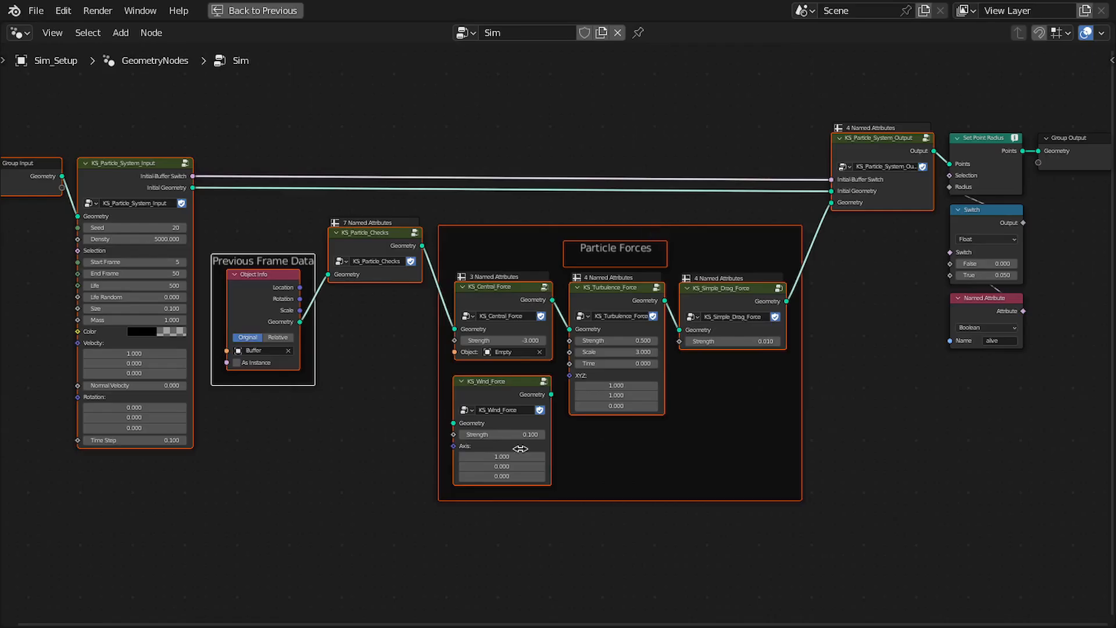
Examine the finished Sim node tree, from the particle system input through the checks and forces to the system output
mouse_move(510, 171)
middle_down()
mouse_move(531, 160)
mouse_move(517, 164)
middle_up()
scroll(509, 172, down, 2)
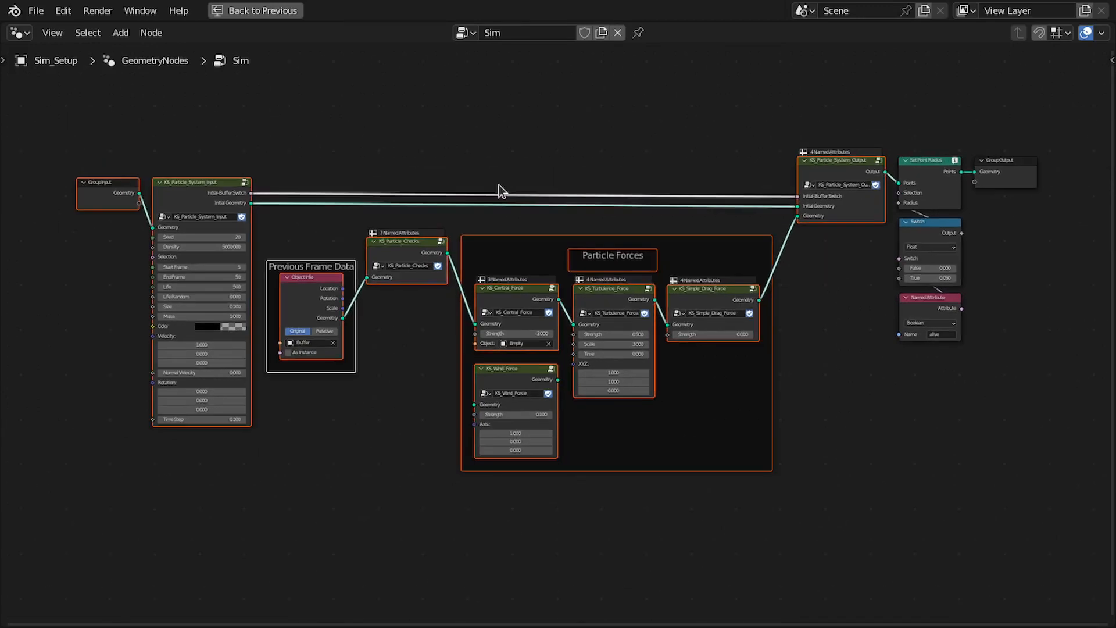
scroll(495, 189, up, 1)
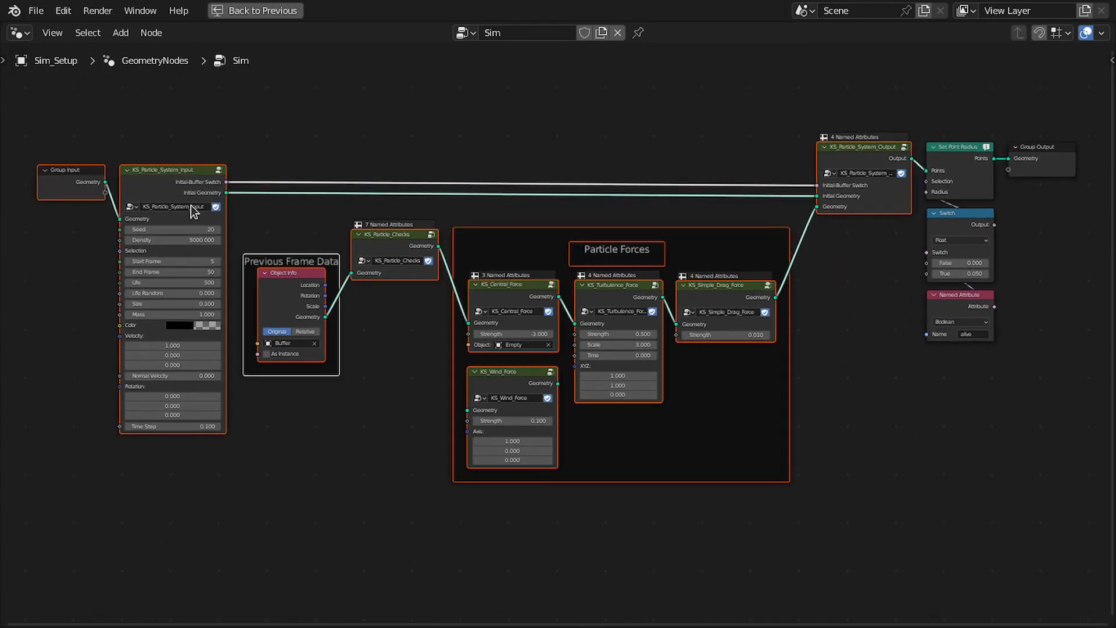
drag(132, 98, 215, 444)
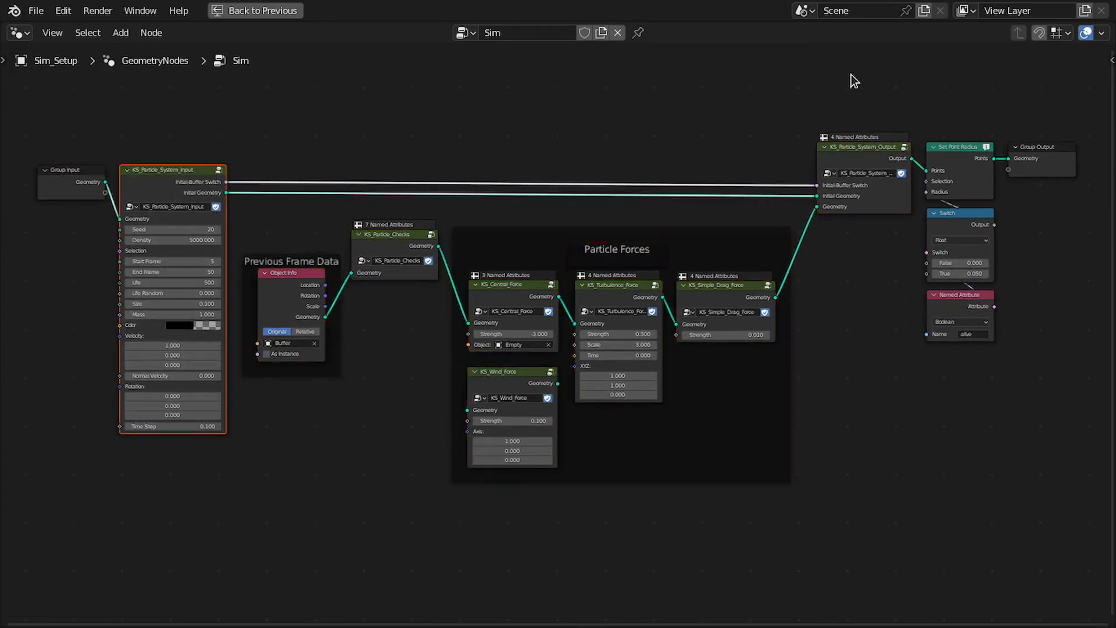
drag(849, 75, 888, 308)
drag(362, 209, 423, 321)
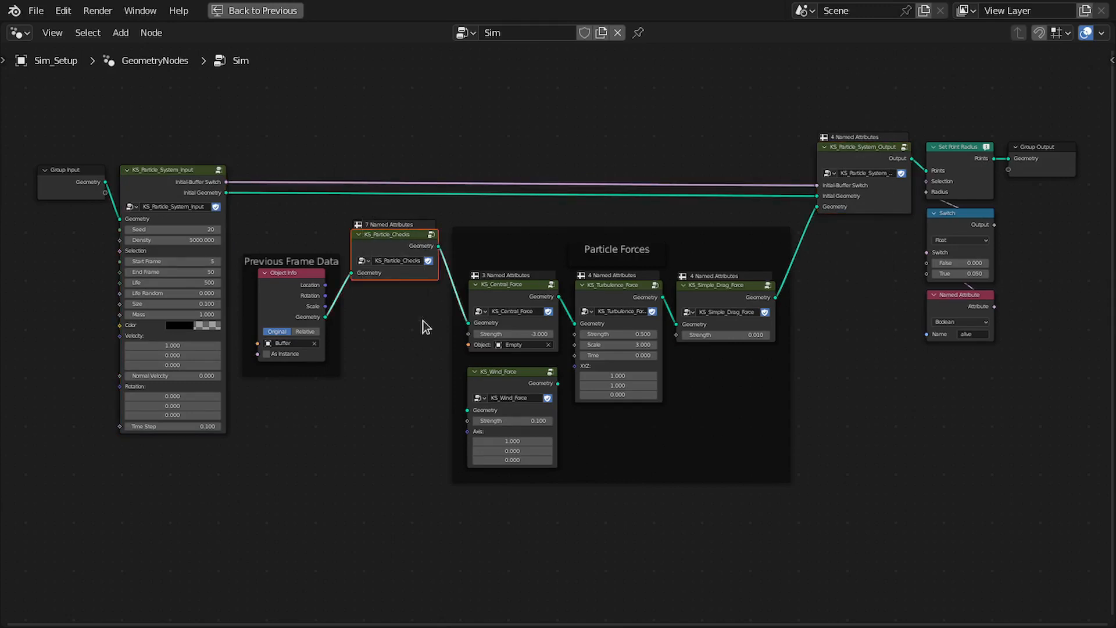
scroll(424, 322, up, 2)
middle_drag(329, 209, 540, 206)
drag(161, 60, 315, 508)
scroll(289, 354, up, 3)
middle_drag(281, 242, 380, 284)
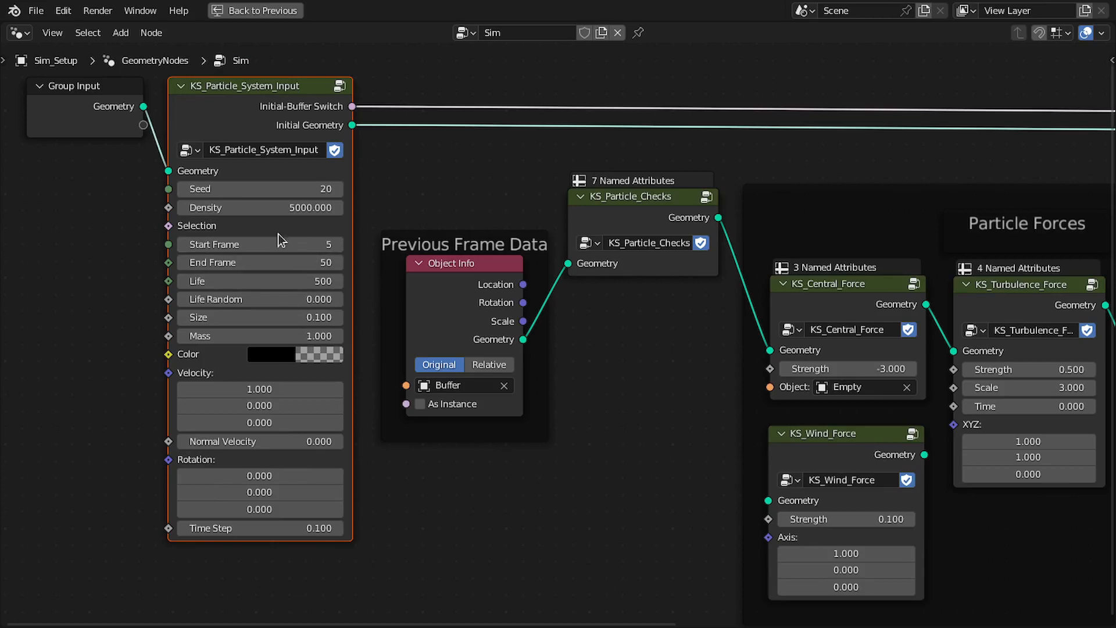
Inspect the nodes inside the KS_Particle_System_Input group and return to the Sim tree
click(278, 104)
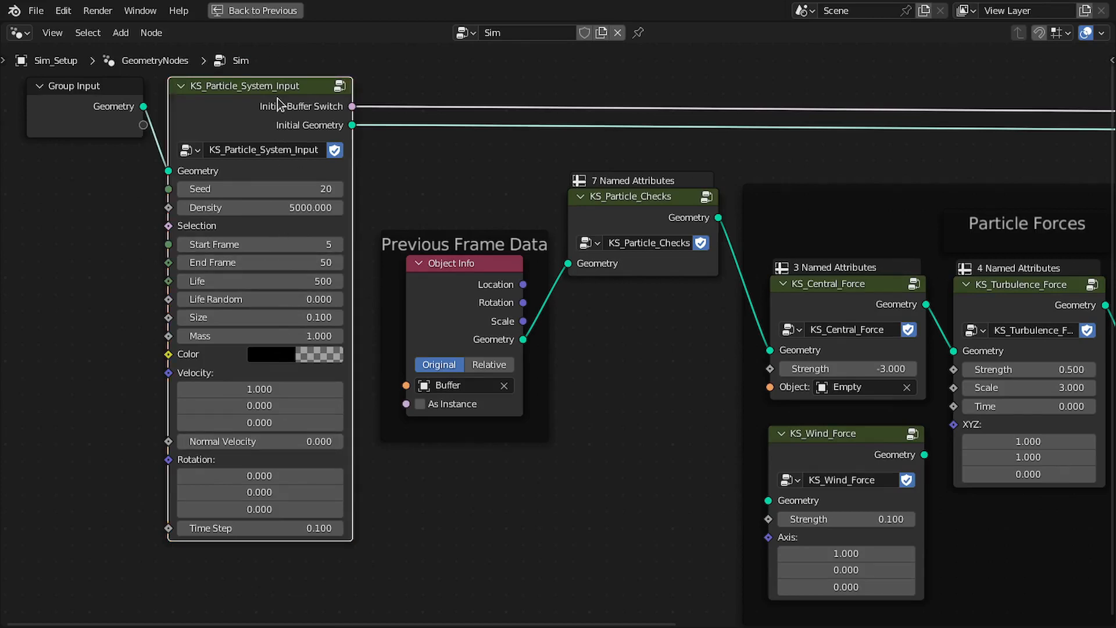
key(Tab)
scroll(623, 232, down, 4)
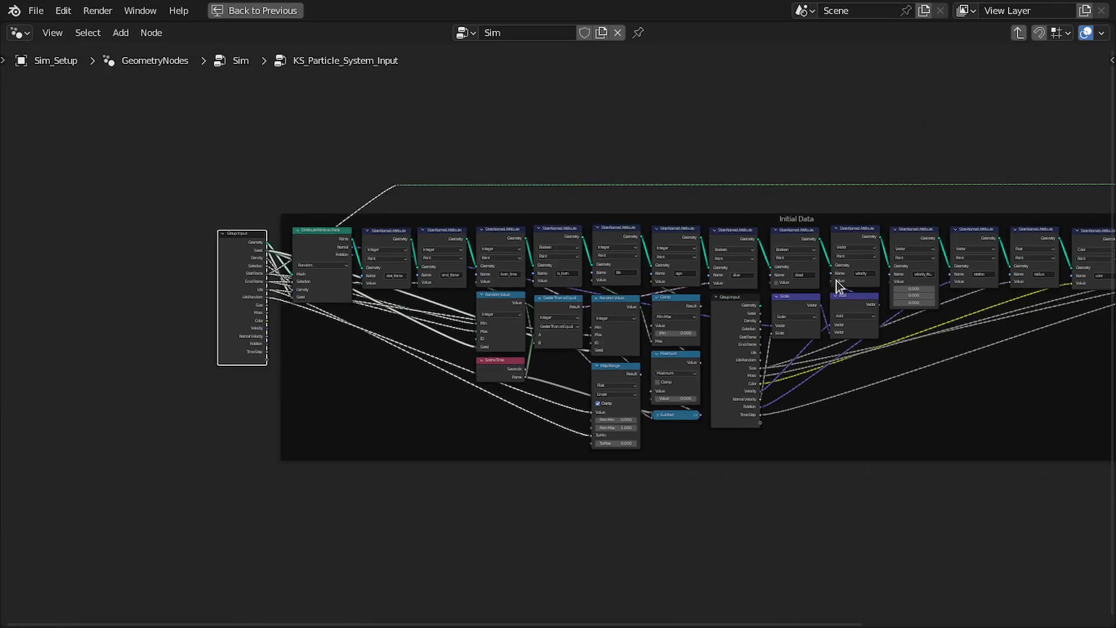
middle_drag(840, 288, 688, 249)
mouse_move(633, 224)
middle_down()
mouse_move(609, 216)
mouse_move(620, 216)
middle_up()
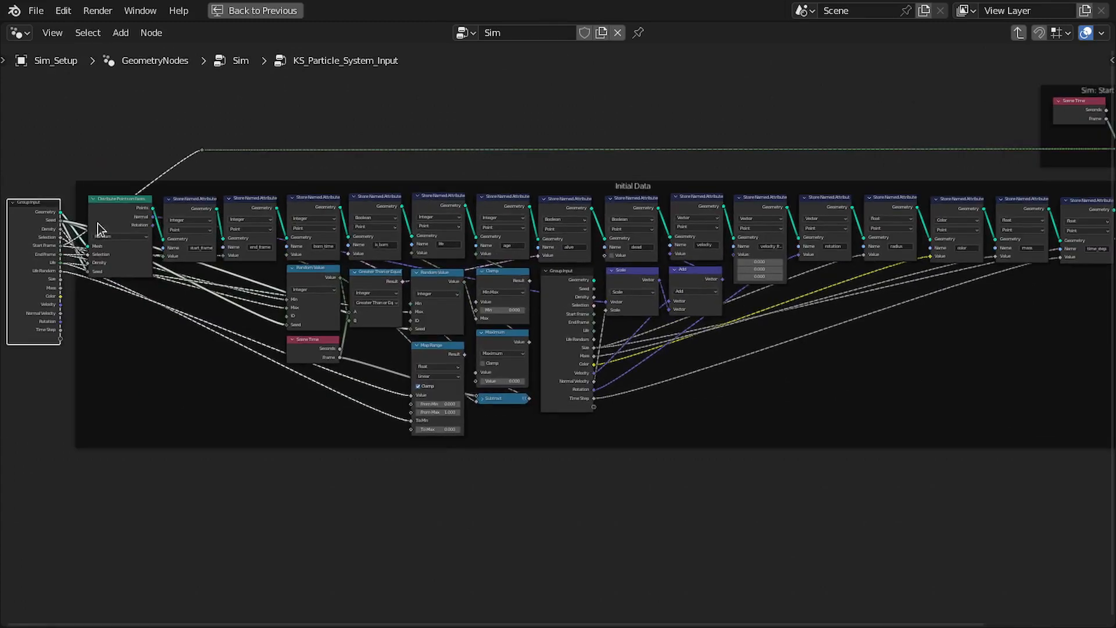
key(Tab)
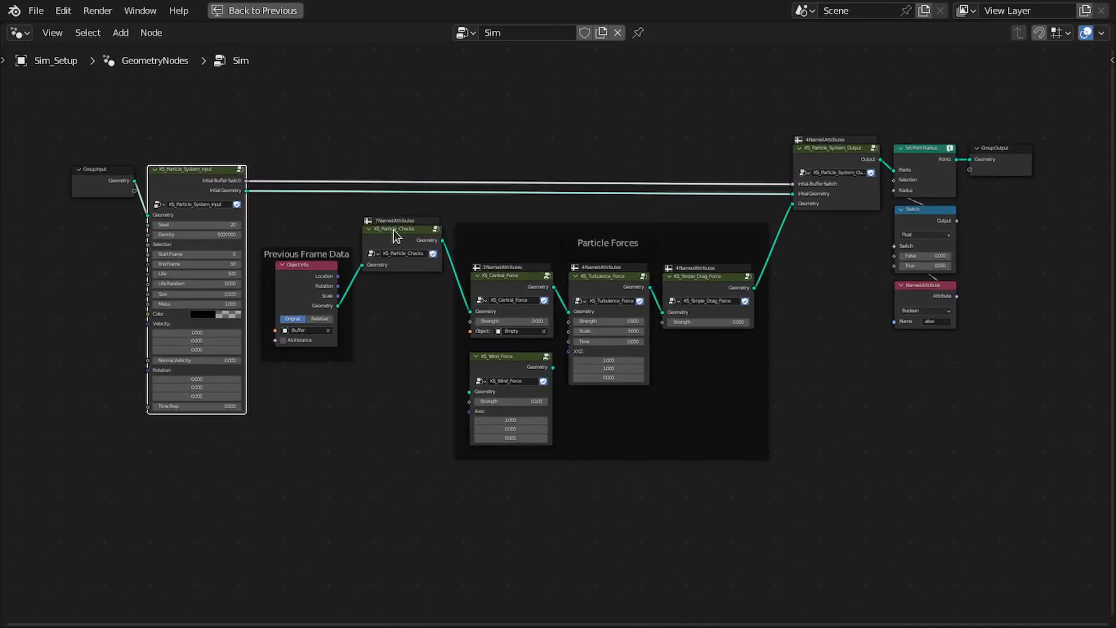
Inspect the nodes inside the KS_Particle_System_Output group, then review the force groups in the Particle Forces frame
scroll(393, 229, up, 2)
middle_drag(351, 228, 360, 246)
key(ctrl+space)
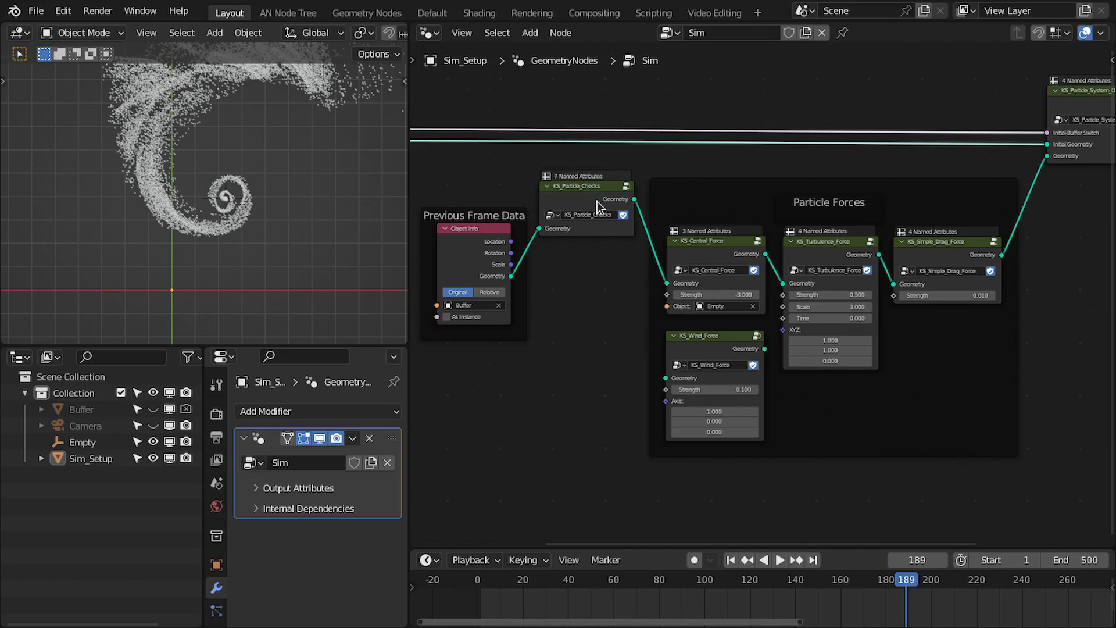
middle_drag(835, 212, 584, 249)
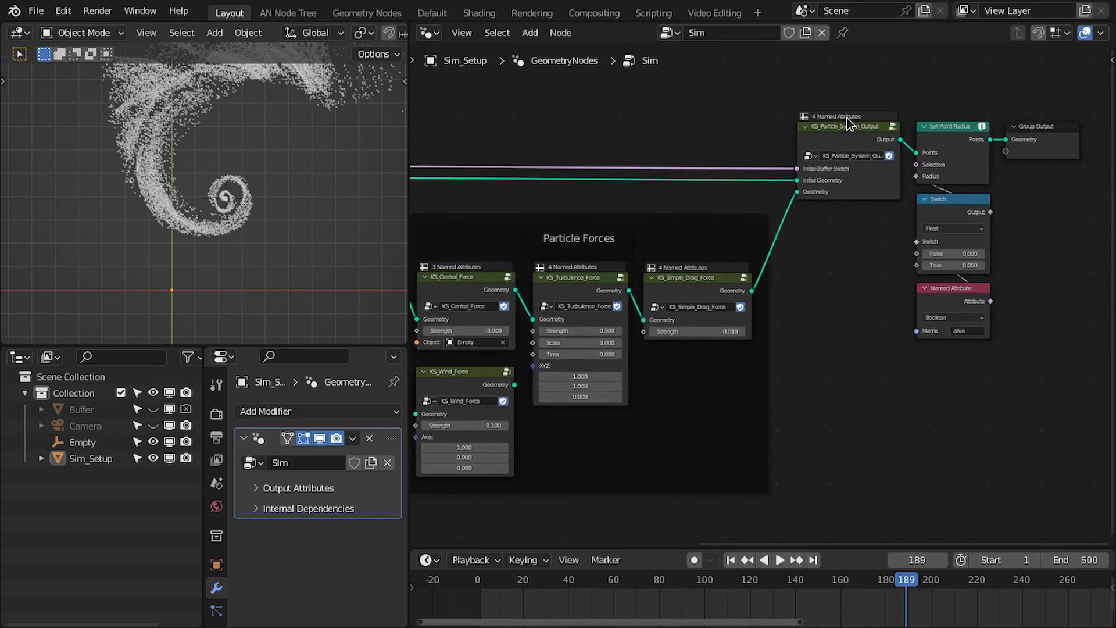
click(840, 132)
key(Tab)
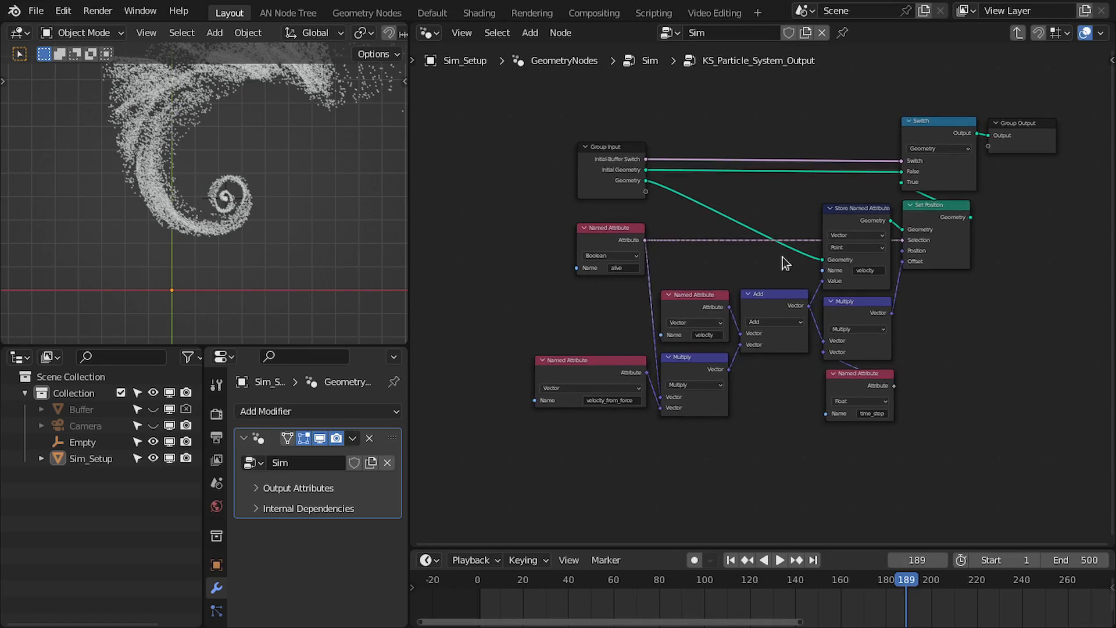
click(594, 159)
key(Tab)
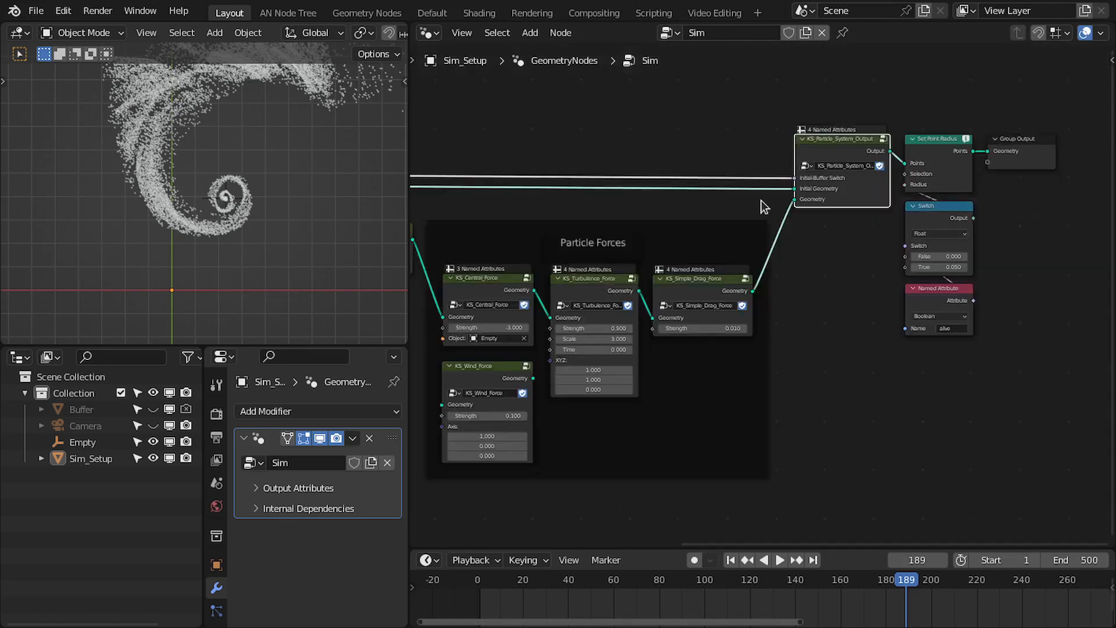
drag(581, 482, 683, 319)
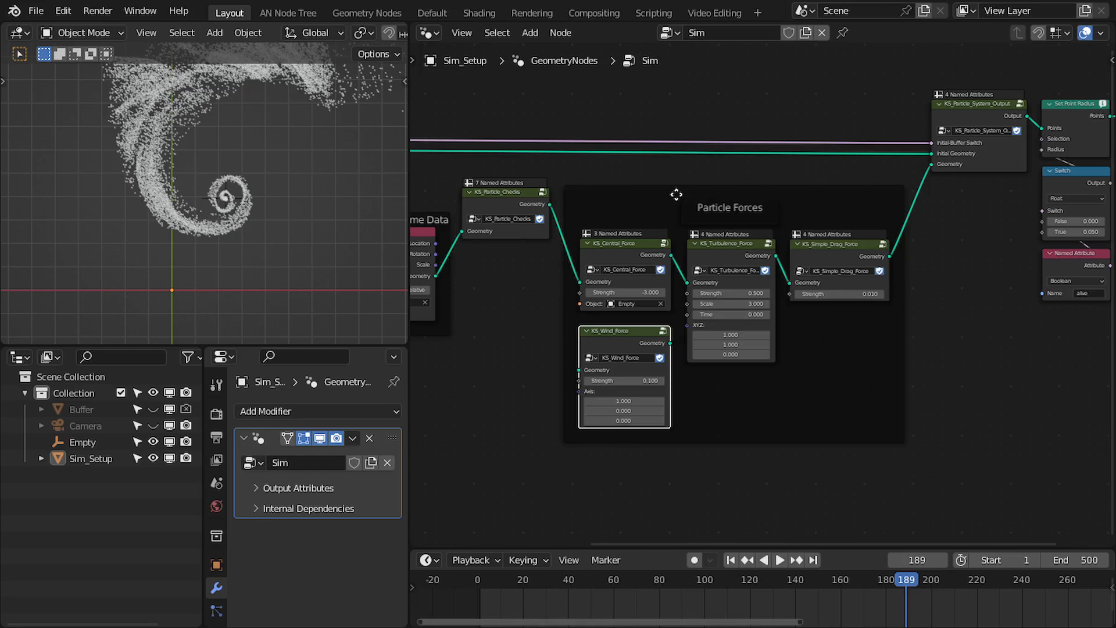
scroll(684, 188, down, 1)
middle_drag(721, 214, 785, 197)
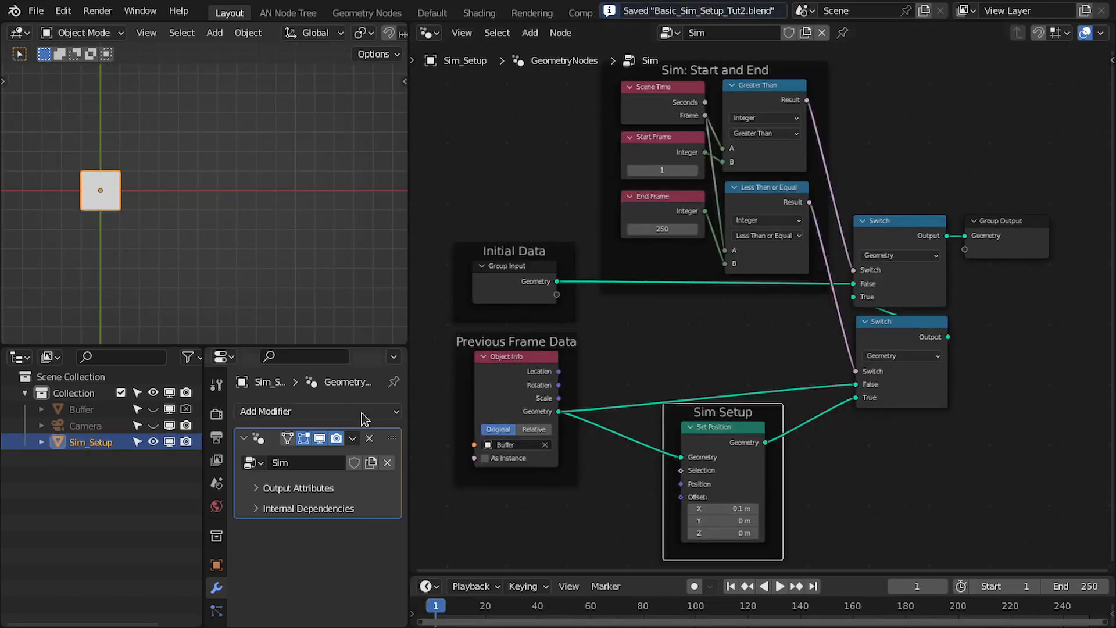
Review the Buffer object's node tree and return to the Sim_Setup object's node tree
middle_drag(670, 156, 678, 157)
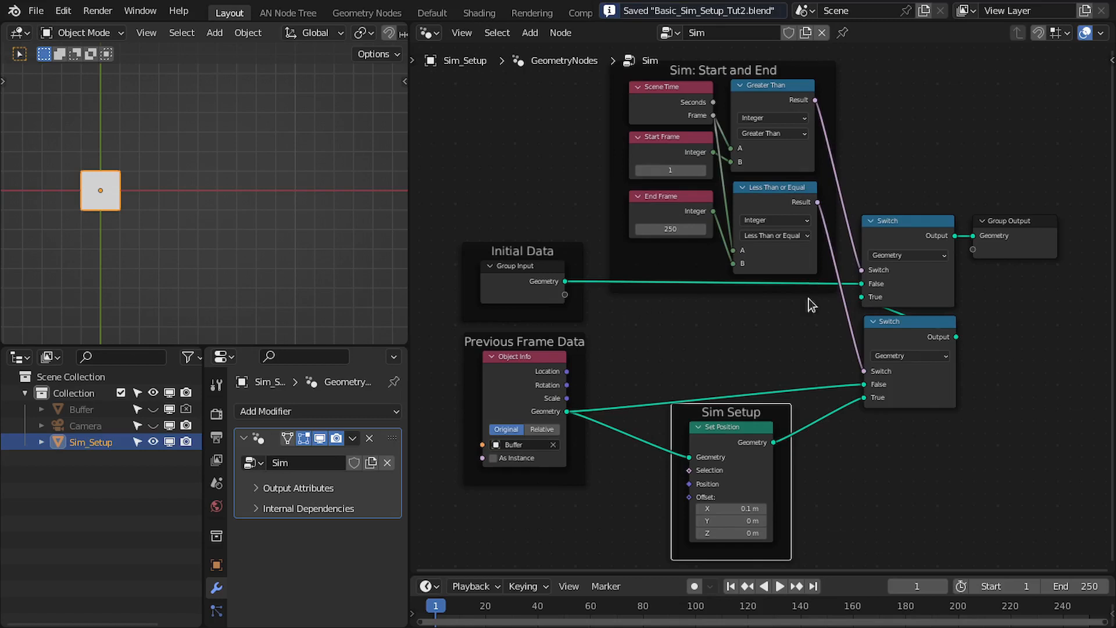
click(81, 409)
key(Home)
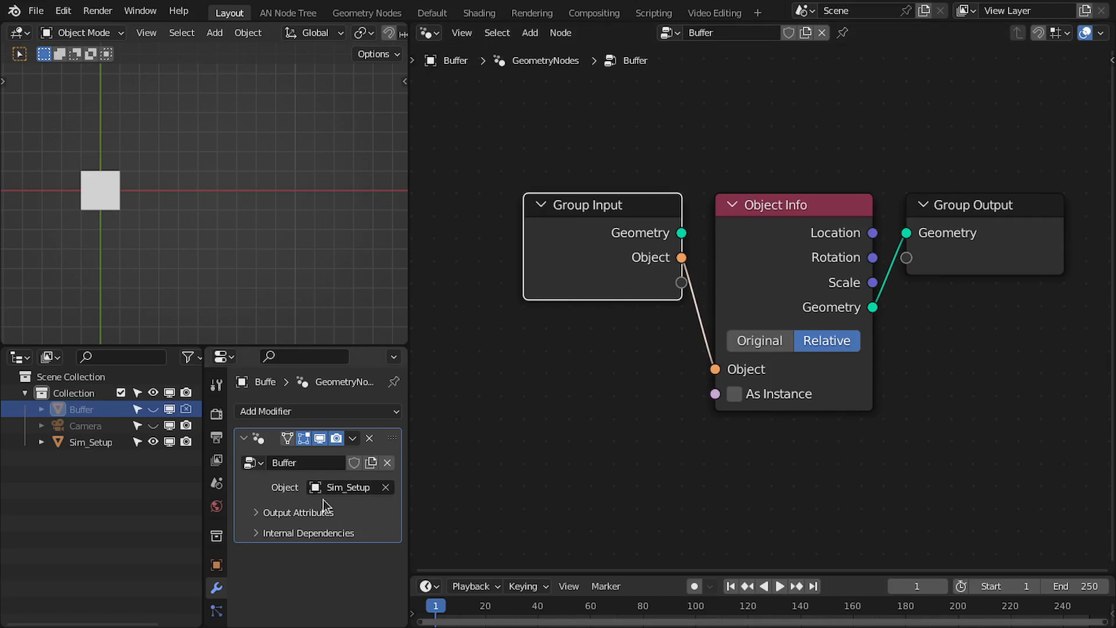
click(91, 442)
key(Home)
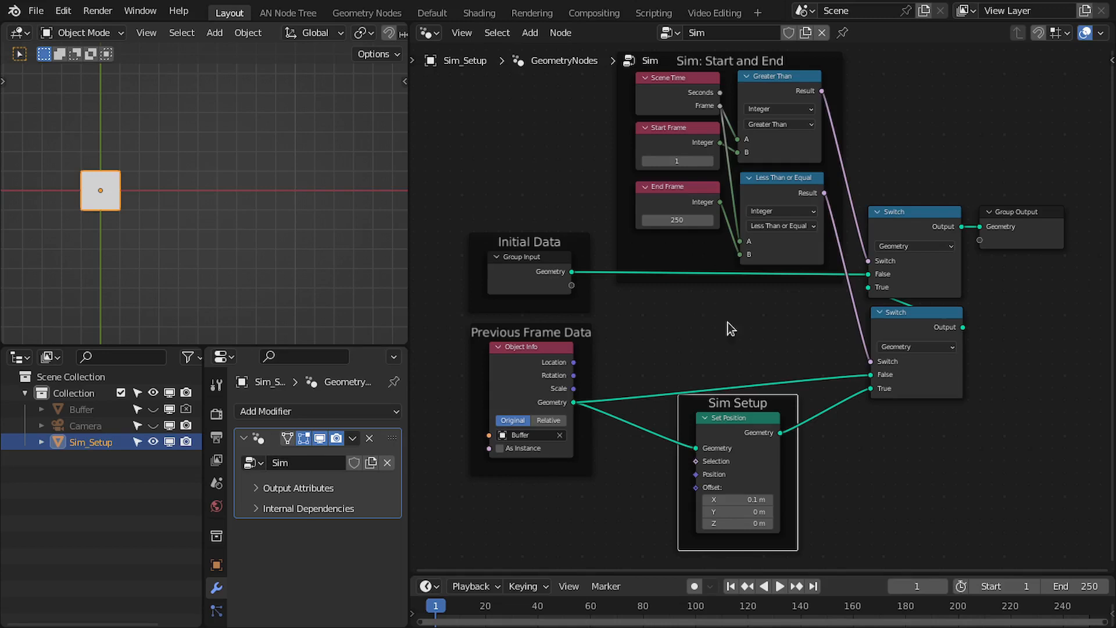
middle_drag(728, 322, 745, 315)
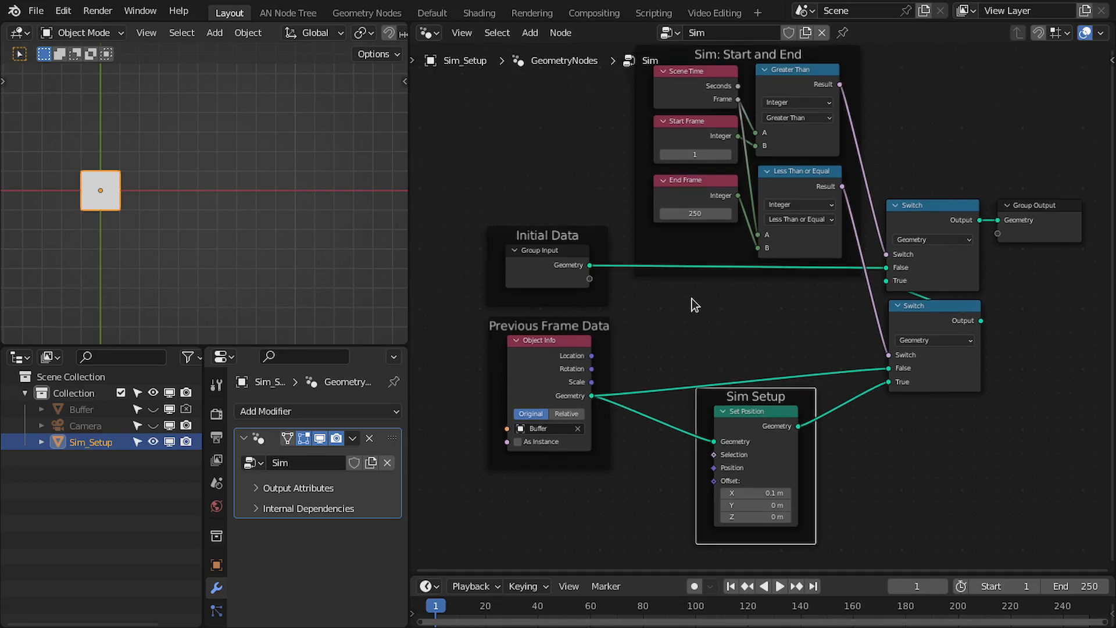
mouse_move(701, 283)
middle_down()
mouse_move(696, 314)
mouse_move(696, 303)
middle_up()
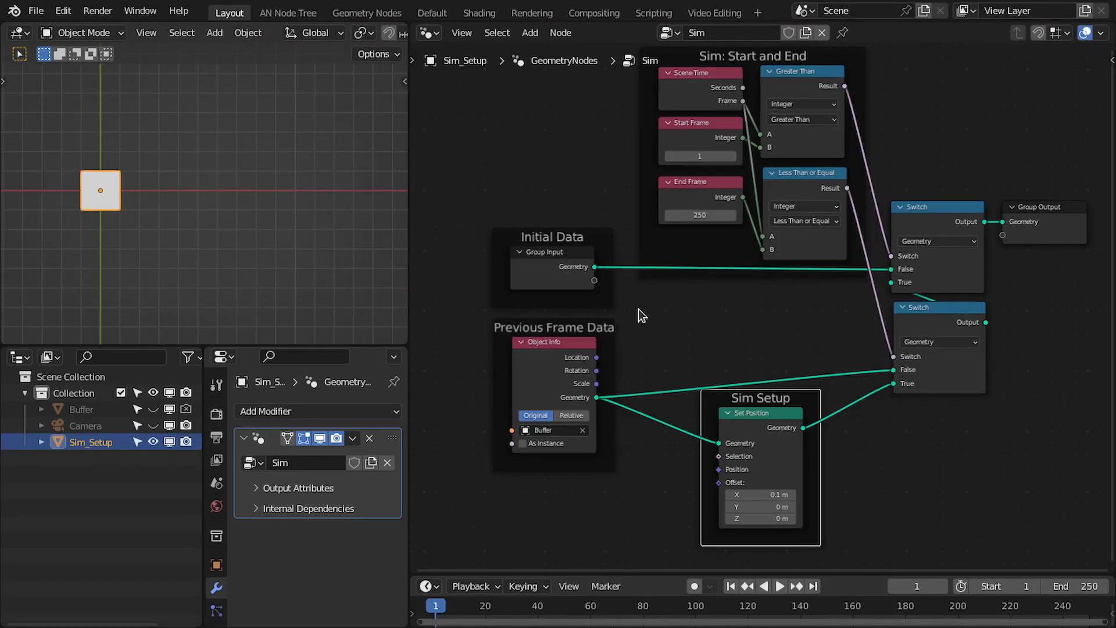
Move the Initial Data and Previous Frame Data frames away from Sim Setup, and shift the Sim: Start and End frame nearer to them
key(ctrl+space)
drag(523, 161, 741, 496)
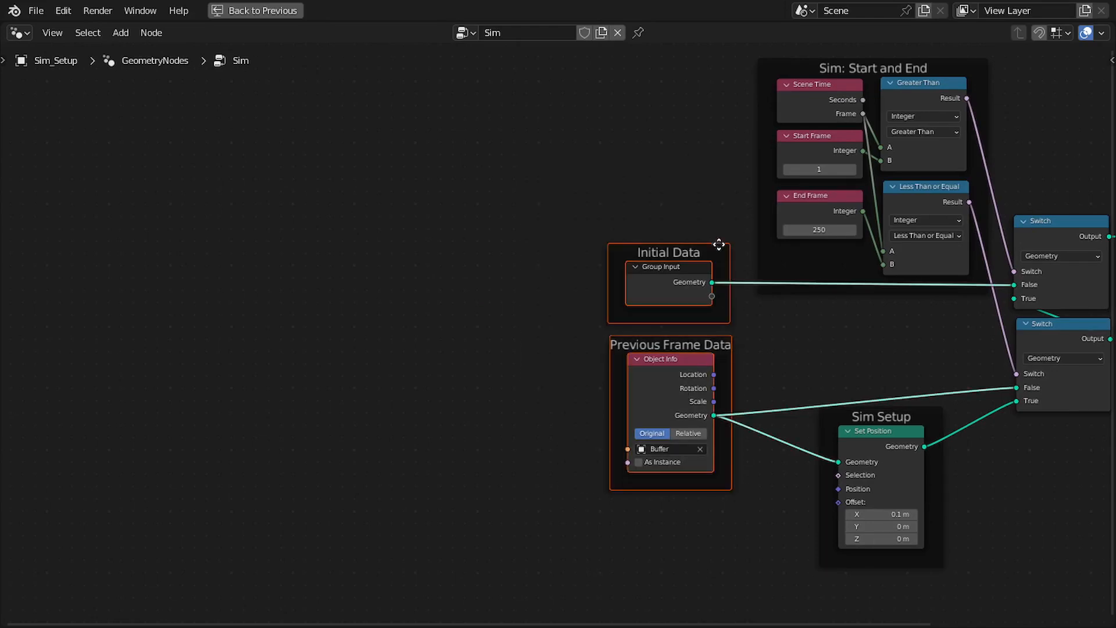
drag(454, 250, 236, 246)
click(349, 248)
middle_drag(504, 246, 477, 242)
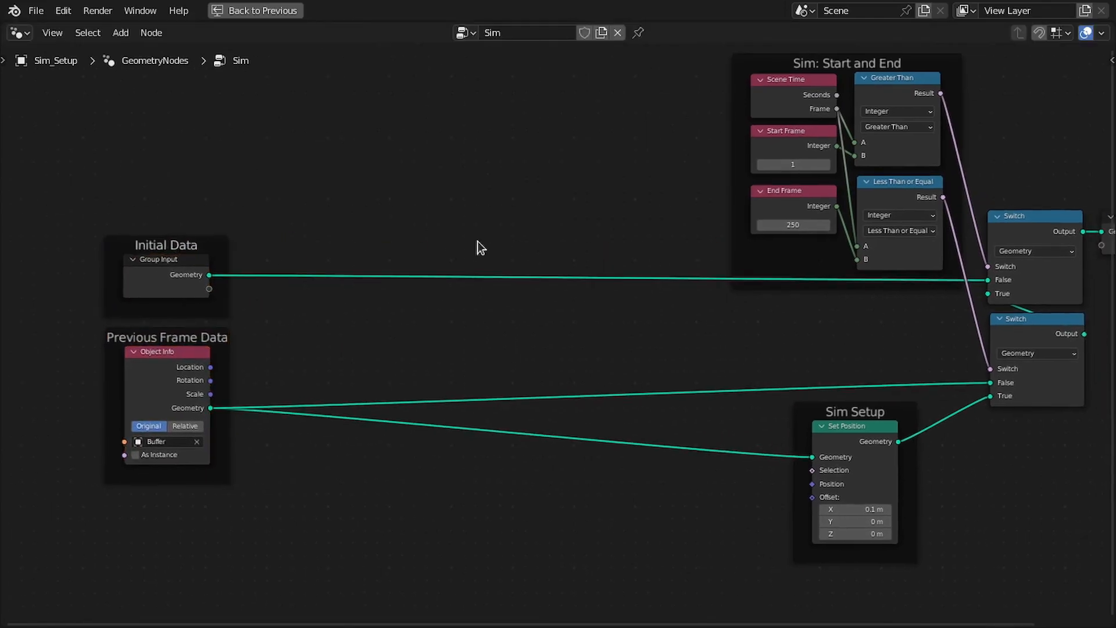
scroll(478, 241, down, 1)
drag(596, 45, 962, 311)
drag(894, 82, 472, 80)
Dissolve the second Switch node so its incoming geometry feeds the remaining Switch directly
click(988, 326)
scroll(806, 321, up, 1)
middle_drag(806, 321, 753, 293)
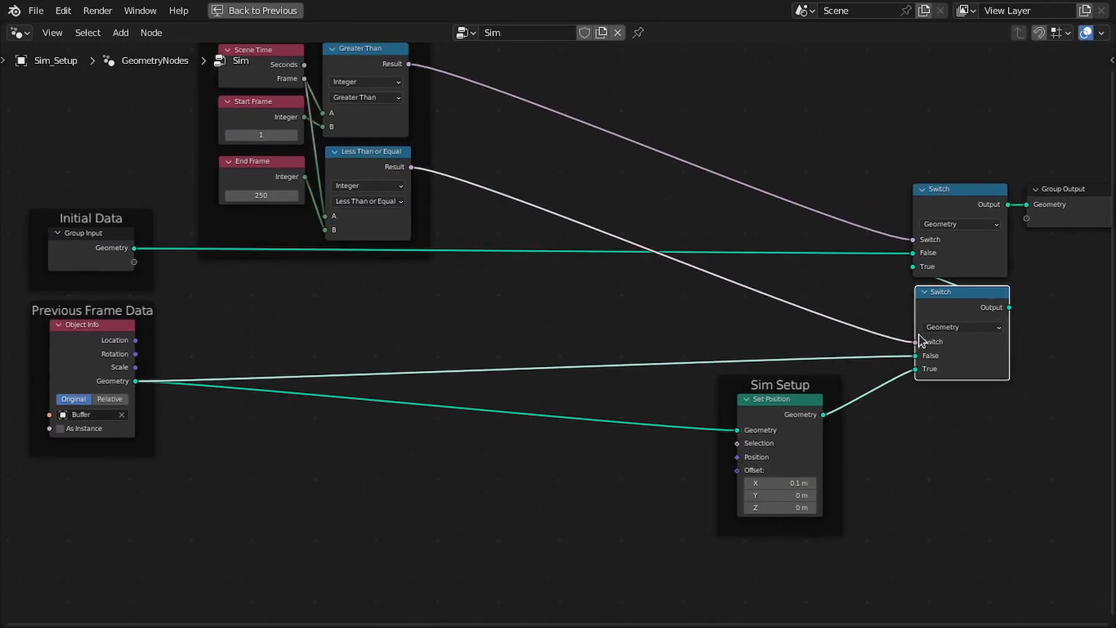
key(ctrl+x)
Delete the Less Than or Equal and End Frame nodes, and connect Set Position's geometry to the Switch's True input
middle_drag(529, 264, 655, 273)
click(501, 169)
key(x)
click(381, 170)
key(x)
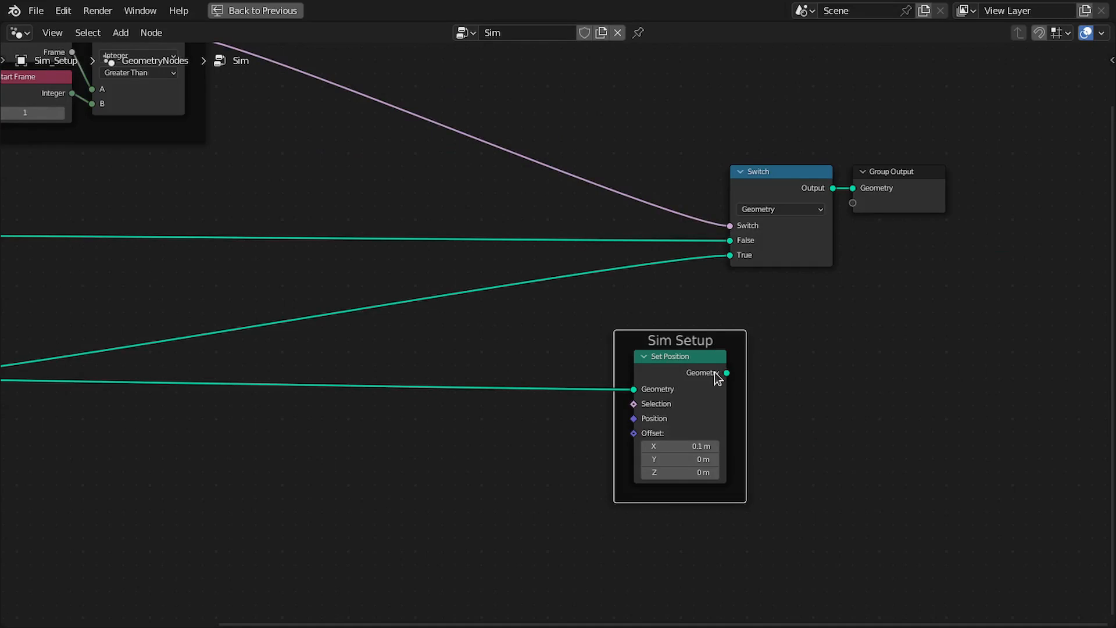
drag(716, 374, 729, 256)
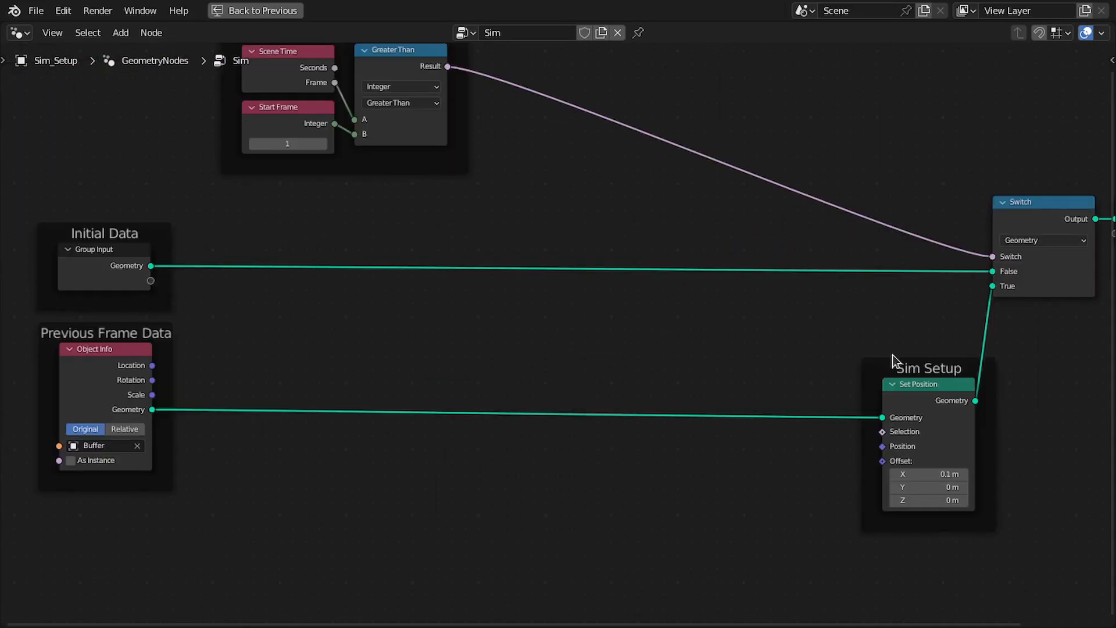
Duplicate the Sim Setup frame twice, placing the empty copies between Previous Frame Data and the original frame
click(891, 367)
key(shift+d)
click(706, 364)
key(shift+d)
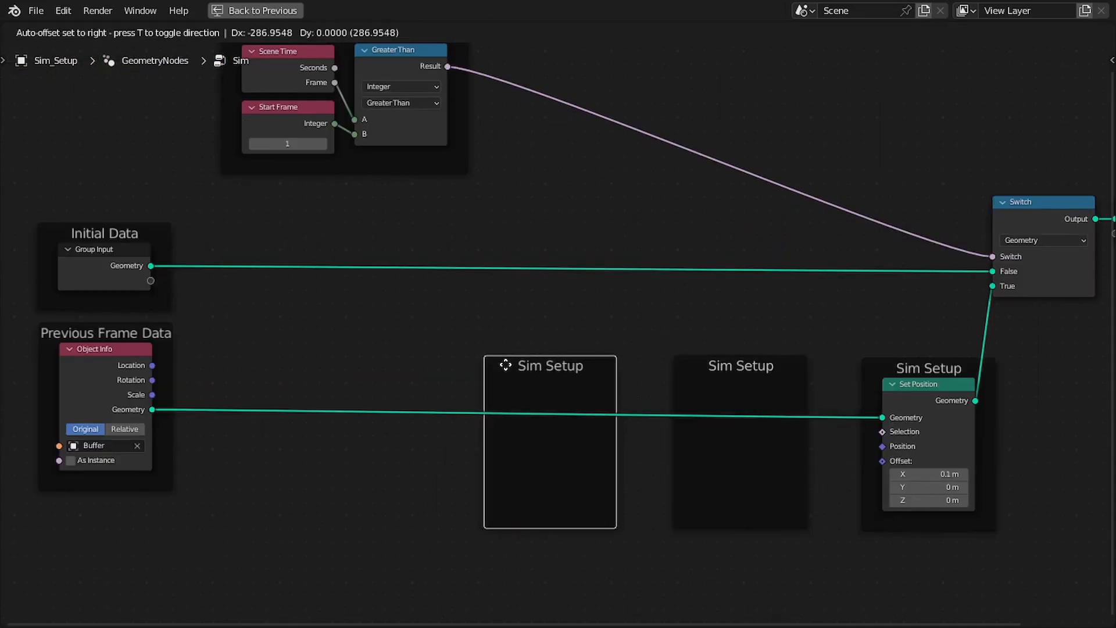
click(504, 364)
Label the empty frame nearest to Previous Frame Data "Particle Checks"
key(Home)
scroll(516, 337, up, 2)
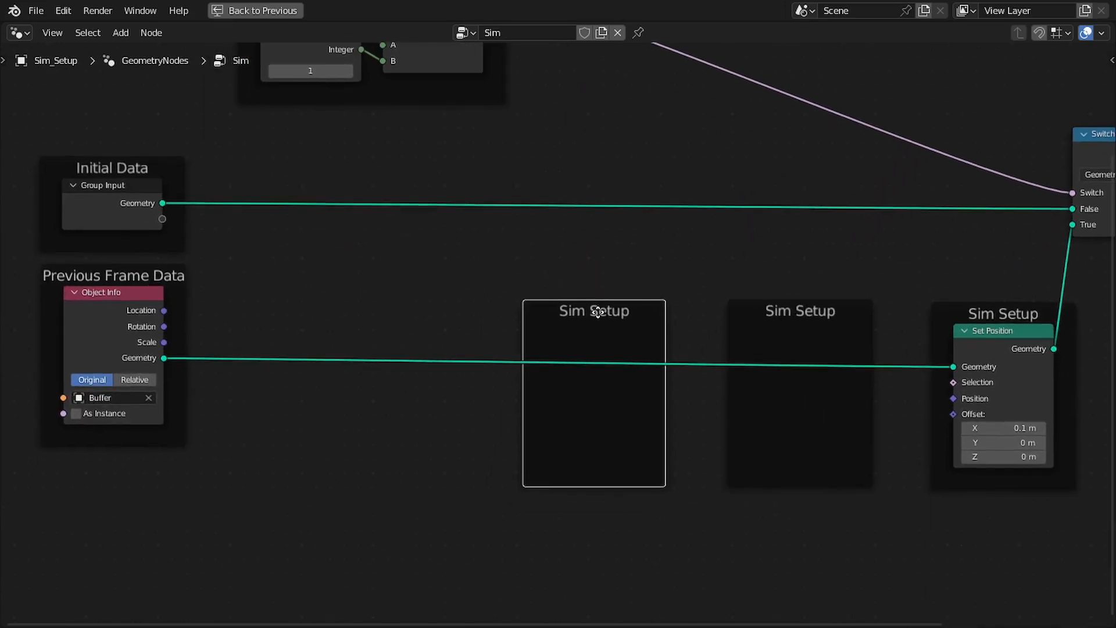
key(F2)
text(Particle Cheks)
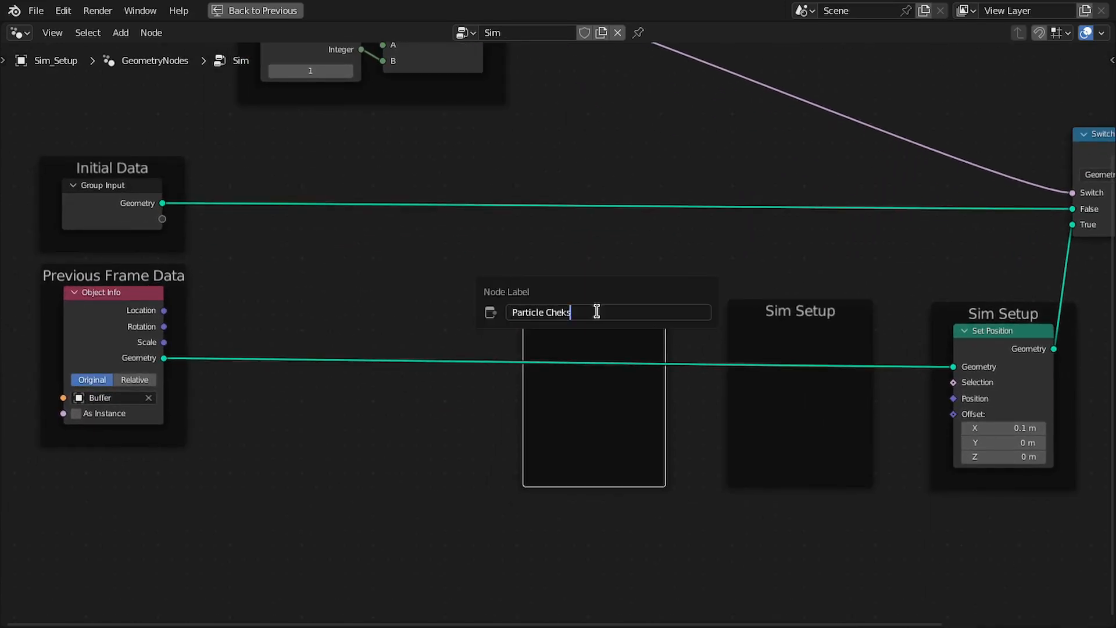
text(c)
key(Return)
Label the empty frame between Particle Checks and Sim Setup "Particle Forces"
middle_drag(806, 335, 616, 274)
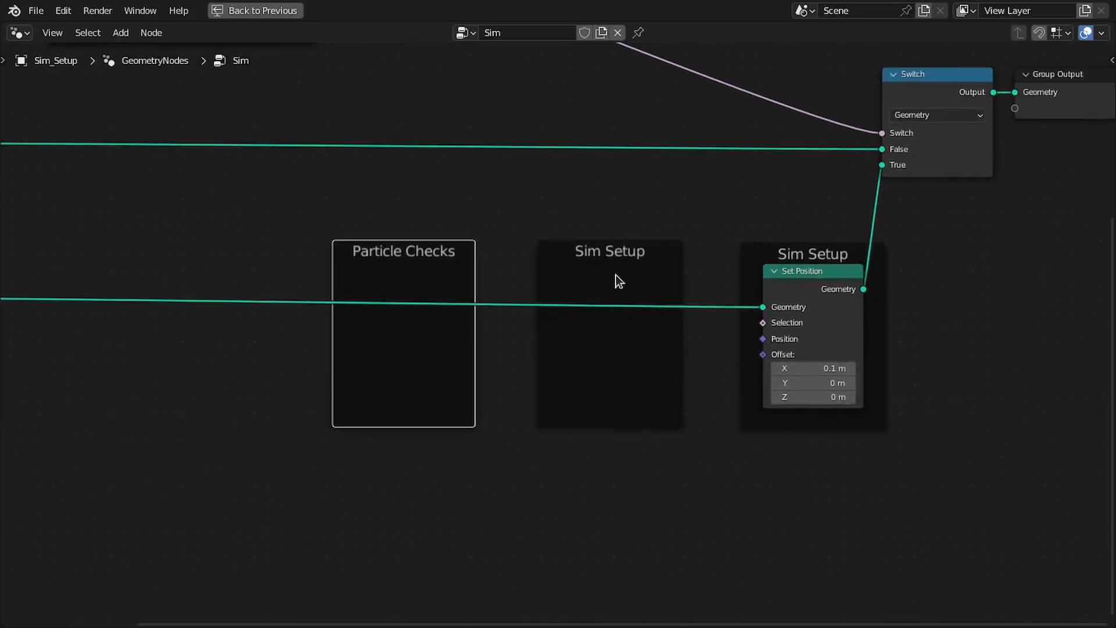
click(616, 245)
key(F2)
text(Forces)
key(Return)
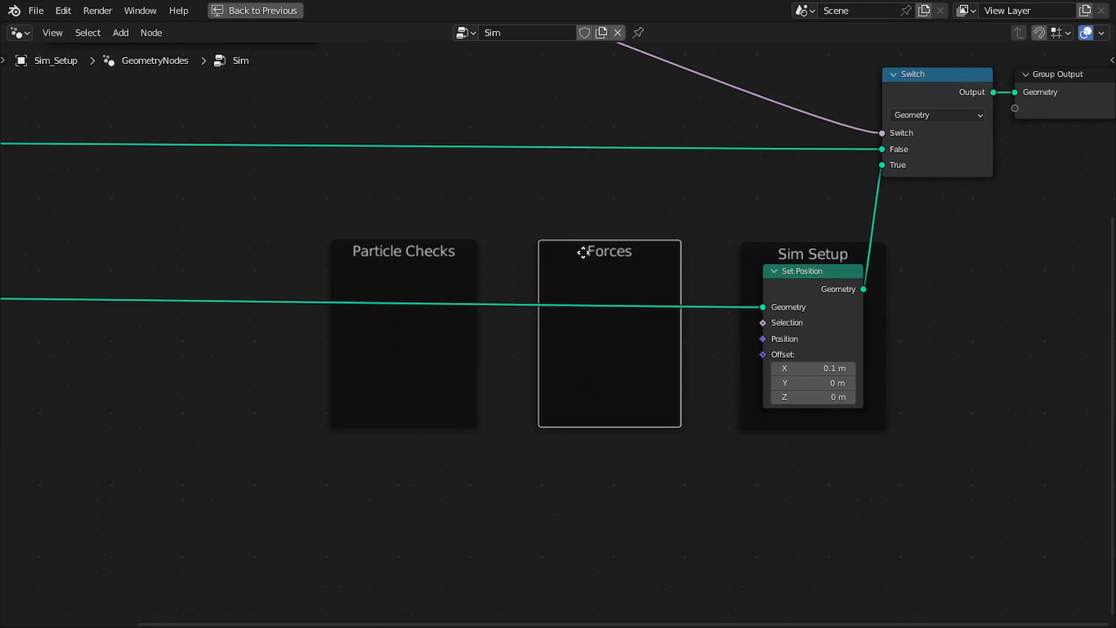
key(F2)
key(Home)
text(Particle)
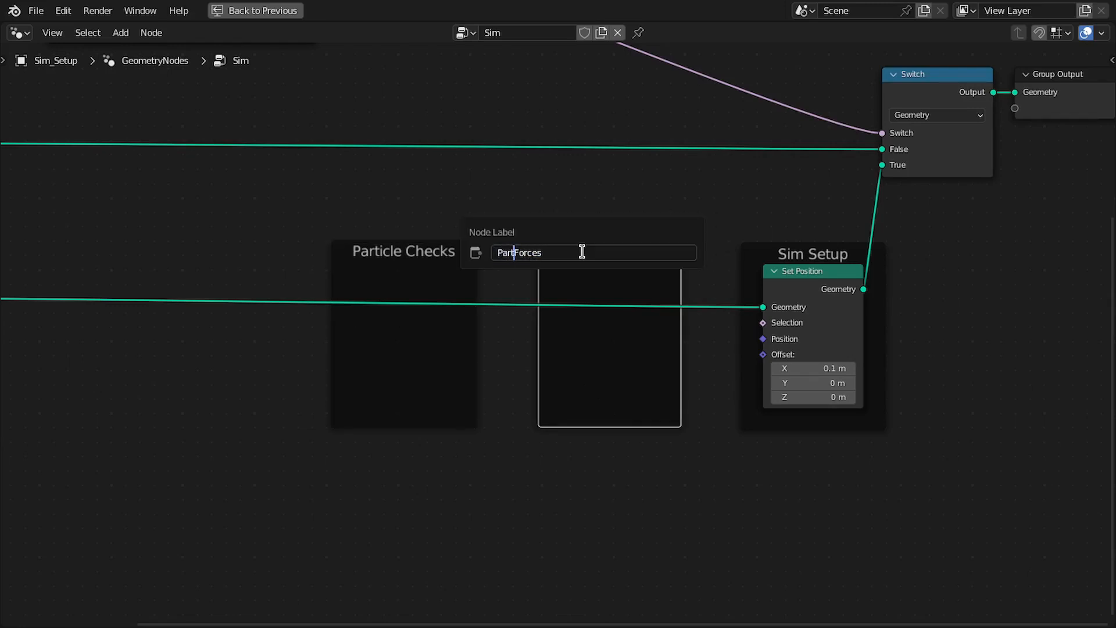
key(Return)
Rearrange the tree, bringing Previous Frame Data closer to Particle Checks and pulling the Group Input node out of the Initial Data frame
drag(668, 58, 815, 399)
click(858, 301)
middle_drag(859, 300, 810, 320)
scroll(837, 196, down, 3)
middle_drag(858, 198, 983, 244)
scroll(814, 264, up, 1)
middle_drag(808, 267, 974, 269)
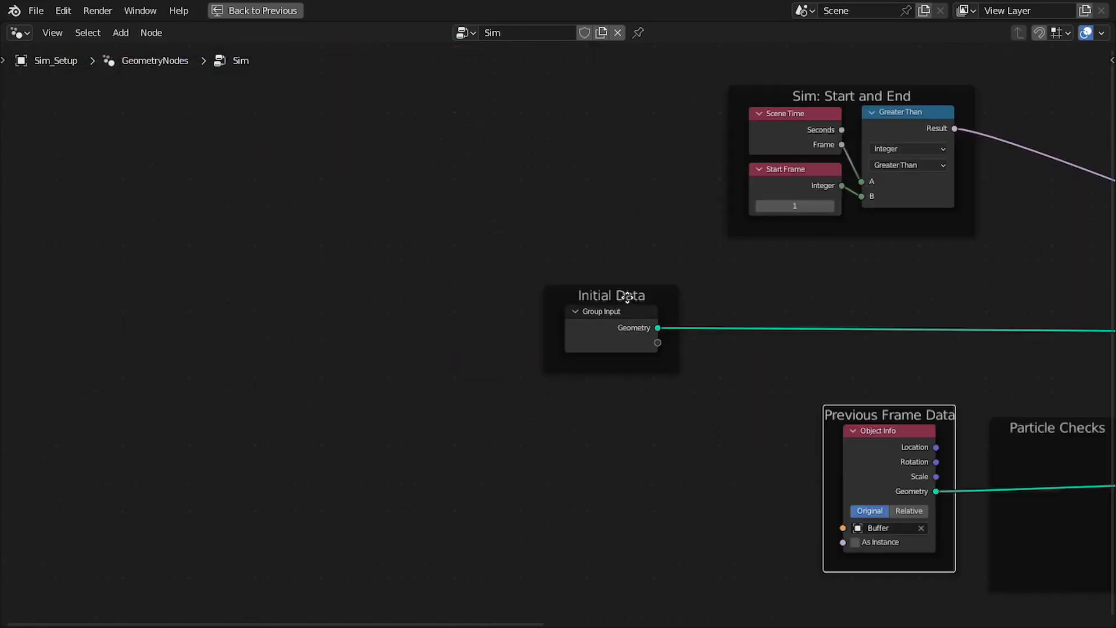
drag(628, 294, 516, 271)
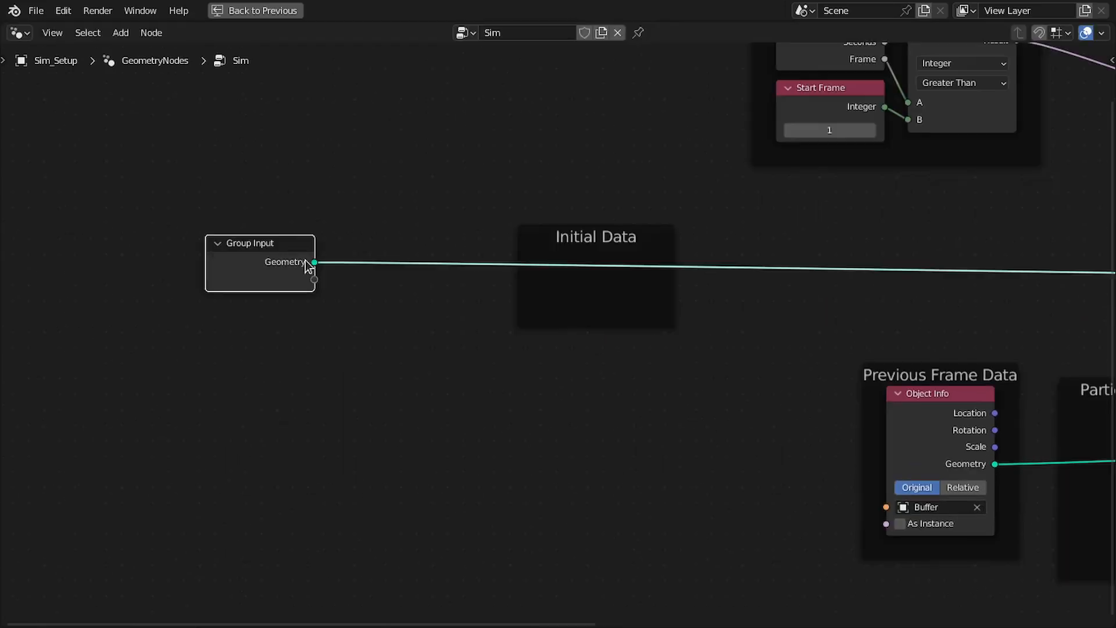
Add a Distribute Points on Faces node after Group Input, placing it inside the Initial Data frame on the link to the Switch
drag(307, 262, 386, 266)
text(distr)
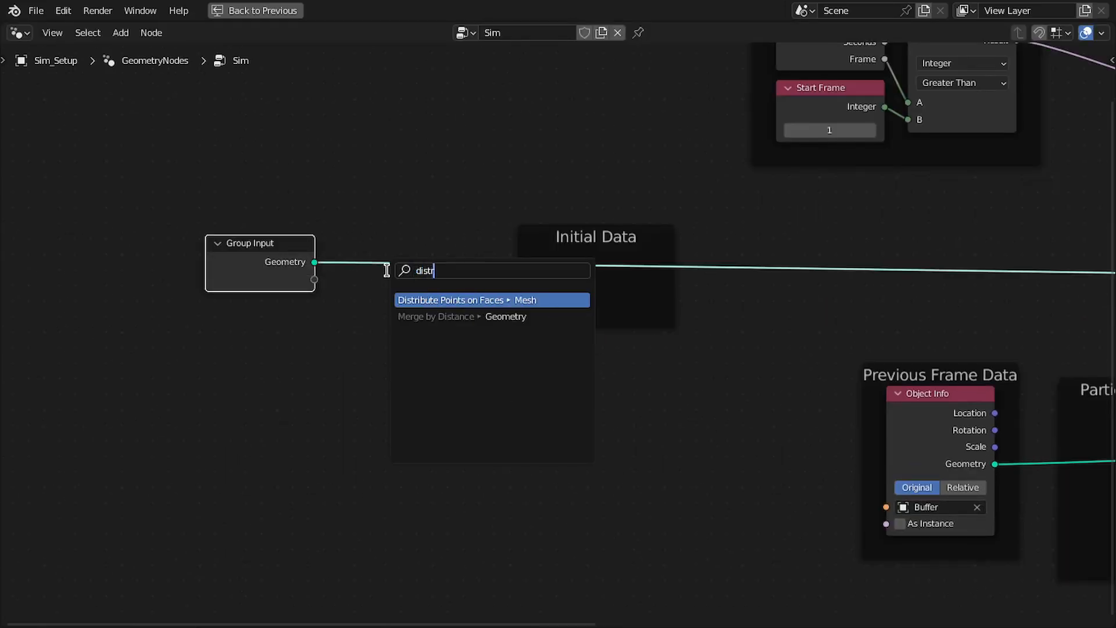
key(Return)
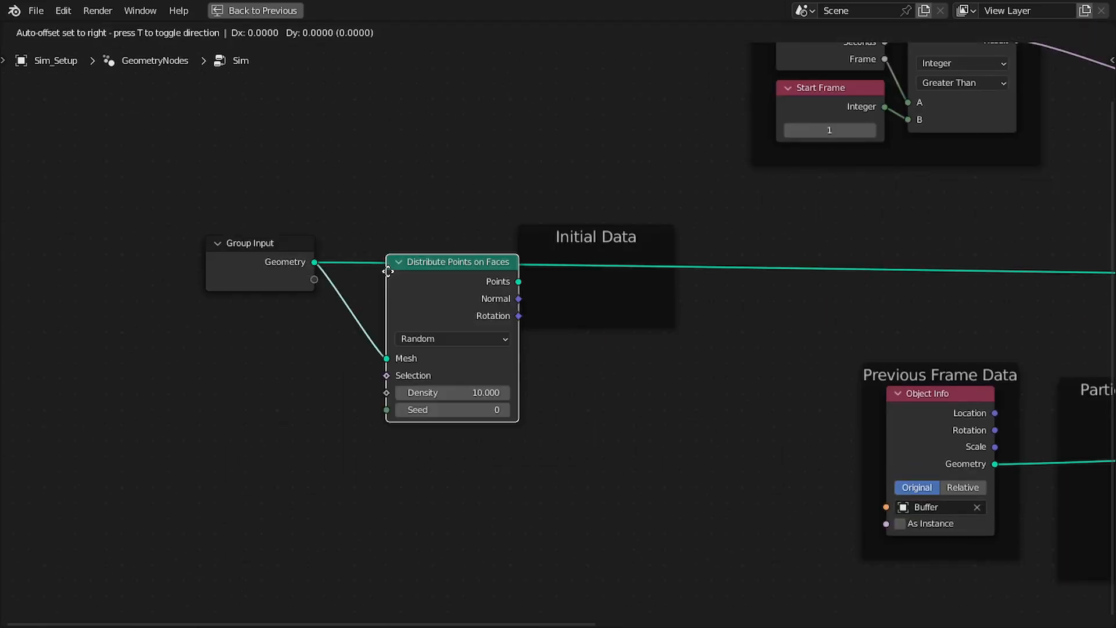
click(579, 242)
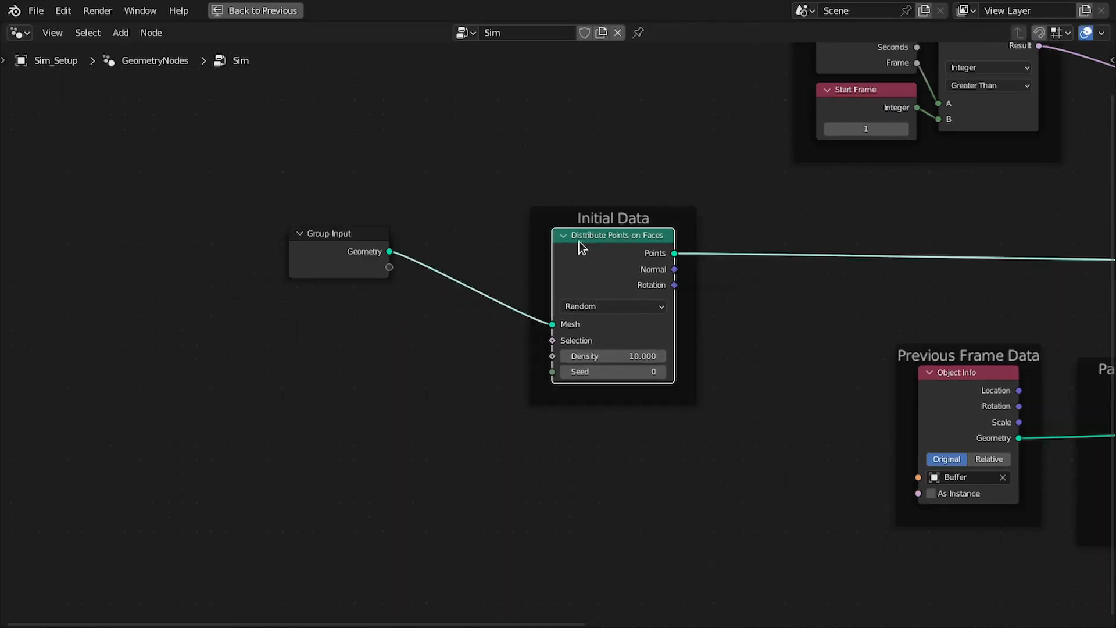
key(ctrl+space)
middle_drag(597, 232, 649, 231)
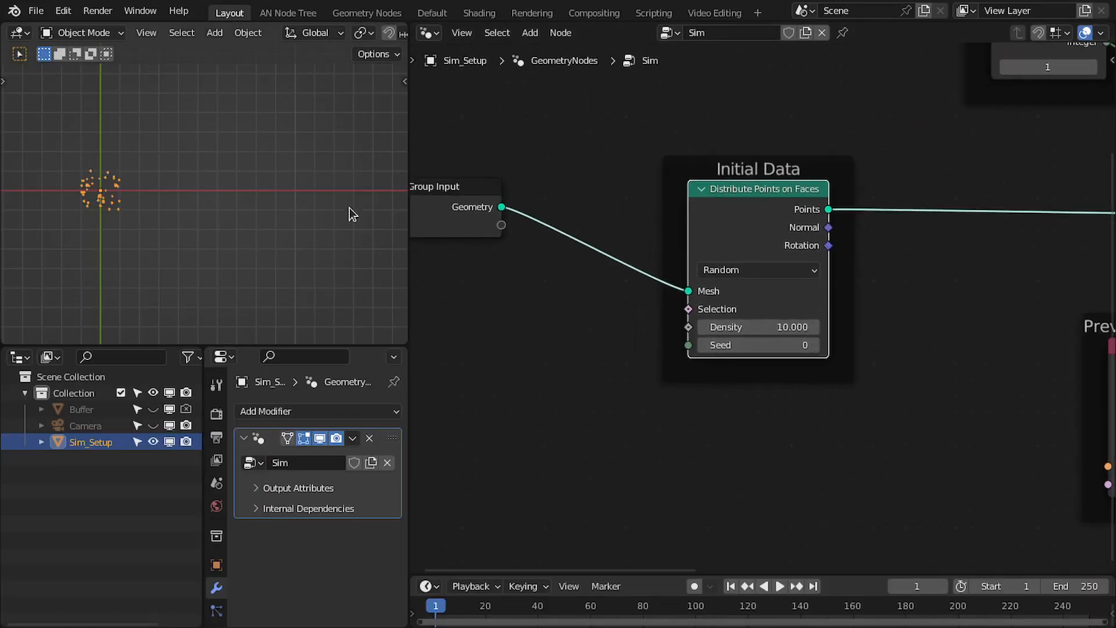
Combine the Sim: Start and End and Initial Data frames, with all their nodes, into one node group
scroll(620, 224, down, 1)
drag(487, 206, 462, 203)
scroll(835, 204, down, 4)
middle_drag(836, 204, 679, 261)
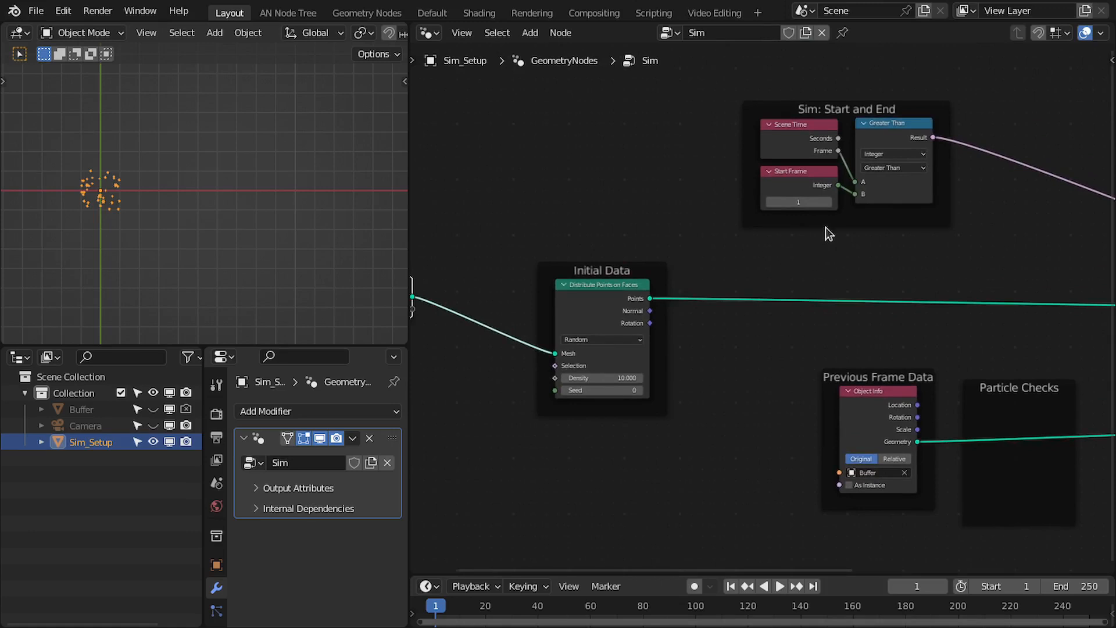
drag(820, 226, 571, 234)
click(571, 233)
key(ctrl+space)
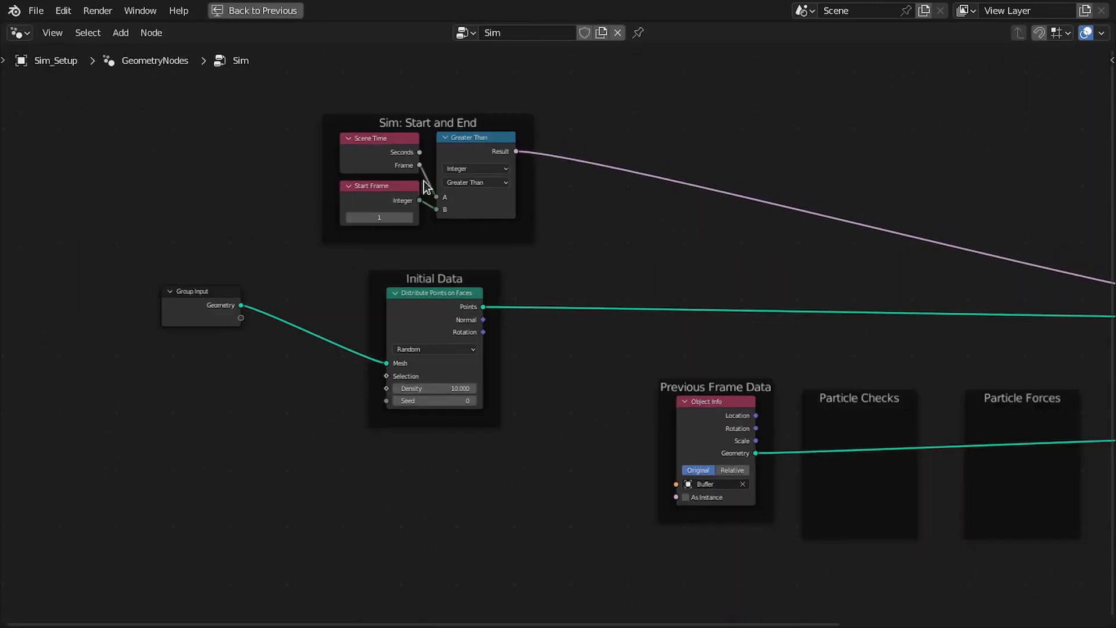
drag(298, 78, 573, 469)
middle_drag(573, 469, 599, 429)
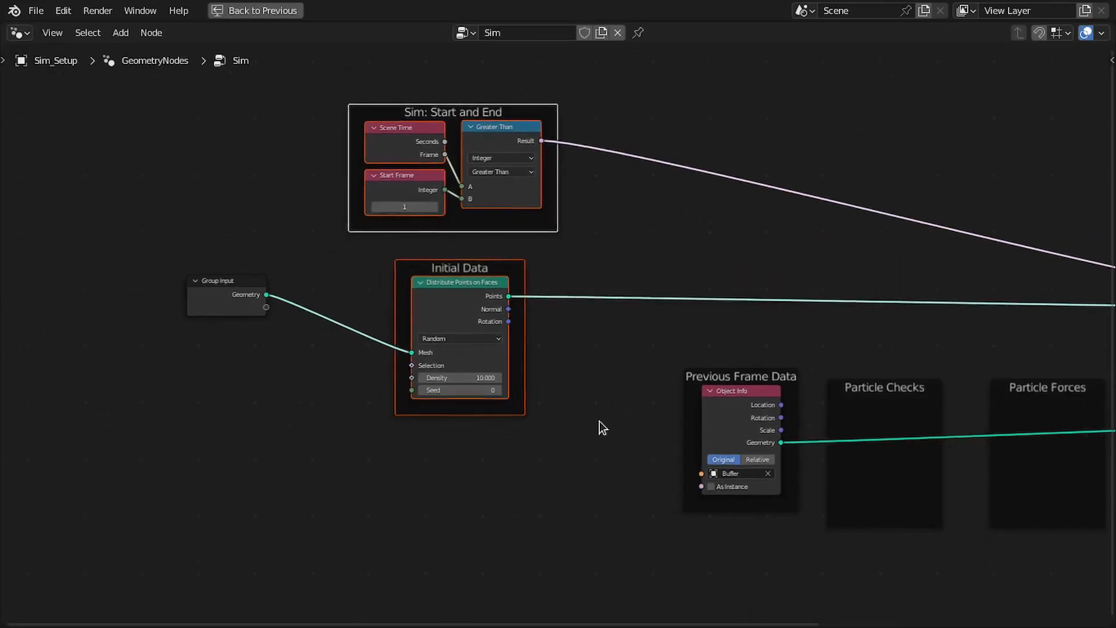
key(ctrl+g)
Rename the node group's Result output "Initial - Buffer Switch"
click(825, 249)
key(n)
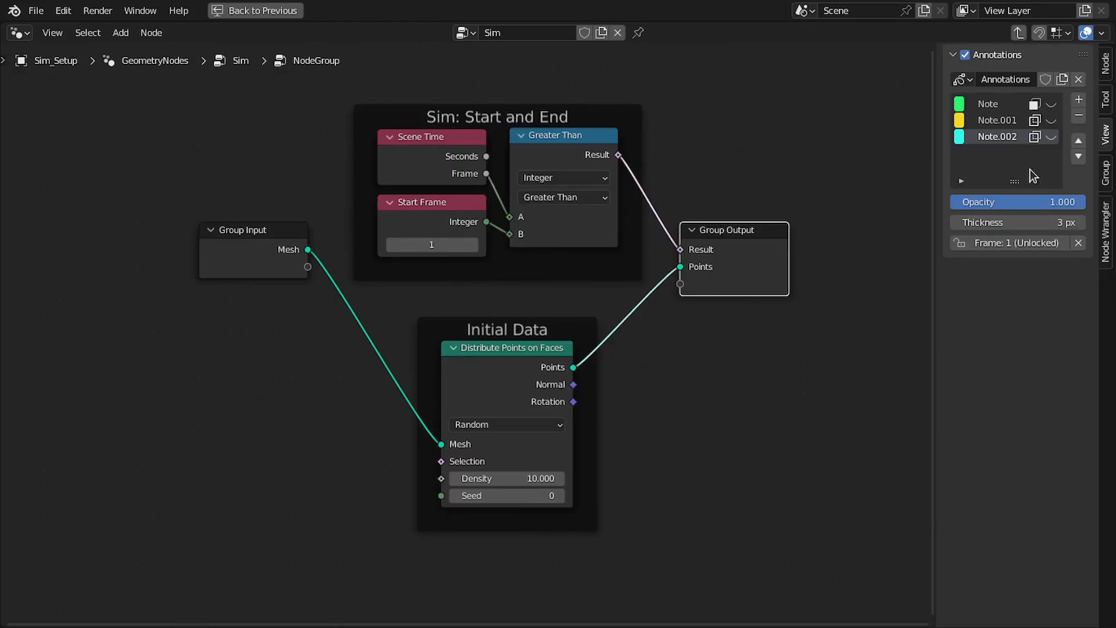
click(1107, 174)
double_click(1001, 217)
text(Initial)
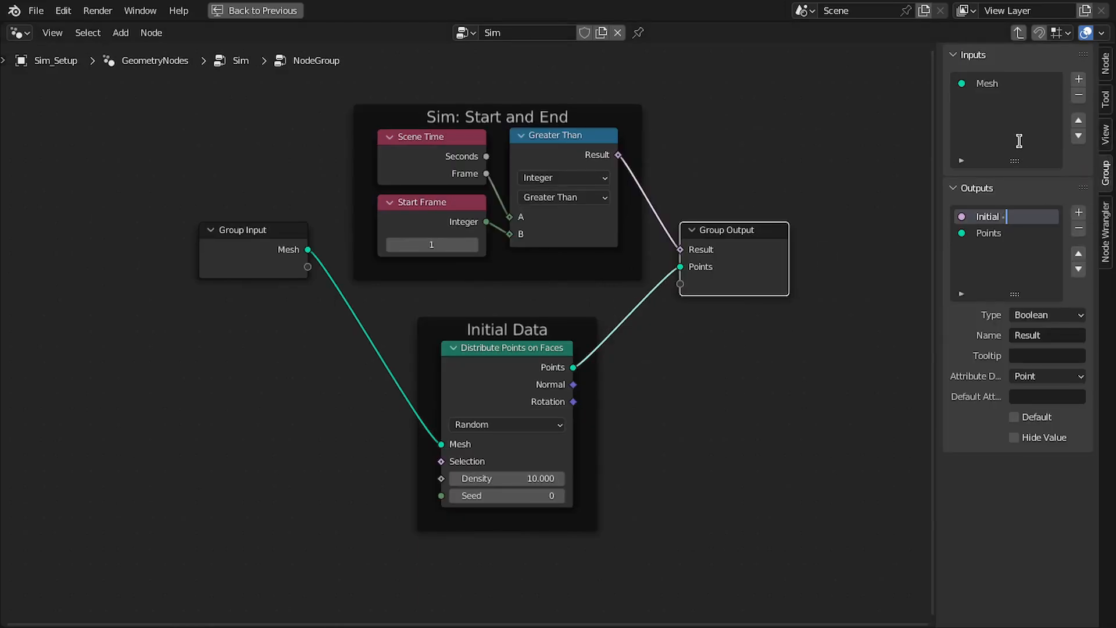
text( - Buffer Switch)
key(Return)
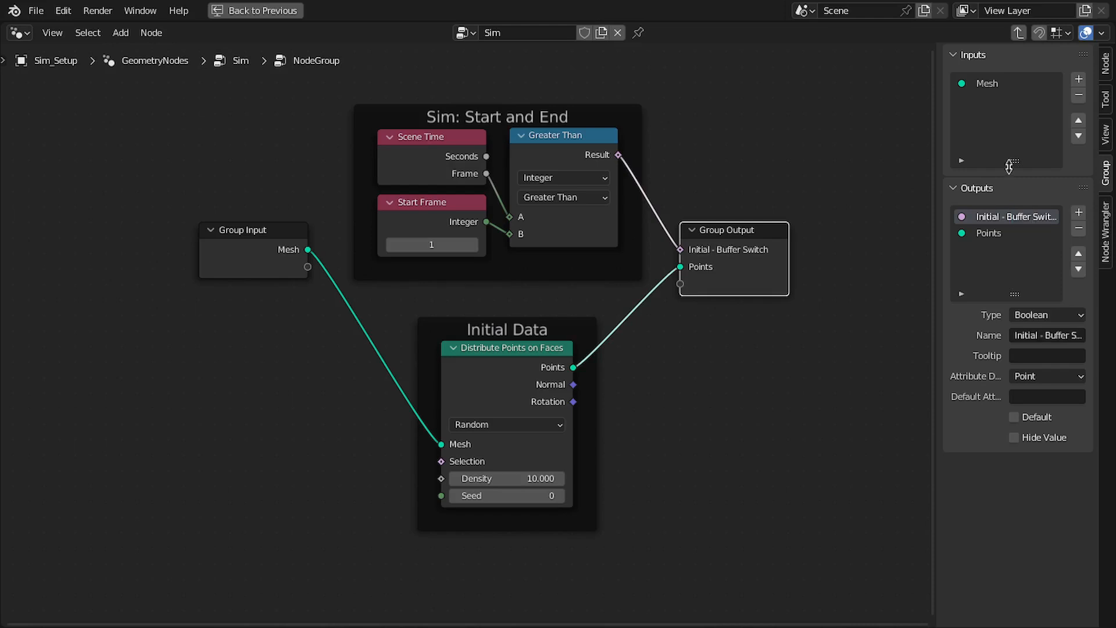
Rename both the group's Points output and its Mesh input to "Geometry"
double_click(989, 234)
text(Geo)
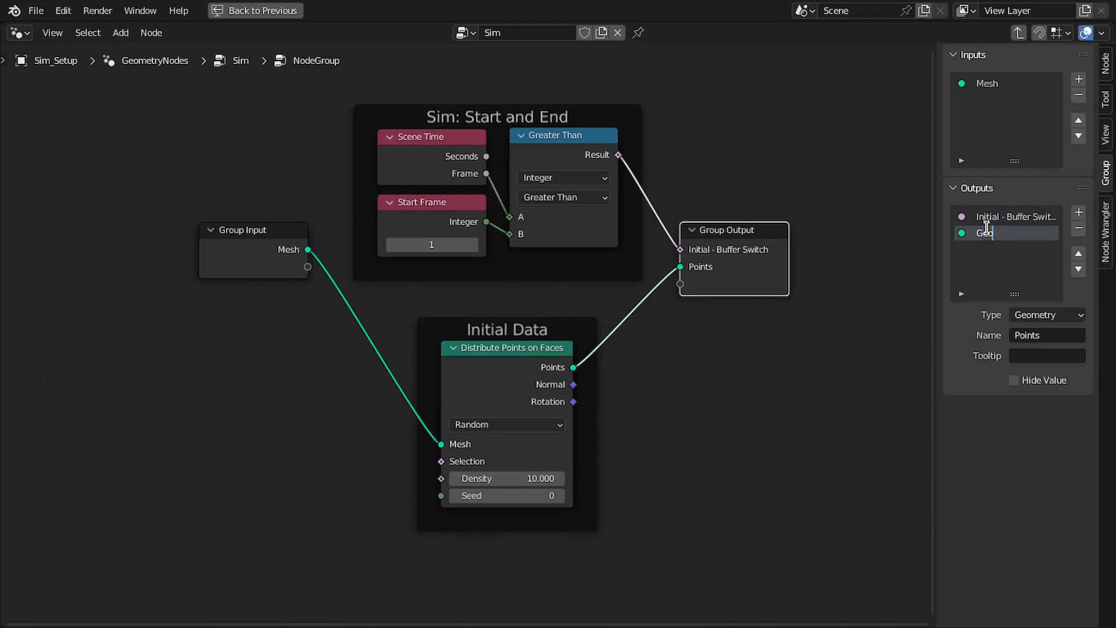
text(metry)
key(Return)
click(988, 83)
double_click(988, 84)
text(G)
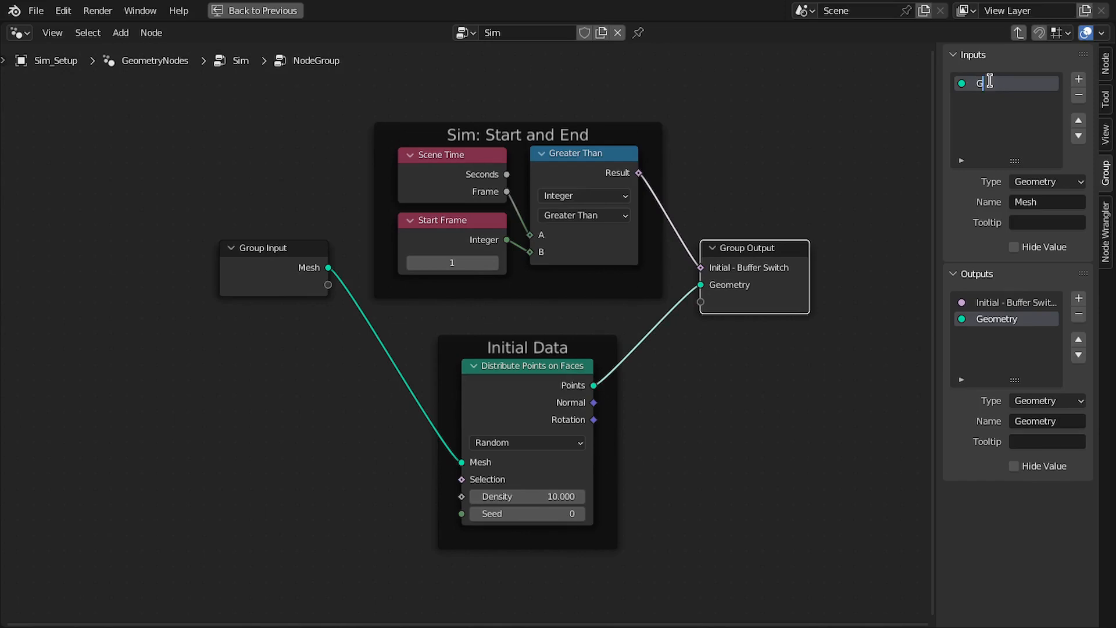
text(eomet)
text(ry)
key(Return)
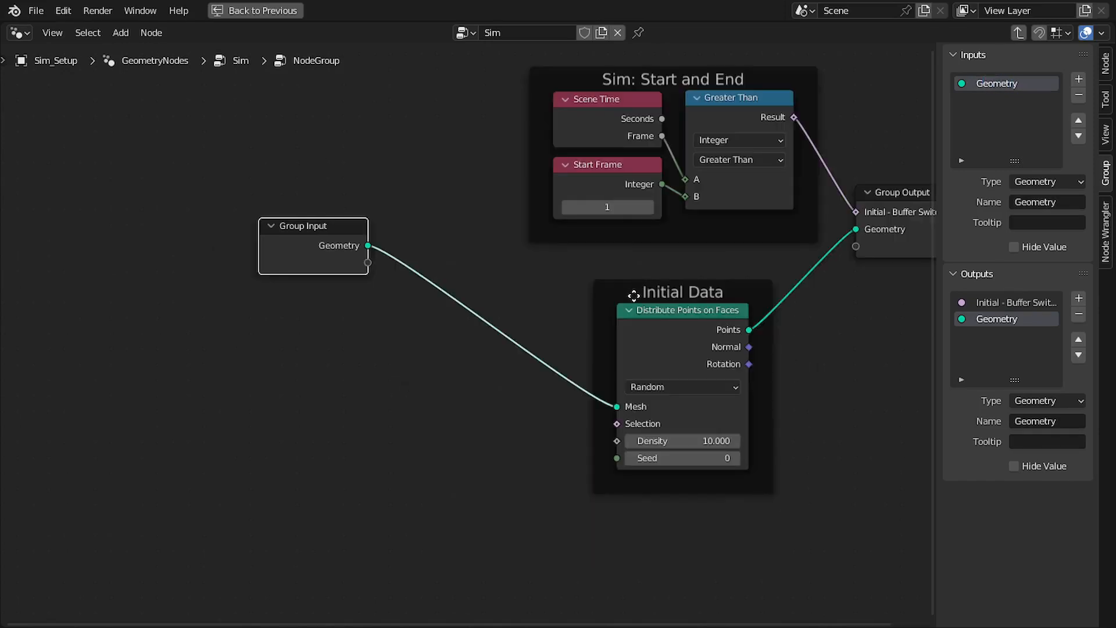
Expose the Seed, Selection and Density of Distribute Points on Faces as group inputs by linking them to Group Input
drag(629, 293, 482, 274)
middle_drag(468, 259, 385, 172)
drag(449, 186, 468, 219)
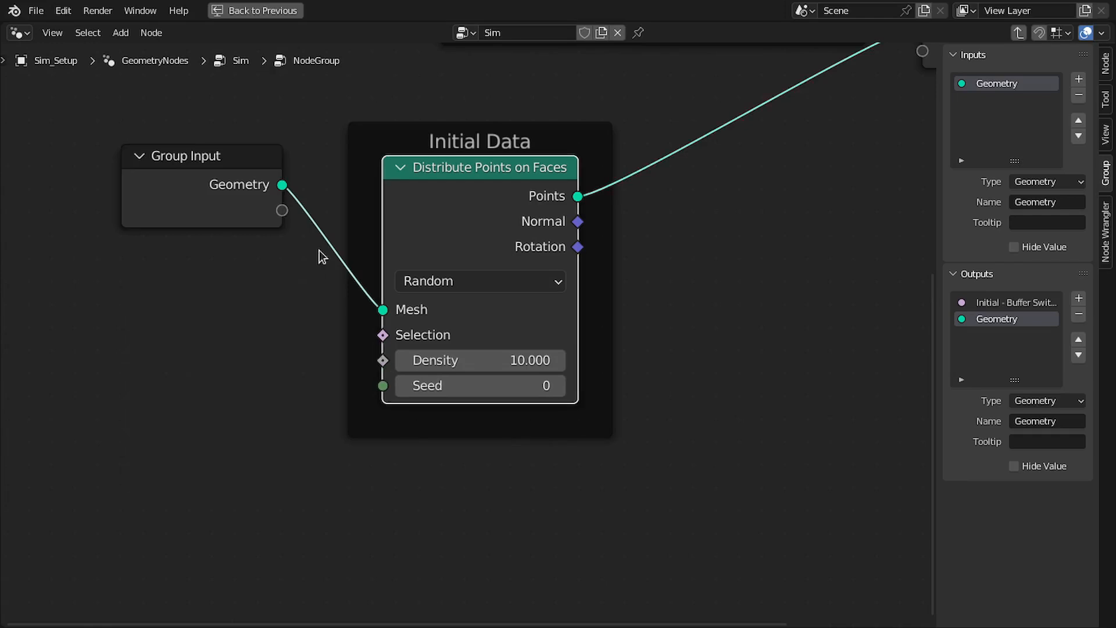
drag(282, 210, 309, 298)
drag(282, 236, 282, 260)
scroll(334, 216, down, 2)
scroll(334, 216, down, 1)
Delete the Start Frame integer node and link the Greater Than node's B socket to Group Input instead
middle_drag(517, 62, 369, 138)
click(375, 110)
key(x)
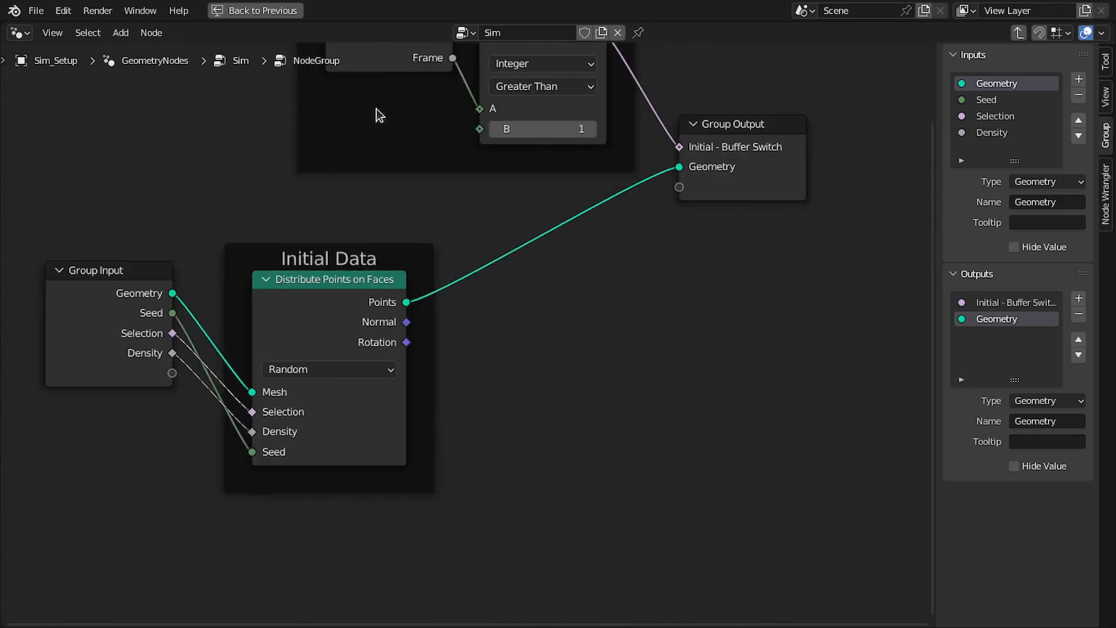
middle_drag(432, 127, 507, 149)
scroll(503, 157, down, 2)
drag(545, 177, 279, 386)
mouse_move(232, 302)
mouse_down()
mouse_move(241, 279)
mouse_move(241, 291)
mouse_up()
middle_drag(241, 292, 235, 262)
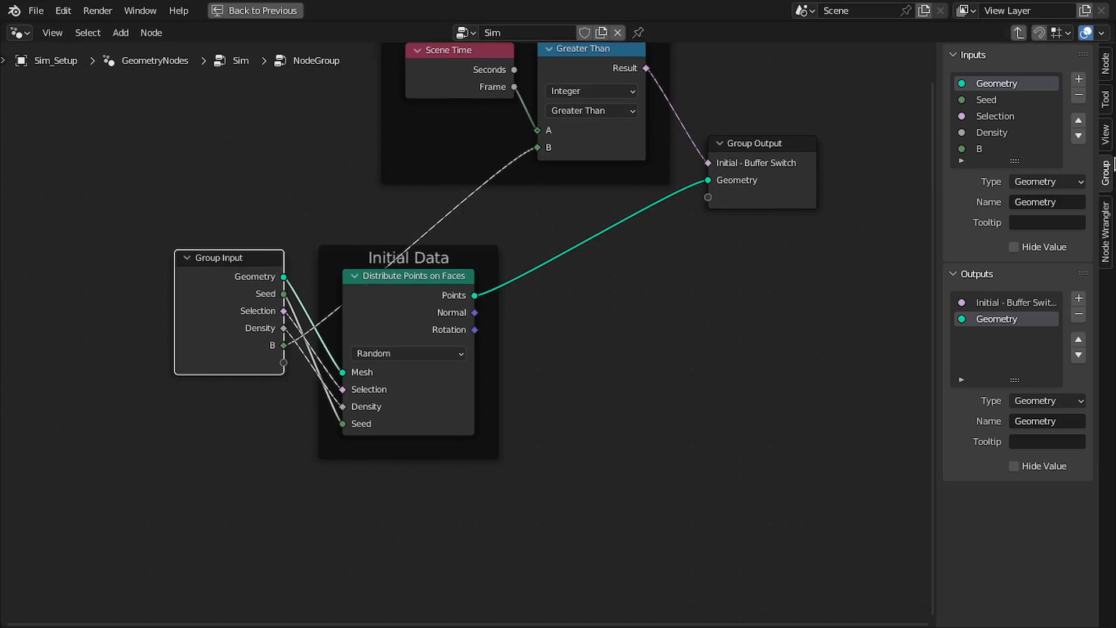
Rename the group's B input "Start Frame" and move Group Output down to the level of Distribute Points on Faces
double_click(990, 144)
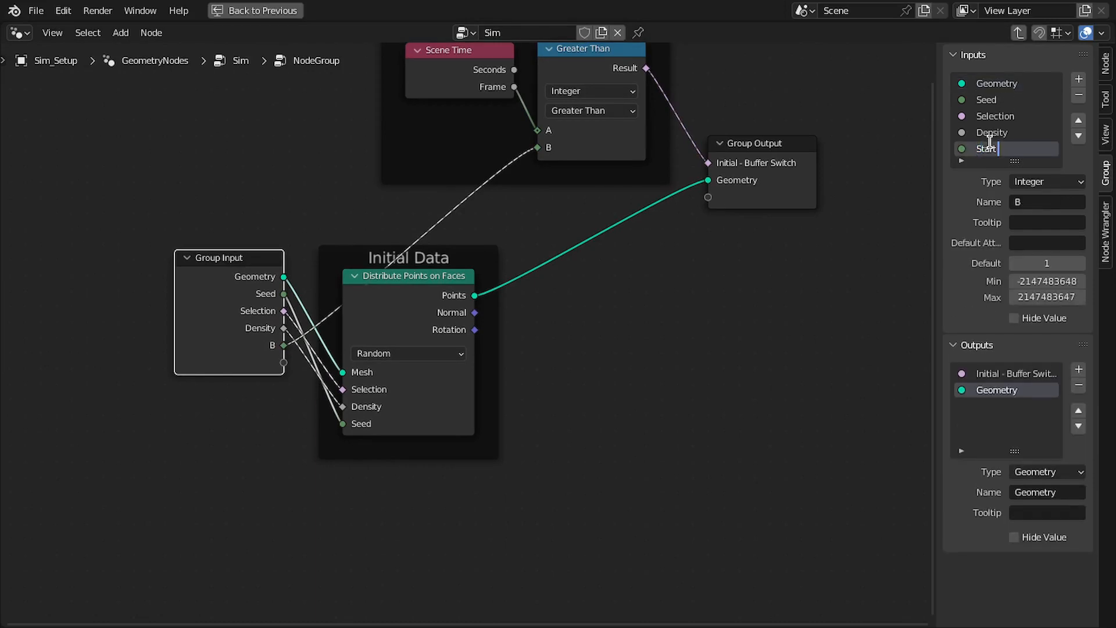
text(Start Fra)
text(me)
key(Return)
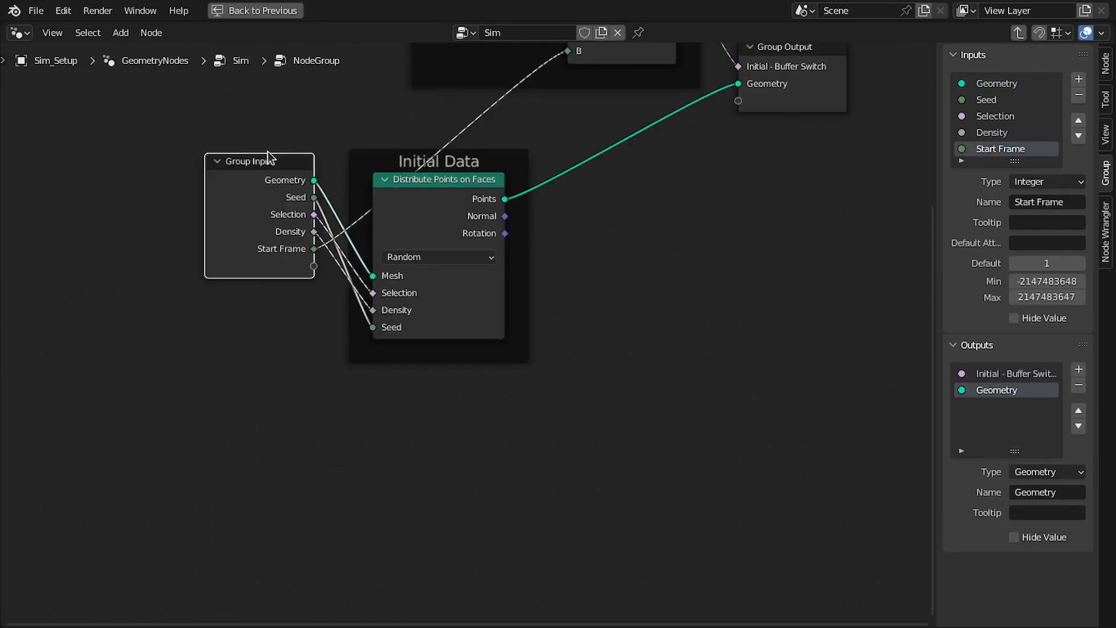
drag(266, 173, 260, 185)
scroll(531, 160, down, 1)
middle_drag(532, 160, 285, 287)
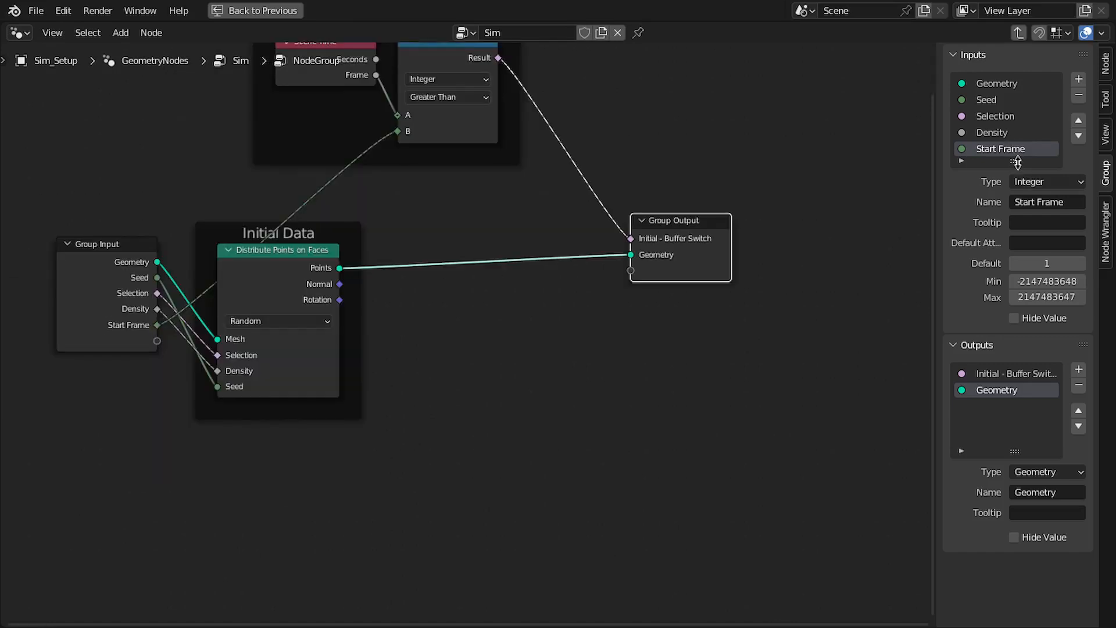
Add another integer group input named "End Frame" and return to the main Sim tree
drag(1015, 161, 1017, 234)
click(1078, 79)
double_click(1001, 164)
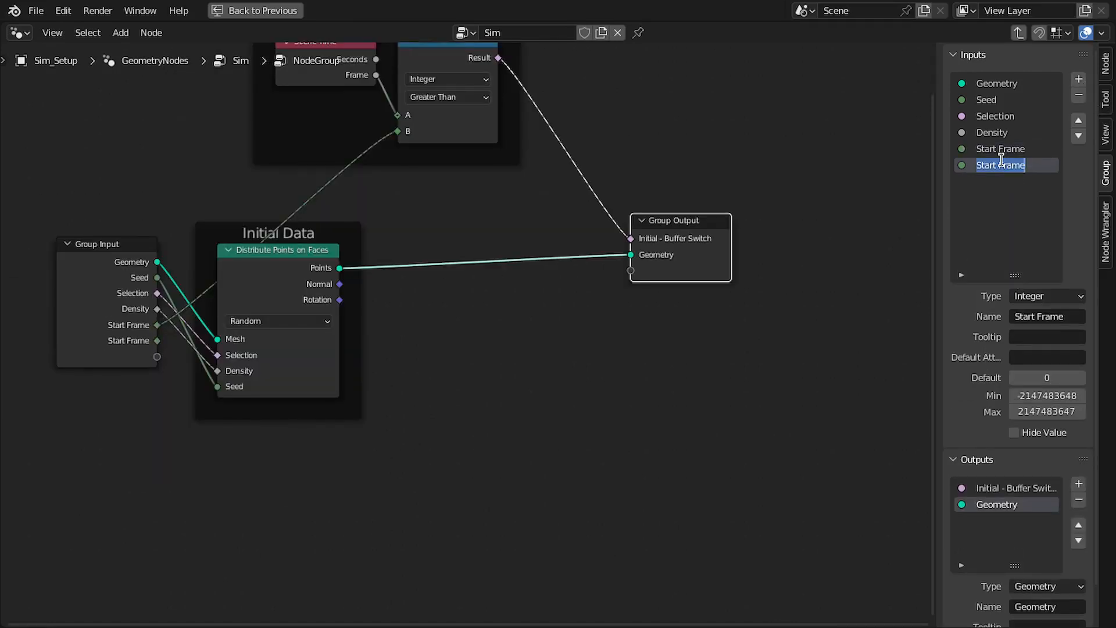
key(Home)
key(ctrl+shift+Right)
text(End)
key(Return)
drag(173, 206, 172, 222)
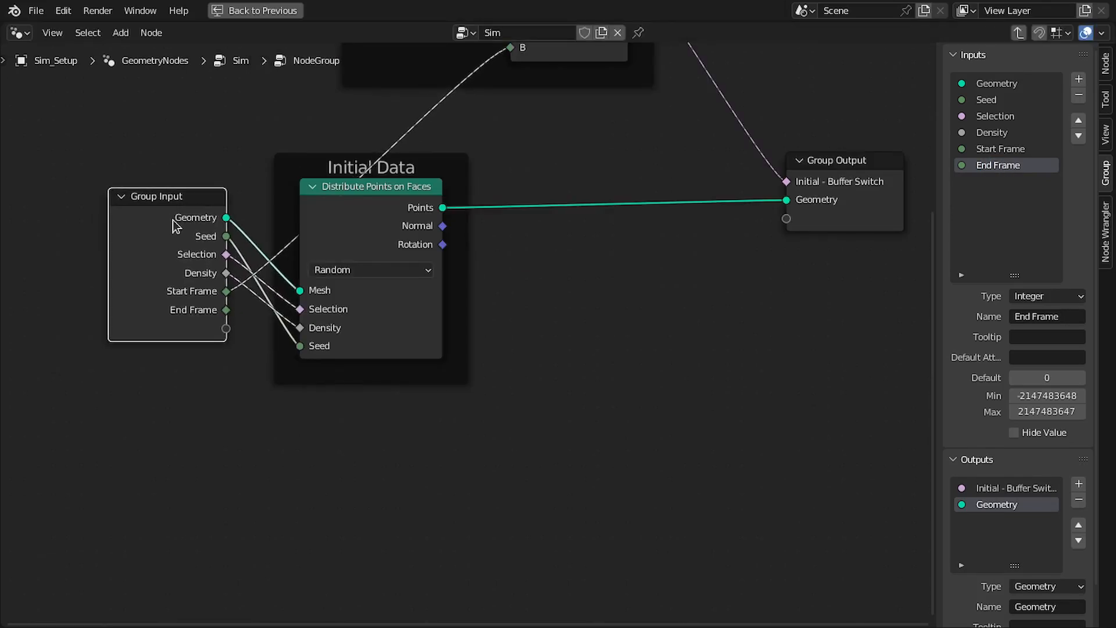
key(Tab)
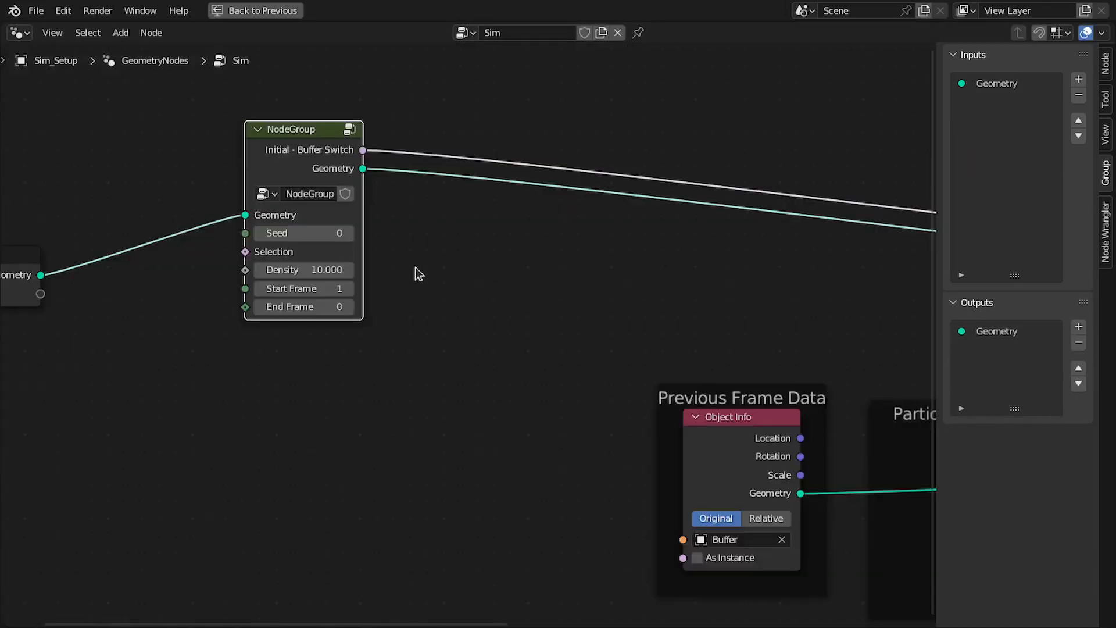
Set the node group's End Frame to 50 and place the Group Input node close beside the group
middle_drag(273, 263, 542, 334)
scroll(525, 273, up, 1)
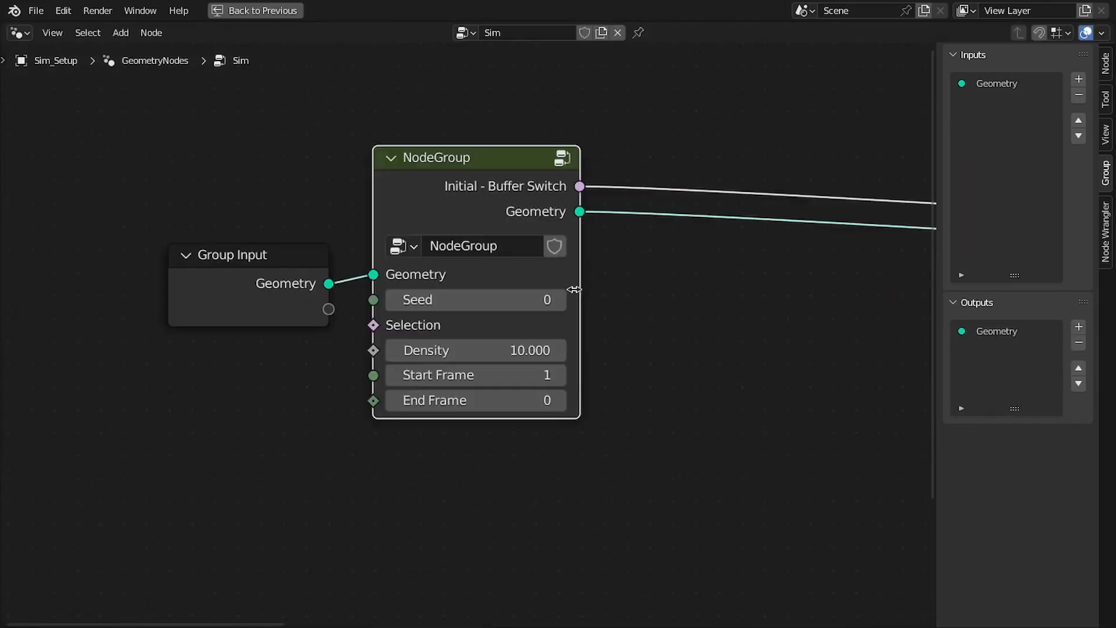
middle_drag(501, 333, 497, 272)
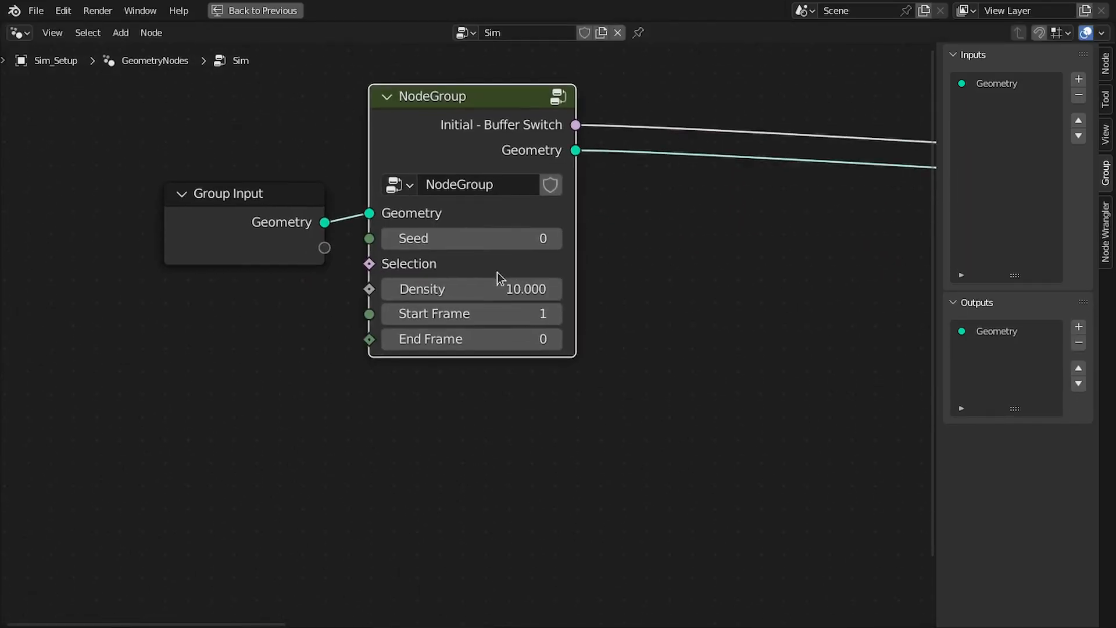
scroll(497, 273, up, 1)
click(526, 314)
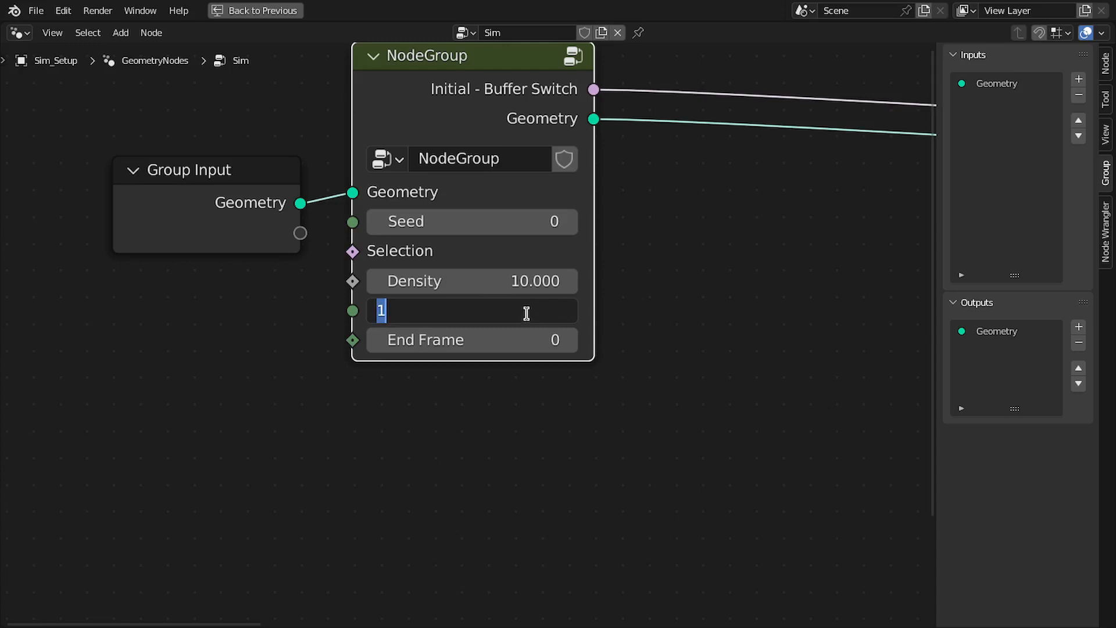
key(Return)
click(506, 341)
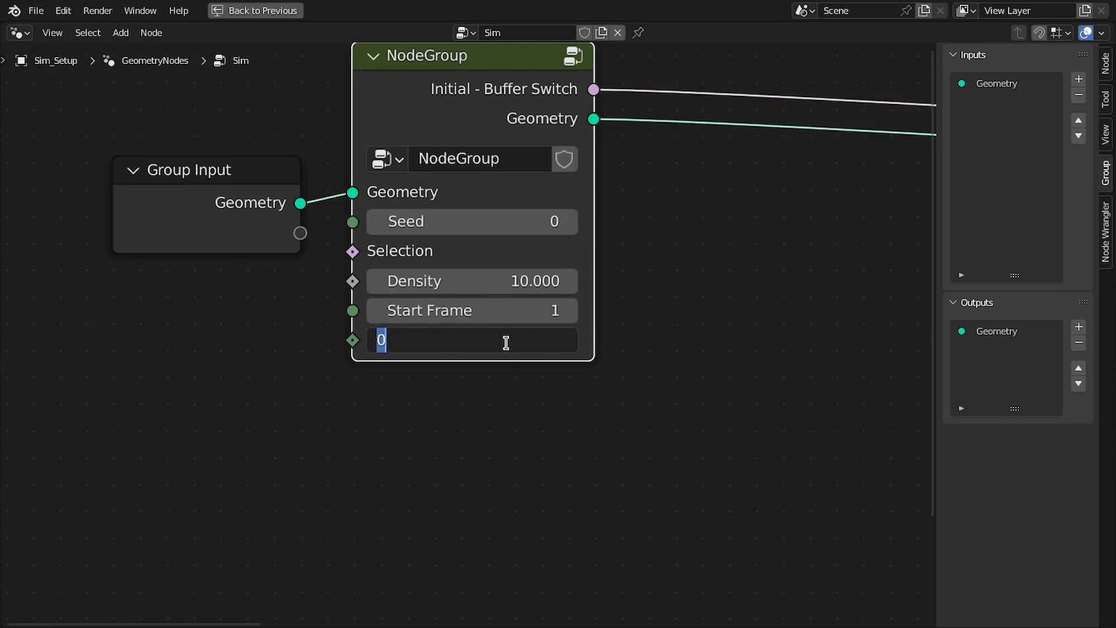
text(50)
key(Return)
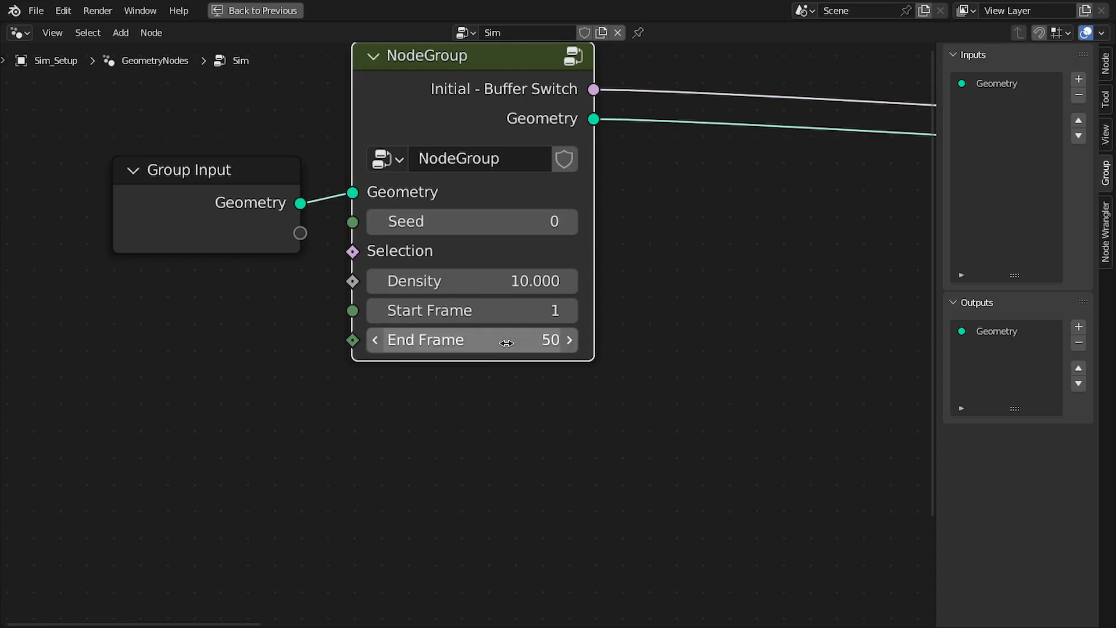
scroll(539, 281, down, 2)
scroll(538, 281, up, 2)
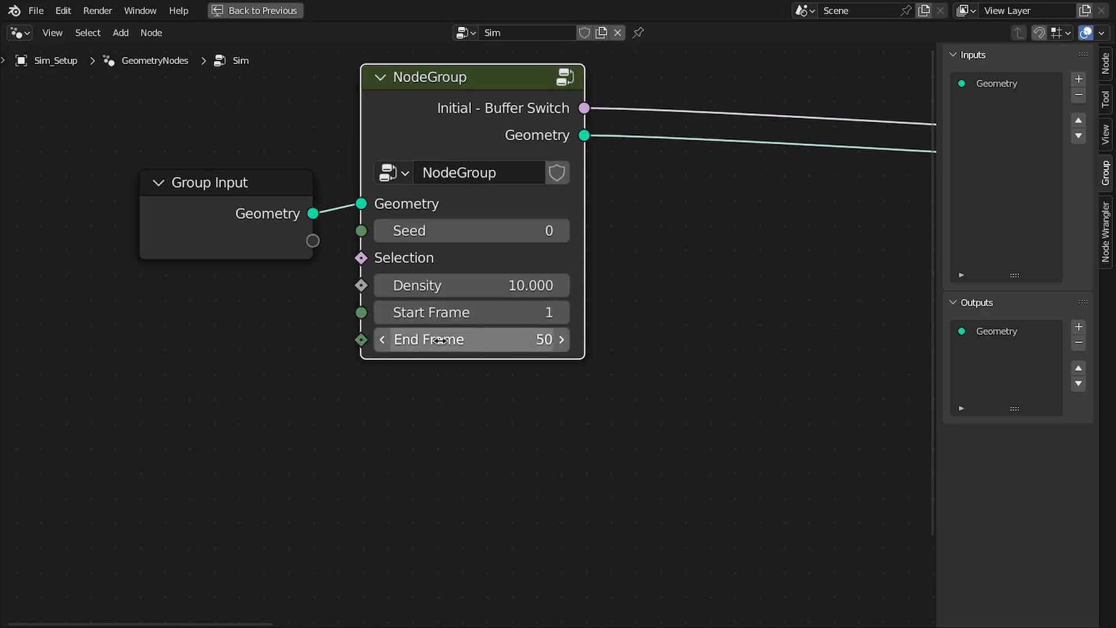
scroll(435, 308, down, 1)
drag(259, 233, 272, 158)
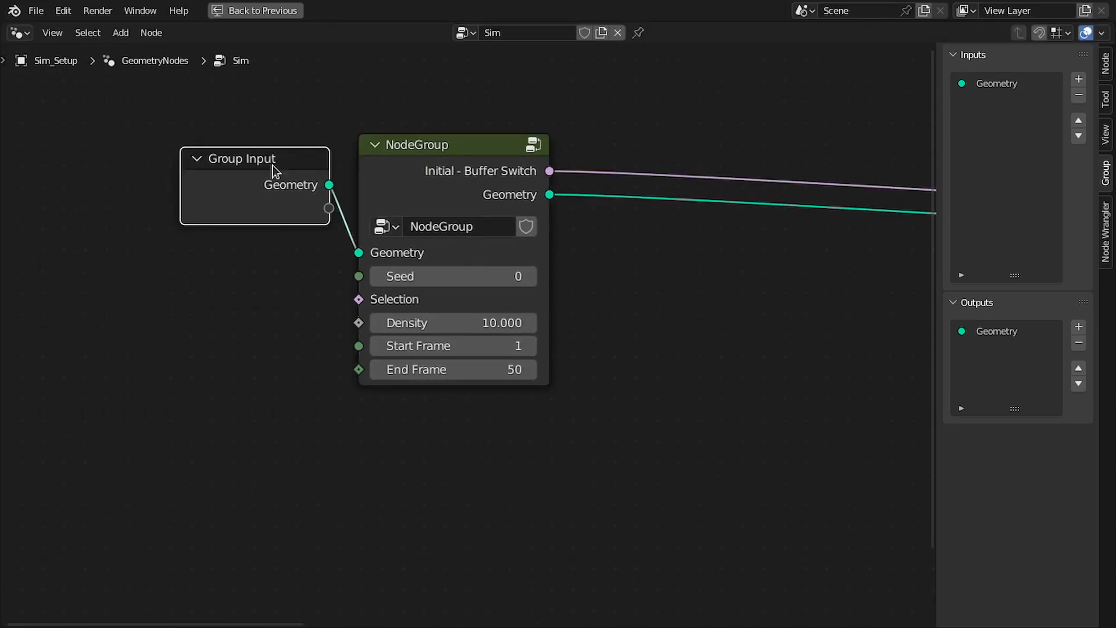
Check the particle system properties of the Sim_Setup object and return to its modifiers and the enlarged node tree
key(ctrl+space)
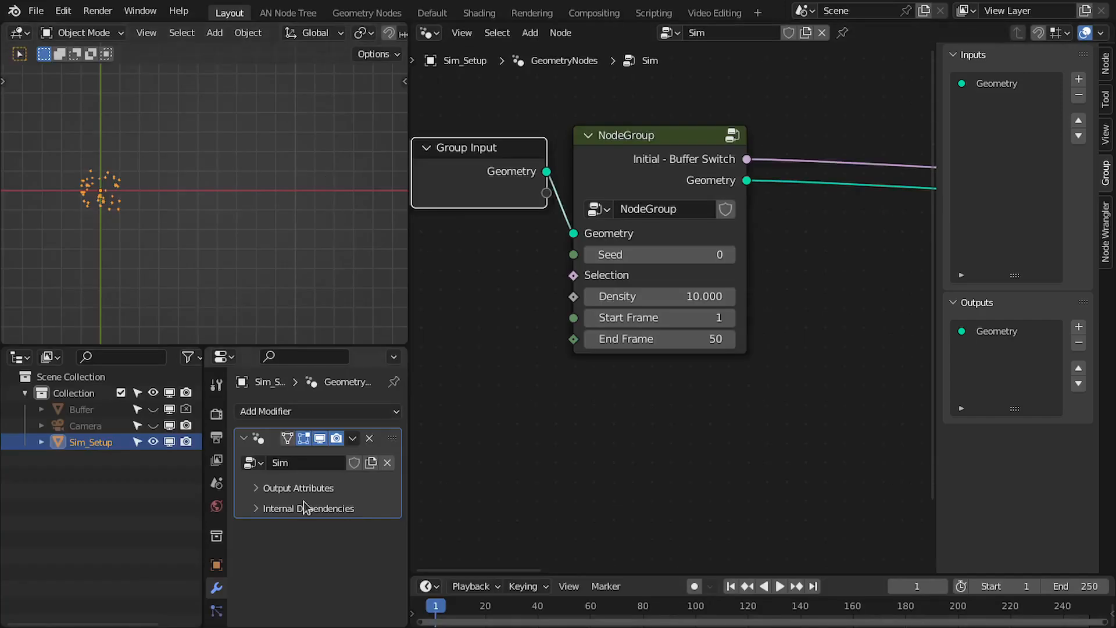
click(218, 609)
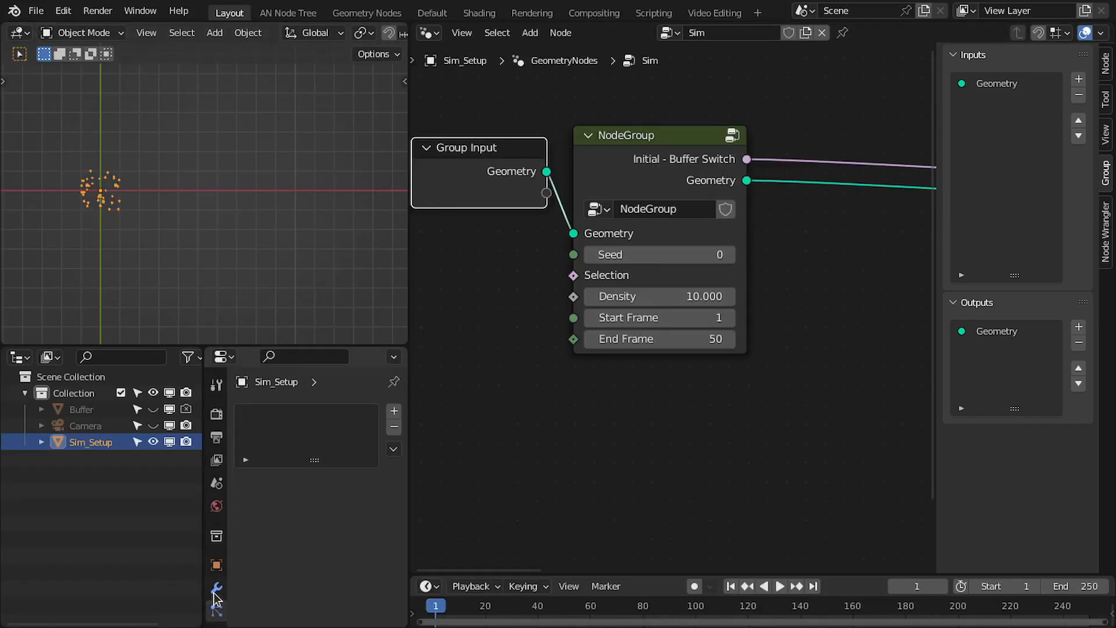
click(216, 589)
scroll(668, 305, up, 1)
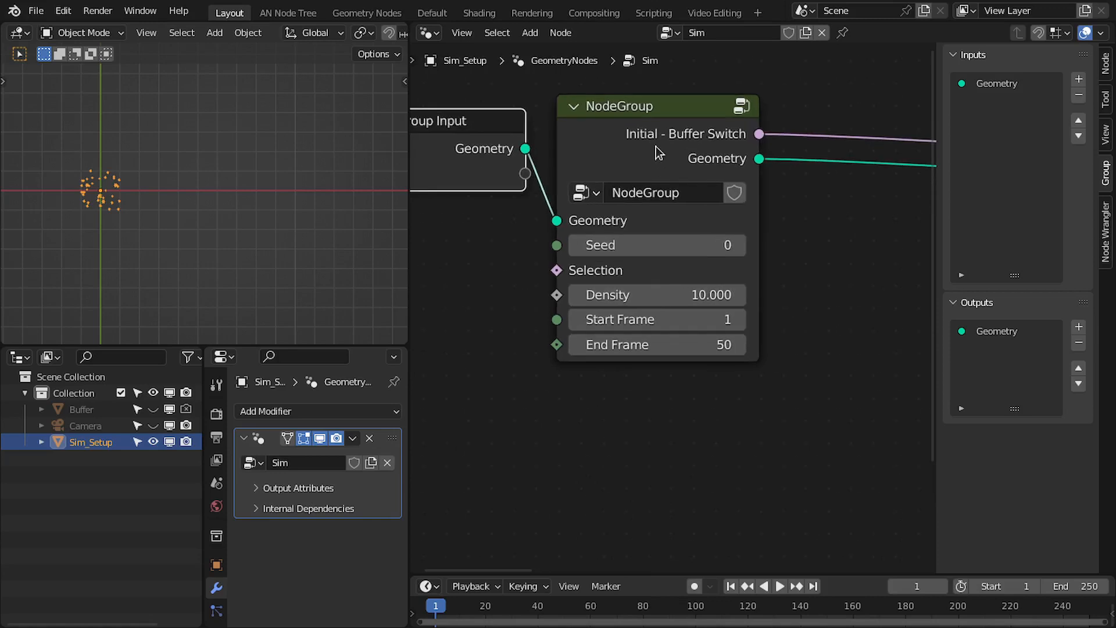
click(672, 139)
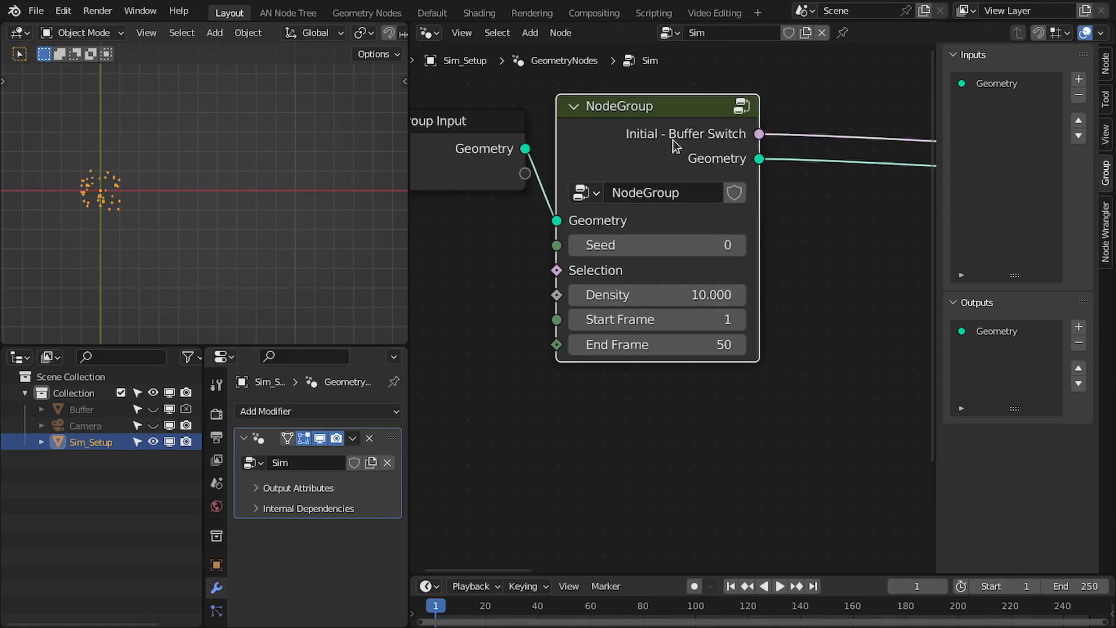
key(ctrl+space)
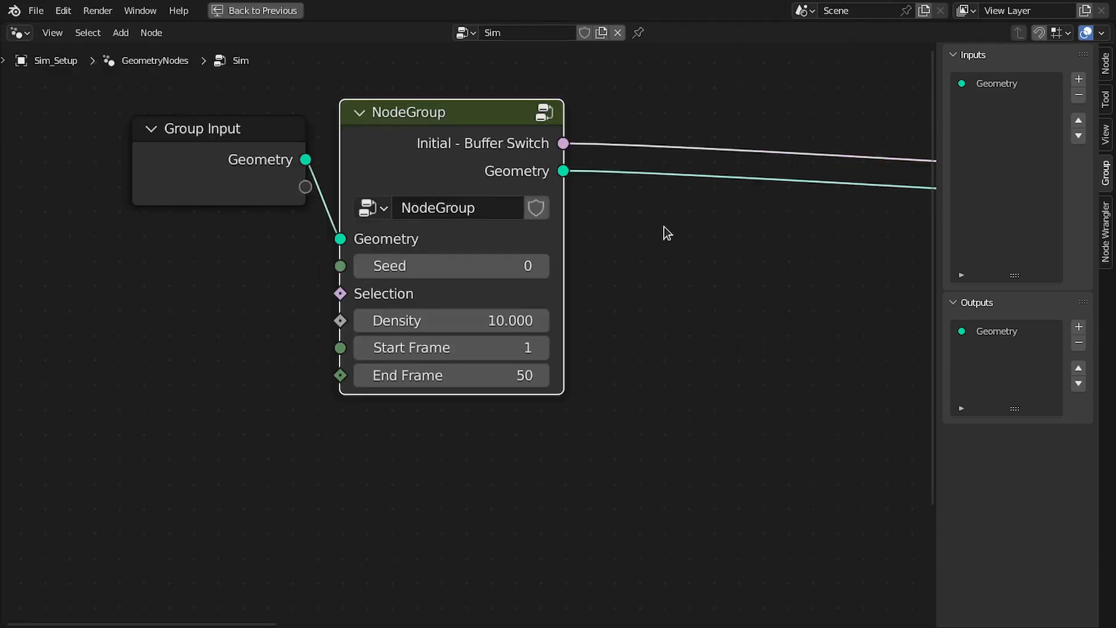
Rename the node group "KS_Particle_System_Input"
key(n)
scroll(640, 232, up, 1)
double_click(566, 177)
text(KS_)
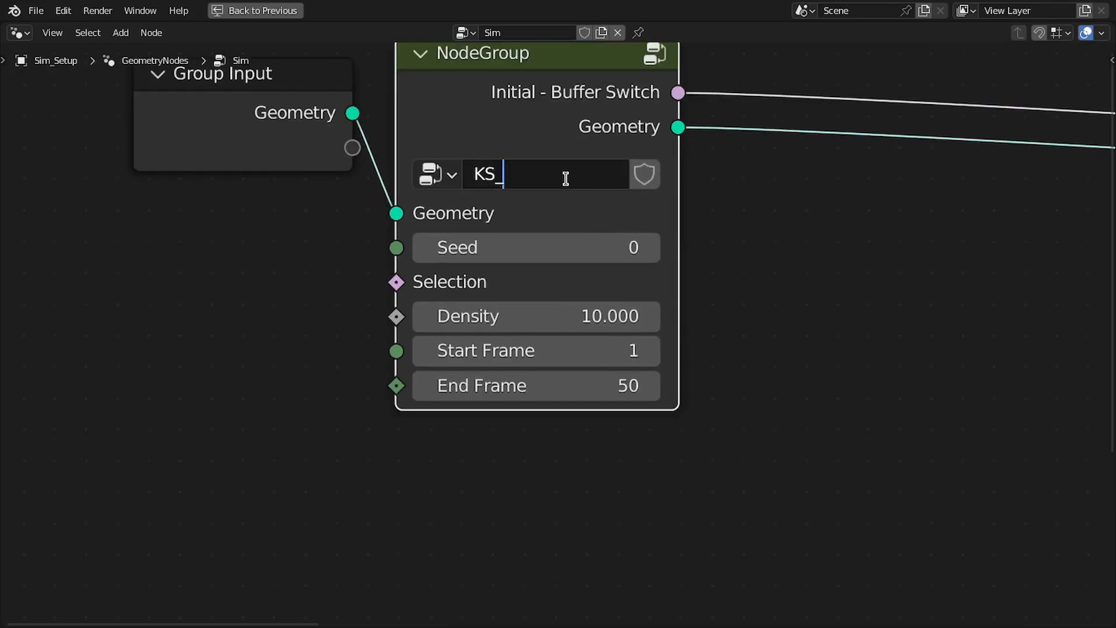
text(article_System_Inp)
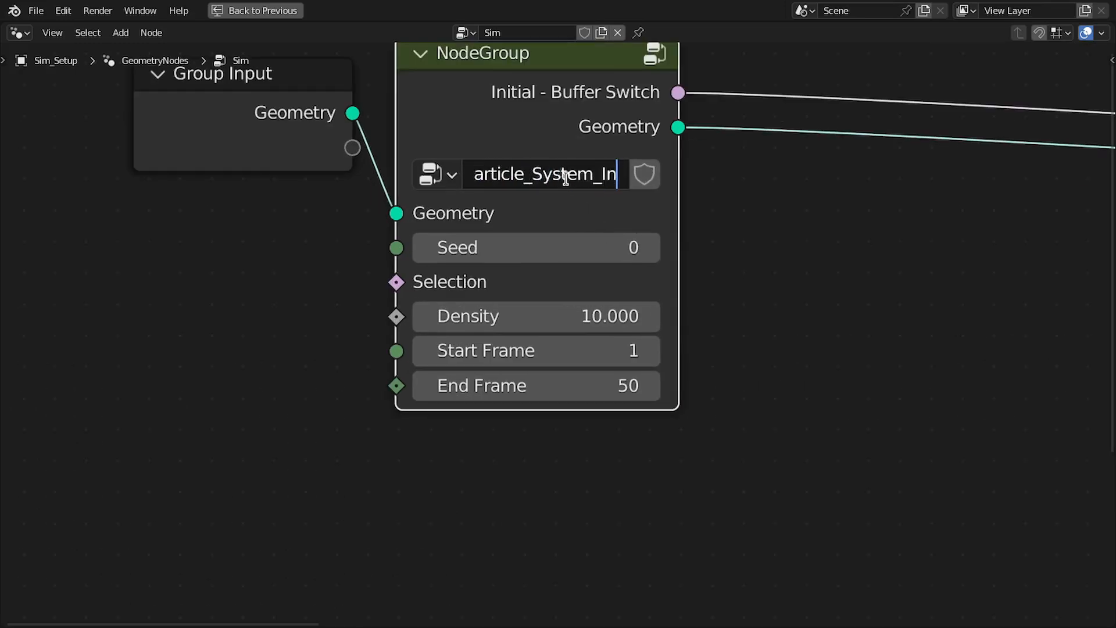
text(ut)
key(Return)
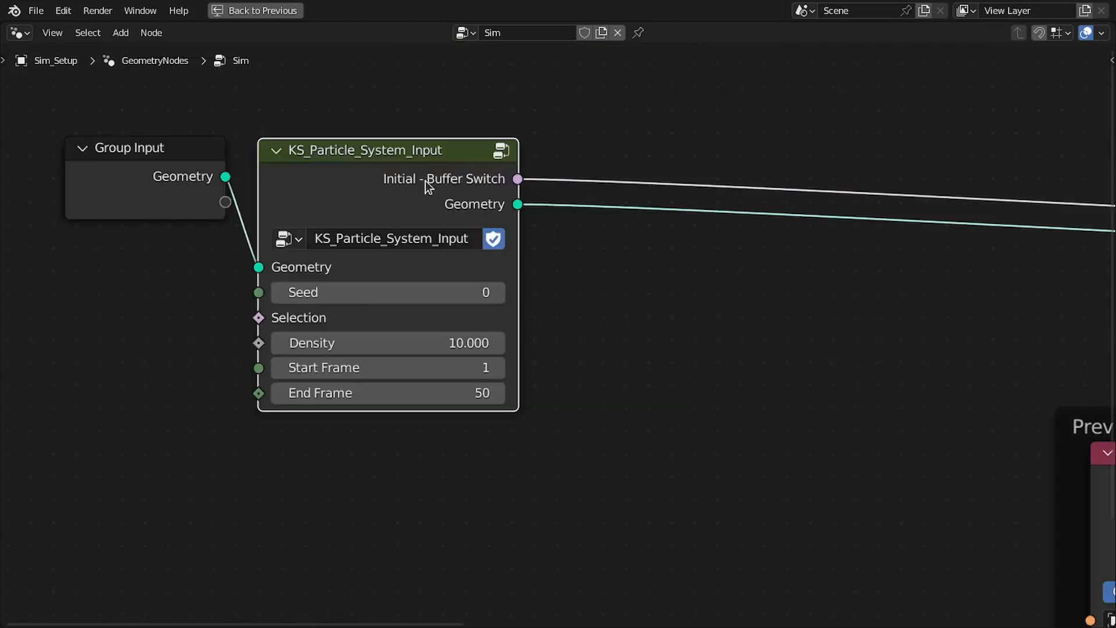
Inside the group, insert a Store Named Attribute node after Distribute Points on Faces and arrange both within the Initial Data frame
key(Tab)
middle_drag(490, 160, 436, 224)
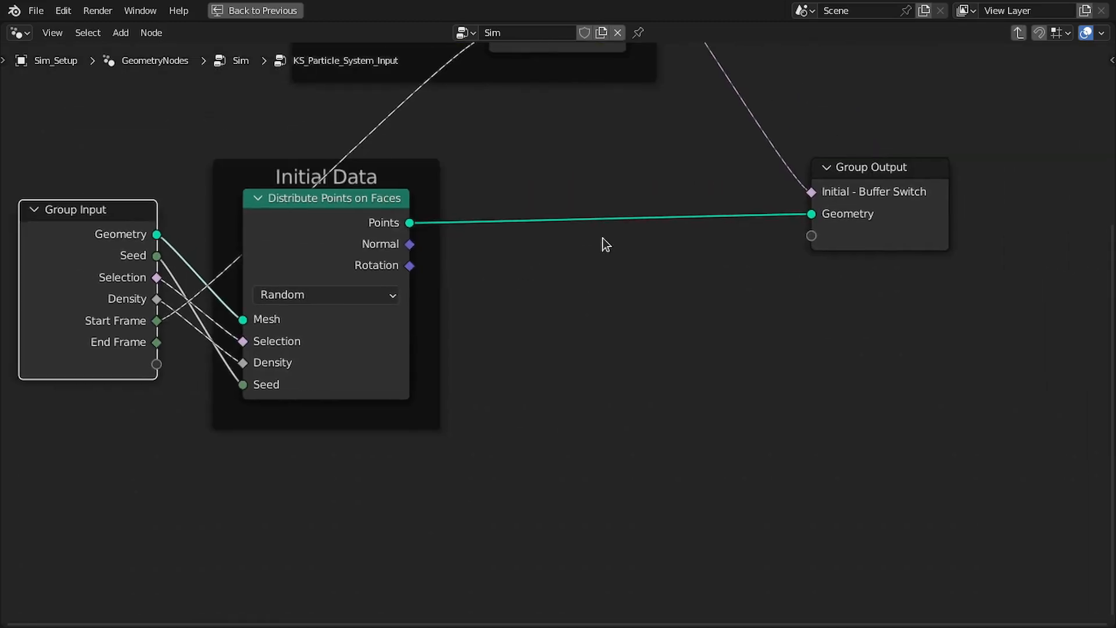
middle_drag(520, 226, 643, 241)
scroll(644, 238, up, 3)
key(shift+a)
mouse_move(567, 254)
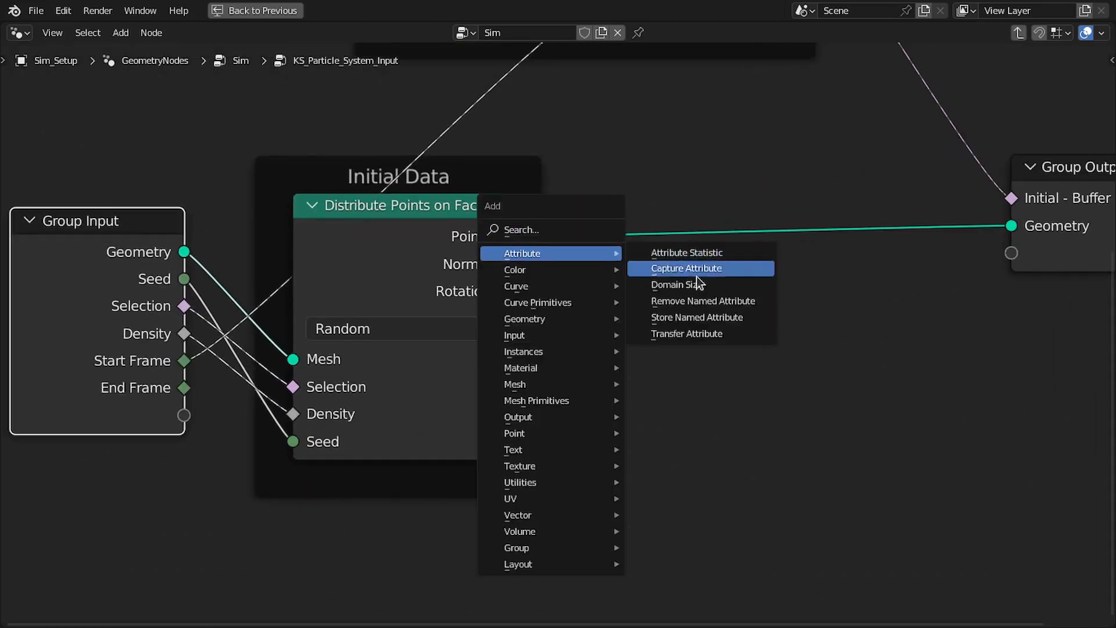
click(698, 318)
click(468, 207)
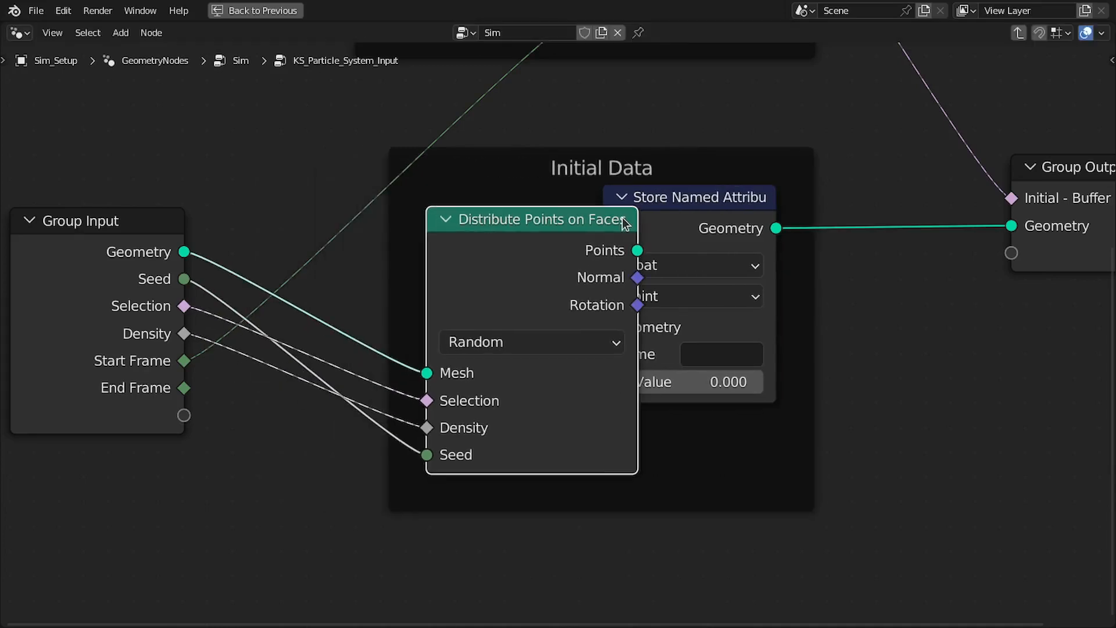
drag(541, 220, 392, 218)
drag(653, 227, 559, 238)
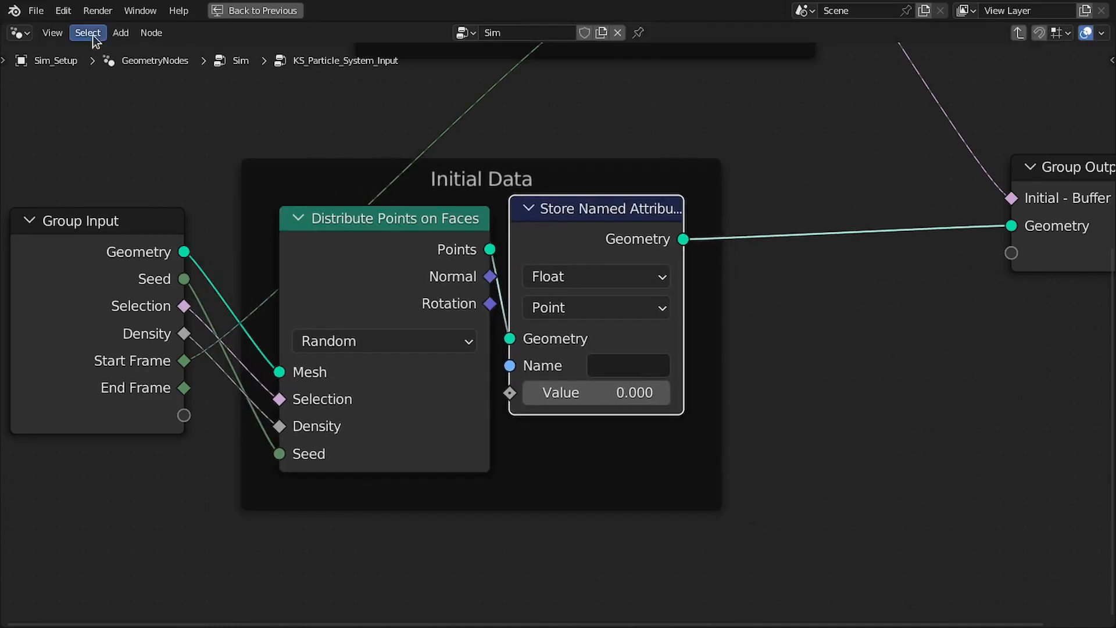
Set the Store Named Attribute node's data type to Integer and tidy the position of Group Output
click(59, 29)
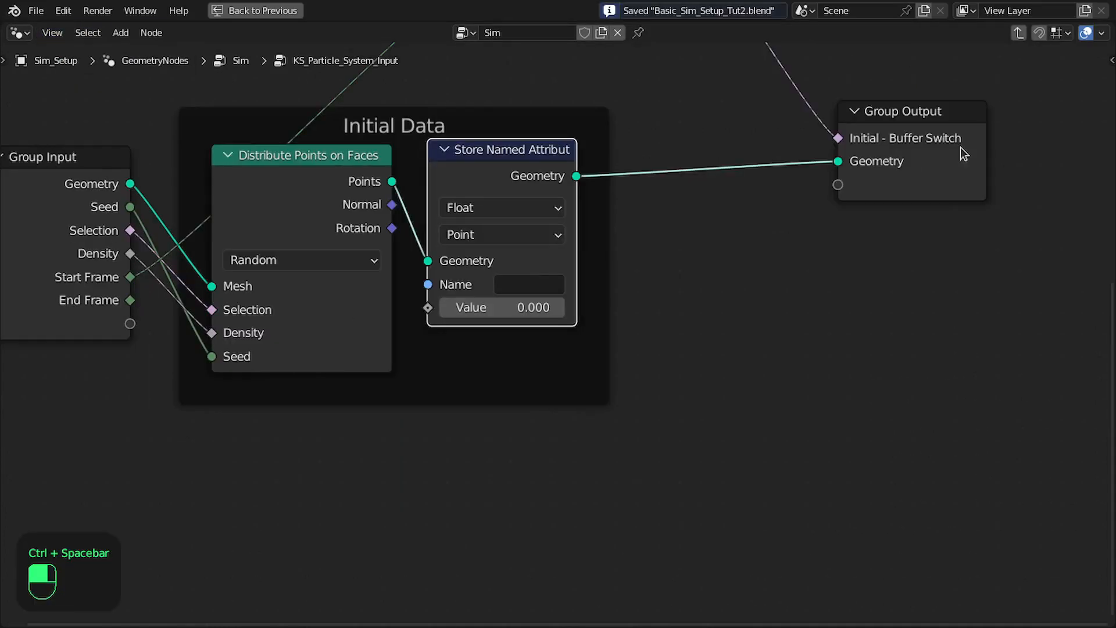
drag(956, 165, 985, 169)
middle_drag(709, 186, 798, 154)
middle_drag(612, 145, 618, 166)
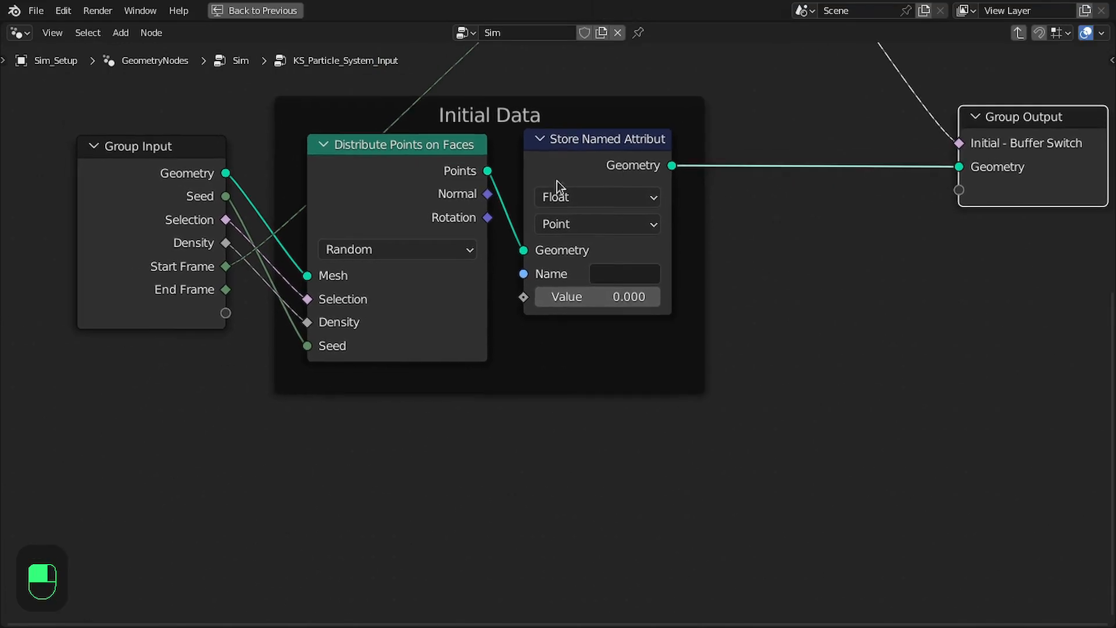
middle_drag(393, 191, 443, 188)
click(633, 207)
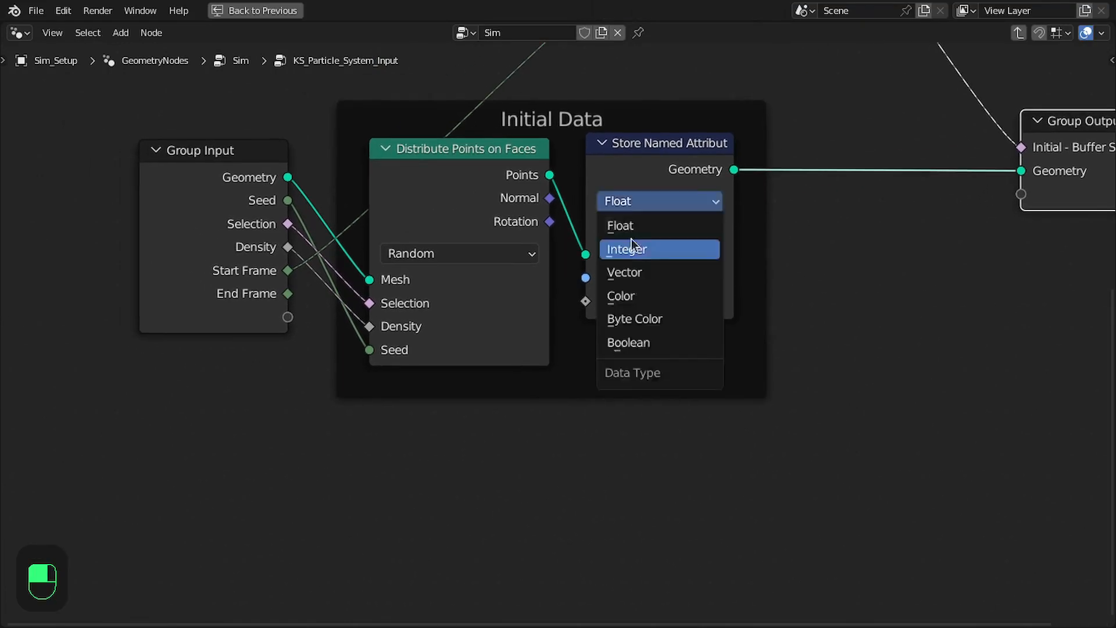
click(630, 228)
middle_drag(601, 236, 590, 249)
drag(615, 166, 615, 163)
Open the Particle_System.png diagram in the Rendering workspace, enlarge it, and examine the particle birth, age and life timeline
key(ctrl+space)
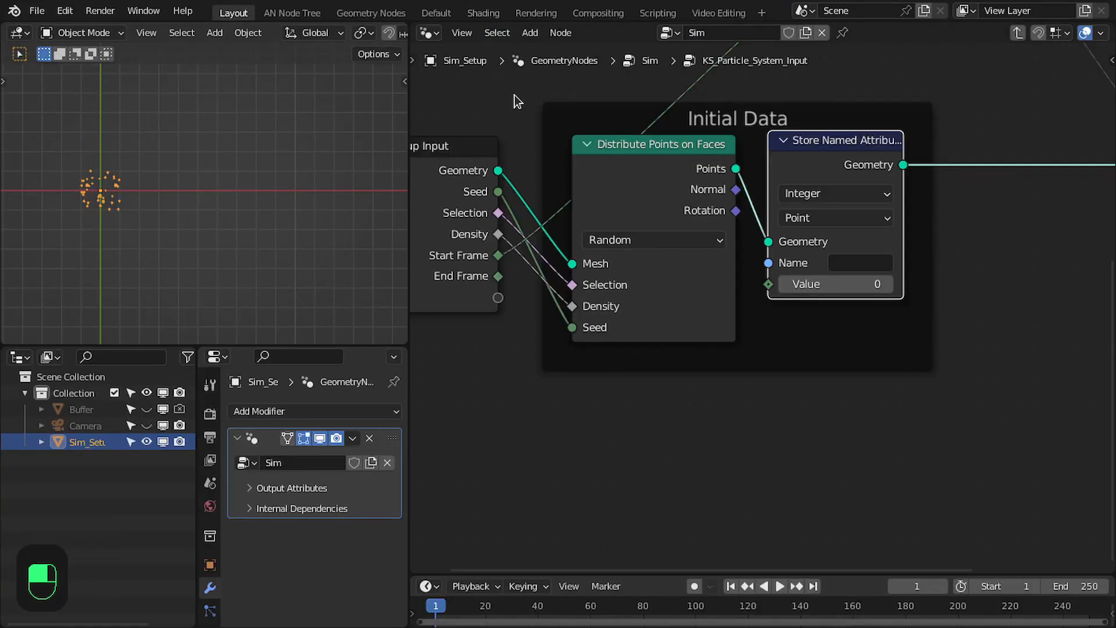
click(535, 13)
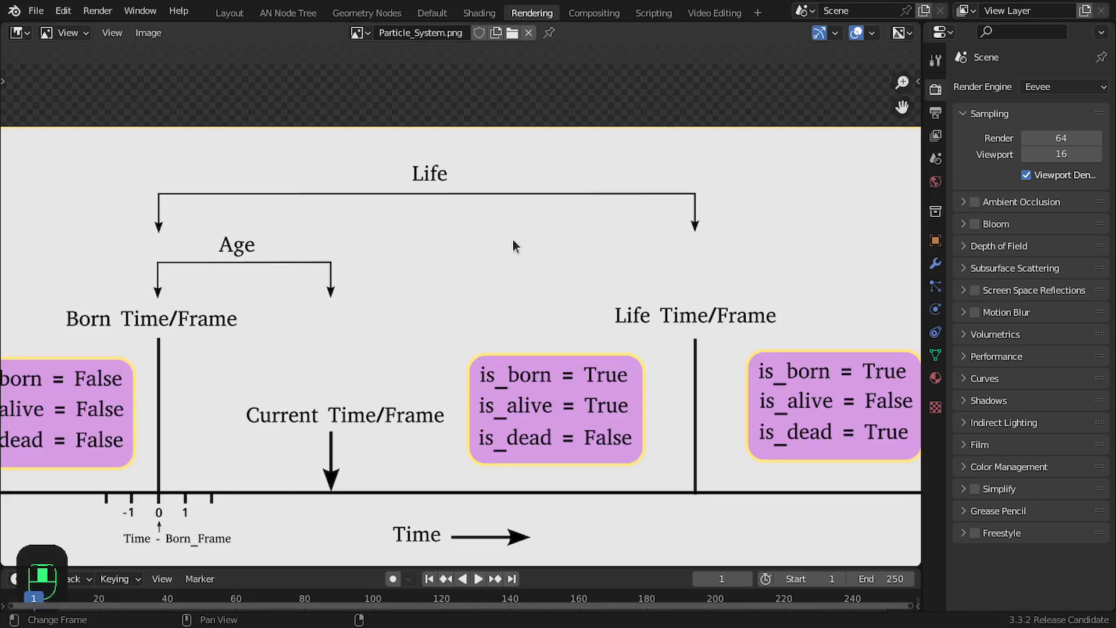
key(ctrl+space)
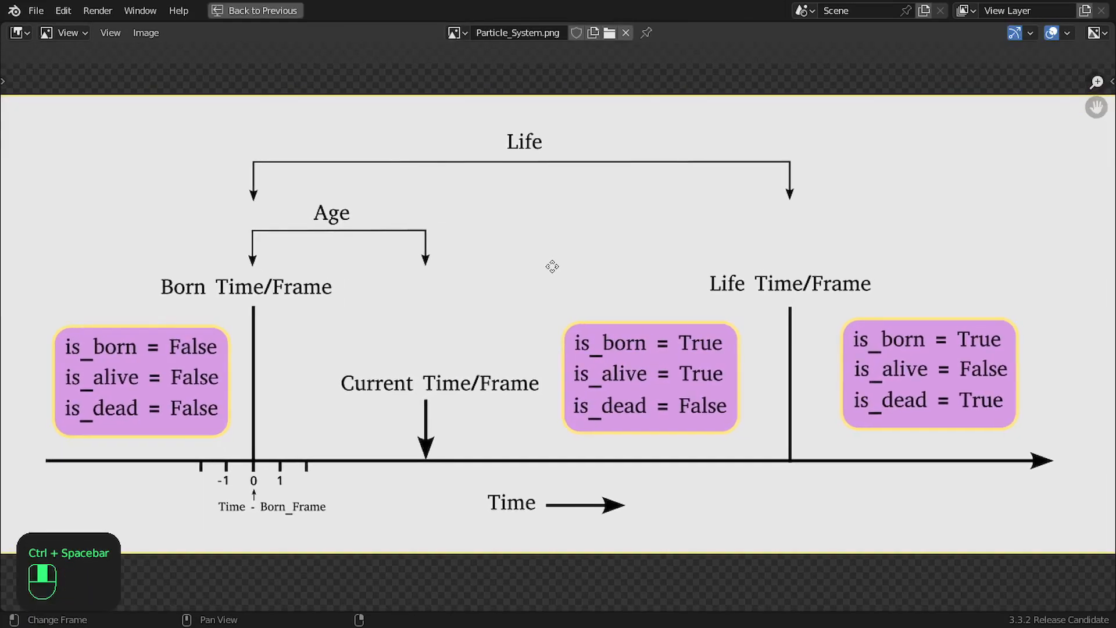
middle_drag(552, 266, 547, 273)
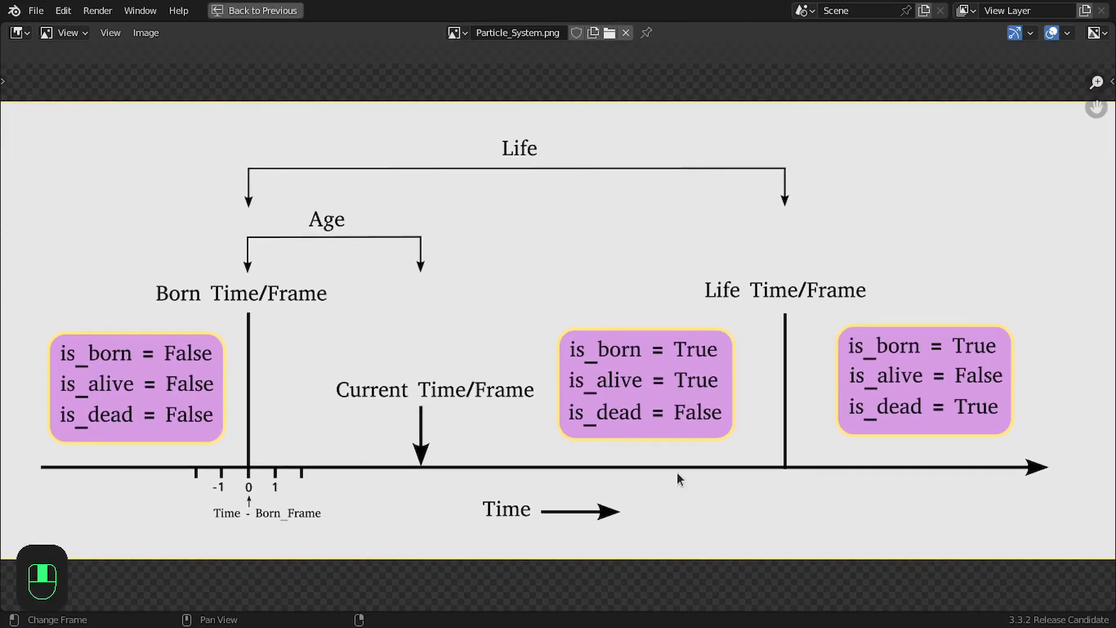
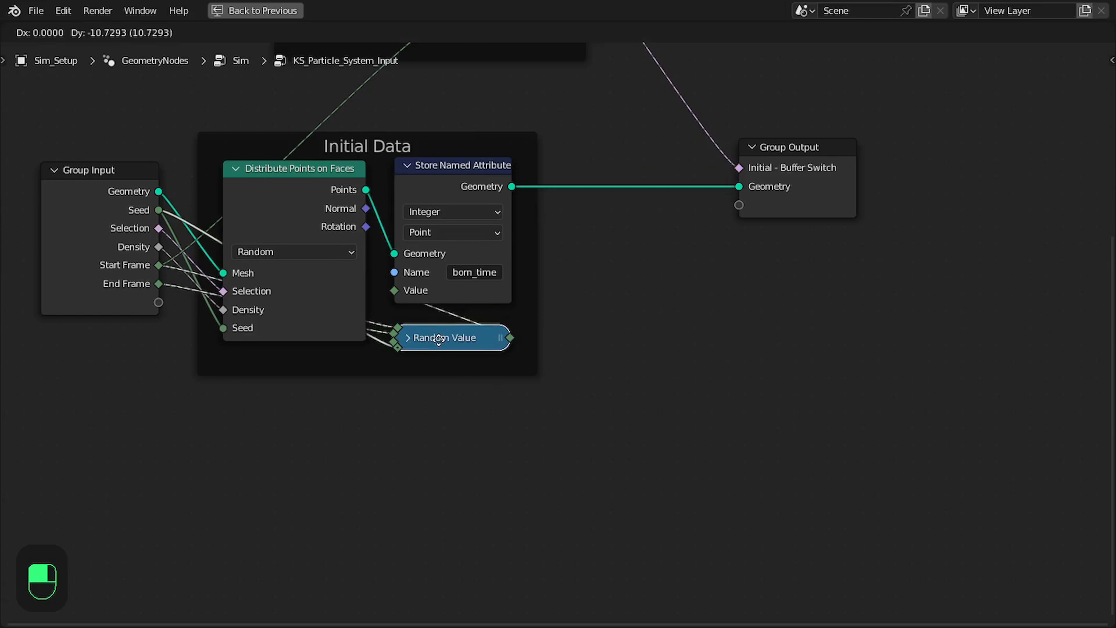
Place the collapsed Random Value node just below the born_time Store Named Attribute node and save the file
middle_drag(441, 327, 436, 367)
scroll(446, 366, up, 2)
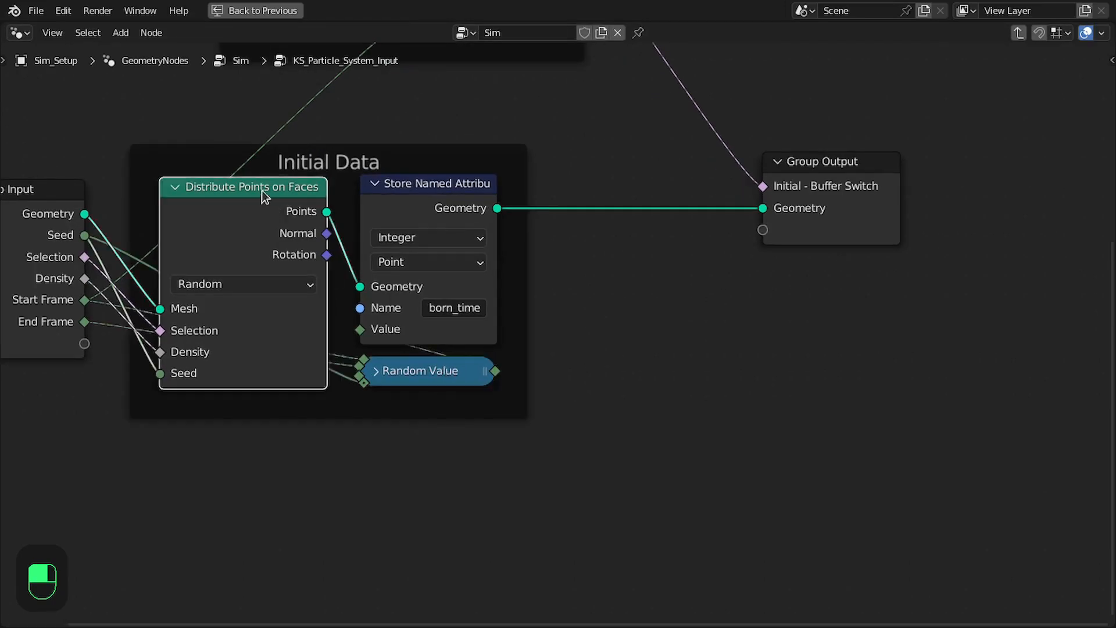
key(ctrl+s)
Make room before Group Output, insert a duplicate of the born_time Store Named Attribute node after it, and name its attribute "is_born"
drag(842, 211, 985, 211)
click(439, 211)
key(shift+d)
click(586, 214)
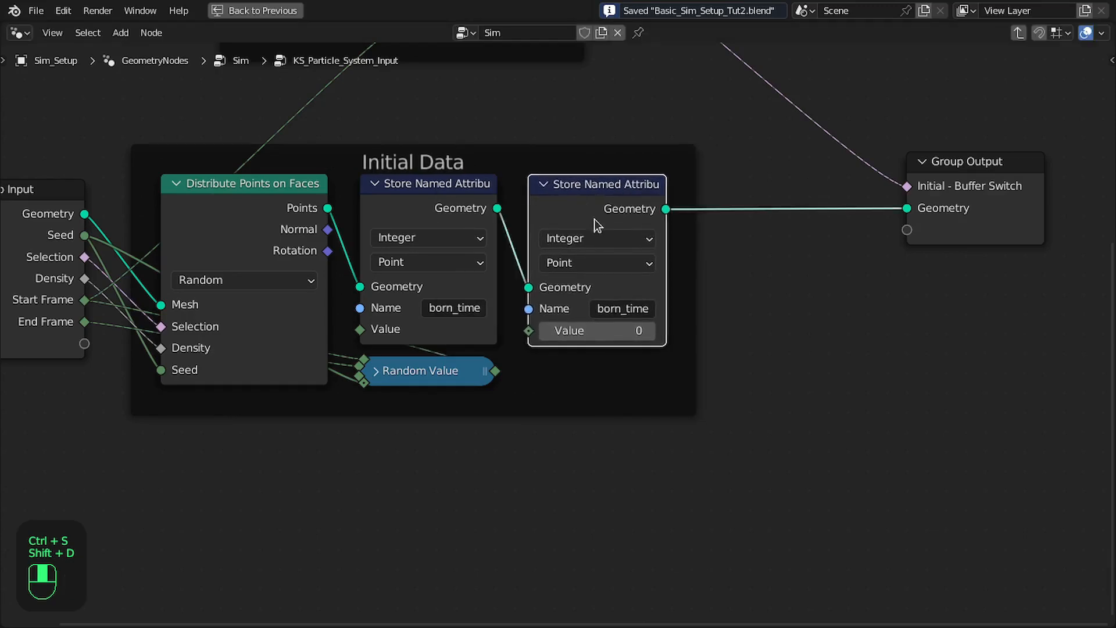
click(595, 308)
text(is_born)
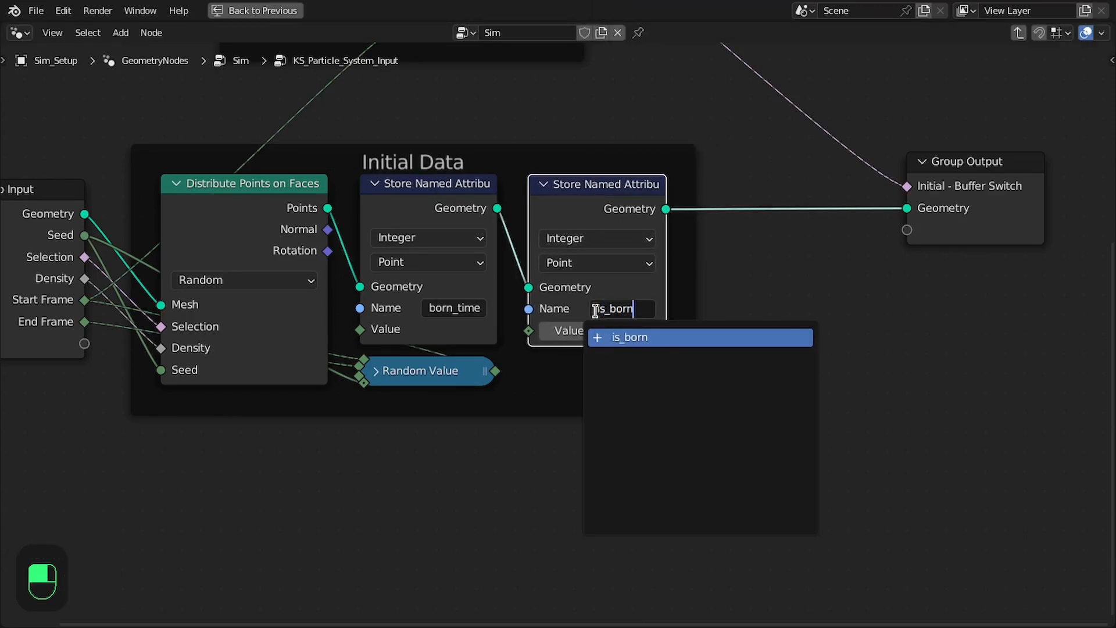
key(Return)
Add a Scene Time node in the Initial Data frame below the Random Value node
shift+middle_drag(613, 319, 737, 249)
scroll(626, 319, up, 3)
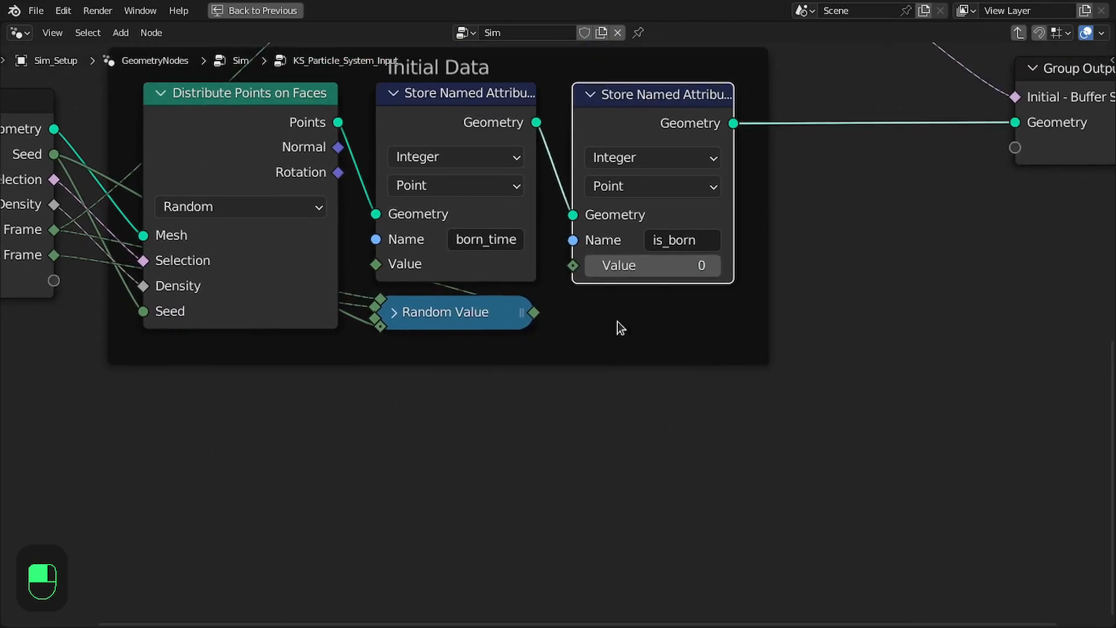
shift+middle_drag(527, 317, 612, 321)
key(shift+a)
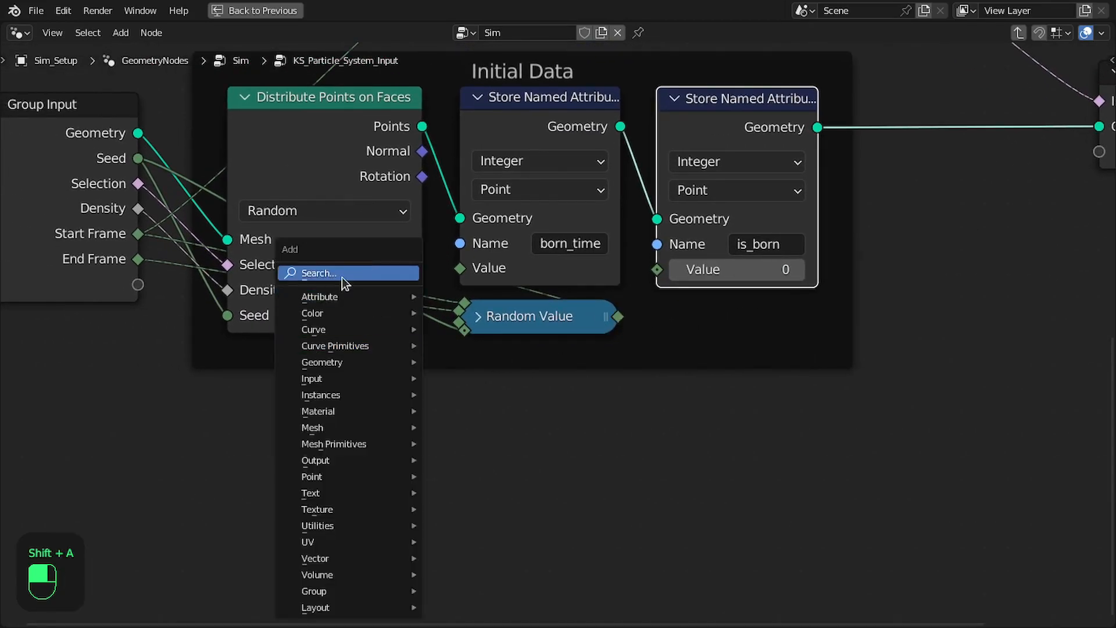
click(342, 274)
text(fram)
text(e)
key(BackSpace)
key(BackSpace)
key(BackSpace)
key(BackSpace)
key(BackSpace)
text(sce)
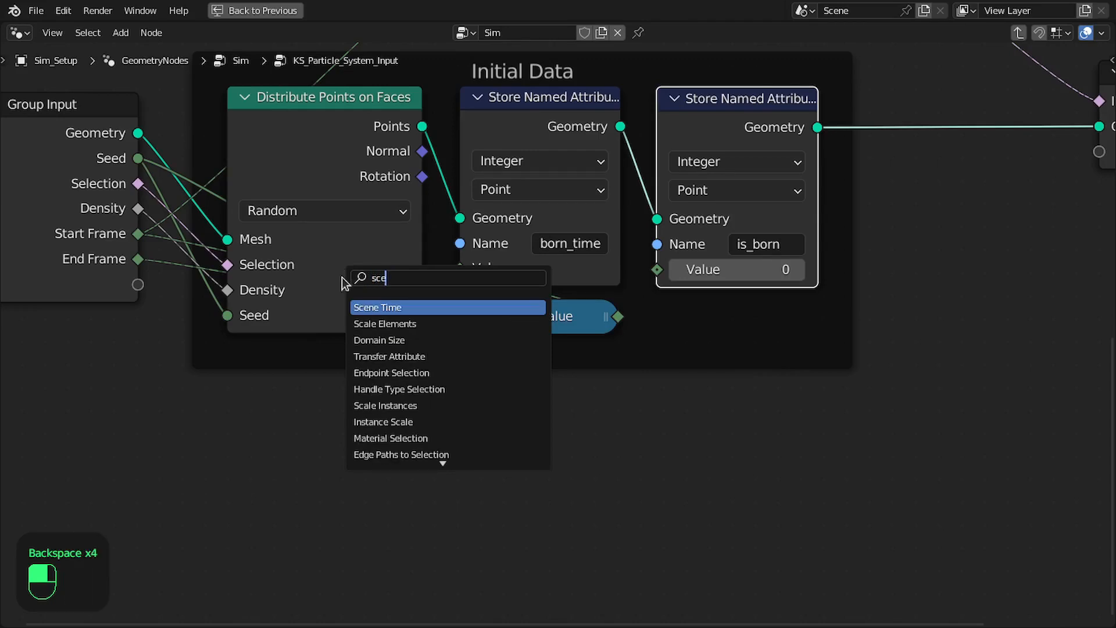
key(Return)
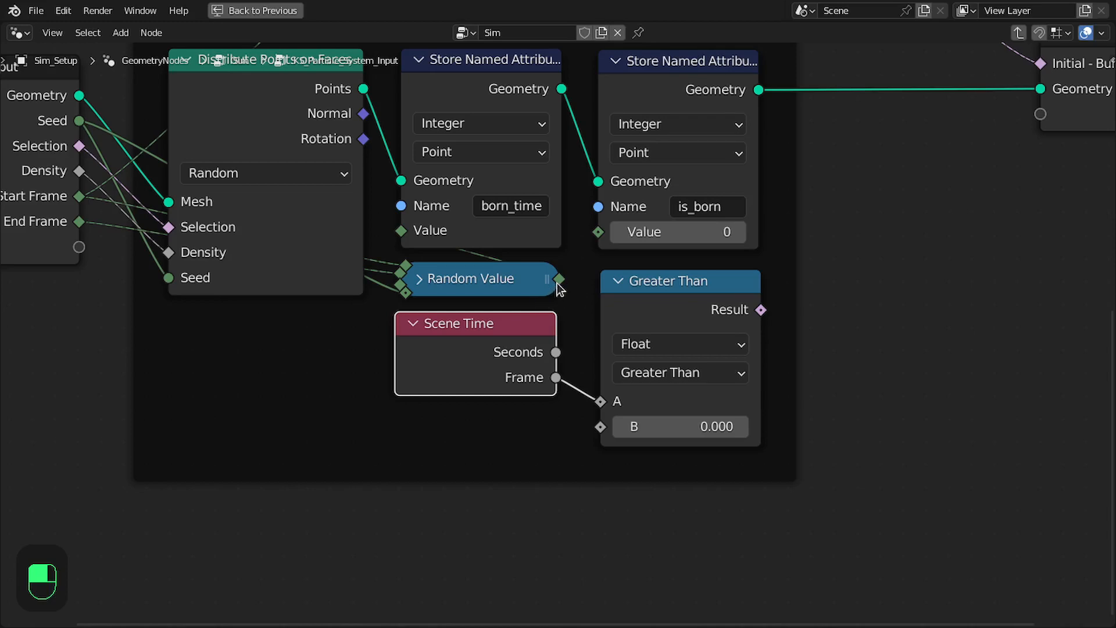
Compare Scene Time's Frame as A with the Random Value output as B, using the Greater Than or Equal operation
drag(558, 280, 602, 218)
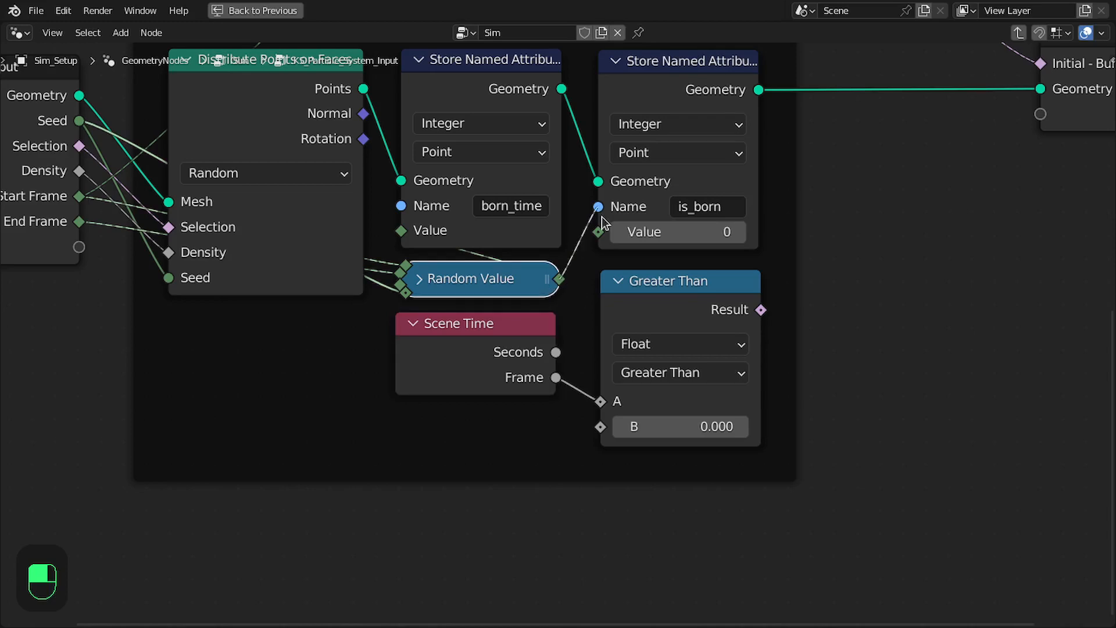
drag(581, 525, 603, 427)
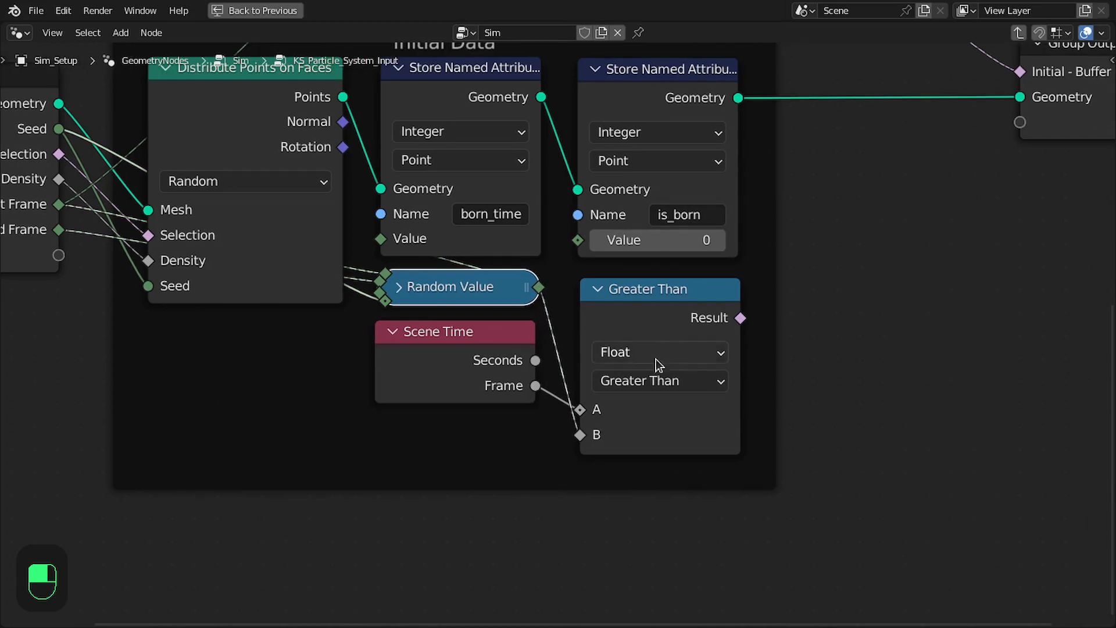
click(656, 379)
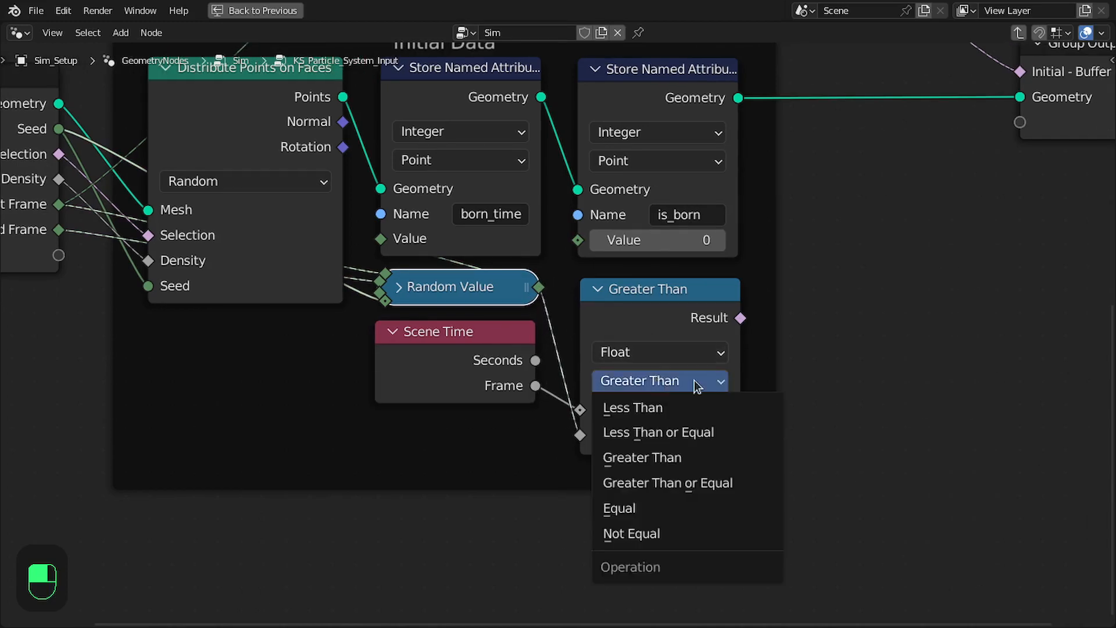
click(701, 480)
middle_drag(721, 306, 674, 322)
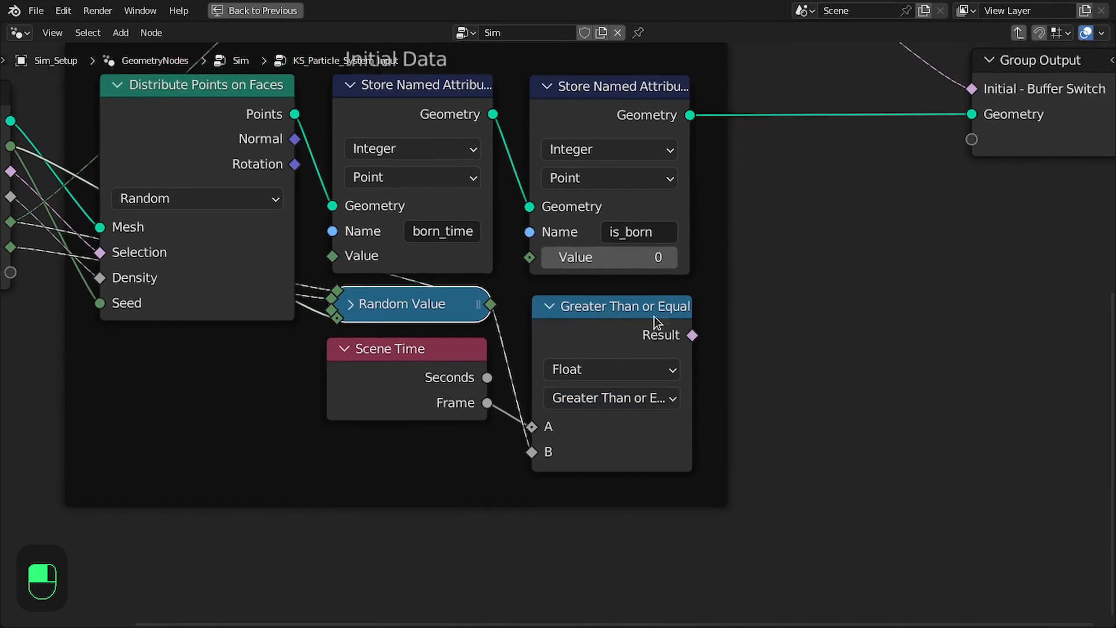
Set the is_born node's data type to Boolean, feed the comparison result into its Value, collapse the comparison node and save
click(583, 152)
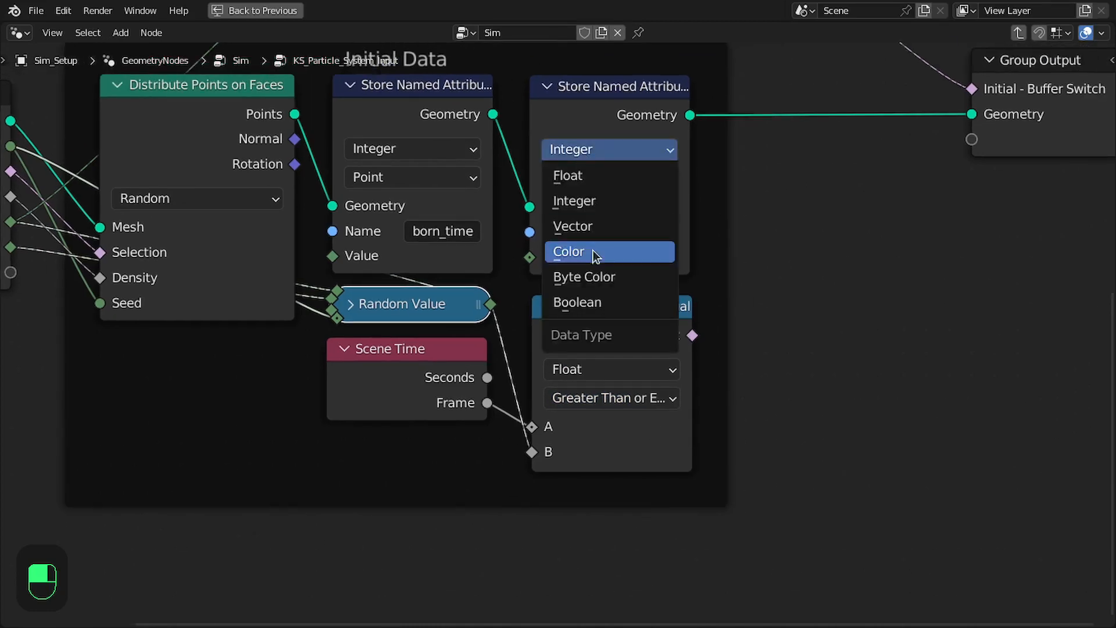
click(594, 304)
drag(692, 335, 648, 288)
drag(547, 264, 530, 258)
click(549, 307)
key(ctrl+s)
Recheck the Particle_System.png diagram in the Rendering workspace and return to the Layout workspace
key(ctrl+space)
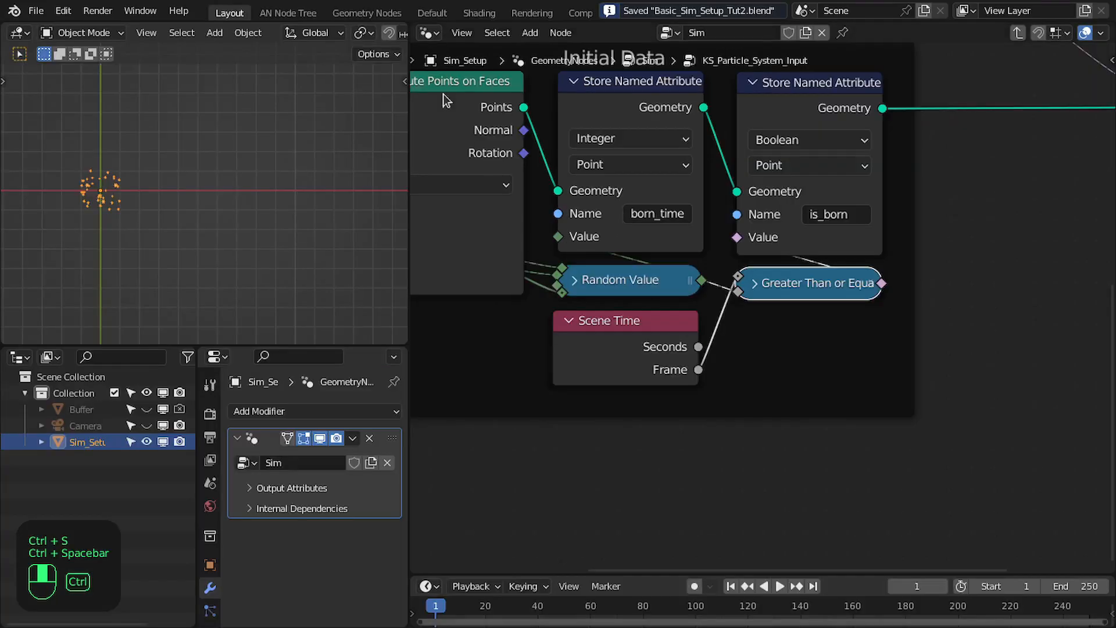
click(532, 13)
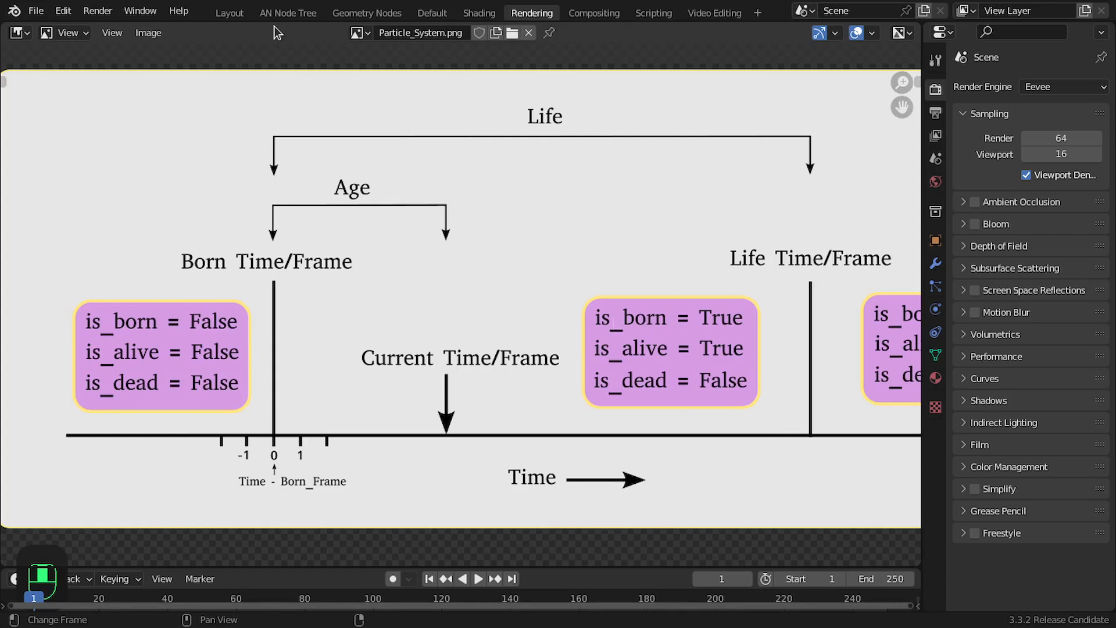
click(226, 13)
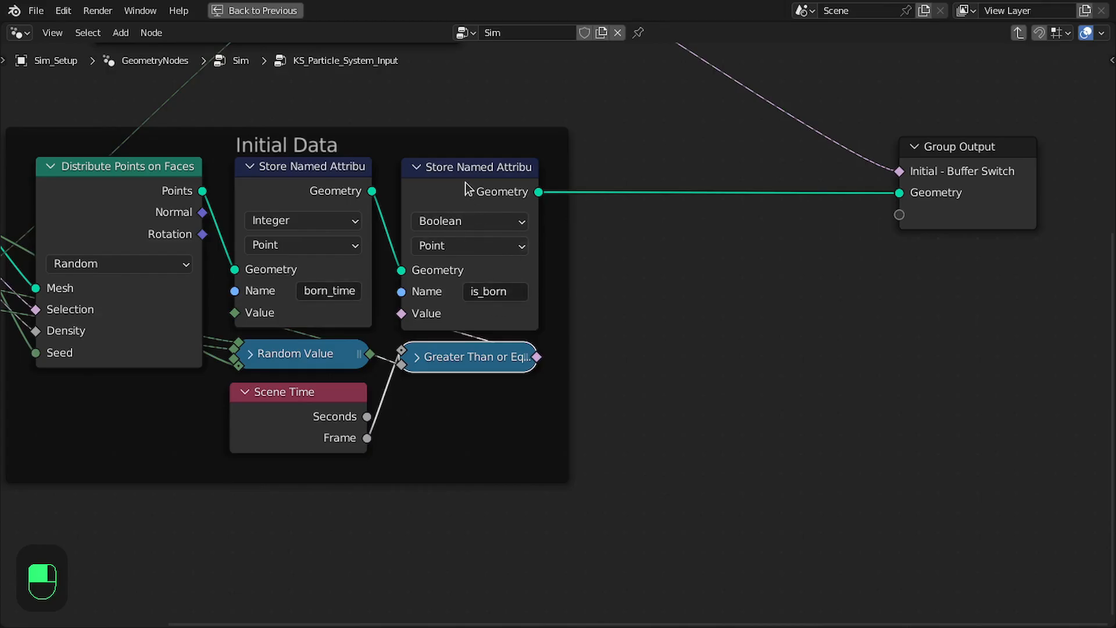
Insert four duplicates of the is_born Store Named Attribute node in a chain after it, moving Group Output to make room
key(shift+d)
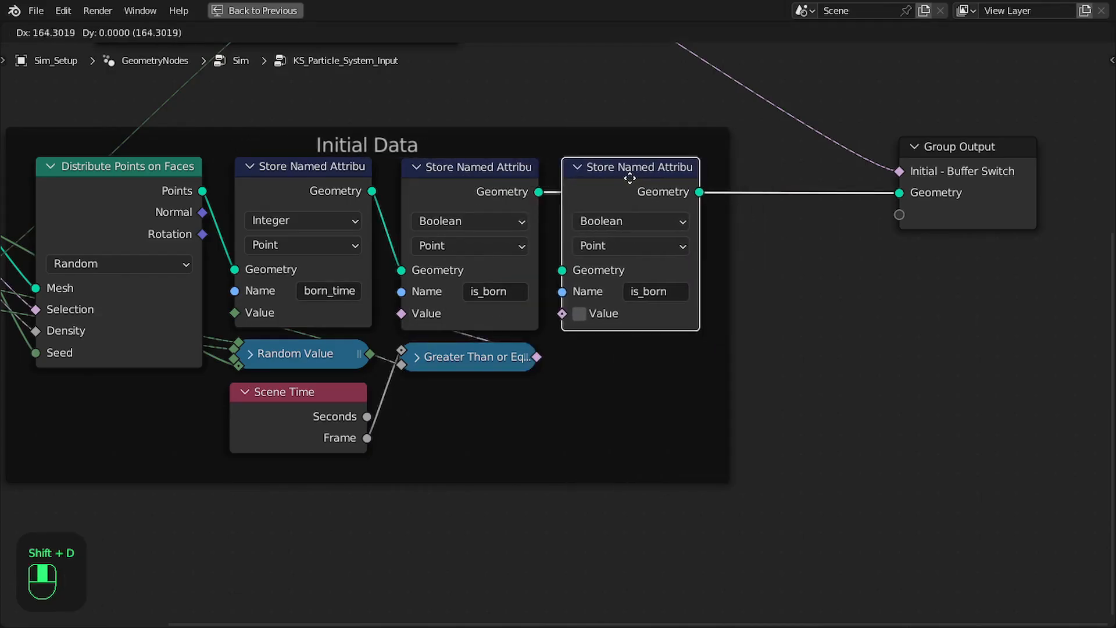
middle_drag(714, 205, 578, 211)
drag(881, 202, 1047, 201)
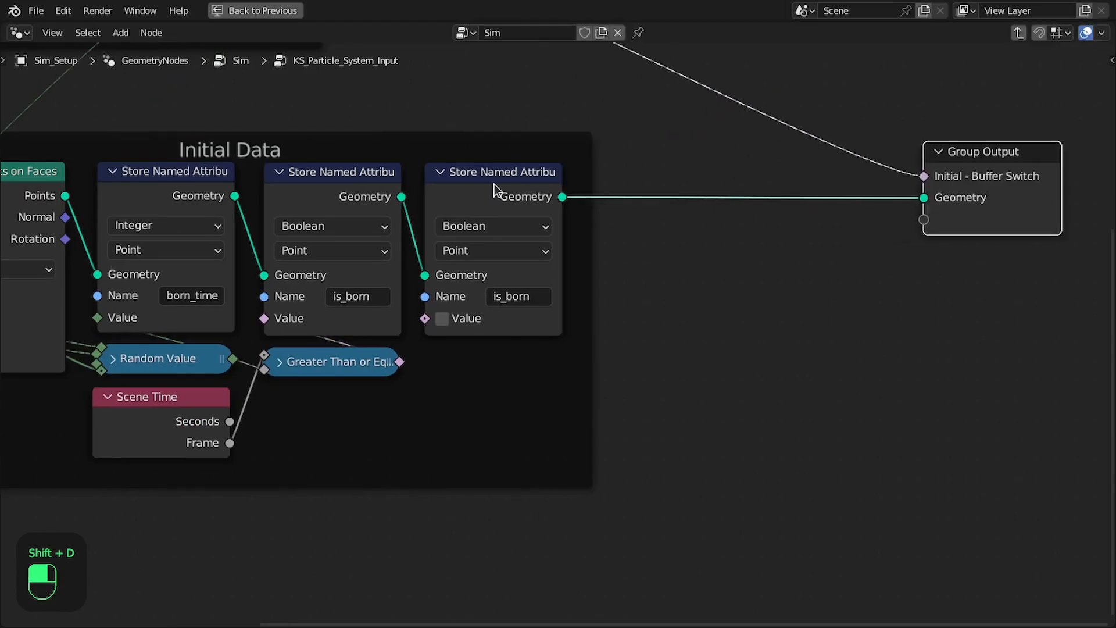
click(494, 185)
key(shift+d)
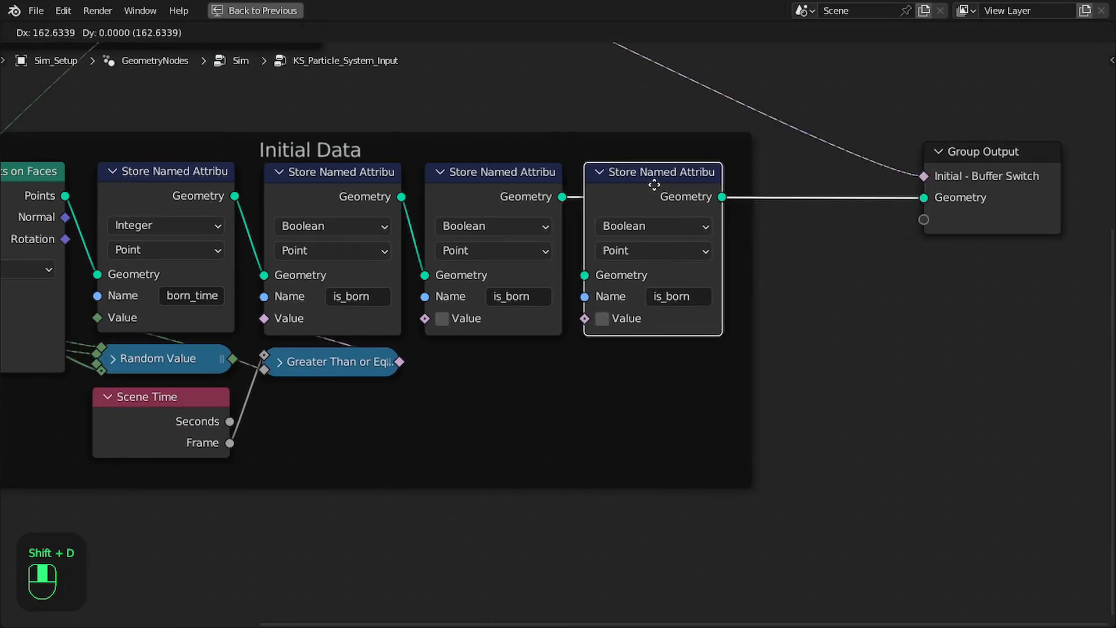
click(655, 185)
middle_drag(692, 195, 530, 196)
drag(817, 201, 1012, 195)
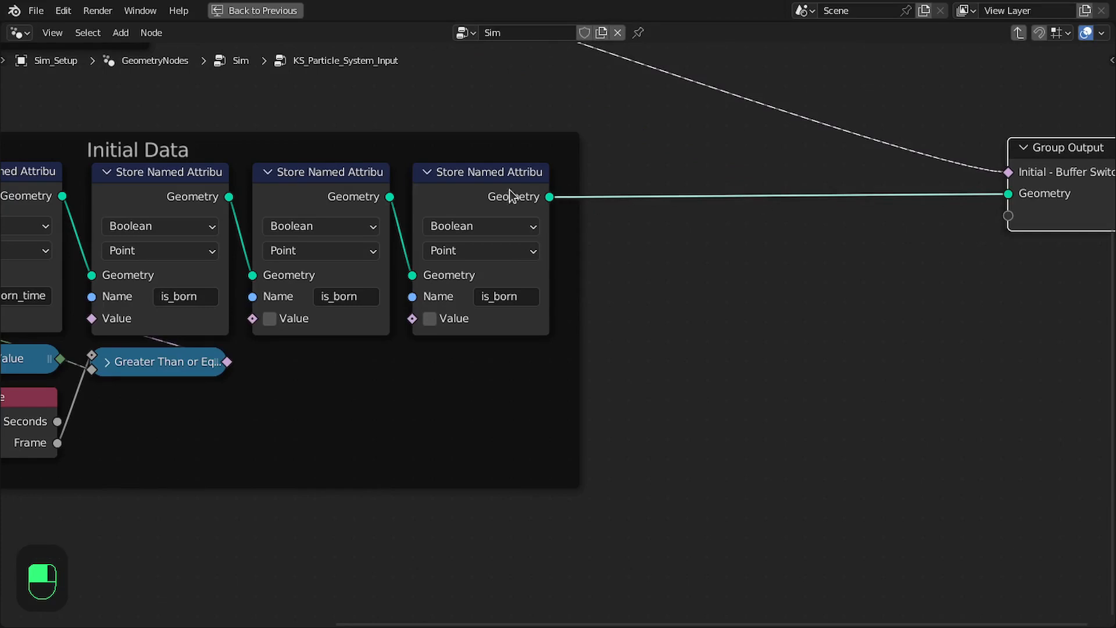
click(525, 190)
key(shift+d)
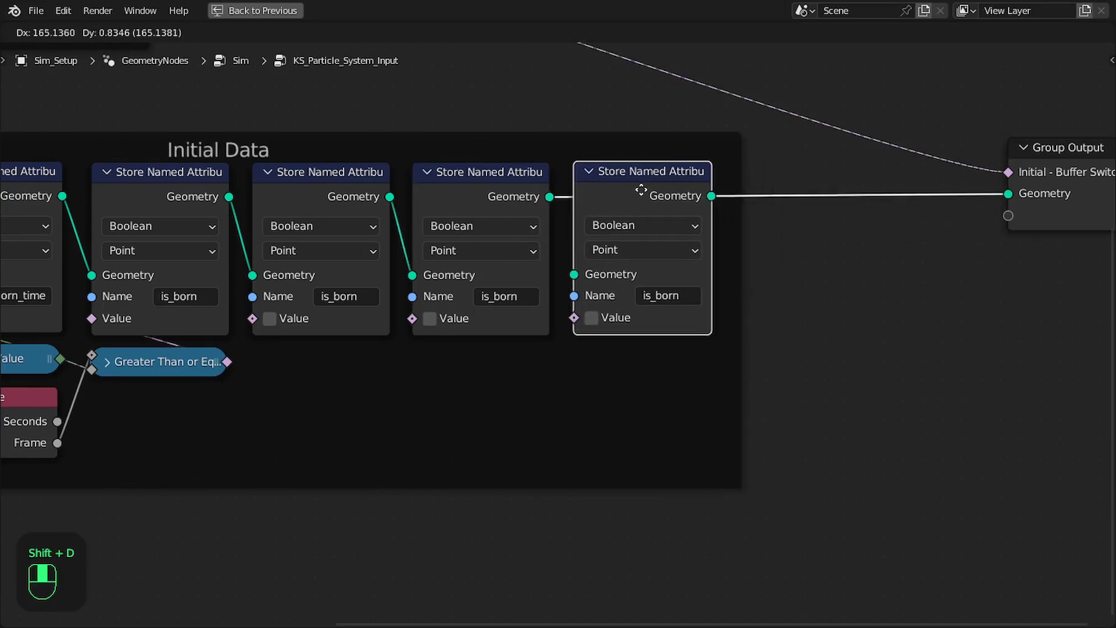
click(642, 191)
key(shift+d)
click(805, 192)
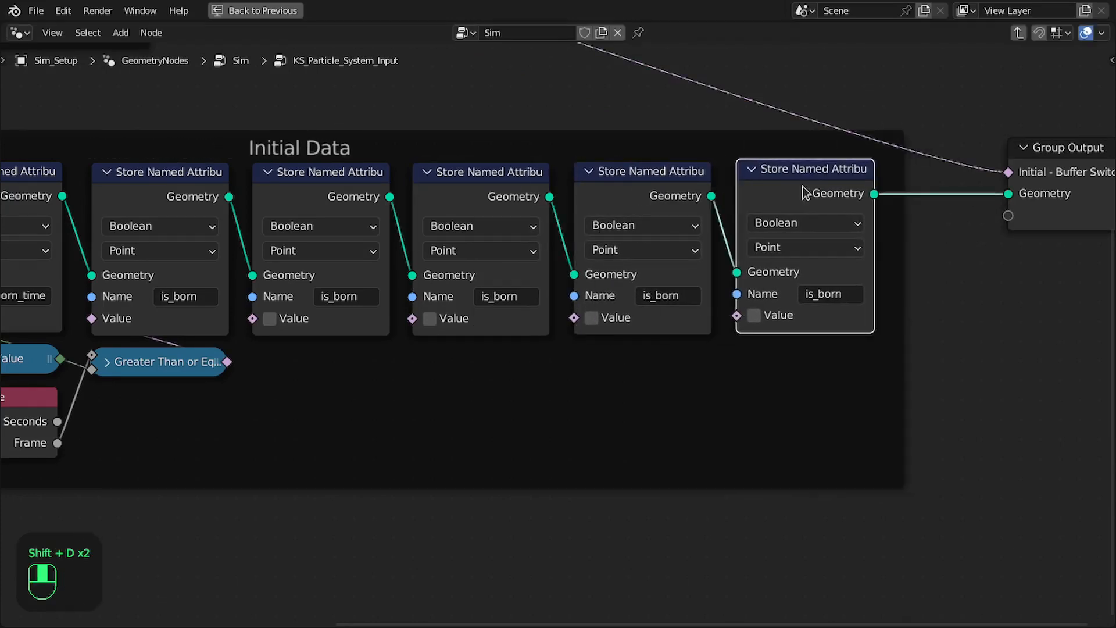
Set the first duplicated Store Named Attribute node to Integer and name its attribute "life"
middle_drag(535, 232, 692, 235)
click(493, 229)
click(490, 266)
click(622, 227)
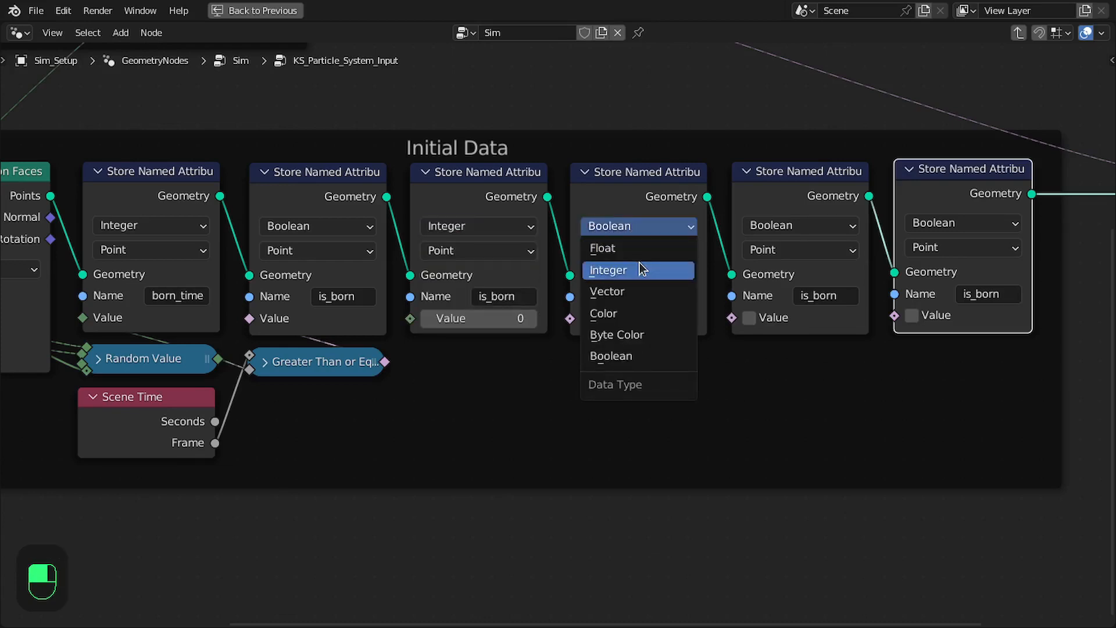
click(497, 296)
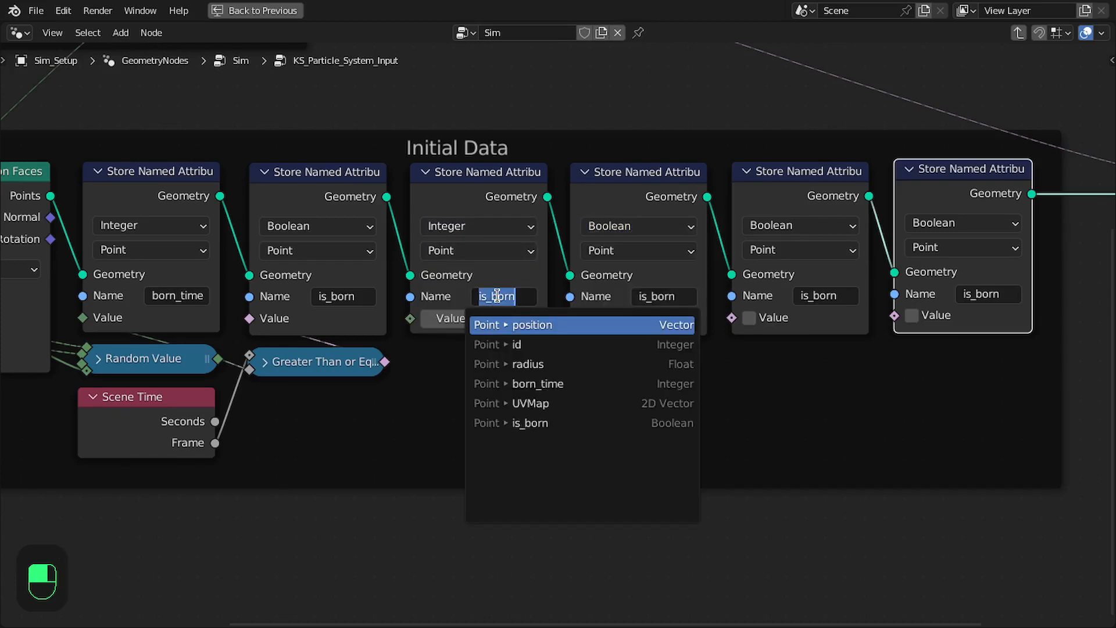
text(li)
key(Return)
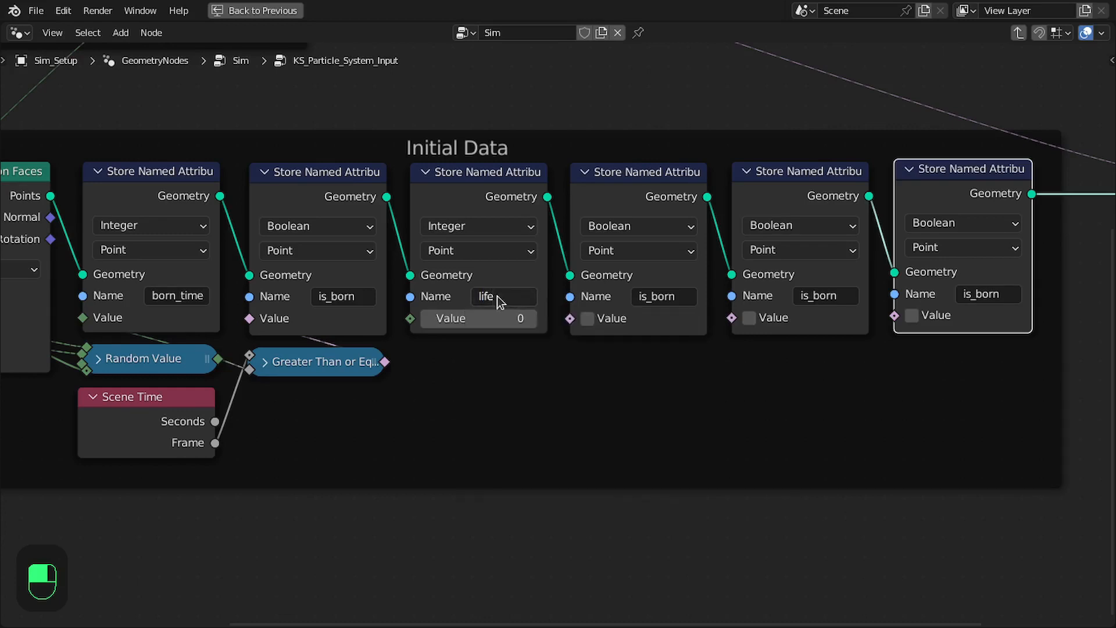
Set the Store Named Attribute node after life to Integer and name its attribute "age"
click(625, 226)
click(630, 271)
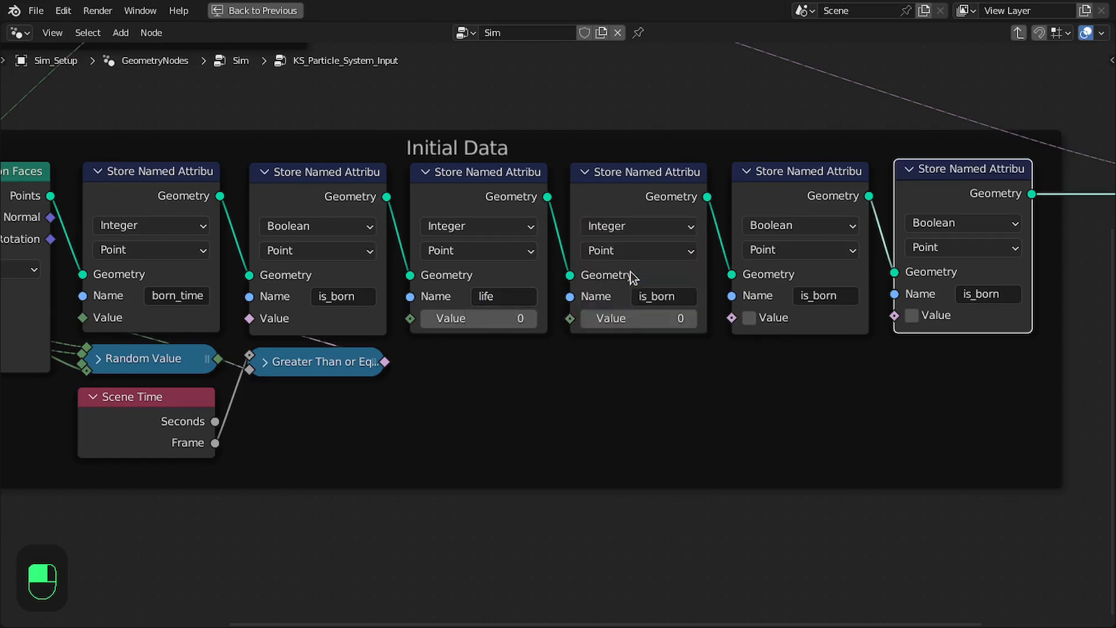
click(647, 297)
text(age)
key(Return)
Keep the Store Named Attribute node after age as Boolean and name its attribute "is_alive"
click(785, 225)
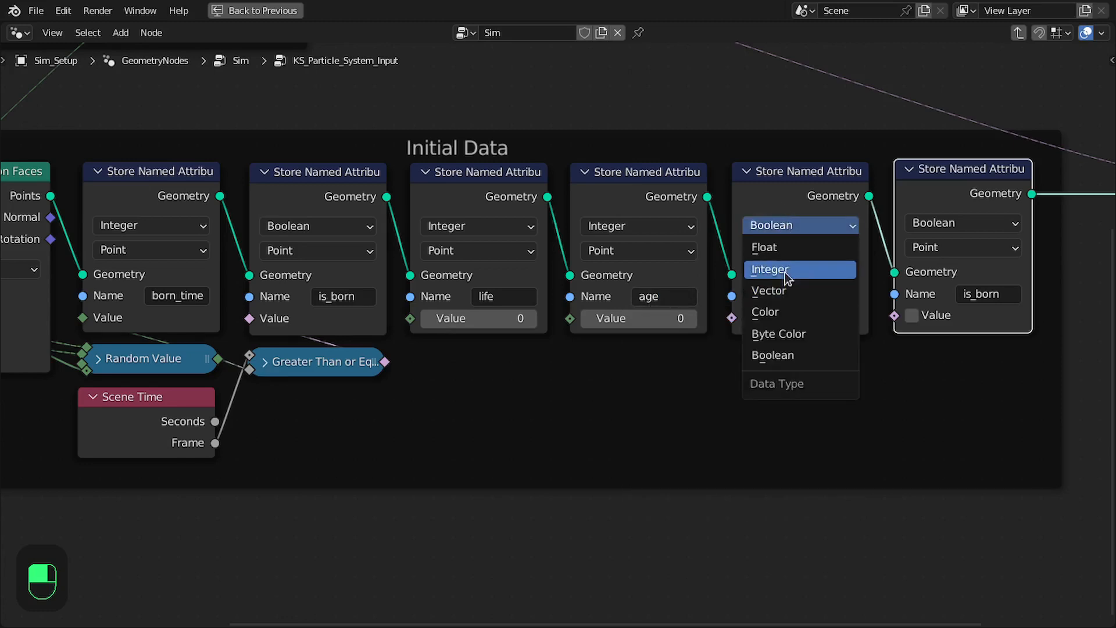
click(824, 294)
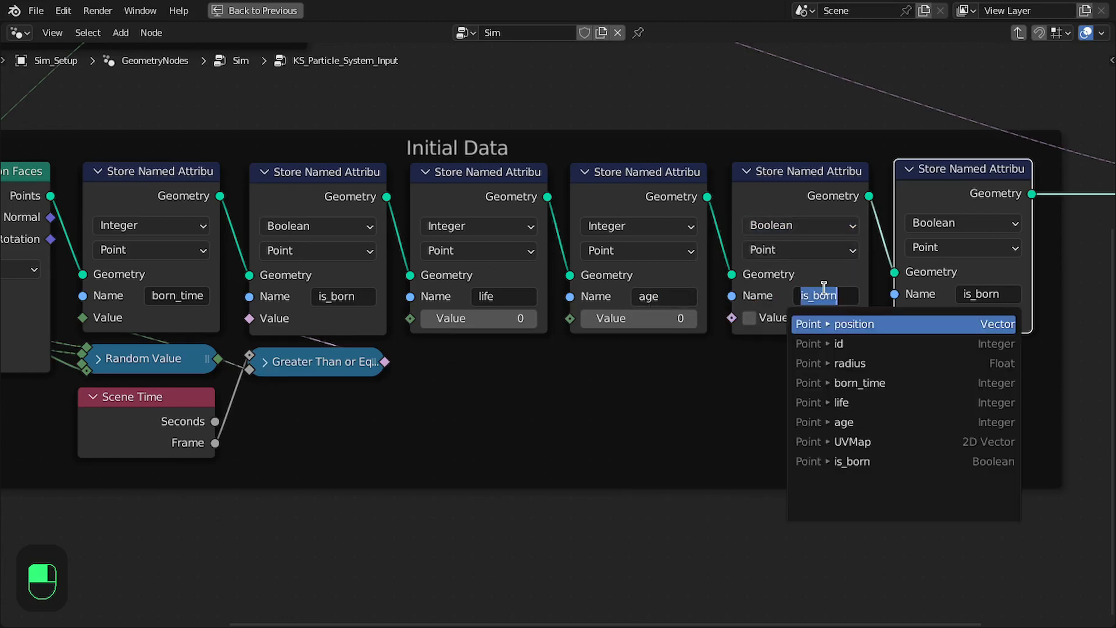
key(BackSpace)
key(BackSpace)
key(BackSpace)
key(BackSpace)
key(BackSpace)
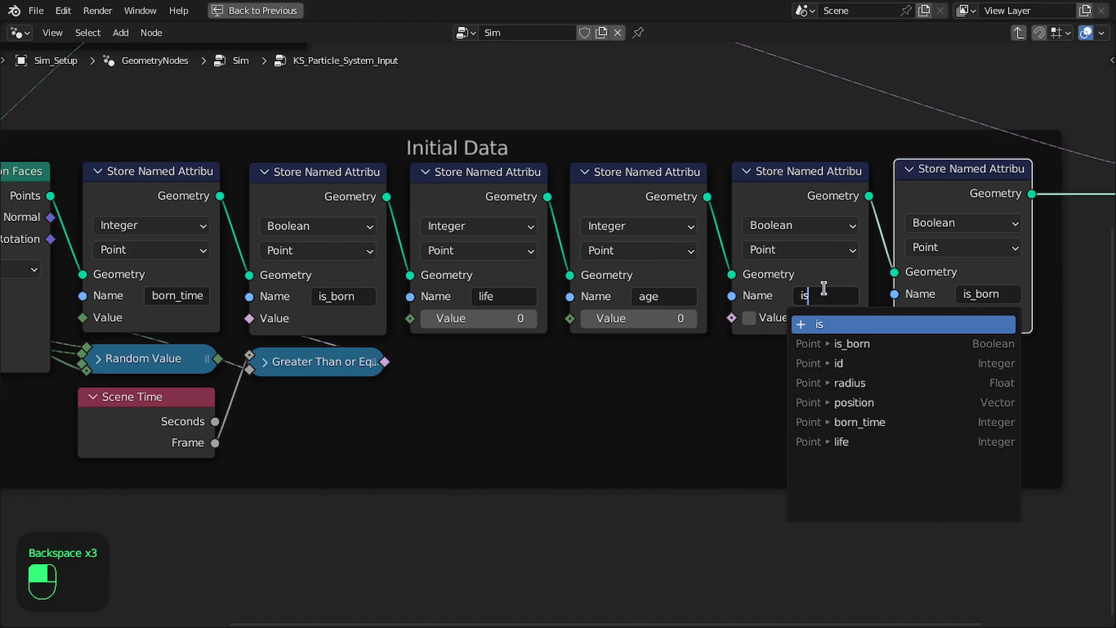
text(_alive)
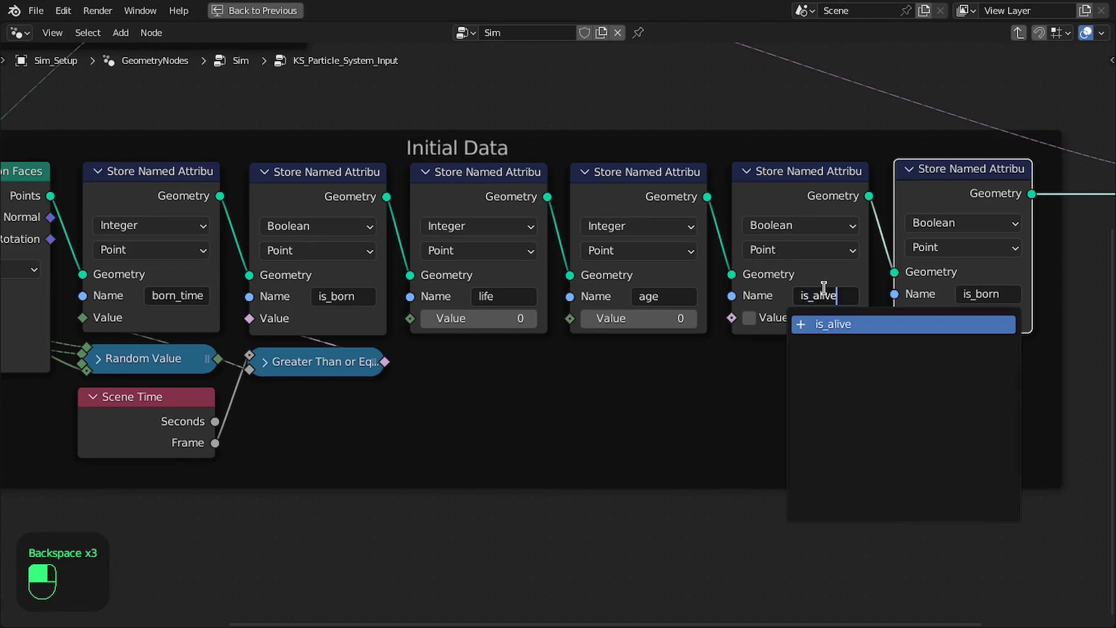
key(Return)
Name the attribute of the last Store Named Attribute node in the chain "is_dead"
middle_drag(930, 289, 760, 298)
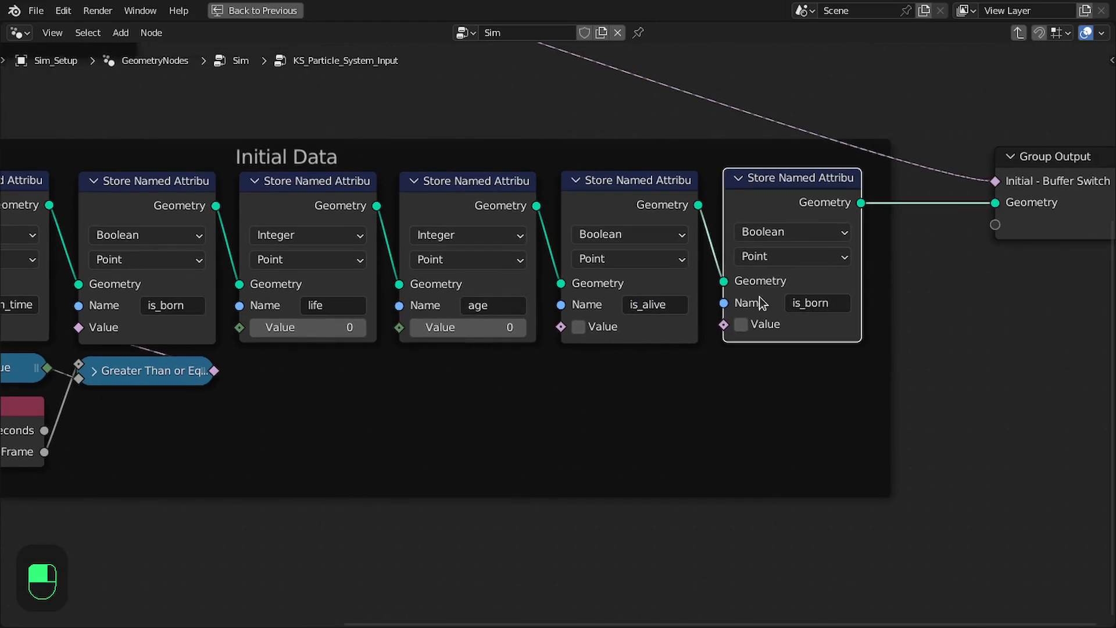
click(807, 306)
key(BackSpace)
key(BackSpace)
key(BackSpace)
key(BackSpace)
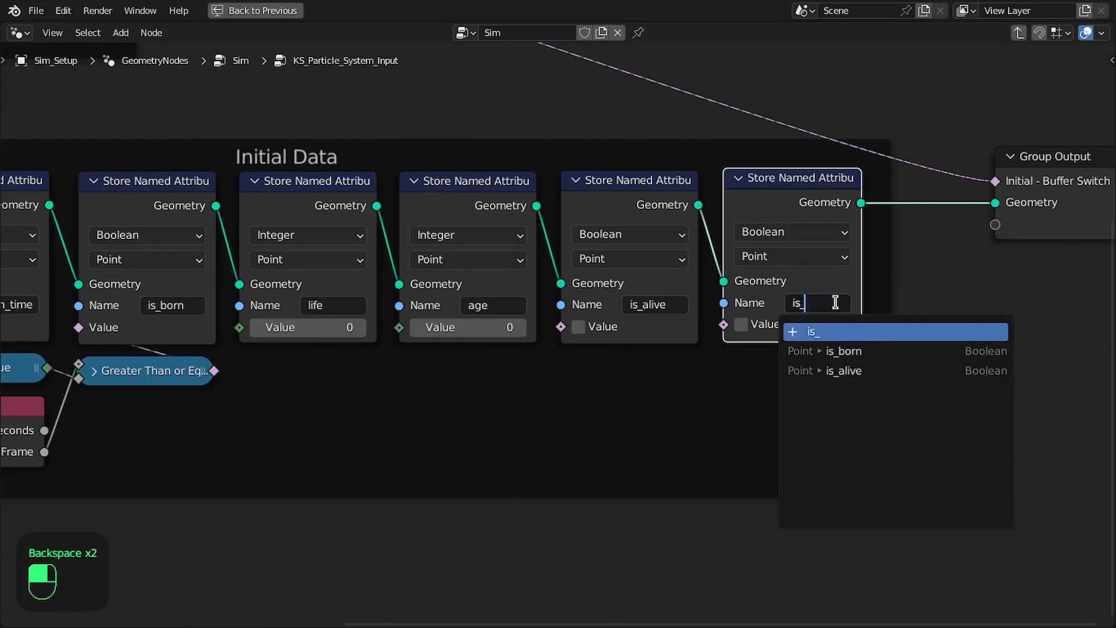
text(de)
key(Return)
Duplicate the Random Value node with its input links kept, place the copy below the Greater Than or Equal node, and expand it
scroll(645, 319, down, 3)
middle_drag(651, 319, 725, 309)
scroll(552, 308, up, 2)
middle_drag(547, 310, 584, 294)
middle_drag(463, 290, 589, 255)
scroll(589, 255, up, 1)
middle_drag(519, 293, 557, 278)
middle_drag(626, 266, 780, 260)
click(490, 299)
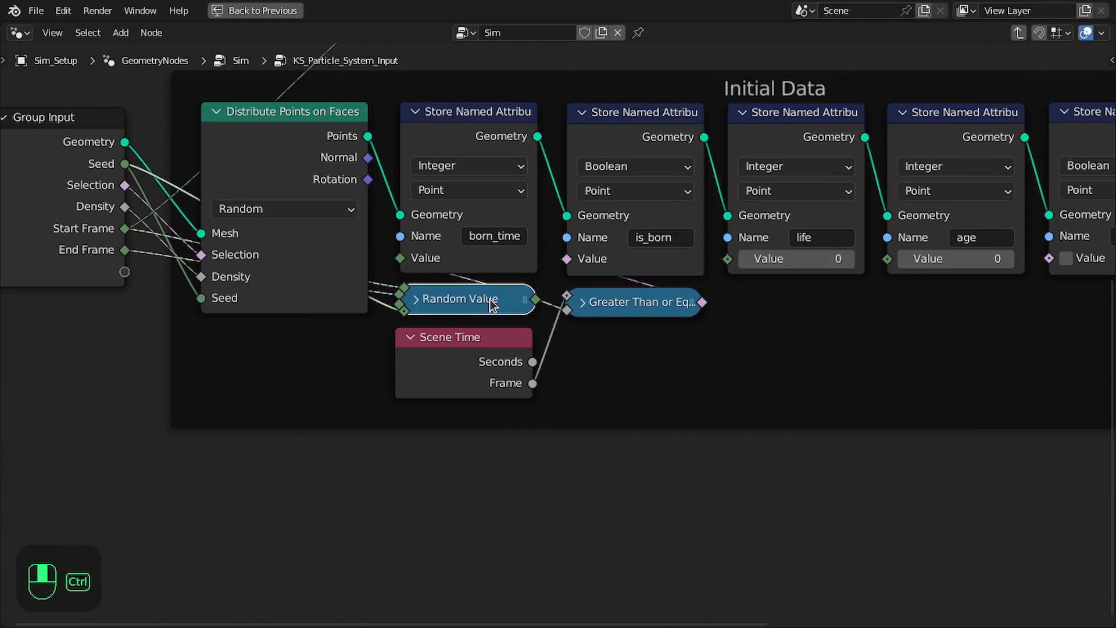
key(ctrl+shift+d)
click(703, 412)
middle_drag(611, 414, 608, 342)
click(600, 364)
drag(619, 345, 602, 339)
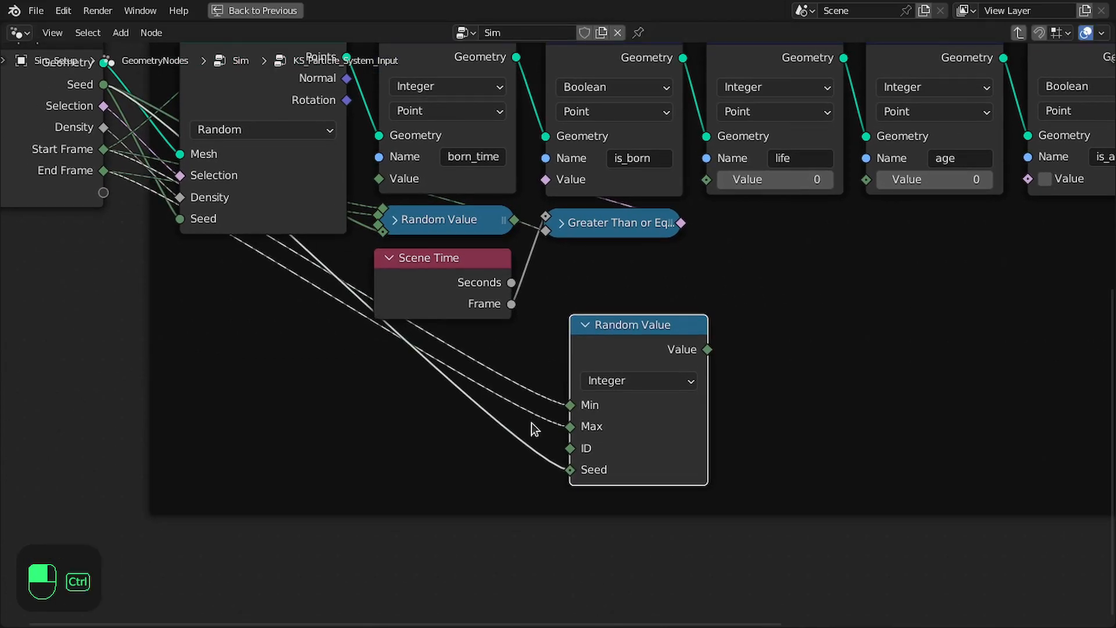
Disconnect the Min and Max inputs of the duplicated Random Value node, leaving its Seed linked
ctrl+right_drag(557, 356, 567, 345)
drag(618, 340, 608, 335)
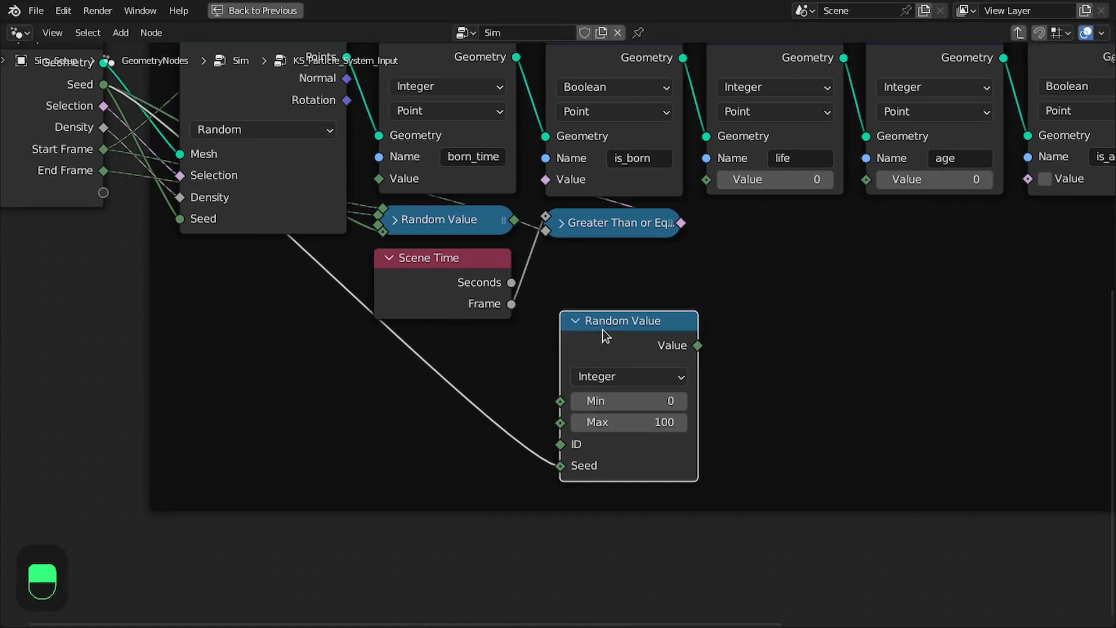
middle_drag(609, 341, 629, 345)
drag(635, 349, 626, 347)
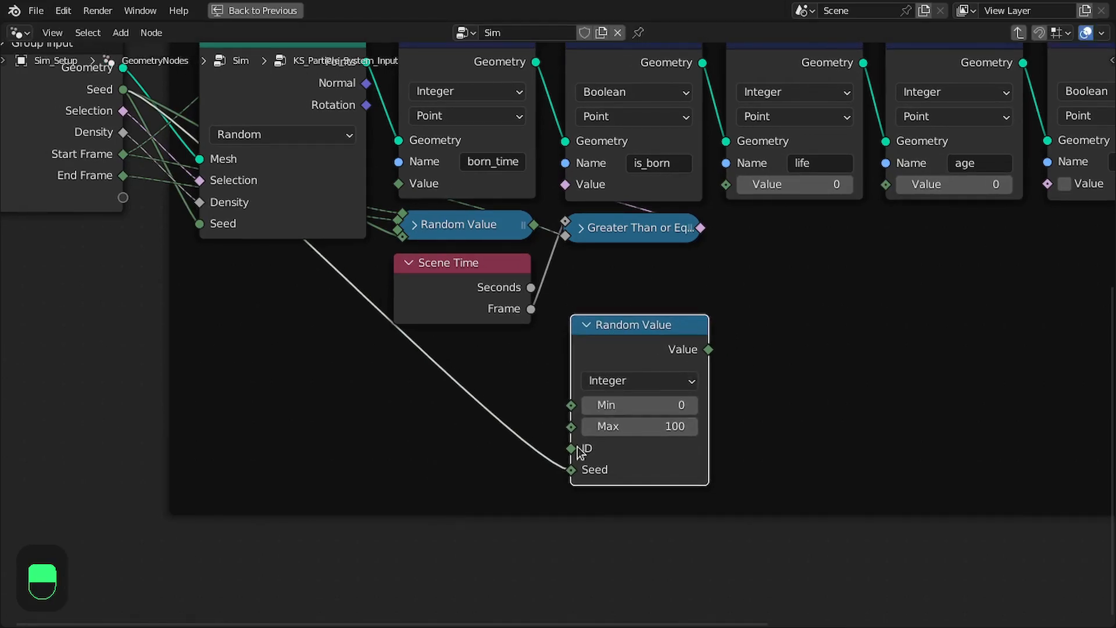
Expose the duplicated Random Value node's Max as a new group input and rename it "Life"
drag(571, 426, 105, 198)
key(n)
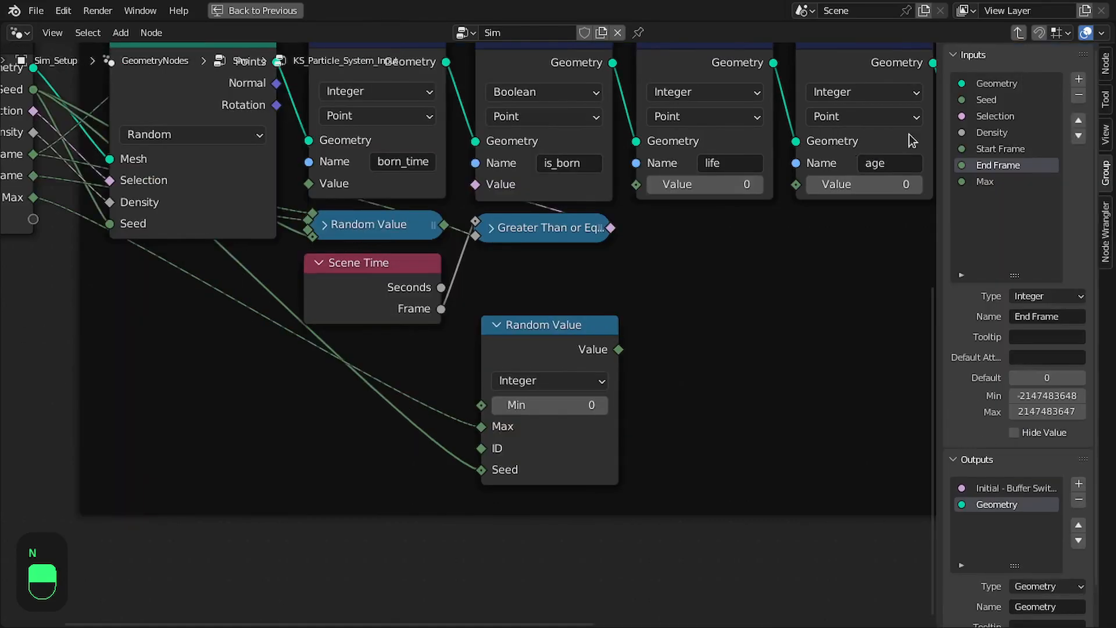
double_click(1018, 180)
text(Li)
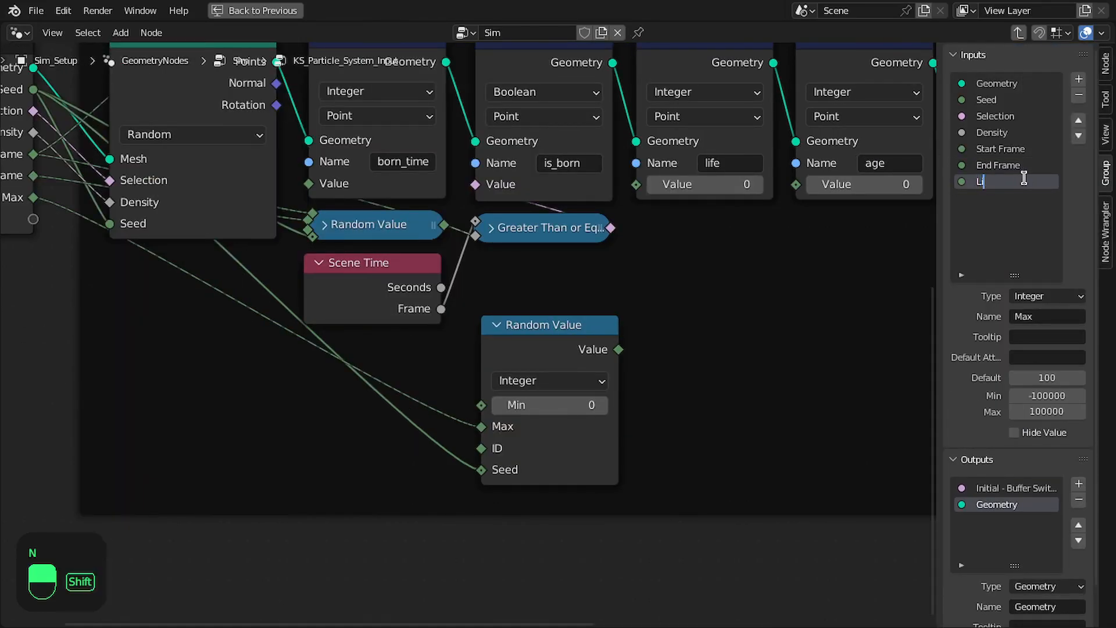
text(de)
key(Return)
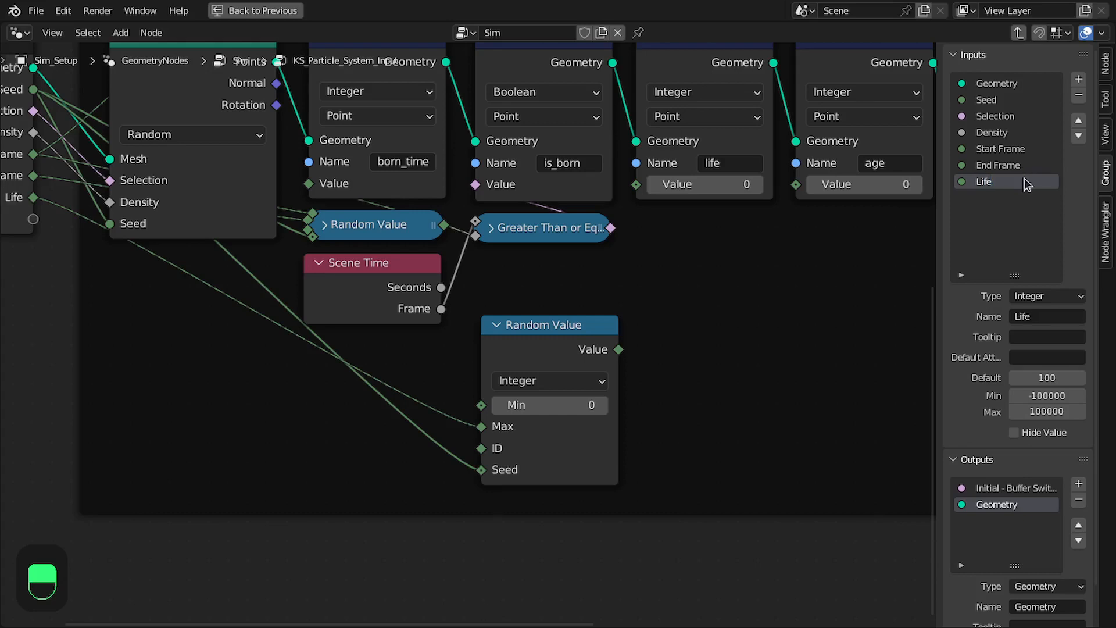
key(n)
Add a Map Range node in the free space beside the duplicated Random Value node
middle_drag(716, 349, 723, 312)
drag(622, 303, 620, 281)
middle_drag(682, 304, 734, 314)
key(shift+a)
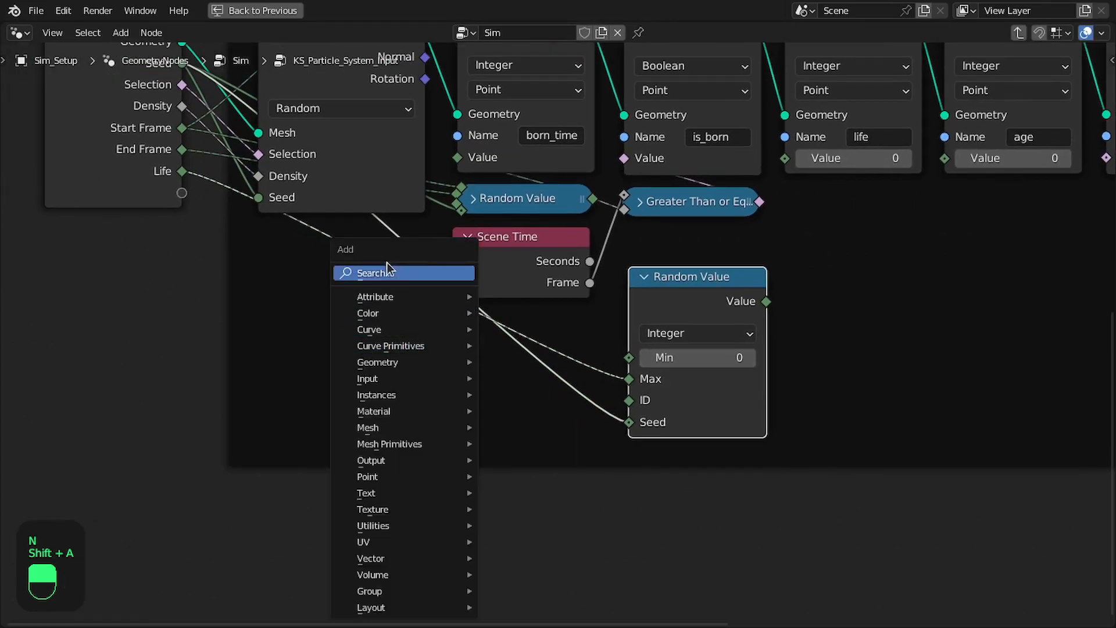
click(386, 267)
text(map)
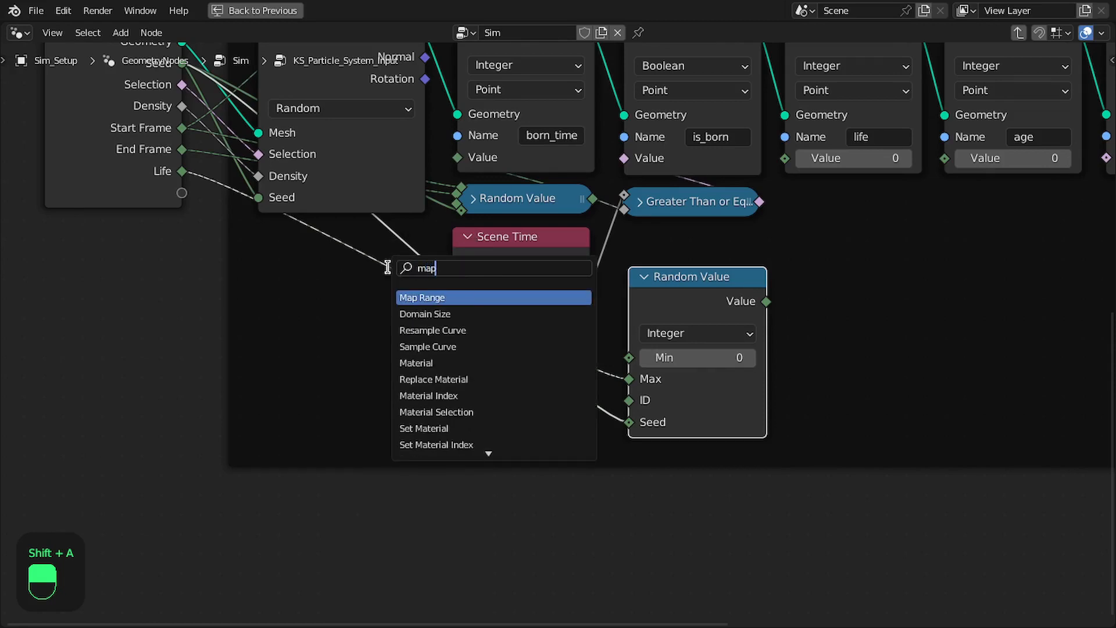
key(Return)
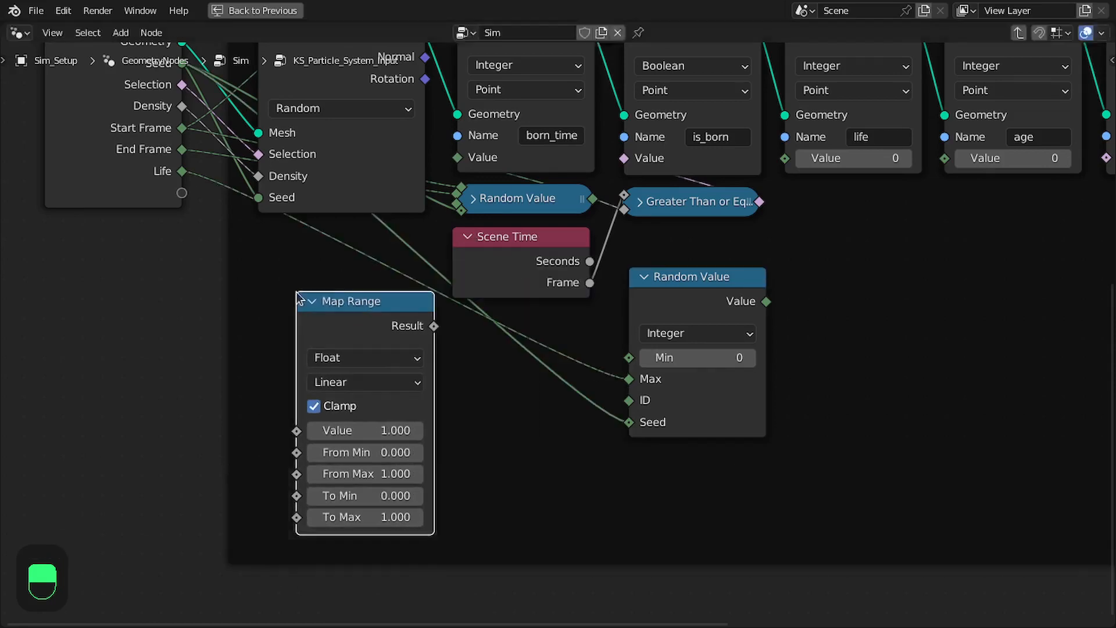
click(389, 367)
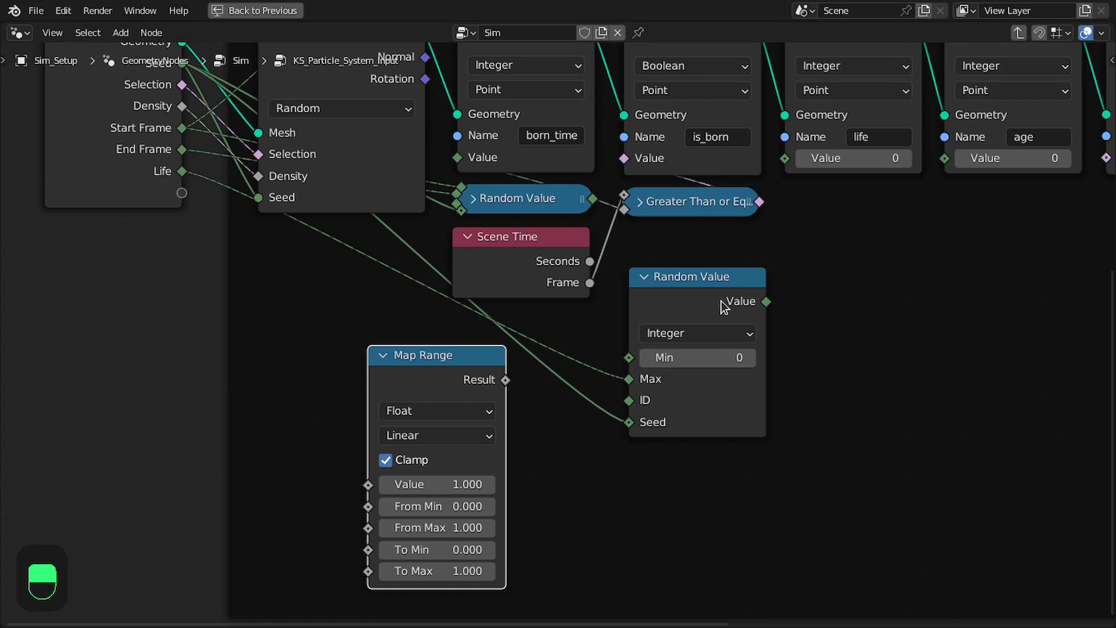
drag(419, 387, 423, 388)
Expose Map Range's Value as a new group input, link Life to To Min, and set To Max to 0
drag(182, 198, 373, 486)
drag(430, 374, 511, 350)
drag(182, 171, 454, 527)
click(546, 556)
text(0)
key(Return)
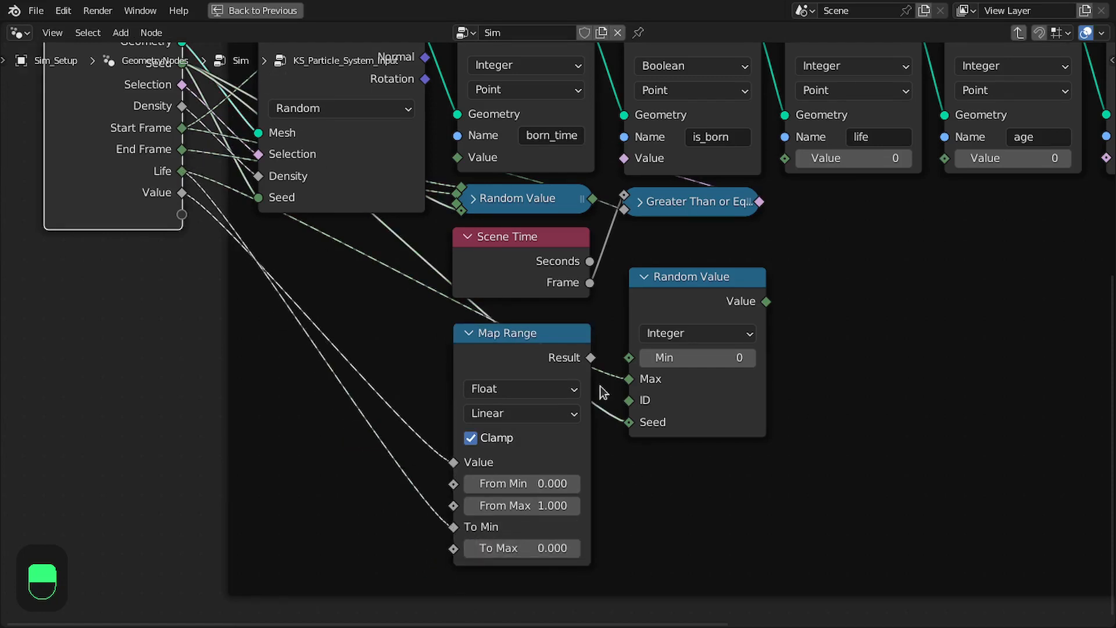
Link Map Range's Result to the duplicated Random Value's Min, and that node's output to the life attribute's Value
middle_drag(348, 290, 276, 304)
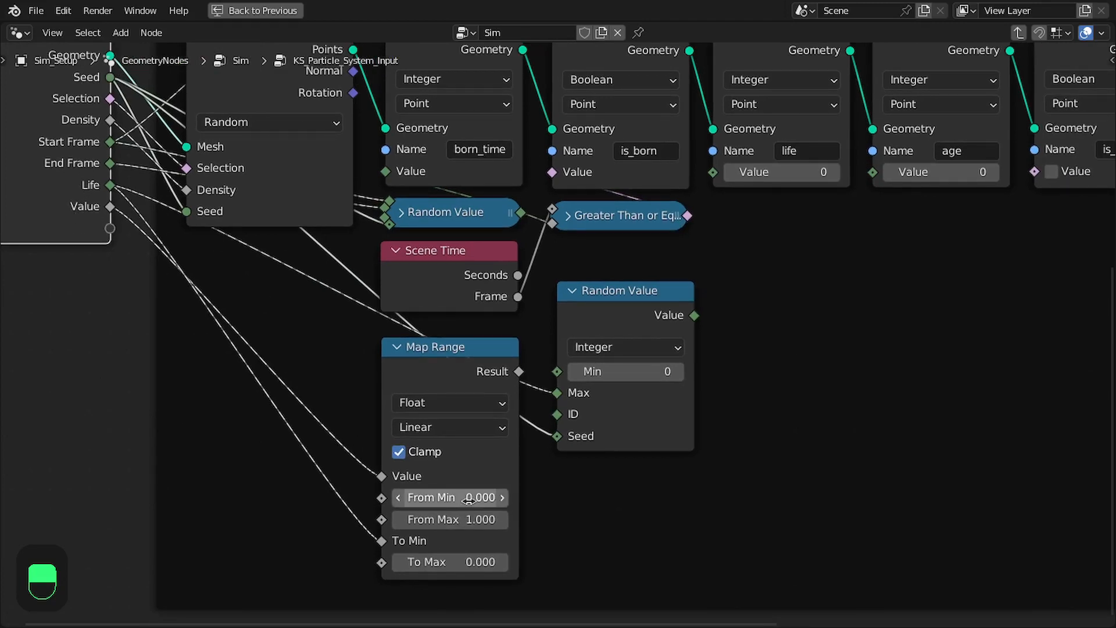
click(514, 353)
drag(570, 371, 567, 371)
drag(459, 352, 465, 340)
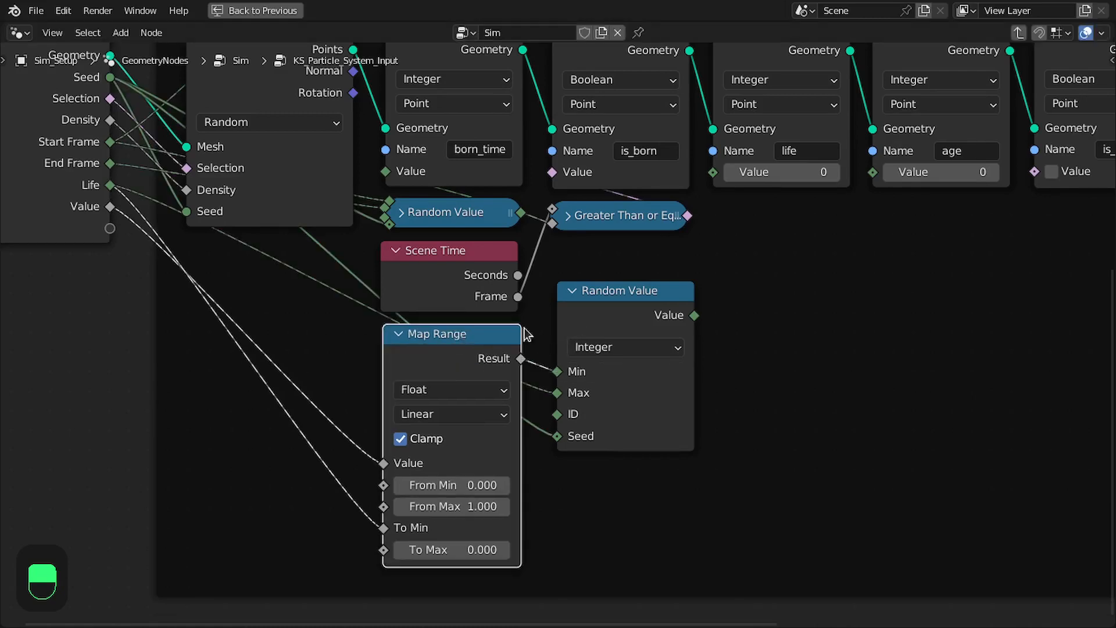
drag(695, 314, 713, 172)
Rename the new Value group input as "Life Random" and save the file
drag(604, 317, 756, 268)
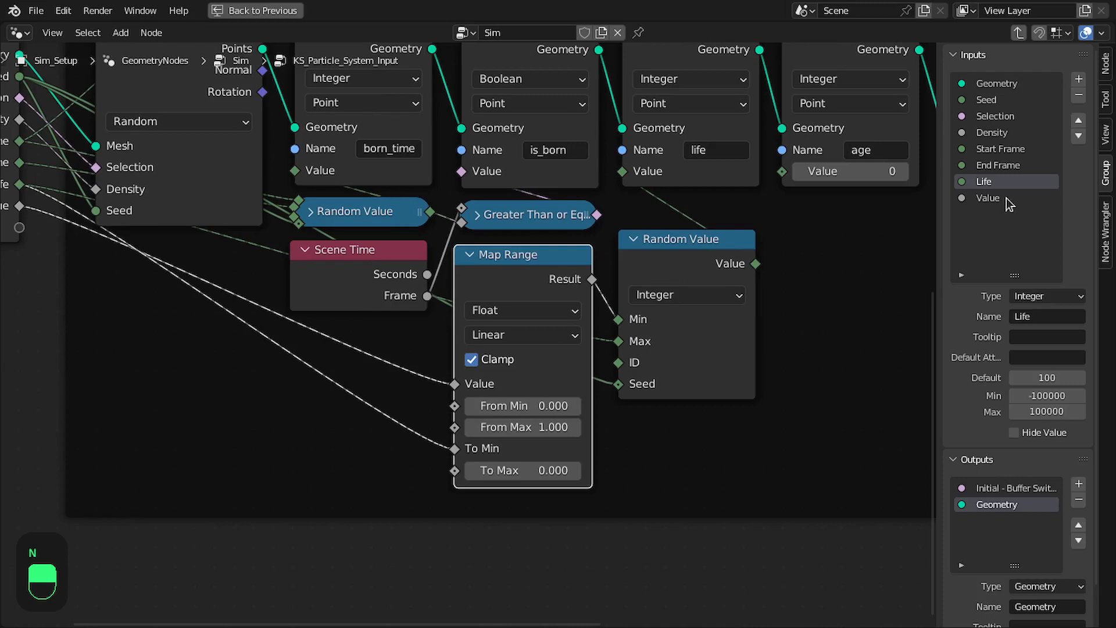
double_click(999, 198)
text(Life Rando)
text(m)
key(Return)
key(ctrl+s)
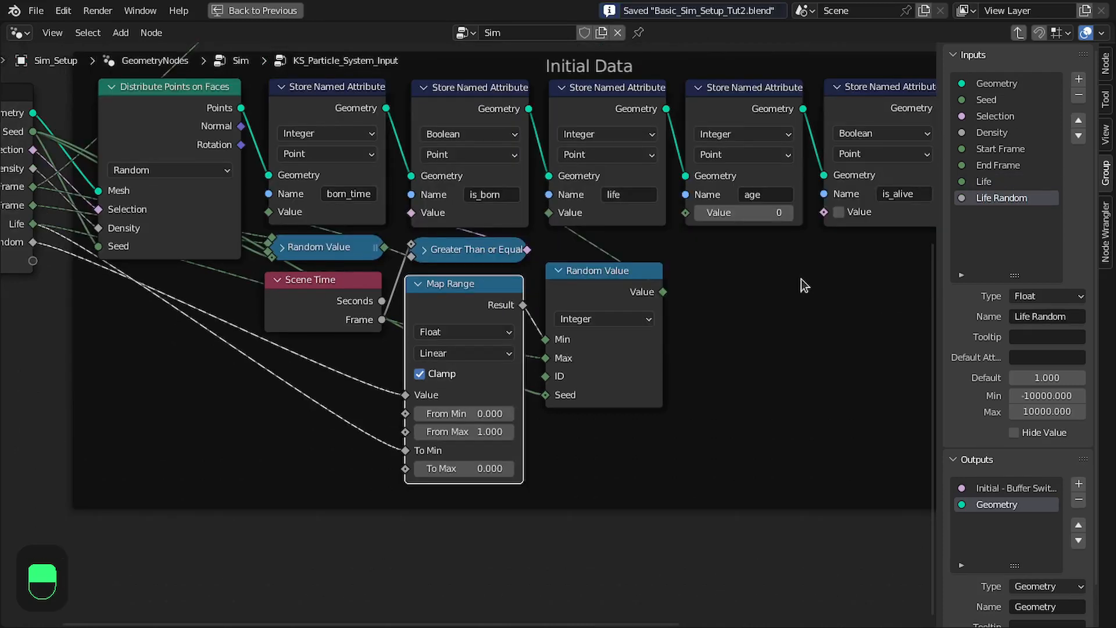
Arrange the Map Range node beside Scene Time and the duplicated Random Value node beneath the life attribute node
middle_drag(686, 289, 587, 295)
scroll(514, 302, up, 2)
middle_drag(533, 231, 563, 226)
right_click(526, 277)
middle_drag(656, 255, 643, 224)
middle_drag(372, 258, 378, 240)
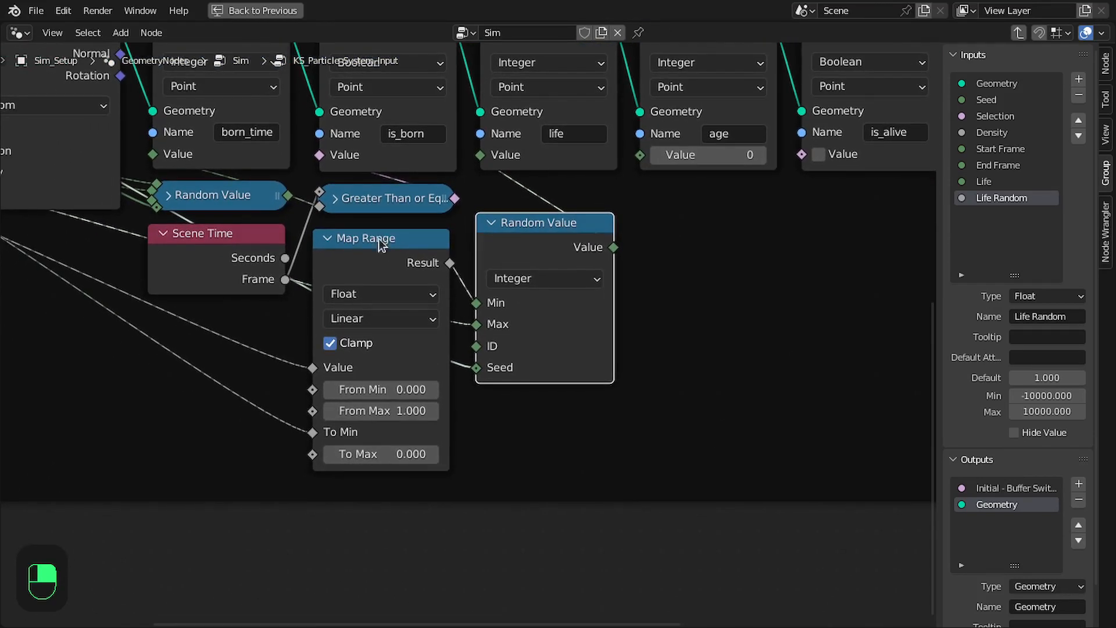
middle_drag(495, 249, 492, 243)
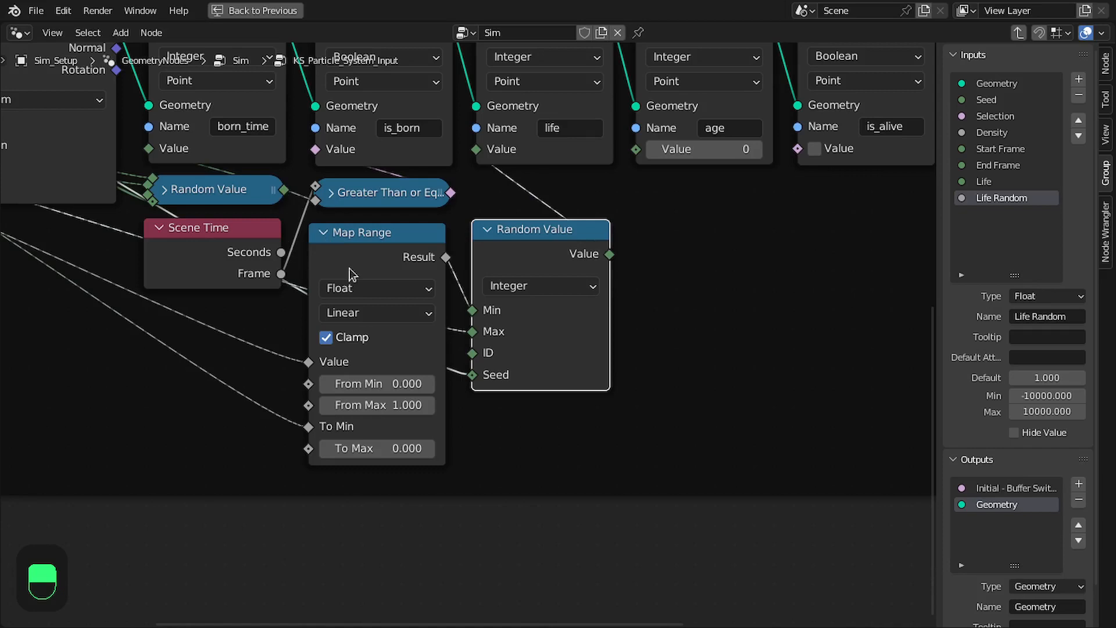
Add a Subtract math node that takes the born_time Random Value away from Scene Time's Frame
key(shift+a)
click(279, 226)
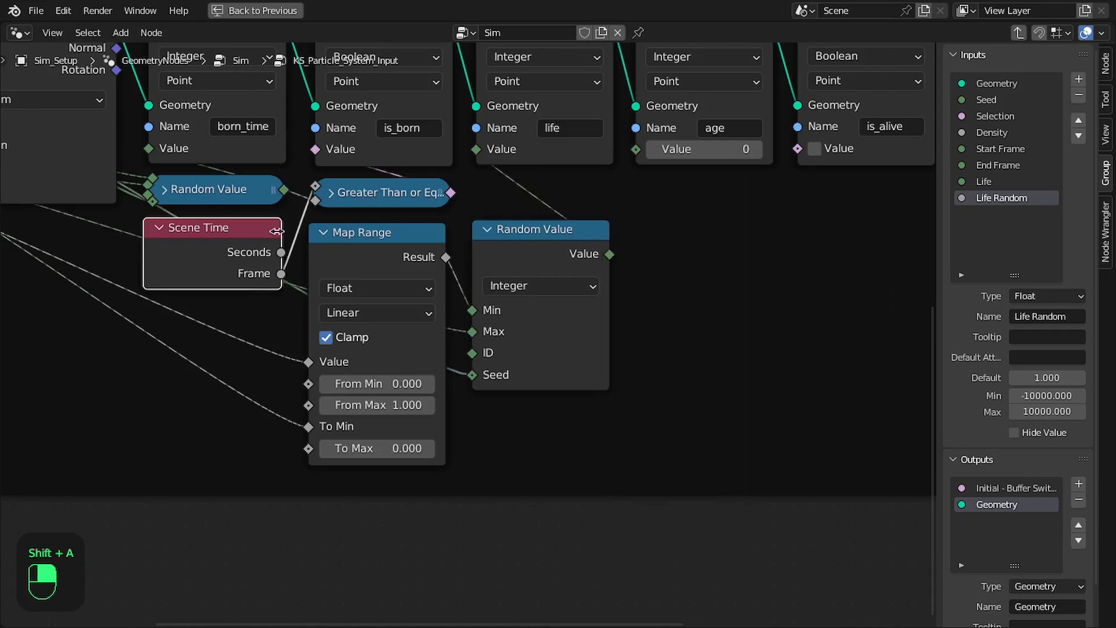
drag(269, 275, 785, 252)
text(subtr)
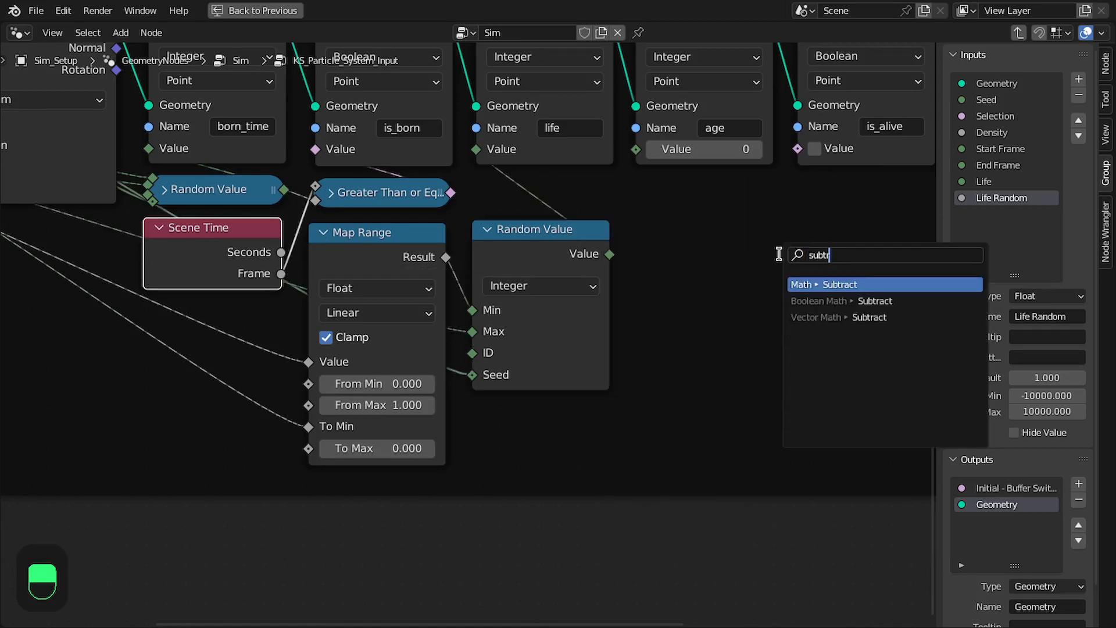
key(Return)
click(645, 227)
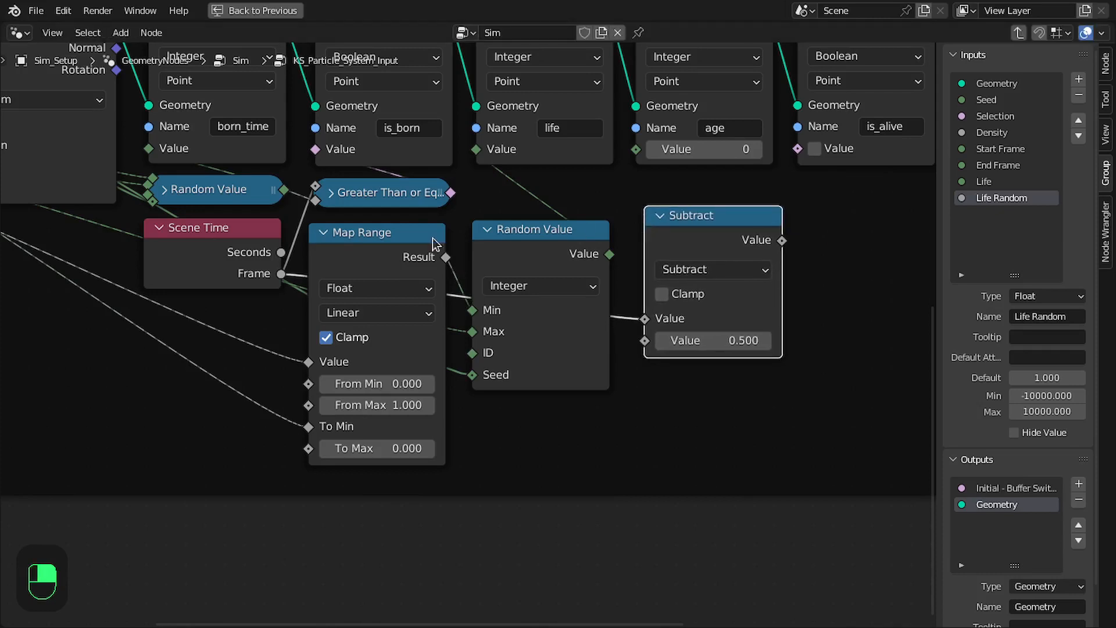
drag(284, 191, 642, 341)
Move the Subtract node below the life Random Value node
drag(698, 240, 382, 435)
middle_drag(446, 409, 499, 389)
drag(437, 406, 443, 407)
middle_drag(442, 406, 488, 343)
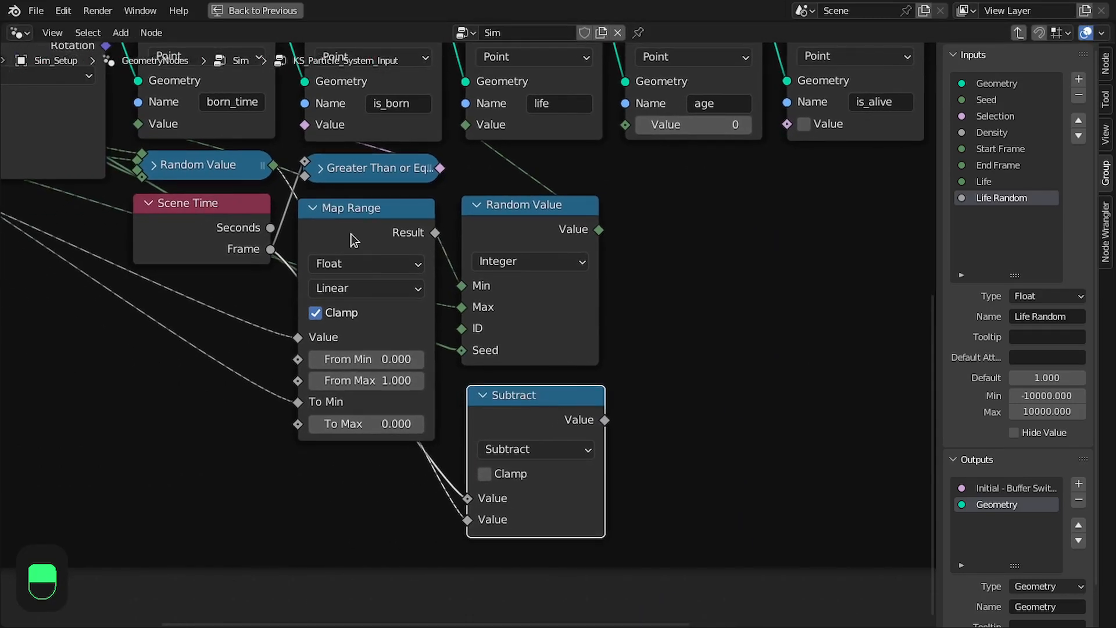
Add a Maximum math node fed by the Subtract result and set its second value to 0
middle_drag(546, 239, 538, 228)
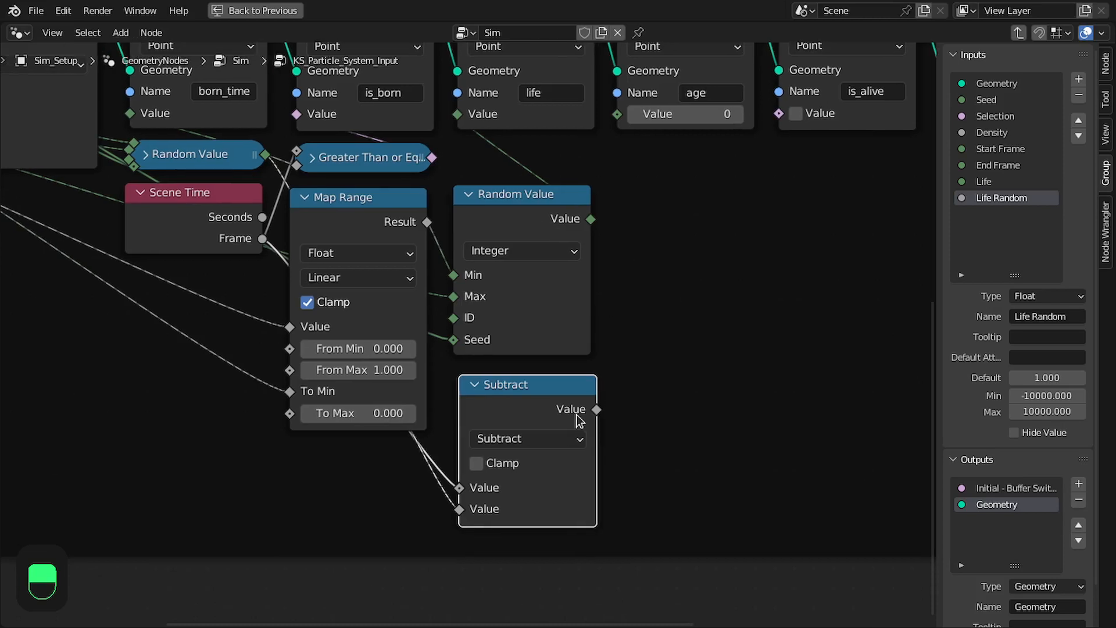
key(shift+a)
text(max)
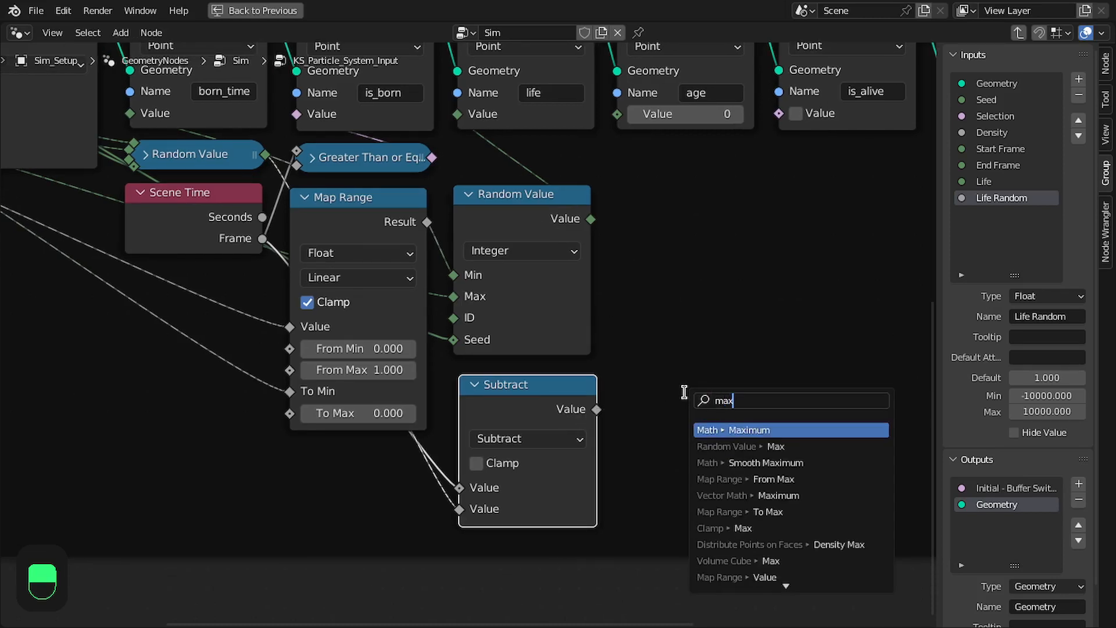
key(Return)
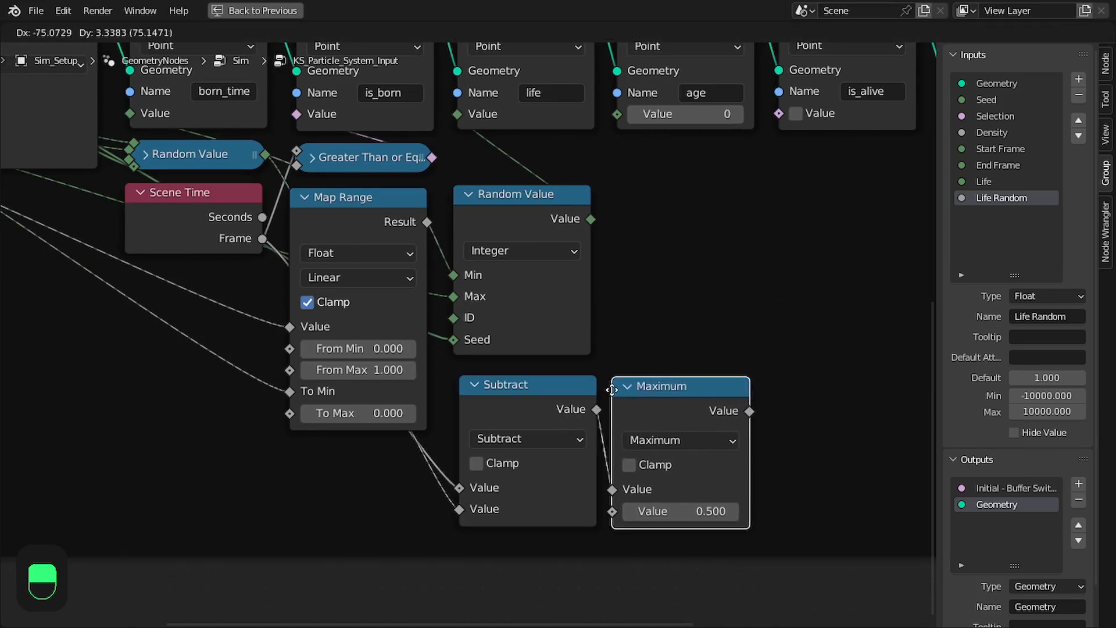
click(623, 402)
click(689, 513)
text(0)
key(Return)
Add a Clamp node after Maximum, feed its Max from the life Random Value, and link its Result to the age attribute's Value
middle_drag(731, 337, 616, 340)
mouse_move(585, 402)
mouse_down()
mouse_move(594, 402)
mouse_move(514, 402)
mouse_move(590, 403)
mouse_up()
middle_drag(410, 384, 458, 396)
mouse_move(458, 395)
mouse_down()
mouse_move(475, 399)
mouse_move(465, 397)
mouse_up()
drag(596, 408, 592, 404)
drag(686, 426, 720, 419)
text(clamp)
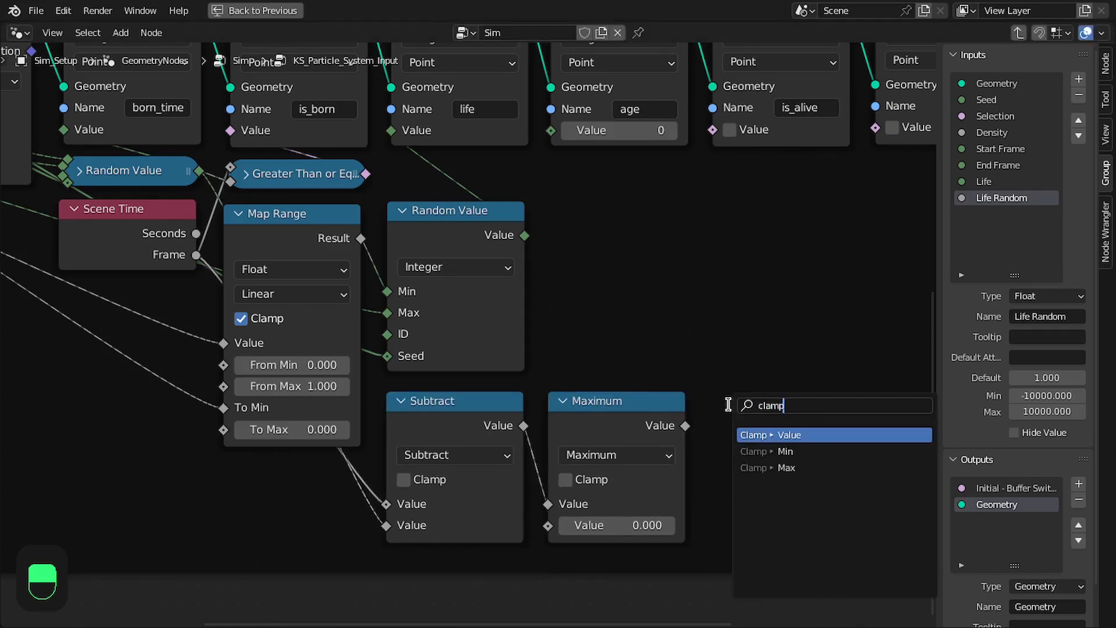
key(Return)
click(708, 406)
drag(525, 236, 725, 528)
drag(842, 403, 538, 135)
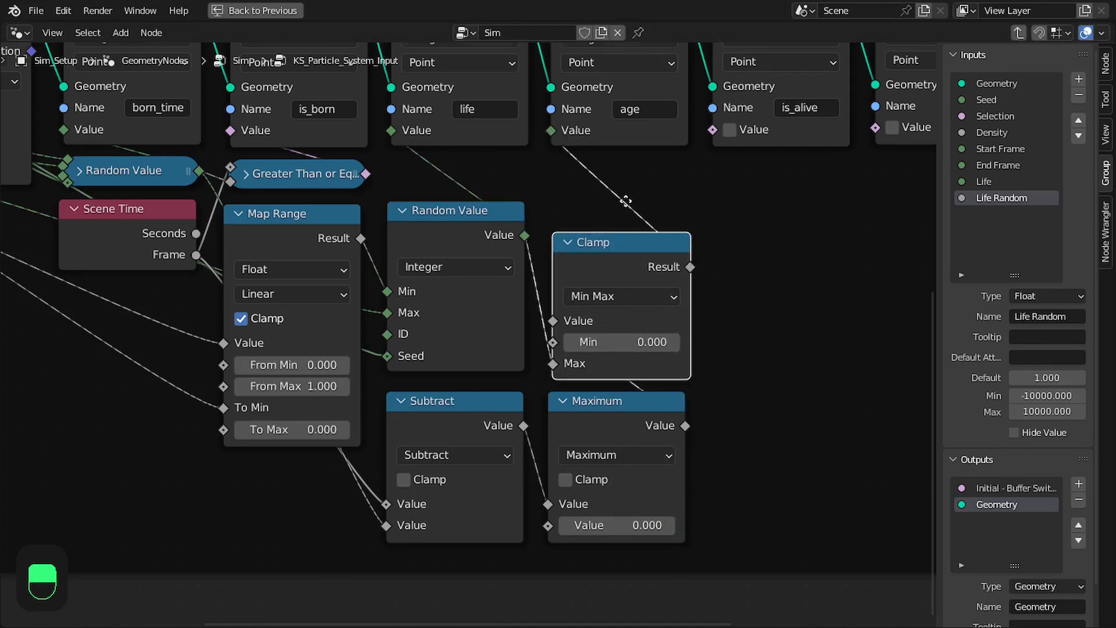
Place the Clamp node beneath the age attribute node and save the file
middle_drag(621, 216, 498, 200)
drag(487, 224, 488, 198)
key(ctrl+s)
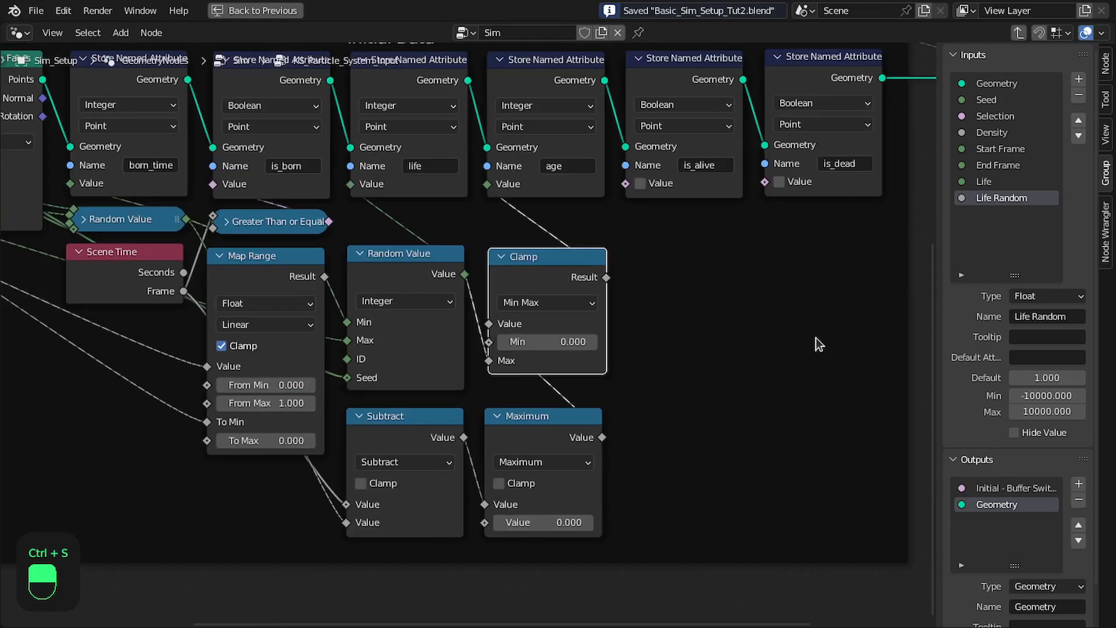
key(n)
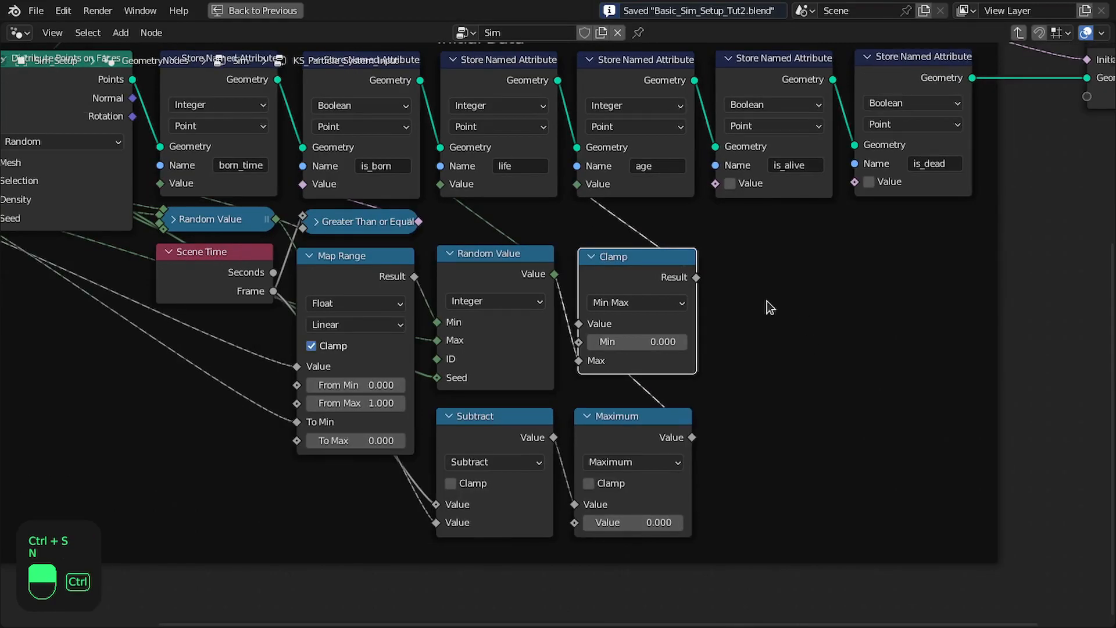
Restore the multi-editor layout, check the inputs exposed on the KS_Particle_System_Input node, and save the file
key(ctrl+space)
scroll(647, 251, up, 3)
key(Tab)
scroll(738, 411, up, 4)
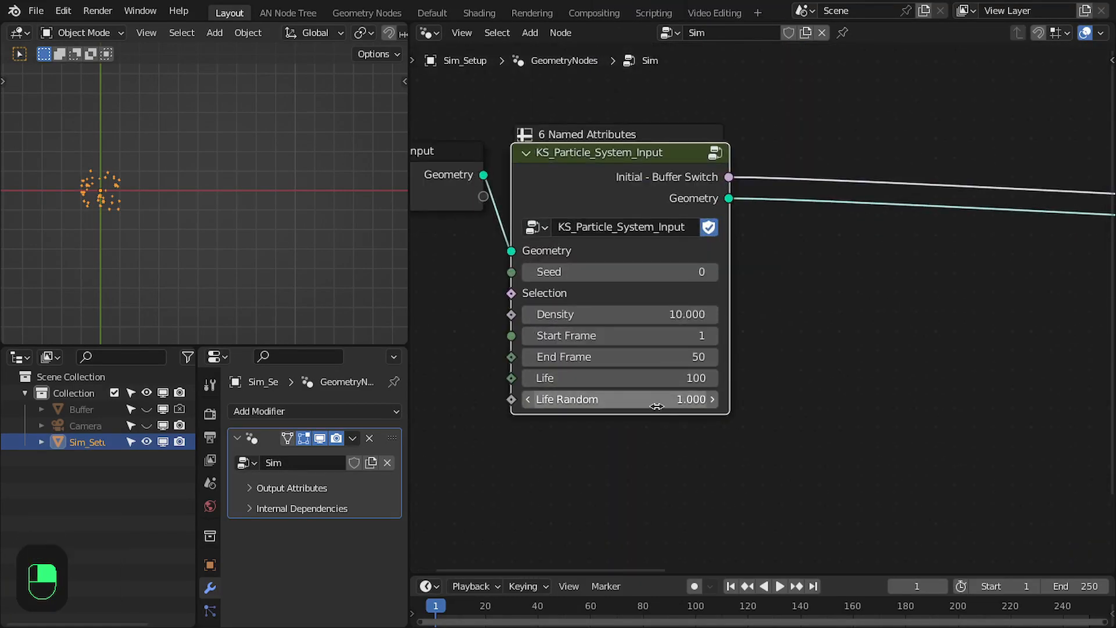
key(Tab)
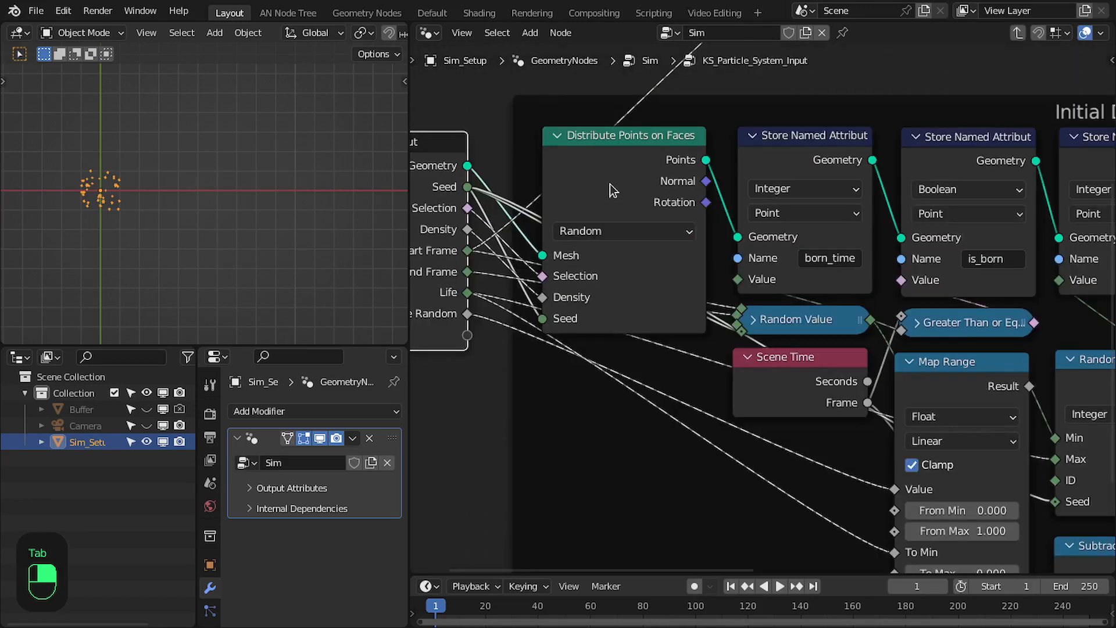
key(ctrl+s)
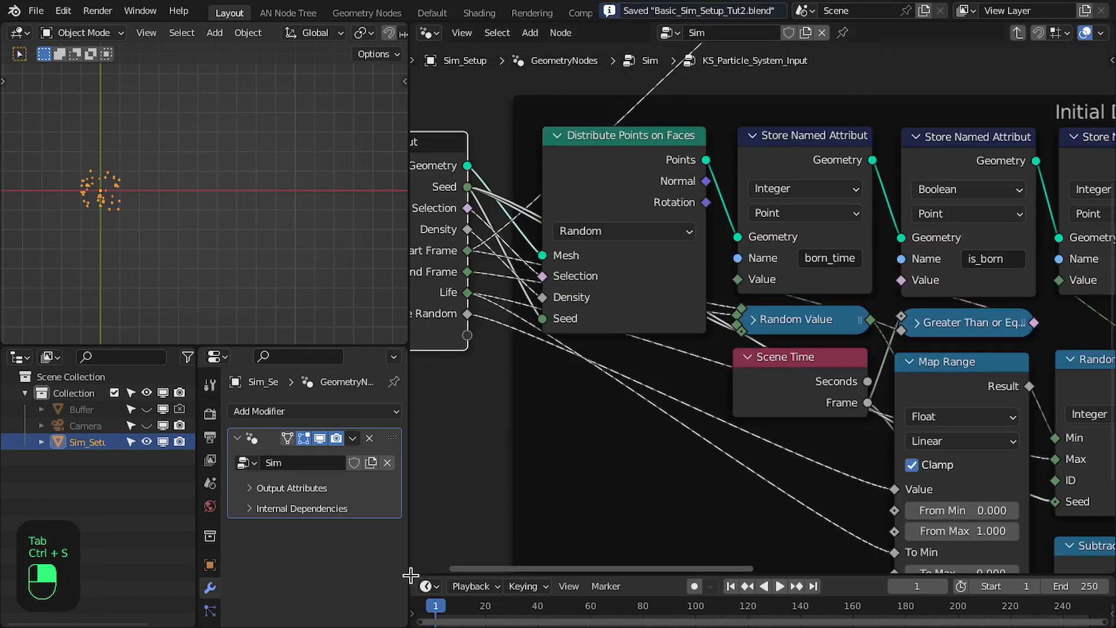
Split off the lower part of the node editor as a Spreadsheet showing the point cloud's Point data
drag(410, 571, 416, 371)
click(429, 382)
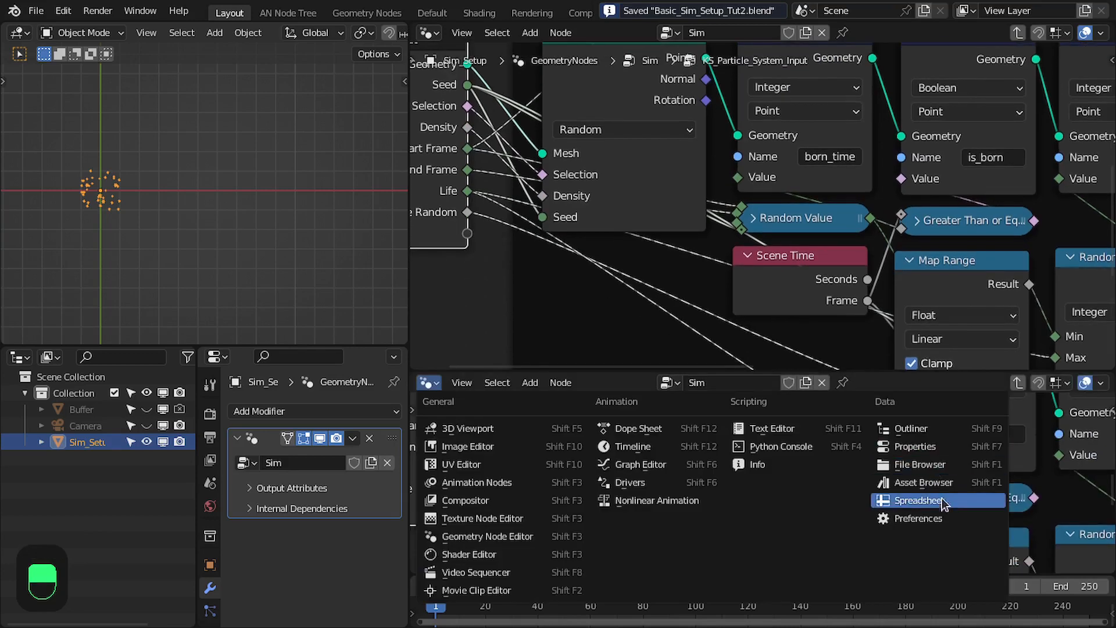
click(913, 504)
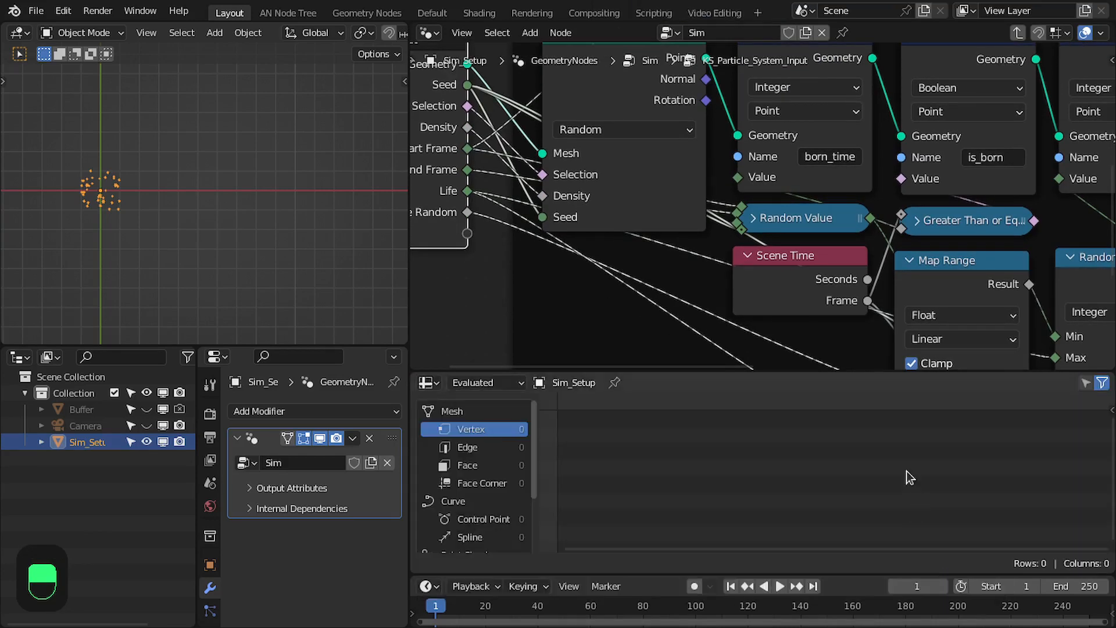
scroll(465, 512, down, 3)
click(465, 498)
Set the KS_Particle_System_Input node's Density to 1, go to the first frame, and save the file
key(Tab)
scroll(632, 207, up, 2)
click(663, 208)
key(Return)
key(shift+Left)
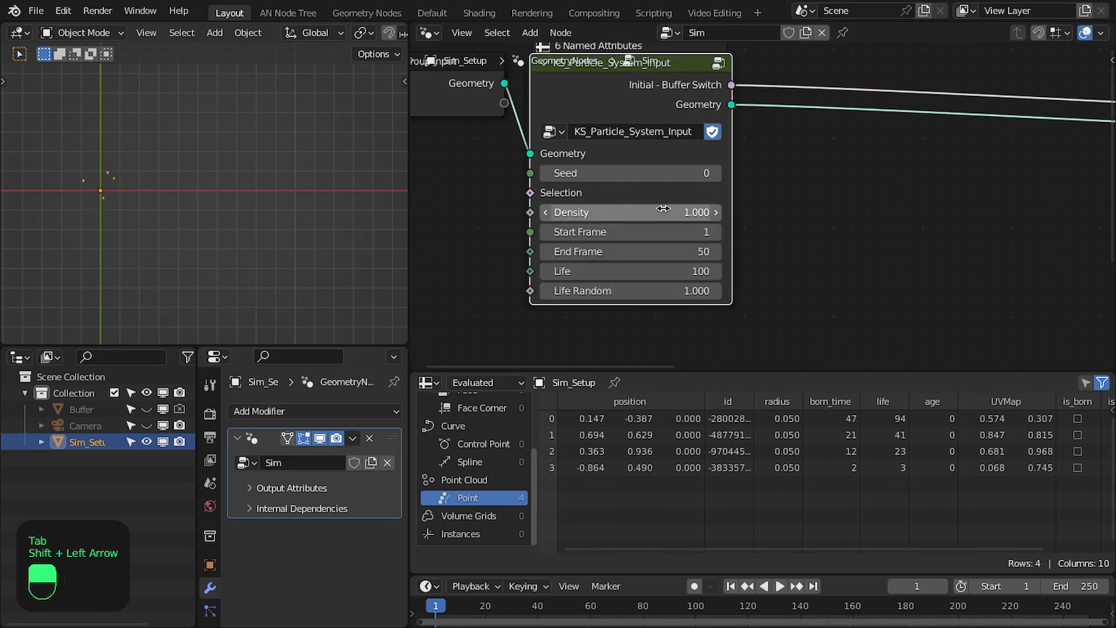
key(ctrl+s)
Examine the points' stored attribute columns in the spreadsheet and the attribute nodes inside the particle input group
middle_drag(821, 246, 702, 256)
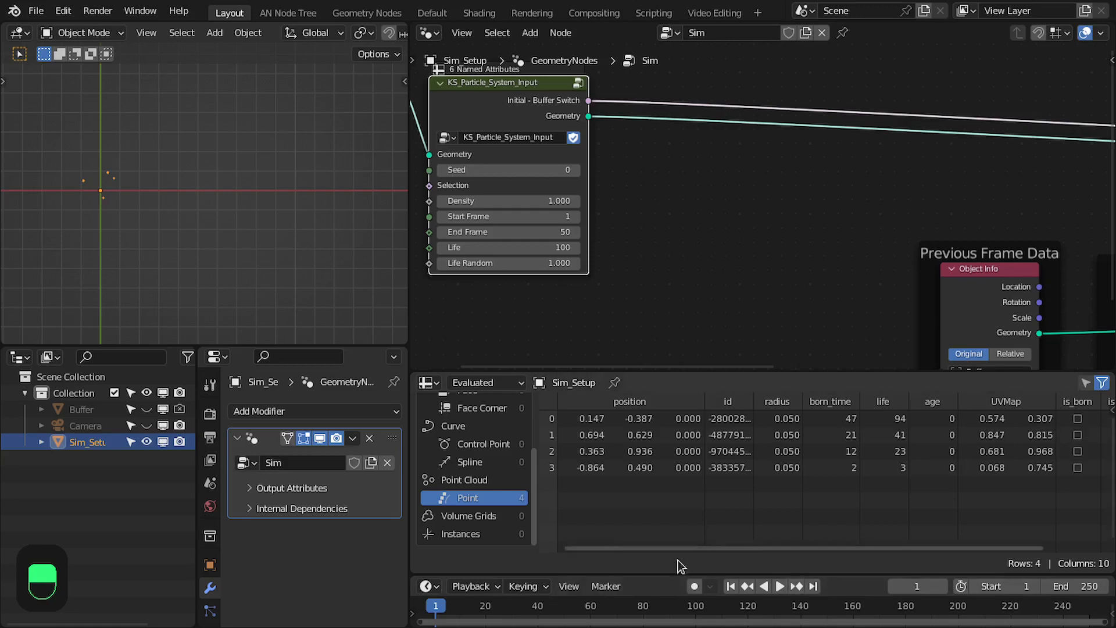
drag(609, 546, 672, 546)
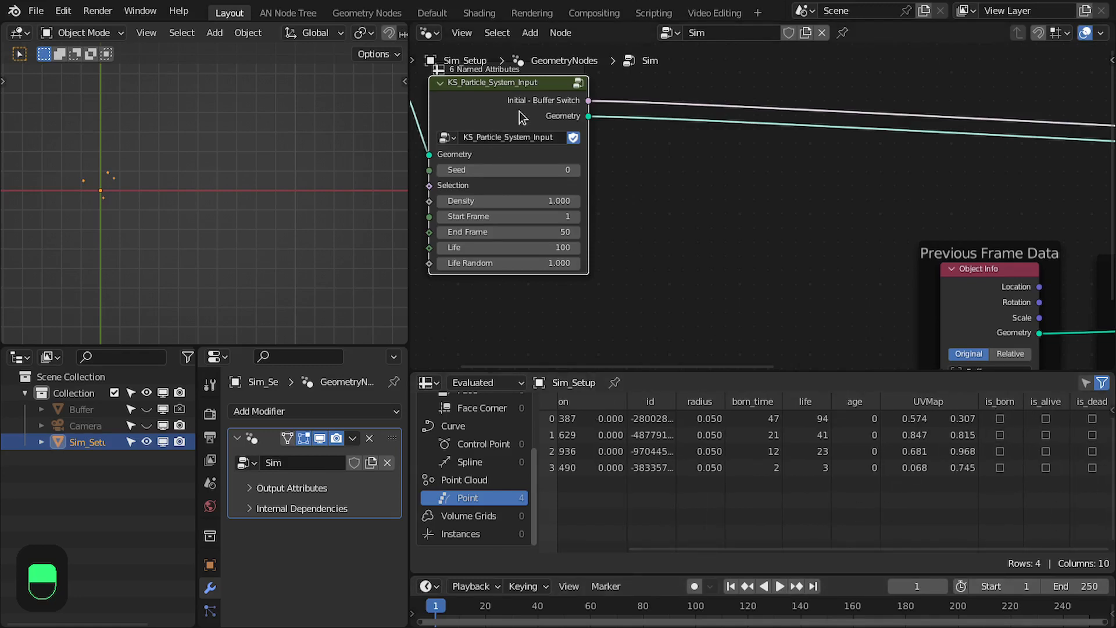
key(Tab)
scroll(760, 175, up, 5)
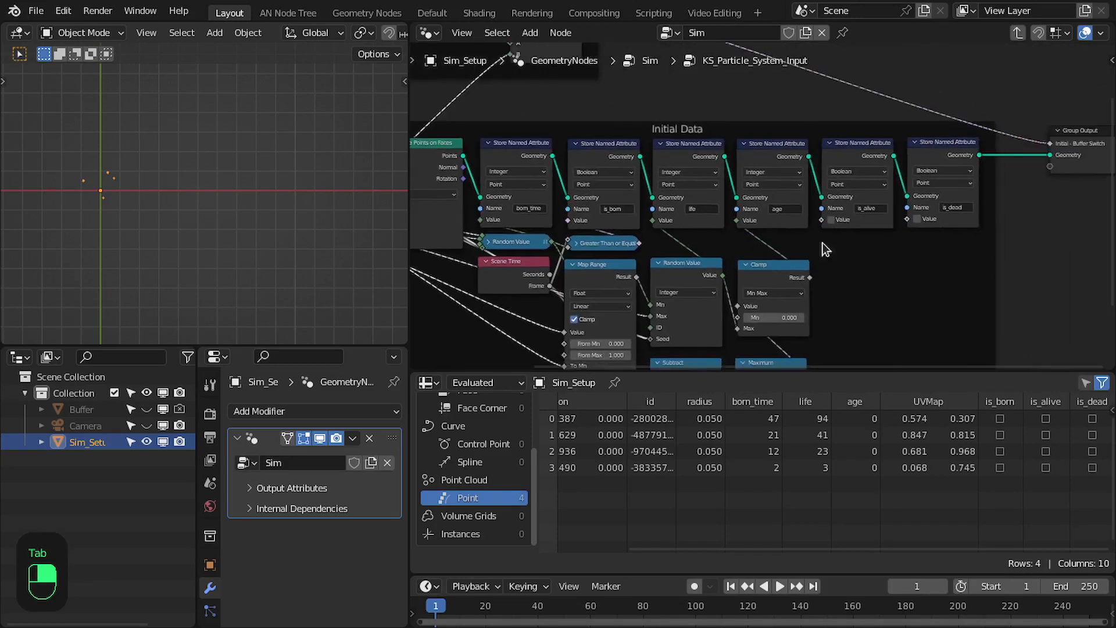
key(ctrl+space)
scroll(616, 233, down, 2)
middle_drag(588, 240, 752, 191)
scroll(695, 205, up, 2)
mouse_move(630, 255)
middle_down()
mouse_move(695, 205)
mouse_move(785, 182)
mouse_move(748, 227)
middle_up()
scroll(780, 217, down, 1)
middle_drag(848, 117, 822, 154)
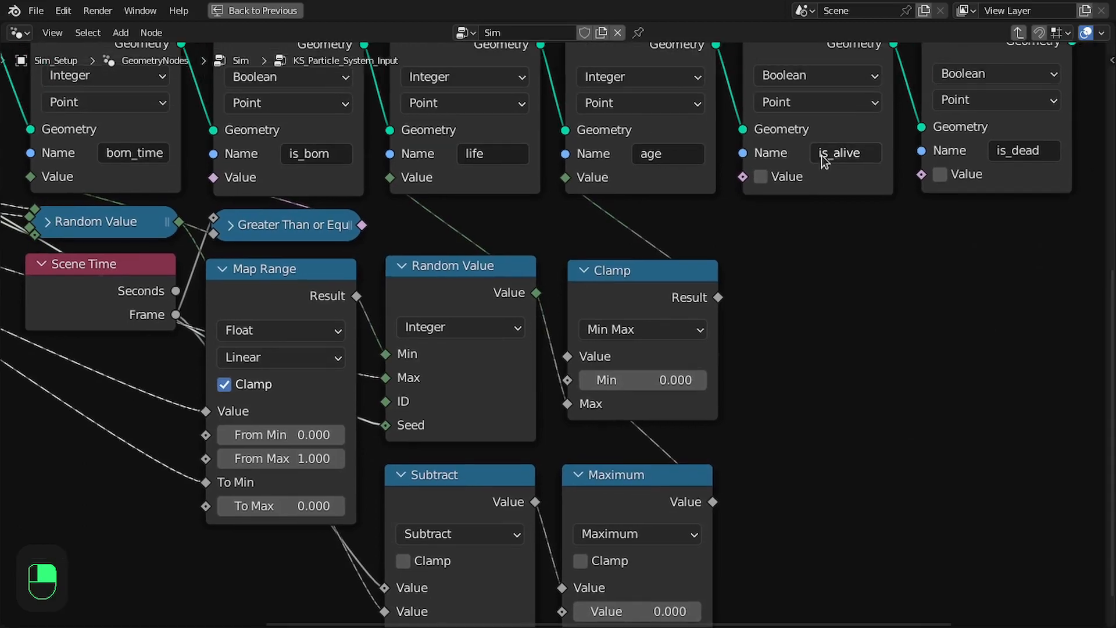
scroll(817, 285, down, 1)
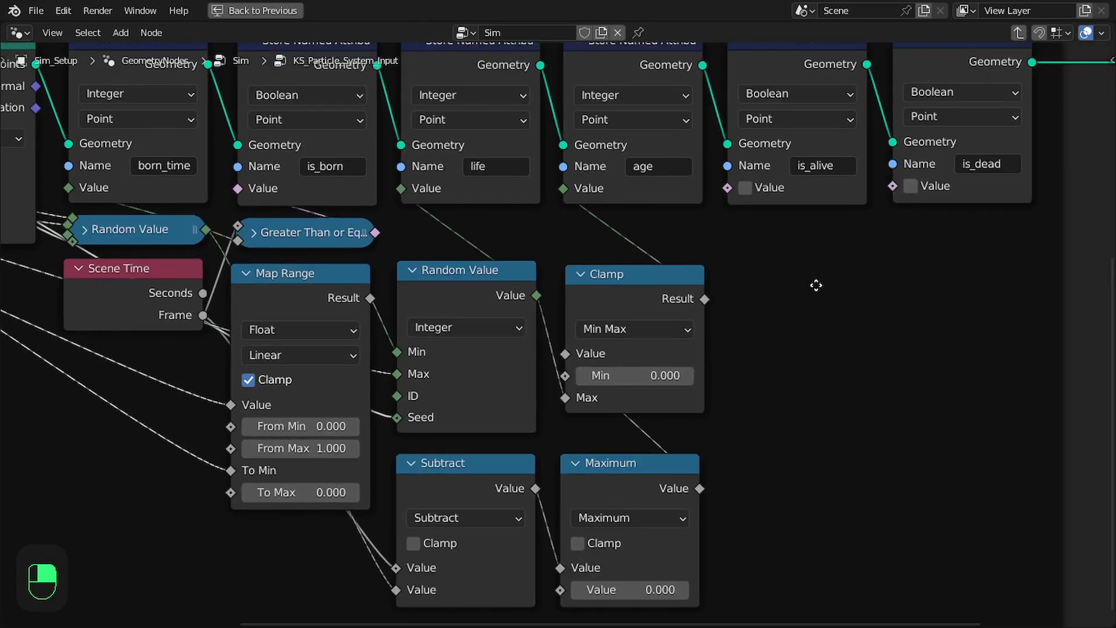
middle_drag(817, 285, 824, 281)
middle_drag(749, 169, 739, 167)
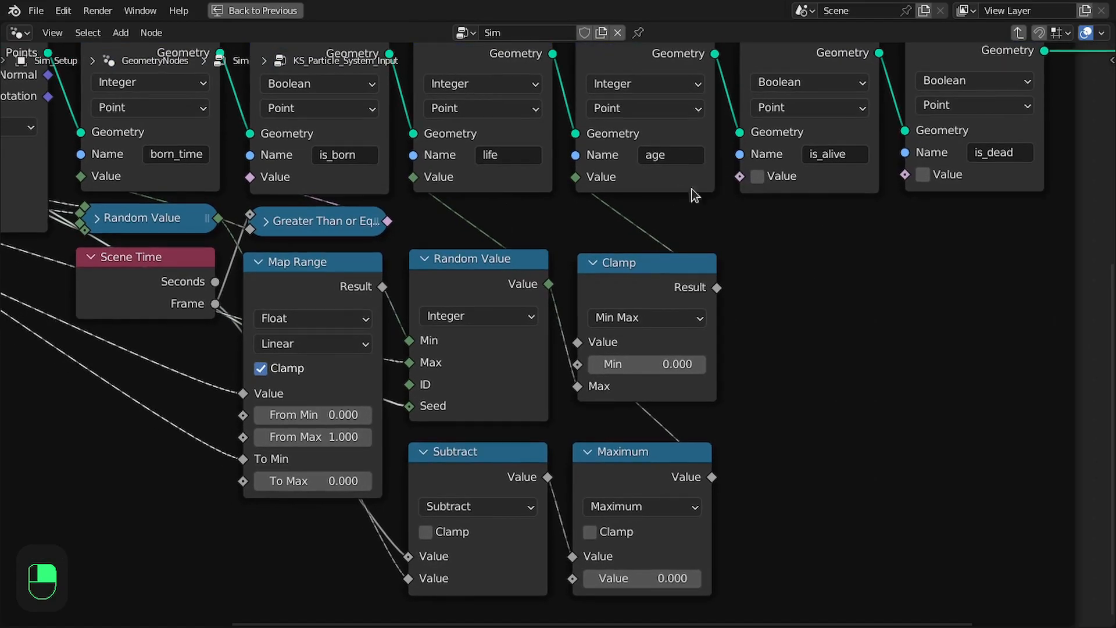
key(ctrl+space)
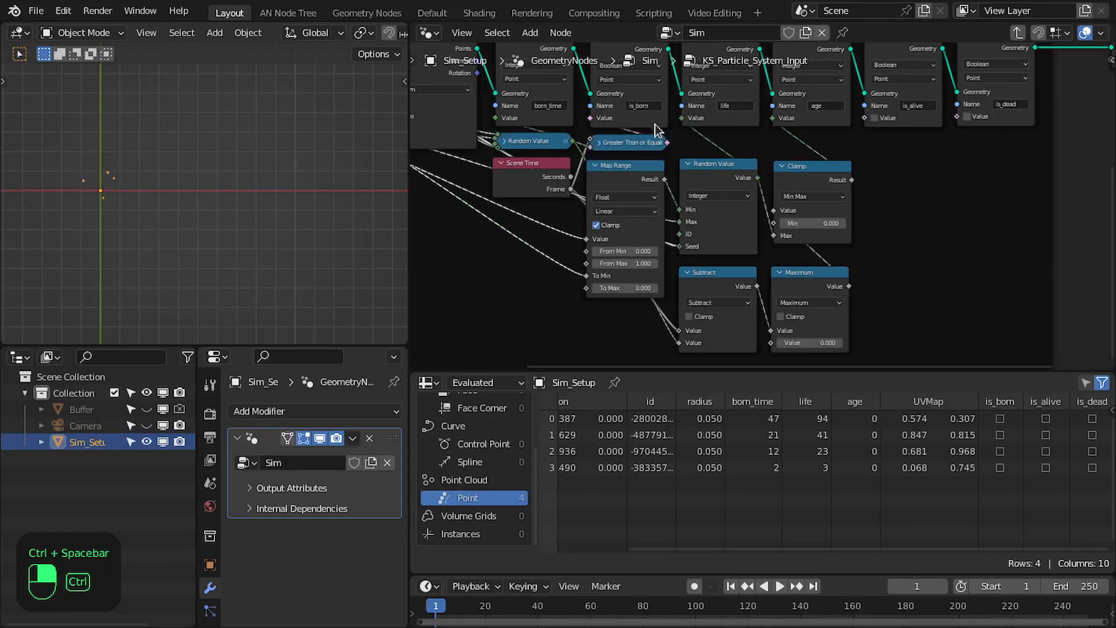
Consult the Particle_System diagram, and add a Boolean Math And node fed by the is_born comparison below the is_alive attribute node
click(531, 13)
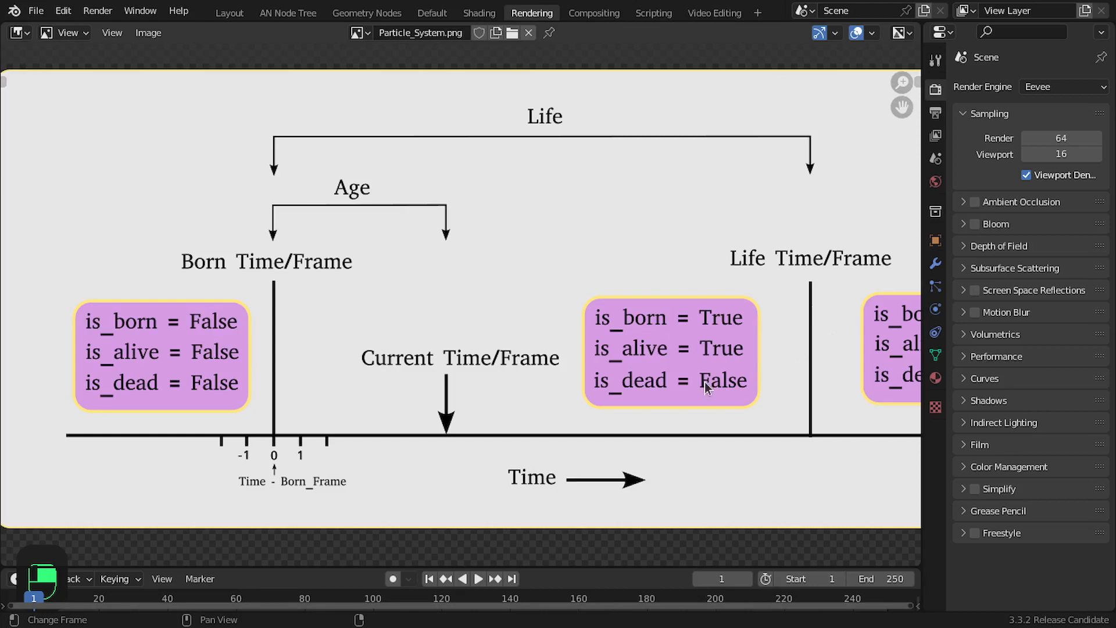
click(229, 13)
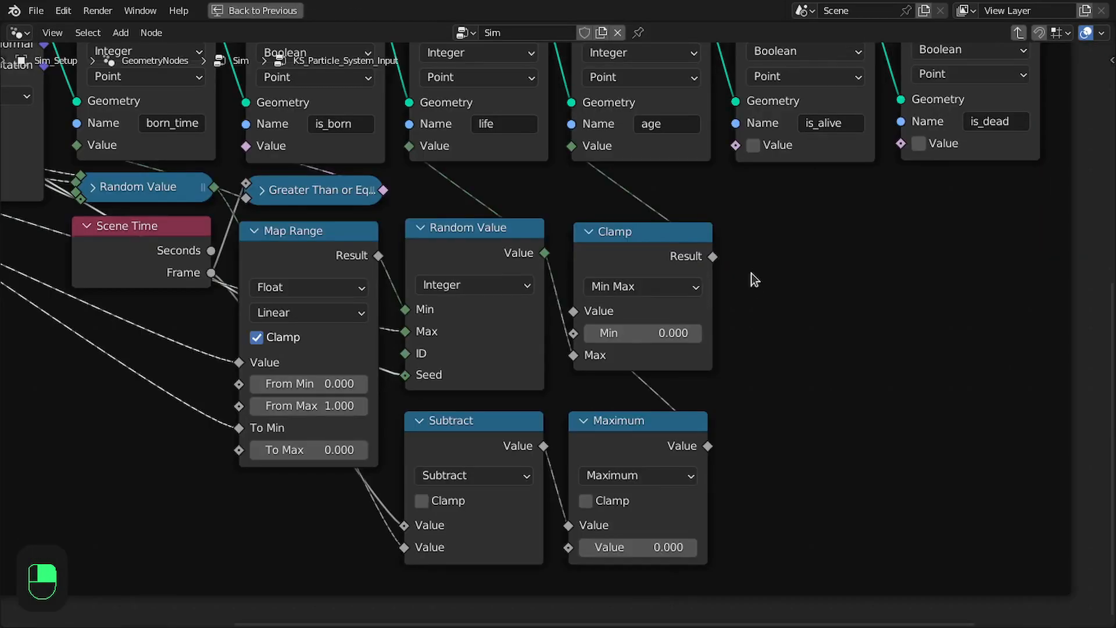
drag(383, 191, 808, 201)
text(ans)
key(BackSpace)
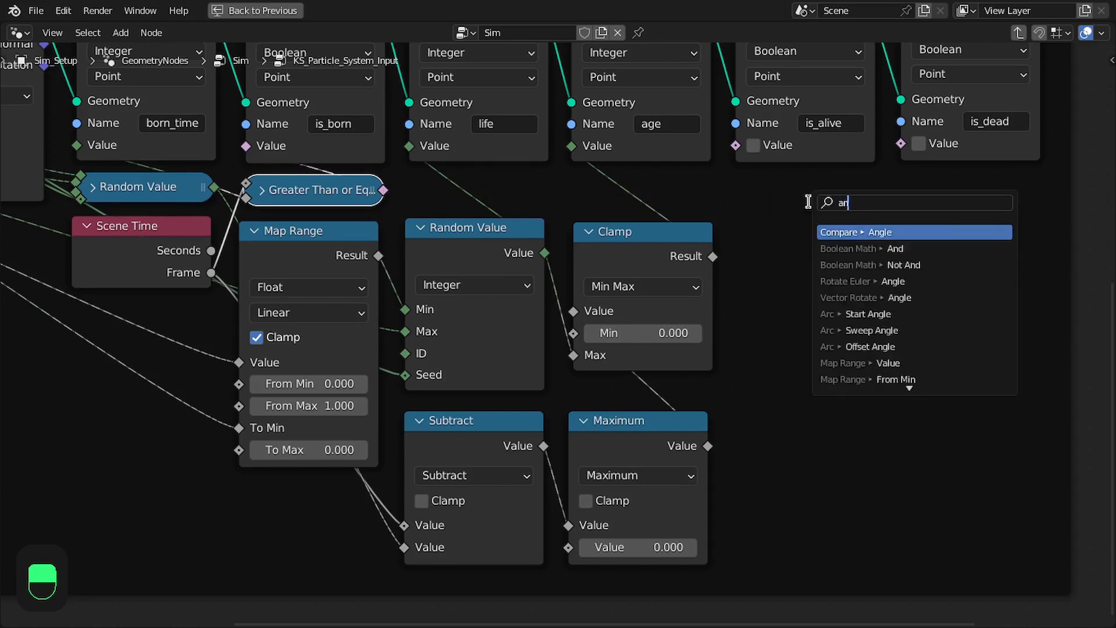
text(d)
key(Return)
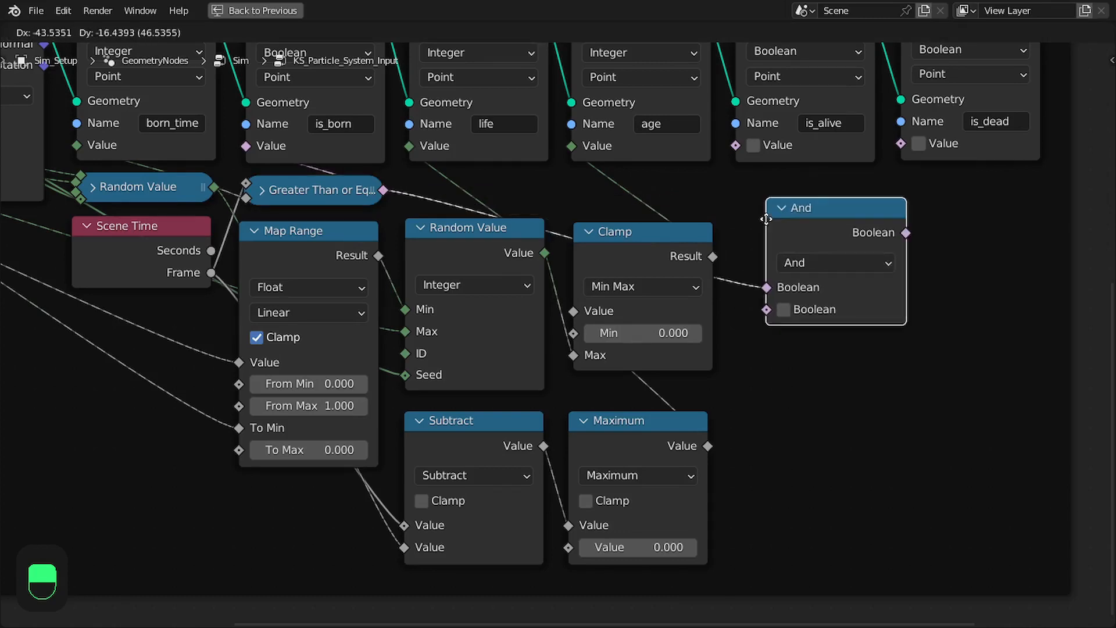
click(751, 202)
middle_drag(278, 174, 246, 195)
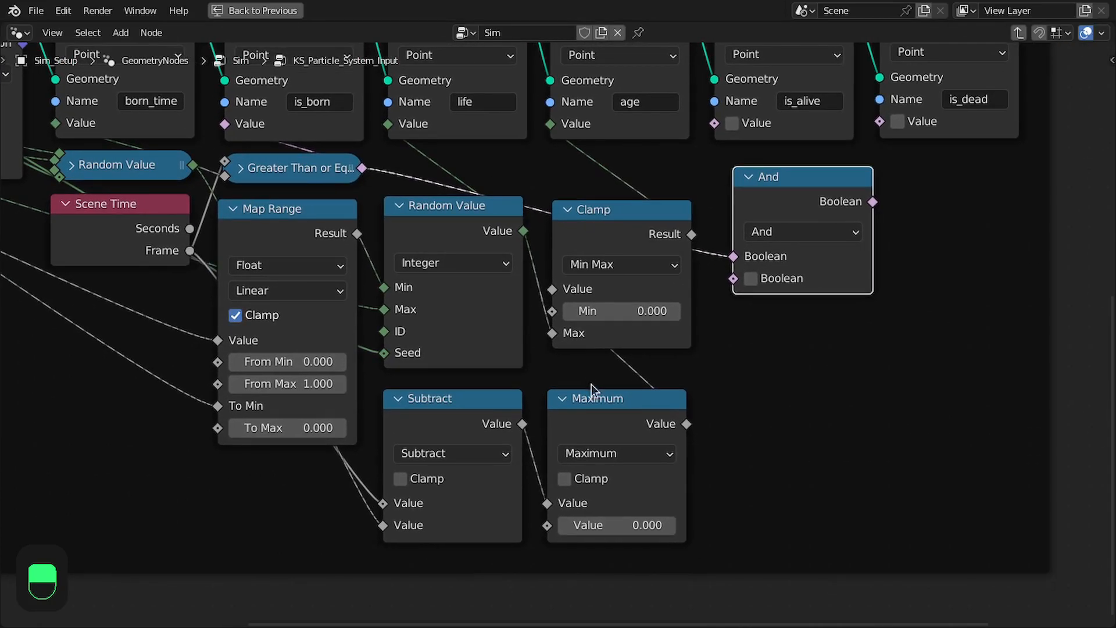
Add a Less Than or Equal comparison with the Maximum result as A and the life Random Value as B
drag(192, 253, 797, 399)
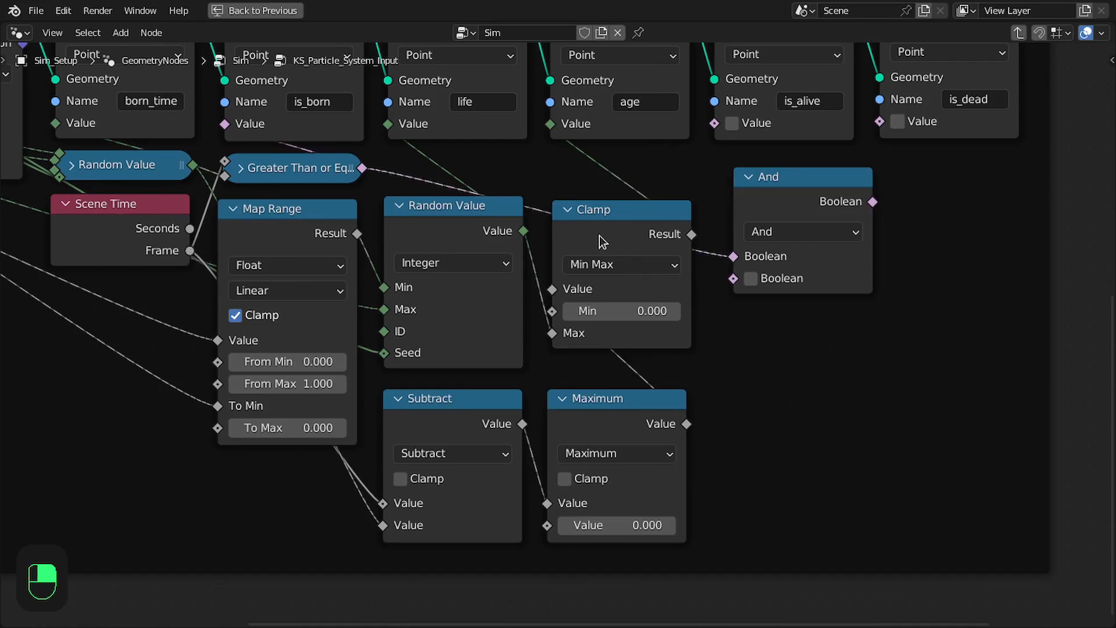
click(602, 407)
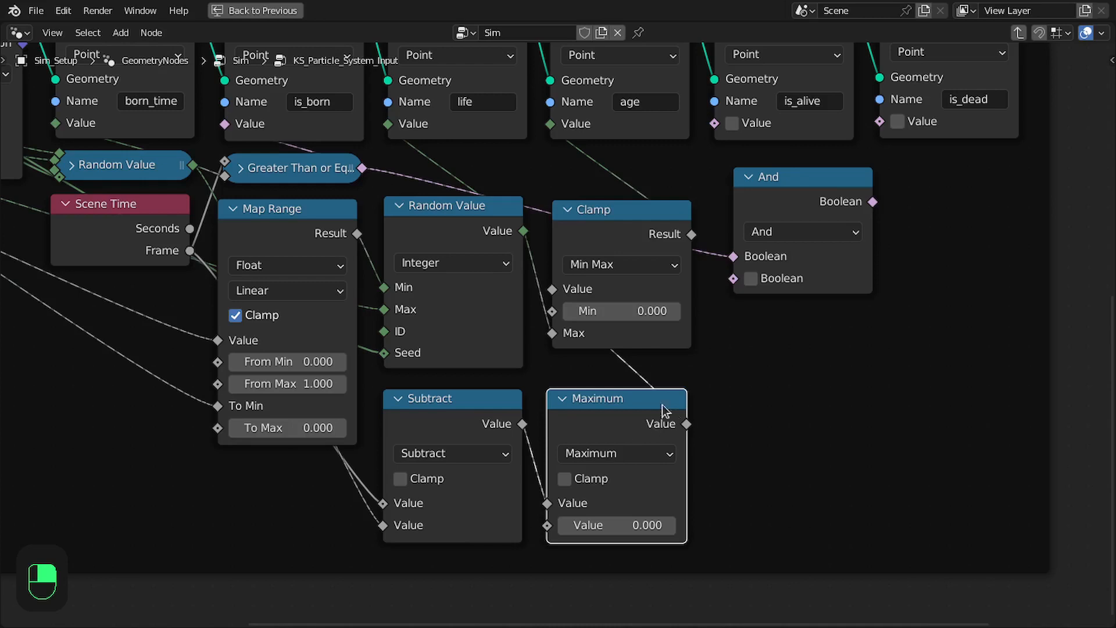
drag(680, 424, 832, 385)
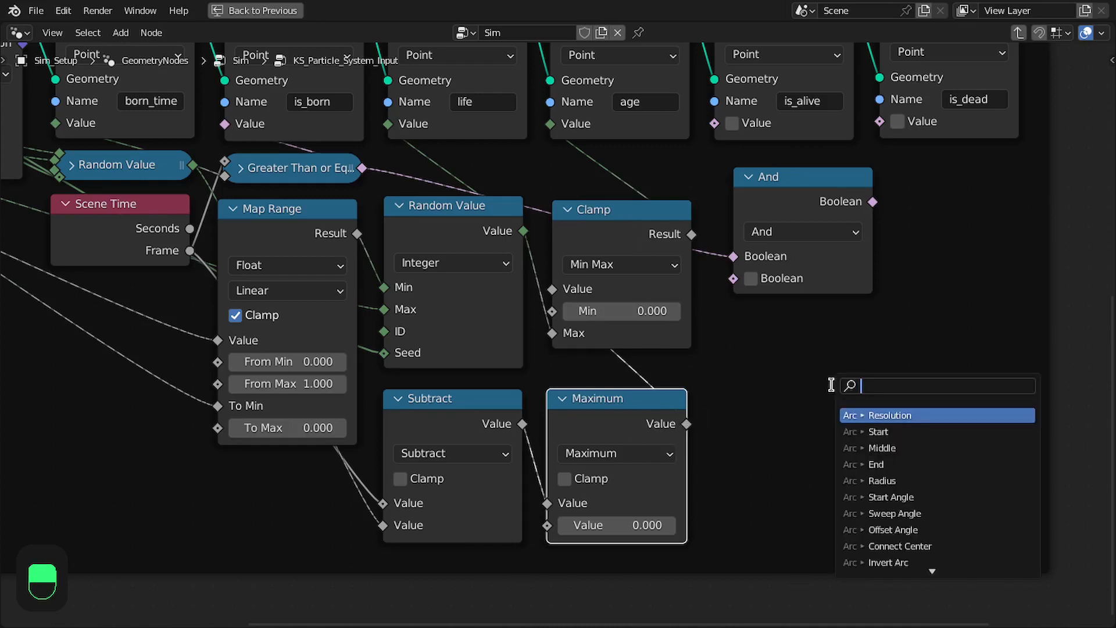
text(les)
key(Down)
key(Return)
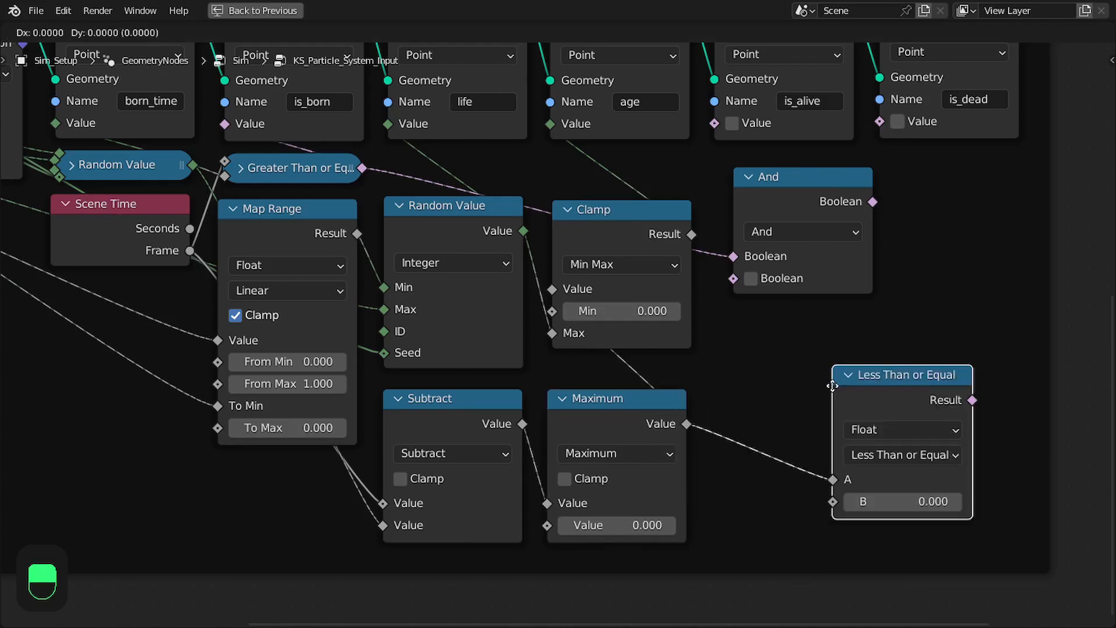
click(729, 386)
drag(531, 231, 732, 505)
click(573, 405)
middle_drag(598, 329, 585, 354)
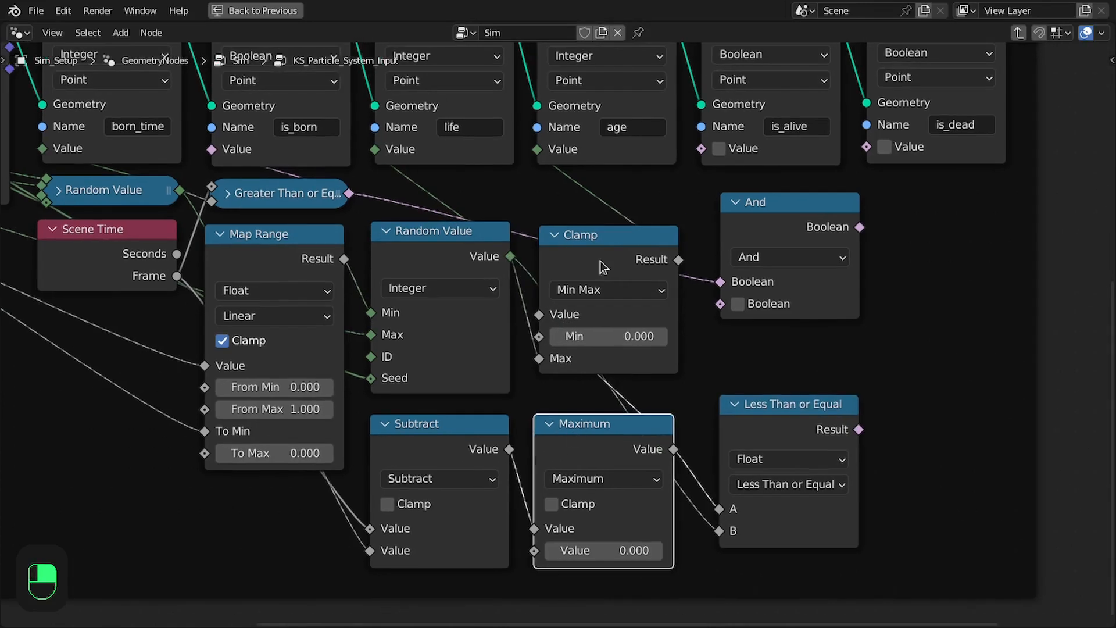
drag(768, 410, 774, 429)
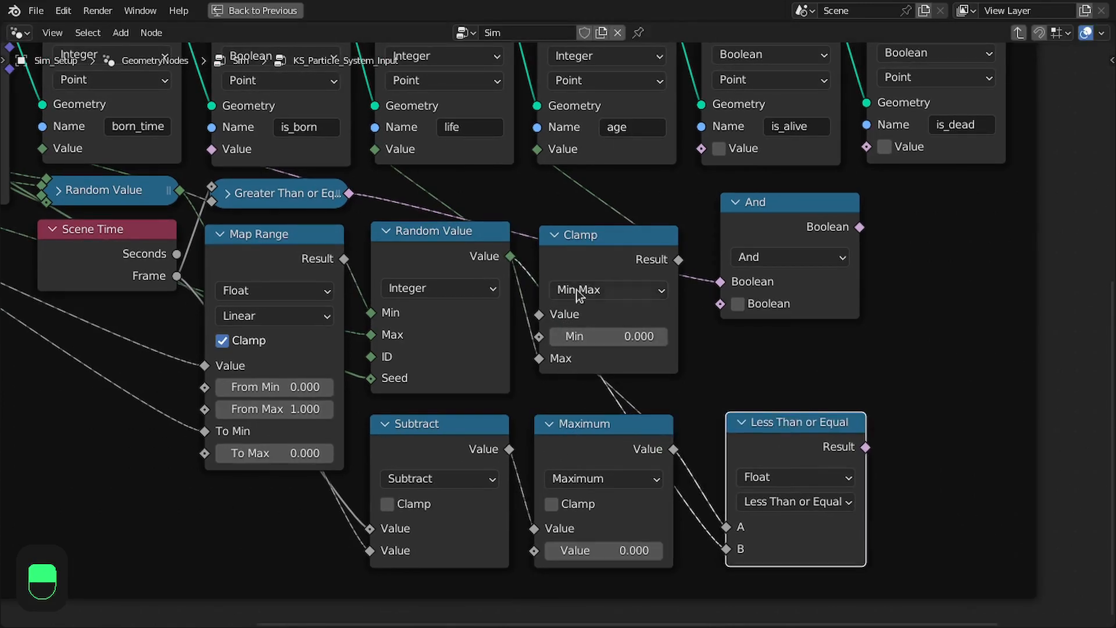
middle_drag(659, 232, 618, 232)
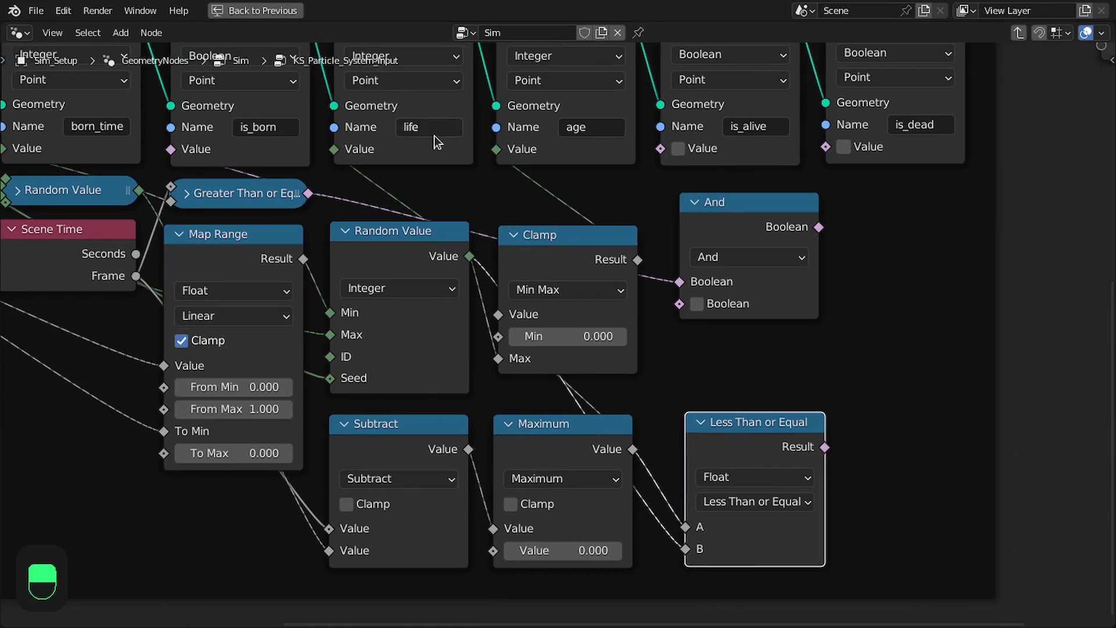
Link the Less Than or Equal result to the And node's second input and the And output to the is_alive value
drag(813, 445, 679, 303)
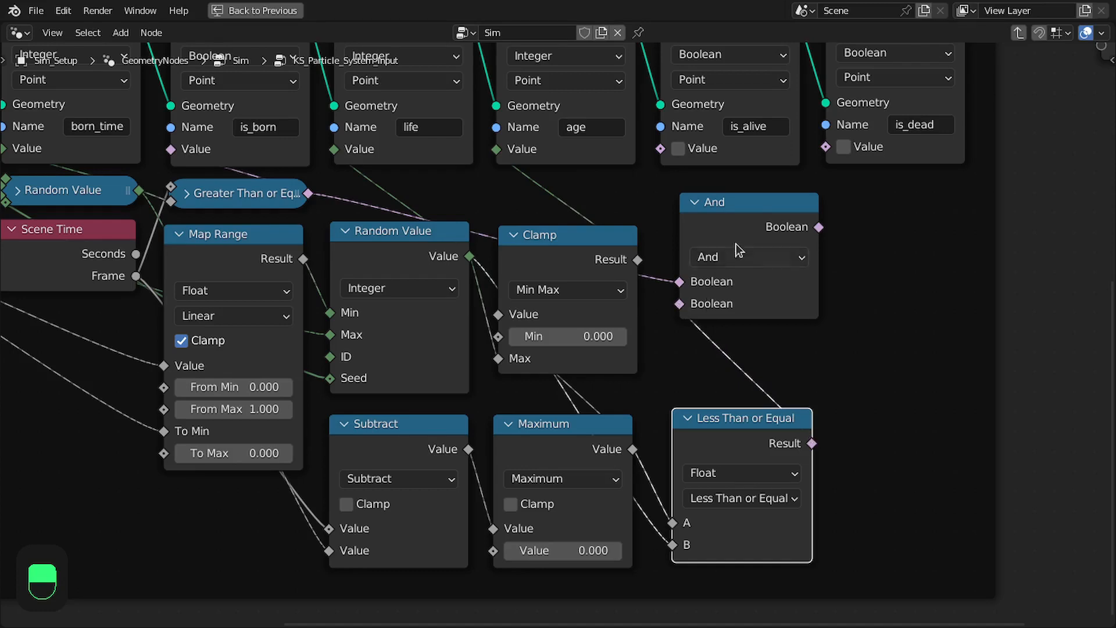
drag(724, 245, 709, 250)
drag(806, 231, 660, 148)
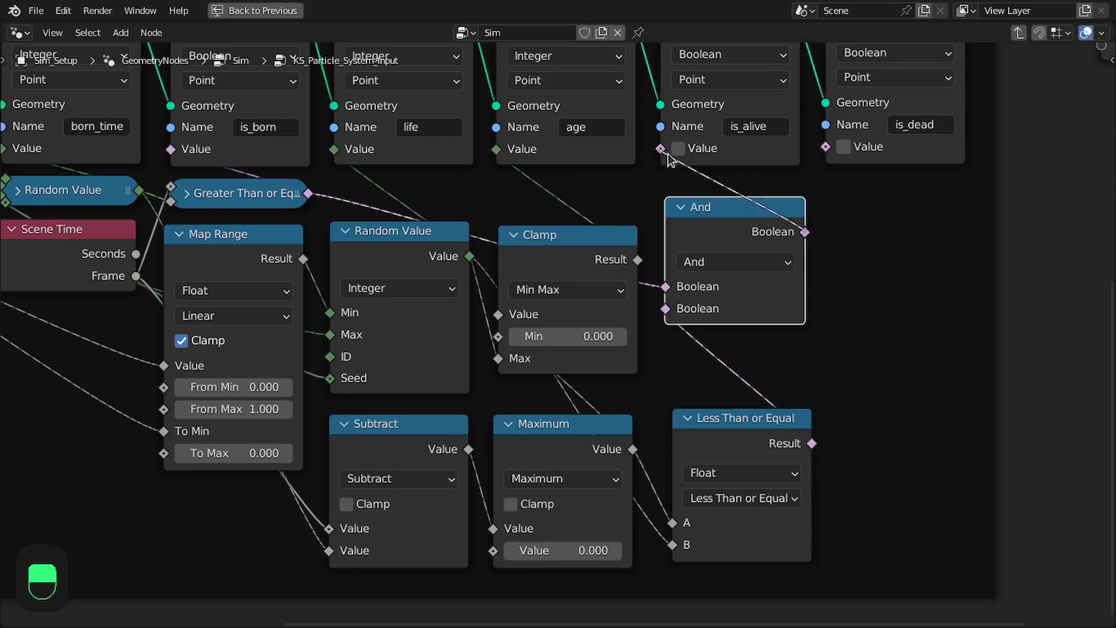
drag(725, 210, 728, 222)
drag(731, 420, 730, 413)
middle_drag(806, 247, 758, 211)
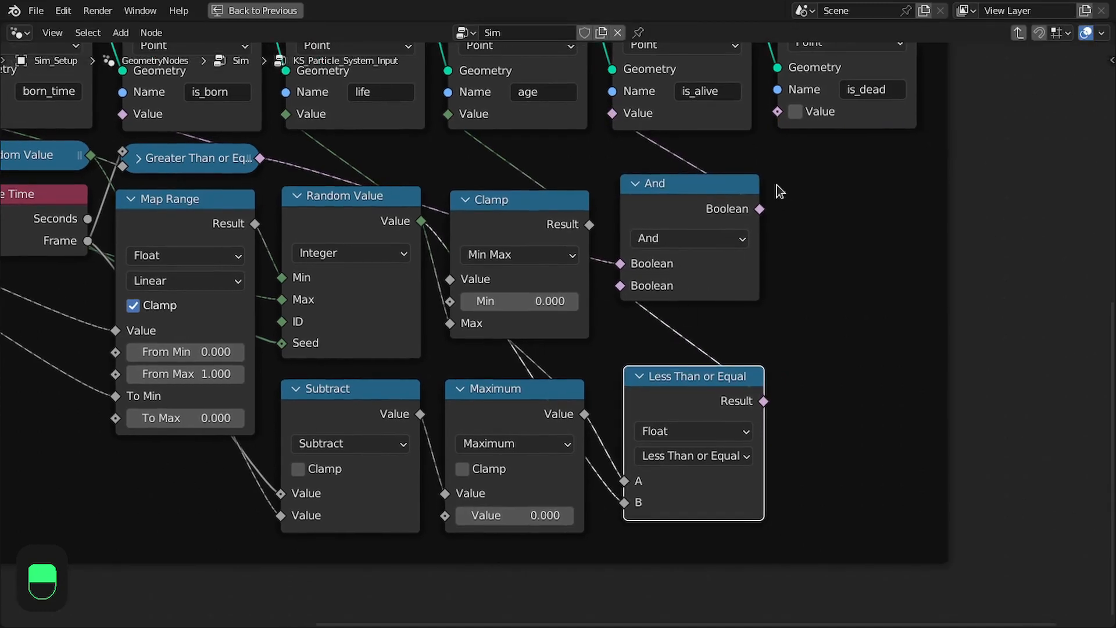
Add a Boolean Math Not node fed by the Less Than or Equal result and link it to the is_dead value
middle_drag(780, 266, 760, 295)
click(630, 421)
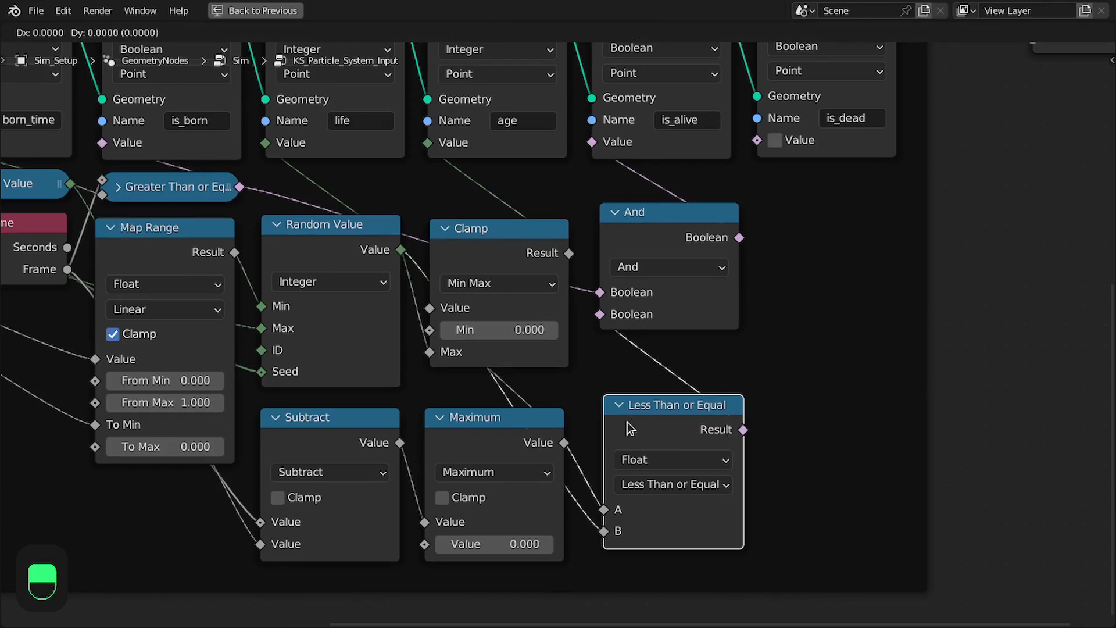
middle_drag(465, 144, 521, 155)
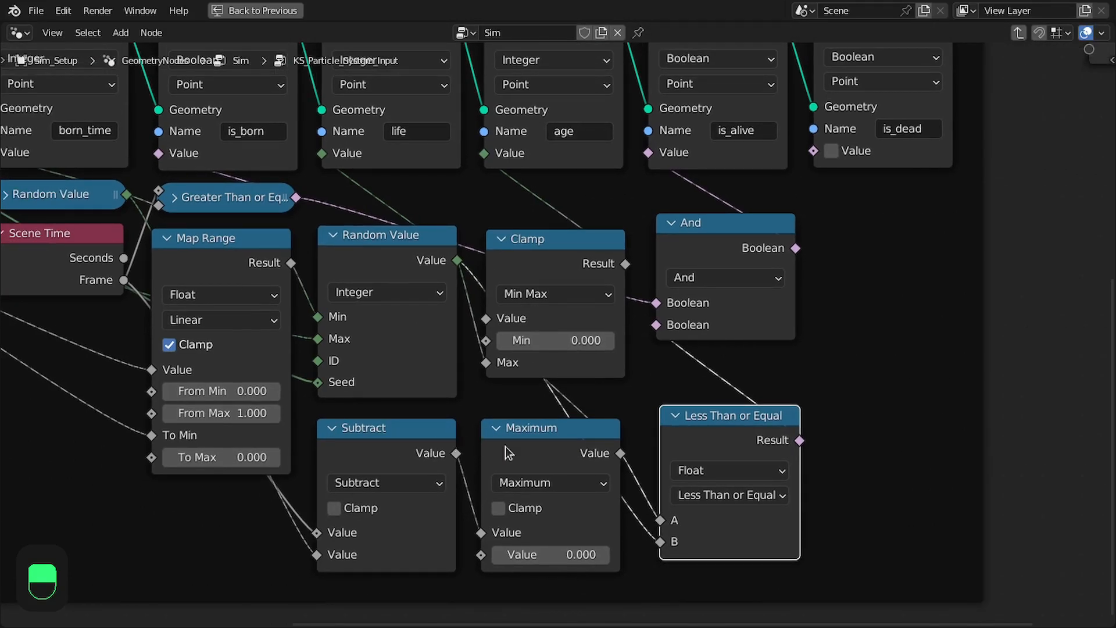
middle_drag(602, 412, 624, 372)
drag(736, 395, 729, 404)
drag(814, 410, 904, 362)
text(not)
key(Return)
drag(983, 414, 835, 111)
middle_drag(866, 285, 777, 202)
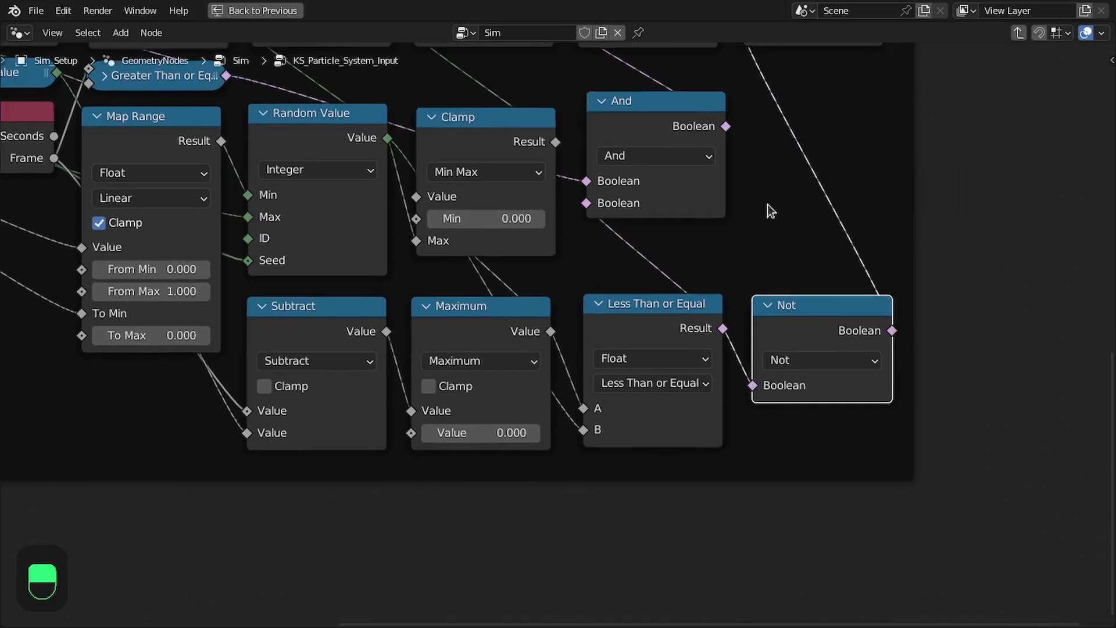
Review the Subtract, Maximum, Less Than or Equal and Not nodes that drive the is_alive and is_dead attributes
scroll(773, 207, up, 2)
click(644, 322)
scroll(717, 327, down, 1)
middle_drag(717, 327, 720, 402)
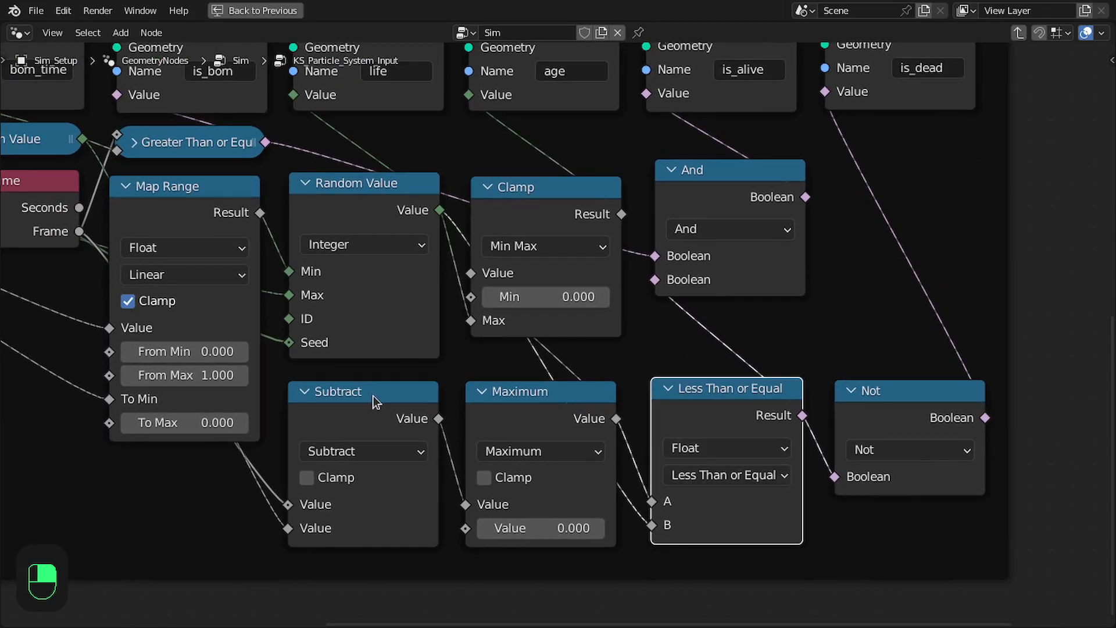
click(401, 394)
click(525, 403)
click(756, 411)
click(909, 400)
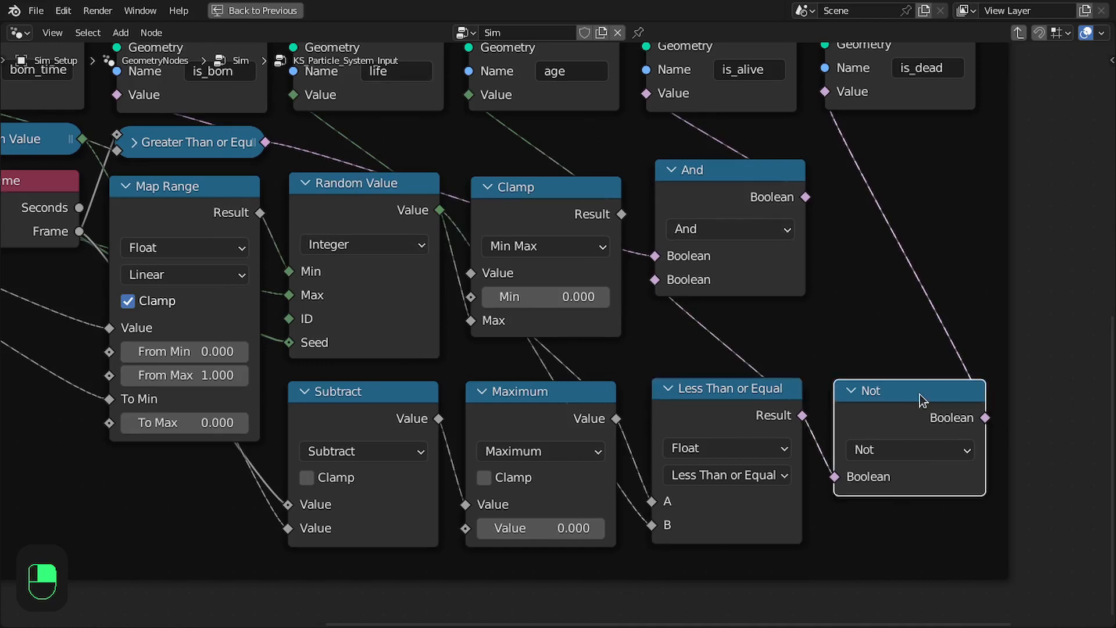
middle_drag(927, 335, 910, 368)
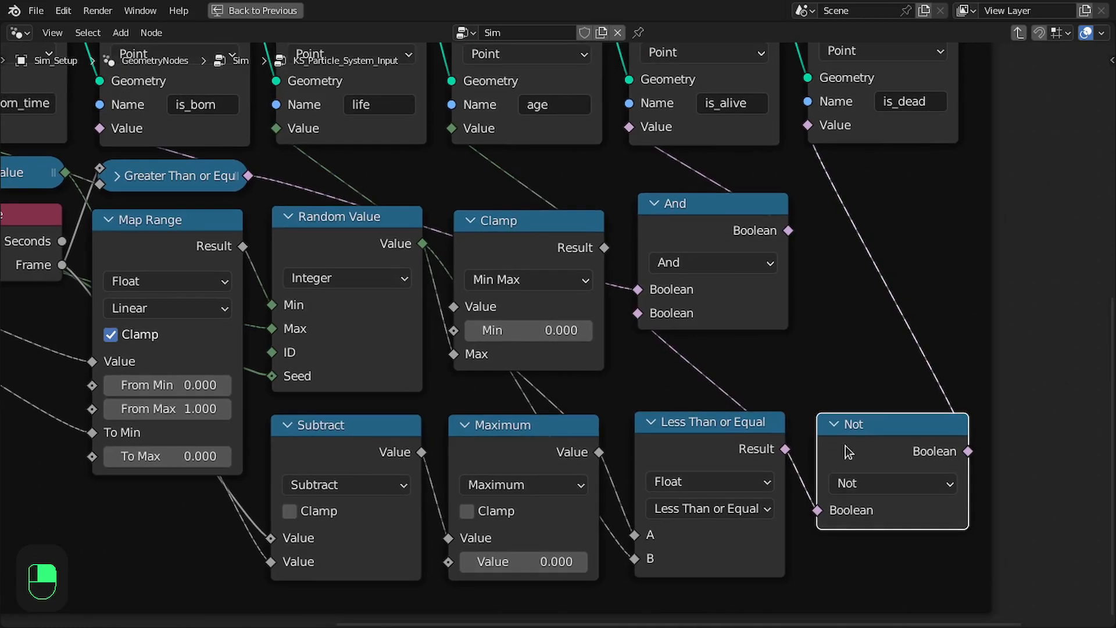
scroll(872, 219, down, 5)
scroll(635, 229, up, 3)
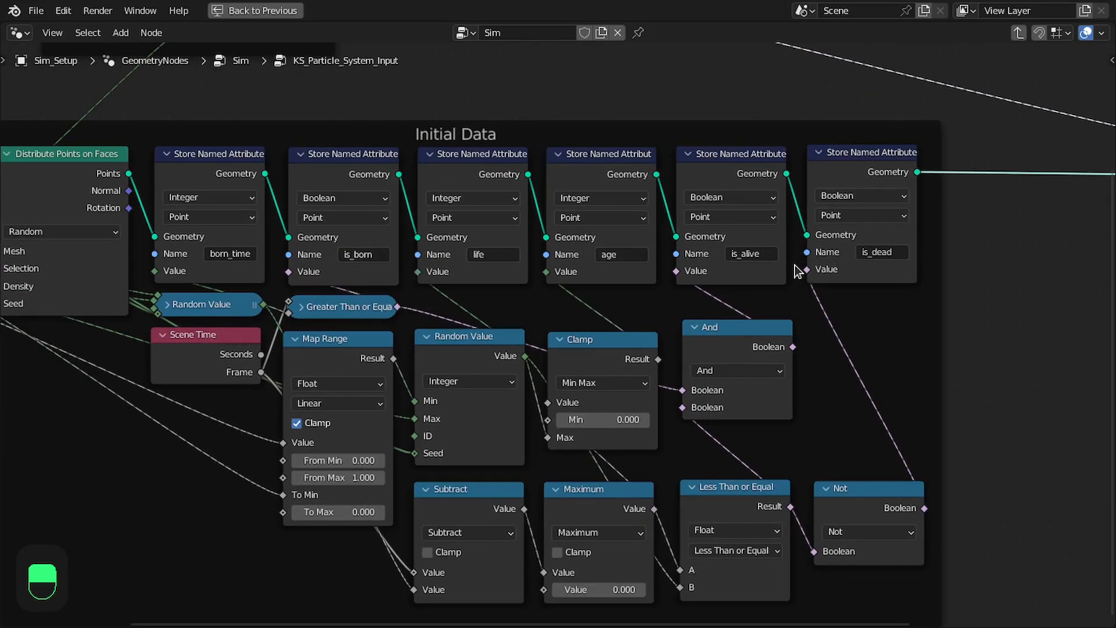
Duplicate the is_dead Store Named Attribute node into the link before Group Output, and reposition the Sim: Start and End frame
scroll(797, 271, down, 3)
scroll(512, 192, up, 3)
click(508, 171)
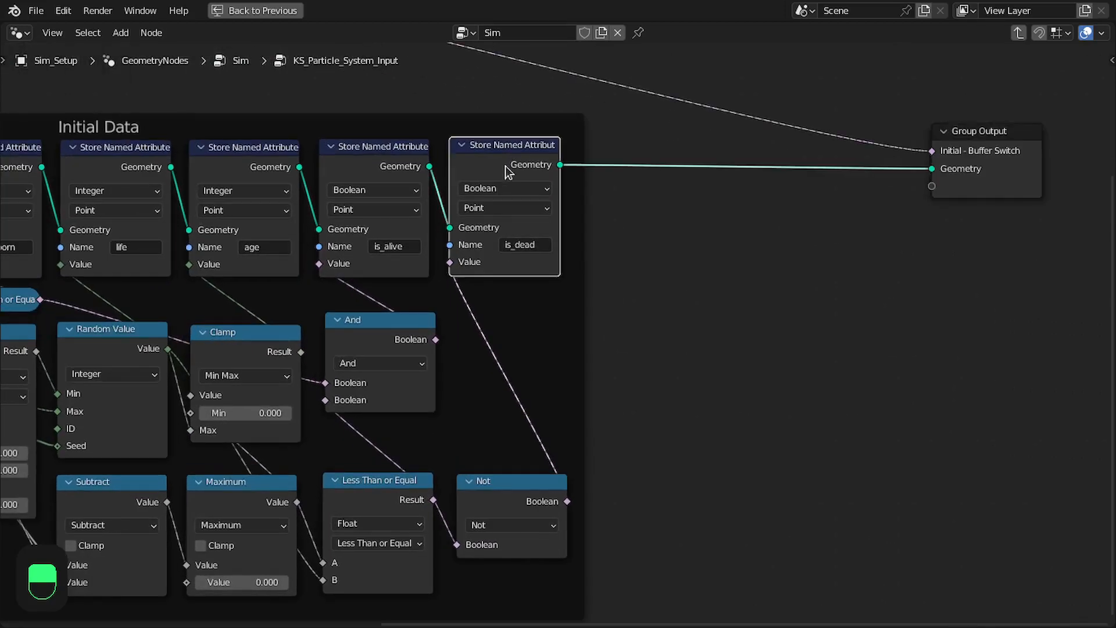
key(shift+d)
click(754, 166)
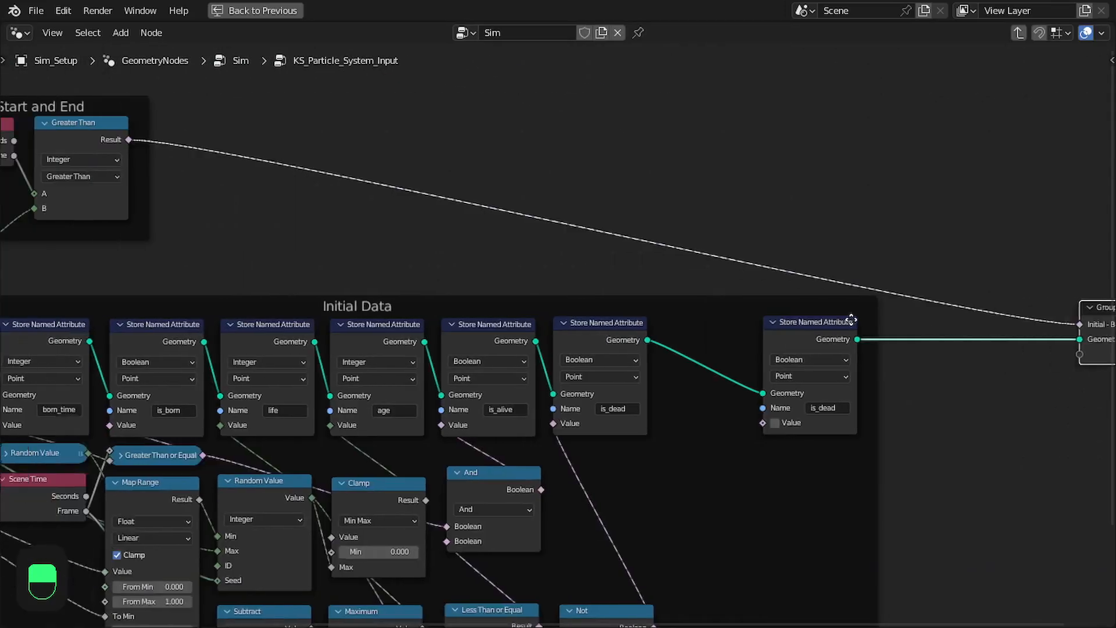
middle_drag(849, 322, 882, 303)
drag(208, 105, 938, 142)
middle_drag(927, 164, 650, 138)
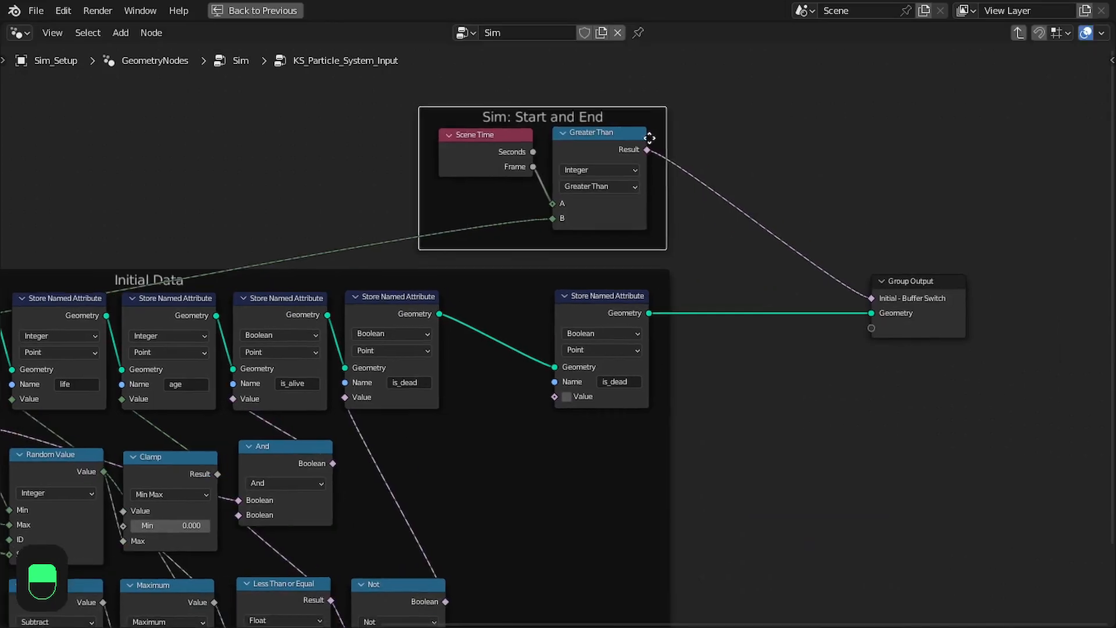
click(937, 300)
Set the duplicated Store Named Attribute node's data type to Float and its attribute name to time_step
scroll(715, 238, up, 3)
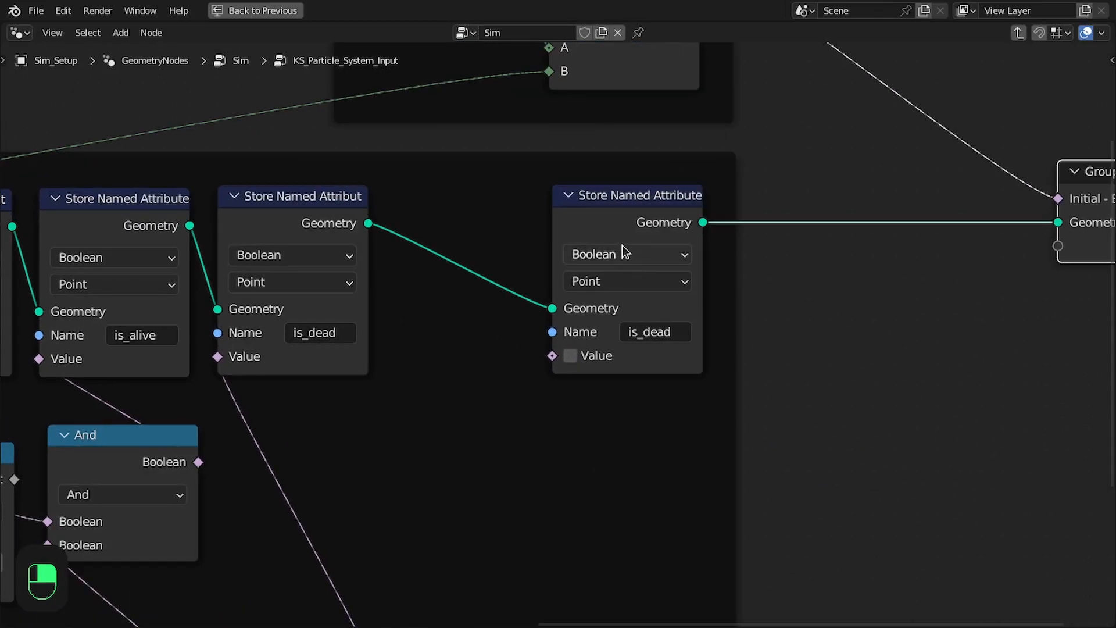
click(623, 257)
click(604, 280)
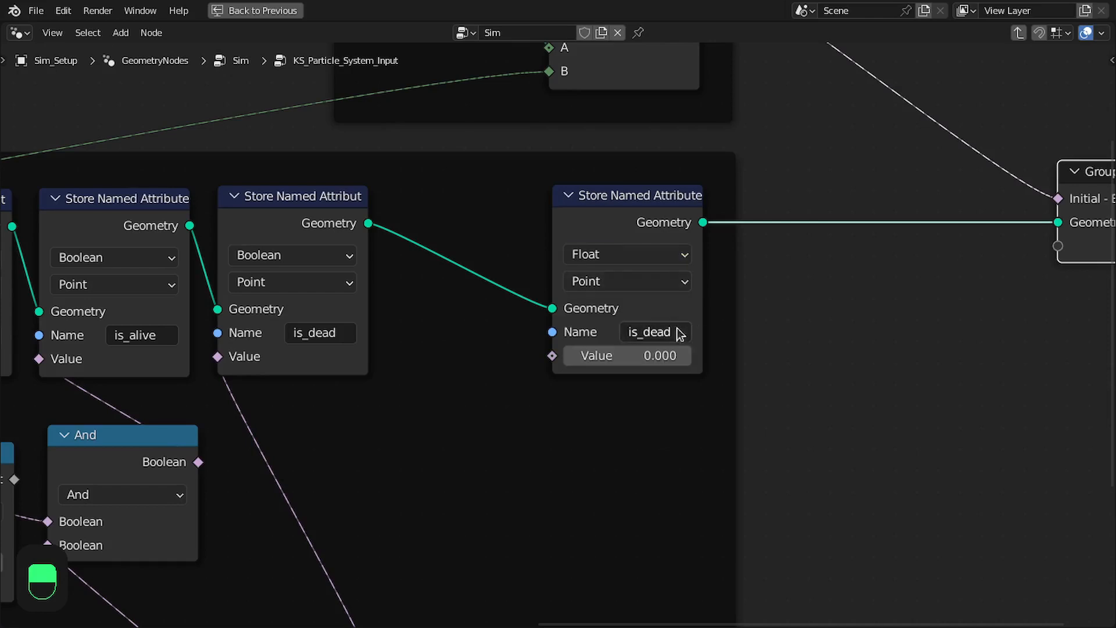
click(664, 330)
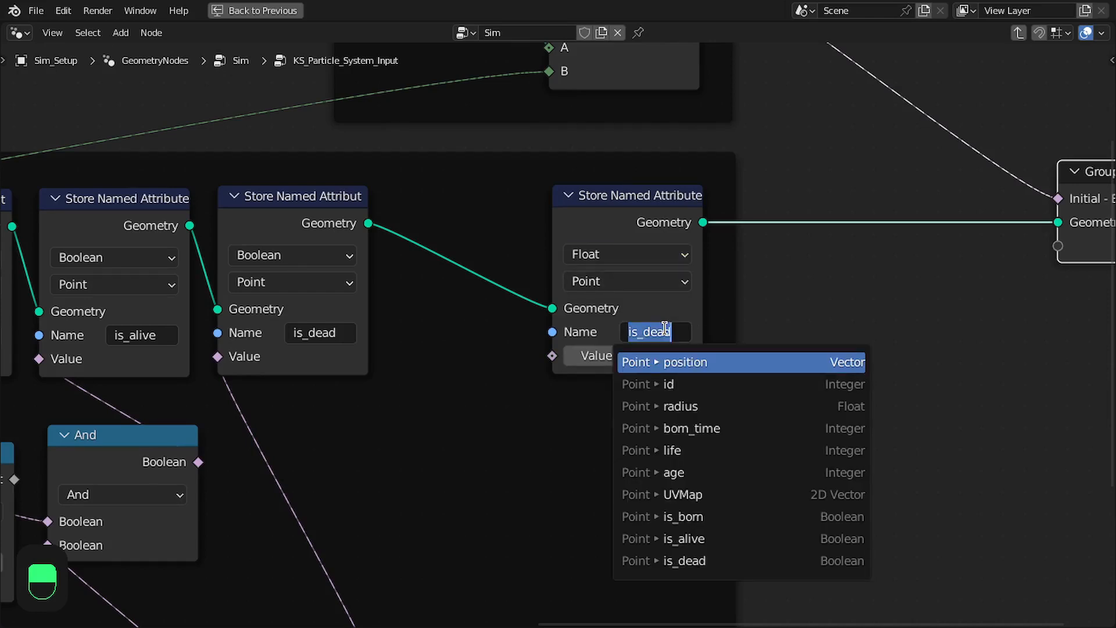
text(timew)
key(BackSpace)
text(_step)
key(Return)
scroll(662, 332, down, 1)
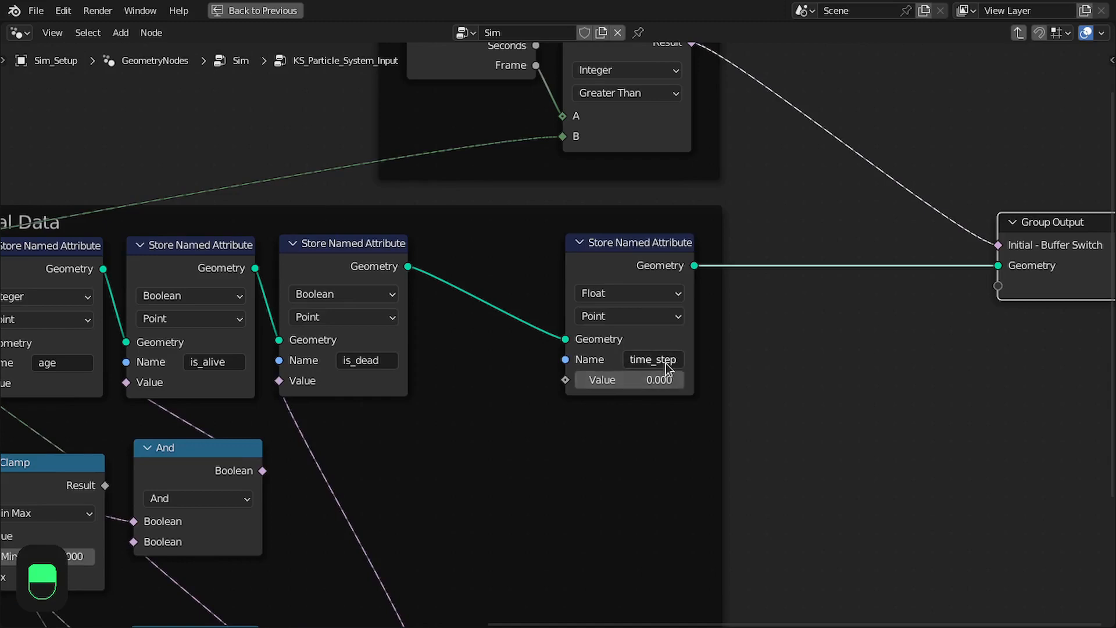
Check the node alongside the point spreadsheet, and set the time_step attribute's value to 0.1
scroll(666, 367, up, 2)
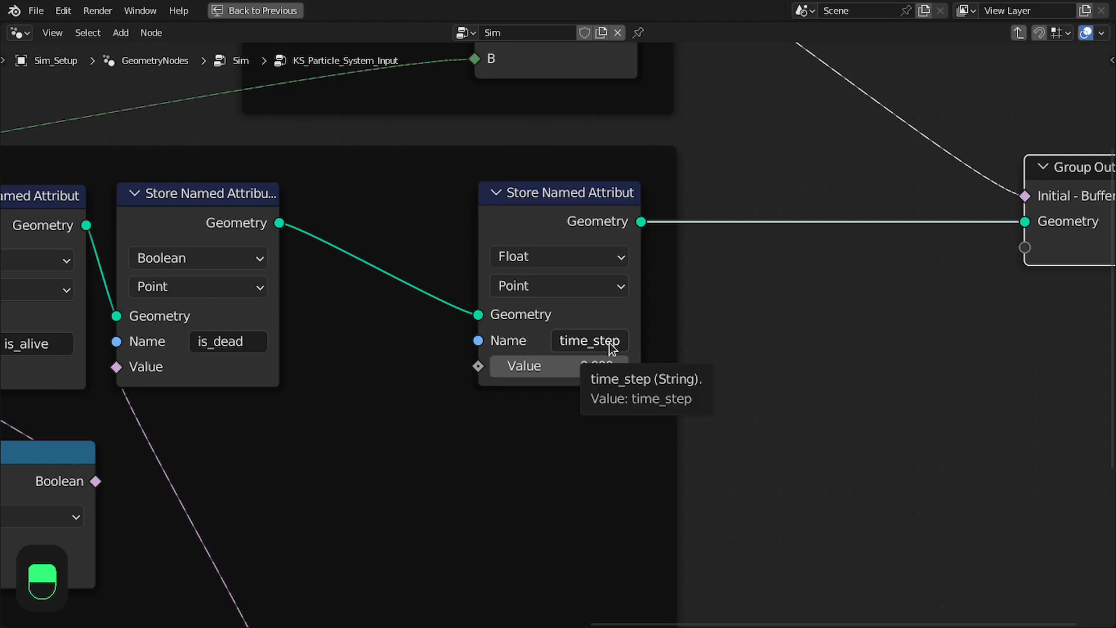
mouse_move(611, 312)
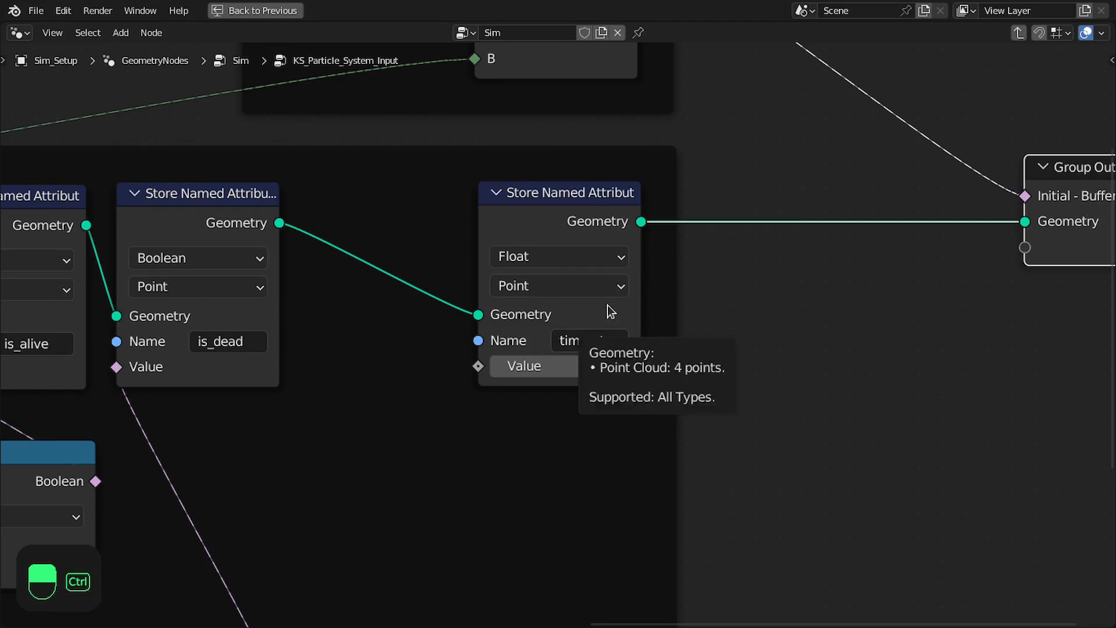
key(ctrl+space)
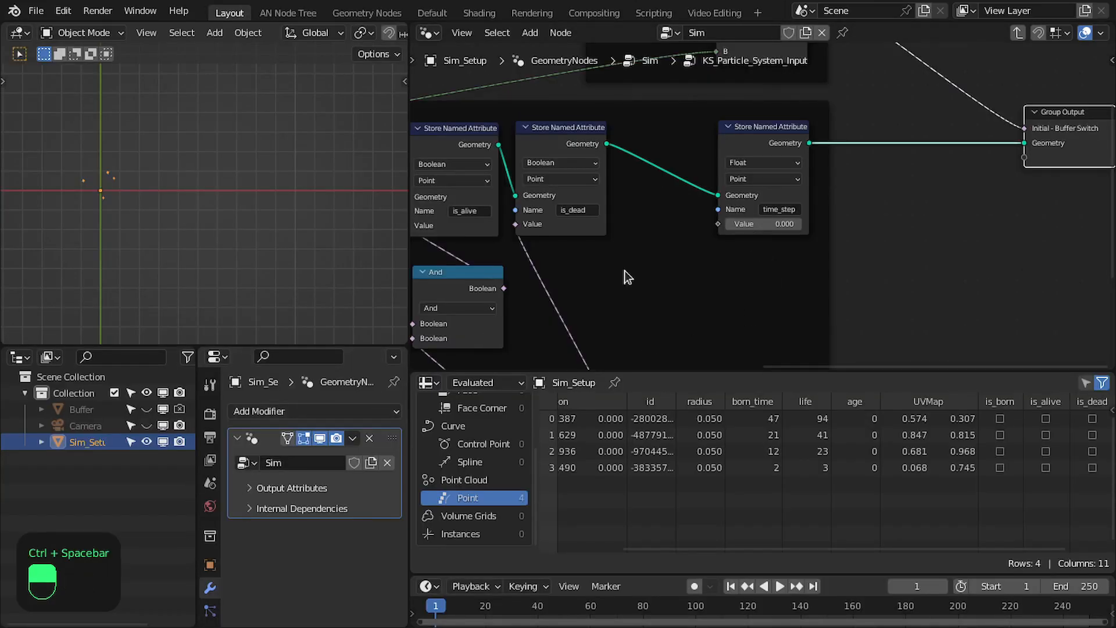
scroll(734, 334, up, 1)
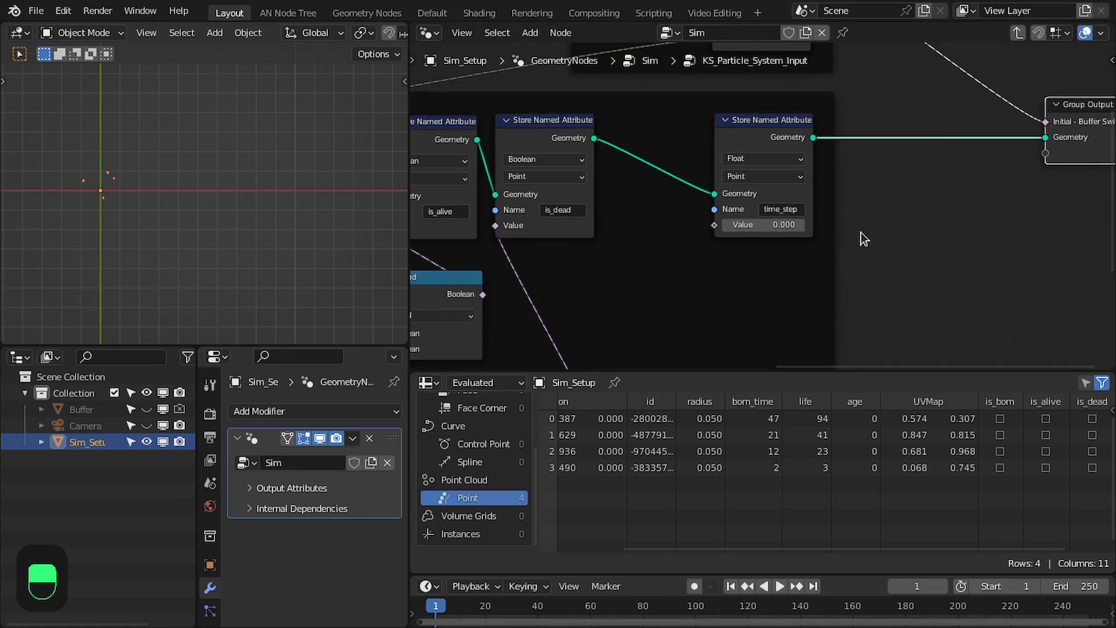
key(ctrl+space)
click(576, 300)
click(575, 301)
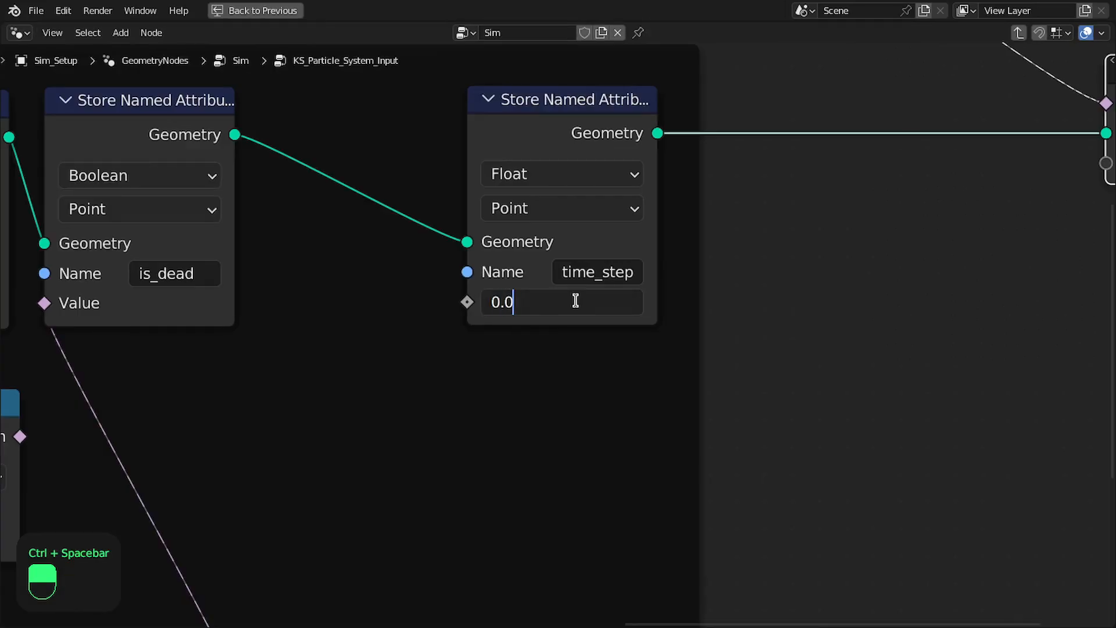
text(0.)
key(ctrl+a)
text(0.1)
key(Return)
scroll(680, 279, down, 5)
Duplicate the time_step Store Named Attribute node in front of Group Output, set its data type to Vector, and name the attribute velocity
middle_drag(681, 322, 460, 232)
click(460, 228)
key(shift+d)
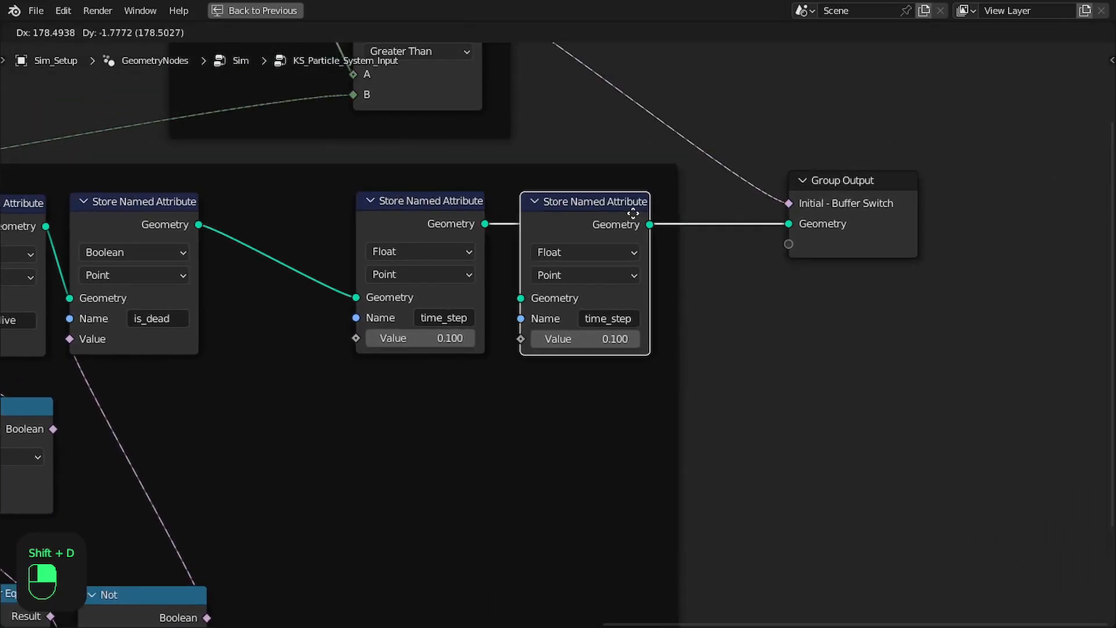
click(631, 210)
click(624, 252)
click(587, 309)
click(607, 317)
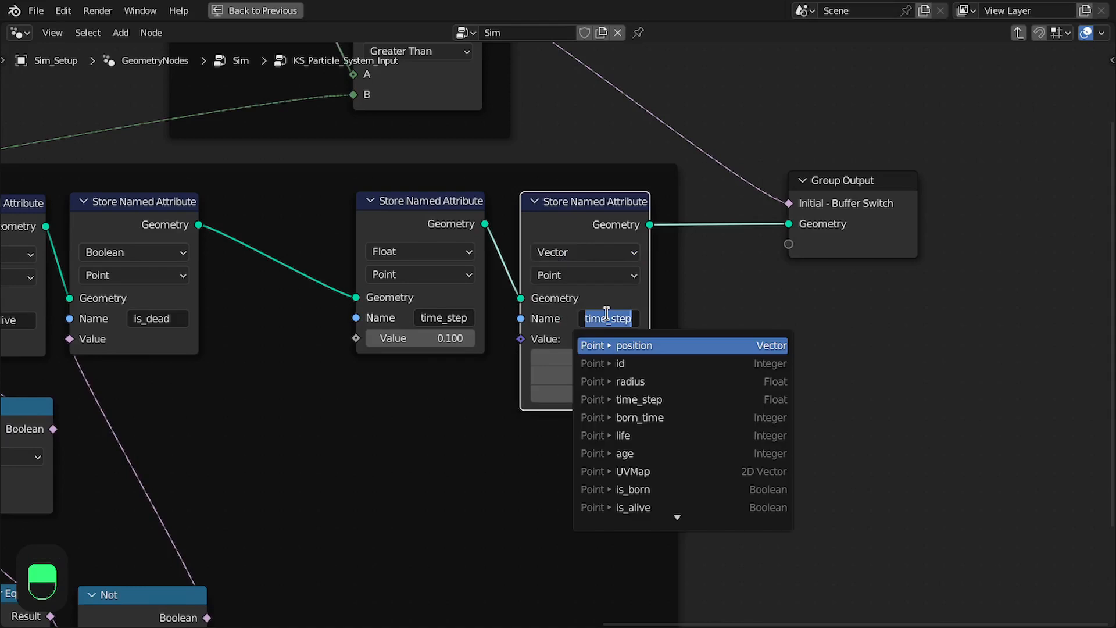
text(velocity)
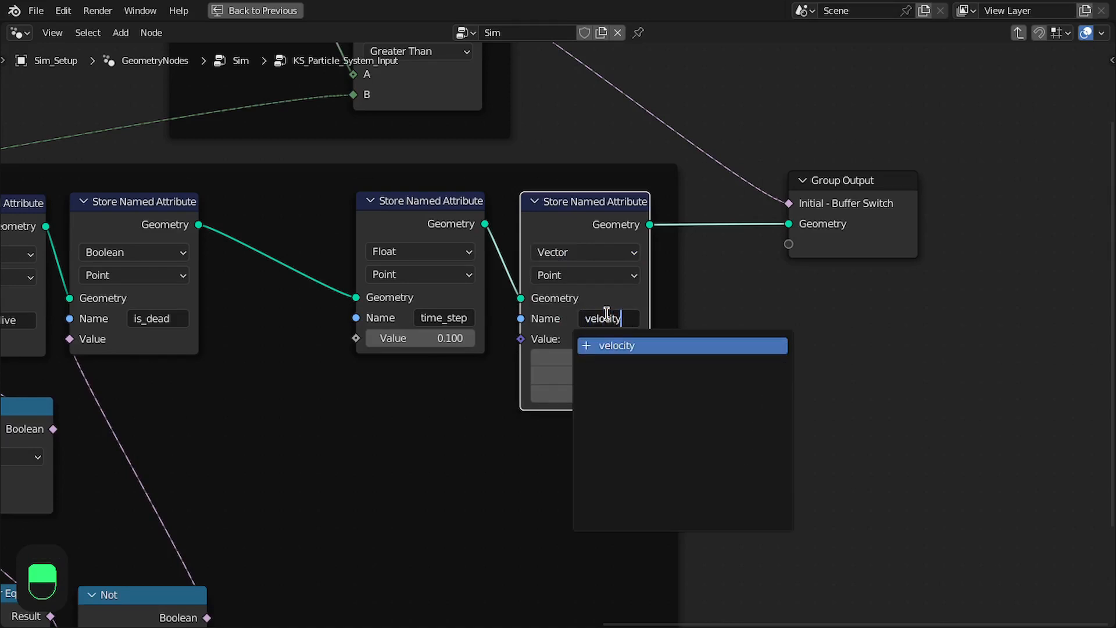
key(Return)
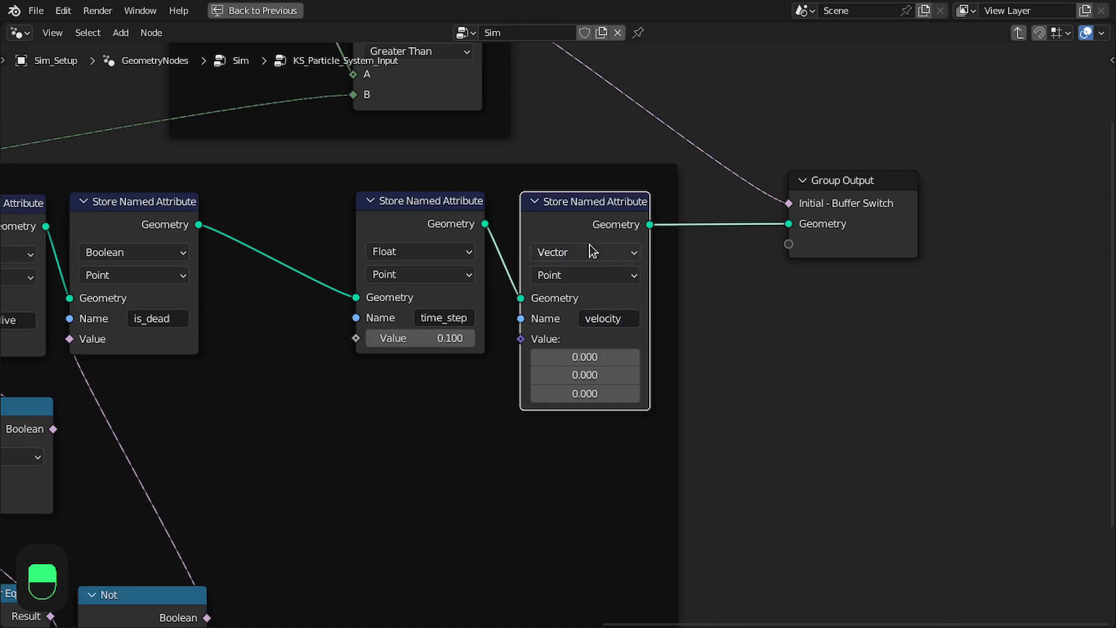
Insert a copy of the velocity node after it, shift Group Output away, and name the copy's attribute velocity_from_force
key(shift+d)
click(726, 225)
drag(868, 214, 1032, 214)
drag(693, 220, 716, 214)
click(776, 318)
click(792, 321)
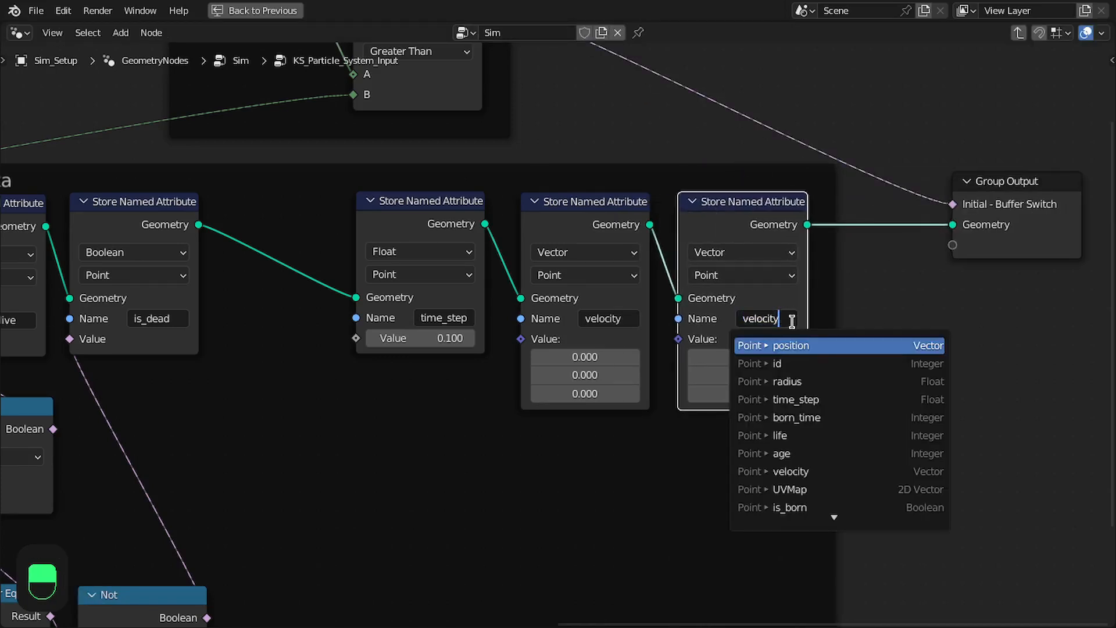
text(_from)
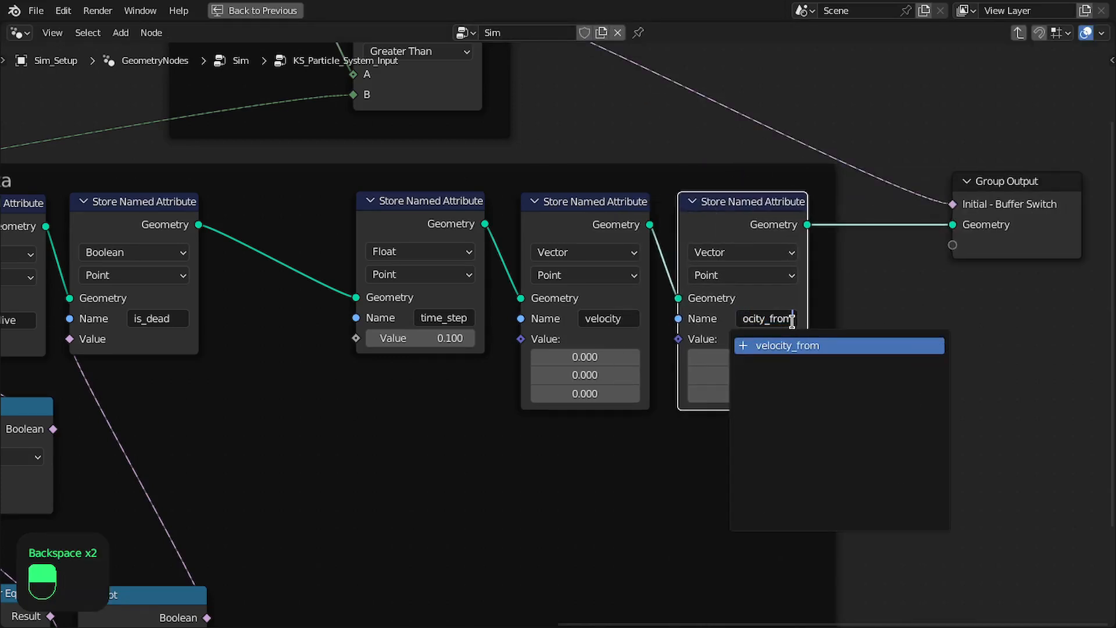
text(_force)
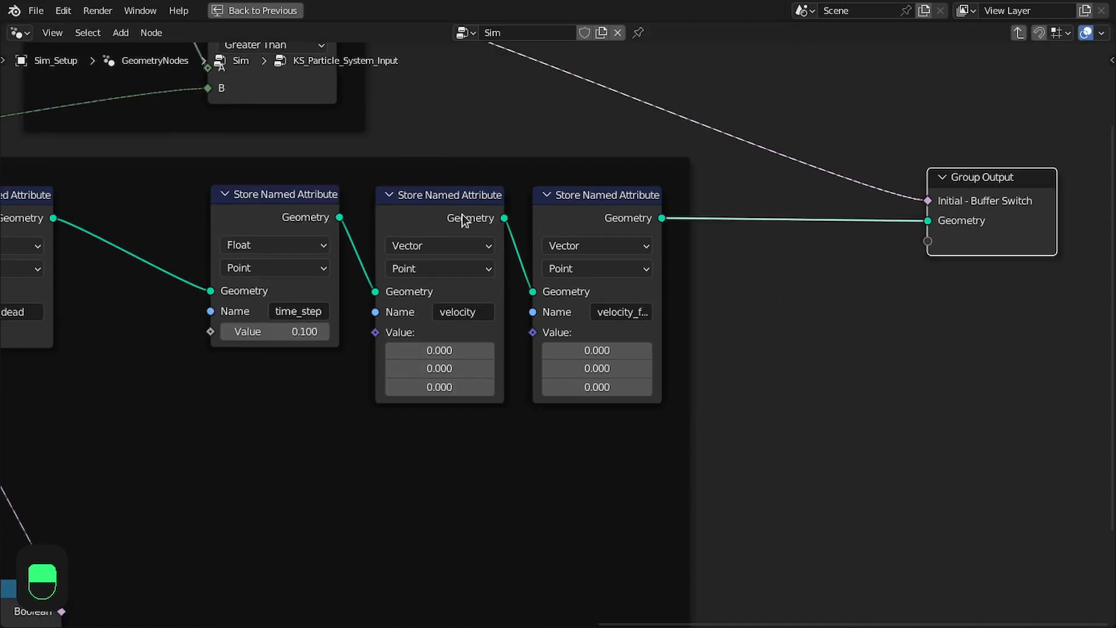
Duplicate the velocity node into the link after velocity_from_force, and name the copy's attribute rotation
click(464, 221)
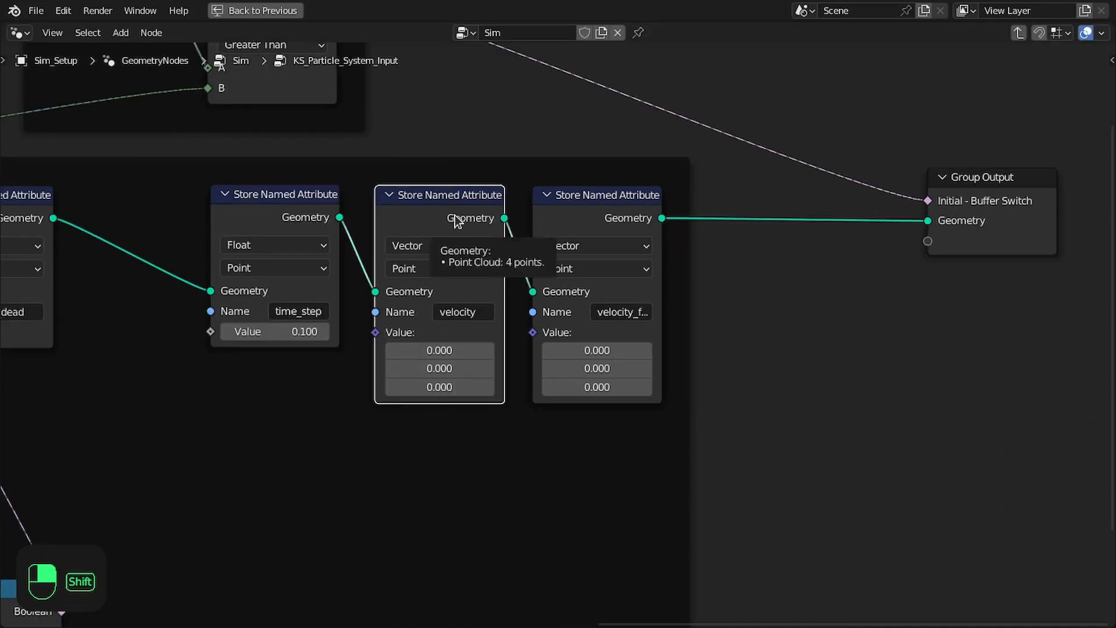
key(shift+d)
click(773, 220)
drag(773, 220, 769, 219)
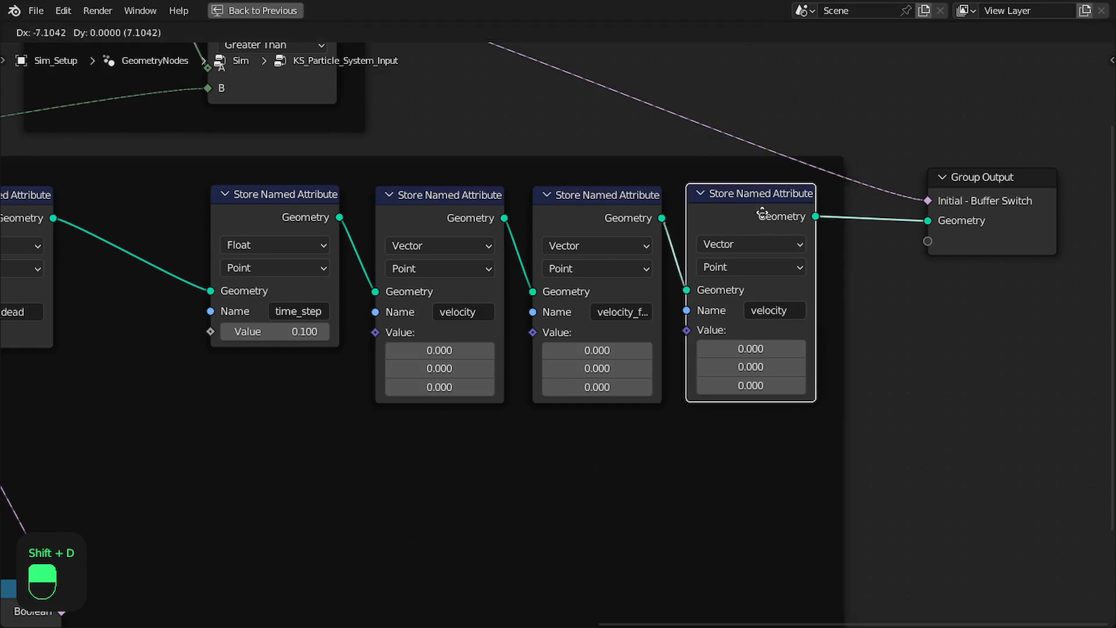
click(764, 311)
text(ro)
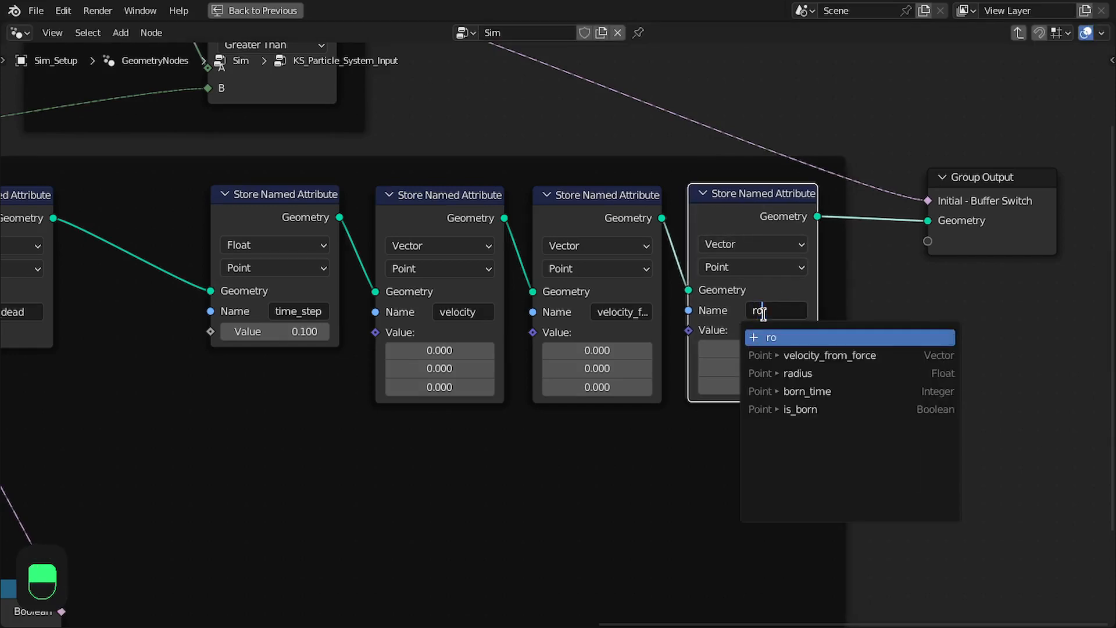
text(tatio)
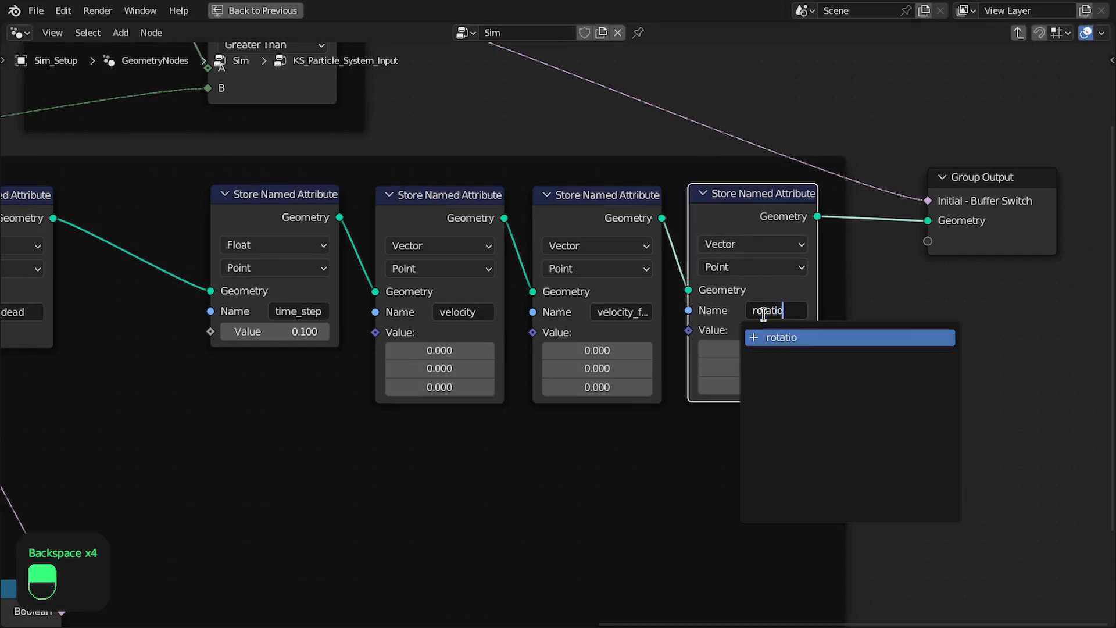
text(n)
key(Return)
Move the velocity, velocity_from_force and rotation nodes together away from time_step, and shift Group Output along
click(403, 203)
shift+click(547, 210)
shift+click(663, 208)
drag(663, 208, 921, 199)
middle_drag(984, 196, 854, 196)
drag(986, 198, 1056, 194)
middle_drag(537, 212, 833, 214)
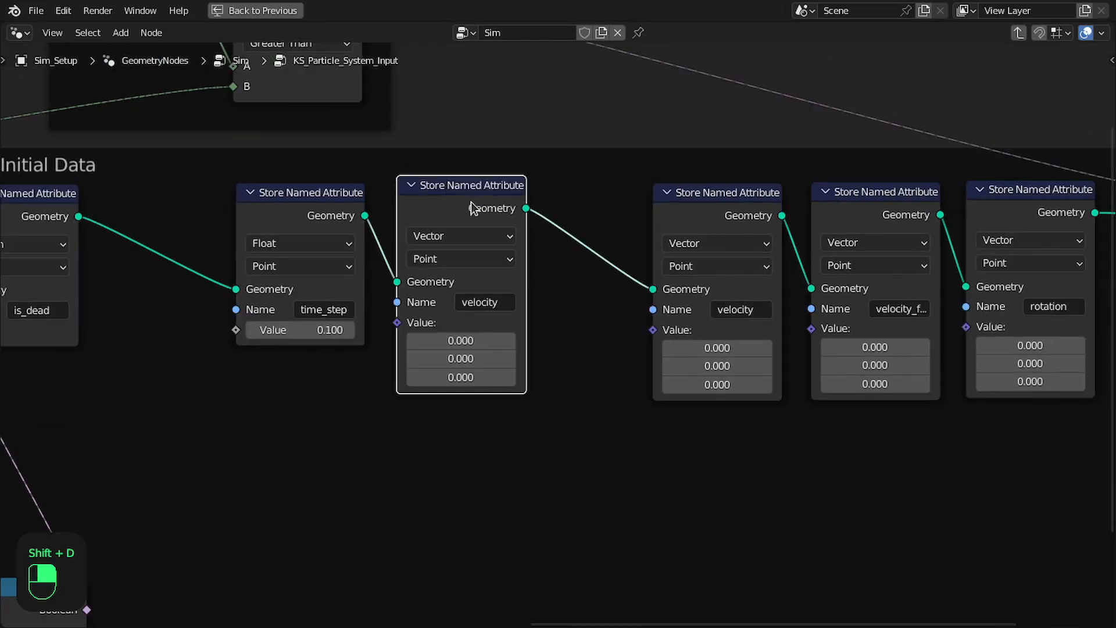
Insert two copies of the velocity Store Named Attribute node between the time_step and original velocity nodes
key(shift+d)
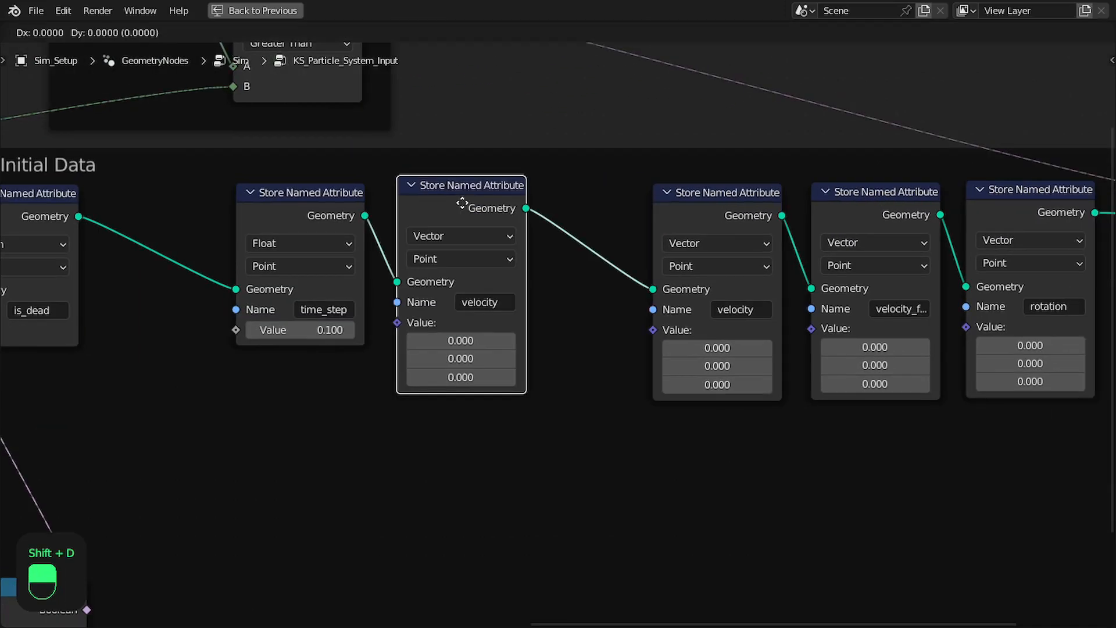
click(606, 203)
middle_drag(607, 202, 349, 192)
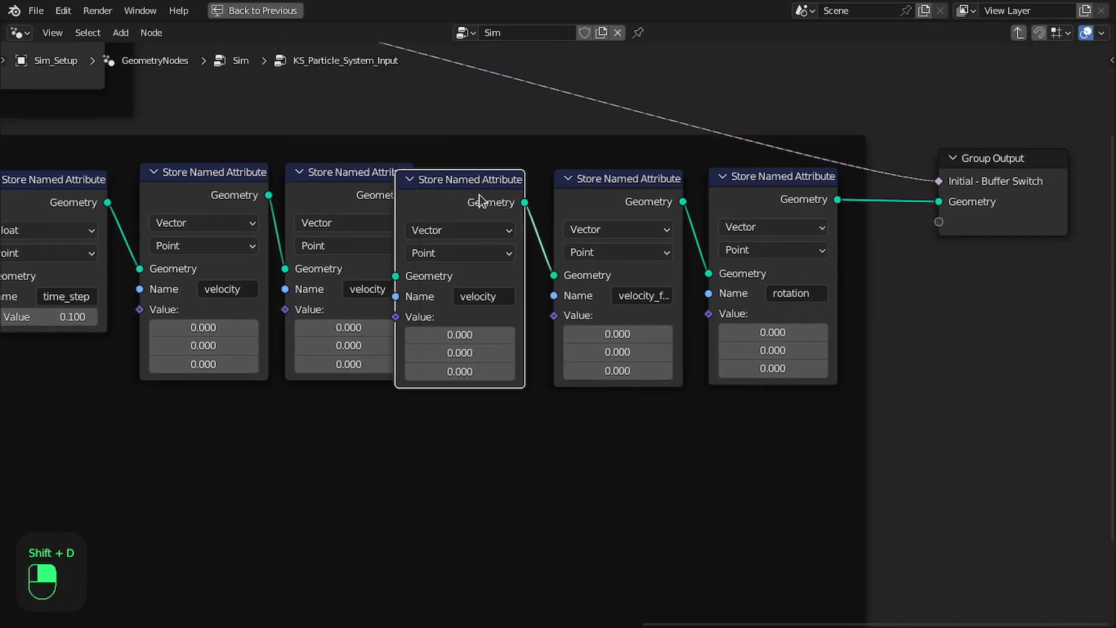
Separate the original velocity, velocity_from_force and rotation nodes from the two new copies, and reposition Group Output beyond them
click(479, 200)
shift+click(628, 201)
shift+click(770, 200)
drag(768, 195, 885, 191)
drag(1058, 184, 1114, 188)
middle_drag(908, 198, 811, 182)
drag(987, 185, 1036, 159)
scroll(673, 189, down, 2)
middle_drag(673, 188, 816, 213)
middle_drag(449, 219, 476, 227)
scroll(582, 261, up, 2)
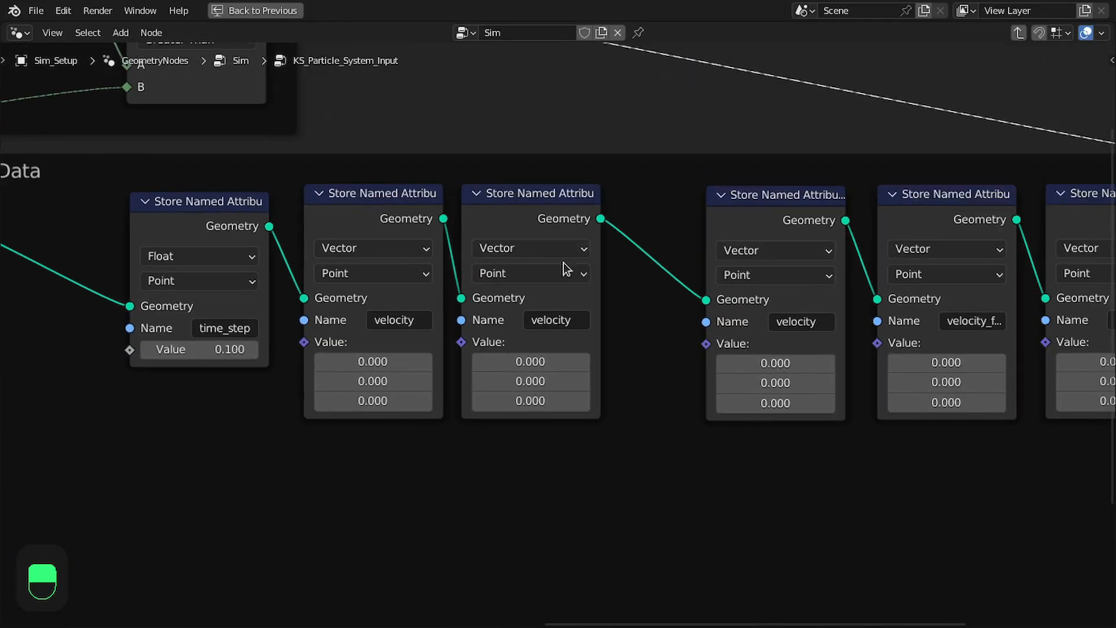
Space out the two copied velocity nodes next to time_step, and set both of their data types to Float
click(431, 197)
shift+click(515, 204)
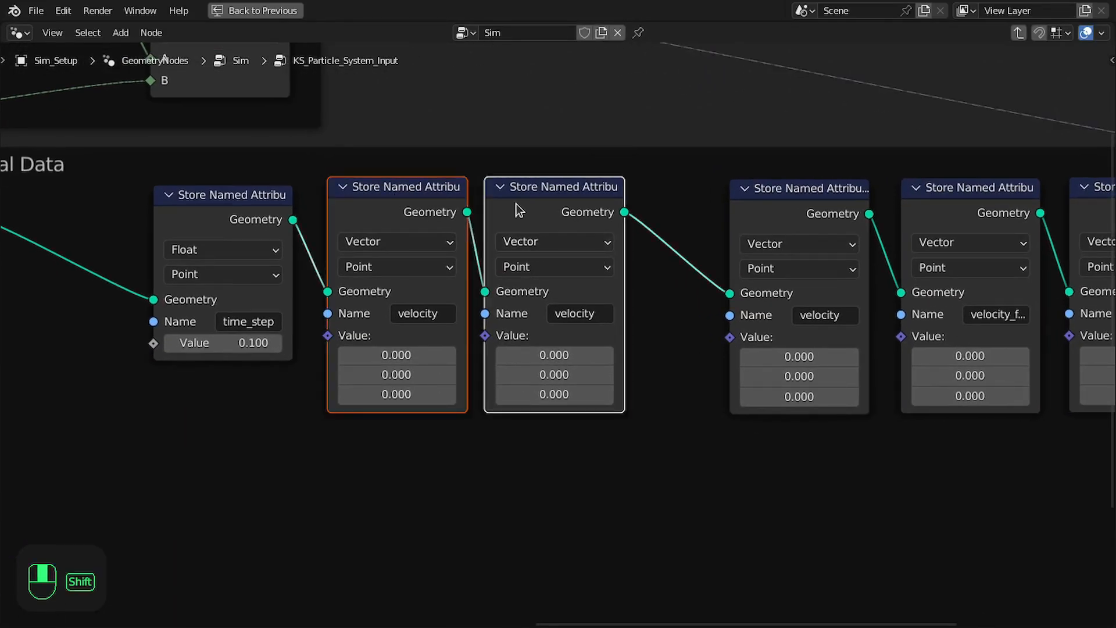
drag(534, 201, 529, 203)
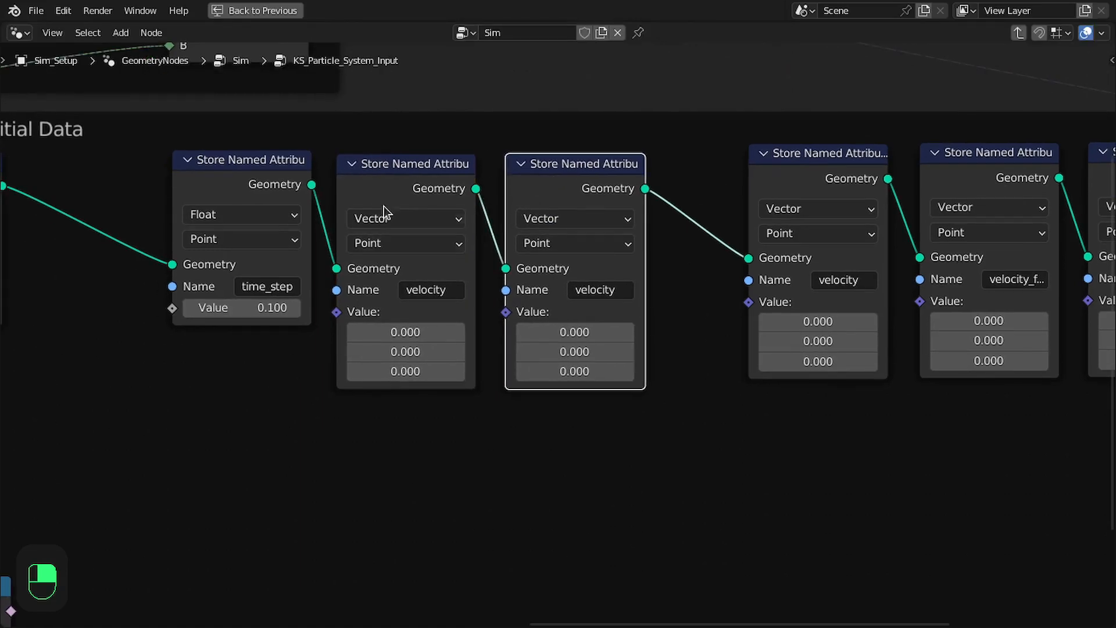
click(383, 220)
click(370, 240)
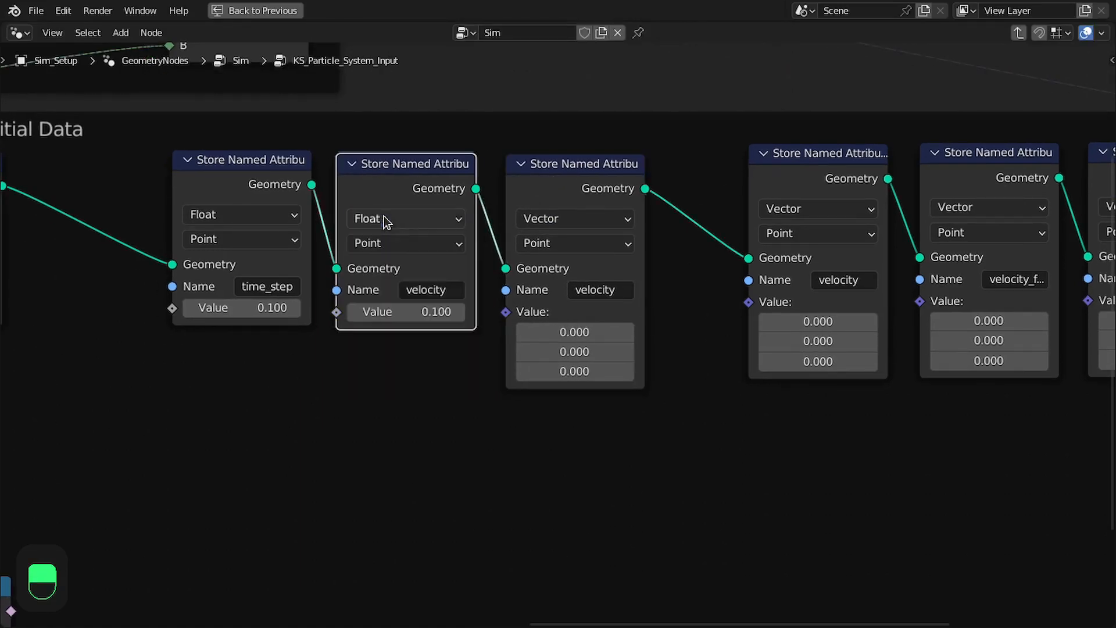
click(535, 223)
click(538, 239)
ctrl+scroll(553, 222, left, 2)
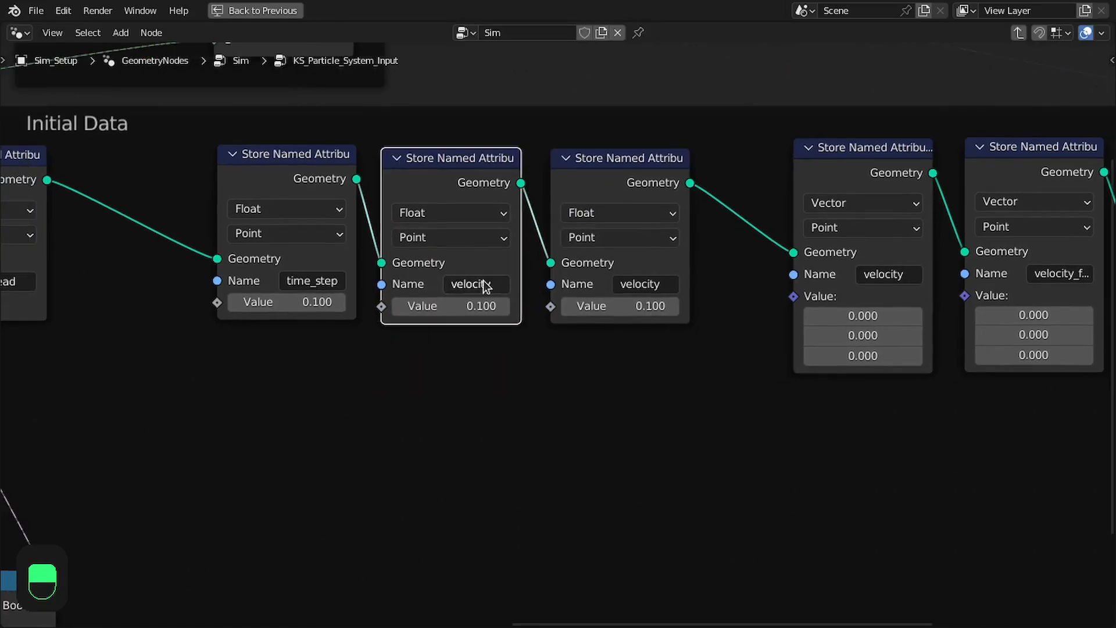
Name the first Float copy's attribute size and set its value to 1
click(436, 289)
text(size)
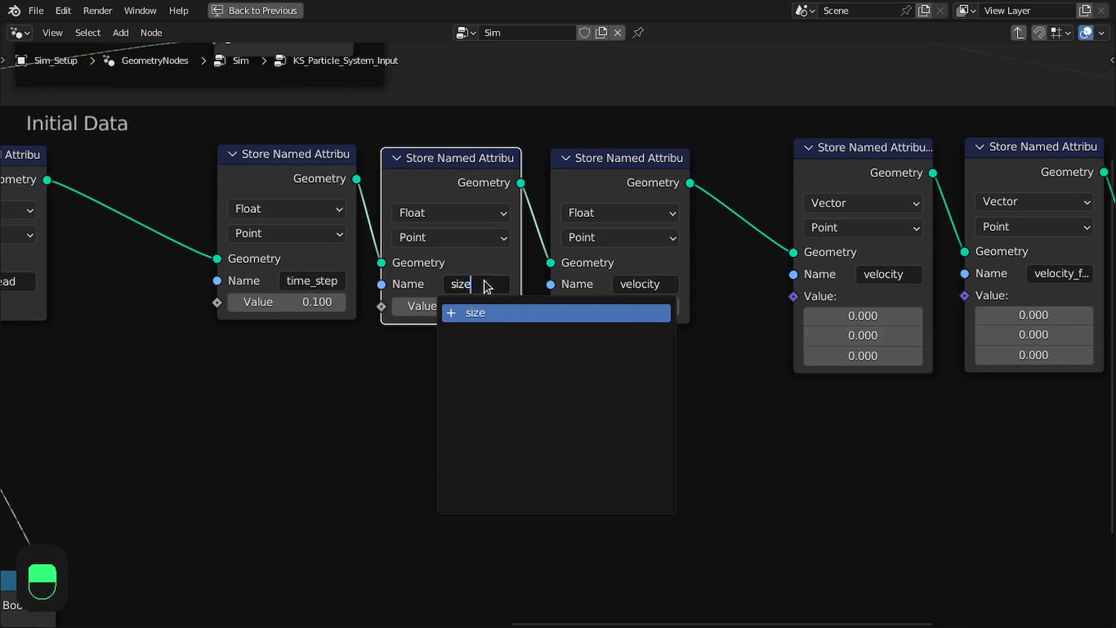
key(Return)
click(475, 307)
text(1)
key(Return)
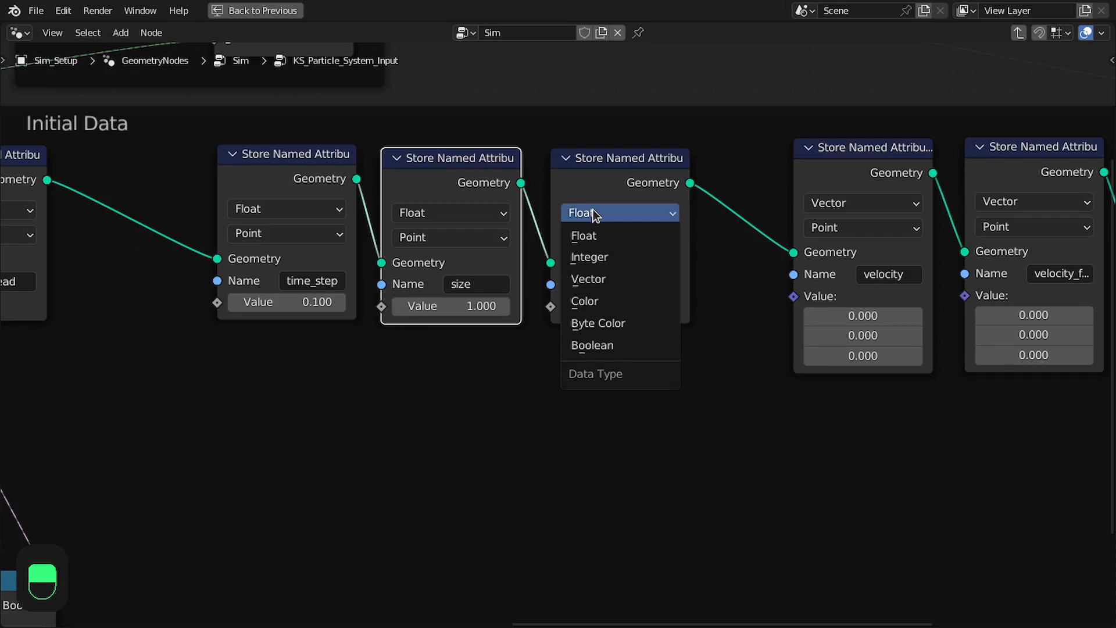
Keep the second copy as Float, name its attribute mass, and set its value to 1
click(594, 214)
click(636, 283)
text(mass)
key(Return)
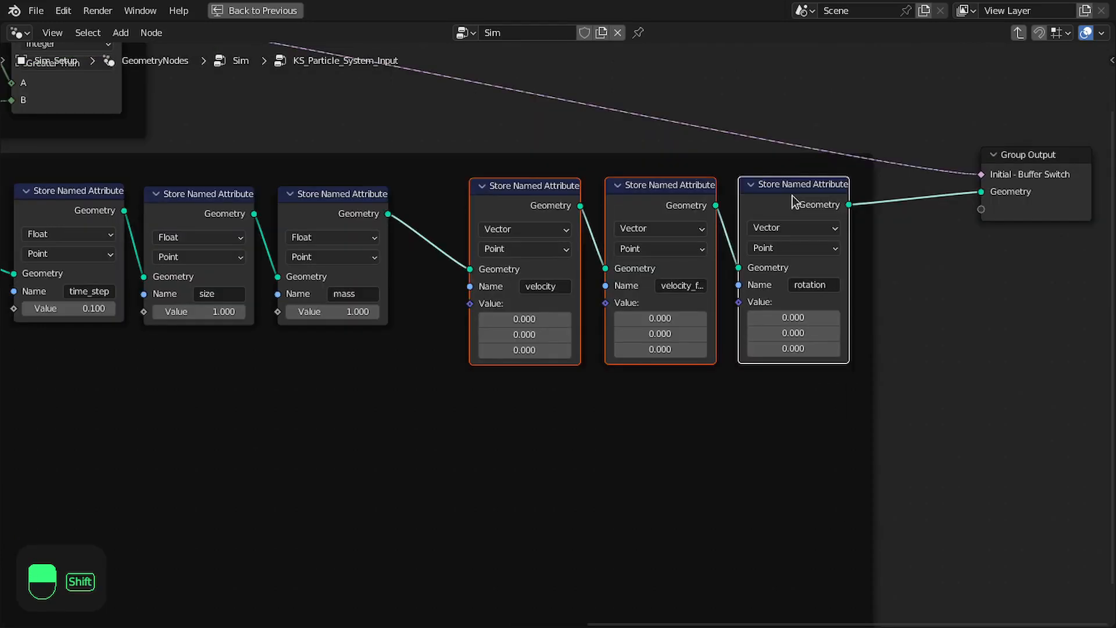
drag(800, 198, 861, 208)
click(860, 207)
Duplicate the mass node into the link before velocity, set its data type to Color, and name the attribute color
click(351, 200)
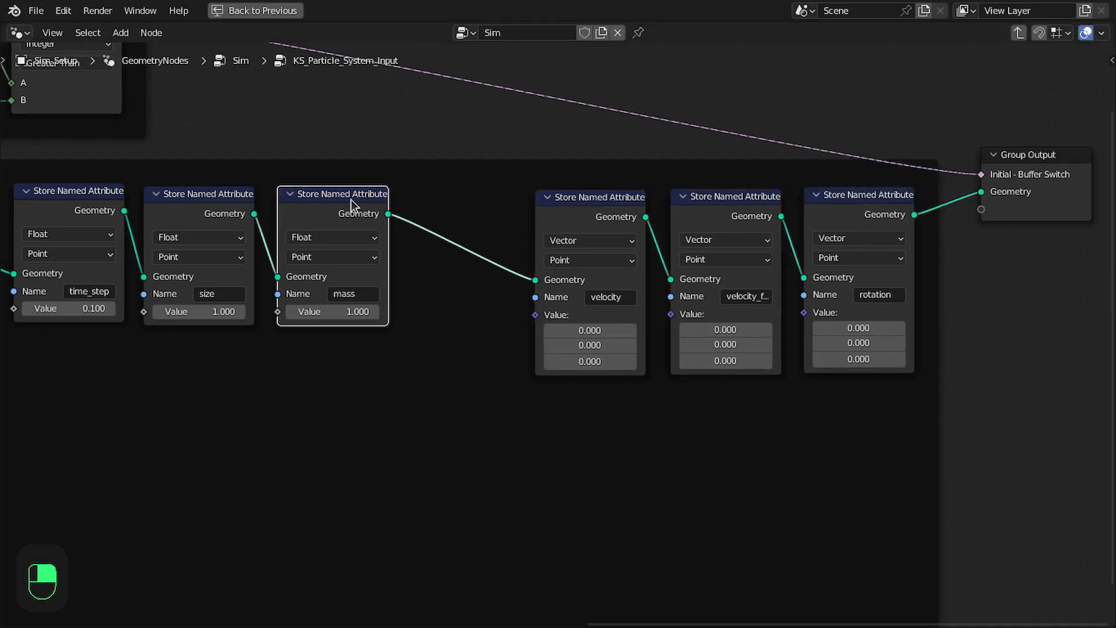
key(shift+d)
click(587, 225)
click(578, 249)
click(539, 317)
click(587, 304)
text(color)
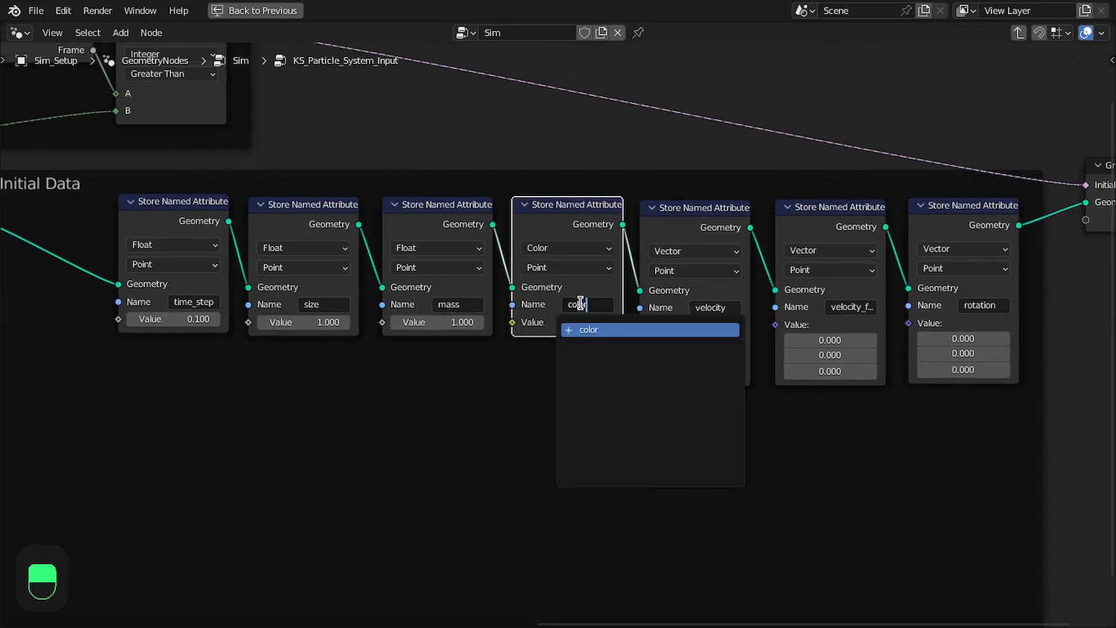
Duplicate the Group Input node and place the copy directly beneath the time_step node
middle_drag(700, 271, 588, 273)
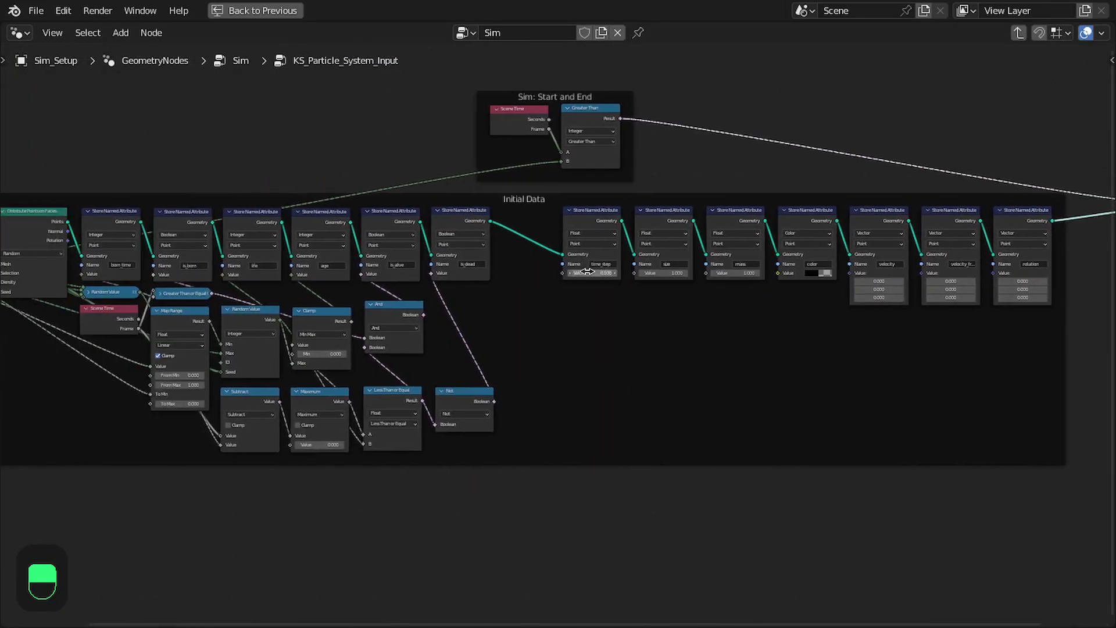
drag(616, 177, 1032, 180)
middle_drag(546, 187, 814, 189)
shift+click(207, 242)
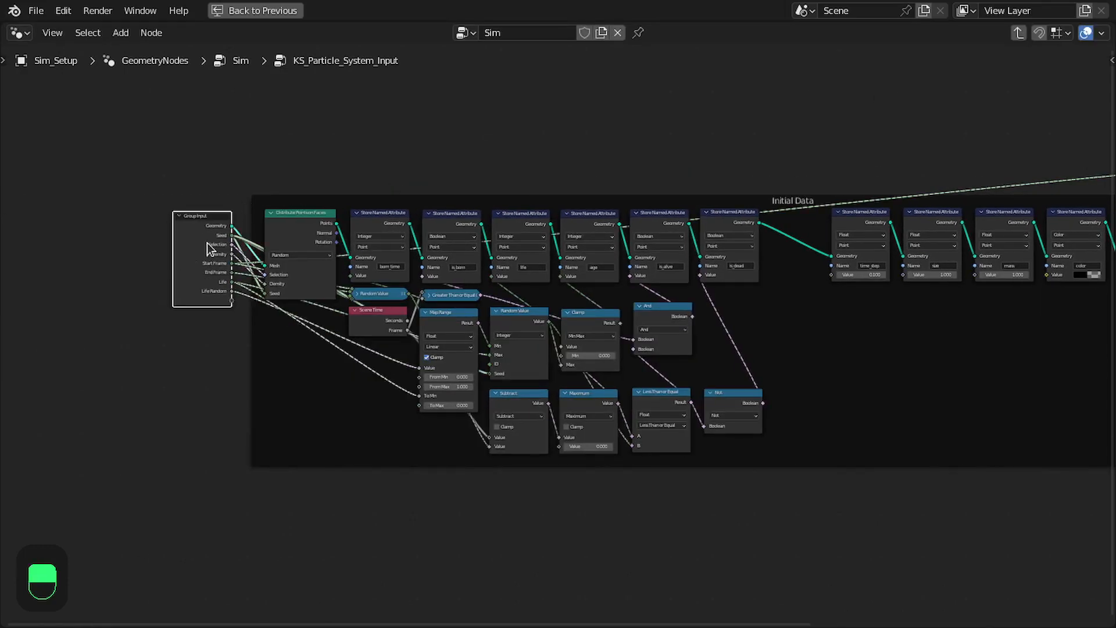
key(shift+d)
scroll(580, 368, up, 3)
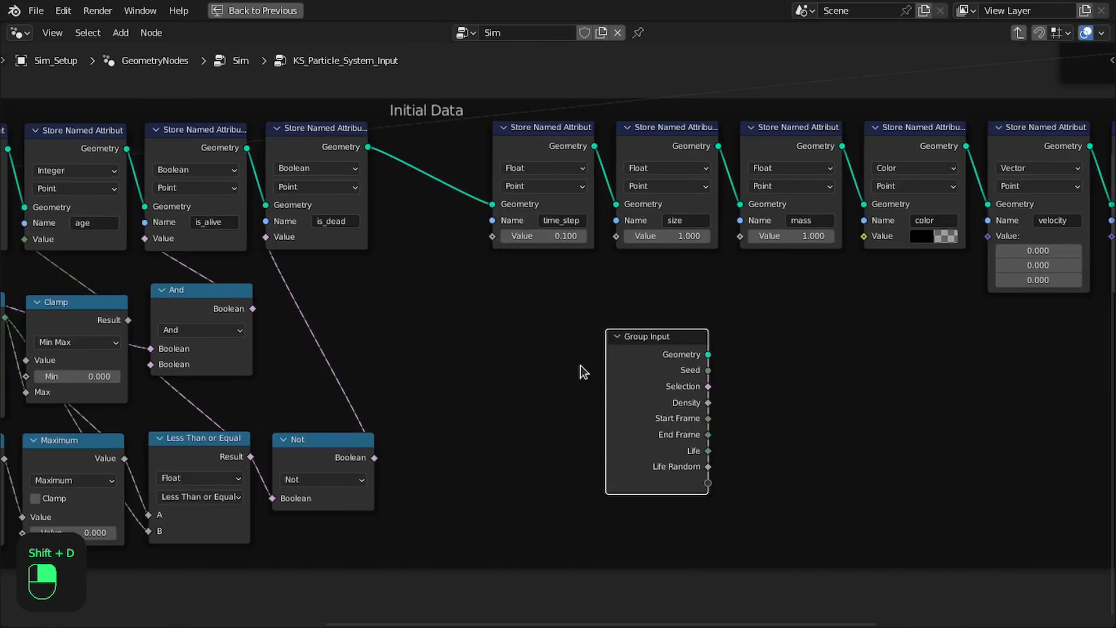
click(549, 300)
scroll(550, 300, up, 3)
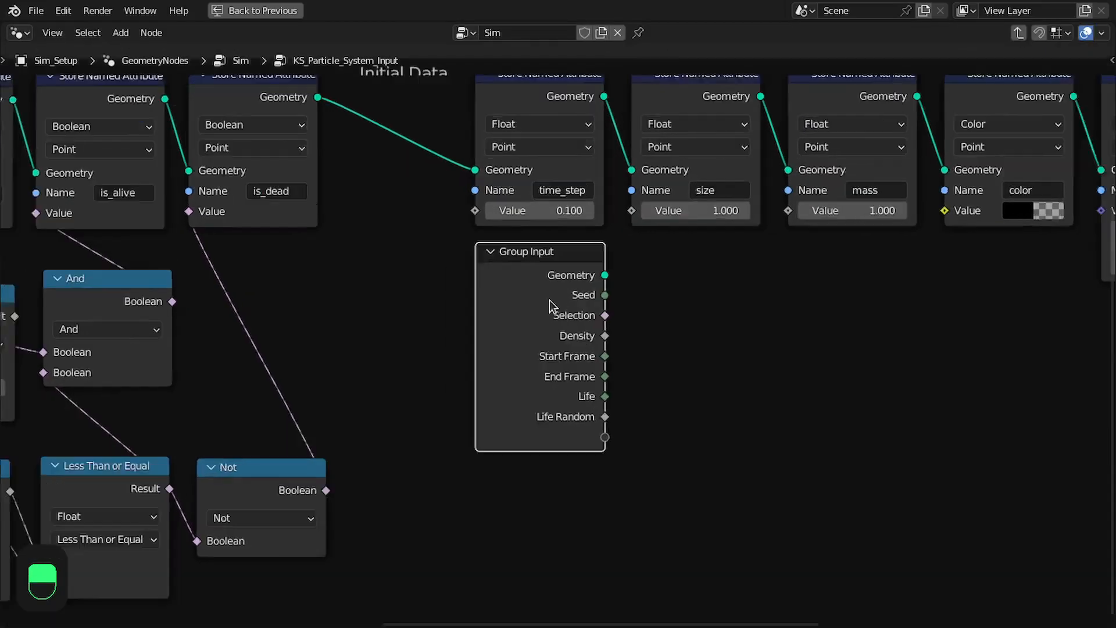
scroll(424, 320, down, 1)
mouse_move(424, 320)
middle_down()
mouse_move(376, 326)
mouse_move(381, 342)
mouse_move(494, 307)
mouse_move(375, 320)
mouse_move(402, 314)
middle_up()
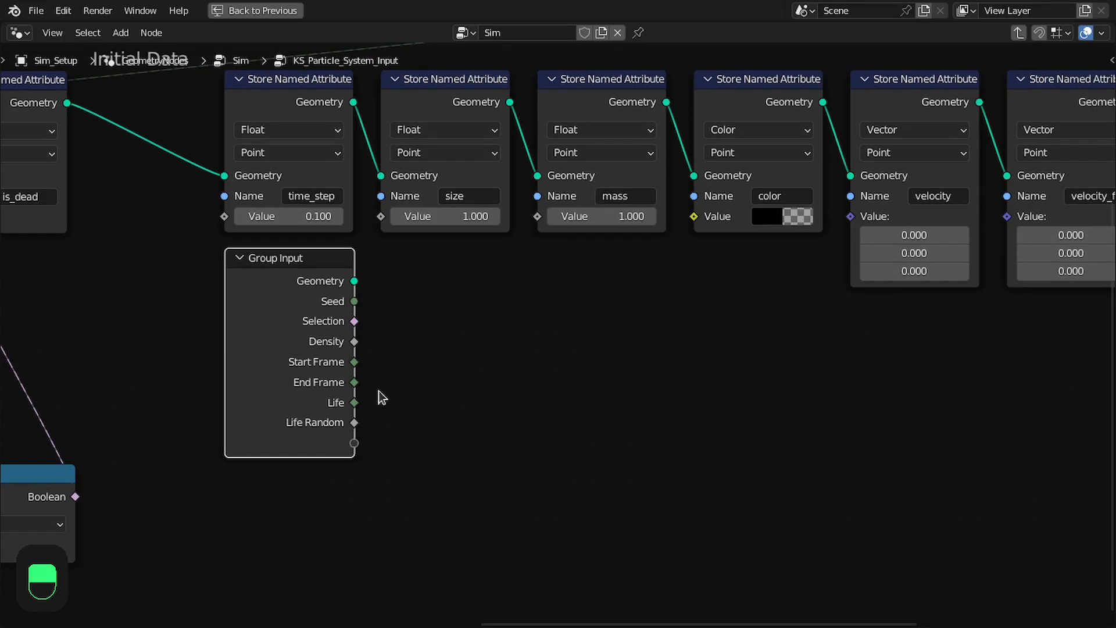
Expose the size, mass, color, velocity and rotation values as new group inputs by linking them from the duplicated Group Input
drag(354, 443, 380, 217)
drag(354, 464, 537, 216)
drag(354, 482, 691, 214)
middle_drag(638, 262, 602, 187)
scroll(351, 309, down, 1)
middle_drag(334, 369, 253, 396)
drag(275, 420, 699, 175)
middle_drag(551, 263, 352, 258)
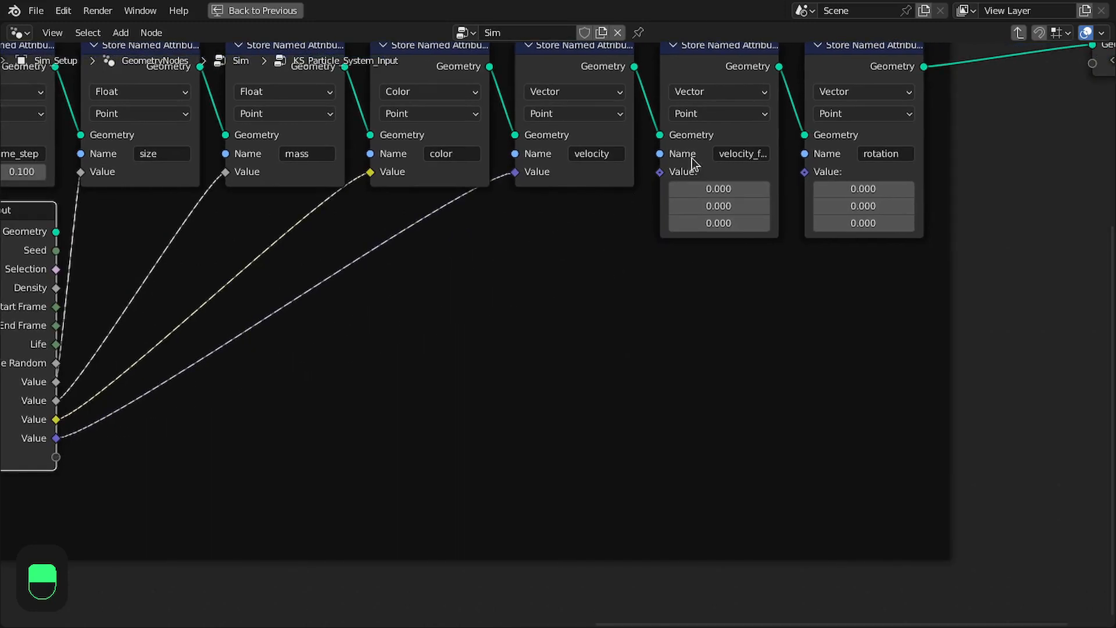
drag(57, 459, 805, 176)
Review the Initial Data node chain from the stored vector attributes back to the original Group Input
scroll(724, 231, down, 1)
middle_drag(436, 286, 677, 258)
scroll(320, 309, up, 1)
middle_drag(471, 275, 166, 351)
middle_drag(237, 343, 630, 298)
scroll(361, 292, down, 1)
middle_drag(354, 292, 734, 337)
middle_drag(386, 273, 790, 305)
scroll(564, 266, up, 1)
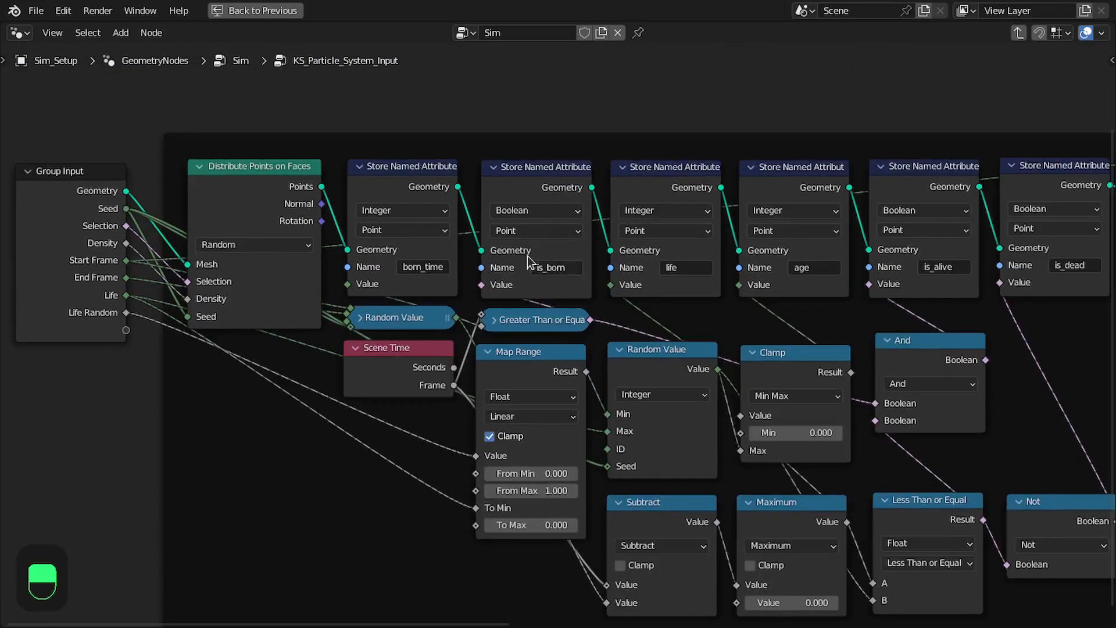
Add a Vector Math Scale node beside the duplicated Group Input
drag(326, 202, 875, 386)
text(sca)
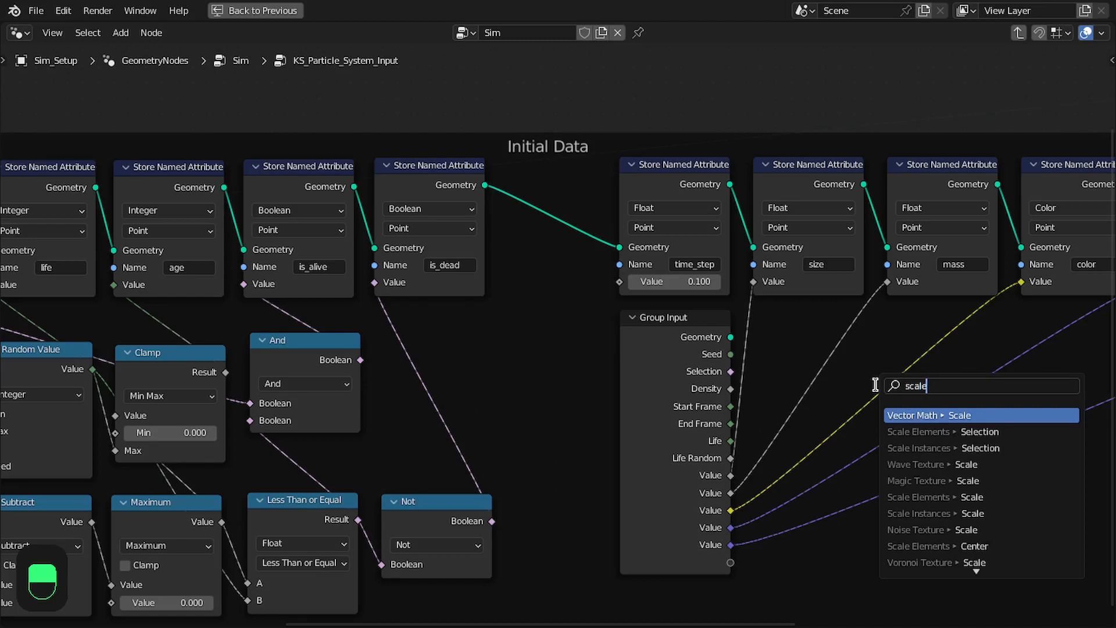
text(le)
key(Return)
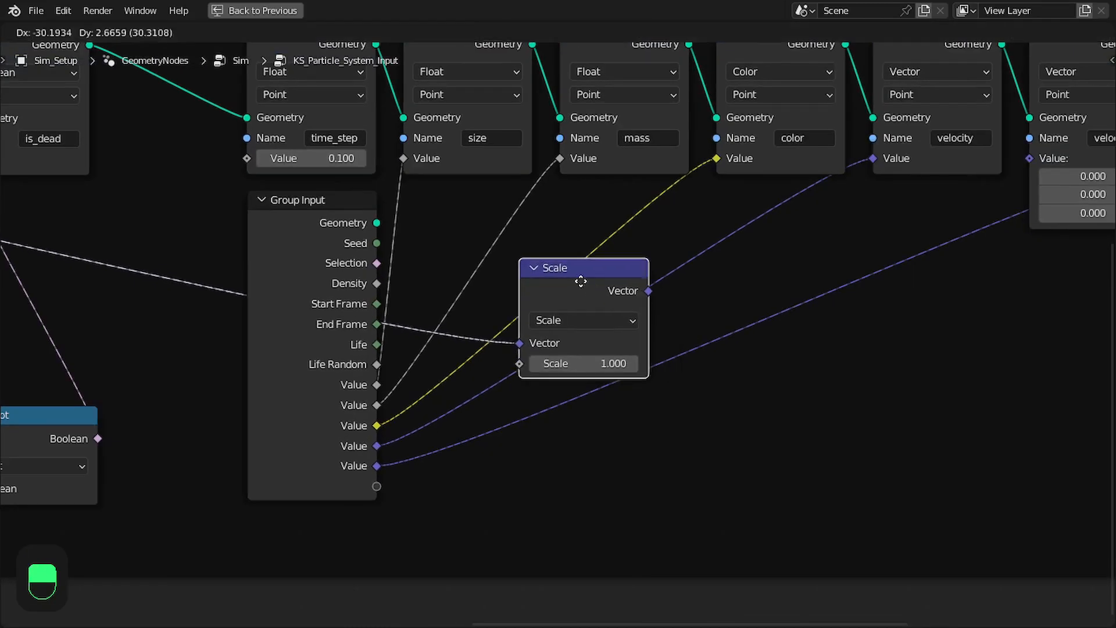
click(492, 271)
scroll(531, 340, down, 1)
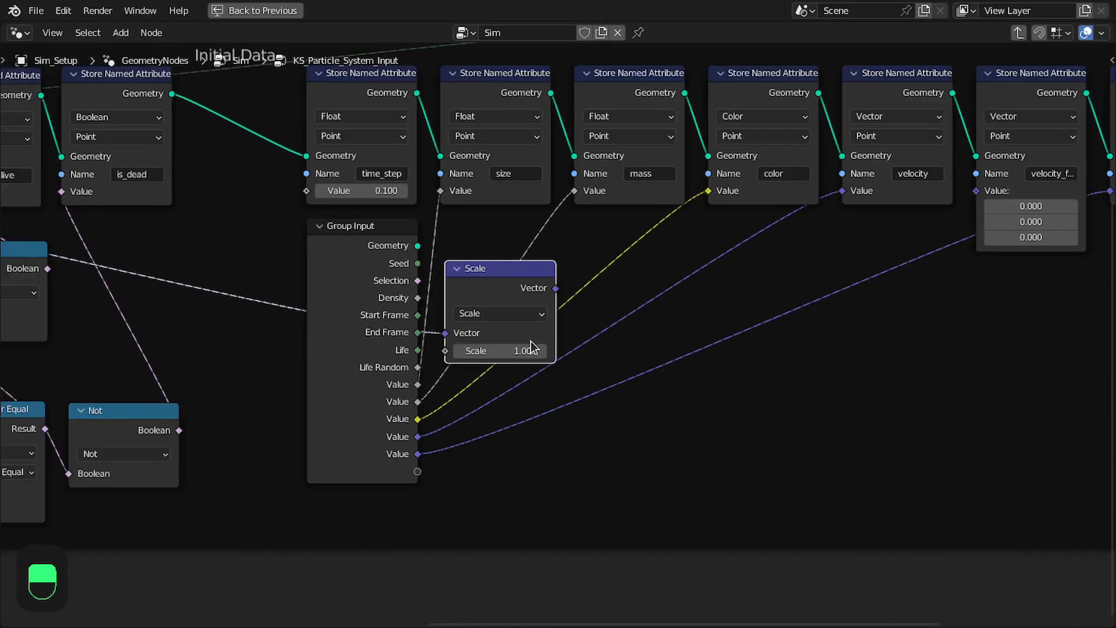
Add a Vector Math Add node that sums the Scale result and the velocity group input, feeding the velocity attribute's value
key(n)
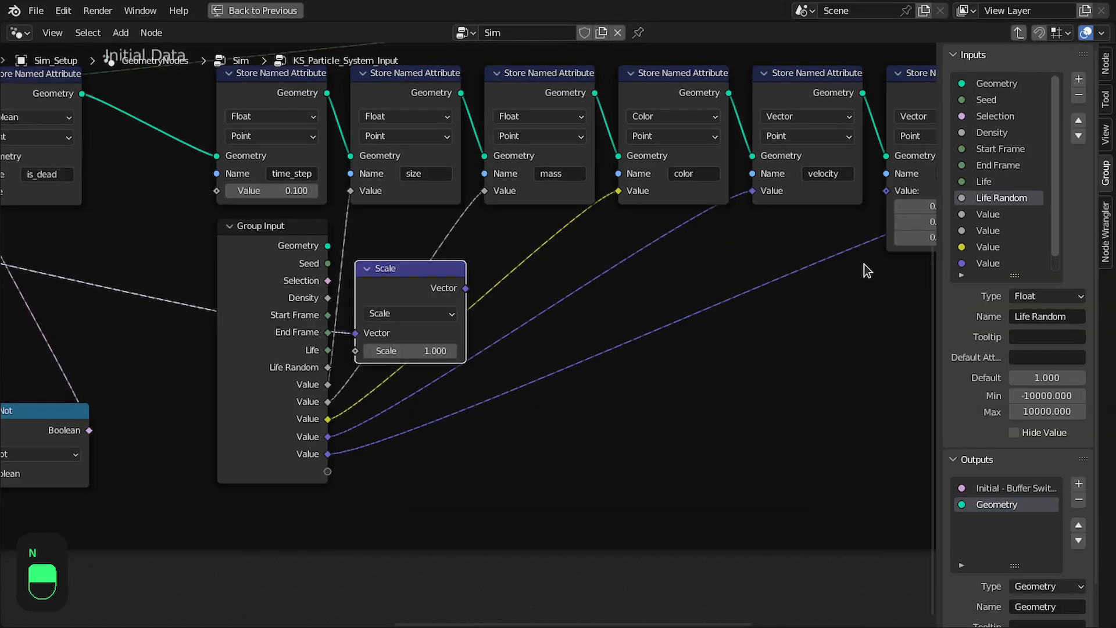
key(n)
key(shift+a)
text(add)
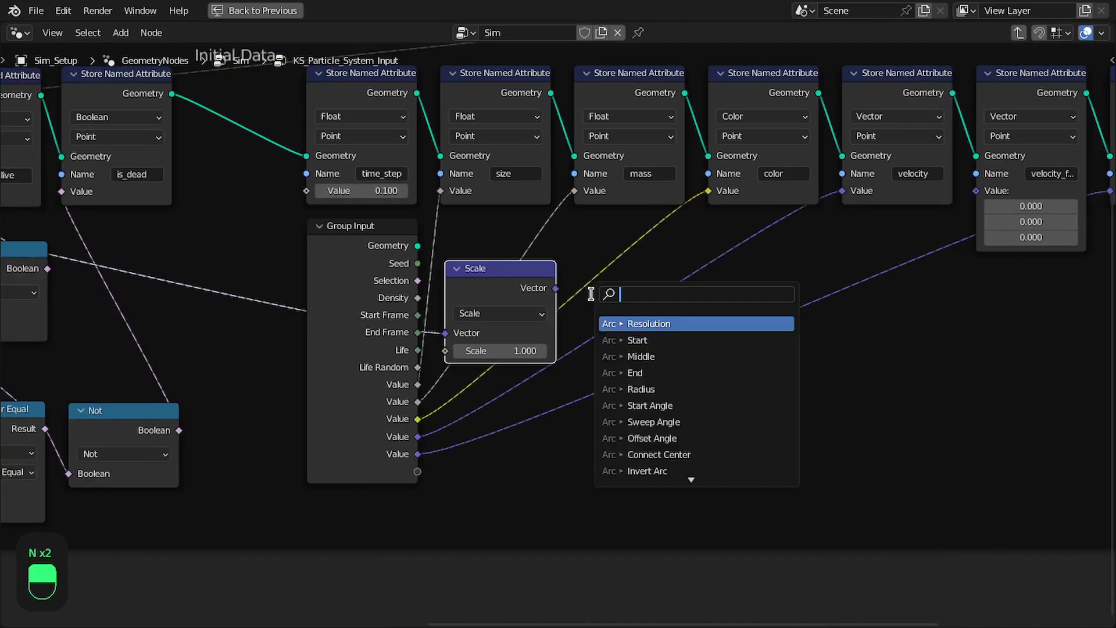
key(Return)
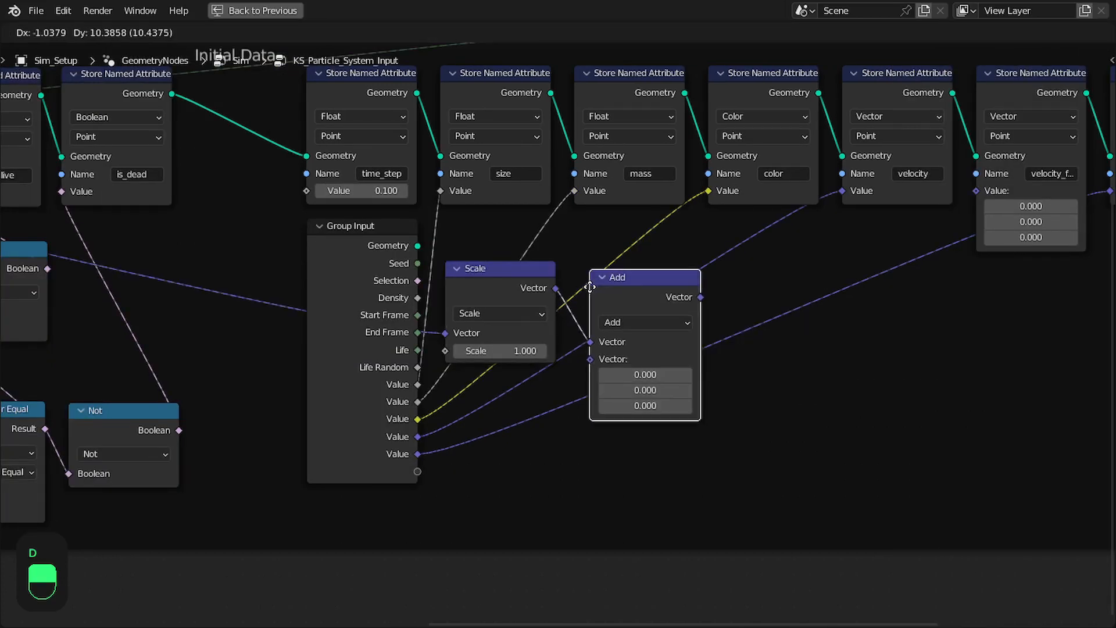
click(579, 269)
drag(418, 437, 577, 341)
drag(688, 279, 840, 197)
mouse_move(640, 276)
mouse_down()
mouse_move(626, 274)
mouse_move(637, 283)
mouse_up()
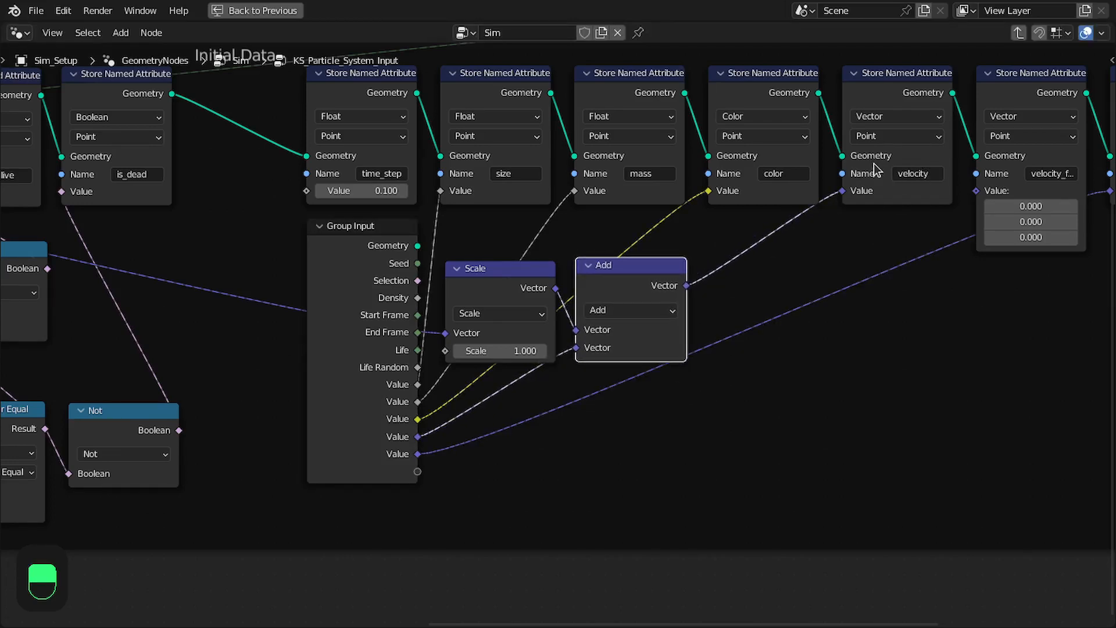
Expose the Scale node's factor as a group input and order it directly above the rotation input
middle_drag(873, 161, 745, 195)
click(365, 308)
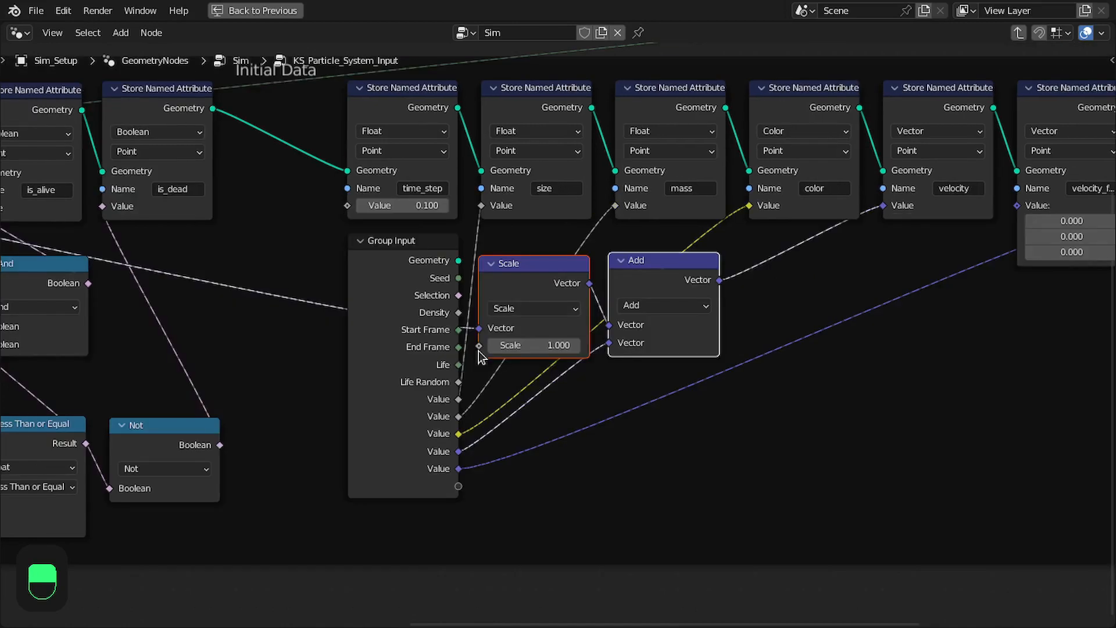
drag(478, 346, 458, 486)
middle_drag(481, 434, 449, 401)
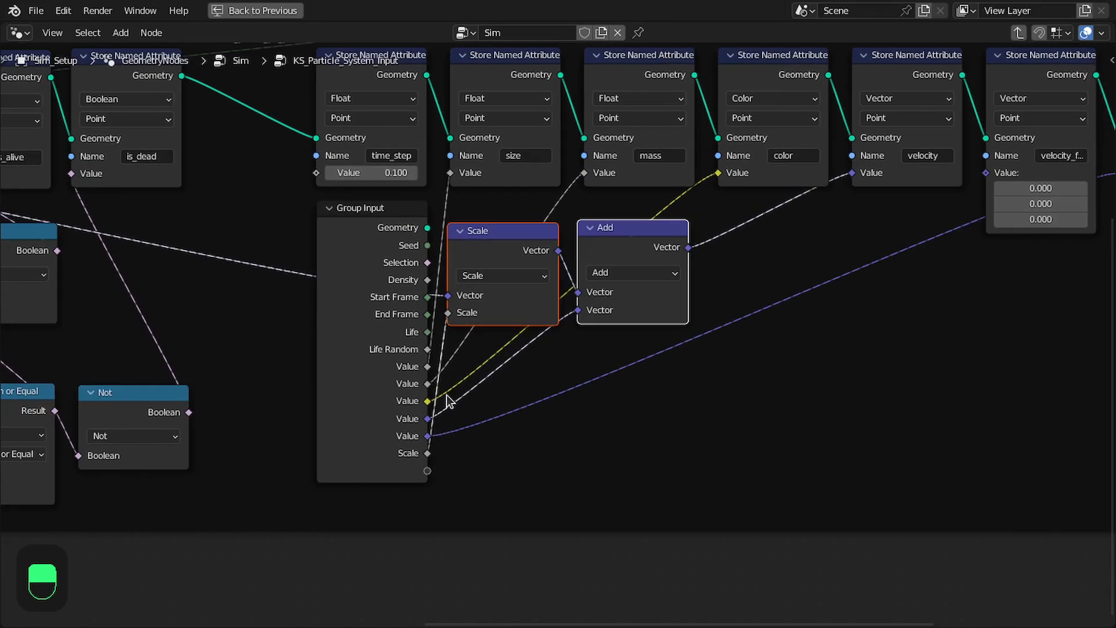
key(n)
scroll(1017, 241, down, 2)
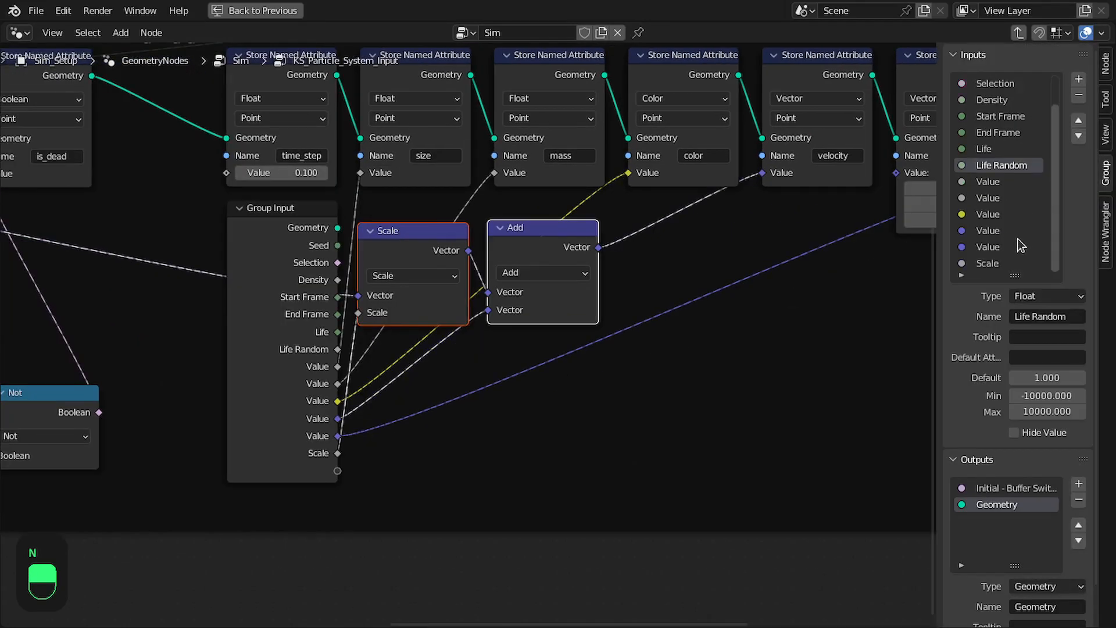
click(991, 263)
click(1078, 119)
Expose the time_step attribute's value as a new group input from the duplicated Group Input
scroll(731, 289, down, 3)
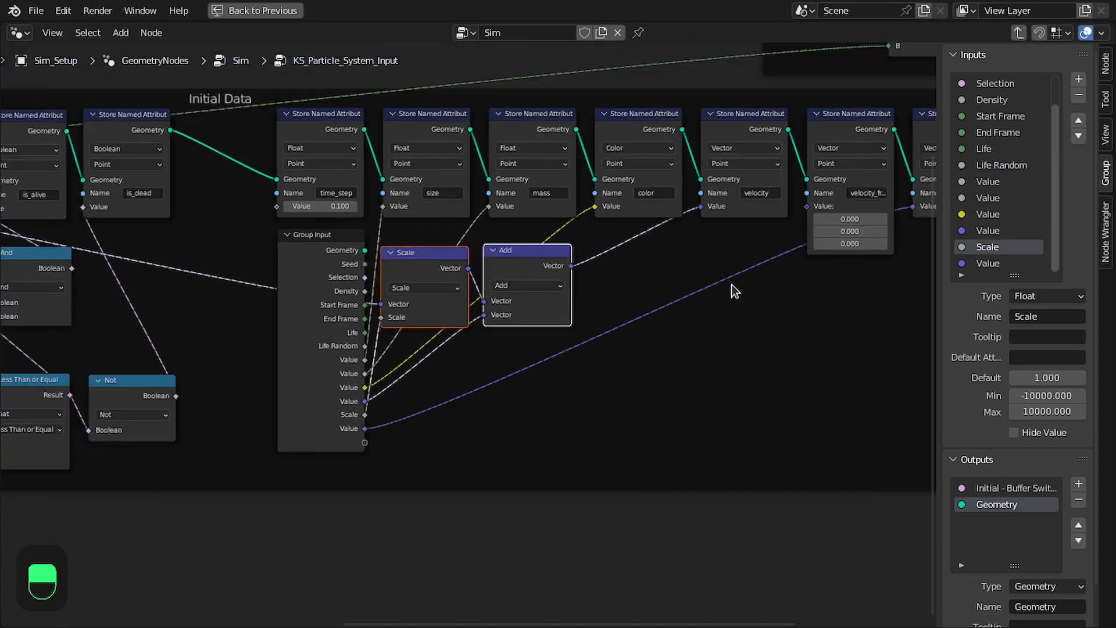
drag(229, 226, 322, 463)
middle_drag(284, 231, 346, 231)
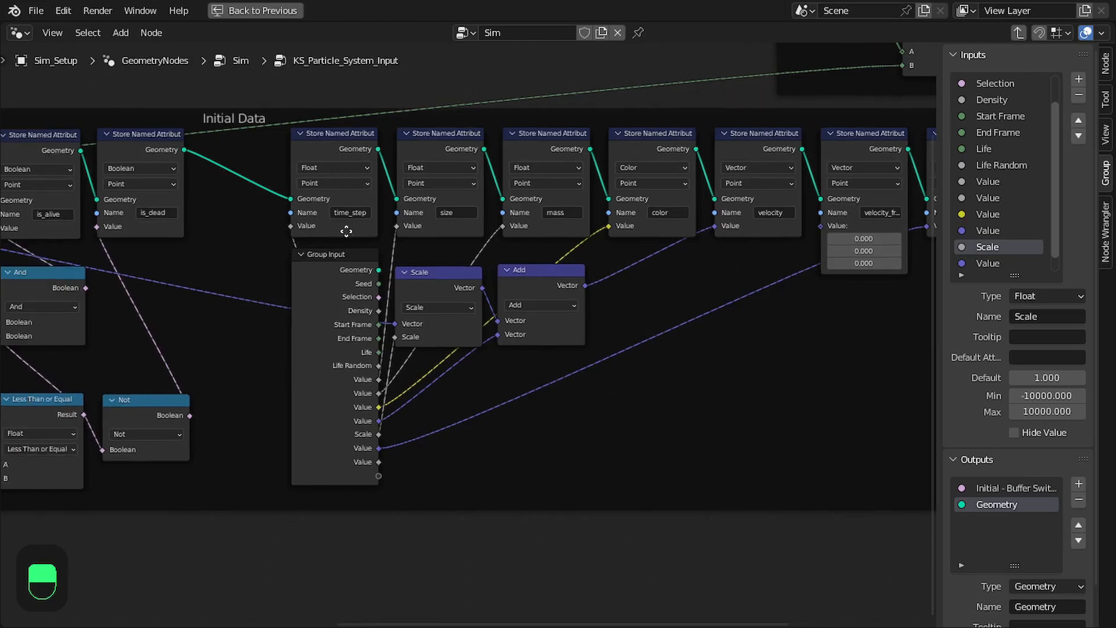
Rename the first three unnamed group inputs Size, Mass and Color
double_click(988, 181)
text(Size)
key(Tab)
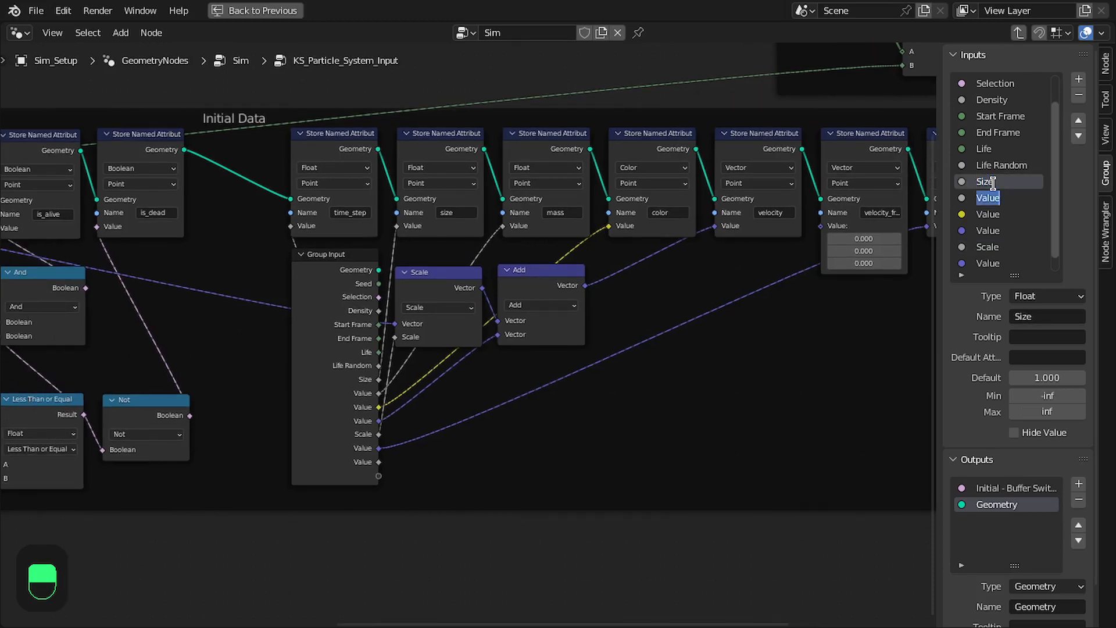
text(Mass)
key(Tab)
text(C)
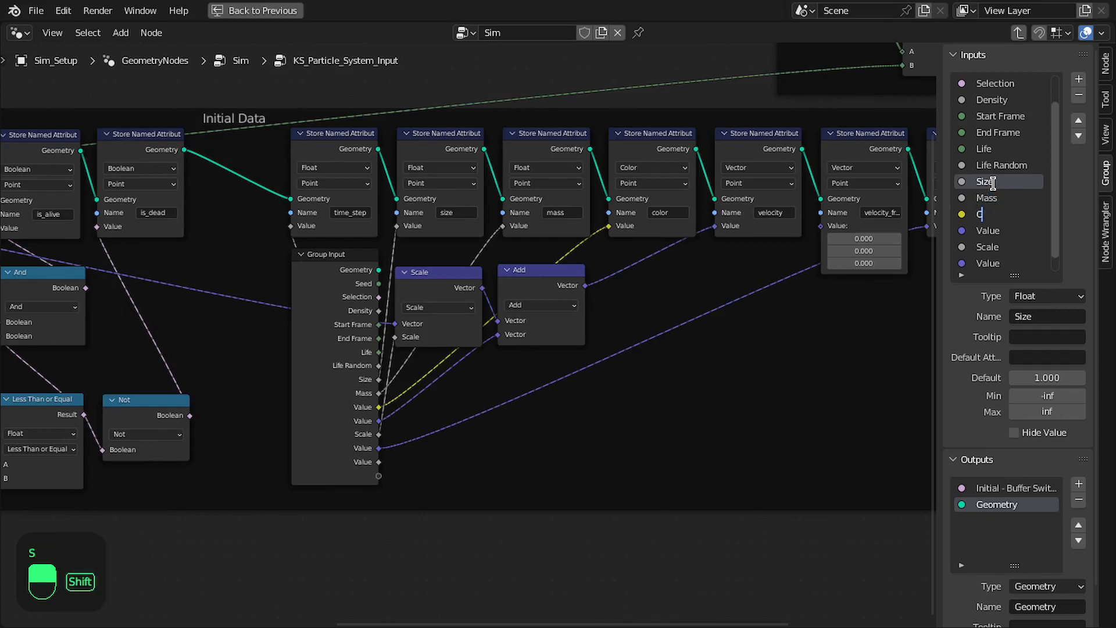
text(olor)
key(Tab)
Rename the velocity vector, scale factor and rotation group inputs Velocity, Normal Velocity and Rotation
text(Velocity)
key(Tab)
text(N)
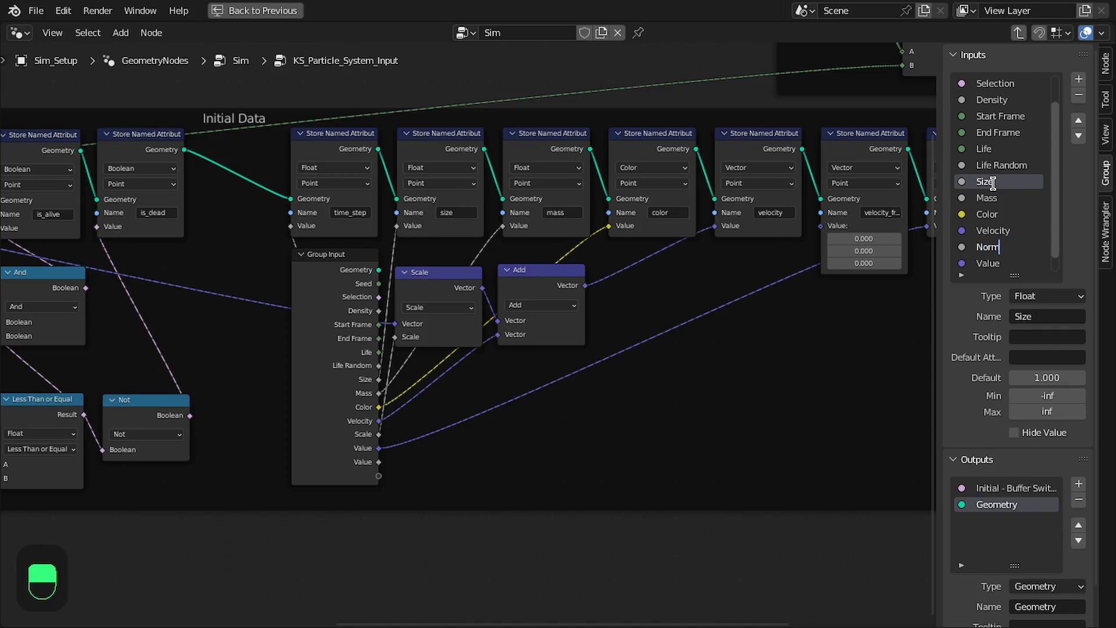
text(ormal Velocity)
key(Tab)
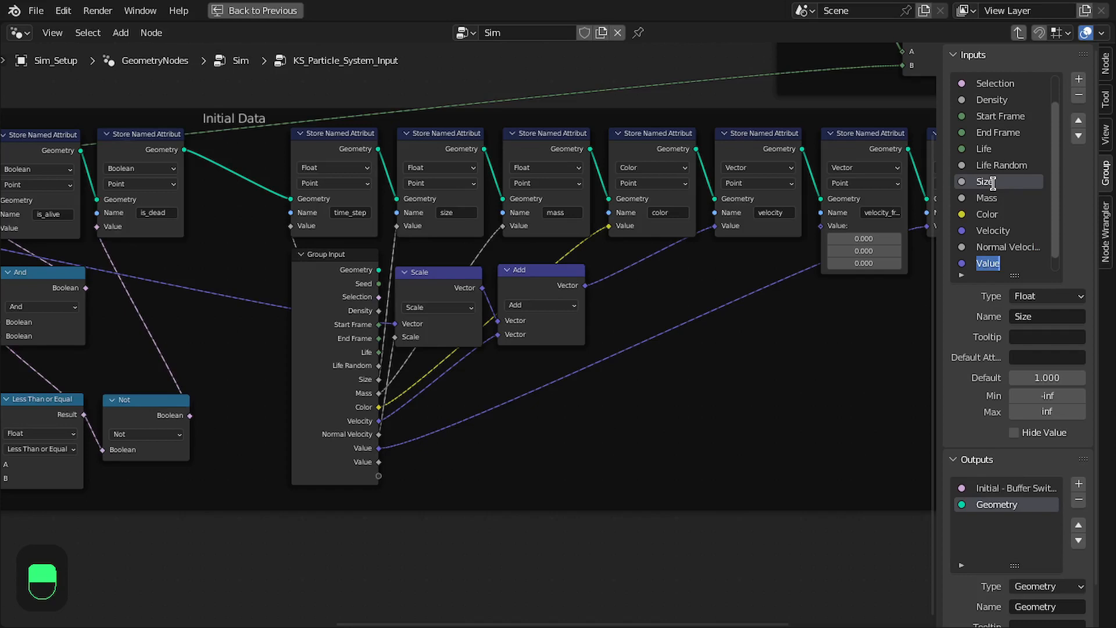
text(Rotation)
key(Return)
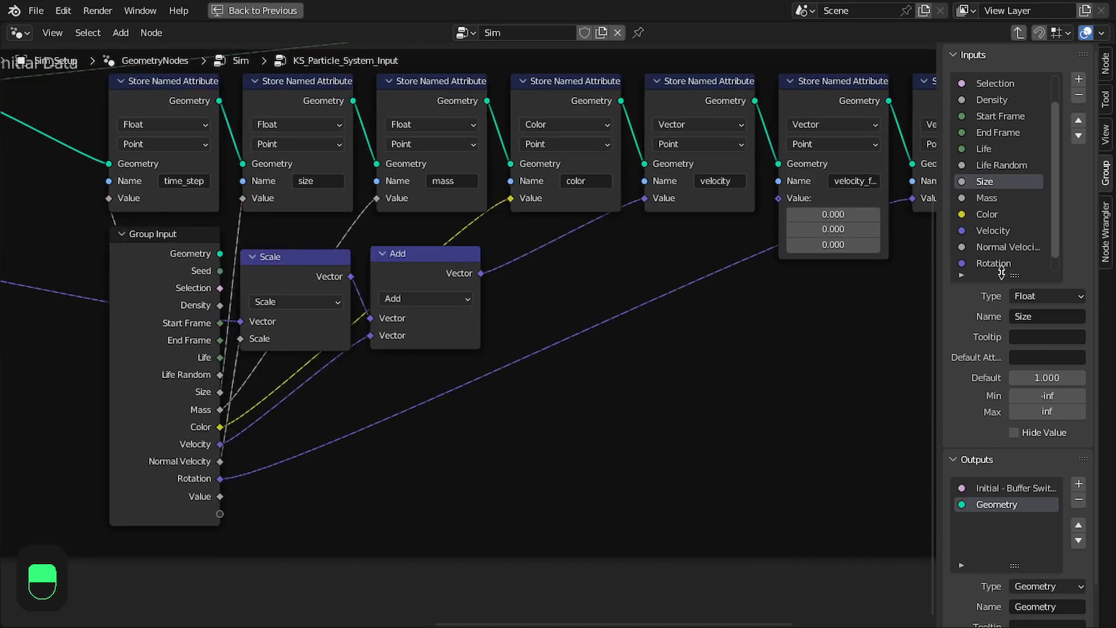
Enlarge the group's inputs list and examine the Seed, Selection, Density, Start Frame and End Frame settings
drag(1014, 273, 1015, 321)
drag(933, 321, 844, 338)
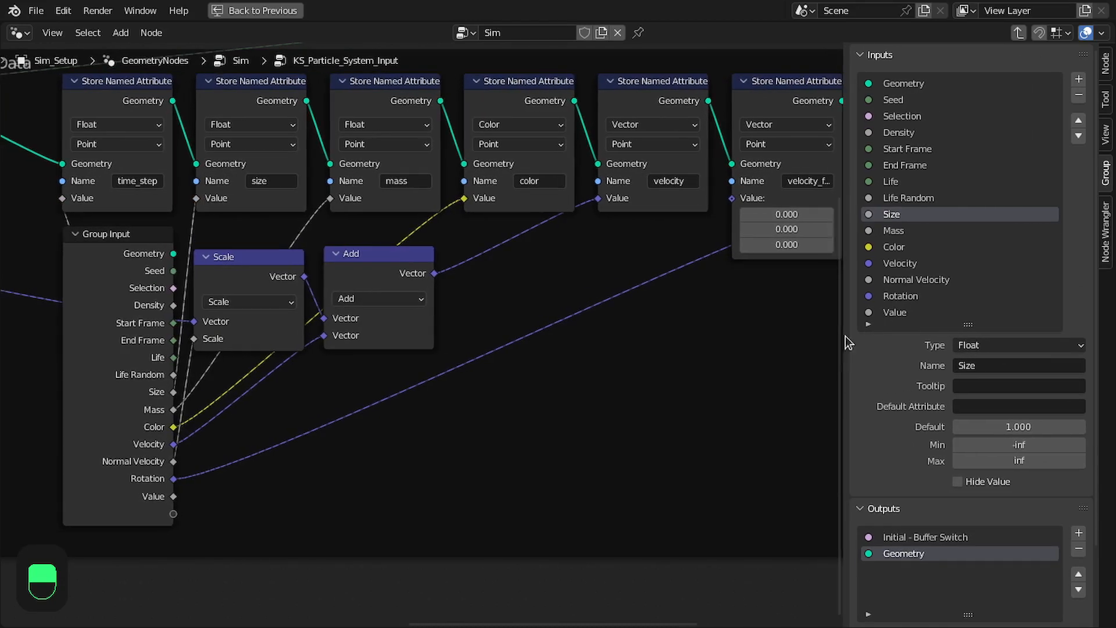
click(903, 100)
click(947, 116)
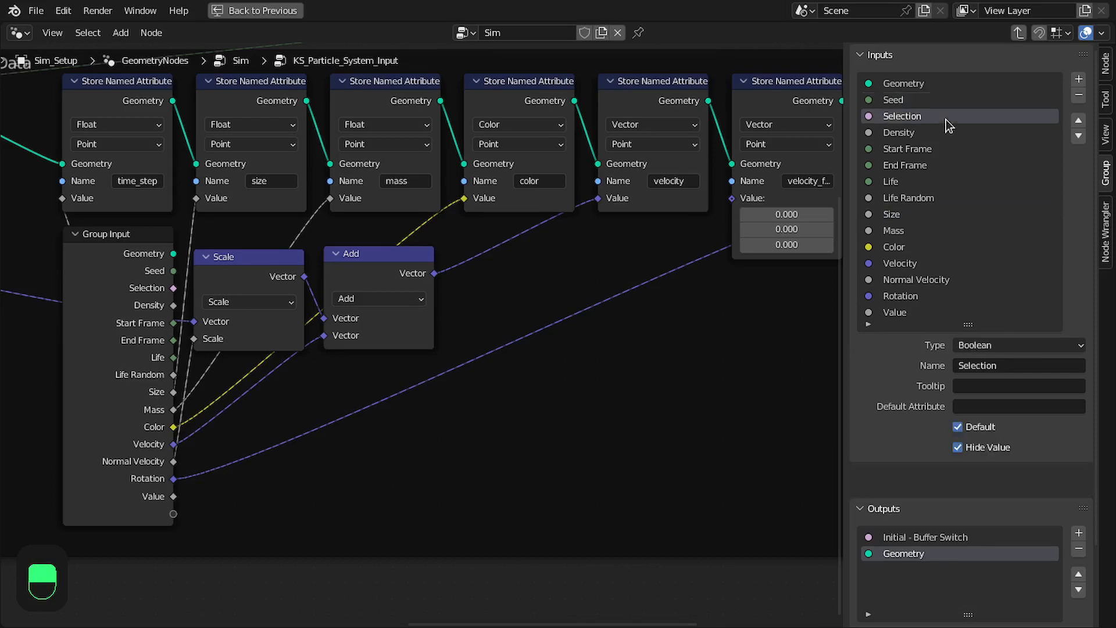
click(915, 134)
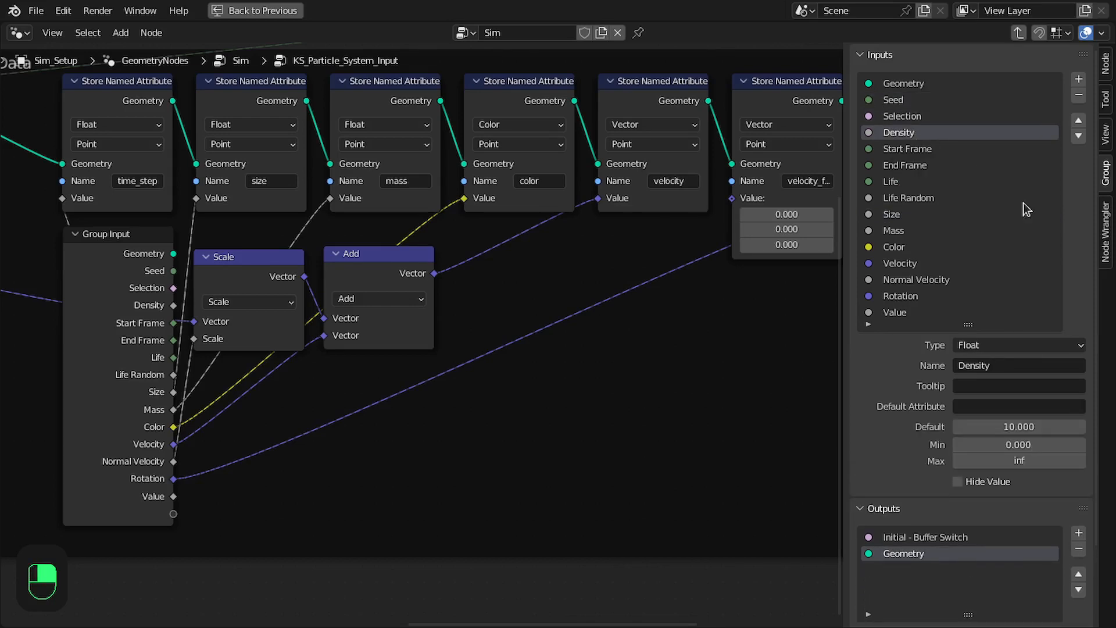
click(923, 151)
click(1026, 445)
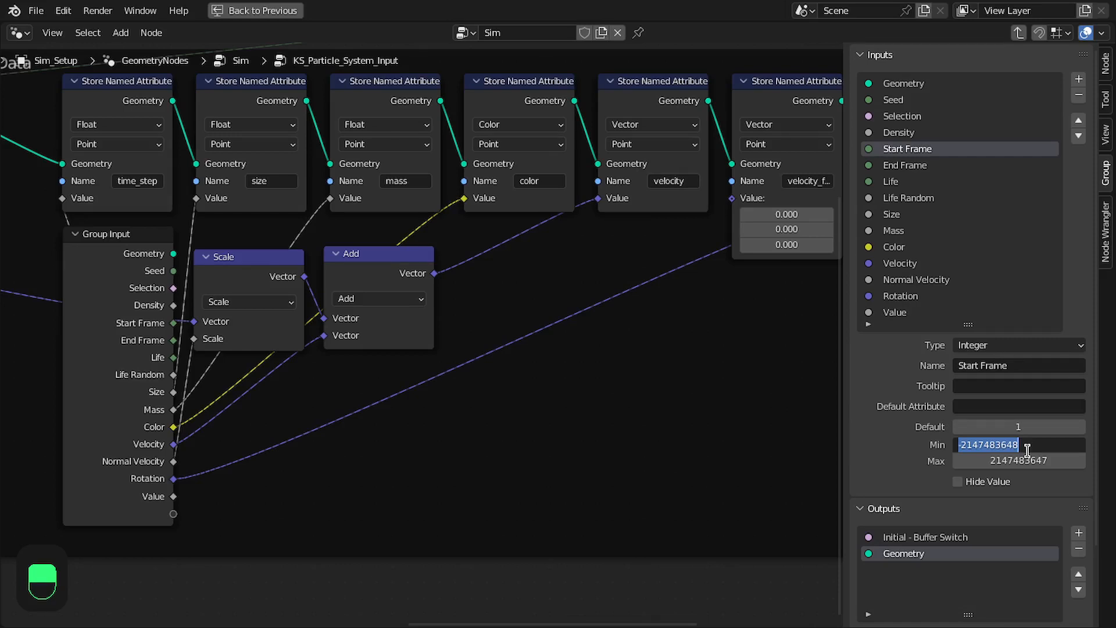
click(940, 223)
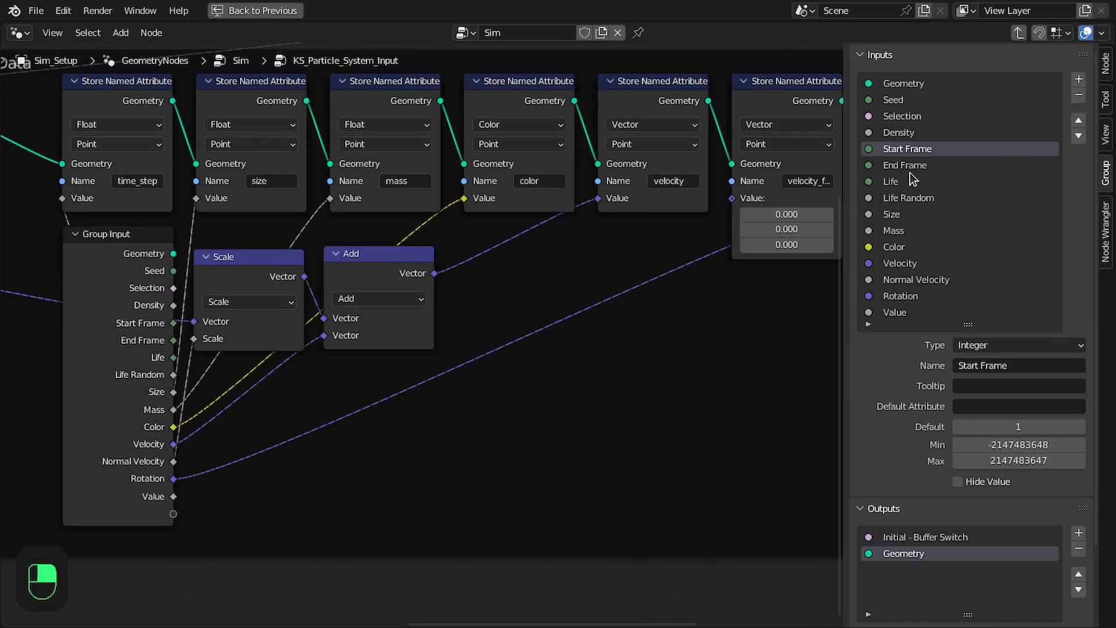
click(911, 168)
Edit the Life input's minimum and limit the Life Random input to a range of 0 to 1
click(902, 187)
click(1004, 444)
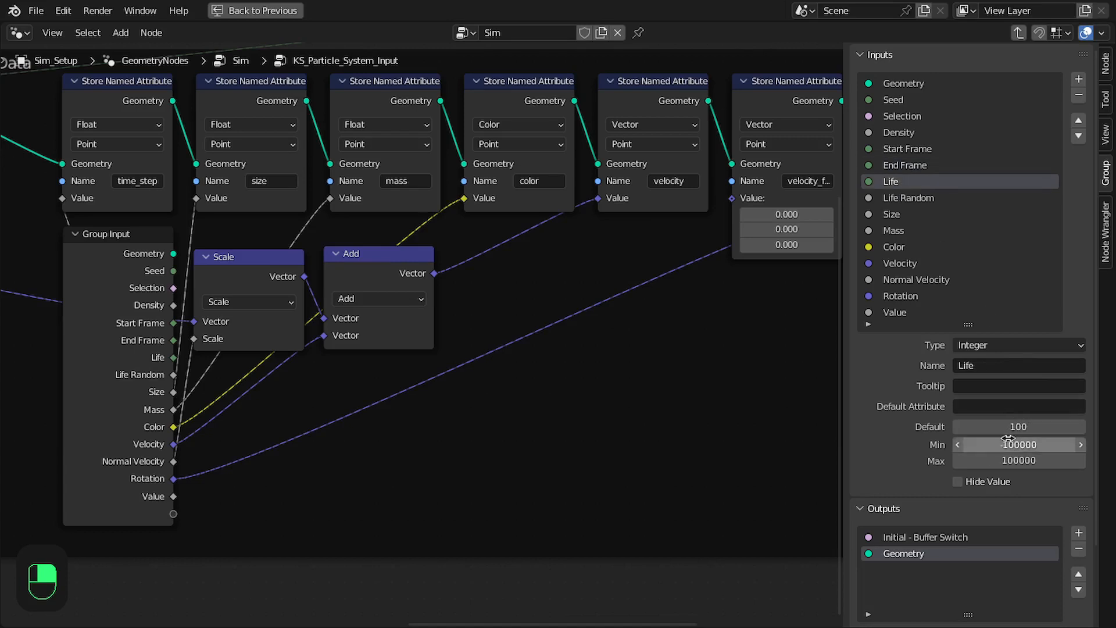
click(1003, 444)
key(Return)
click(923, 199)
click(1003, 444)
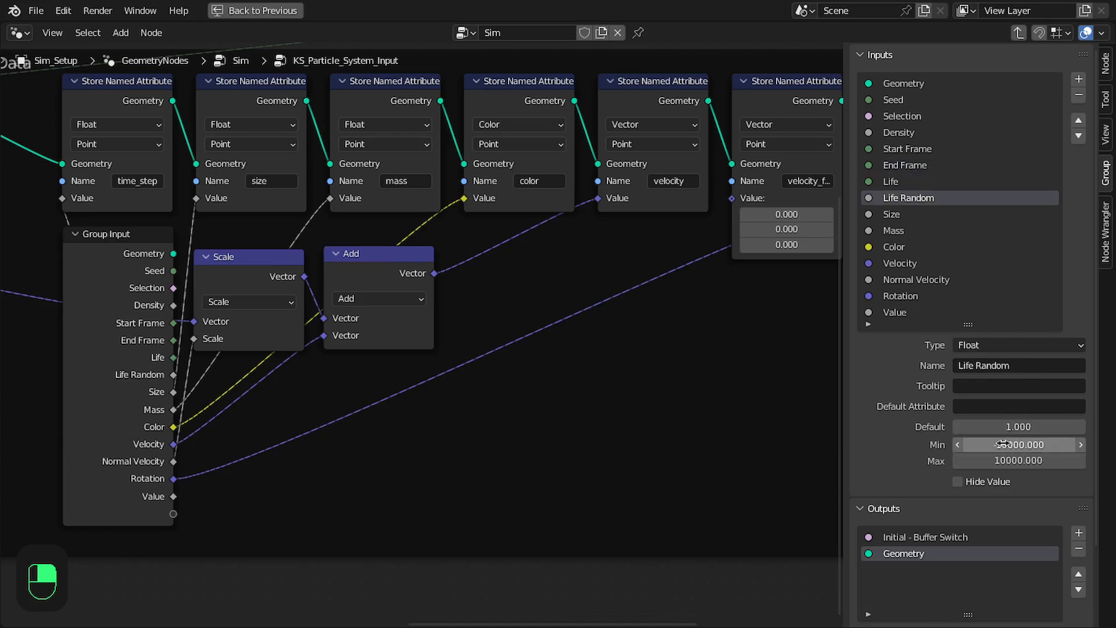
text(0)
key(Tab)
text(1)
key(Return)
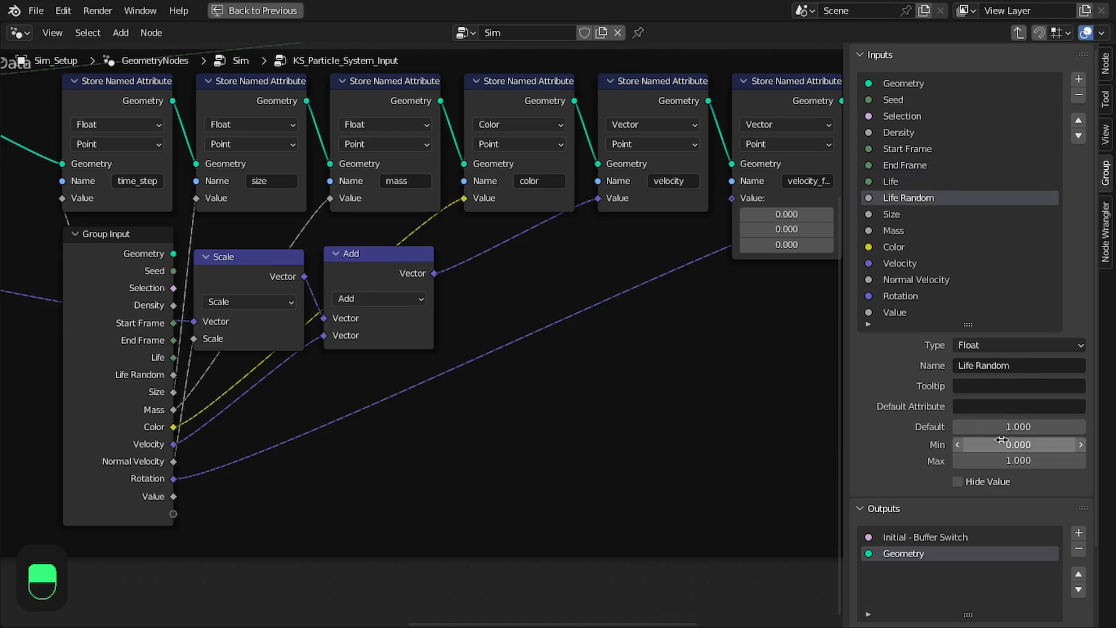
Set the minimum of the Size input to 0
click(907, 215)
double_click(1008, 444)
text(0)
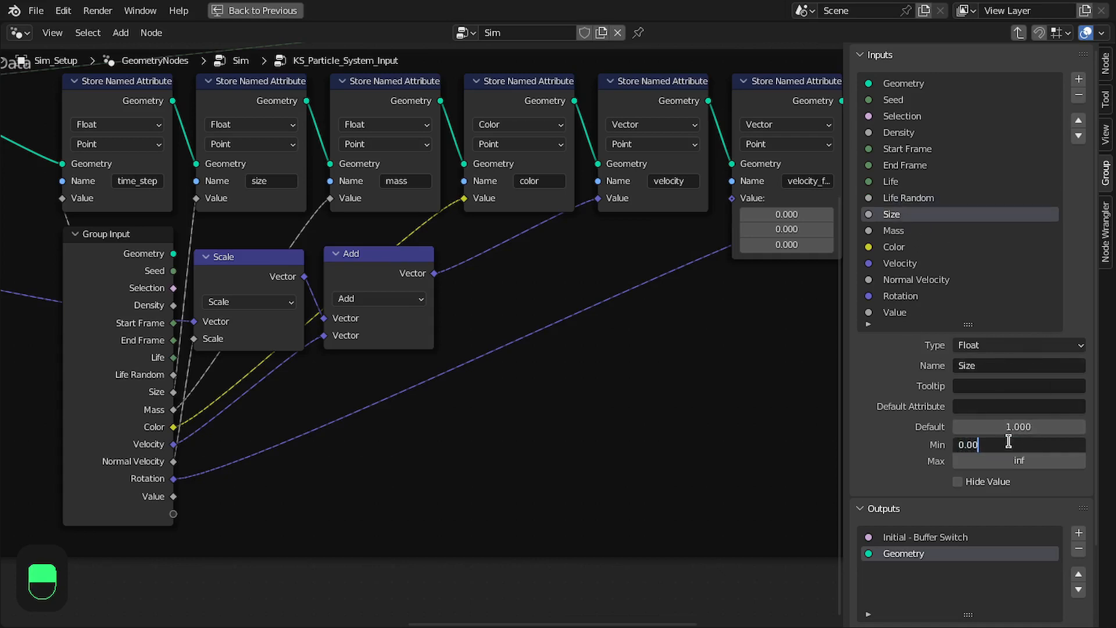
key(BackSpace)
key(BackSpace)
key(Return)
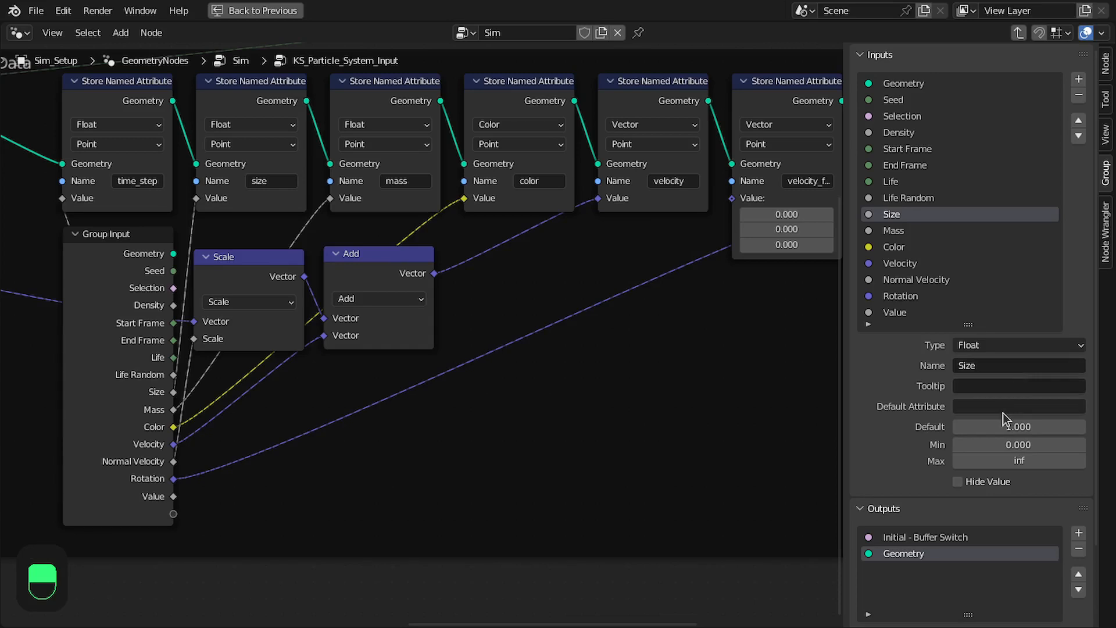
Set the minimum of the Mass input to 0.001
click(919, 230)
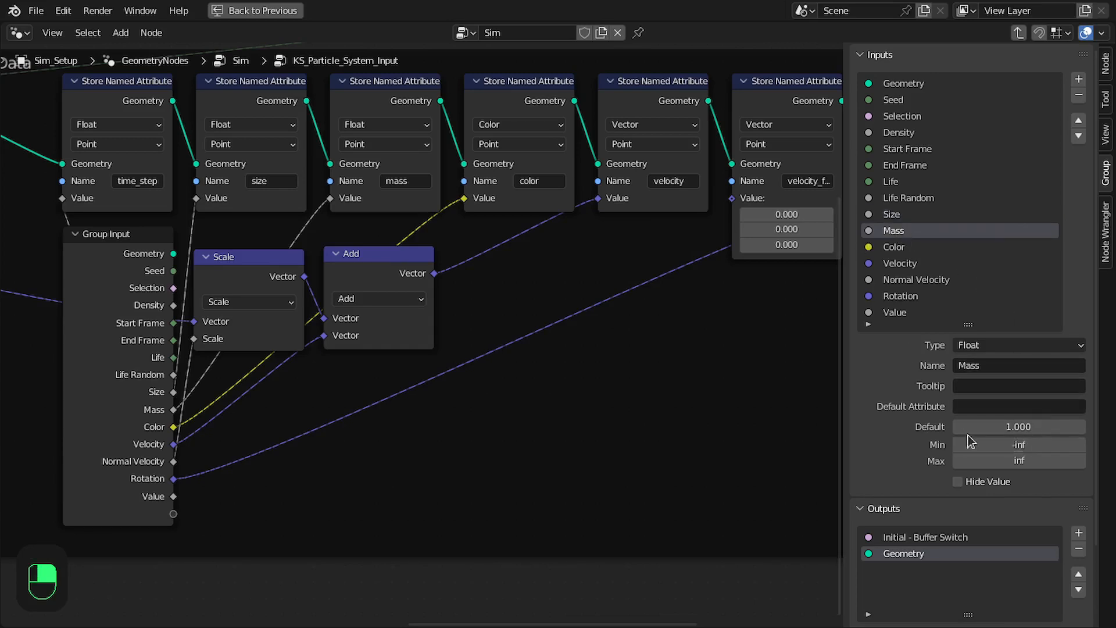
double_click(999, 444)
text(0)
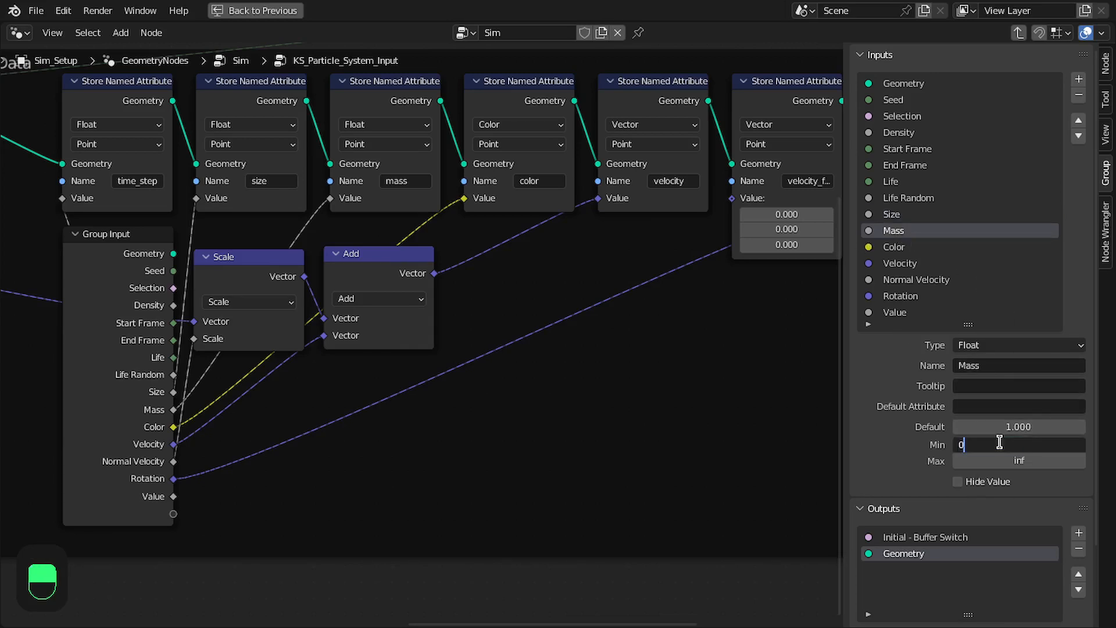
text(.001)
key(Return)
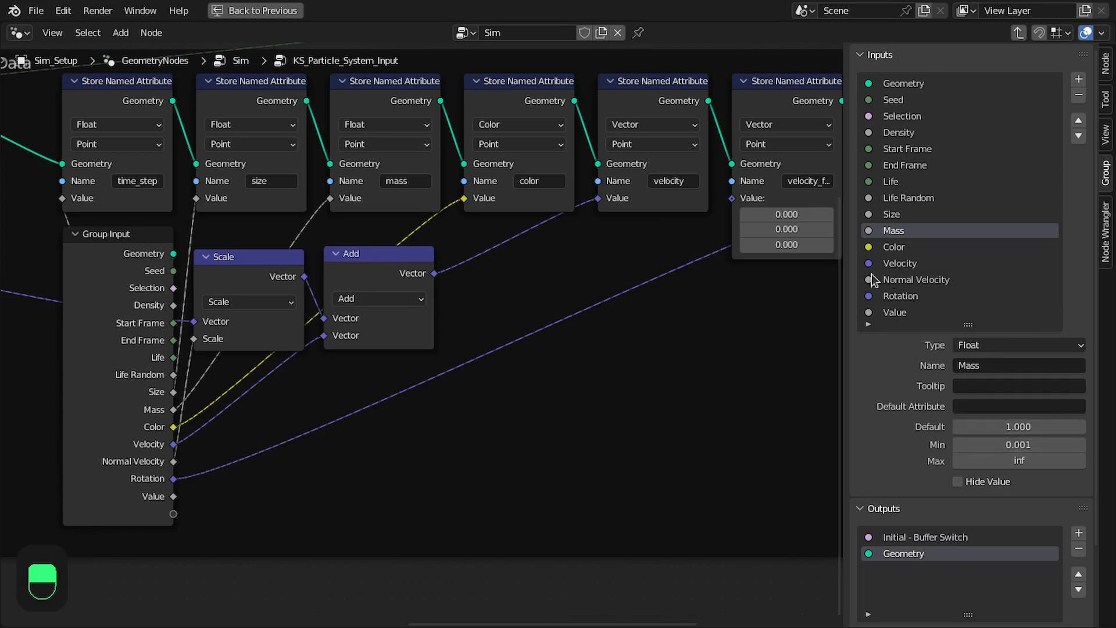
Rename the last unnamed group input Time Step and set its minimum to 0.001
click(905, 249)
click(954, 280)
click(933, 269)
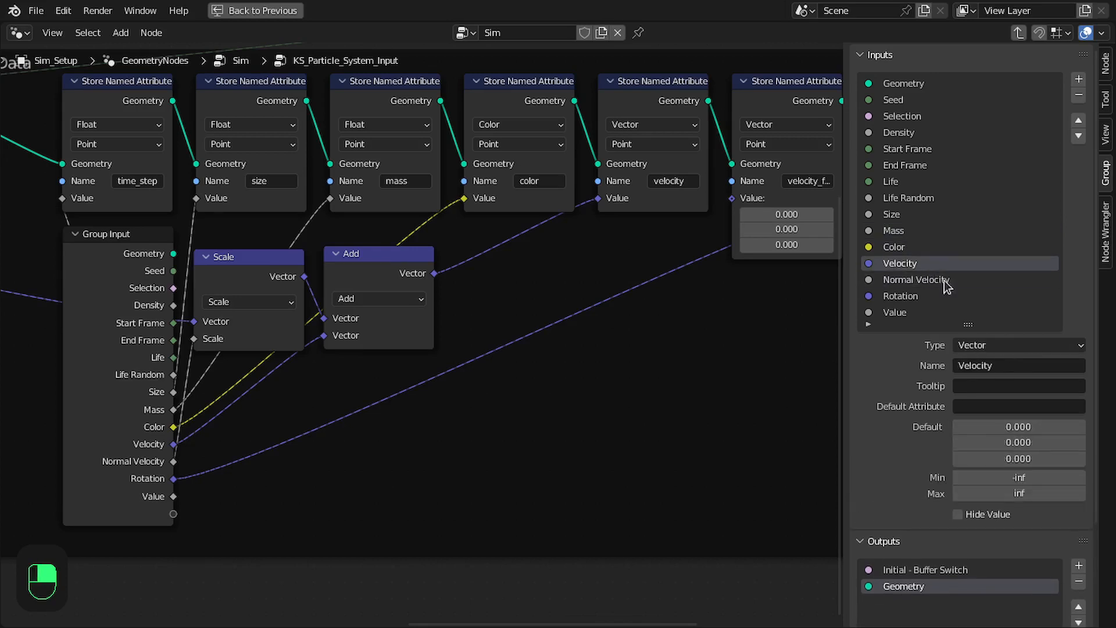
click(926, 280)
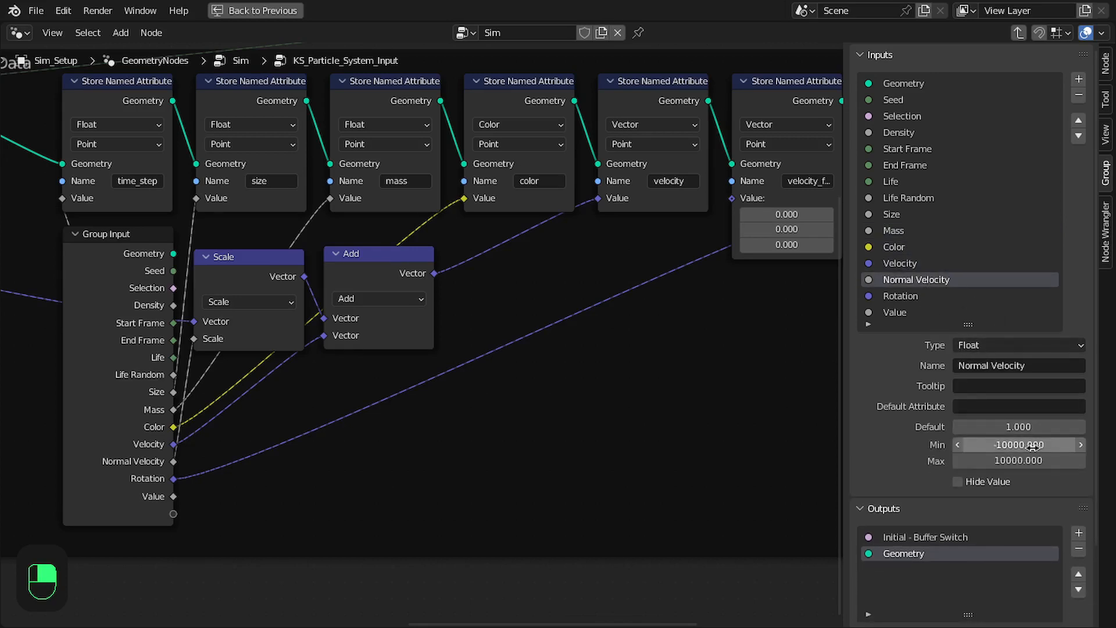
click(917, 298)
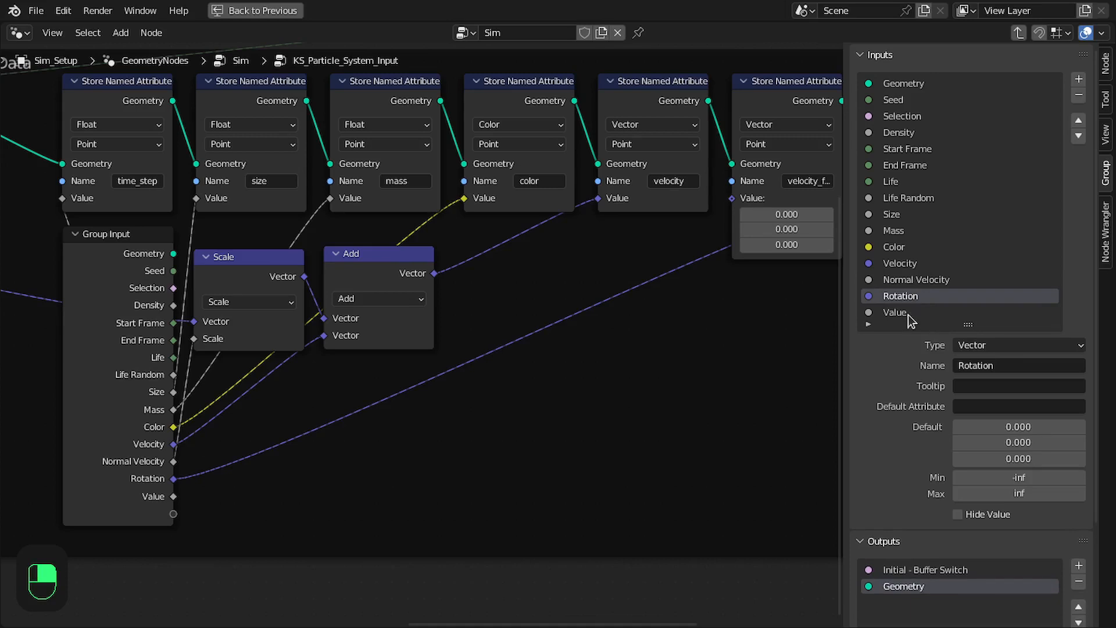
click(908, 314)
text(Time Step)
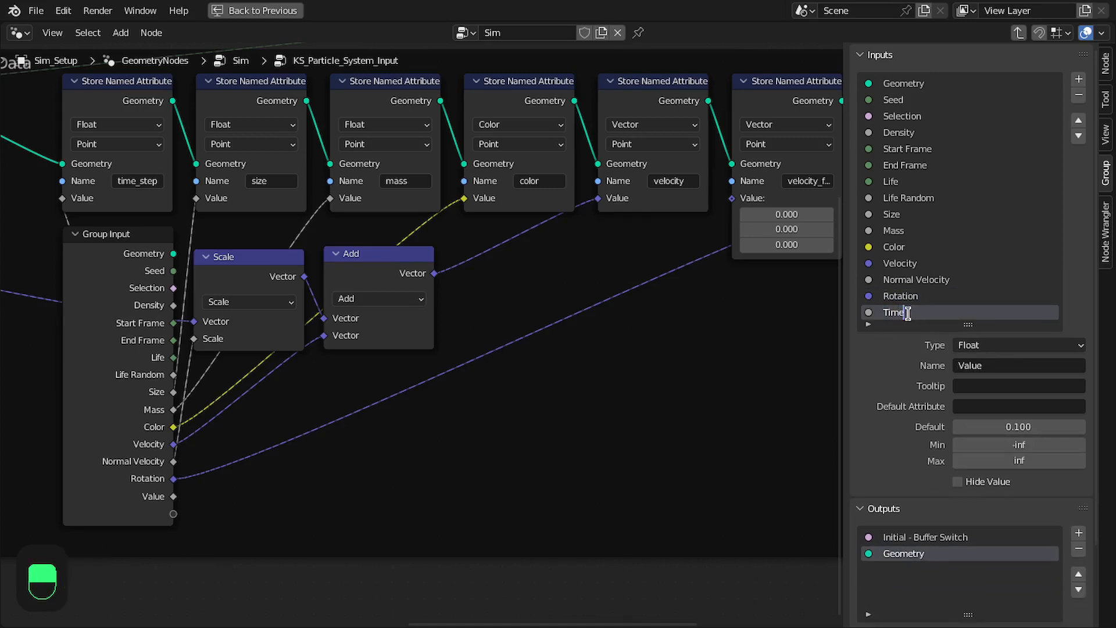
key(Return)
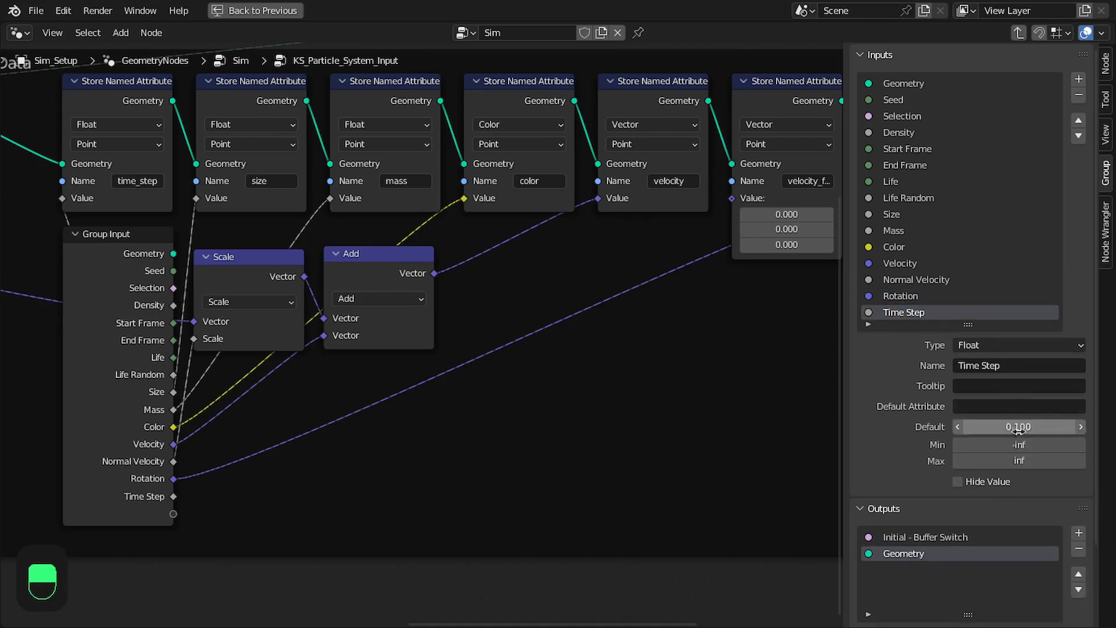
click(1015, 444)
text(0)
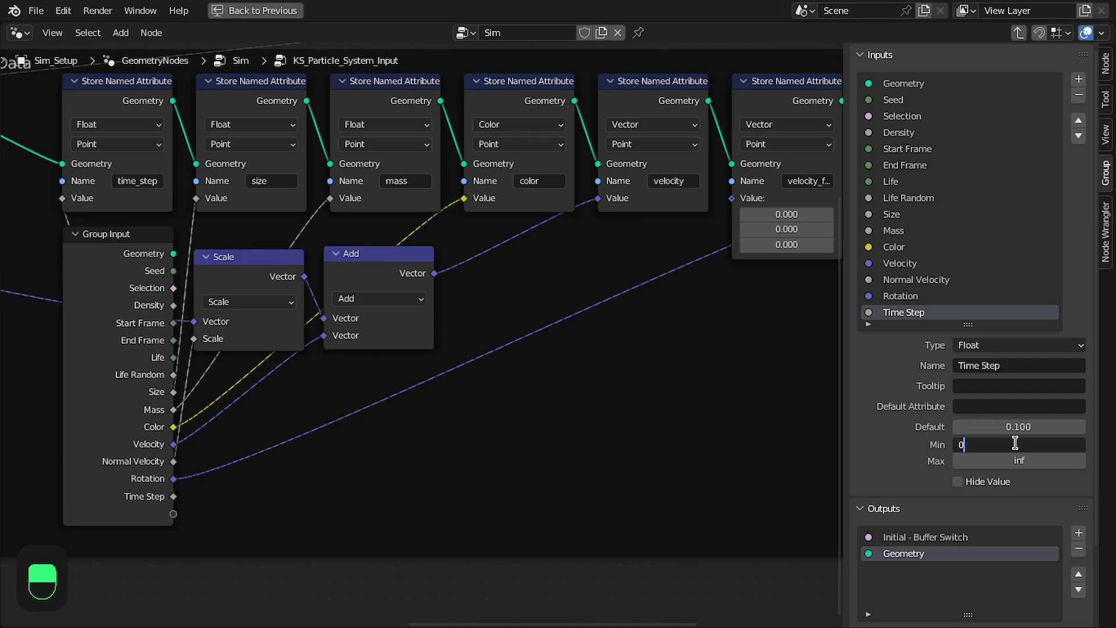
text(.00)
key(Return)
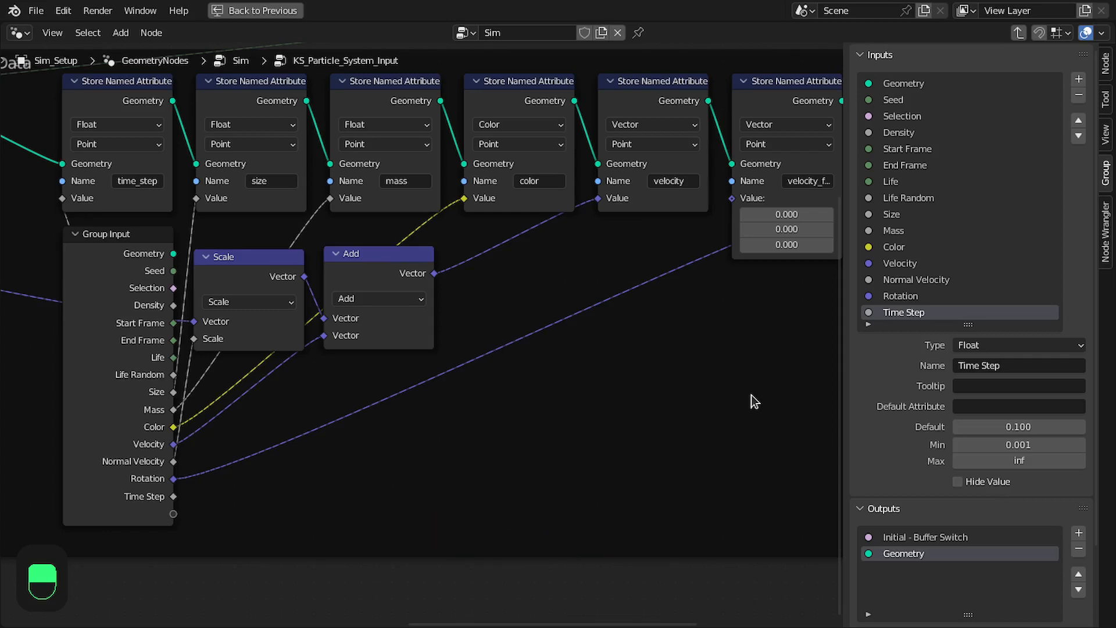
Review the group's node layout from the Group Output back to the original Group Input
key(n)
scroll(747, 410, down, 2)
middle_drag(821, 357, 651, 360)
scroll(762, 230, up, 1)
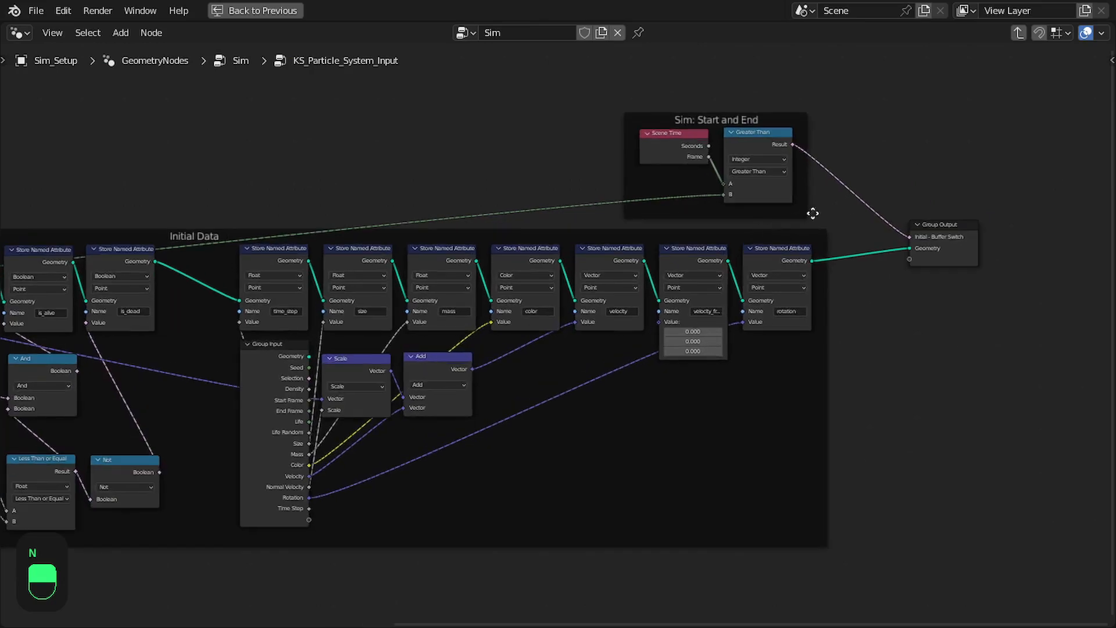
middle_drag(845, 200, 731, 241)
scroll(730, 239, up, 2)
drag(726, 108, 750, 103)
drag(940, 263, 881, 277)
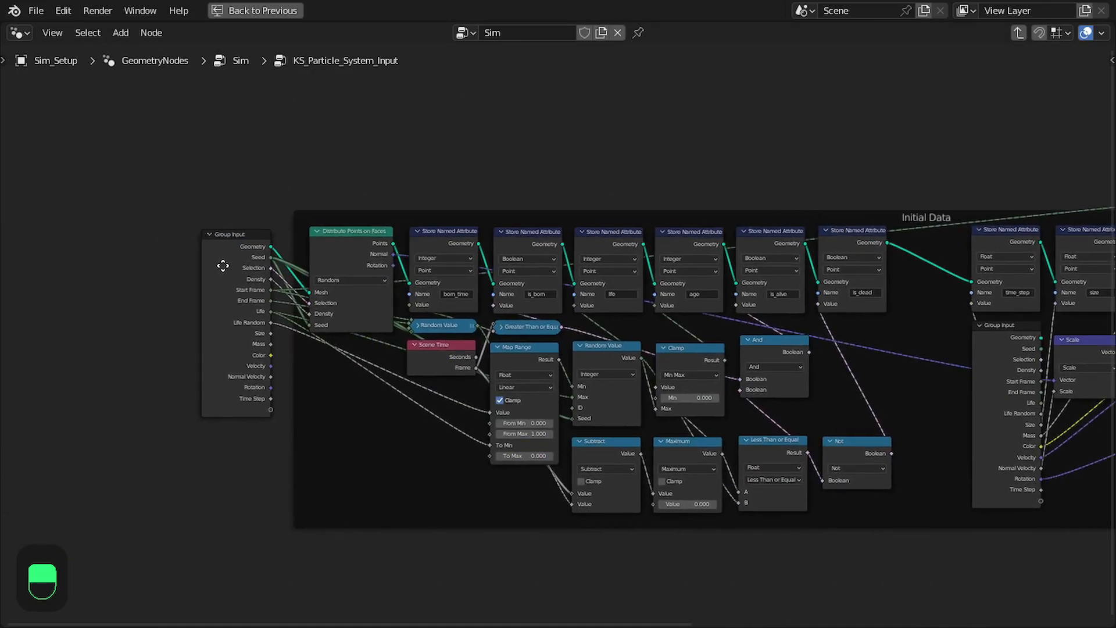
Save the file and leave the KS_Particle_System_Input group for the parent Sim node tree
middle_drag(223, 266, 942, 264)
scroll(549, 341, up, 1)
key(ctrl+s)
scroll(544, 347, up, 2)
drag(451, 356, 451, 373)
scroll(407, 387, down, 4)
middle_drag(405, 388, 630, 336)
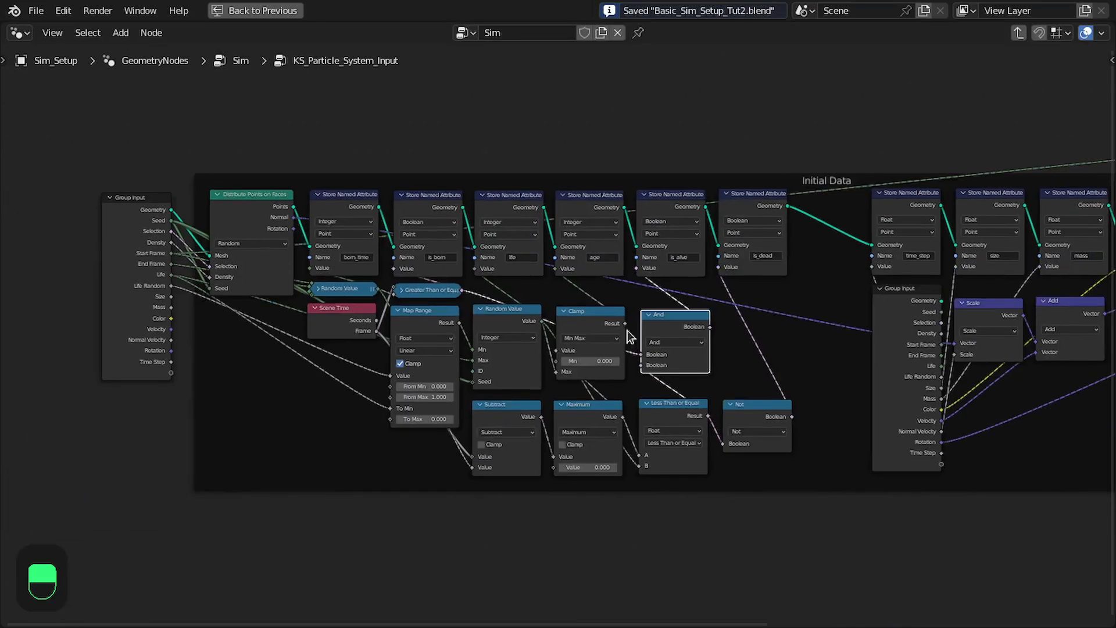
scroll(453, 320, up, 1)
click(75, 243)
key(Tab)
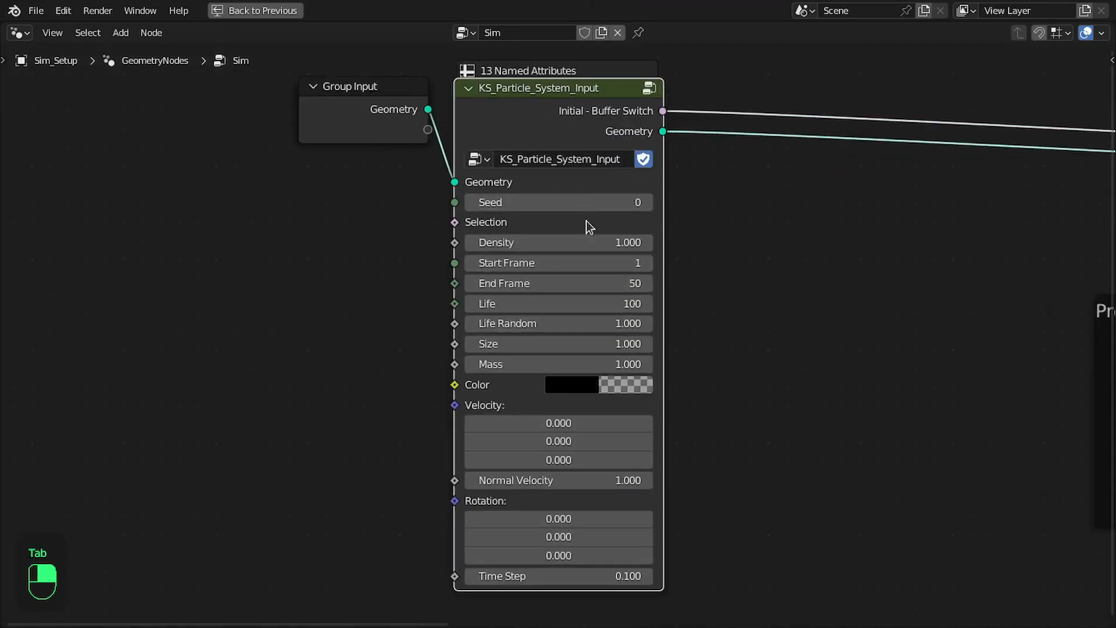
Examine the Initial Data nodes inside the KS_Particle_System_Input group and return to the Sim node tree
scroll(582, 368, down, 1)
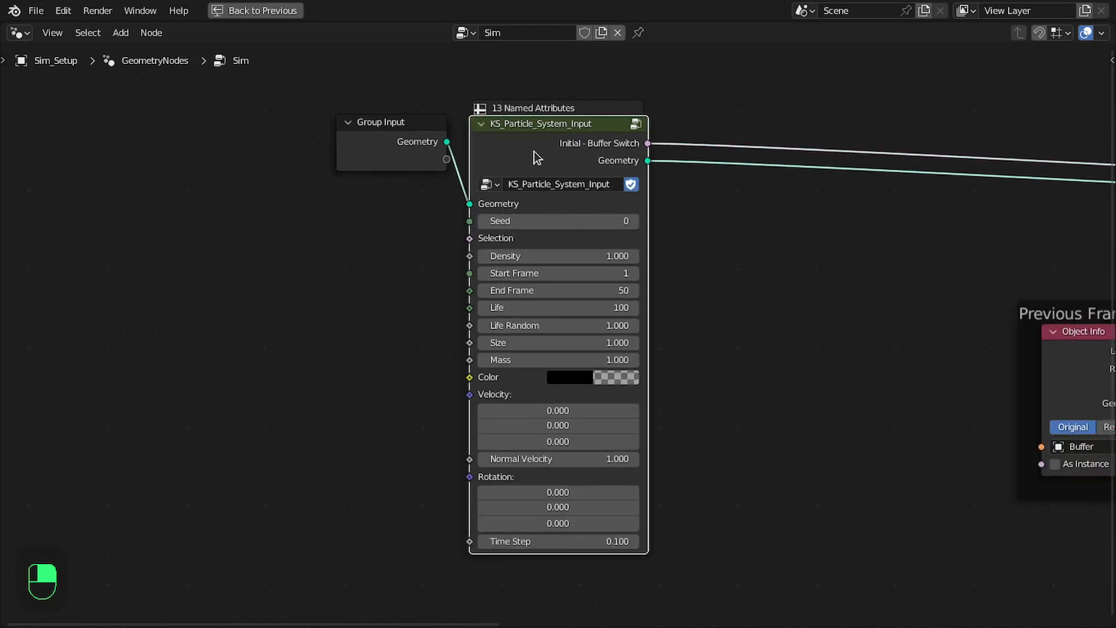
key(Tab)
scroll(814, 195, down, 2)
middle_drag(841, 195, 503, 236)
middle_drag(783, 232, 479, 228)
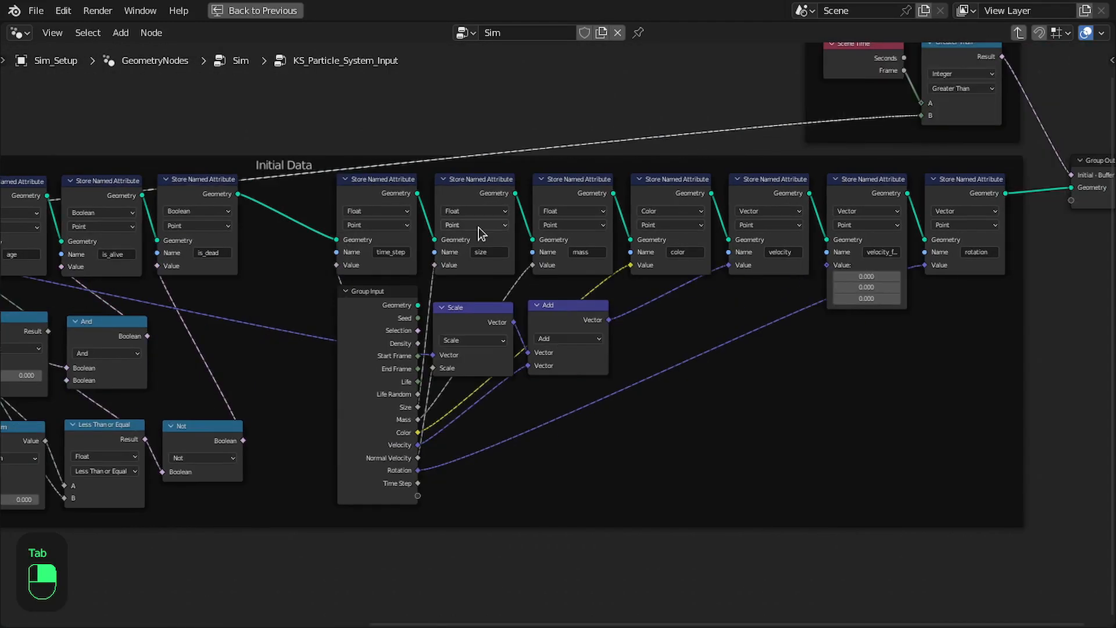
scroll(946, 212, down, 2)
right_drag(439, 234, 958, 256)
scroll(547, 249, up, 2)
right_drag(716, 233, 451, 231)
scroll(723, 243, down, 2)
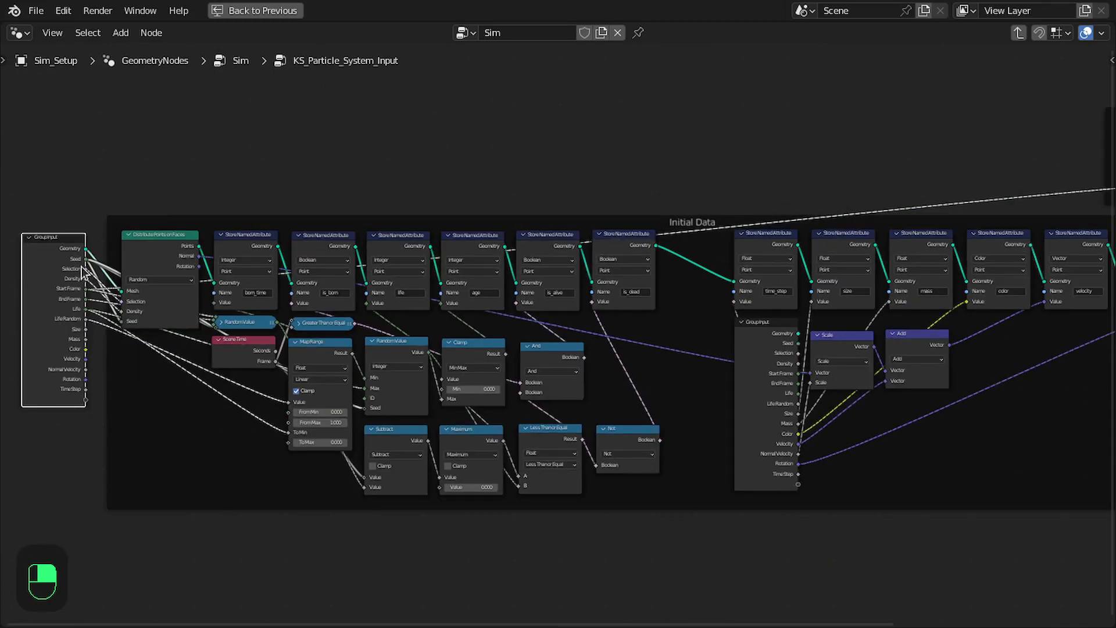
key(Tab)
Move the Group Input and KS_Particle_System_Input nodes closer to the Previous Frame Data frame
scroll(639, 303, up, 1)
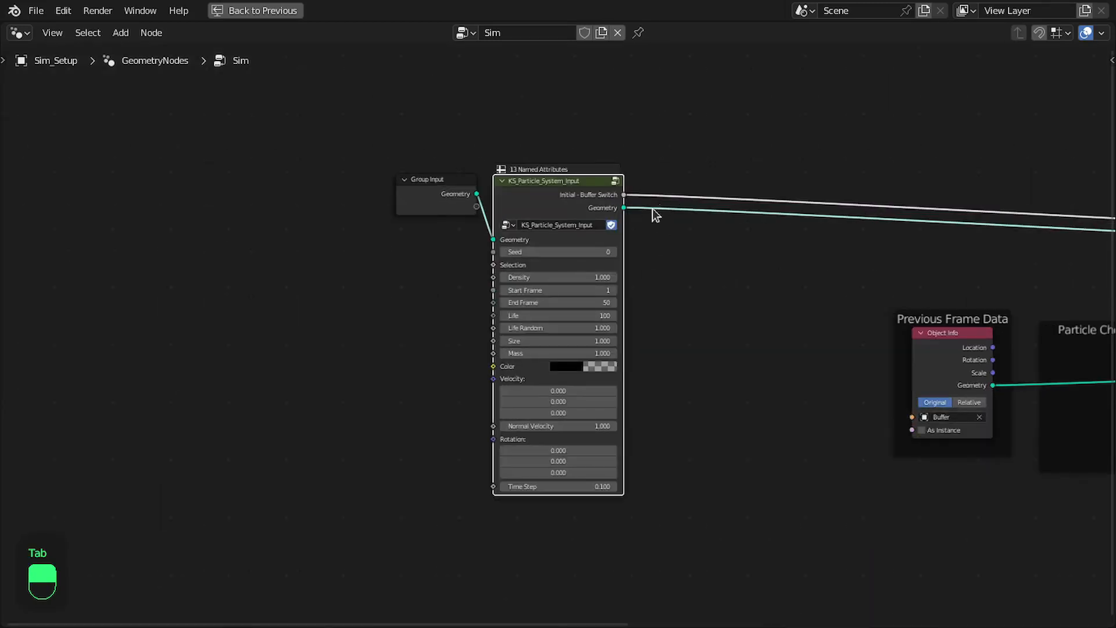
scroll(661, 198, up, 6)
middle_drag(662, 195, 573, 265)
scroll(626, 236, down, 2)
middle_drag(630, 240, 500, 194)
scroll(378, 169, down, 1)
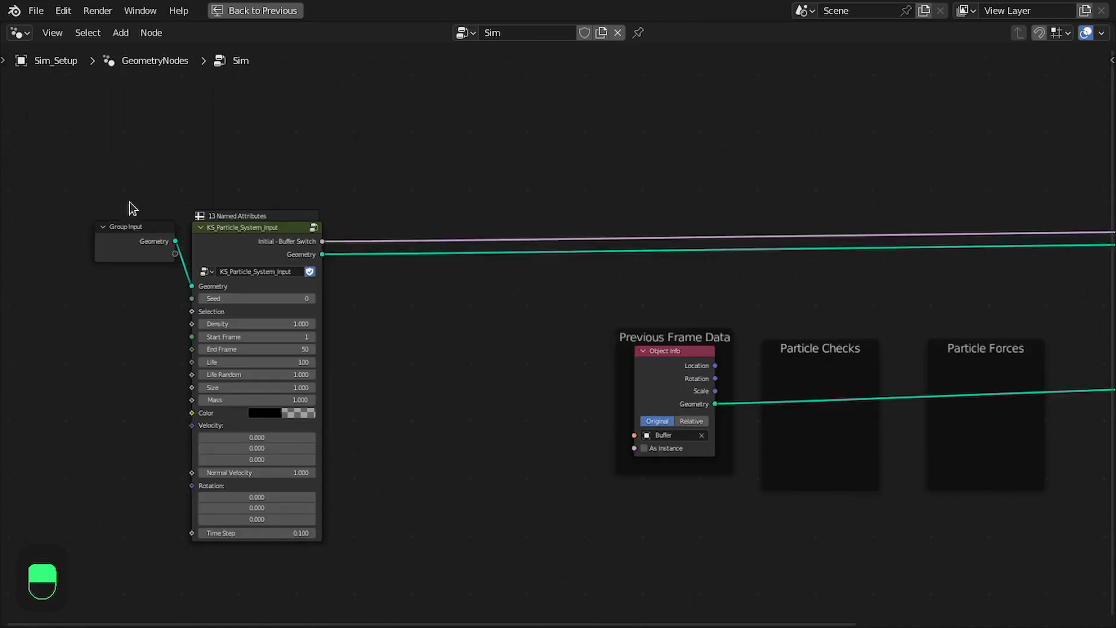
drag(128, 202, 320, 247)
key(g)
click(569, 237)
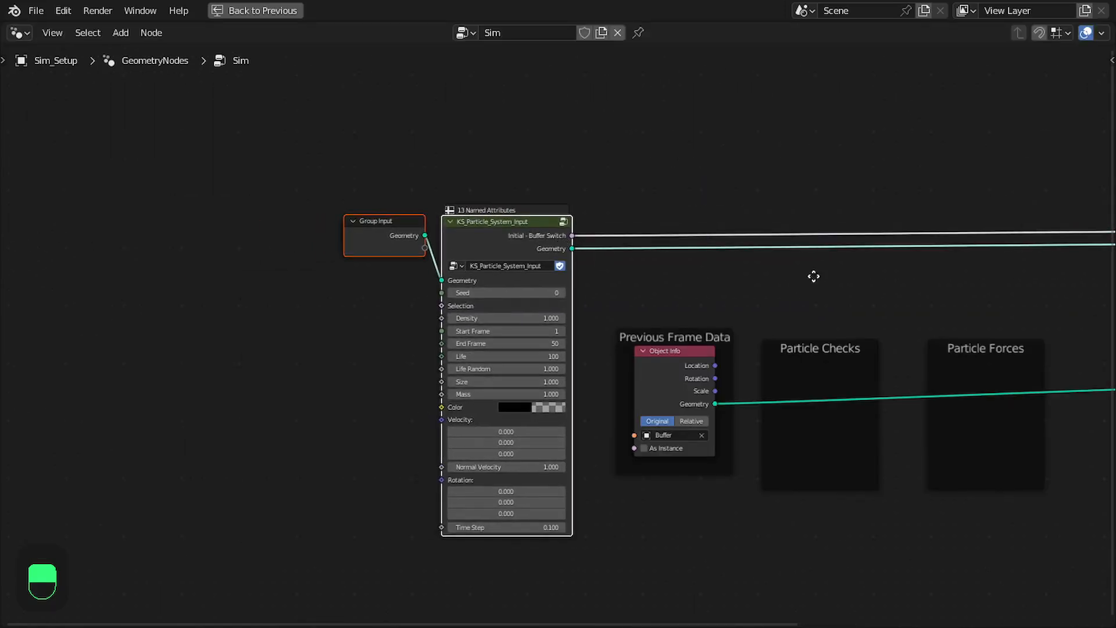
middle_drag(821, 279, 349, 277)
middle_drag(208, 323, 479, 279)
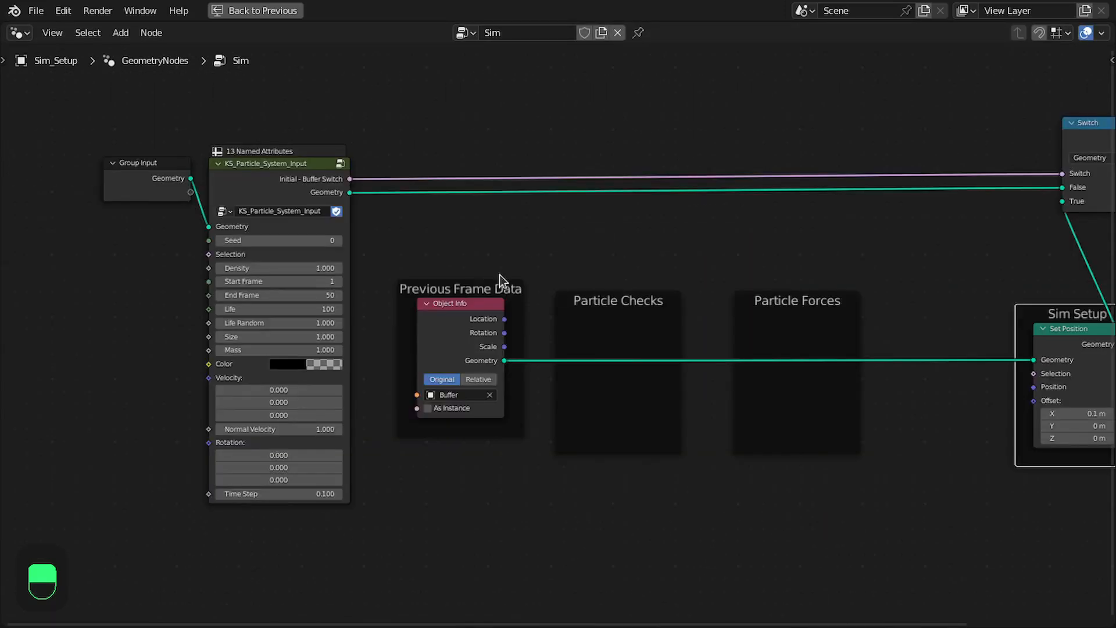
Place a reroute from the geometry link inside the Particle Checks frame and combine the frame and reroute into a node group
drag(549, 236, 686, 475)
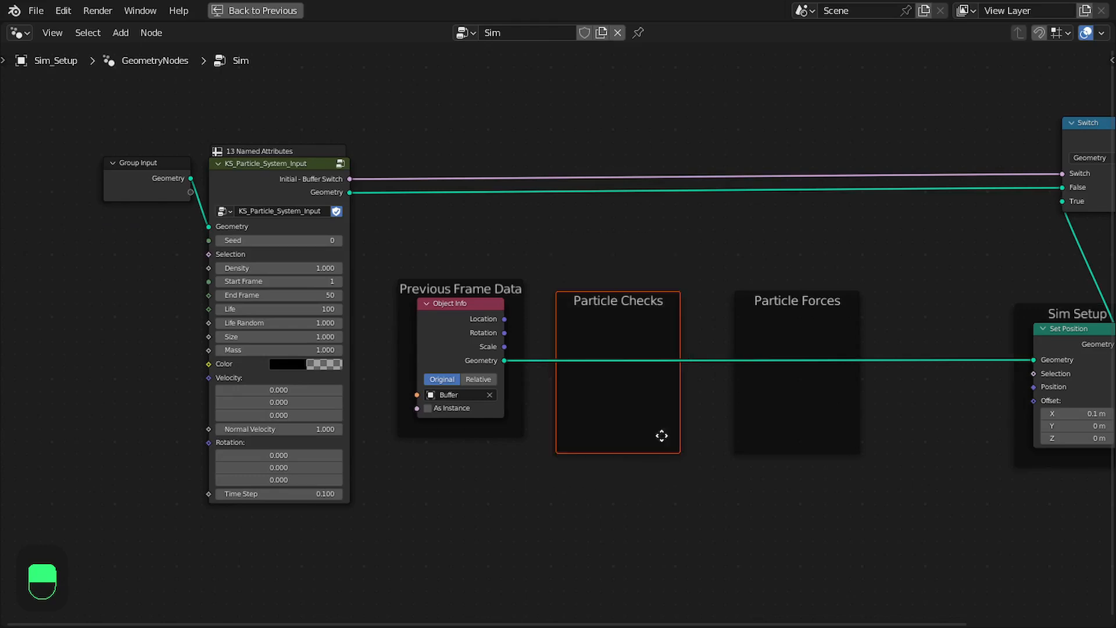
click(646, 424)
middle_drag(586, 350, 584, 298)
scroll(584, 298, up, 3)
shift+right_drag(583, 299, 585, 325)
shift+click(613, 315)
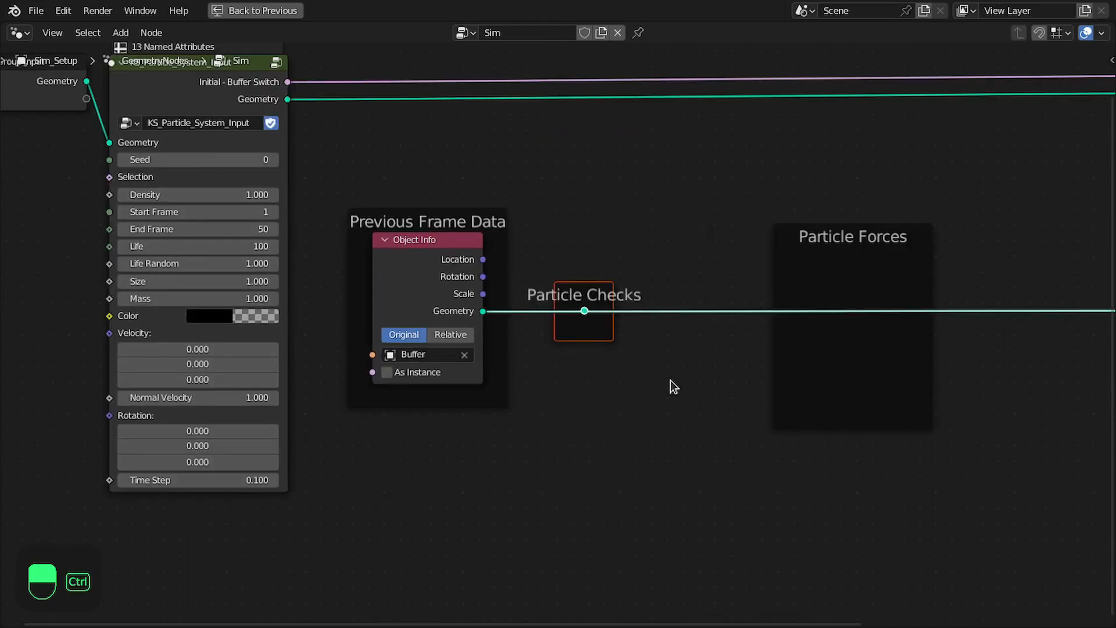
key(ctrl+g)
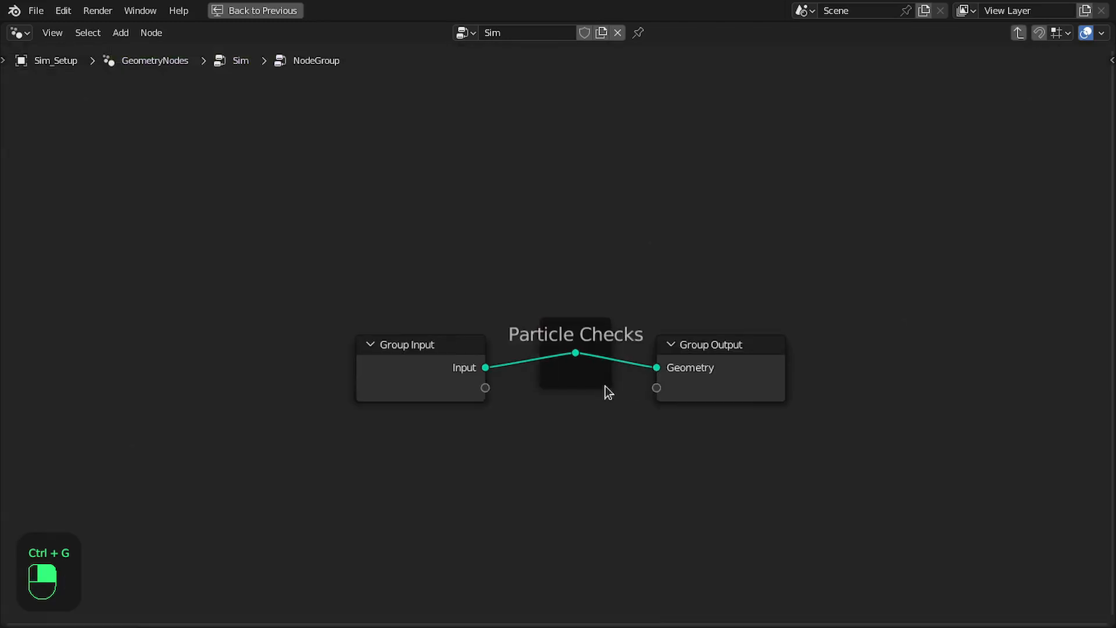
Dissolve the reroute inside the new group and spread its Group Input and Group Output nodes apart
key(ctrl+x)
drag(703, 362, 940, 360)
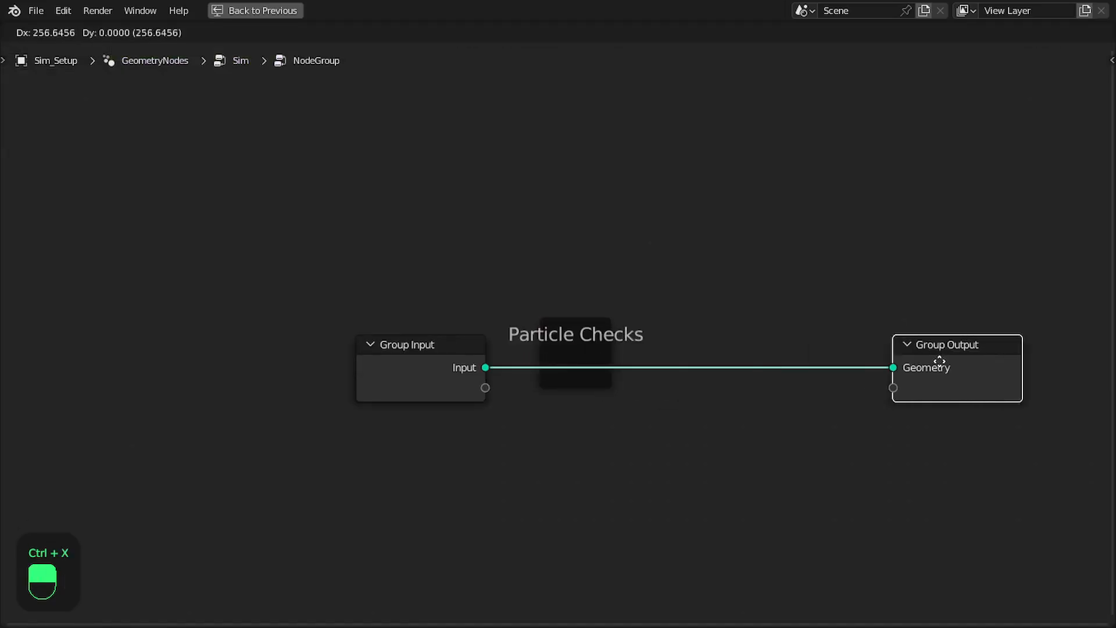
drag(429, 355, 318, 348)
key(Tab)
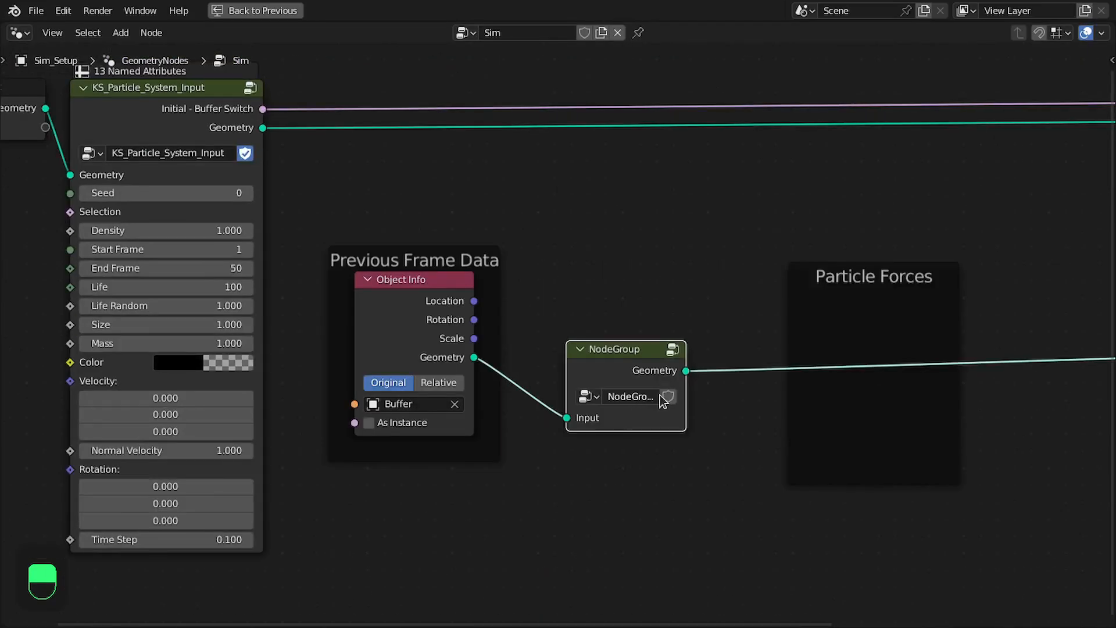
Widen the new group node, give it a fake user and rename it KS_Particle_Checks
drag(684, 383, 742, 382)
click(672, 395)
text(KS_)
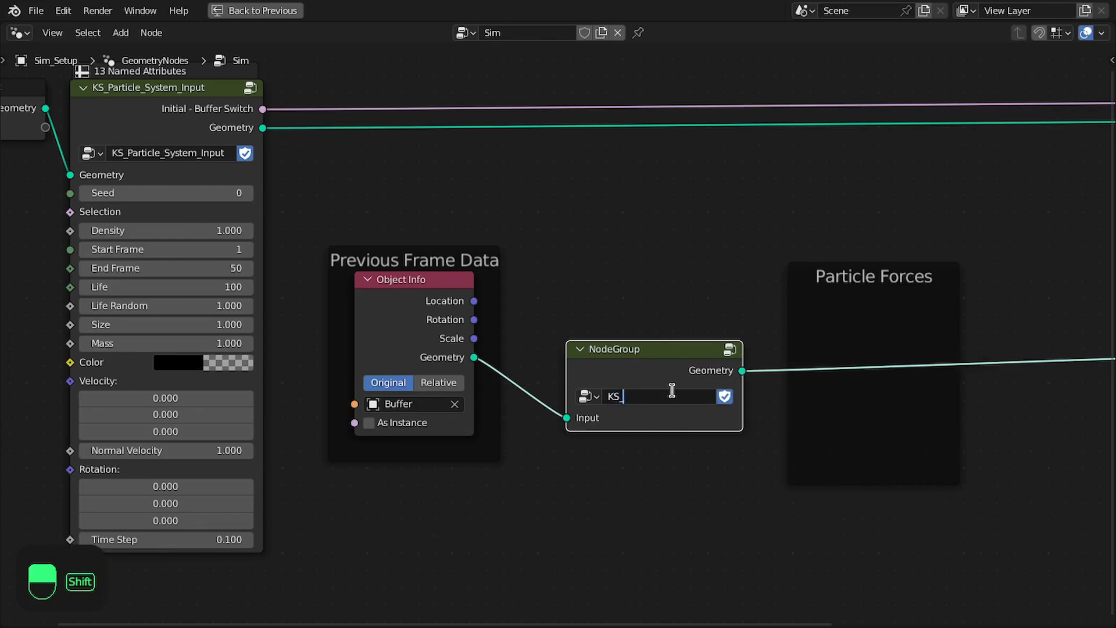
text(Particle_Check)
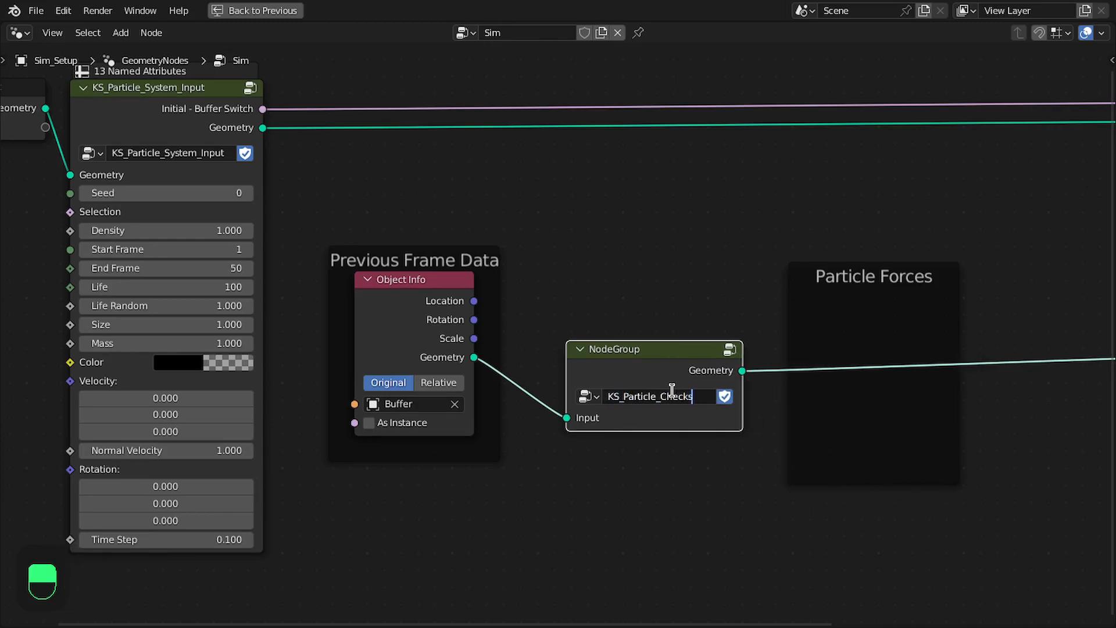
text(s)
key(Return)
Inside the KS_Particle_Checks group, move Group Output slightly closer to the frame and save the file
key(Tab)
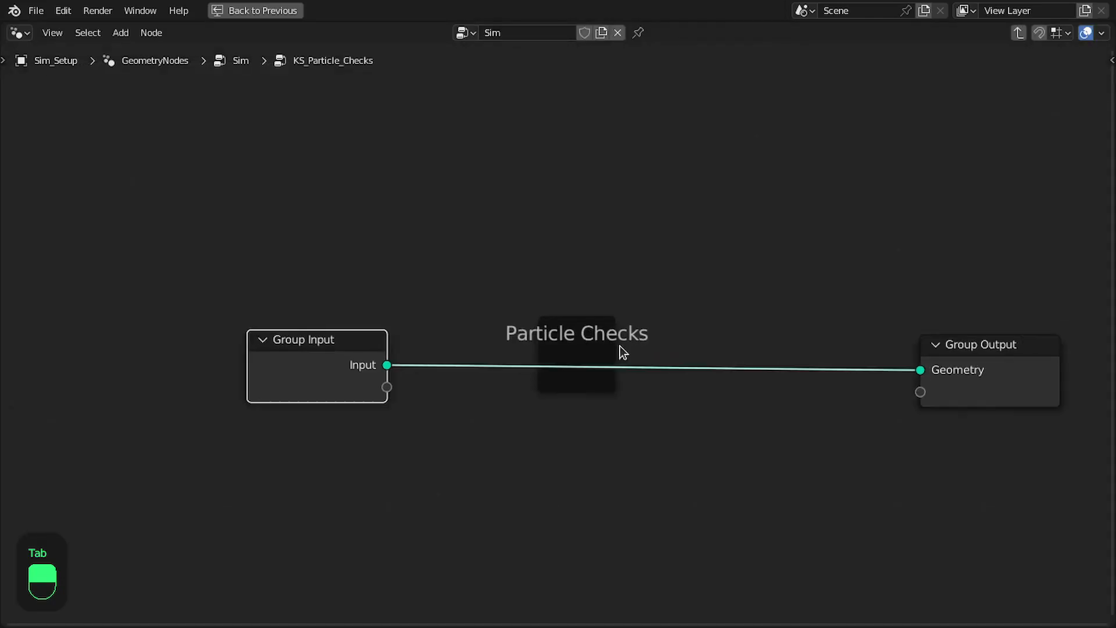
drag(865, 351, 792, 361)
key(Home)
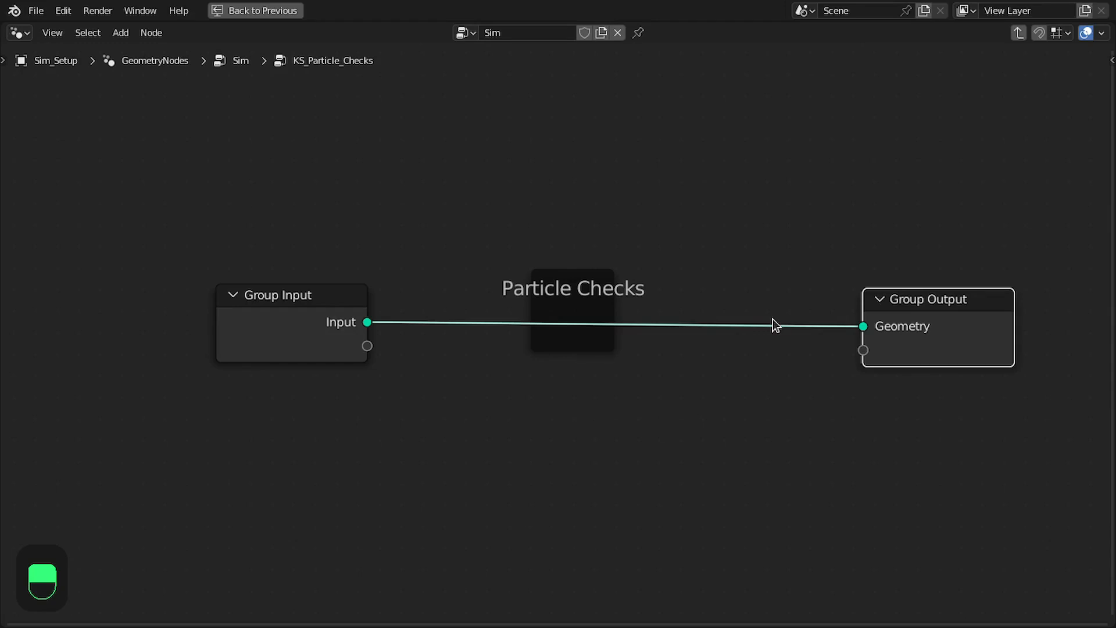
key(ctrl+s)
Insert a Boolean Store Named Attribute node on the geometry link inside the Particle Checks frame
middle_drag(599, 312, 621, 242)
scroll(621, 242, up, 2)
key(shift+a)
mouse_move(407, 257)
click(521, 323)
click(563, 207)
drag(644, 239, 498, 239)
drag(1014, 249, 790, 250)
middle_drag(697, 267, 820, 225)
click(645, 345)
click(582, 254)
click(603, 418)
Restart the simulation from the first frame, saving the file along the way
click(643, 341)
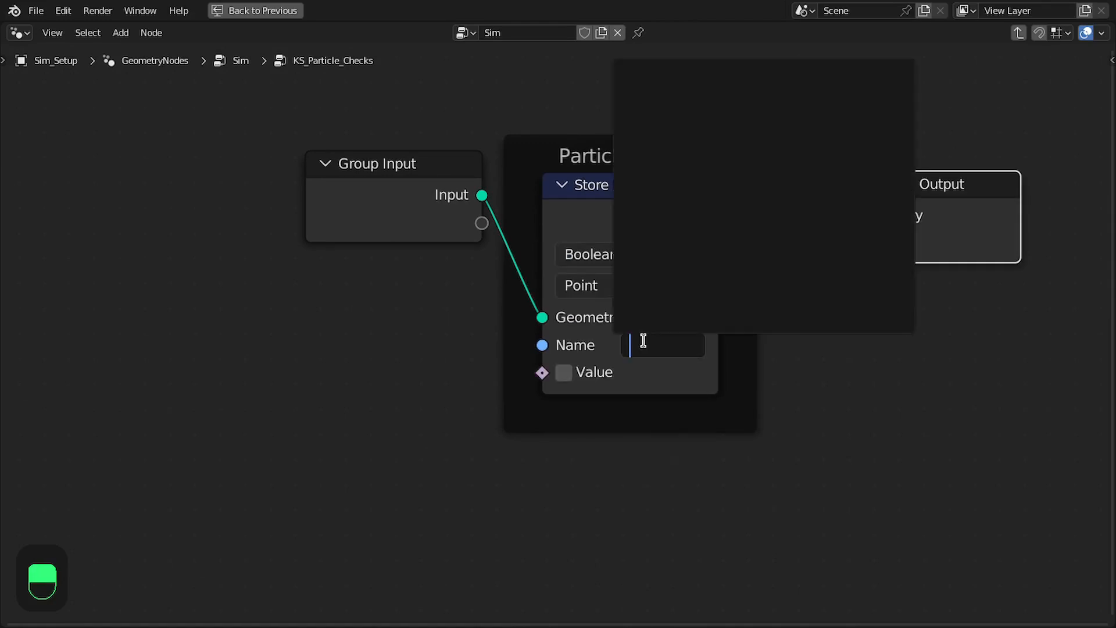
click(396, 344)
key(shift+Left)
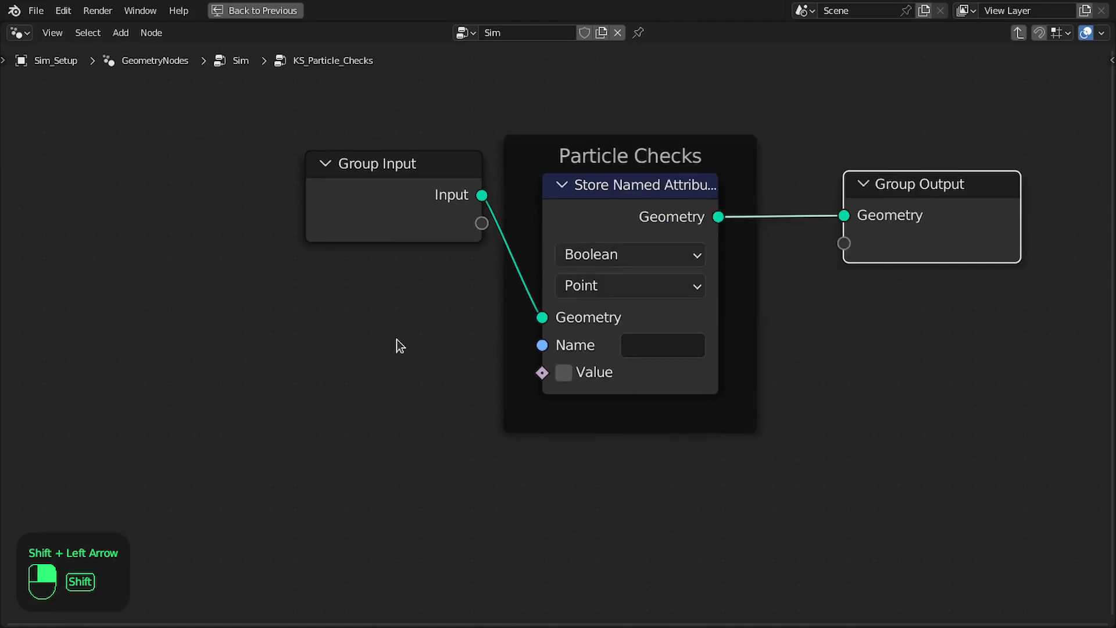
key(ctrl+s)
key(Right)
Set the Store Named Attribute node's attribute name to is_born
click(638, 344)
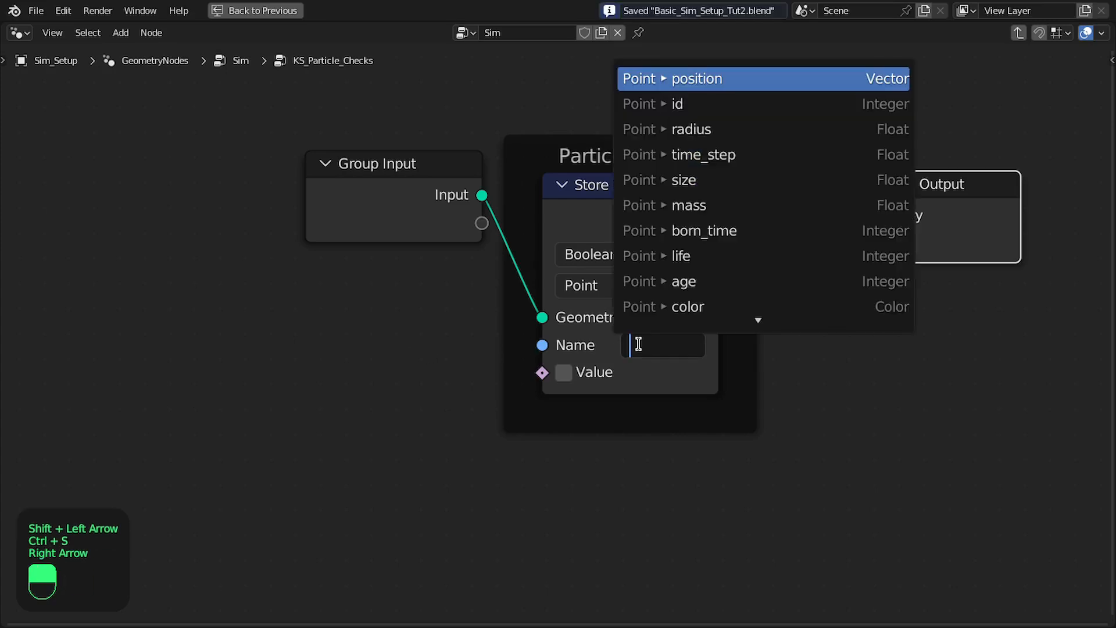
text(is_)
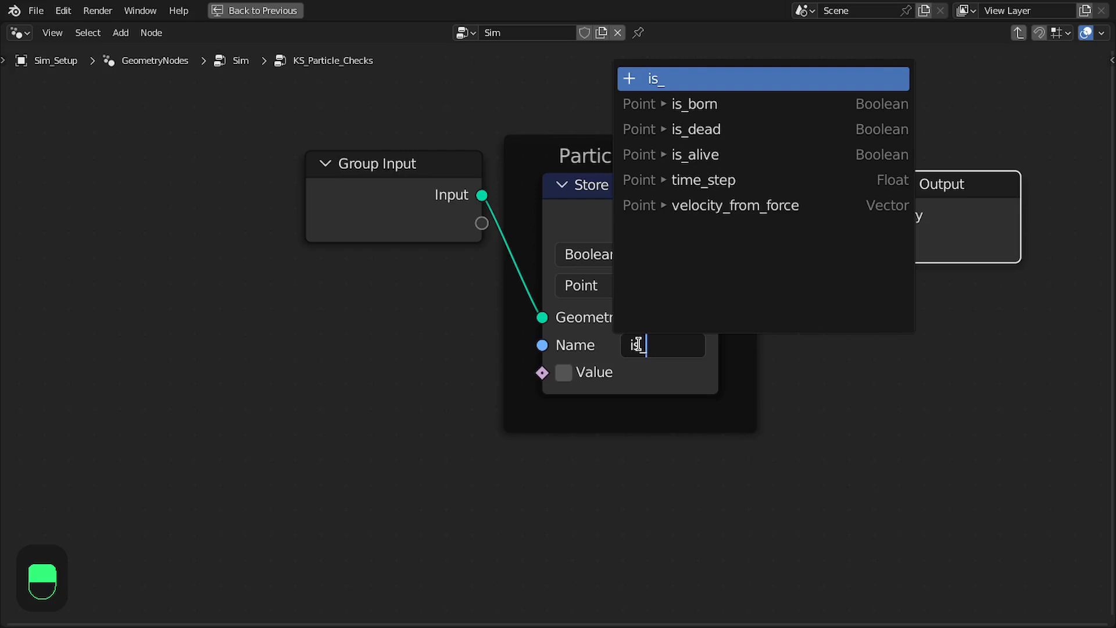
key(Down)
key(Return)
Add a Scene Time node below the Particle Checks frame
scroll(643, 349, down, 2)
middle_drag(686, 336, 785, 265)
scroll(581, 279, up, 2)
key(shift+a)
text(sce)
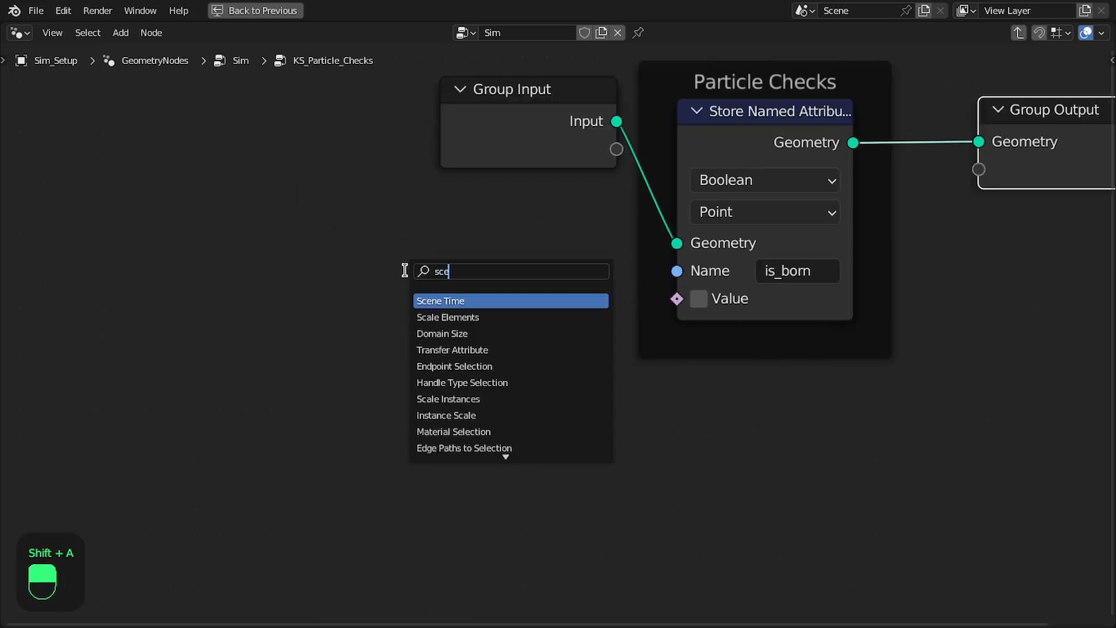
key(Return)
click(407, 347)
middle_drag(430, 361, 350, 171)
drag(503, 232, 645, 308)
text(ger)
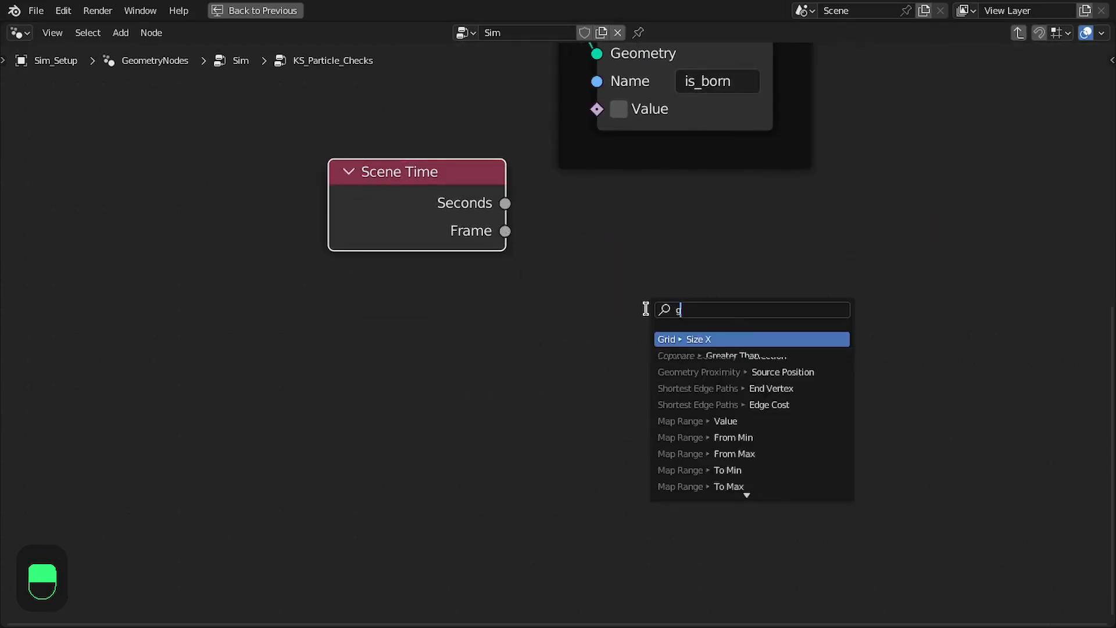
key(BackSpace)
key(BackSpace)
text(re)
key(Down)
key(Return)
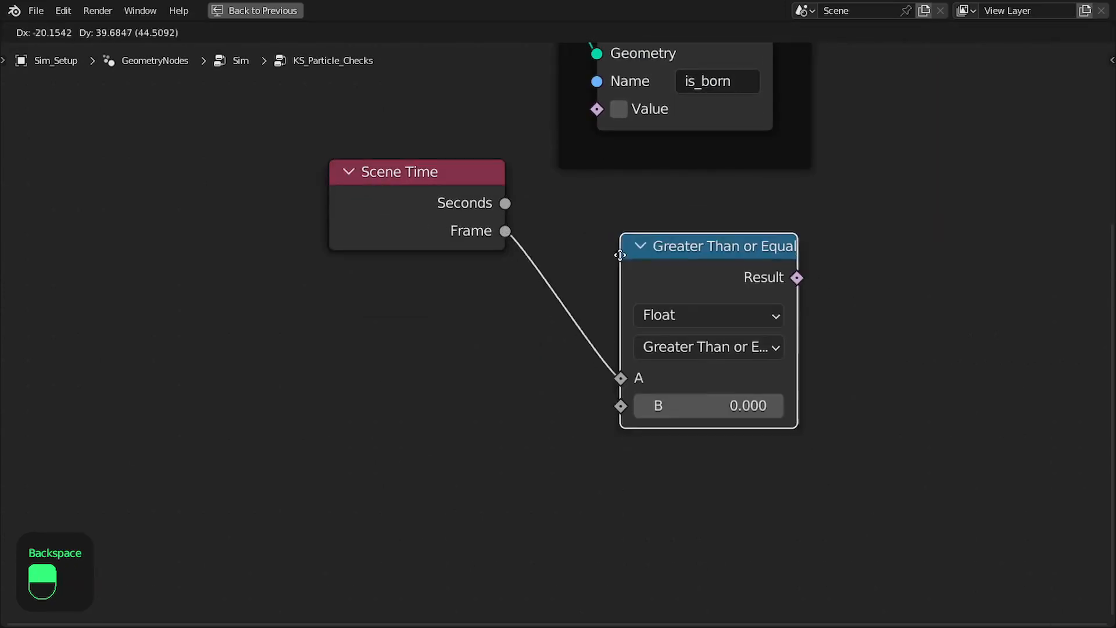
click(551, 242)
scroll(547, 268, down, 1)
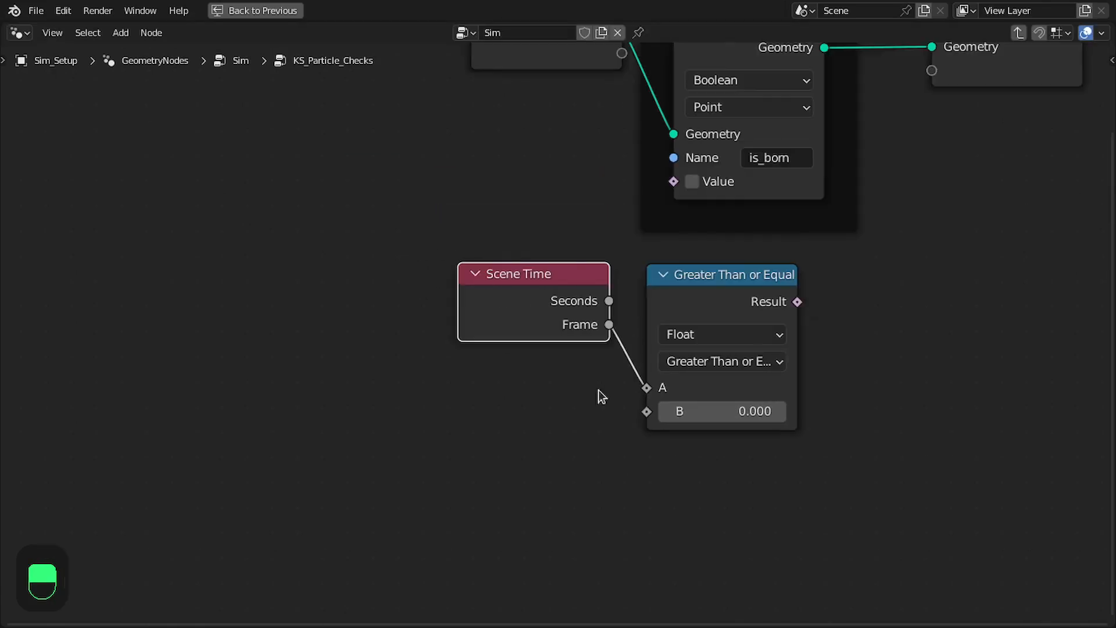
key(x)
Add a Named Attribute node directly below the Scene Time node
key(shift+a)
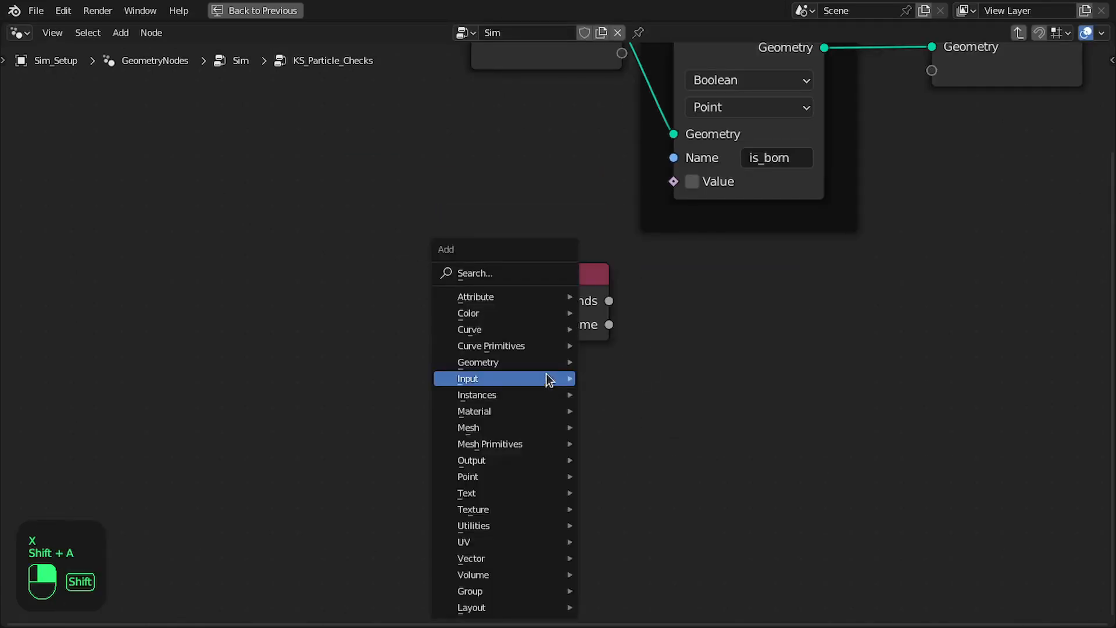
click(485, 274)
key(Escape)
key(shift+a)
click(531, 257)
text(named)
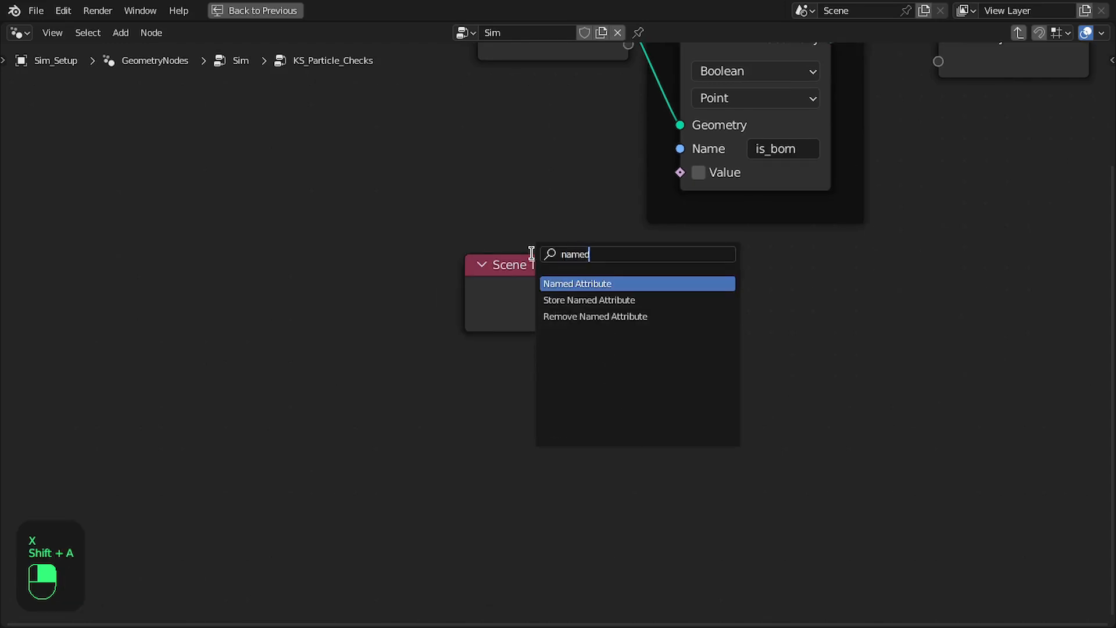
key(Return)
click(467, 357)
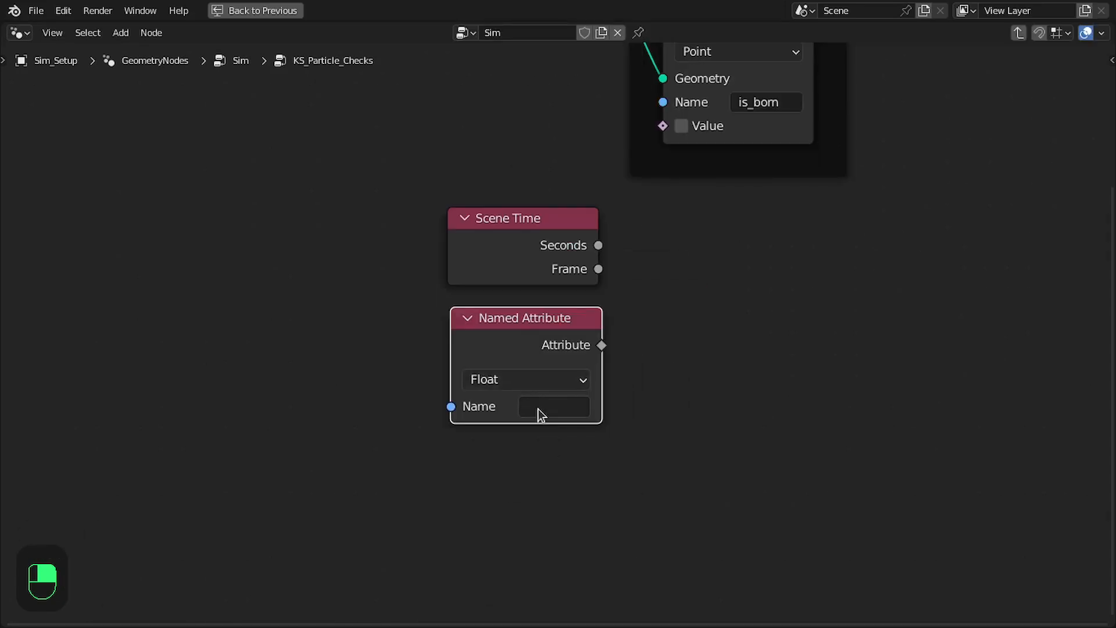
Set the Named Attribute node to read the integer attribute born_time
click(538, 407)
text(bo)
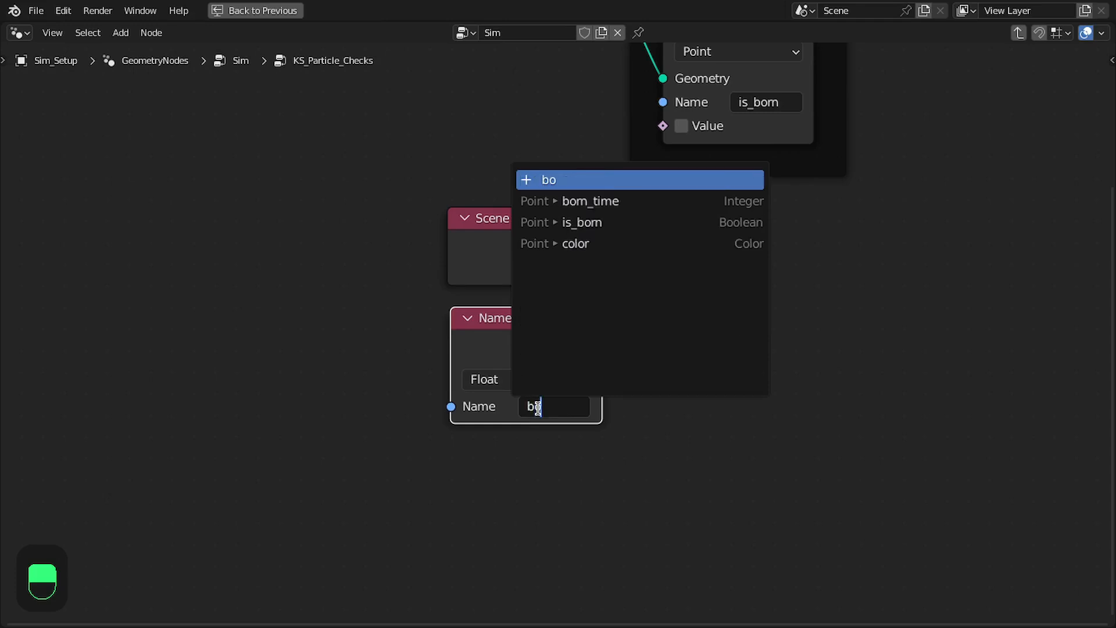
key(Down)
key(Return)
Add a Greater Than or Equal comparison with the Scene Time frame as A and born_time as B
drag(601, 345, 731, 313)
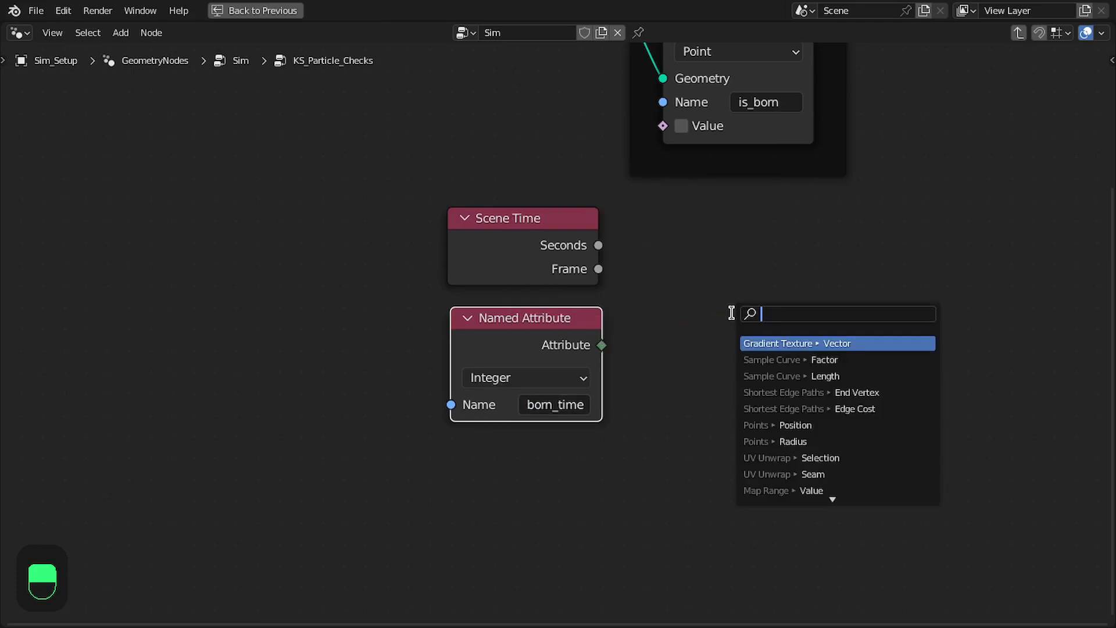
text(grea)
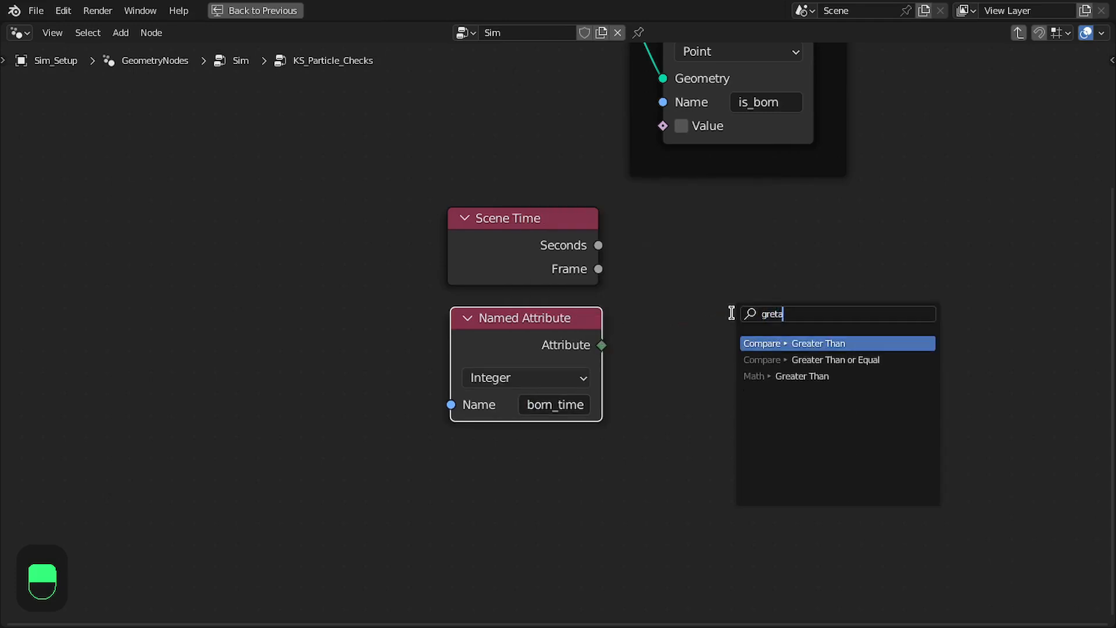
key(Down)
key(Return)
click(696, 260)
drag(697, 358, 698, 382)
drag(598, 269, 698, 358)
Connect the comparison result to the is_born node's Value, spread the nodes out and save the file
drag(748, 255, 686, 228)
drag(393, 224, 623, 386)
mouse_move(671, 248)
mouse_down()
mouse_move(665, 267)
mouse_move(683, 237)
mouse_up()
drag(792, 237, 664, 125)
shift+drag(415, 249, 585, 332)
key(Home)
key(ctrl+s)
drag(757, 155, 959, 157)
key(ctrl+s)
Restore the full layout and check the is_born values in the spreadsheet from the first frame onward
key(ctrl+space)
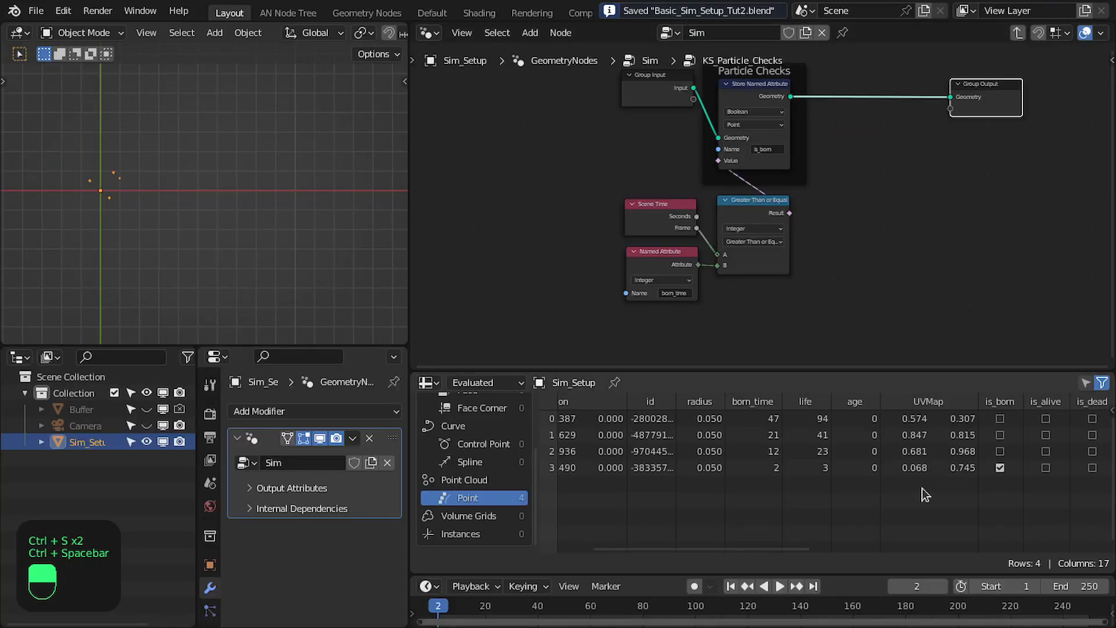
click(731, 586)
key(ctrl+s)
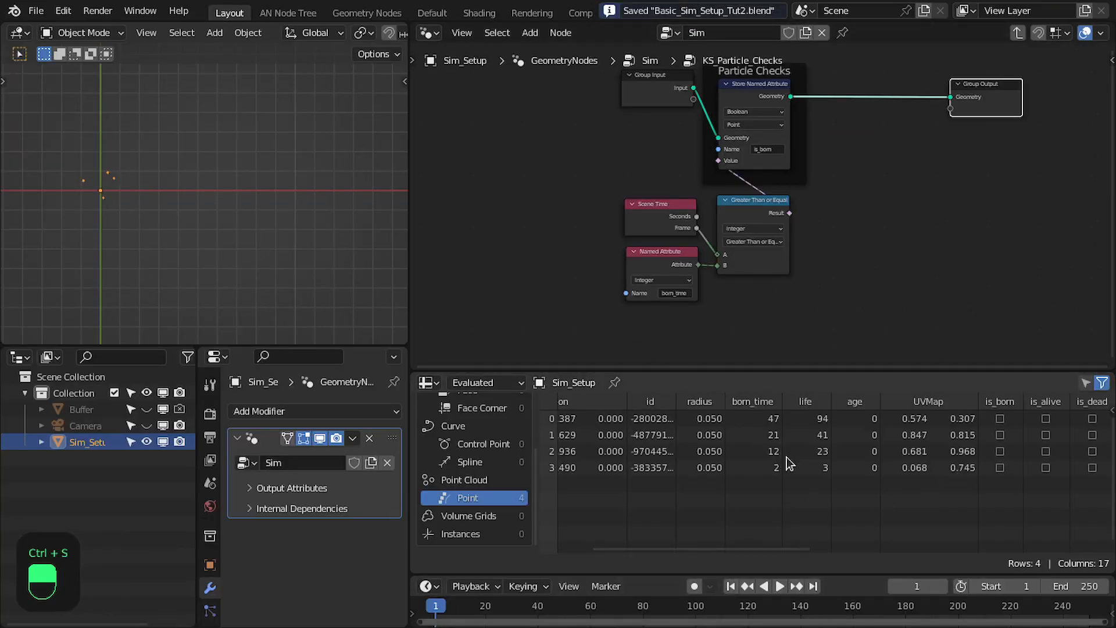
drag(733, 546, 772, 546)
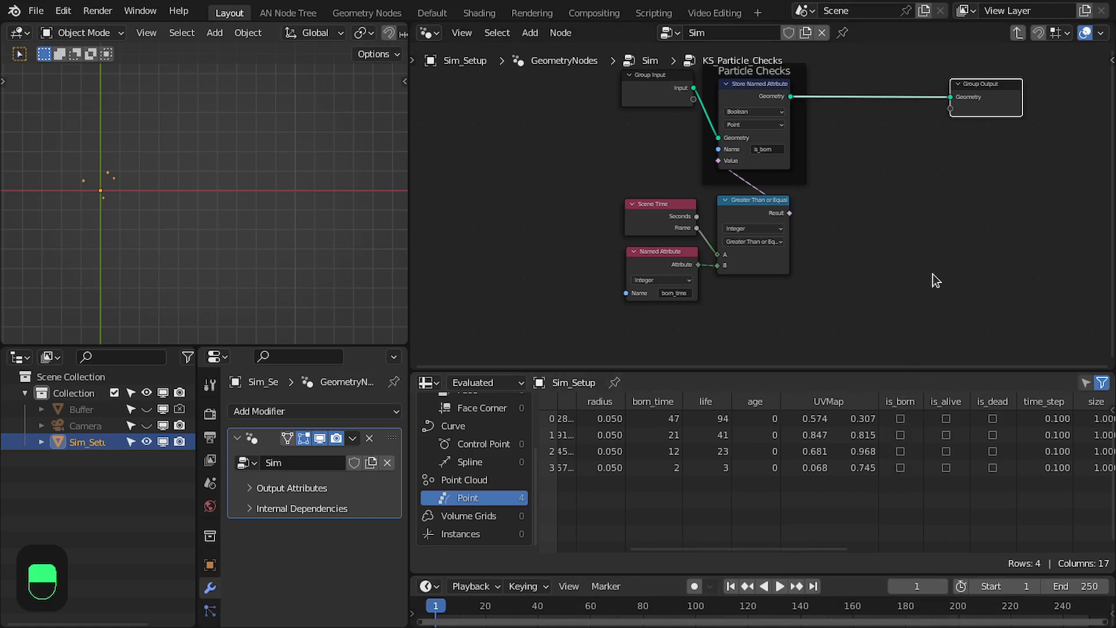
key(Right)
Maximize the node editor and insert a duplicate of the is_born Store Named Attribute node between it and the Group Output
middle_drag(894, 185, 836, 208)
scroll(819, 206, up, 2)
key(ctrl+space)
middle_drag(657, 350, 847, 256)
scroll(814, 254, down, 1)
middle_drag(772, 251, 713, 331)
click(533, 122)
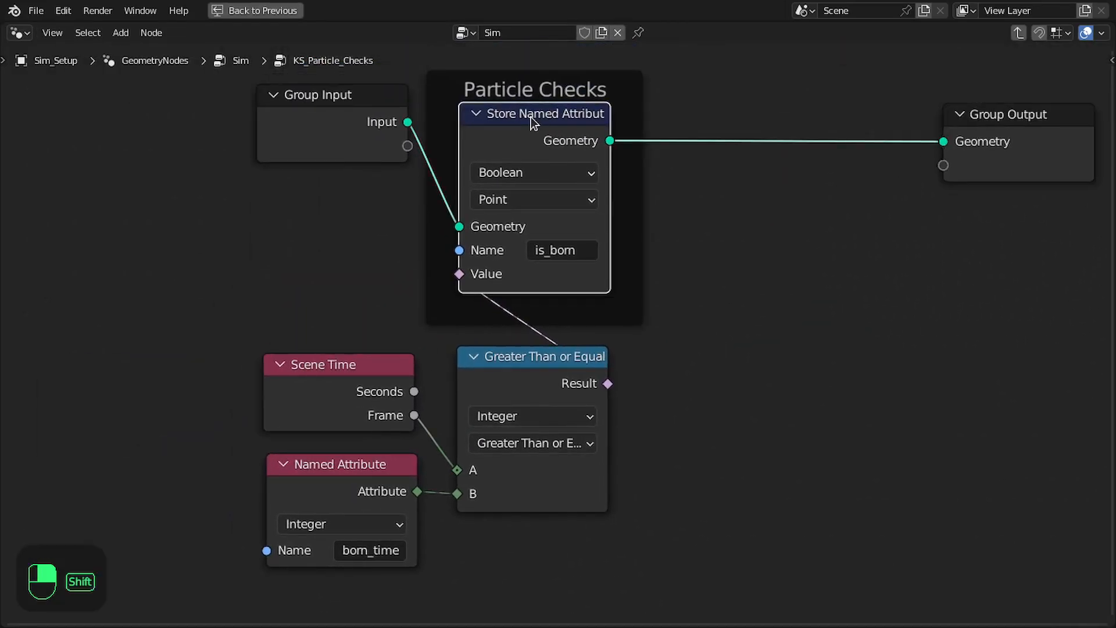
key(shift+d)
click(729, 112)
Set the duplicated Store Named Attribute node to Integer and its attribute name to age
click(630, 155)
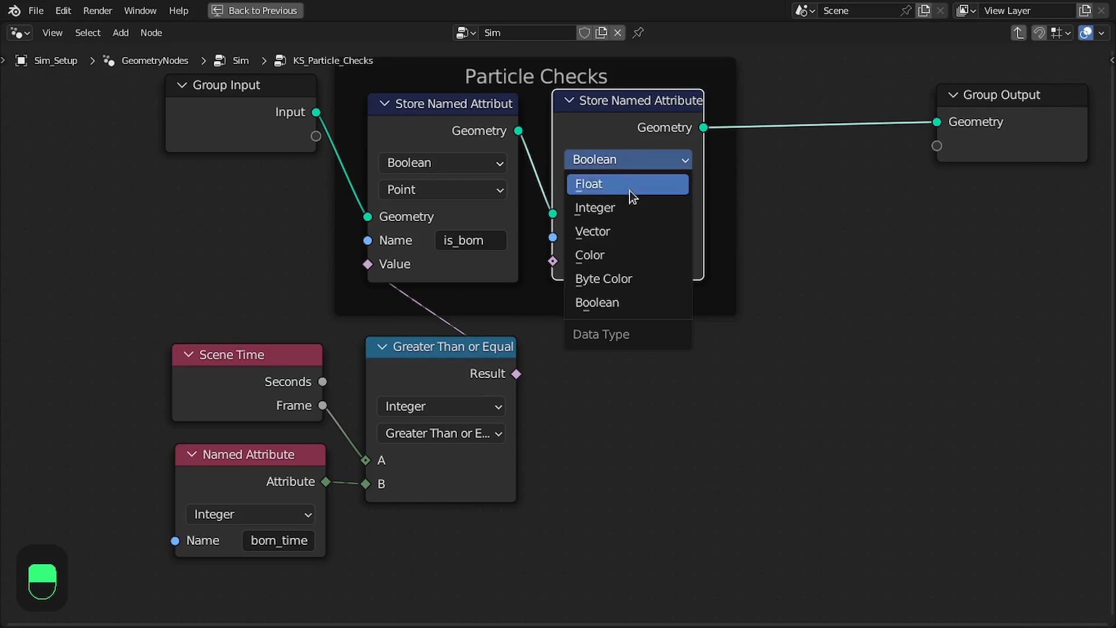
click(630, 207)
click(656, 242)
text(age)
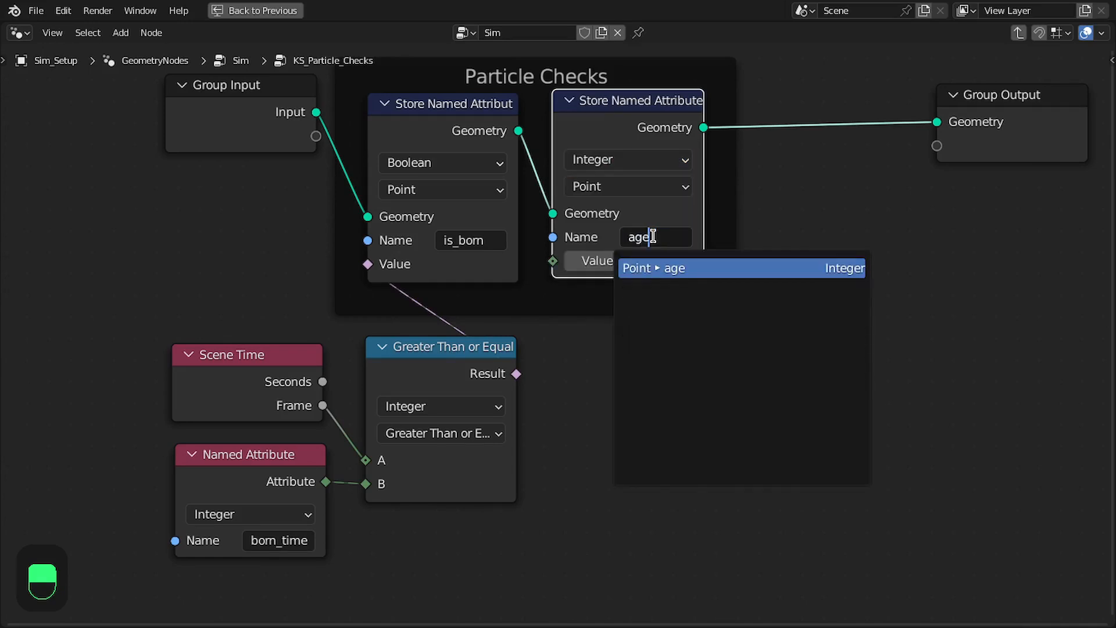
key(Return)
Review the Subtract, Maximum and Clamp nodes that calculate age inside the KS_Particle_System_Input group
key(Tab)
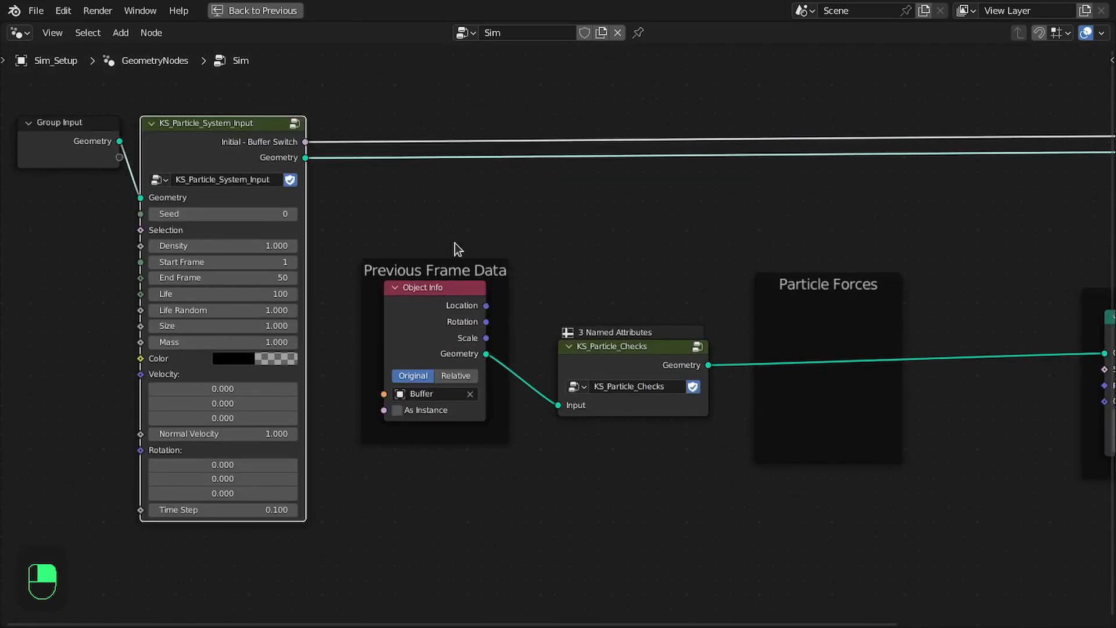
key(Tab)
scroll(642, 276, up, 5)
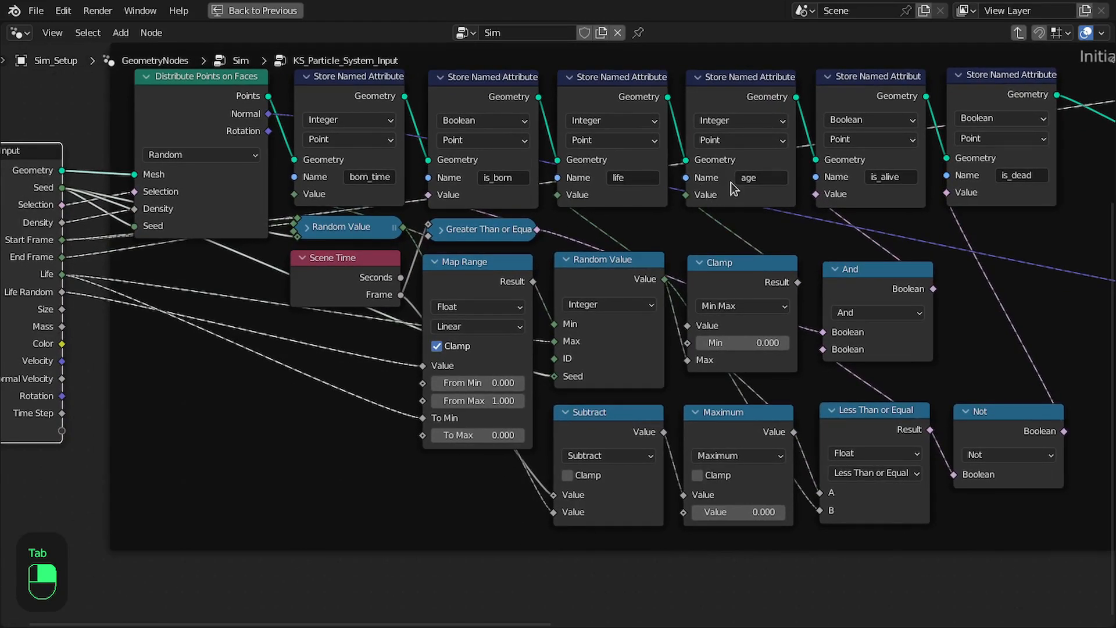
middle_drag(632, 350, 599, 302)
middle_drag(666, 219, 643, 268)
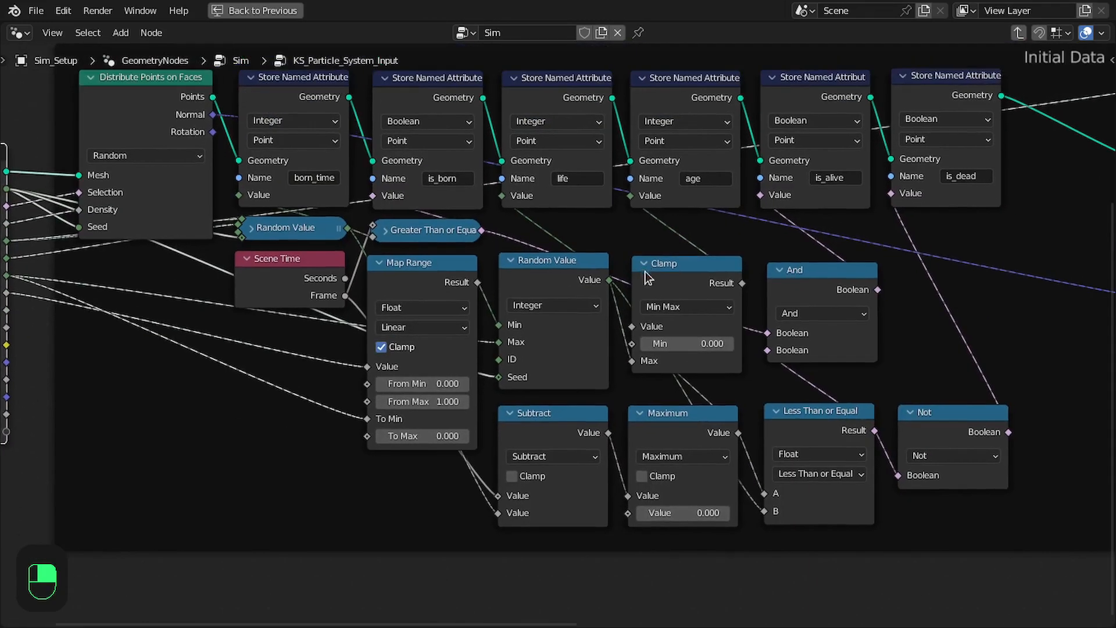
click(539, 435)
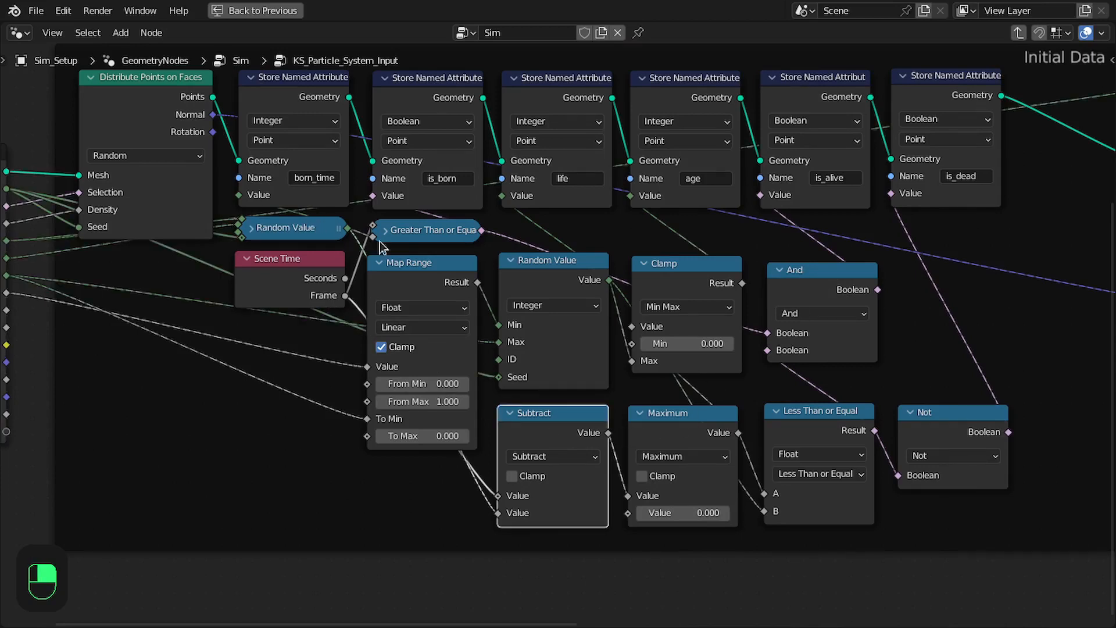
click(701, 431)
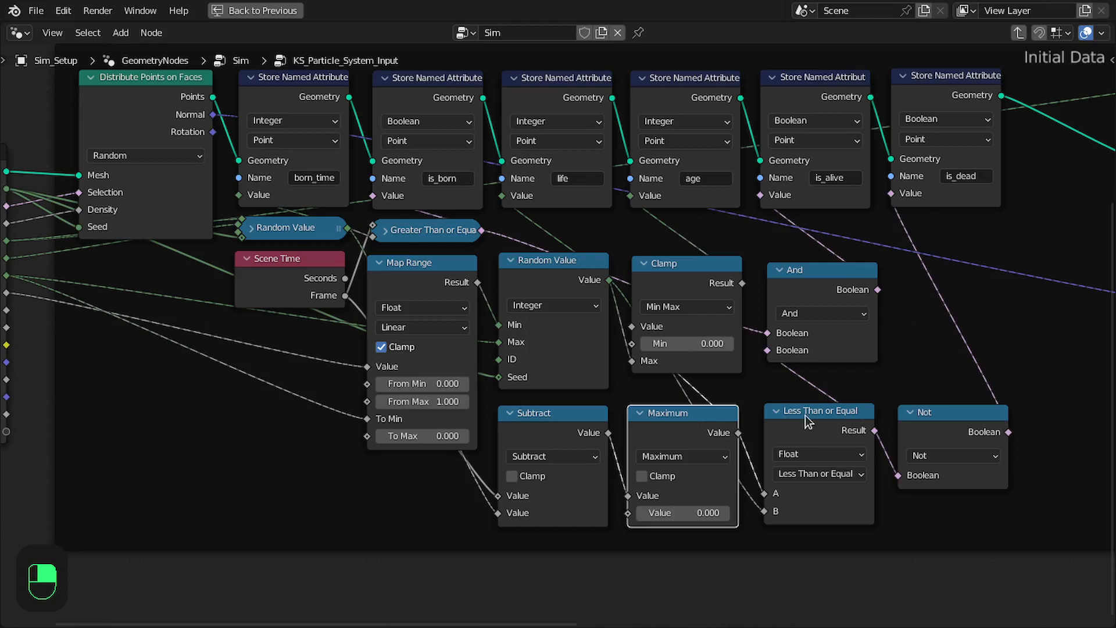
click(667, 281)
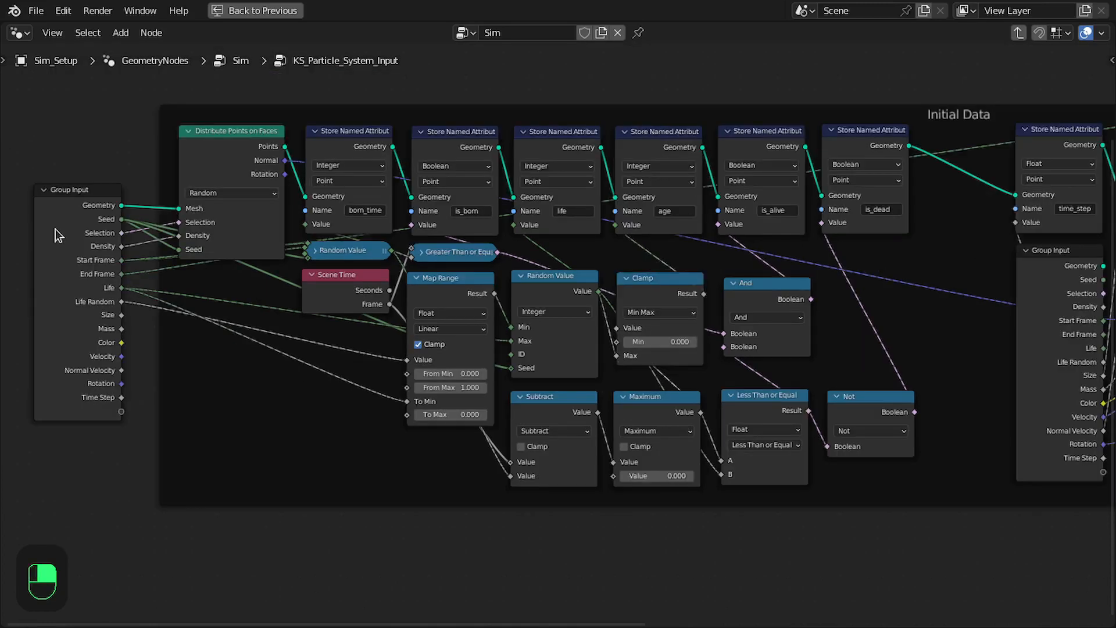
key(Tab)
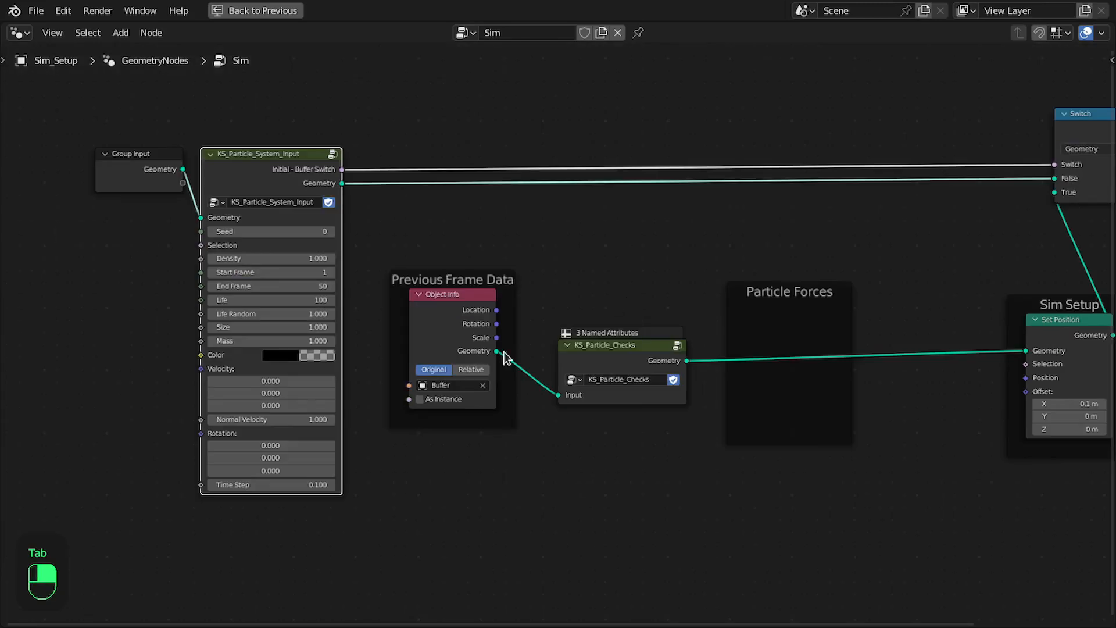
In the KS_Particle_Checks group, add a Subtract node that takes born_time from the Scene Time frame, placed below the comparison
click(573, 364)
key(Tab)
scroll(403, 194, up, 3)
drag(418, 183, 553, 402)
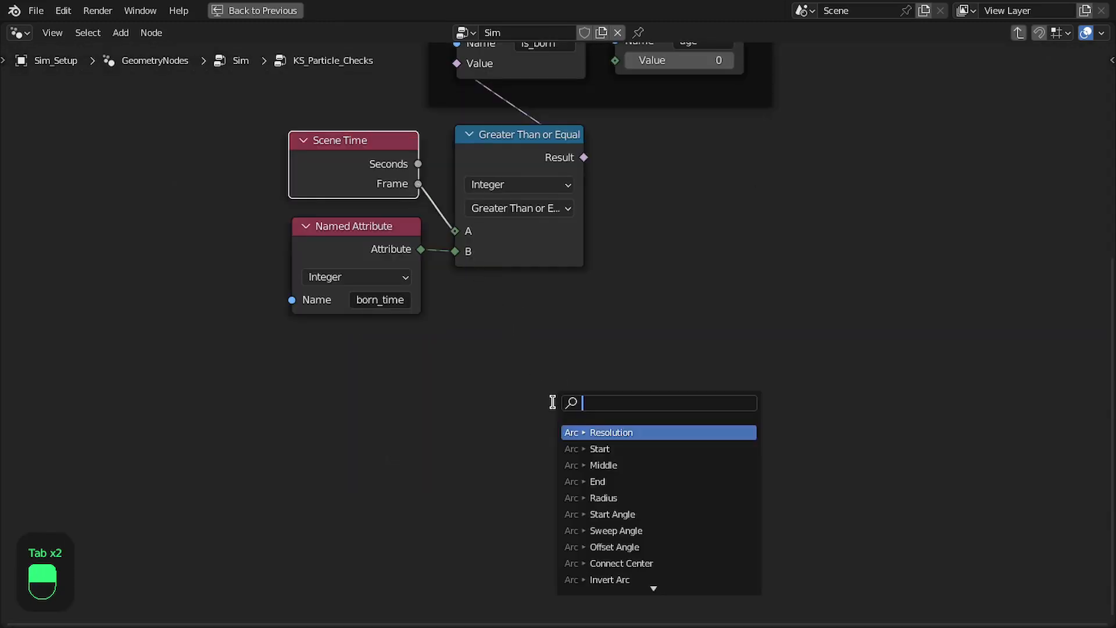
text(subtra)
key(Return)
drag(524, 329, 492, 329)
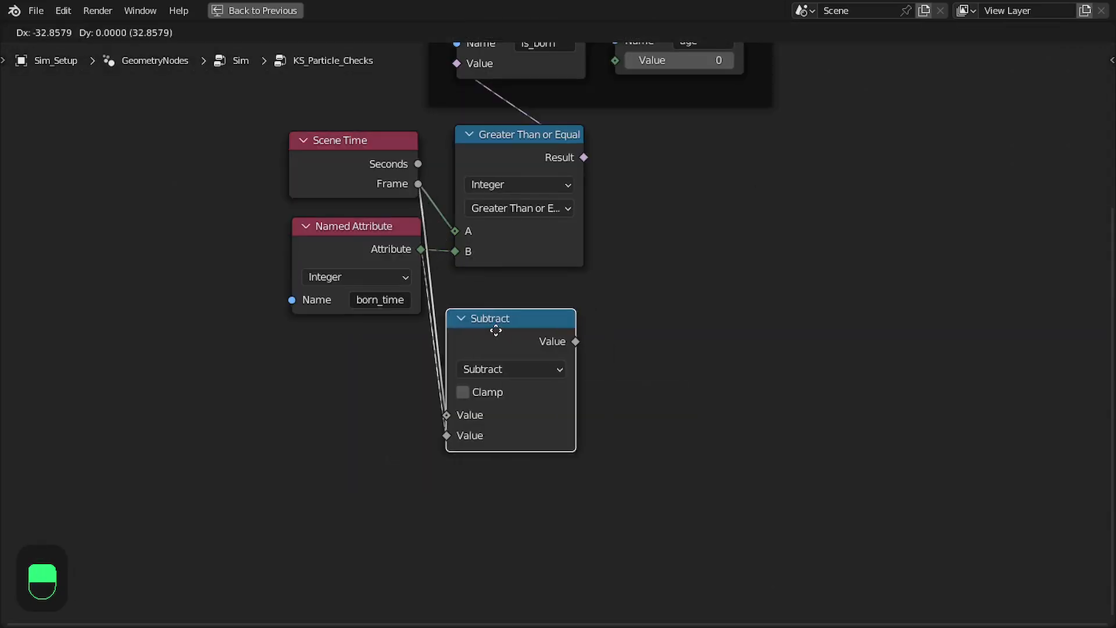
middle_drag(500, 339, 565, 383)
drag(403, 293, 399, 299)
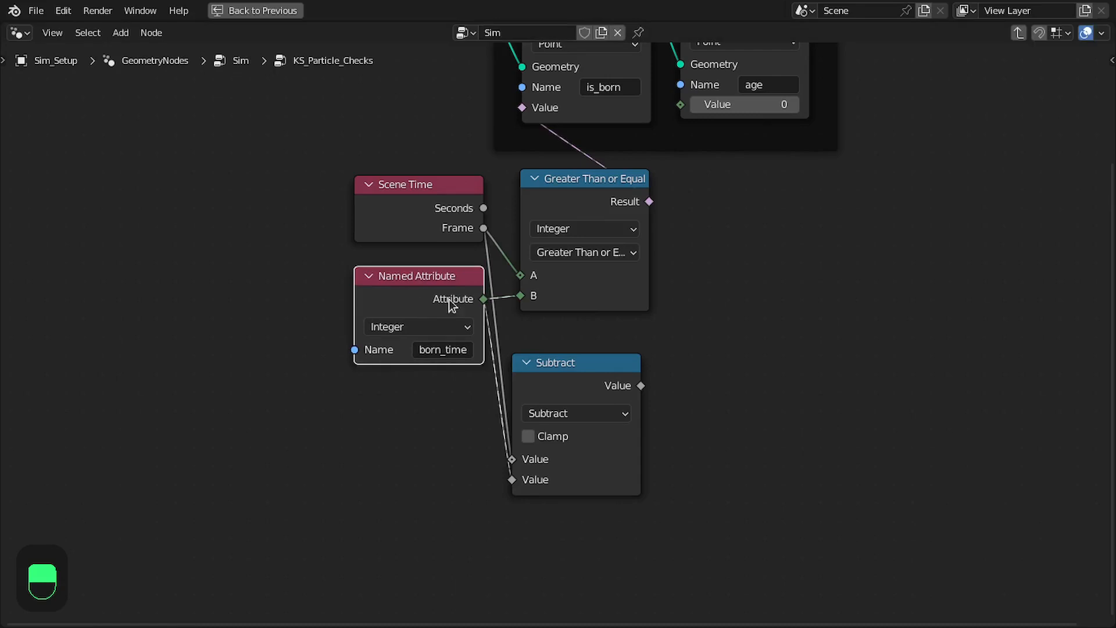
drag(576, 367, 587, 351)
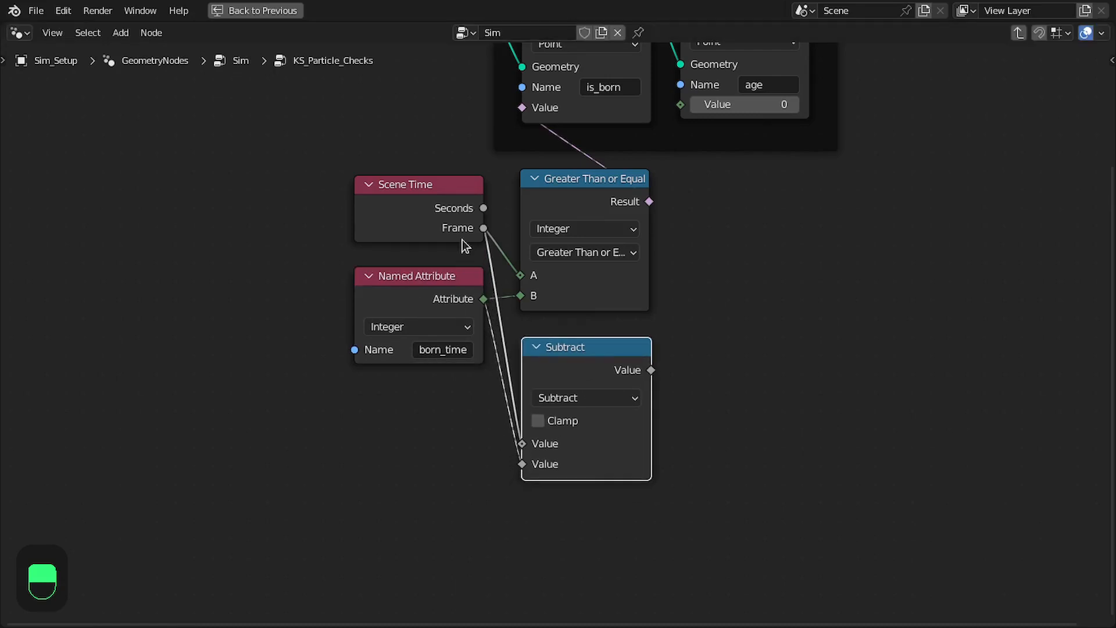
Add a Maximum math node fed by the Subtract result
middle_drag(460, 240, 410, 252)
drag(602, 381, 703, 377)
text(c)
key(BackSpace)
text(maxi)
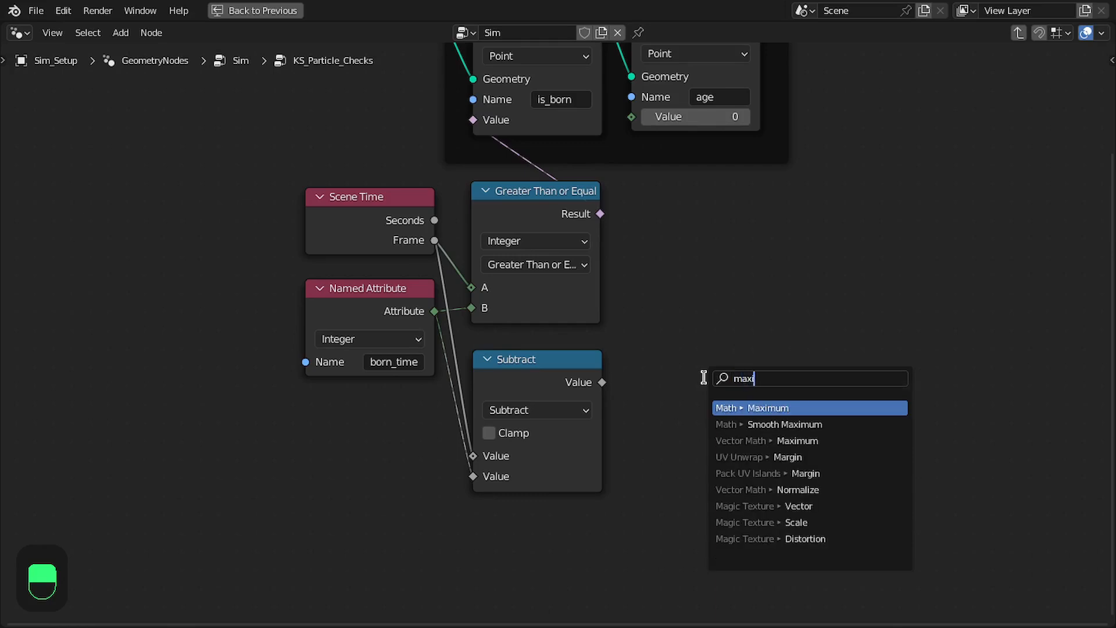
key(Return)
Restore the full layout and try the Subtract result as the age node's Value
key(ctrl+space)
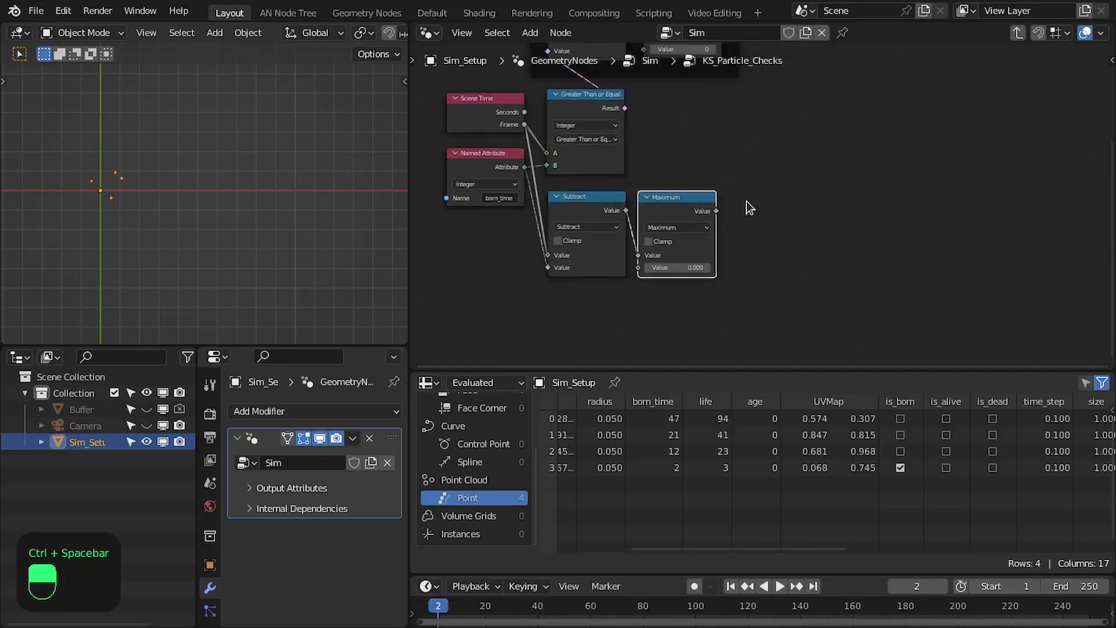
drag(706, 279, 638, 121)
scroll(756, 181, up, 1)
drag(612, 274, 632, 101)
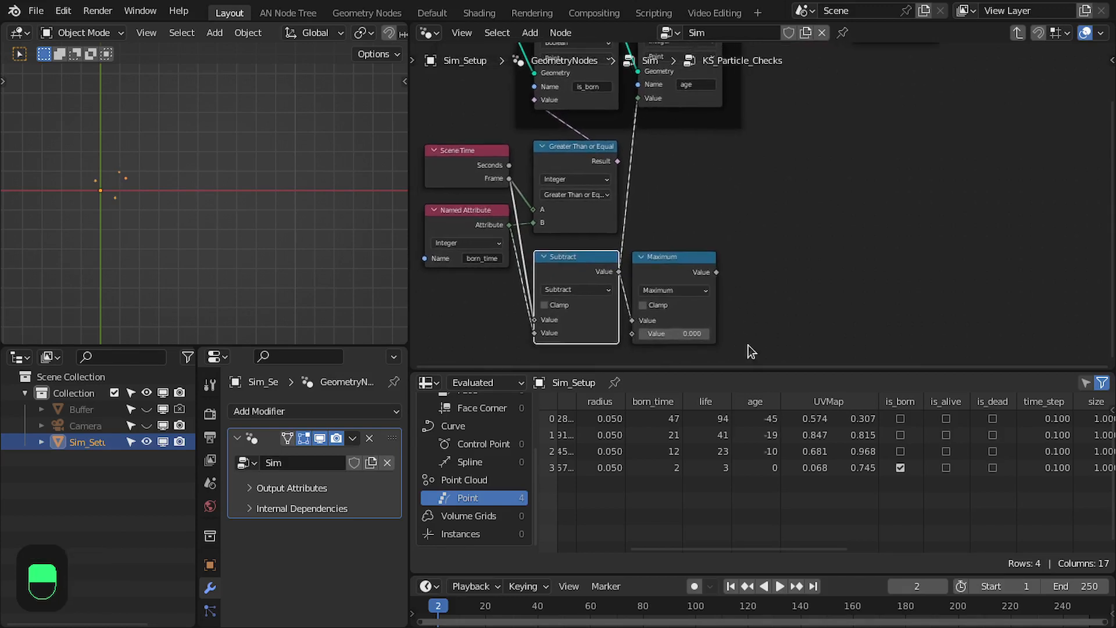
Connect the Maximum result to the age node's Value and make the timeline area taller
drag(716, 271, 646, 100)
shift+scroll(734, 192, down, 2)
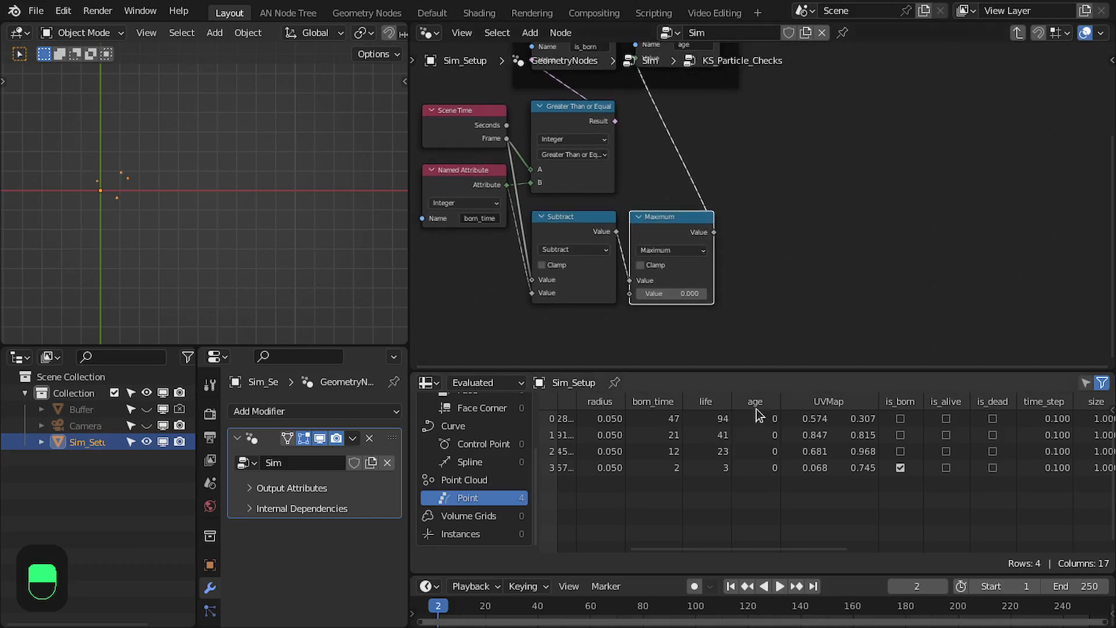
drag(706, 574, 704, 546)
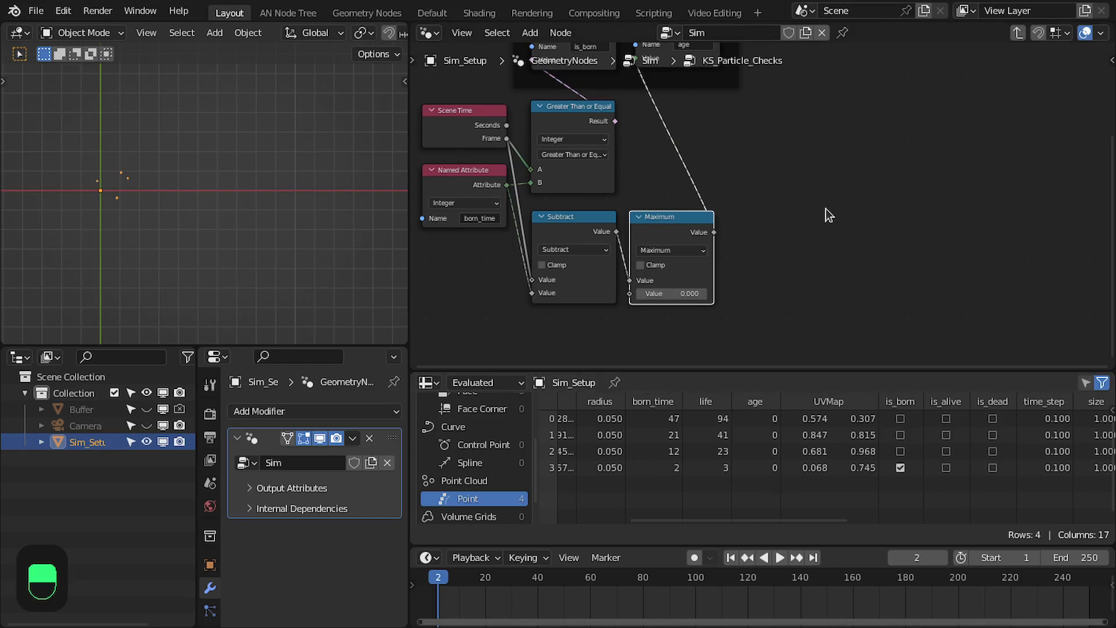
Advance the timeline frame by frame to frame 9 and compare the particles' age with their life in the spreadsheet
key(Right)
key(Right)
key(Right)
key(Right)
key(Right)
key(Right)
key(Right)
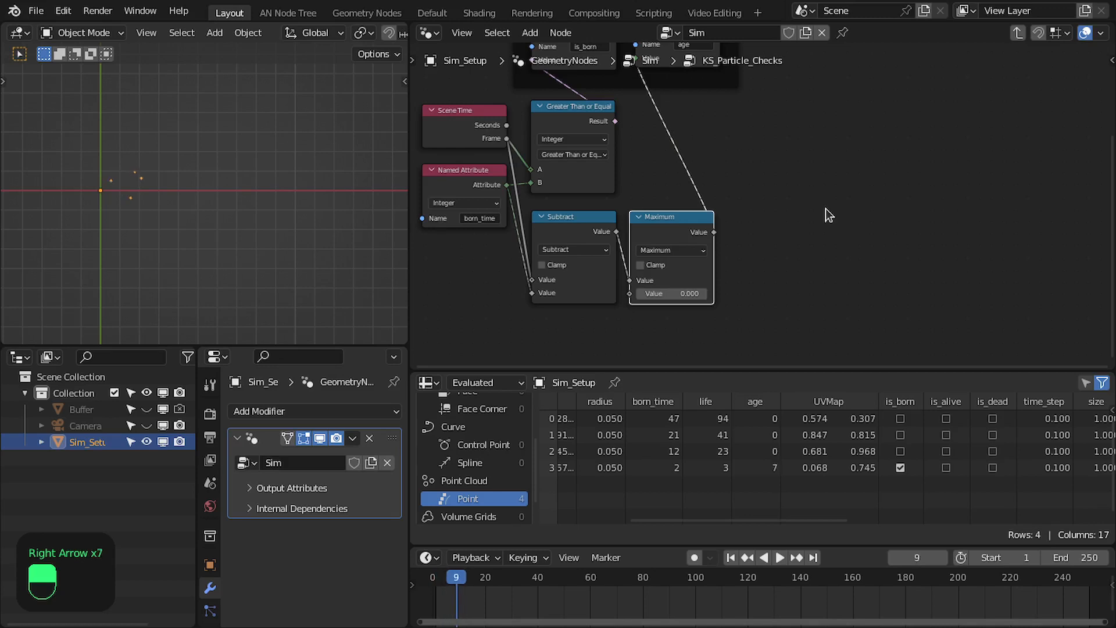
Add a Clamp node fed by the Maximum result, placed beside the Maximum node
scroll(685, 238, up, 4)
middle_drag(718, 253, 728, 194)
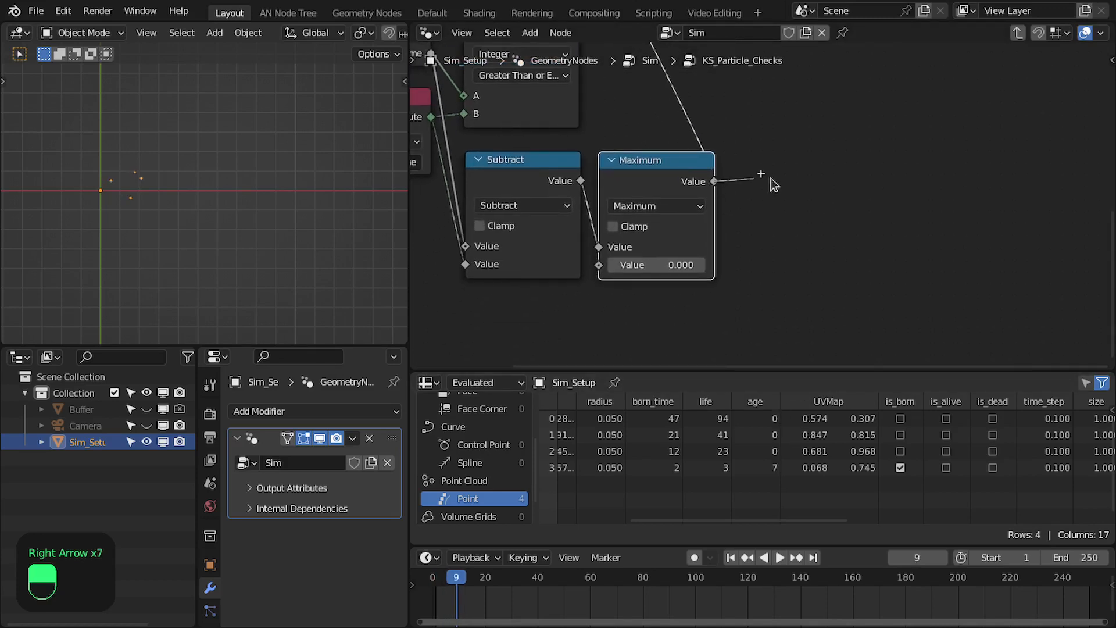
drag(726, 186, 778, 179)
text(clamp)
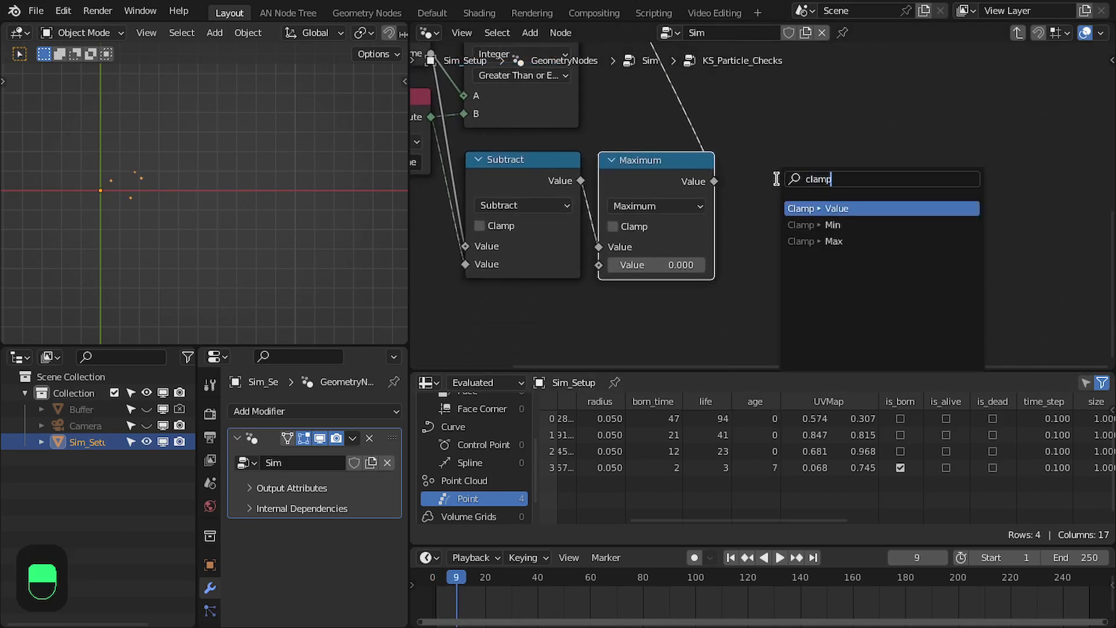
key(Return)
click(739, 175)
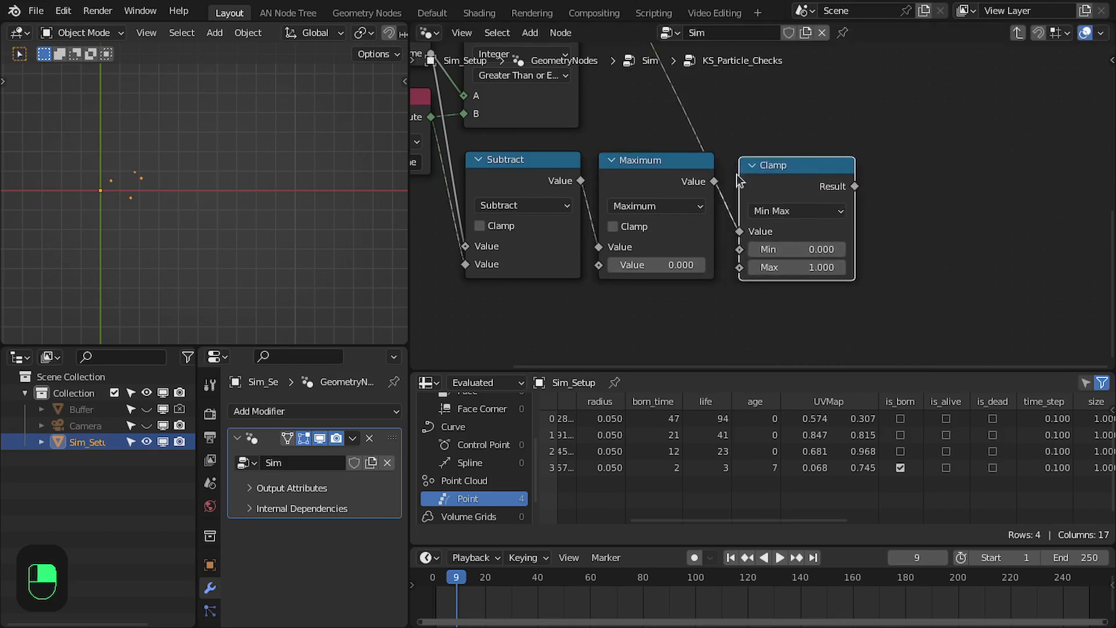
Feed the Clamp node's Max from a new Named Attribute node reading life, placed below the Maximum node
middle_drag(741, 256, 743, 199)
drag(742, 211, 674, 260)
text(na)
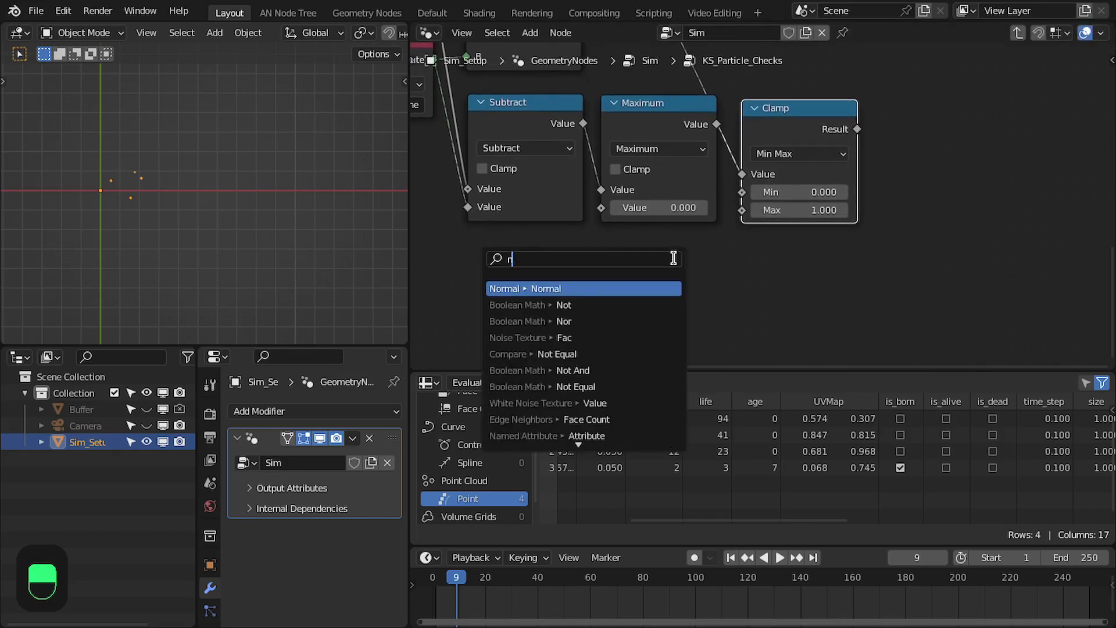
key(Return)
click(722, 251)
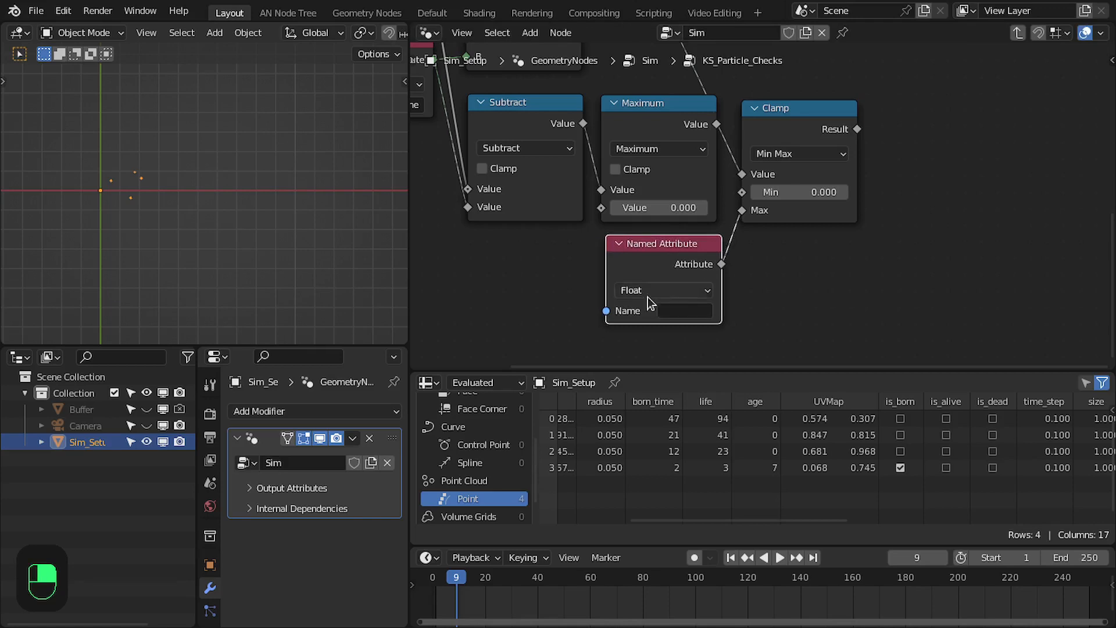
click(663, 308)
text(lif)
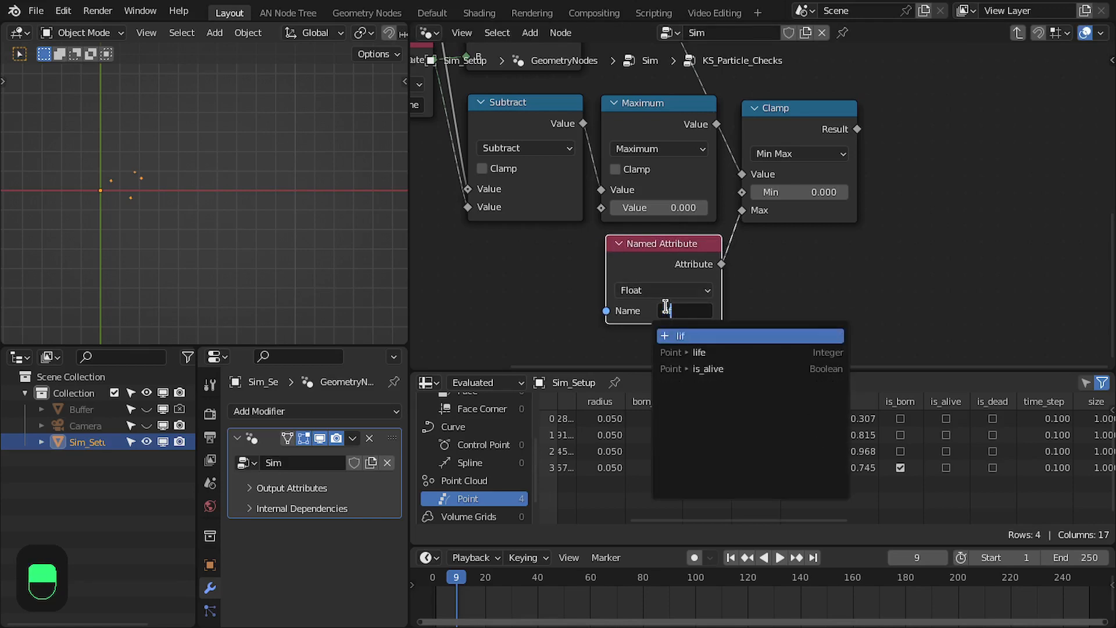
key(Down)
key(Return)
drag(653, 248, 645, 245)
middle_drag(680, 229, 649, 275)
Return to frame 1 and connect the Clamp result to the age node's Value
key(shift+Left)
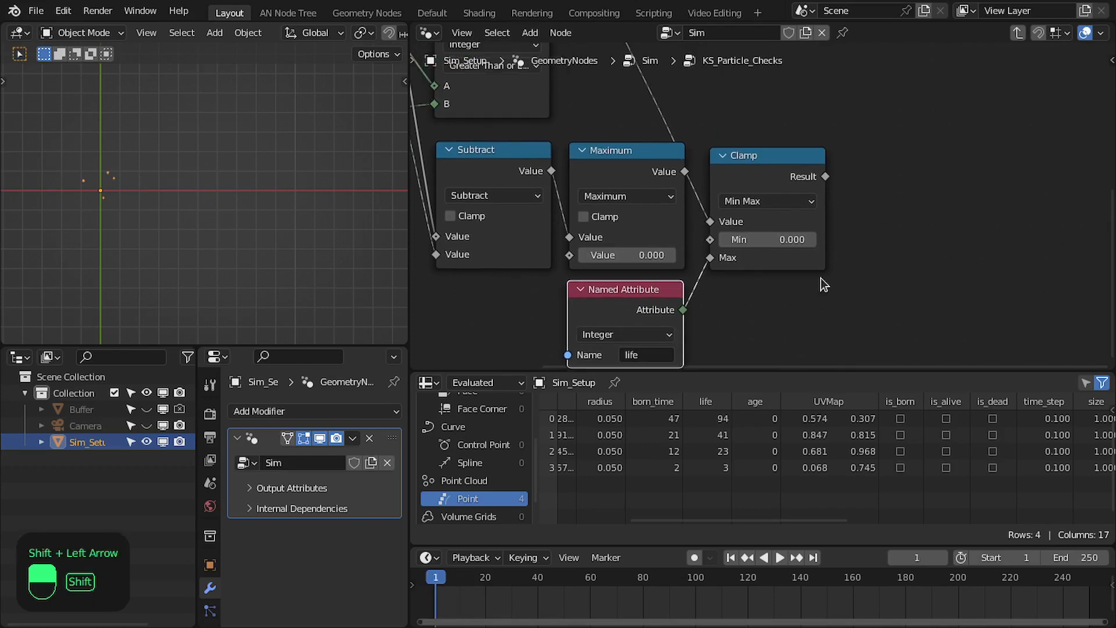
scroll(826, 279, down, 2)
middle_drag(831, 195, 806, 279)
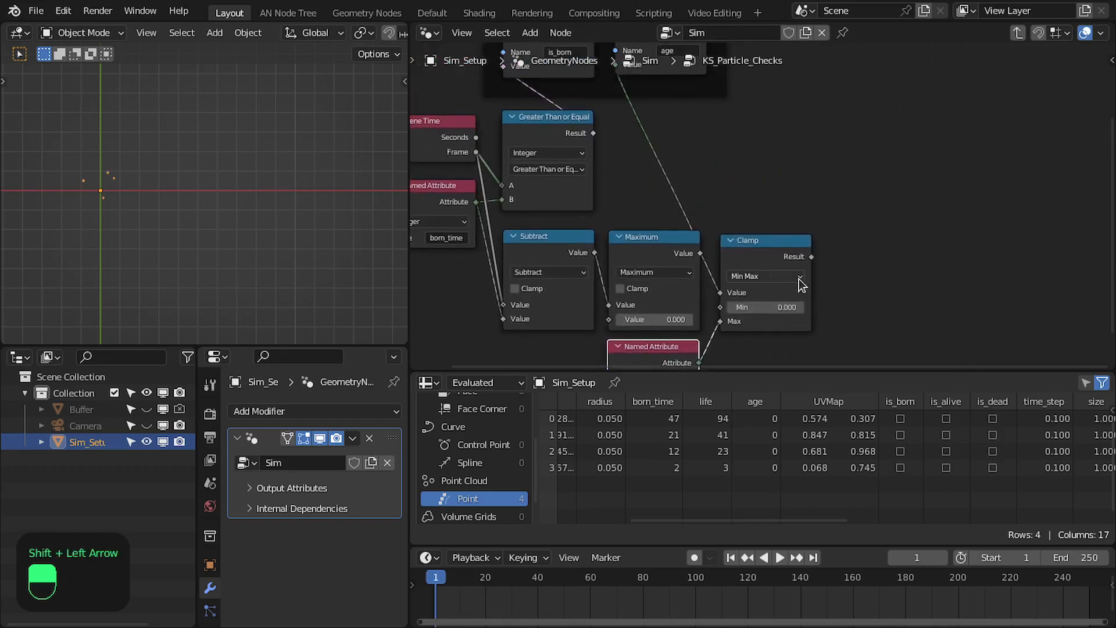
drag(811, 256, 615, 105)
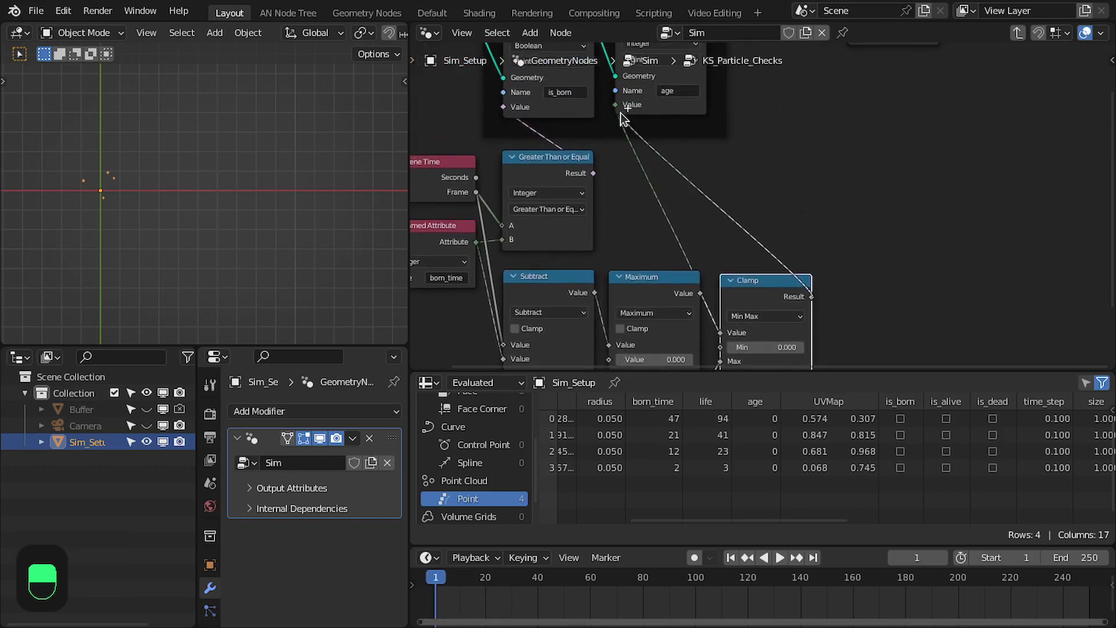
middle_drag(674, 134, 696, 38)
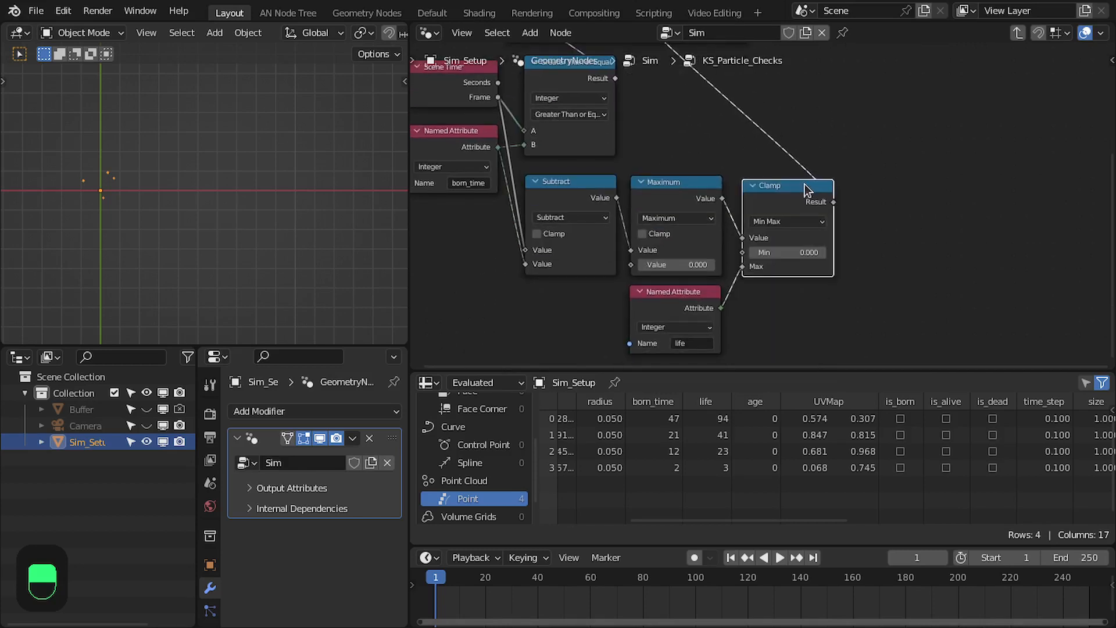
Advance the timeline to frame 7 and check the clamped age values in the spreadsheet
key(Right)
key(Right)
key(Right)
key(Right)
key(Right)
key(Right)
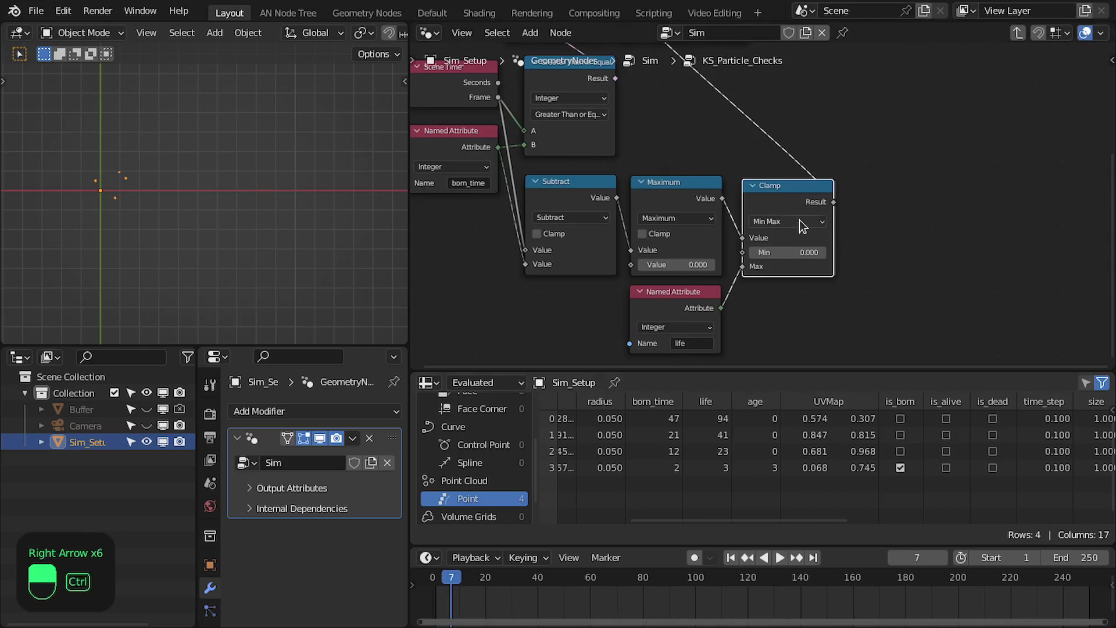
Maximize the node editor and move the Clamp node above the Maximum node, beside the Greater Than or Equal node
key(ctrl+space)
scroll(633, 401, down, 1)
drag(636, 403, 490, 260)
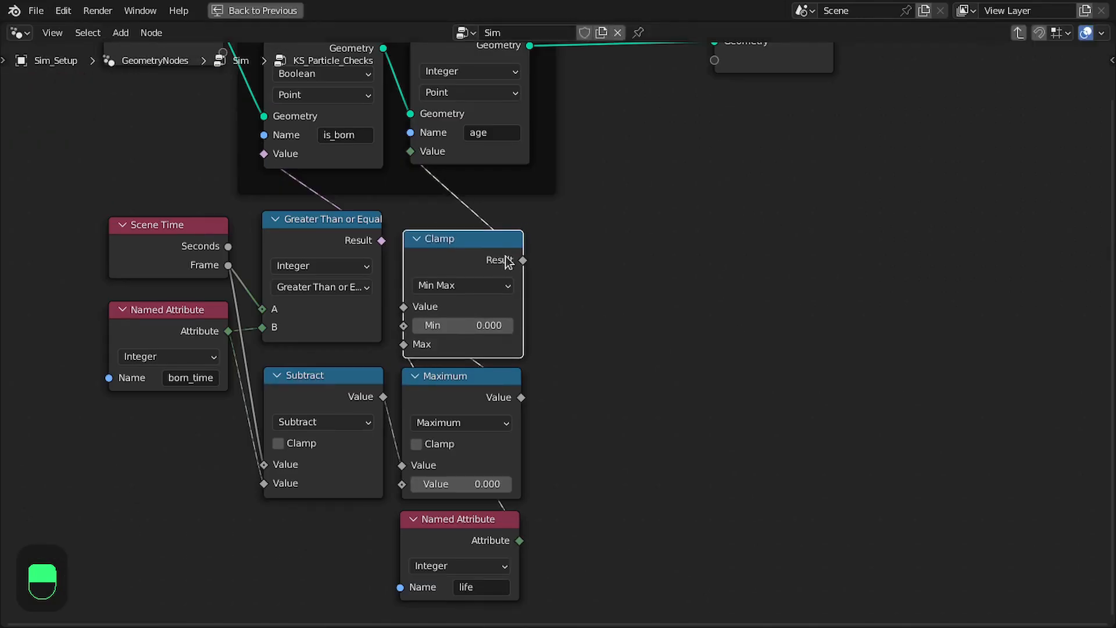
middle_drag(506, 261, 550, 259)
scroll(552, 256, down, 1)
drag(506, 252, 506, 242)
middle_drag(506, 242, 506, 328)
Duplicate the age Store Named Attribute node, insert the copy before the Group Output, and move the Group Output farther away
click(540, 145)
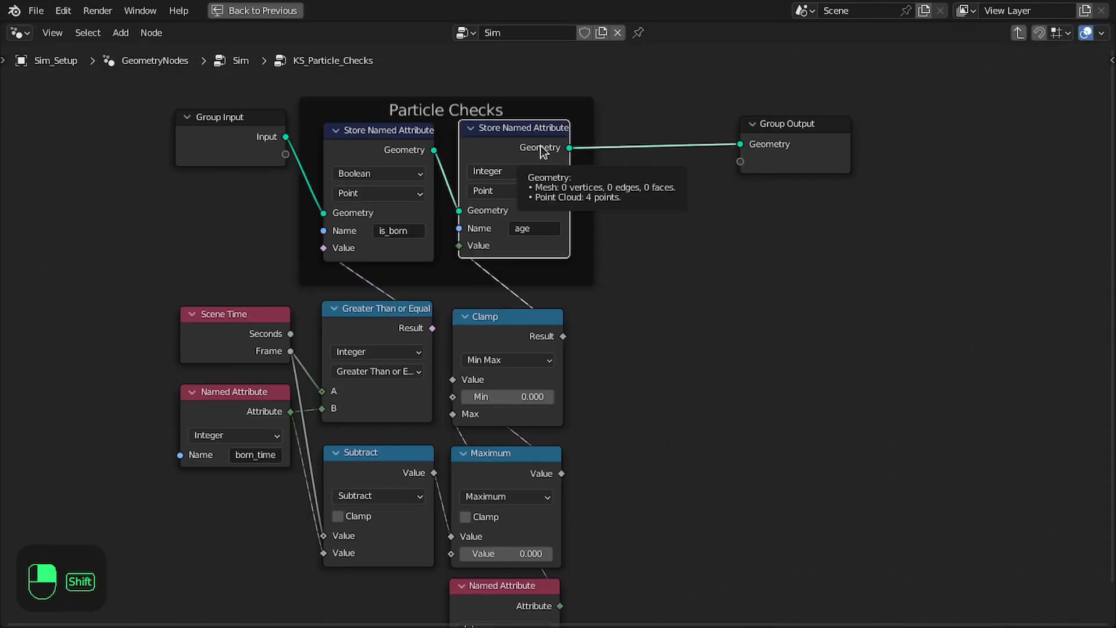
key(shift+d)
click(683, 152)
drag(839, 145, 921, 144)
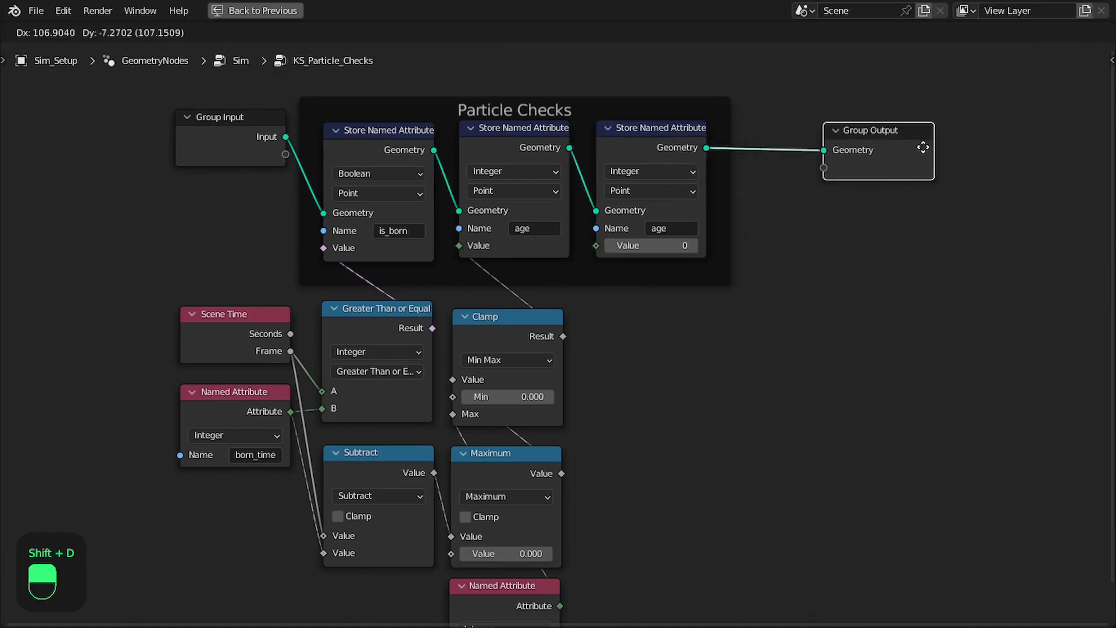
Set the duplicated Store Named Attribute node to Boolean and name its attribute is_alive
scroll(706, 169, up, 1)
click(692, 131)
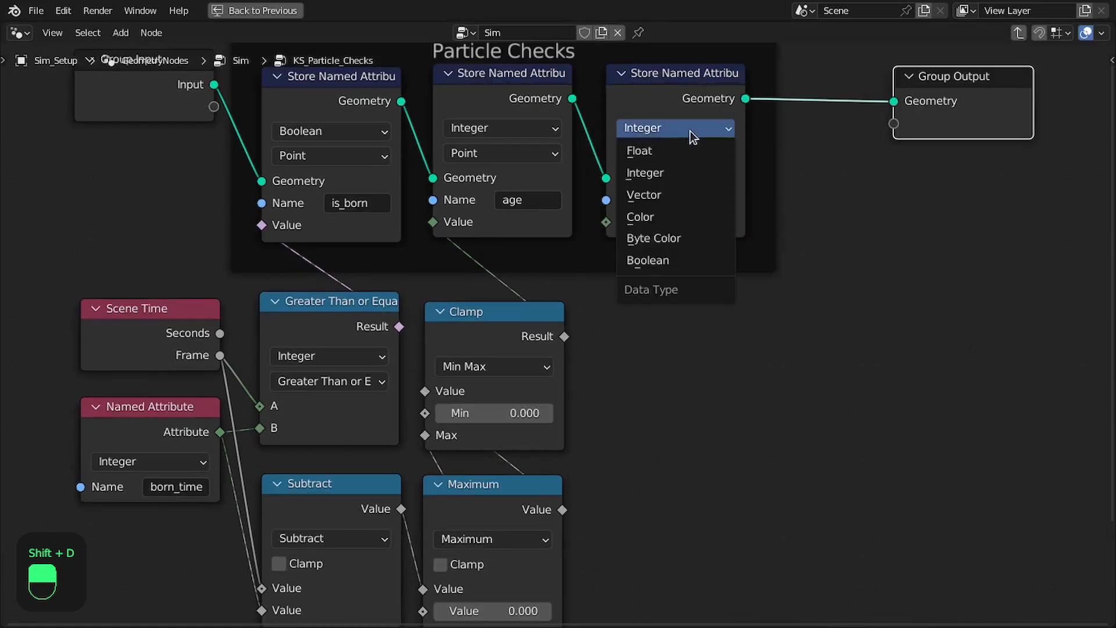
click(685, 259)
click(704, 200)
text(is)
key(Down)
key(Down)
key(Return)
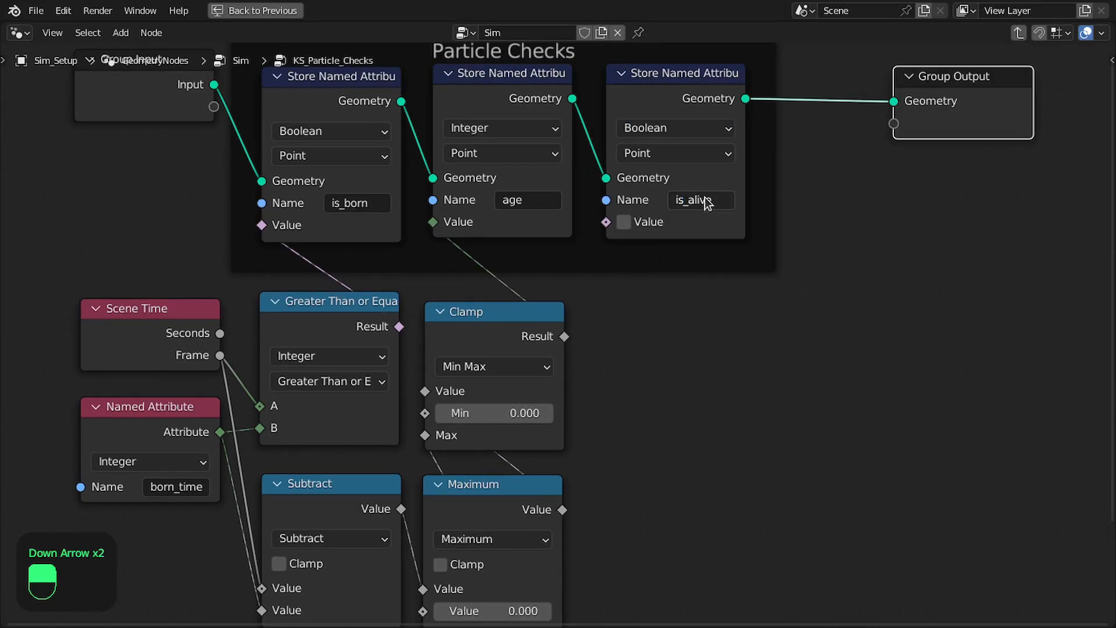
Add an And Boolean Math node fed by the Greater Than or Equal result, placed below the is_alive node
scroll(627, 376, down, 3)
scroll(604, 330, up, 3)
middle_drag(609, 343, 606, 366)
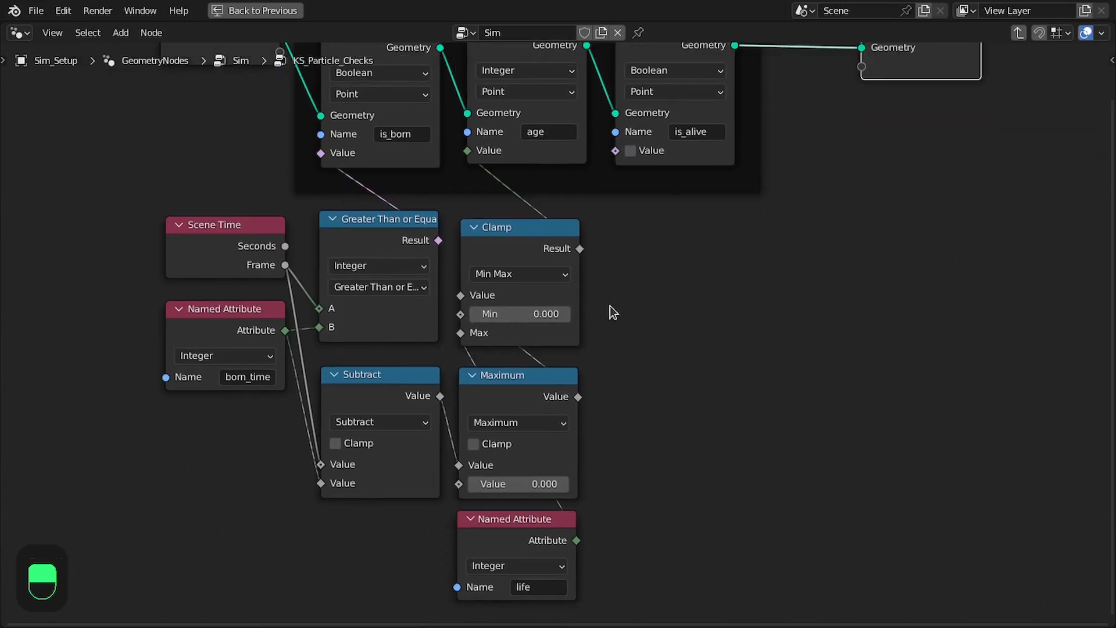
key(shift+a)
text(a)
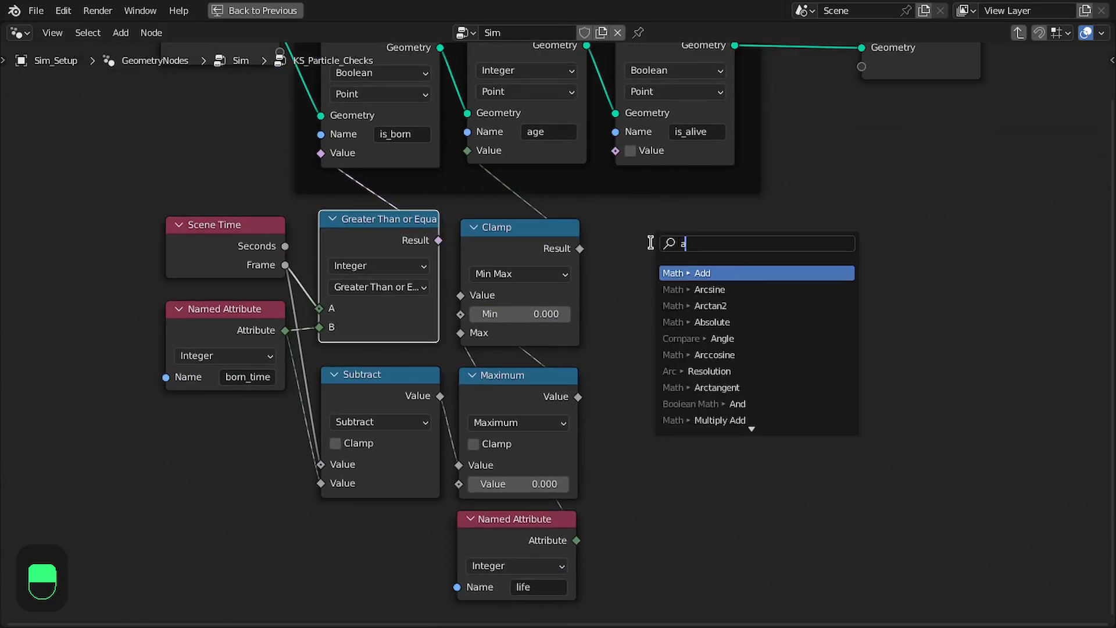
text(nd)
key(Return)
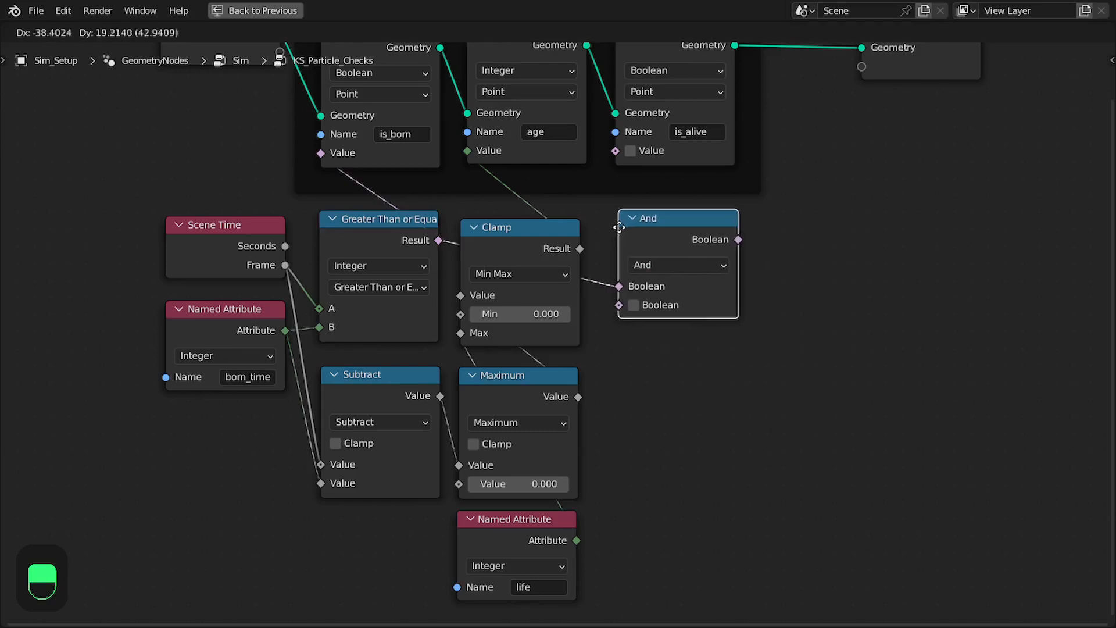
Add a Less Than or Equal comparison with the Scene Time Frame as A, placed below the And node
scroll(621, 248, up, 1)
middle_drag(241, 231, 251, 182)
drag(267, 210, 672, 399)
text(less)
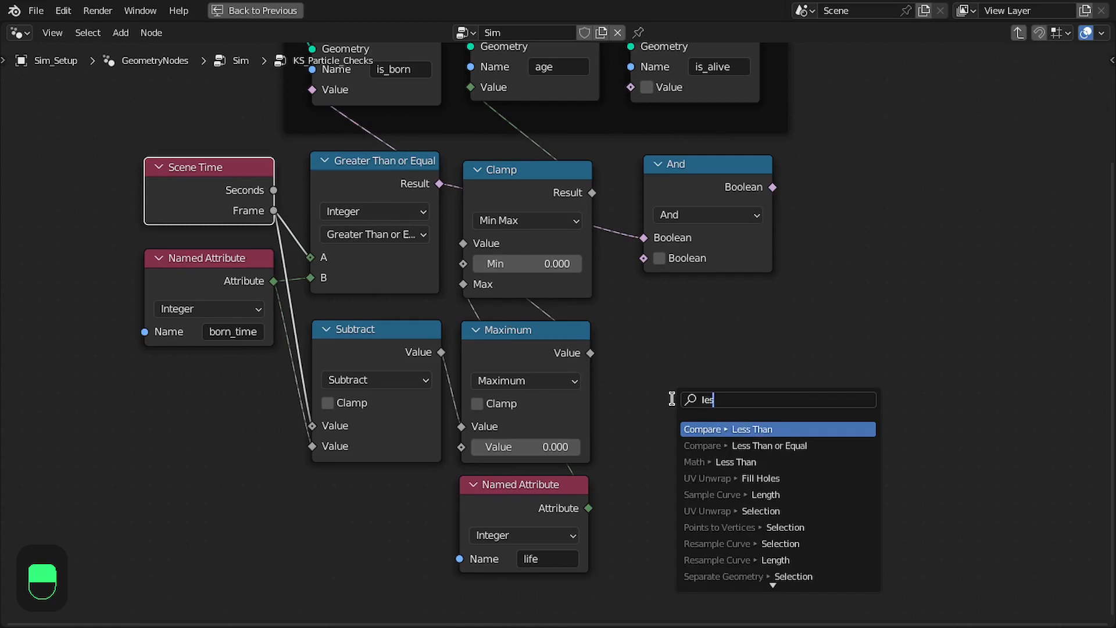
key(Down)
key(Return)
click(632, 353)
Connect life to the comparison's B and route its result through the And node into is_alive's Value, restoring the full layout
drag(588, 508, 655, 463)
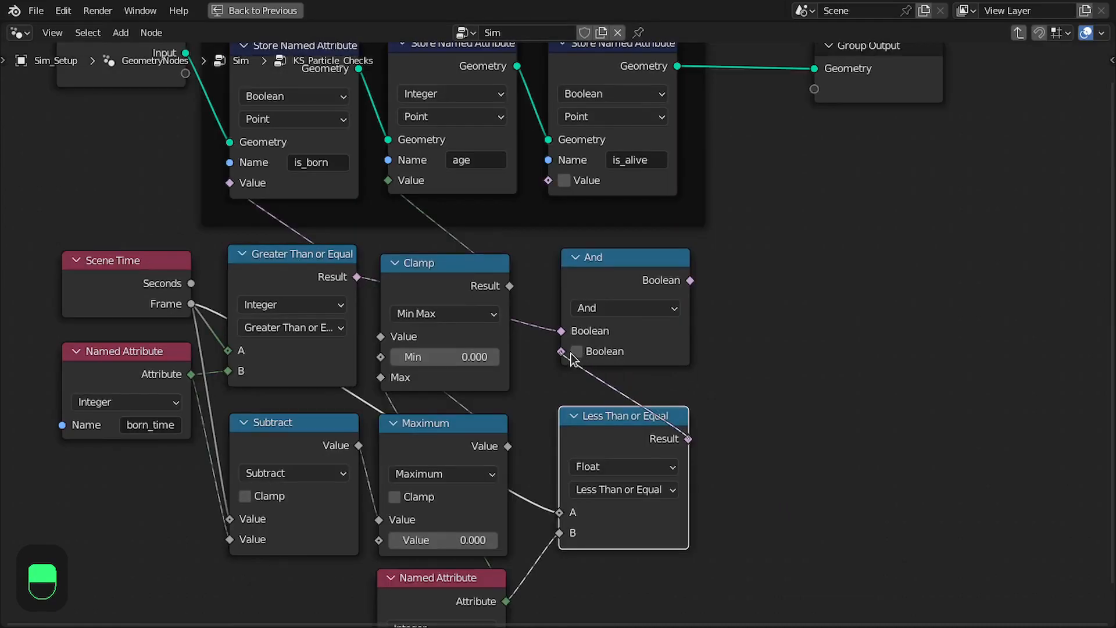
drag(690, 280, 536, 183)
key(ctrl+space)
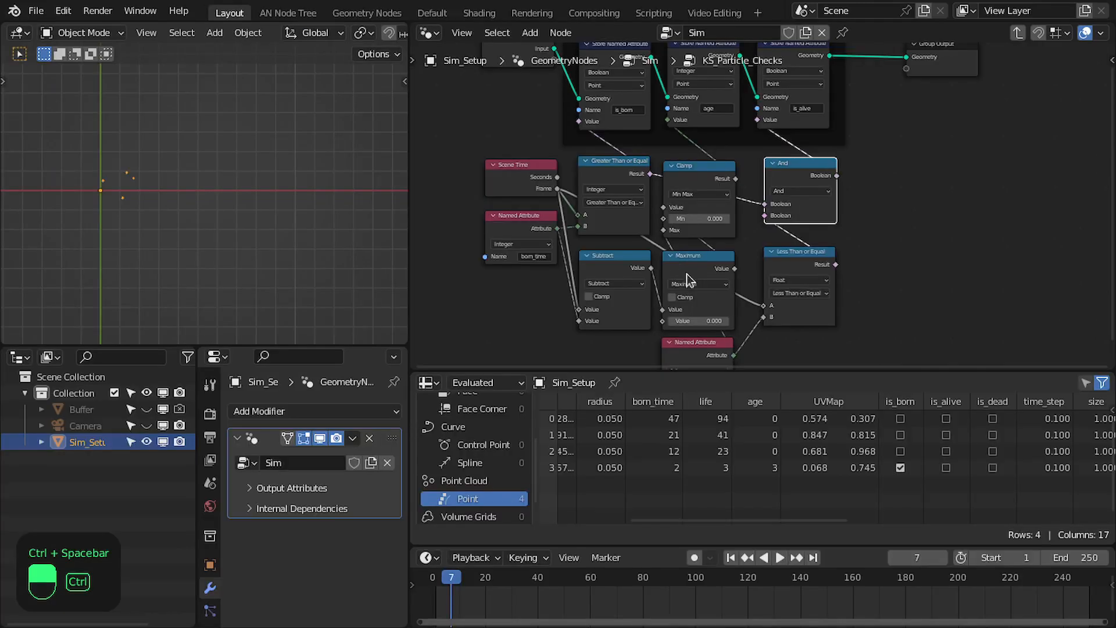
Step back and forth through the frames starting from frame 1 and compare is_alive with age and life in the spreadsheet
middle_drag(859, 286, 789, 291)
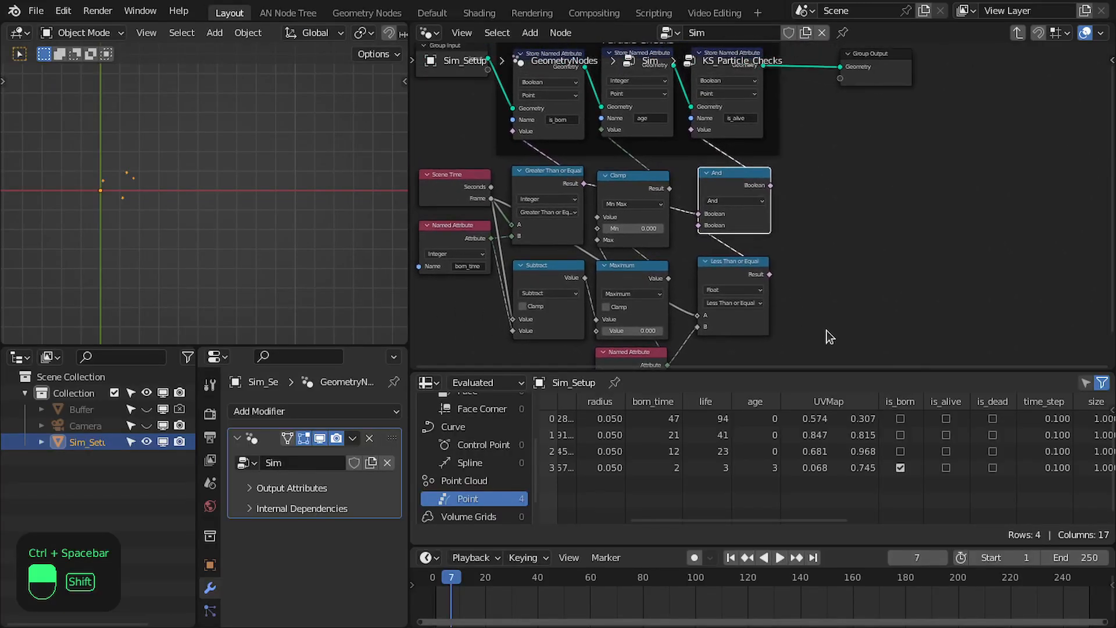
key(shift+Left)
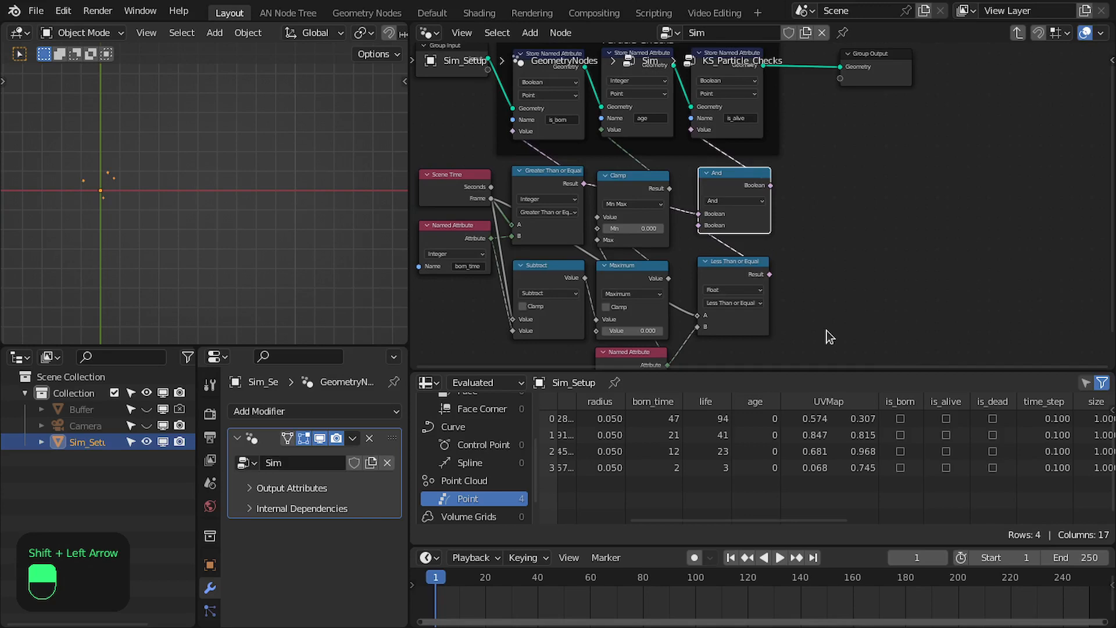
key(Right)
key(Right)
key(Left)
key(Left)
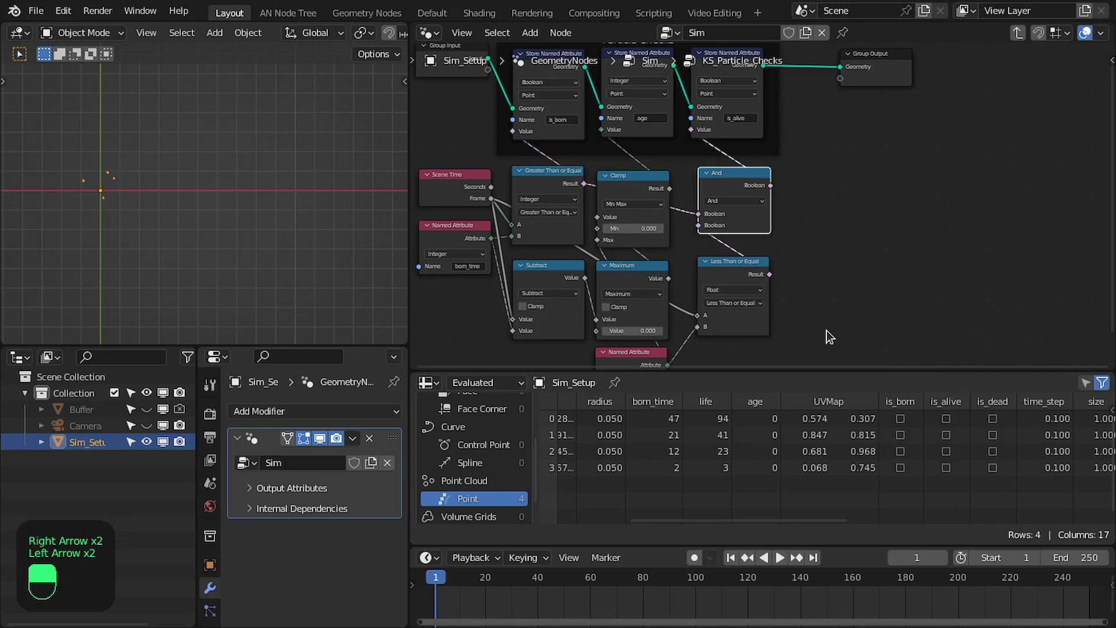
key(Right)
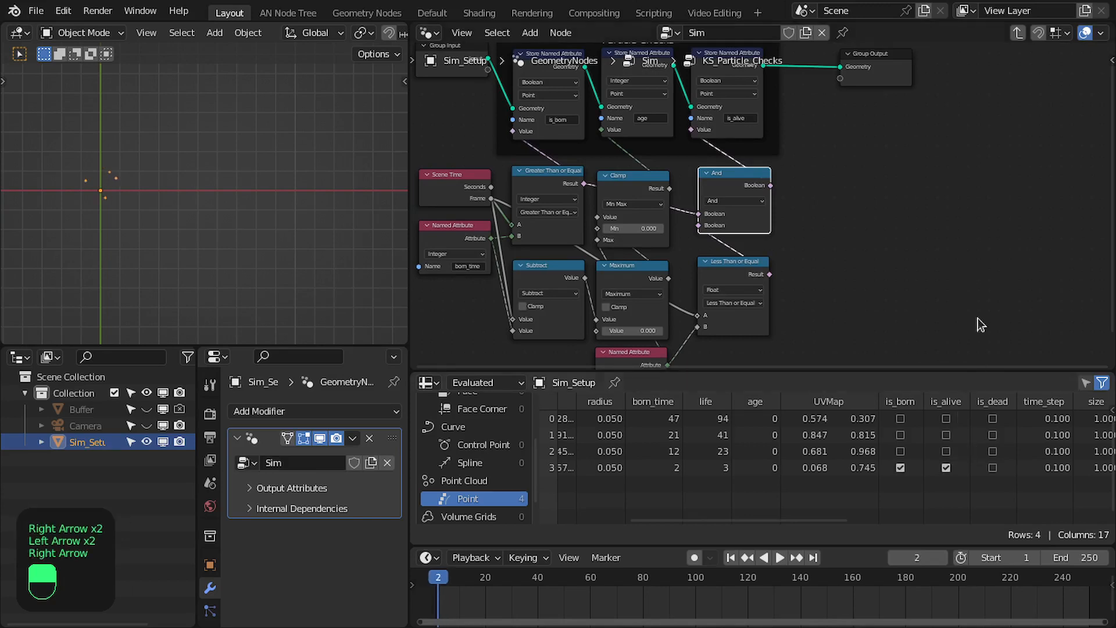
scroll(822, 224, up, 2)
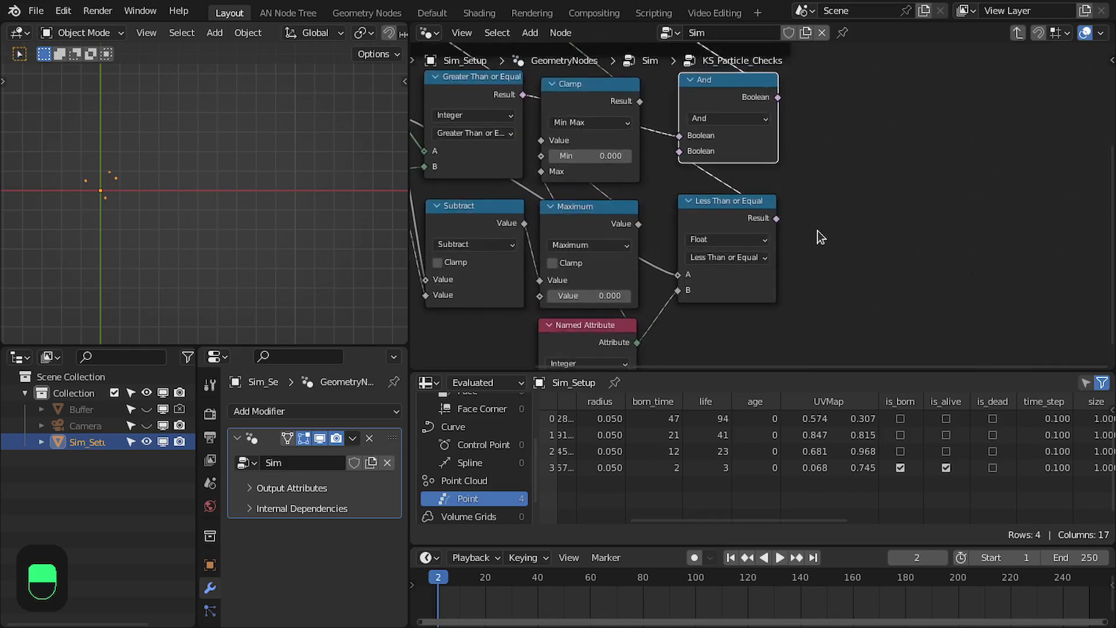
key(Right)
key(Right)
key(Left)
key(Left)
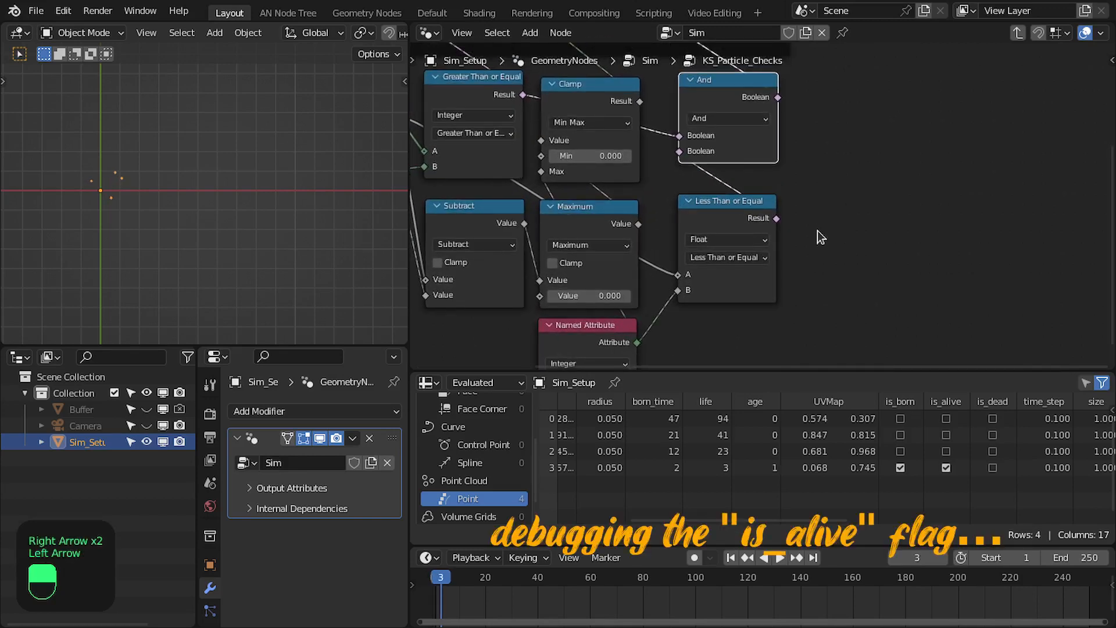
key(Right)
key(Right)
key(ctrl+space)
key(ctrl+space)
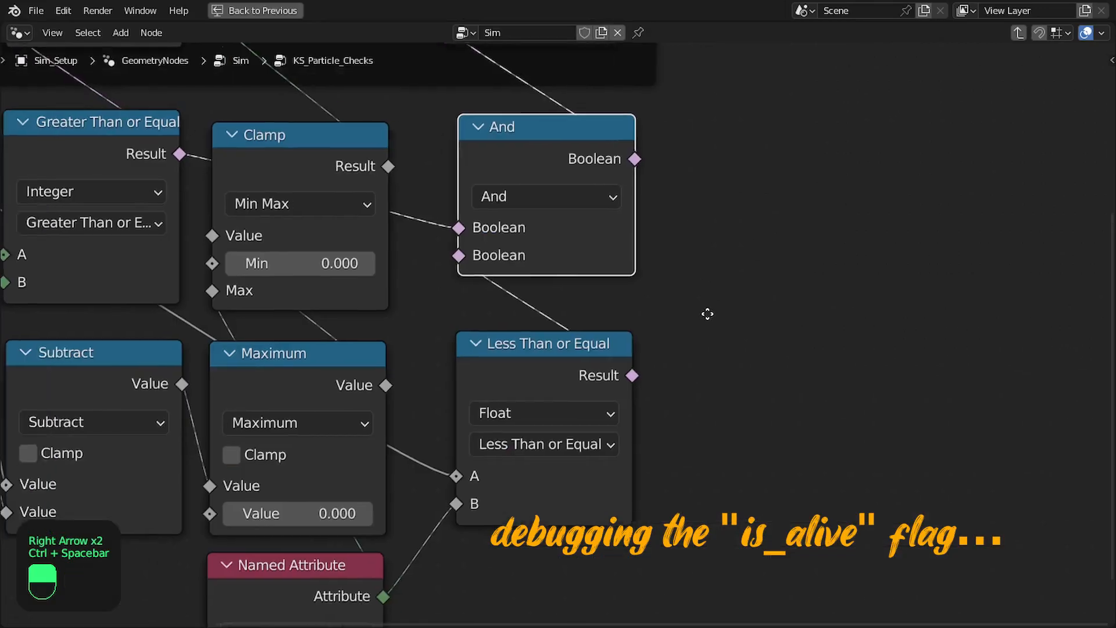
key(Right)
key(Right)
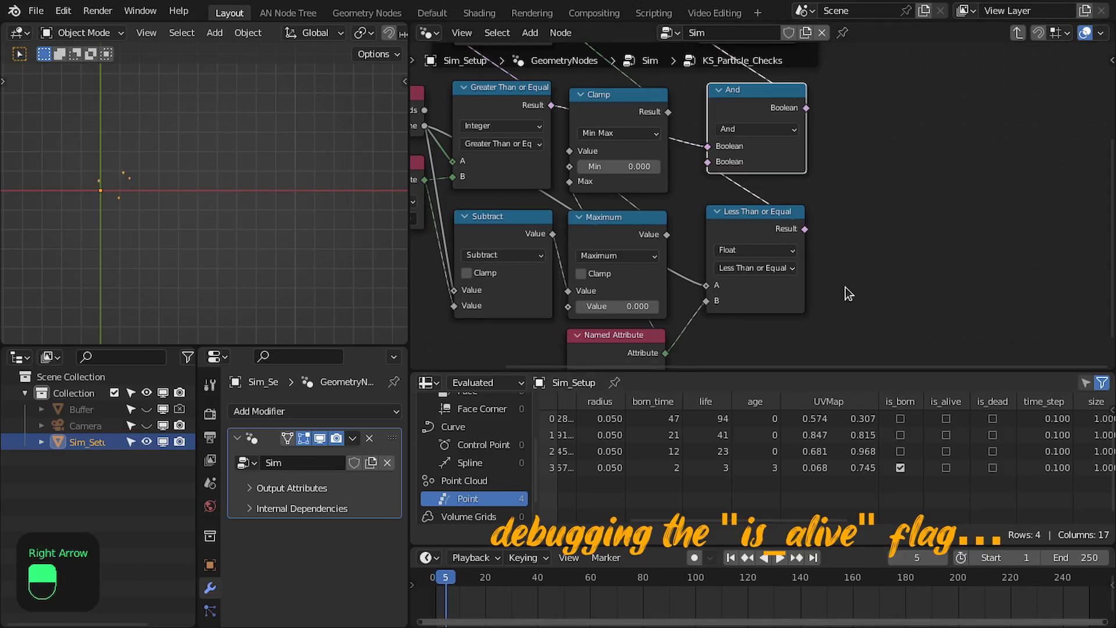
Examine how the And and Less Than or Equal nodes derive the is_alive value
key(ctrl+space)
scroll(845, 319, down, 5)
middle_drag(845, 318, 768, 387)
drag(667, 384, 676, 382)
scroll(635, 301, up, 2)
middle_drag(635, 301, 687, 270)
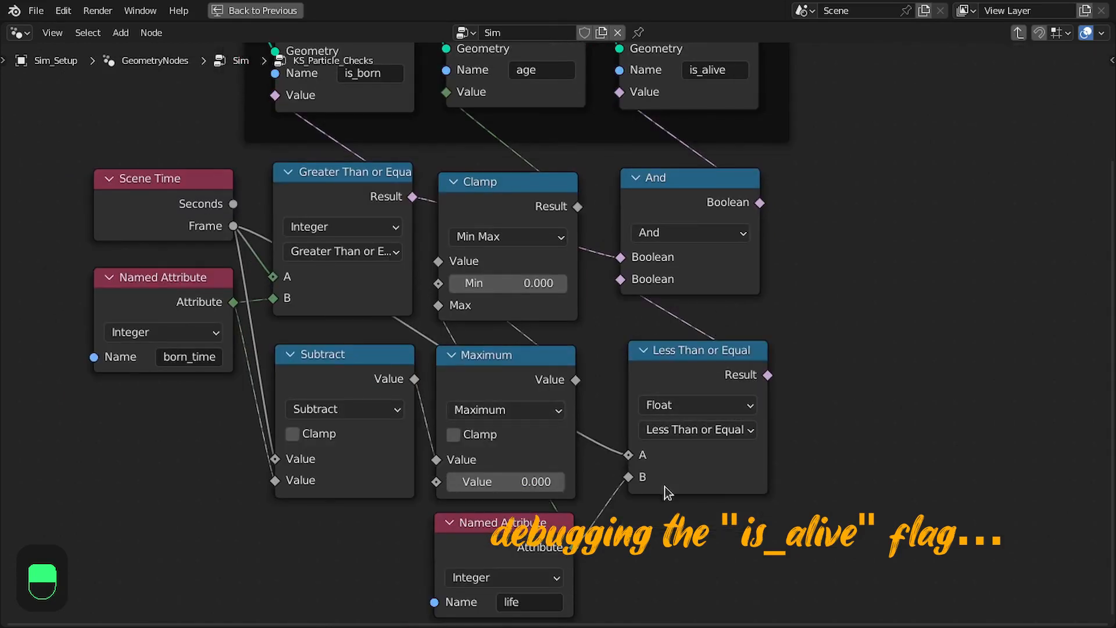
key(ctrl+space)
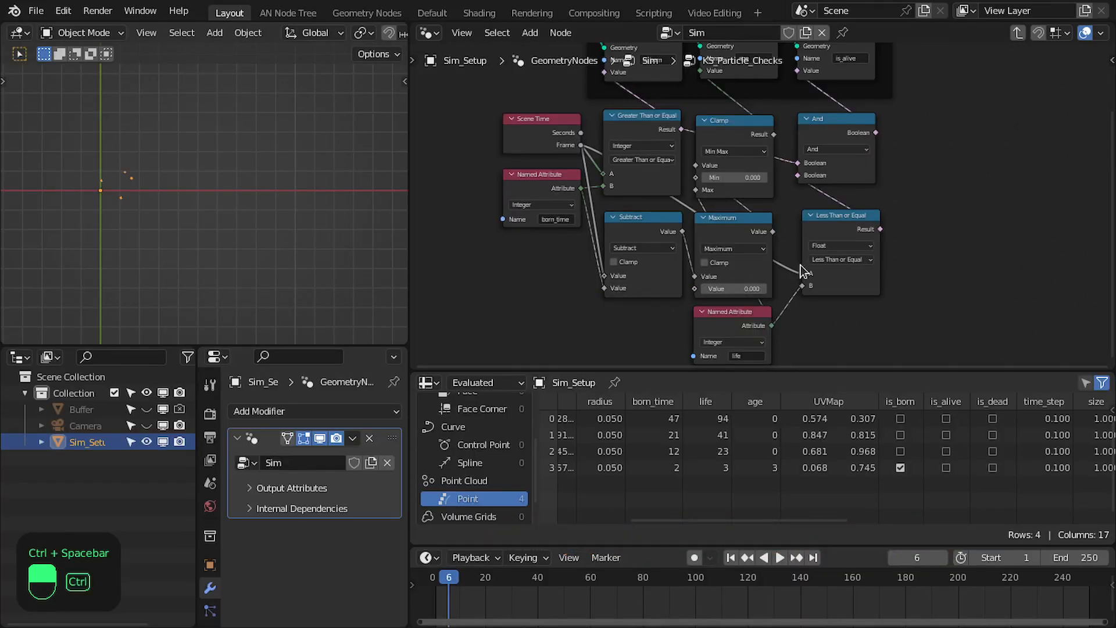
Maximize the node editor and move the life Named Attribute node below the Subtract node
key(ctrl+space)
middle_drag(737, 268, 699, 201)
scroll(596, 309, up, 1)
middle_drag(595, 309, 782, 288)
drag(612, 448, 433, 477)
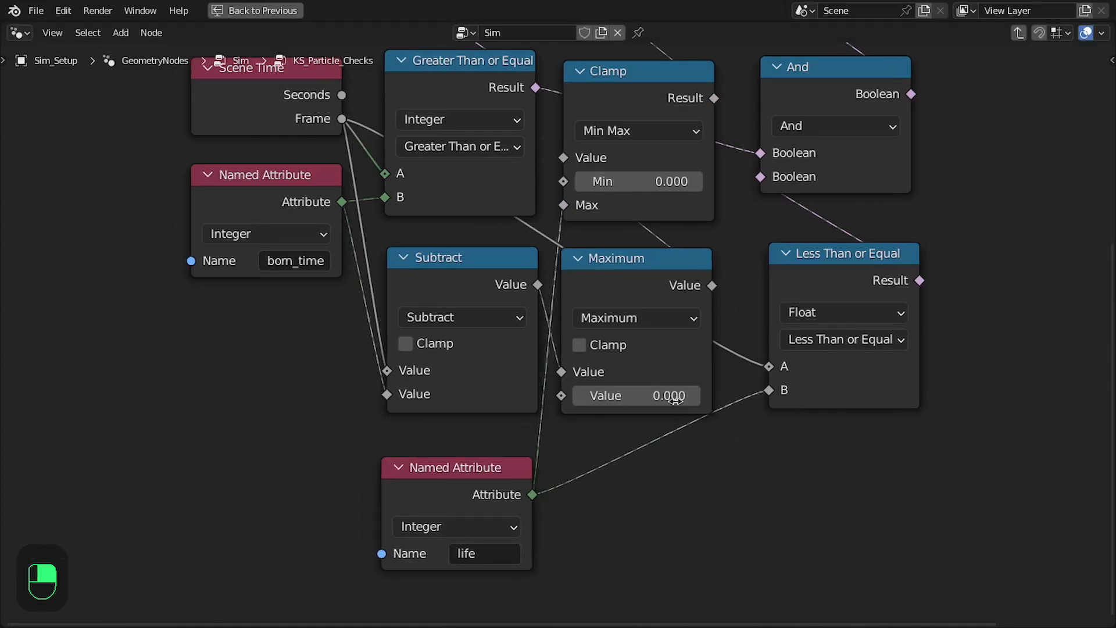
Create an Add math node that sums the born_time and life attributes
scroll(647, 415, down, 1)
click(423, 254)
drag(571, 103, 569, 88)
click(741, 95)
middle_drag(740, 440, 807, 428)
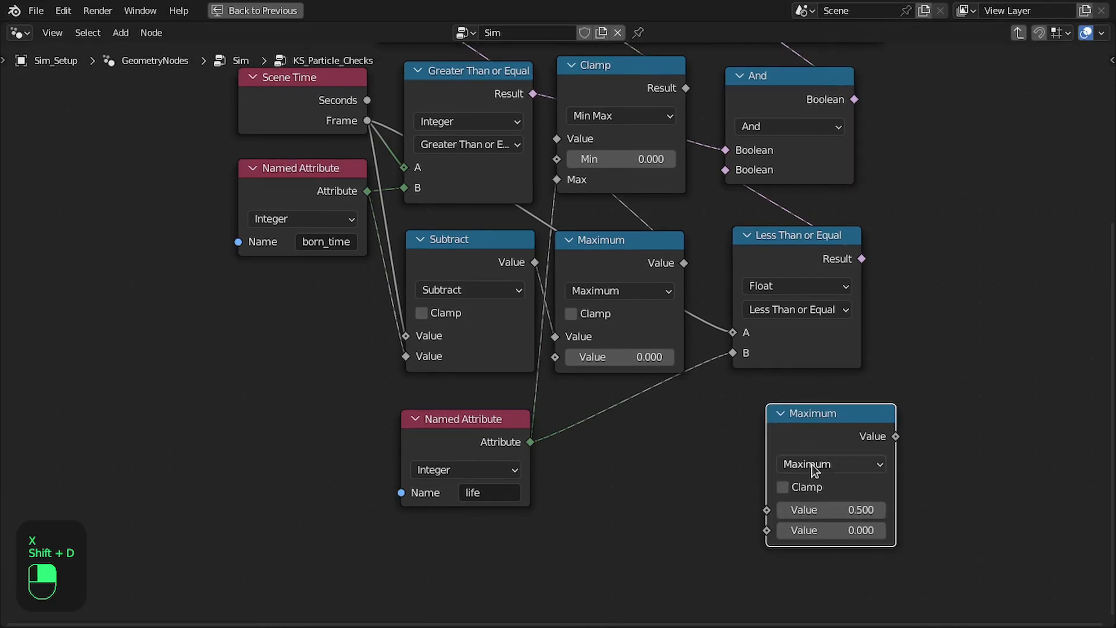
click(812, 464)
key(a)
middle_drag(686, 425, 681, 417)
scroll(680, 410, up, 3)
click(309, 149)
drag(310, 149, 818, 547)
middle_drag(520, 470, 469, 431)
drag(469, 428, 774, 541)
Place the Add node below the Maximum node beside the life attribute, and save the file
drag(787, 406, 546, 387)
middle_drag(524, 402, 636, 415)
drag(490, 424, 487, 423)
scroll(484, 421, down, 2)
middle_drag(502, 100, 499, 129)
key(ctrl+s)
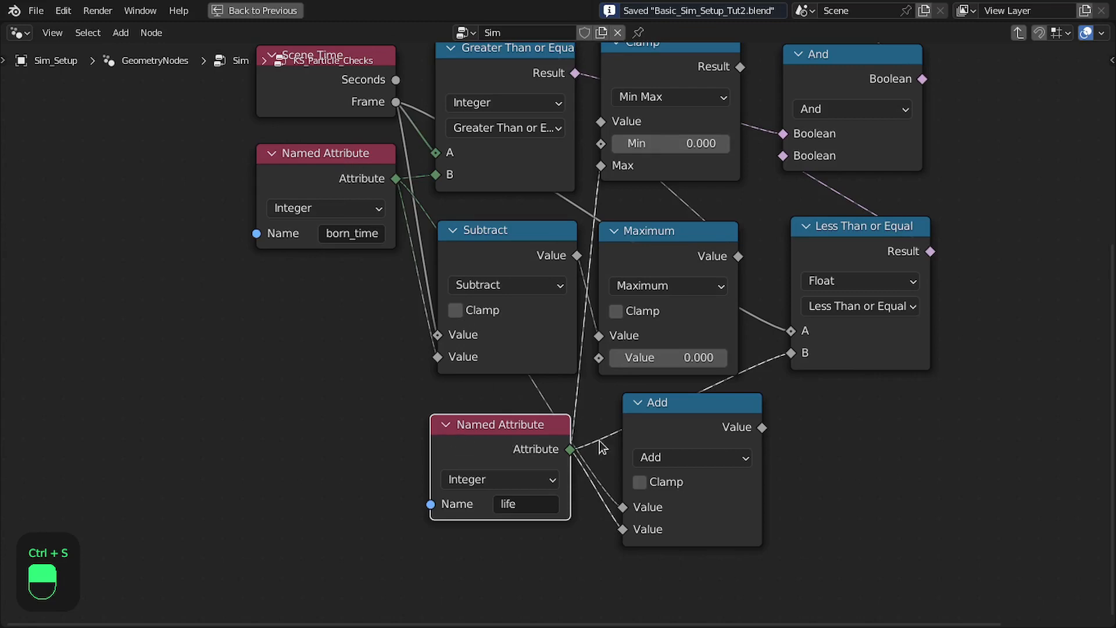
Nudge the Add node closer to the life attribute, and review the Particle_System.png timeline diagram in the Rendering workspace
drag(677, 402, 663, 408)
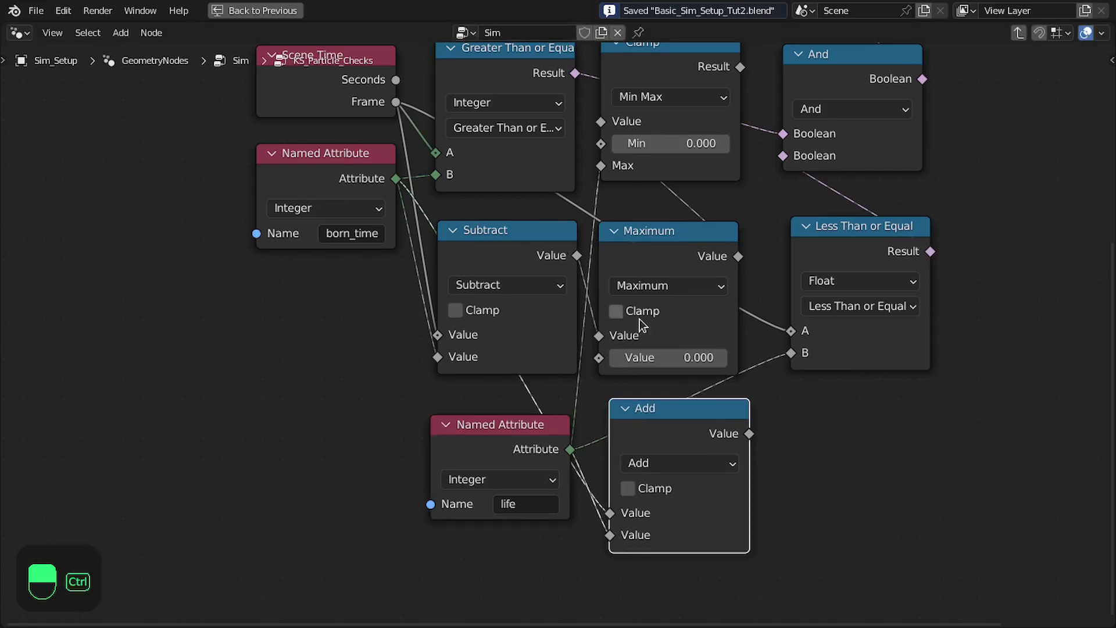
key(ctrl+space)
middle_drag(812, 261, 700, 295)
drag(644, 282, 696, 282)
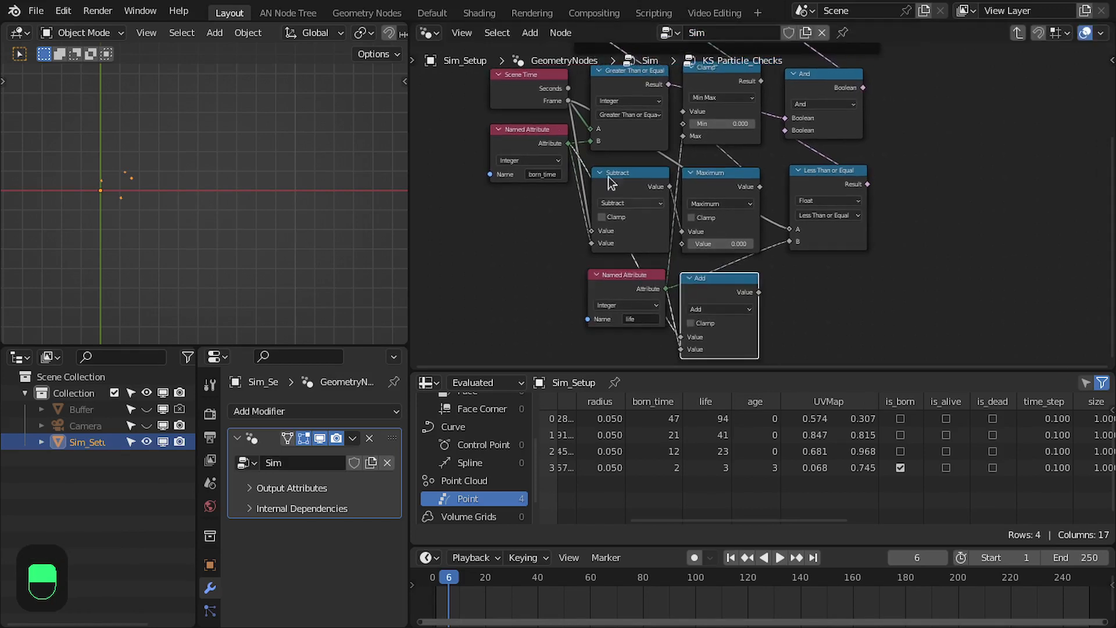
click(532, 12)
key(ctrl+space)
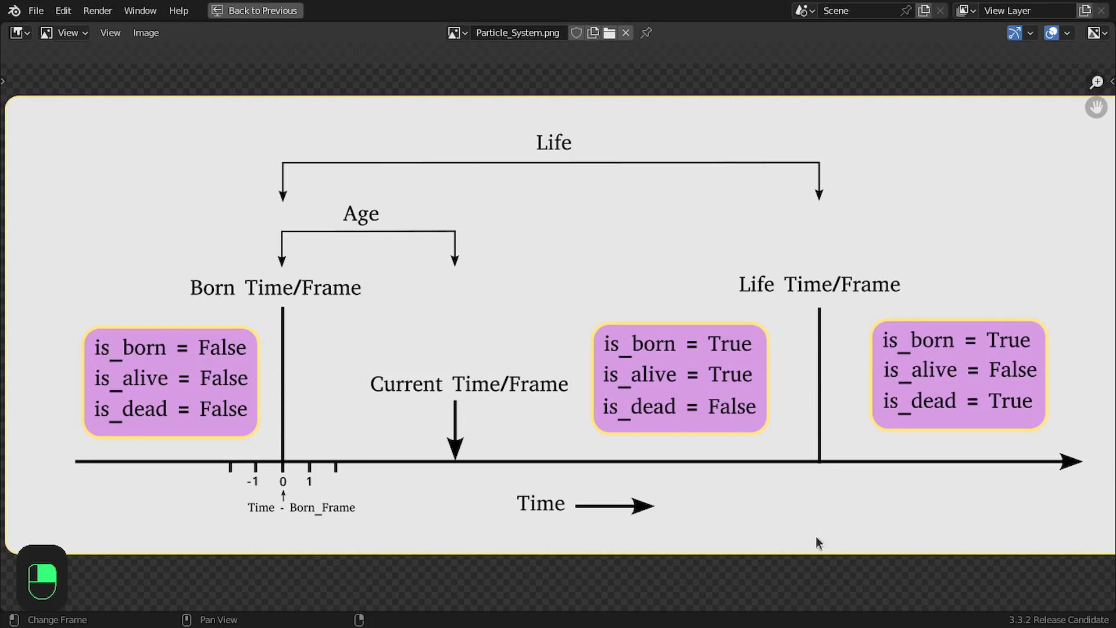
key(ctrl+space)
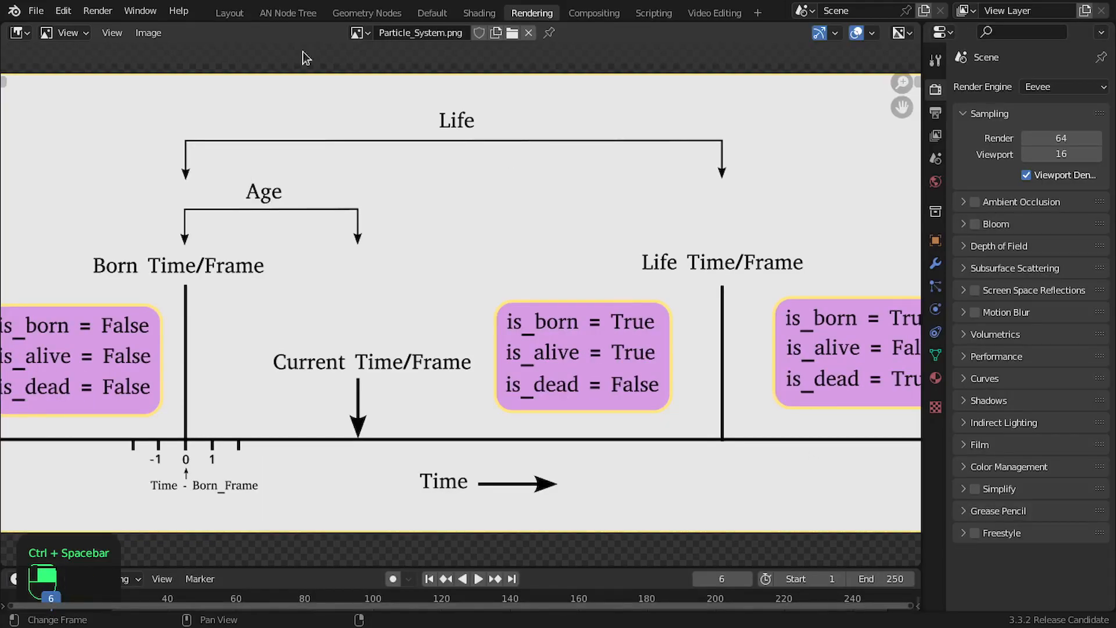
click(231, 13)
Feed the Add node's sum into input B of the Less Than or Equal node
scroll(809, 322, up, 3)
key(ctrl+space)
scroll(721, 228, up, 5)
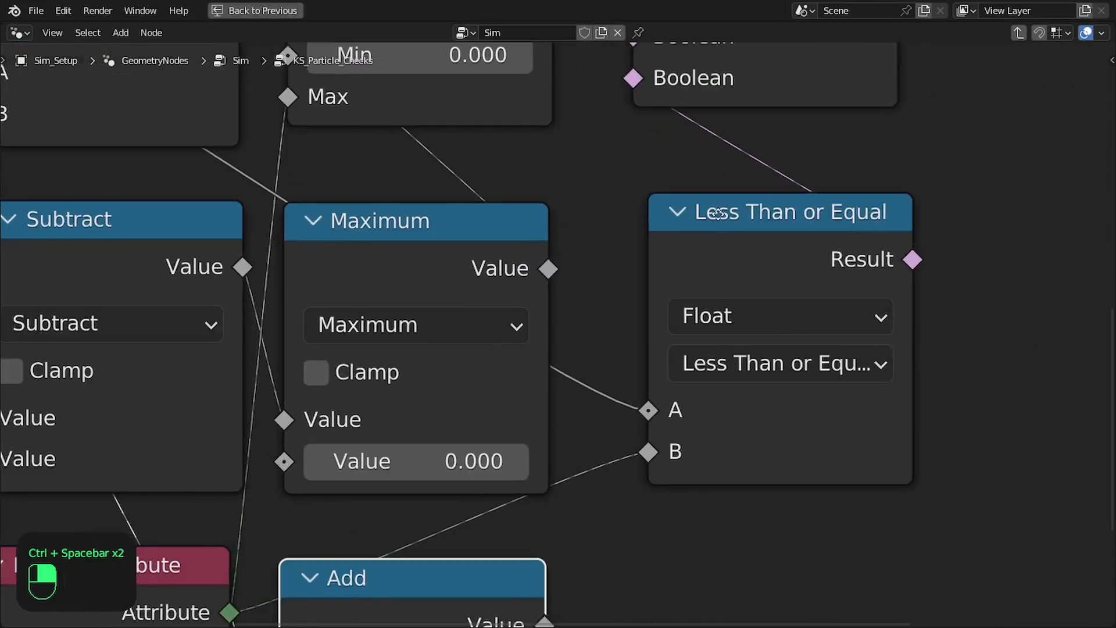
scroll(647, 459, down, 2)
middle_drag(550, 510, 543, 434)
drag(549, 488, 623, 352)
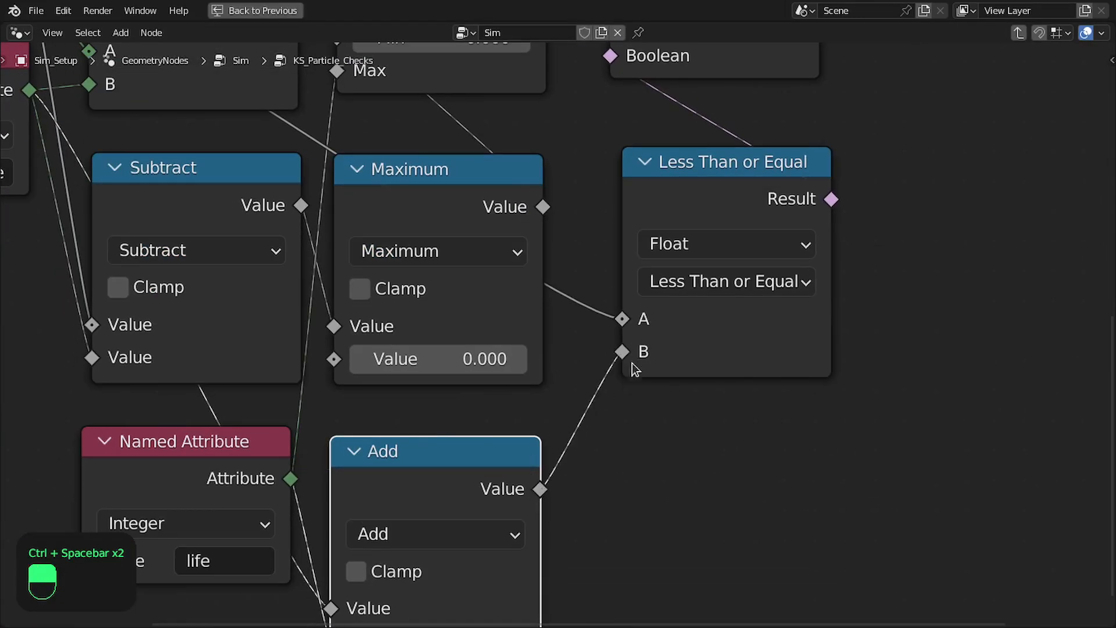
Step through frames 2 to 6 and check how is_alive and age change for the particle born at frame 2
key(ctrl+space)
middle_drag(867, 297, 837, 297)
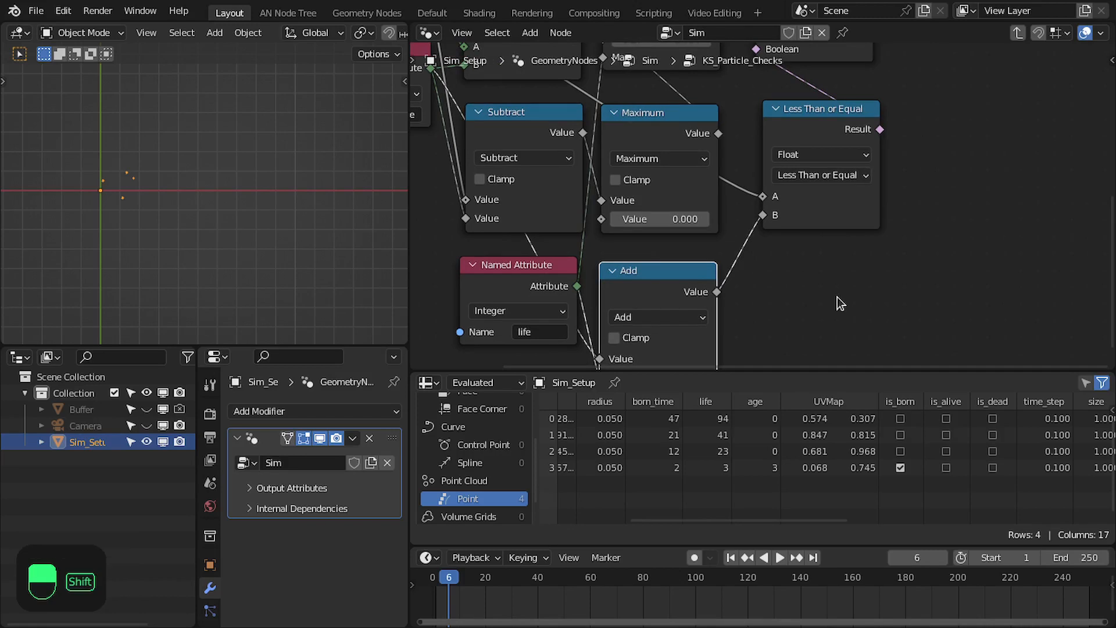
key(shift+Left)
key(Right)
key(shift+Left)
key(Right)
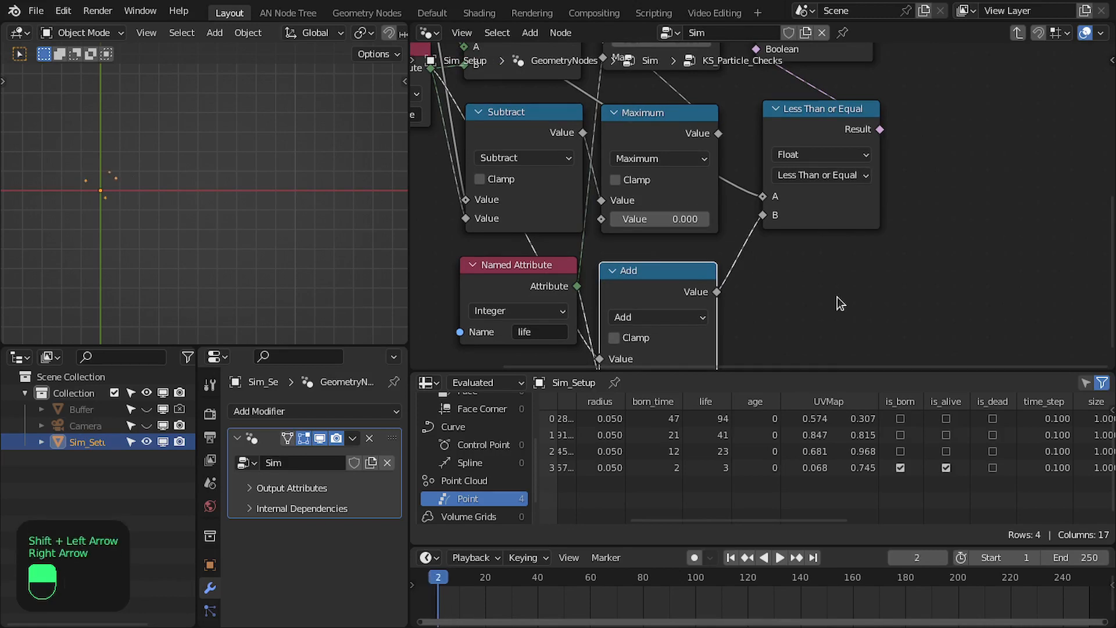
key(Right)
key(Right)
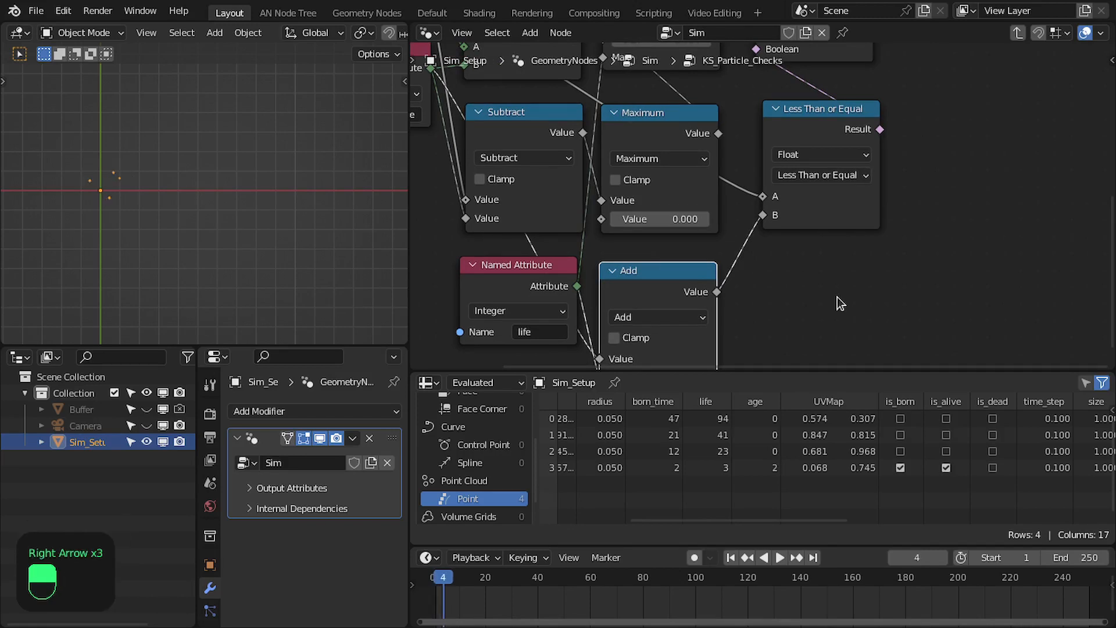
key(Right)
key(Right)
key(Left)
key(Right)
key(Right)
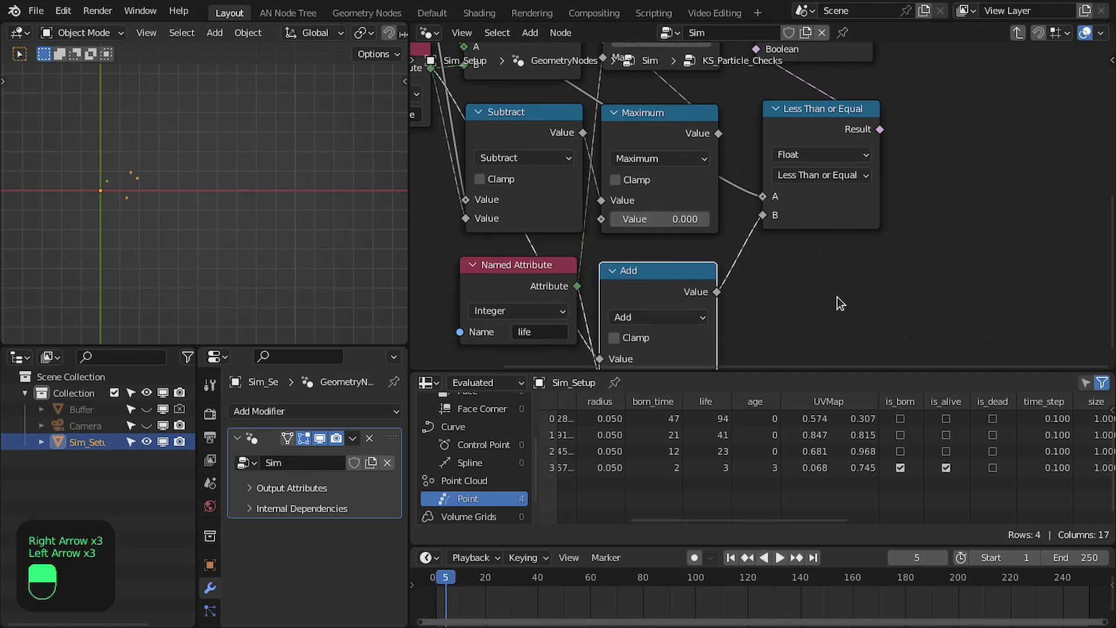
key(Left)
key(Right)
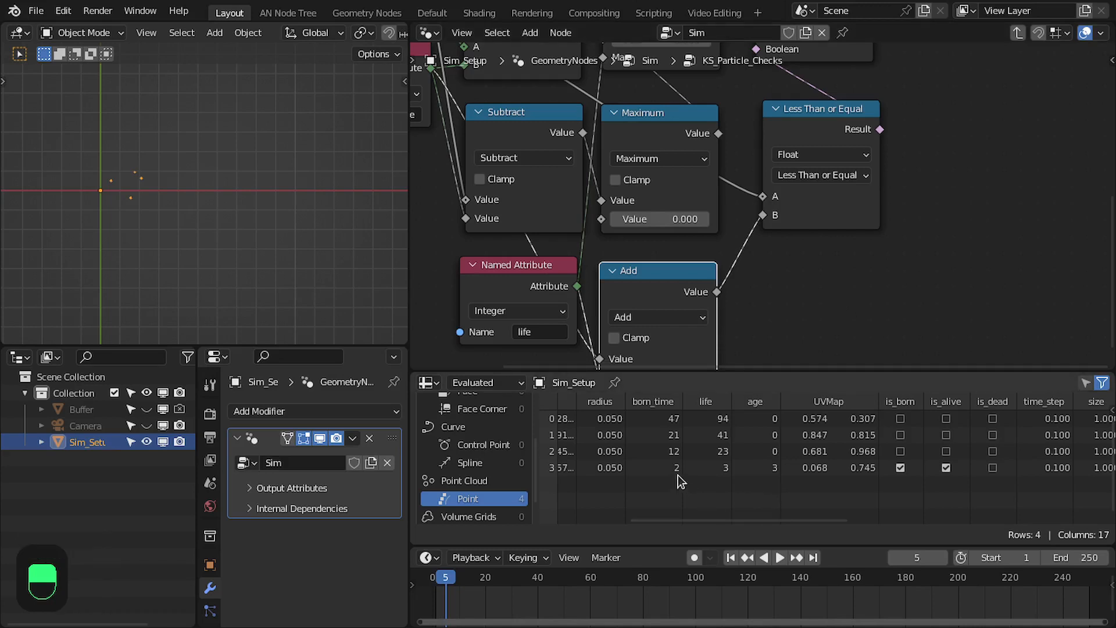
key(Right)
Duplicate the is_alive Store Named Attribute node and insert the copy between it and the Group Output
key(ctrl+space)
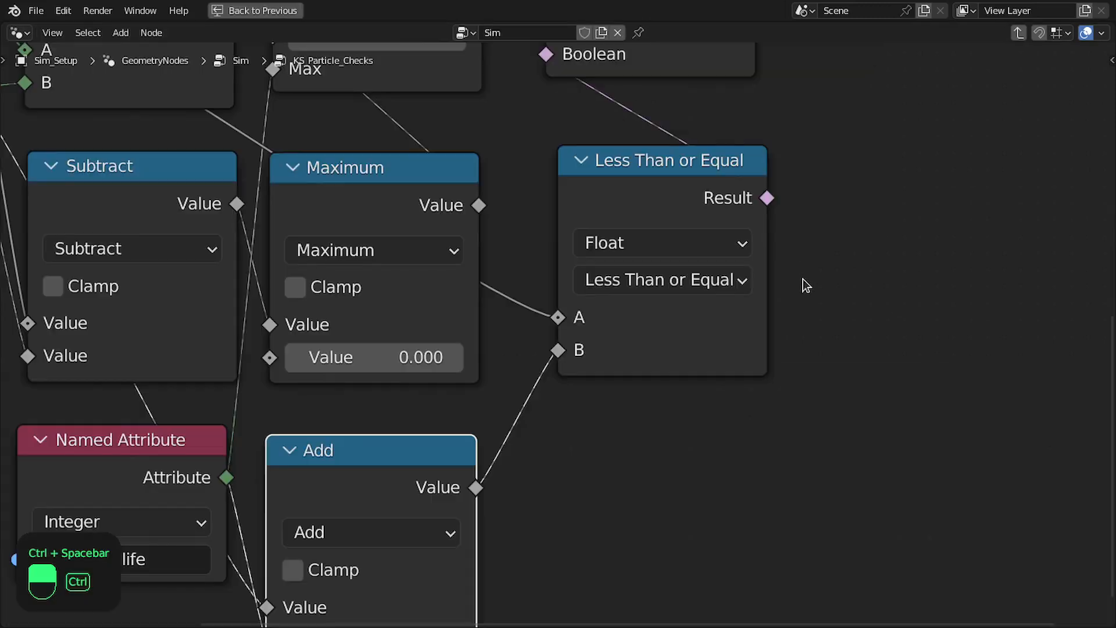
scroll(803, 279, down, 4)
middle_drag(765, 273, 750, 378)
scroll(732, 319, down, 4)
middle_drag(702, 276, 680, 346)
drag(611, 409, 601, 410)
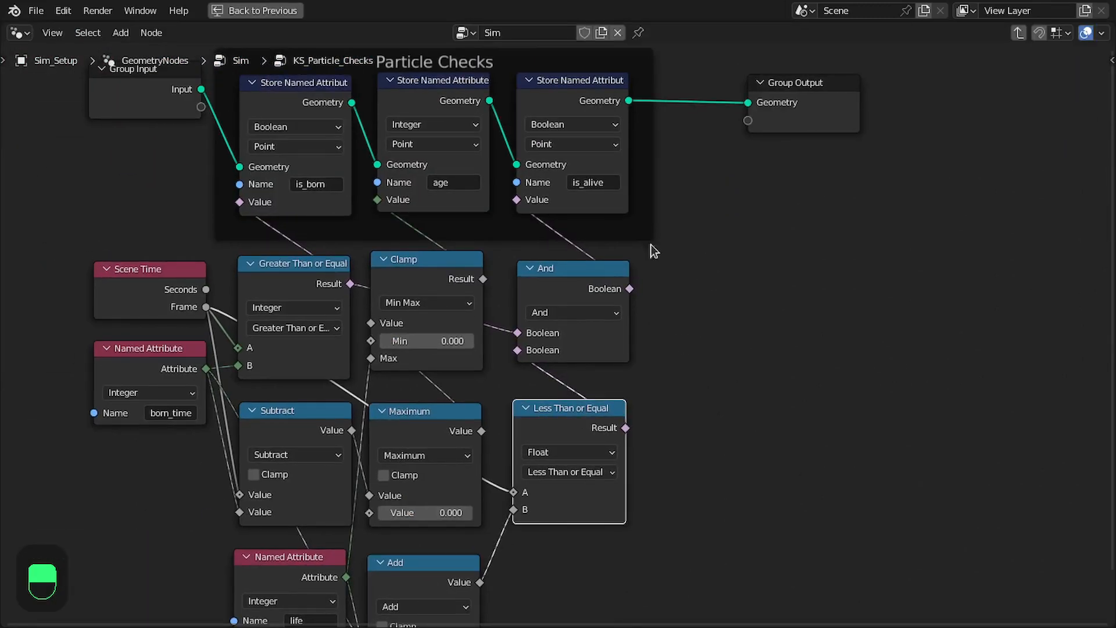
click(584, 85)
key(shift+d)
click(726, 105)
drag(726, 105, 747, 97)
Set the duplicated Store Named Attribute node's name to the existing is_dead attribute
click(736, 179)
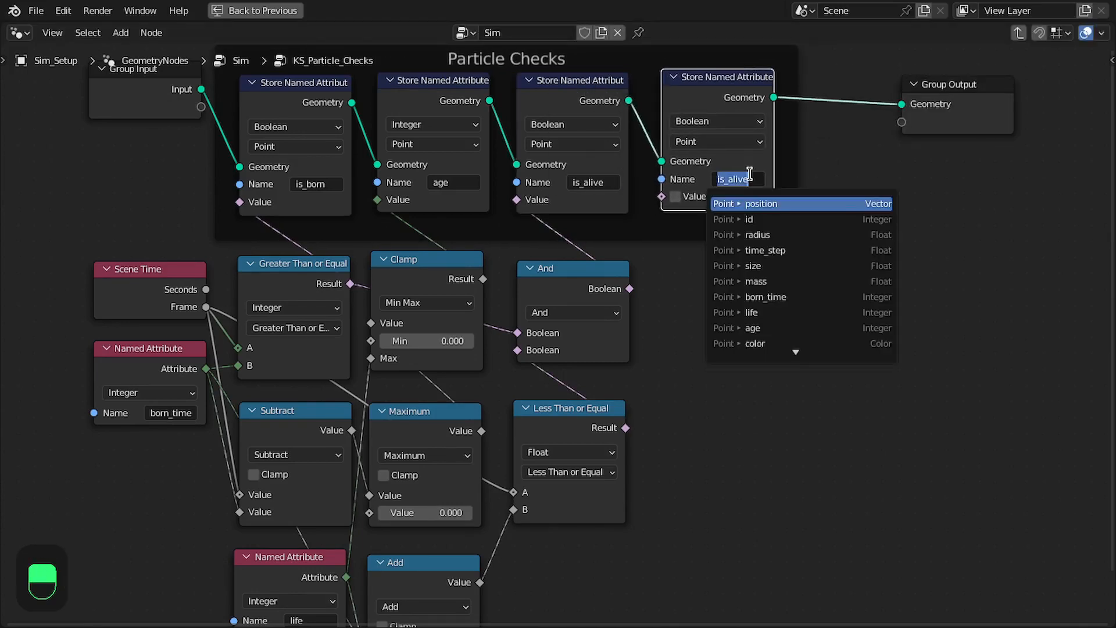
text(is_d)
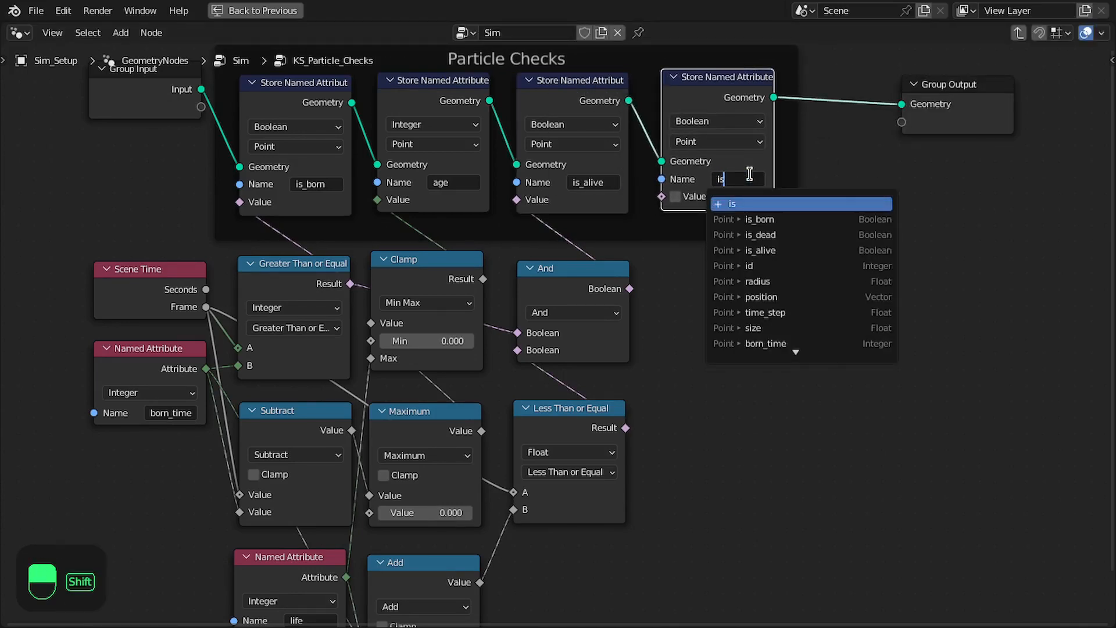
text(ea)
key(Down)
key(Return)
Examine how the Add, Maximum and Less Than or Equal nodes are wired below the attribute stores
middle_drag(703, 169, 733, 205)
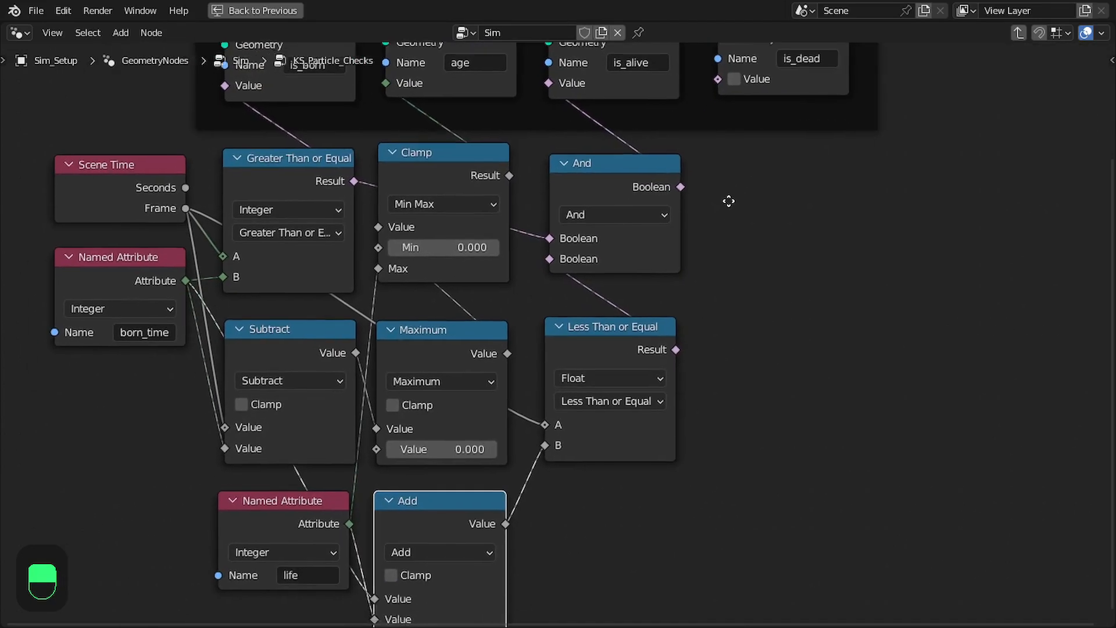
middle_drag(712, 325, 721, 258)
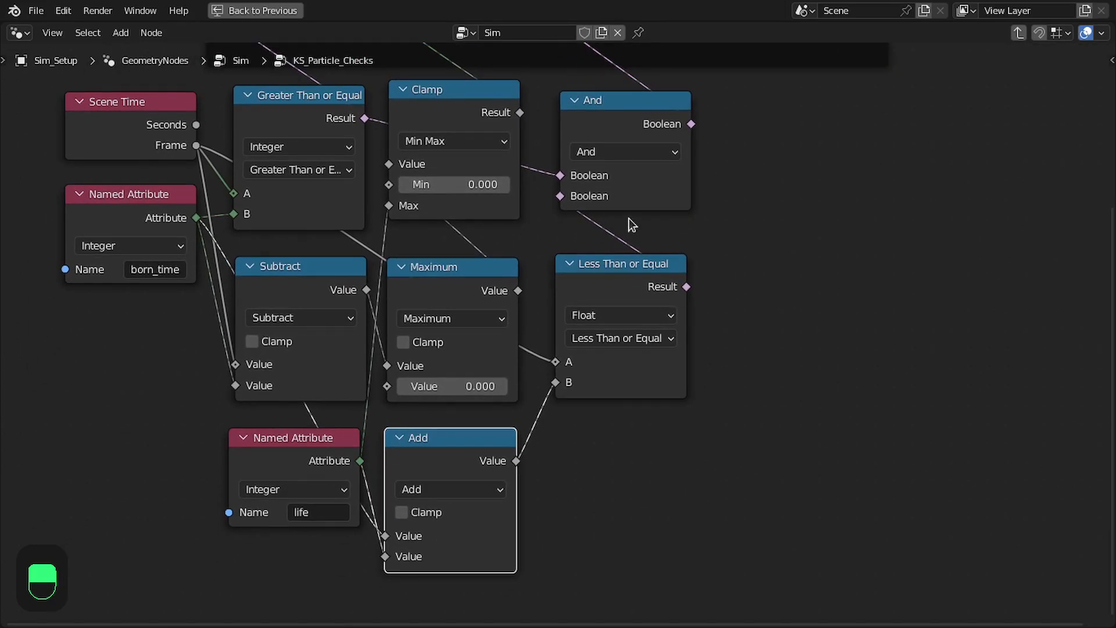
middle_drag(631, 225, 633, 170)
click(633, 164)
click(582, 352)
middle_drag(582, 336, 527, 310)
scroll(544, 316, down, 2)
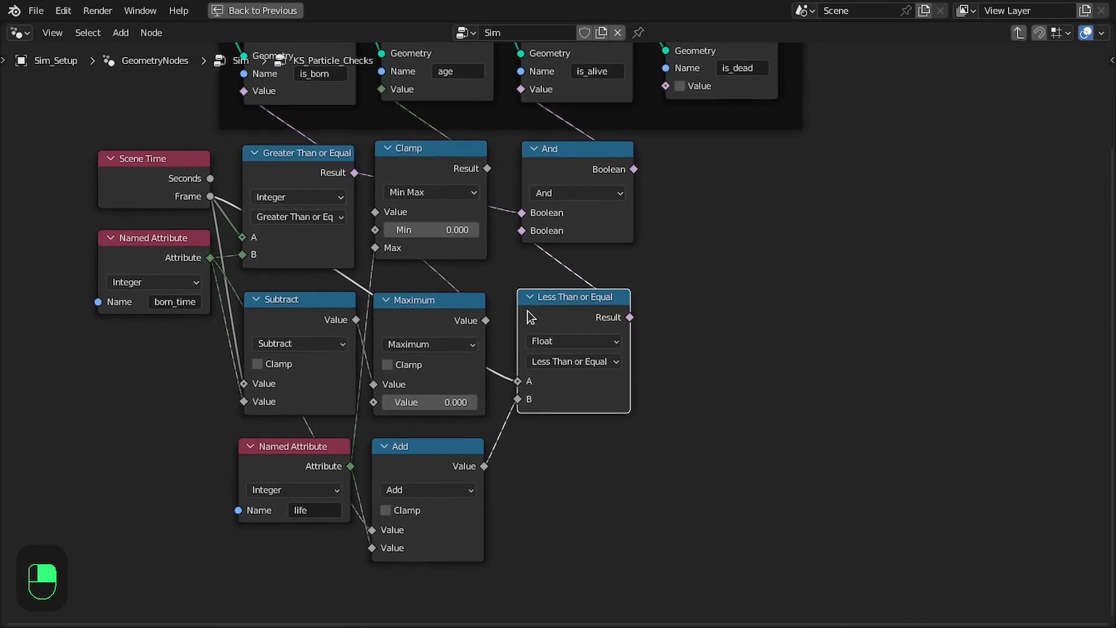
scroll(515, 306, up, 2)
Create a Greater Than node comparing the Maximum value as A with the life attribute as B
drag(428, 317, 740, 361)
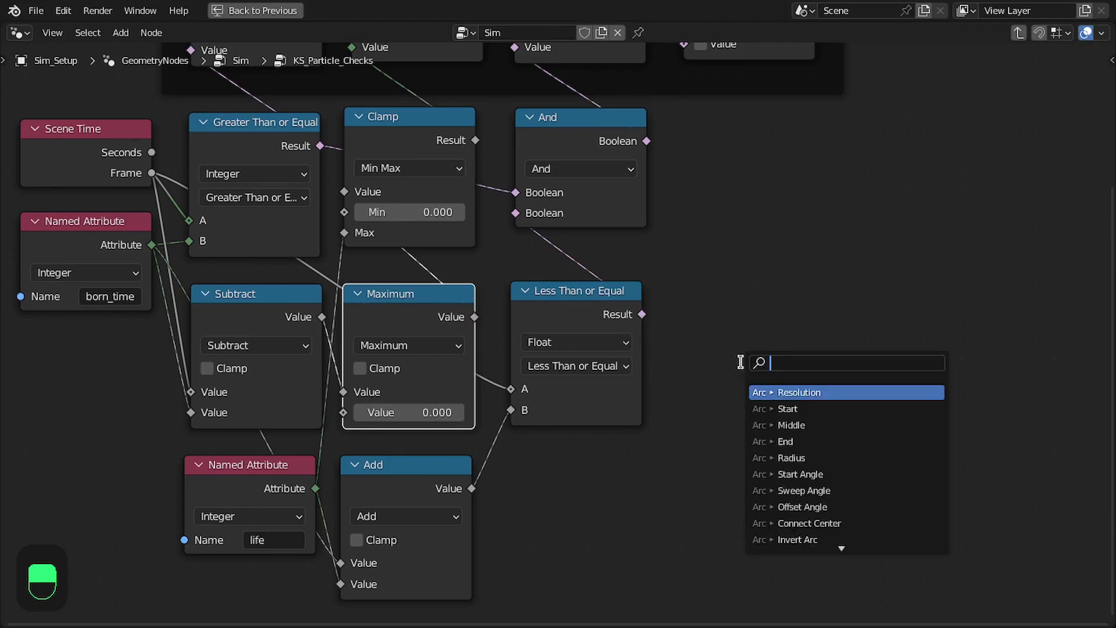
right_click(743, 288)
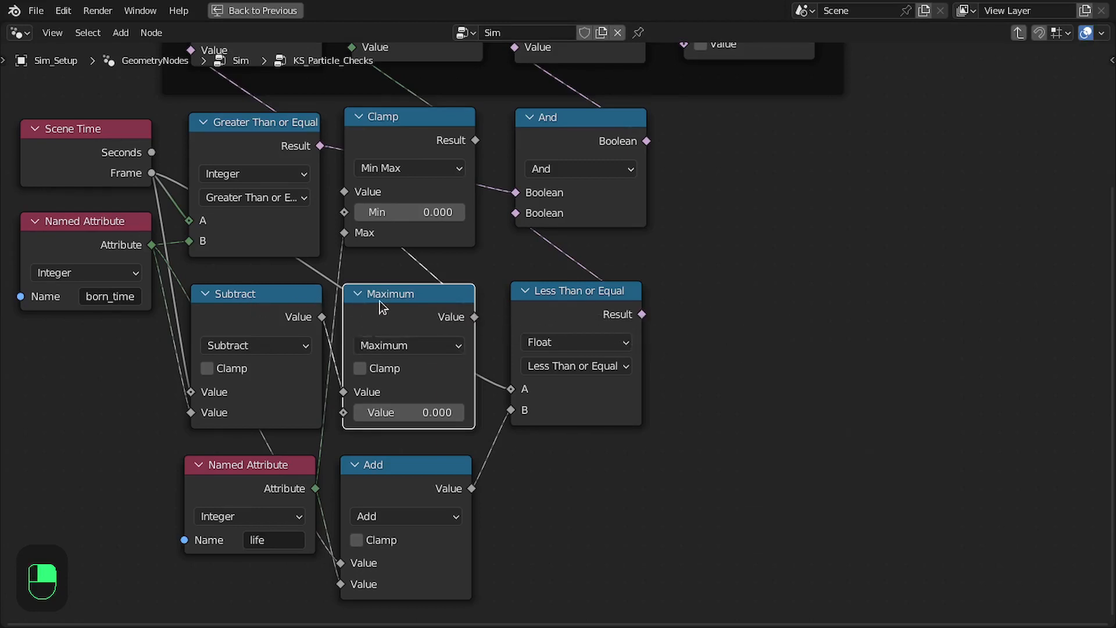
drag(379, 307, 377, 309)
drag(474, 320, 730, 343)
text(gre)
key(Return)
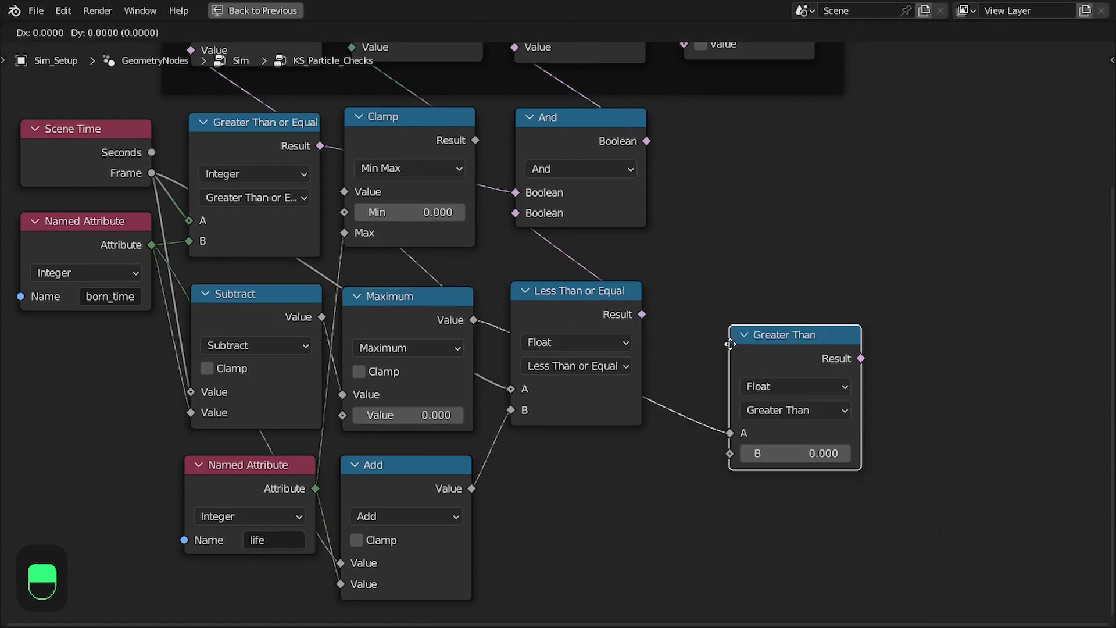
click(708, 344)
click(317, 492)
drag(318, 492, 709, 432)
Connect the Greater Than result to the is_dead node's Value input, and save the file
drag(747, 326, 726, 313)
middle_drag(768, 275, 677, 404)
drag(724, 451, 612, 176)
key(ctrl+s)
key(ctrl+space)
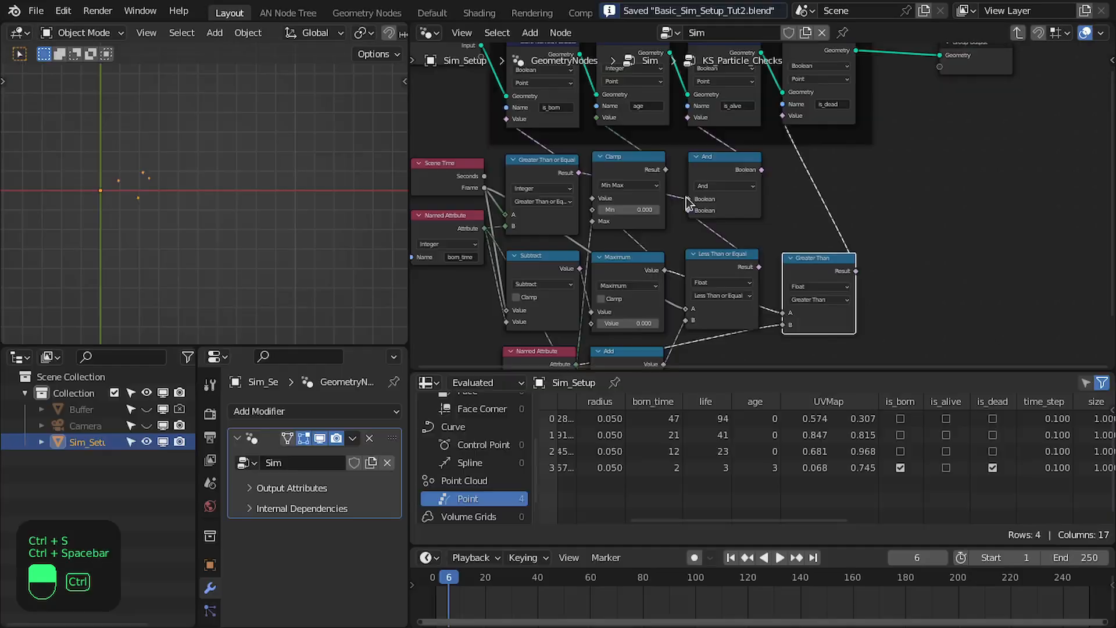
Step back and forth through the first frames to check the is_alive and is_dead values in the spreadsheet
key(Left)
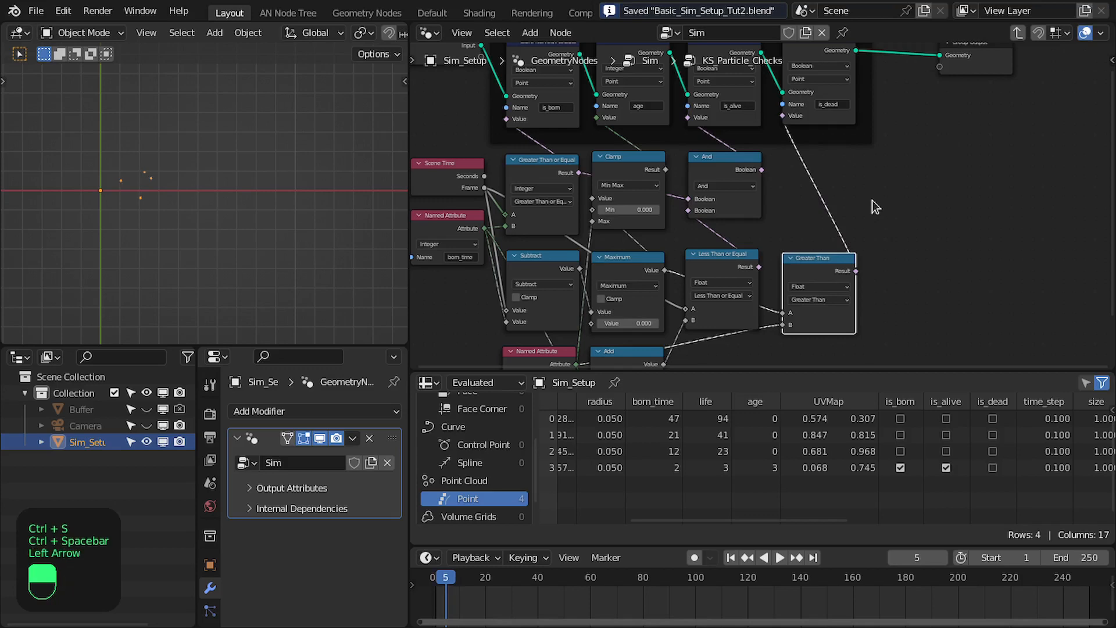
key(Left)
key(Right)
key(Right)
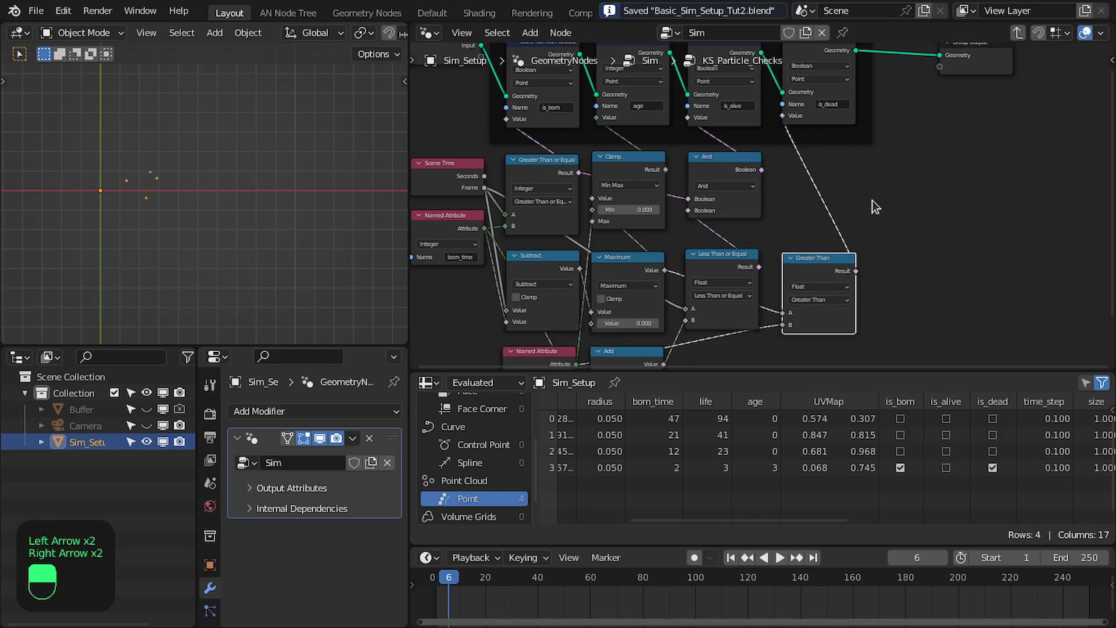
key(Right)
key(Right)
key(Right)
key(Right)
key(Right)
key(Left)
key(Left)
key(Left)
key(Left)
key(Left)
key(Left)
key(Left)
key(Left)
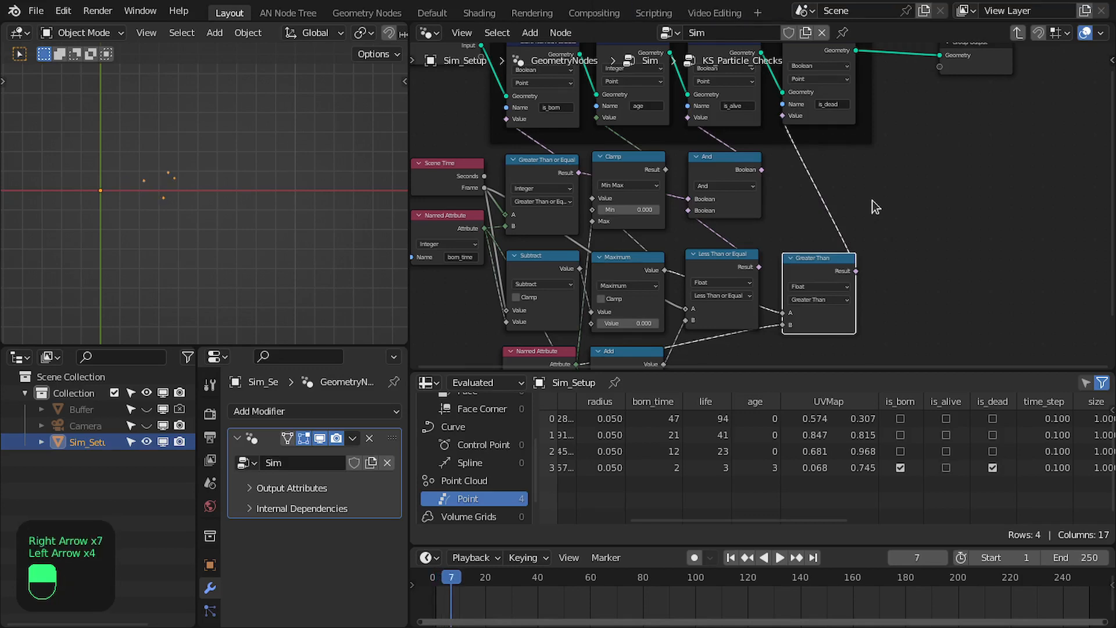
key(Left)
key(Left)
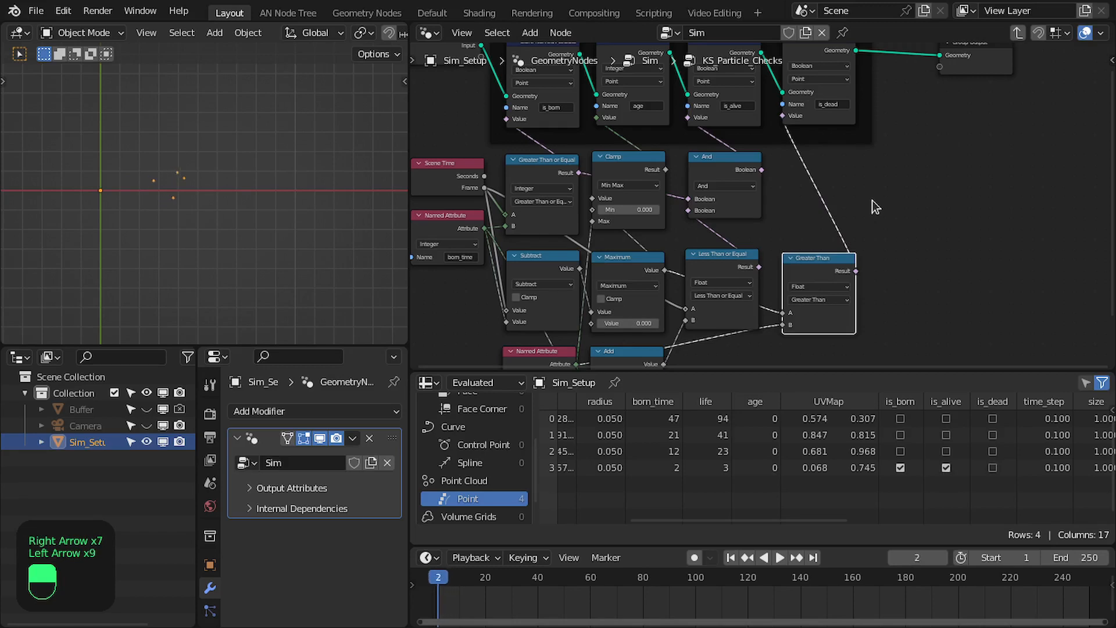
key(Right)
key(Right)
key(Right)
key(Right)
key(Right)
key(Right)
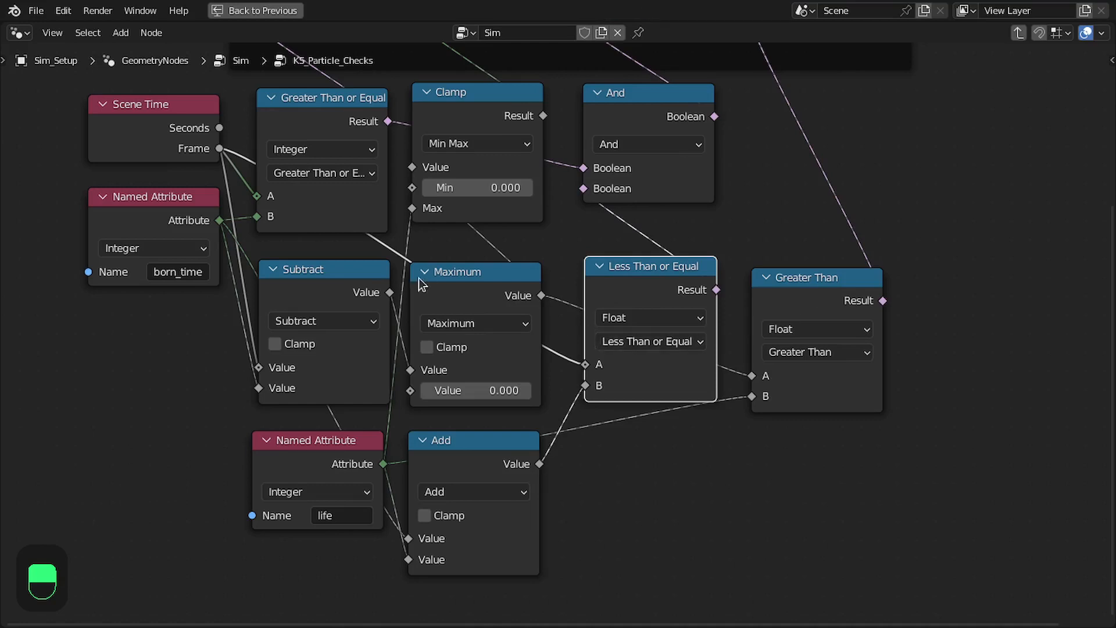
Move the Greater Than node below the Less Than or Equal node, beside the Add node
scroll(765, 229, down, 1)
middle_drag(765, 229, 735, 180)
drag(827, 228, 667, 396)
middle_drag(732, 401, 681, 434)
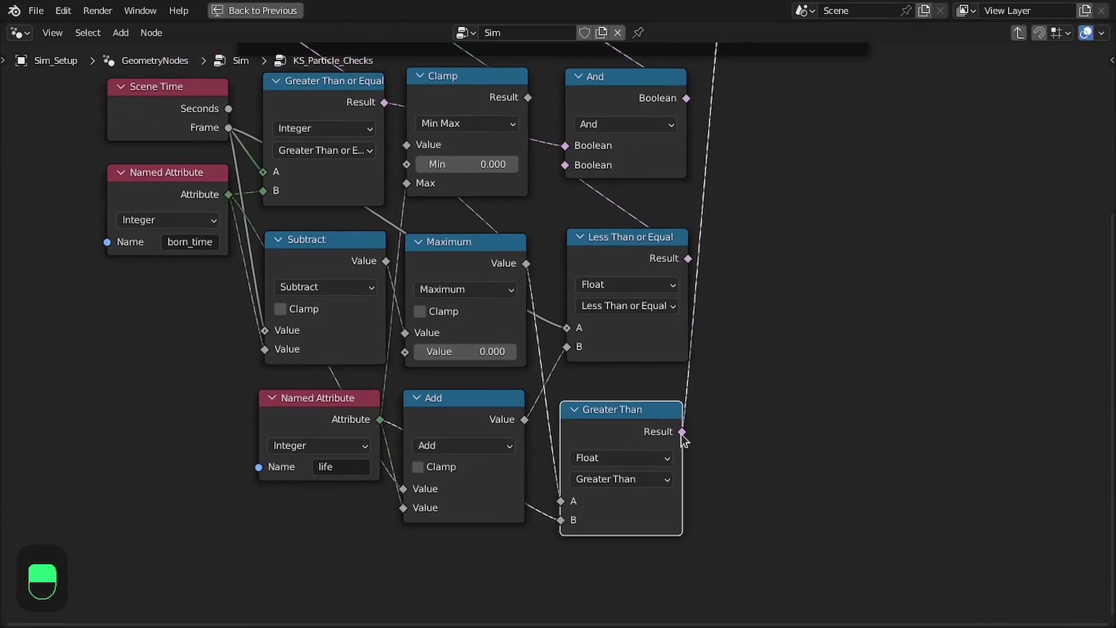
Create a Not node fed by the Greater Than result and place it below the And node
drag(681, 432, 760, 423)
text(not)
key(Return)
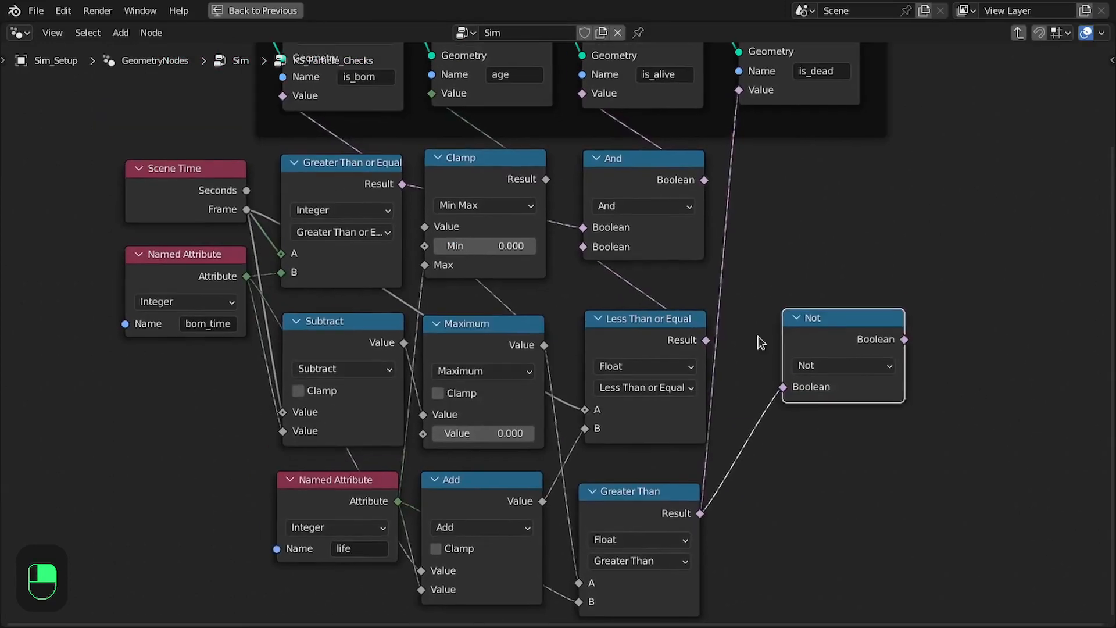
click(628, 334)
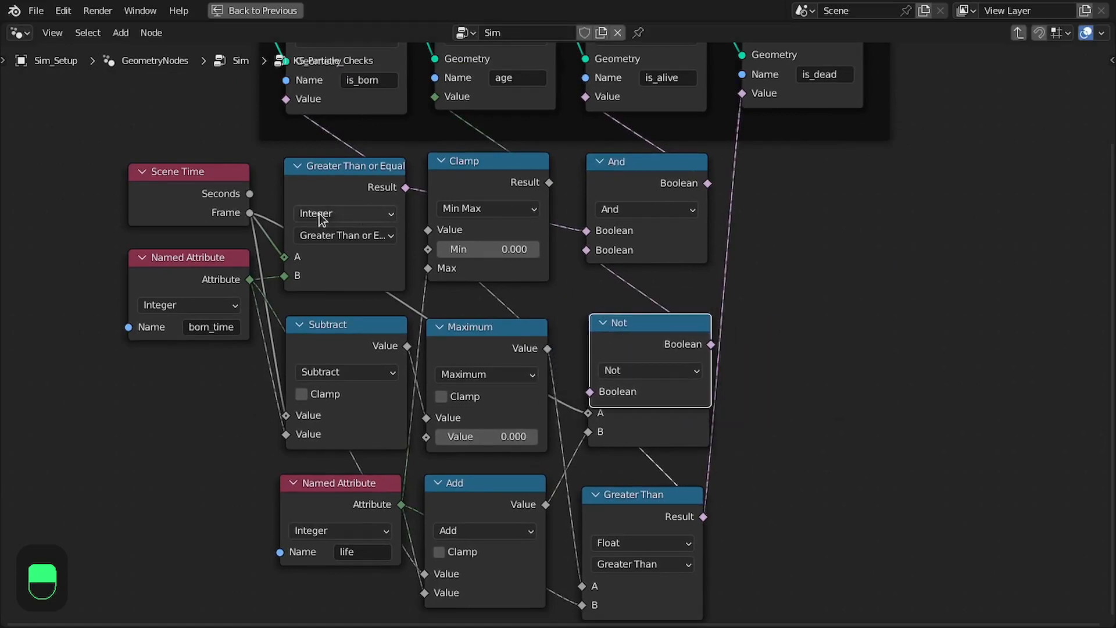
drag(632, 336, 631, 319)
Connect the Not output to the And node's second Boolean input, and save the file
drag(709, 328, 572, 244)
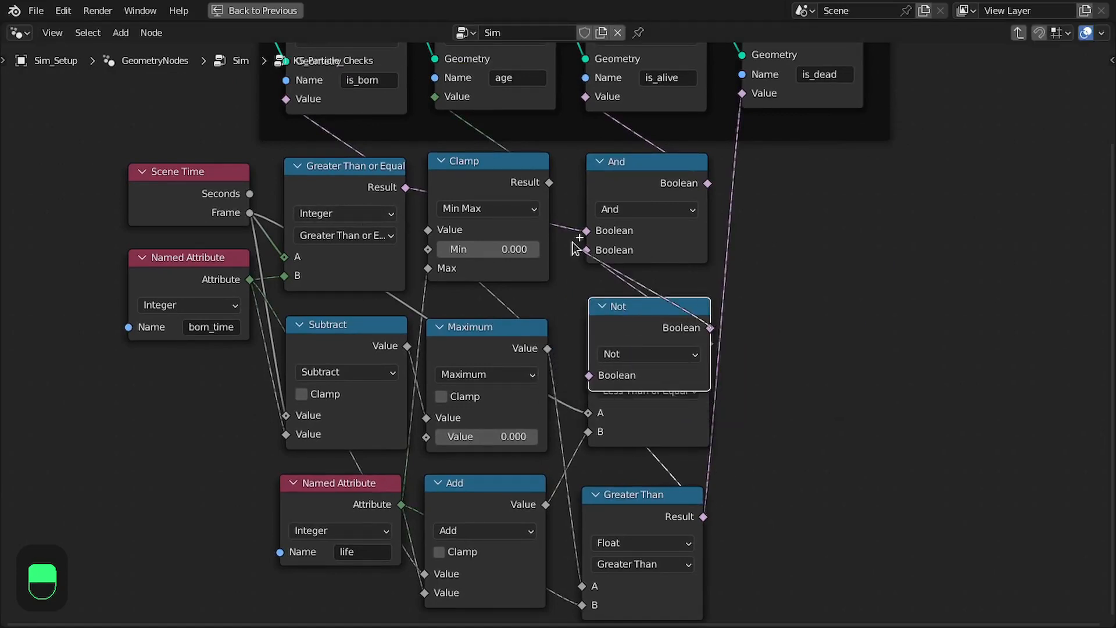
key(ctrl+s)
key(ctrl+space)
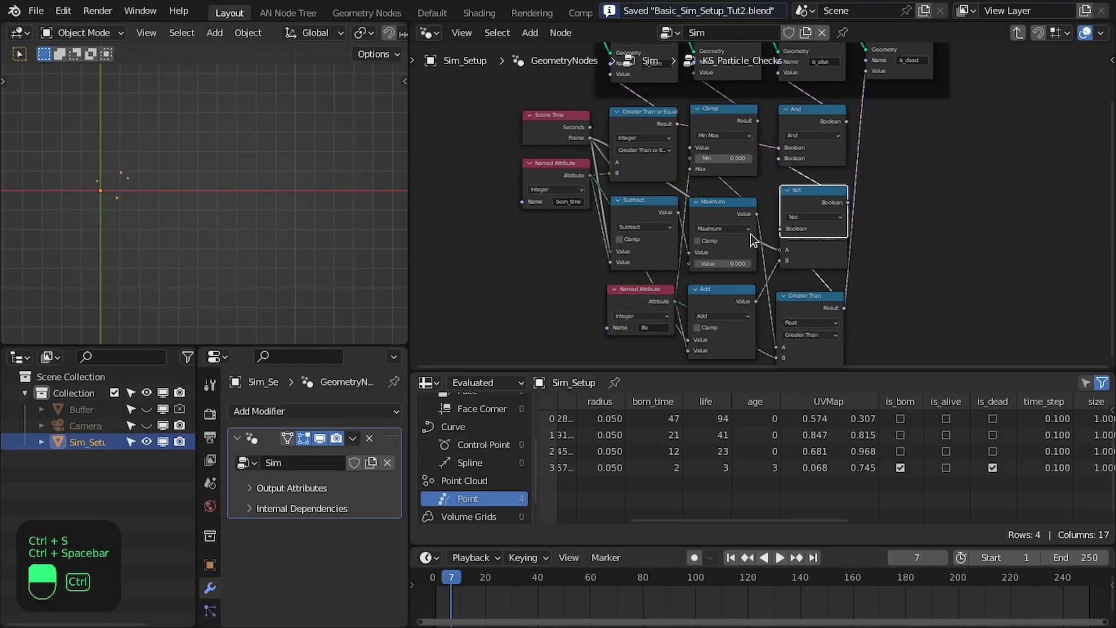
Step through frames 2 to 6 to verify is_alive and is_dead with the inverted Greater Than result
key(Left)
key(Left)
key(Left)
key(Left)
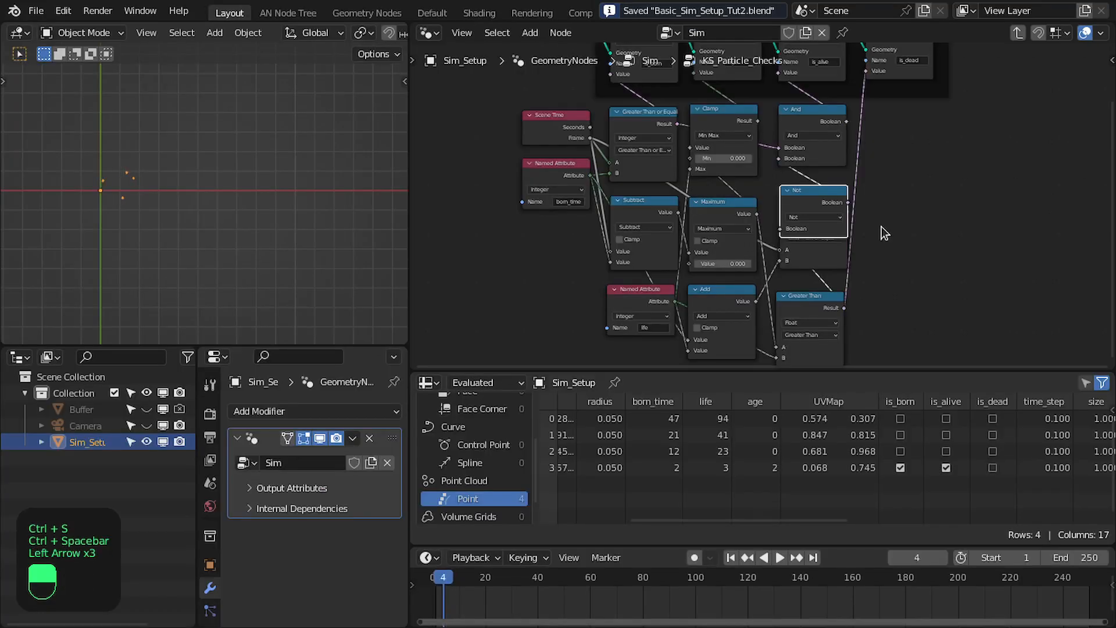
key(shift+Left)
key(Right)
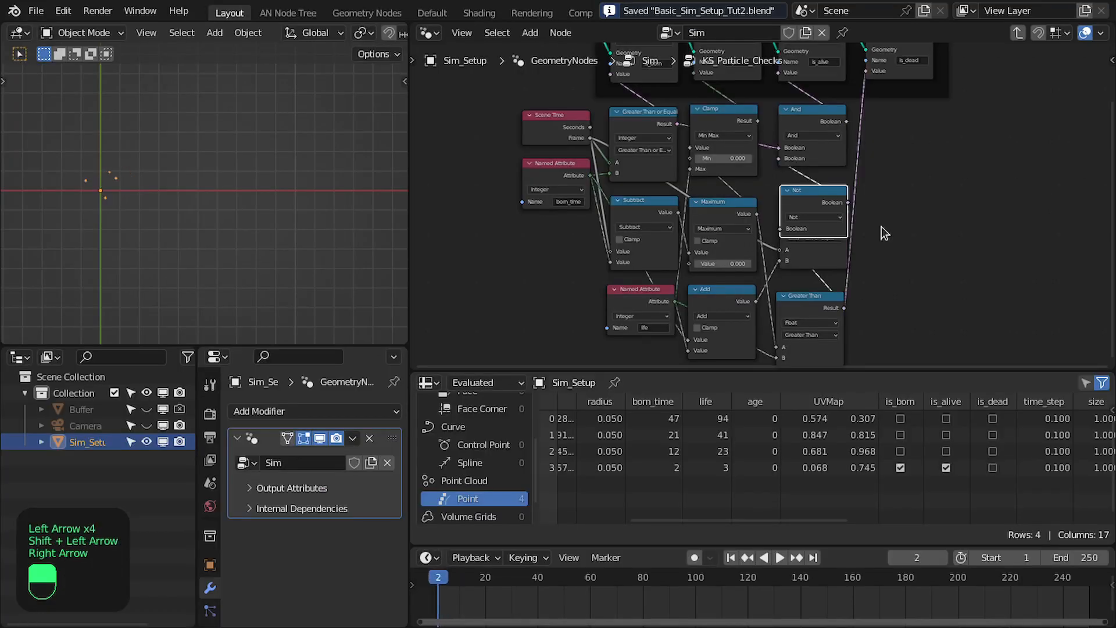
key(Right)
key(Right)
key(Right)
key(Right)
Delete the unused Less Than or Equal and Add nodes
scroll(883, 232, up, 3)
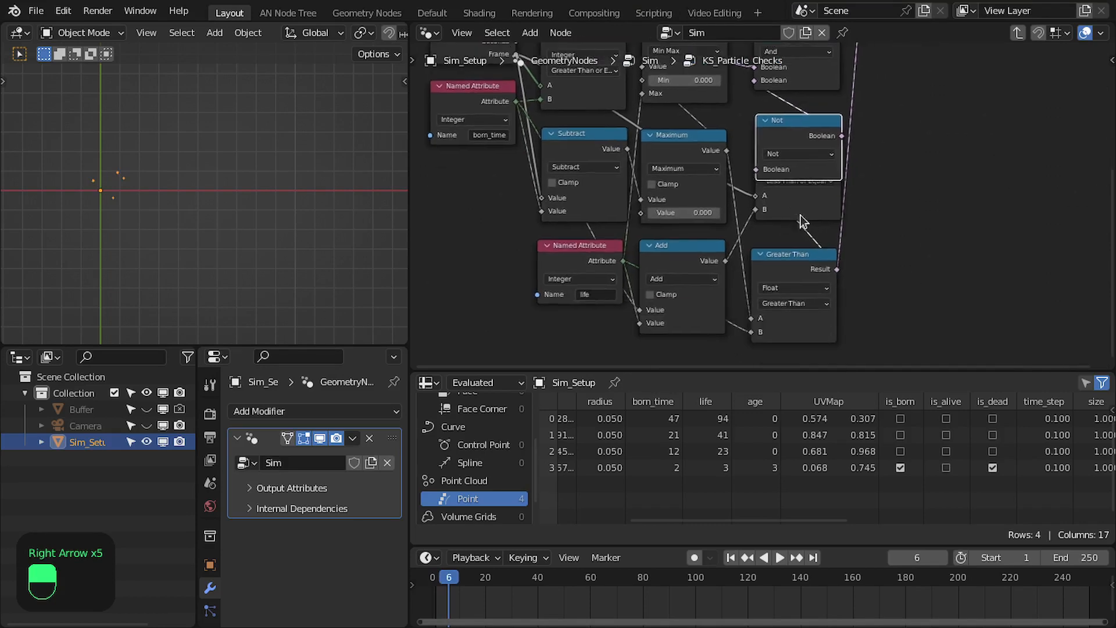
click(800, 215)
key(x)
click(676, 261)
key(x)
Arrange the Not node directly under the And node, with the Greater Than node below it
drag(791, 263, 797, 208)
middle_drag(797, 208, 760, 270)
scroll(761, 270, up, 2)
drag(761, 270, 756, 260)
key(ctrl+space)
middle_drag(757, 274, 861, 224)
scroll(814, 286, down, 6)
drag(637, 352, 643, 392)
middle_drag(643, 391, 626, 440)
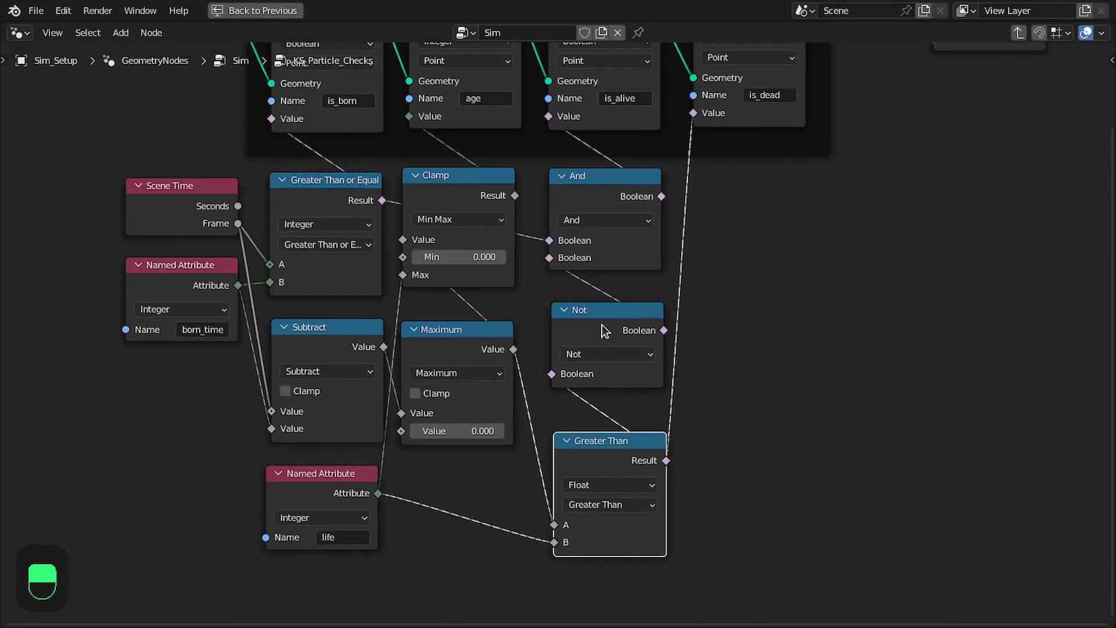
drag(602, 326, 599, 299)
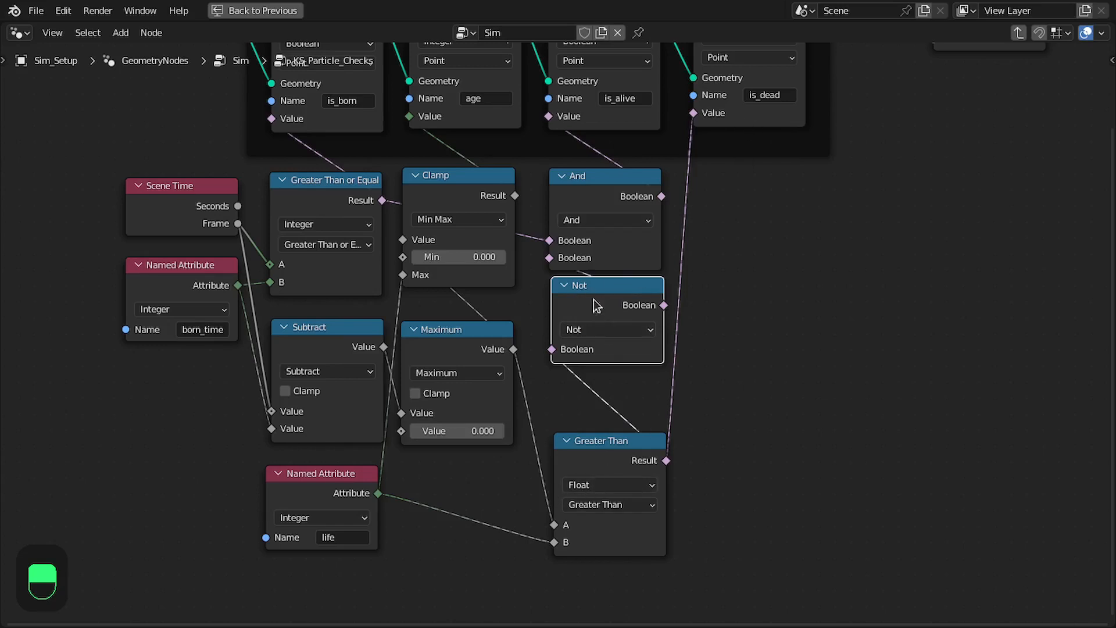
Line up the Not and Greater Than nodes in a column beneath the And node, and save the file
middle_drag(610, 272, 626, 273)
drag(606, 302, 606, 302)
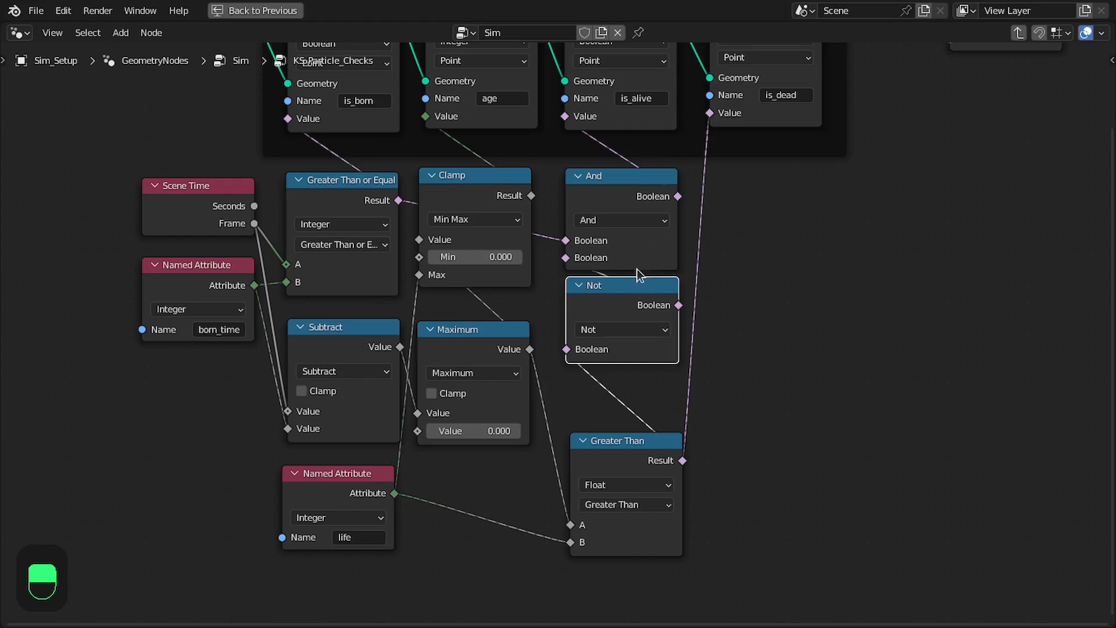
drag(595, 431, 593, 444)
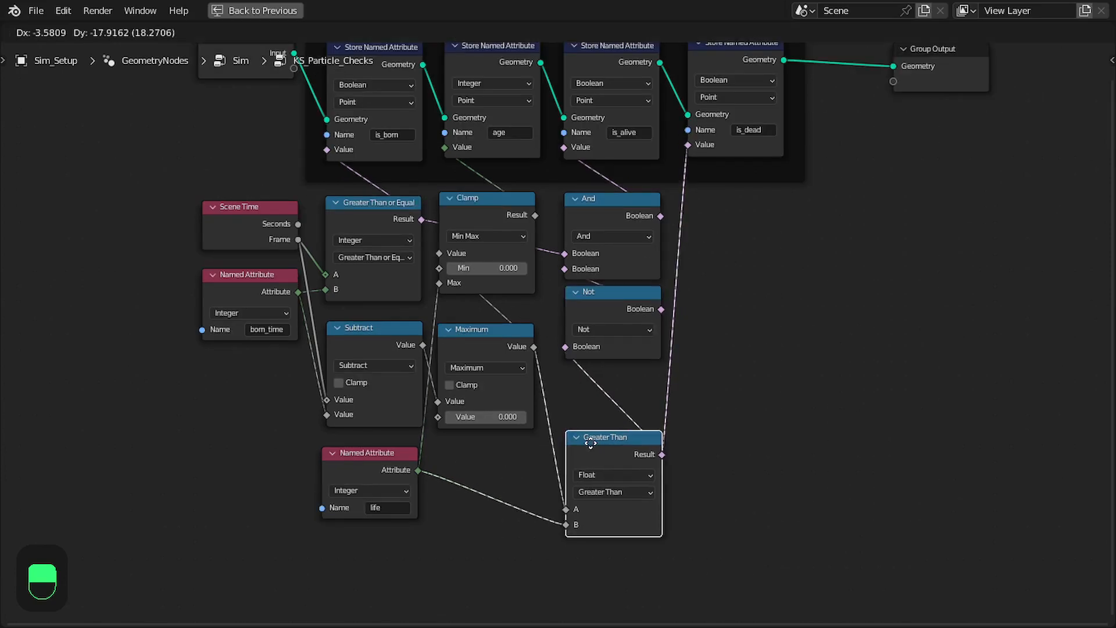
key(ctrl+s)
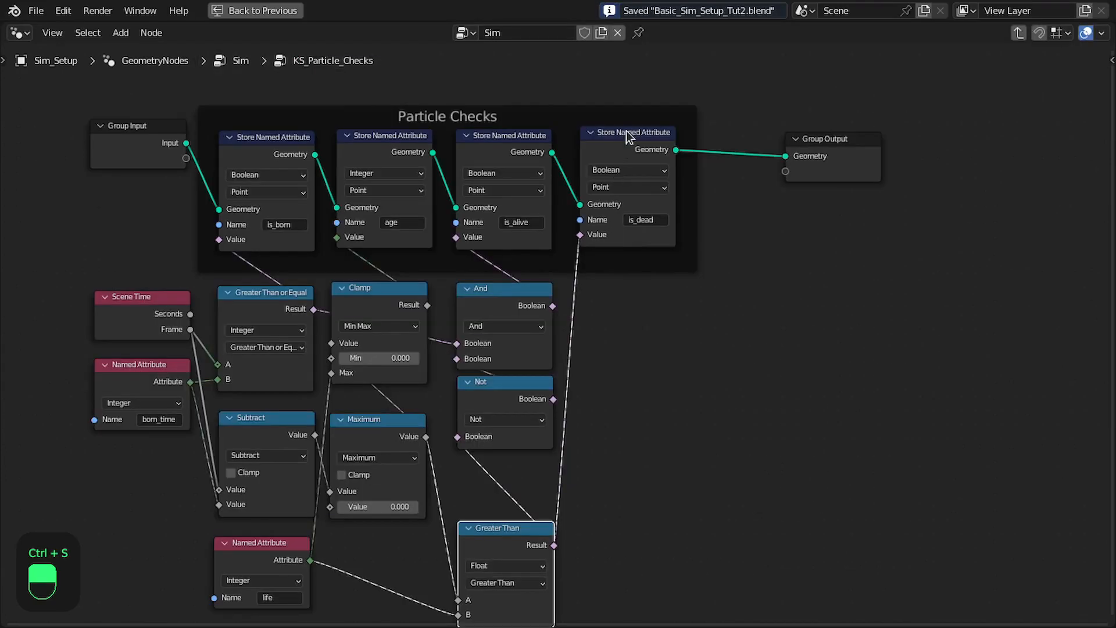
drag(624, 133, 624, 136)
Move the Group Output away from the frame and insert a Store Named Attribute node between is_dead and the Group Output
drag(728, 190, 907, 192)
key(shift+a)
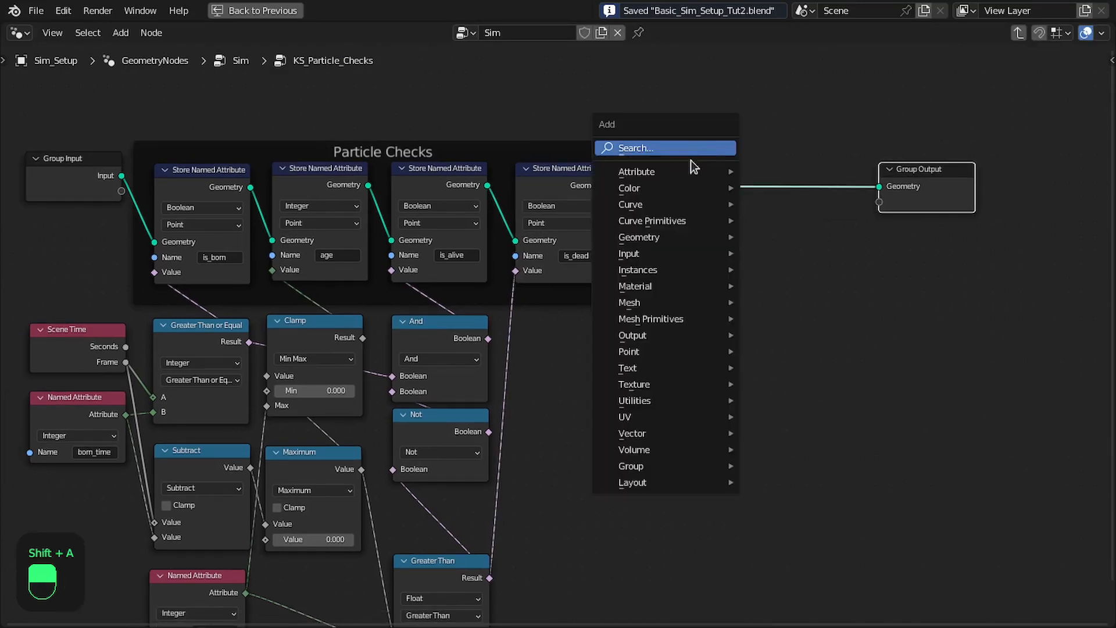
mouse_move(637, 172)
click(787, 239)
click(764, 148)
scroll(733, 203, up, 4)
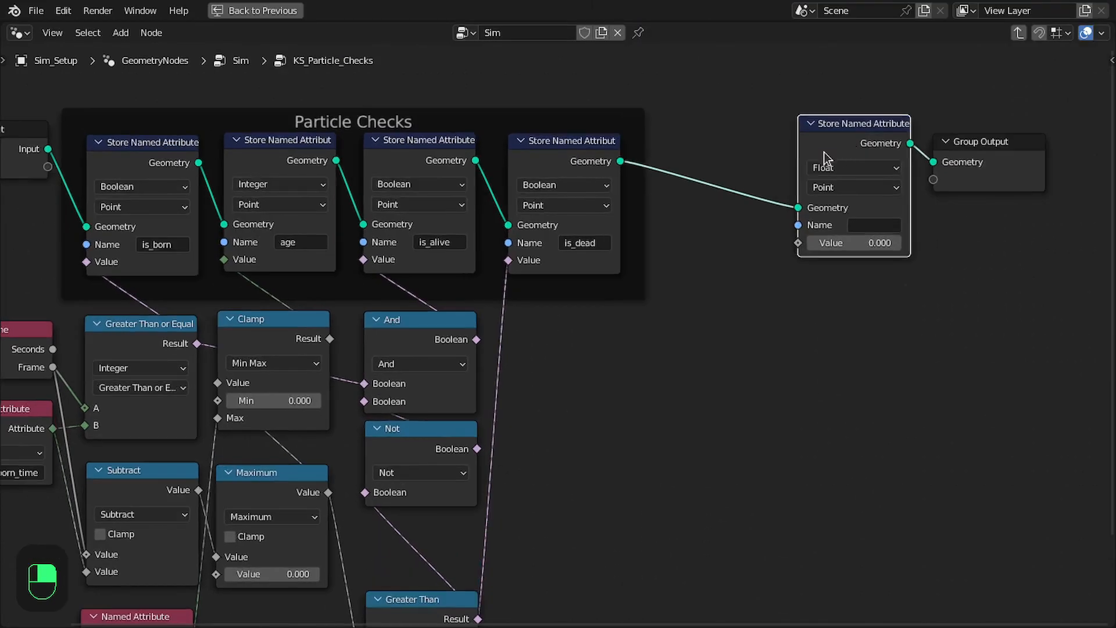
Set the new Store Named Attribute node to Vector with the name velocity_from_force
click(762, 192)
click(768, 251)
click(785, 254)
text(vel)
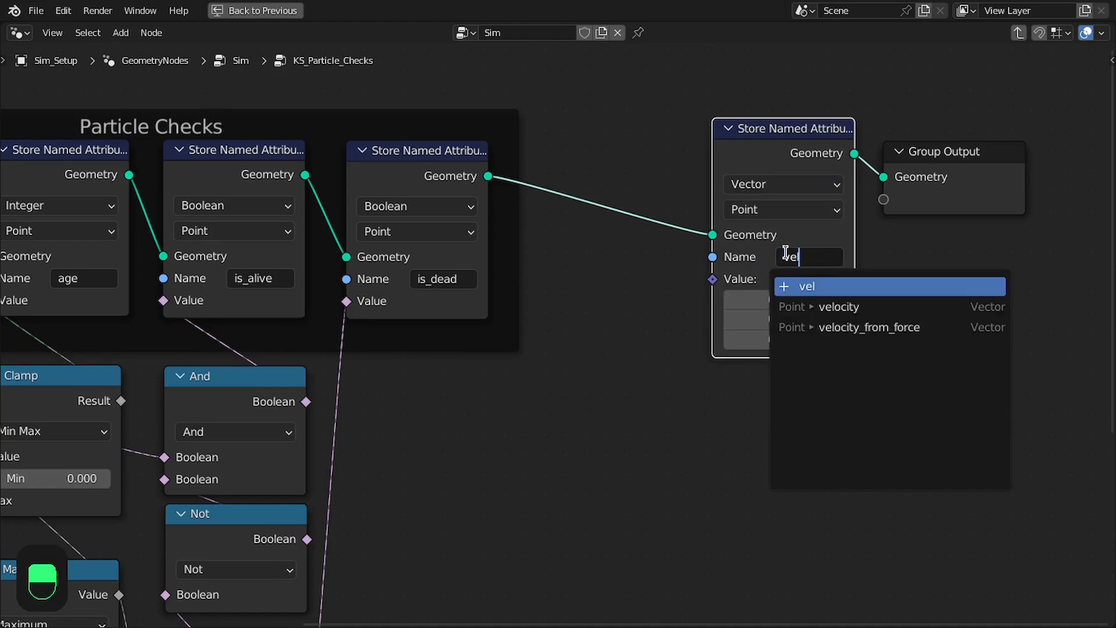
key(Down)
key(Down)
key(Return)
Place the Group Output directly beside the velocity_from_force Store Named Attribute node, with their geometry sockets level
drag(945, 162, 946, 141)
drag(778, 92, 959, 160)
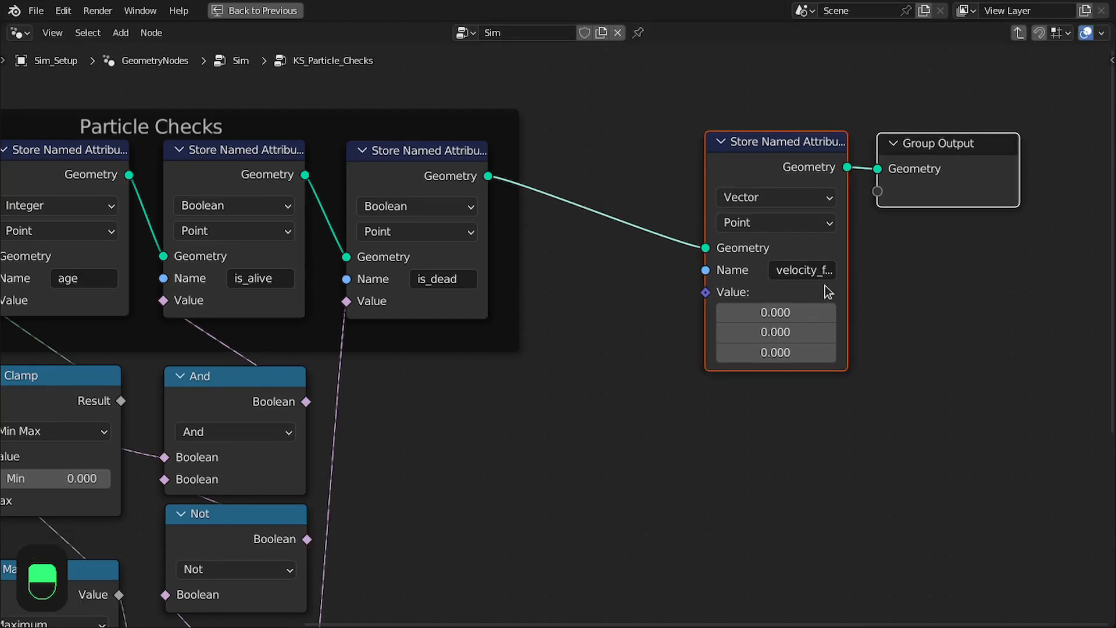
click(926, 172)
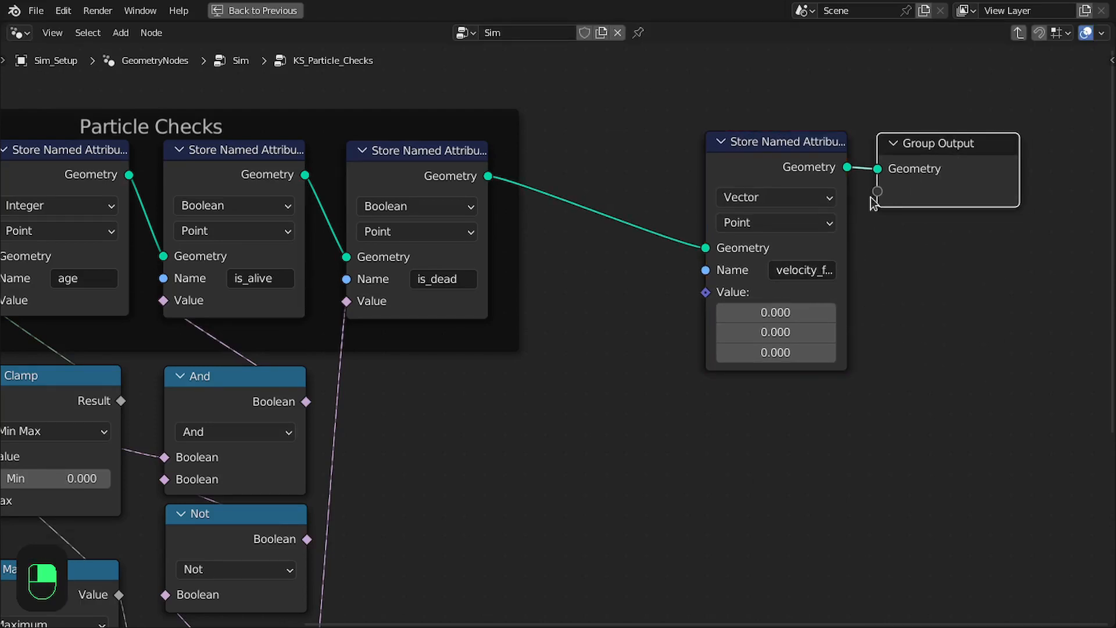
mouse_move(821, 249)
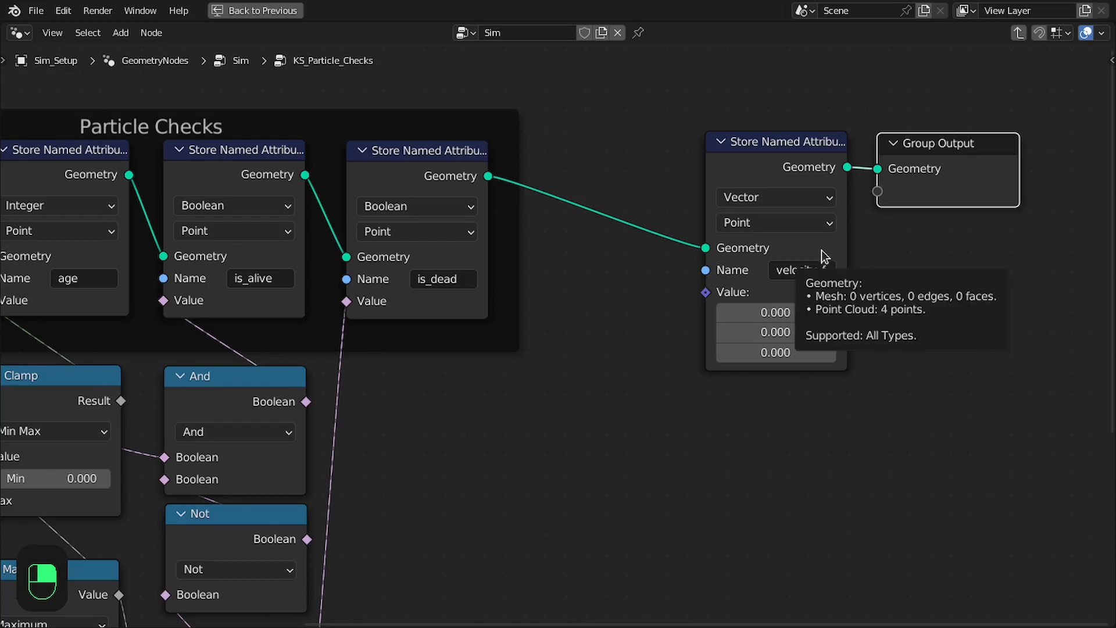
middle_drag(379, 375, 568, 230)
drag(422, 367, 423, 366)
Leave the KS_Particle_Checks group for the parent Sim node tree, and save the file
scroll(567, 320, down, 3)
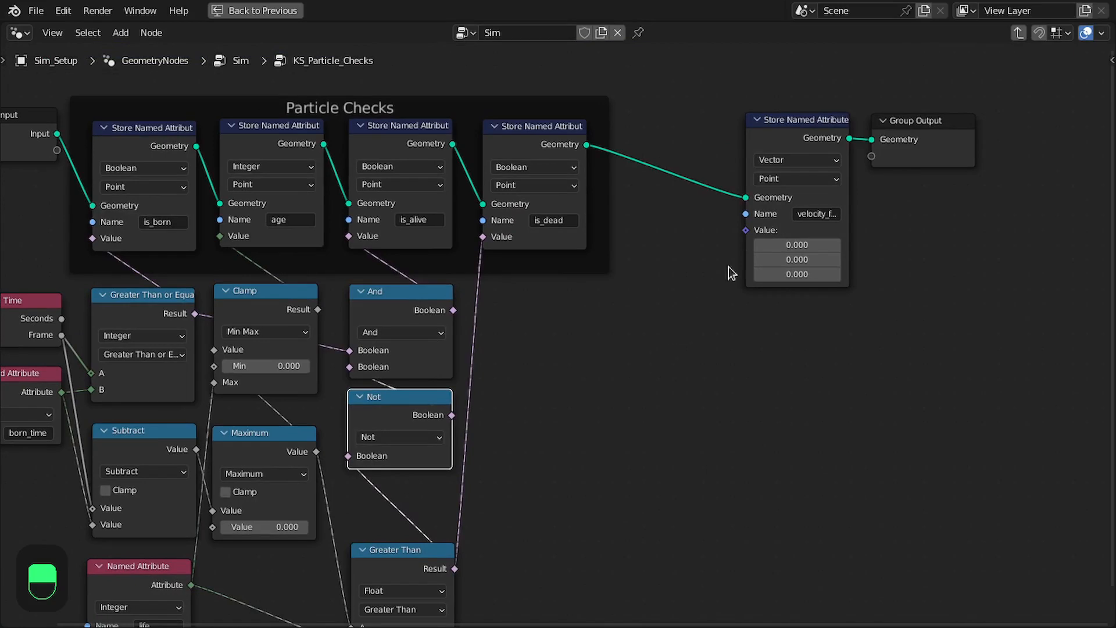
scroll(771, 235, up, 2)
scroll(750, 253, down, 2)
scroll(796, 314, down, 1)
middle_drag(668, 295, 793, 253)
click(211, 138)
key(Tab)
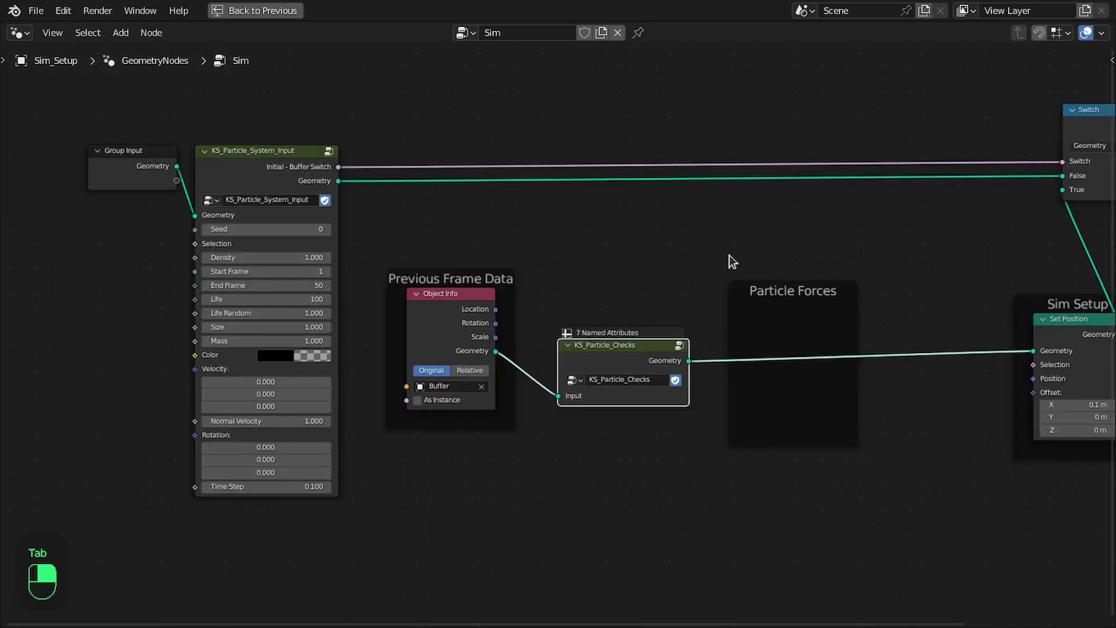
key(ctrl+s)
Tidy the spacing of the Previous Frame Data frame, KS_Particle_Checks and Group Output in the Sim tree, and save the file
drag(474, 338, 445, 286)
middle_drag(502, 295, 469, 304)
scroll(468, 304, up, 1)
drag(409, 299, 404, 344)
scroll(835, 274, down, 2)
middle_drag(843, 271, 740, 270)
scroll(615, 271, up, 1)
drag(665, 62, 863, 511)
scroll(832, 349, down, 1)
middle_drag(832, 349, 837, 312)
scroll(546, 318, up, 1)
middle_drag(521, 303, 674, 304)
middle_drag(805, 297, 630, 266)
scroll(775, 219, up, 1)
key(ctrl+s)
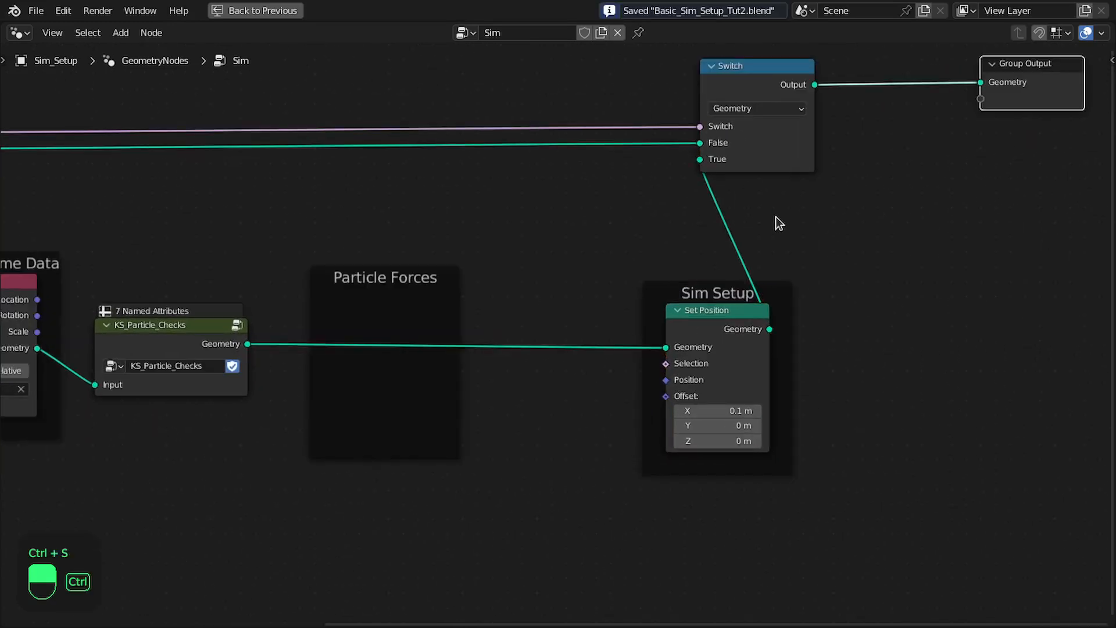
Combine the Switch node and the Sim Setup frame into a new node group, and move its Group Output outward
drag(575, 59, 828, 489)
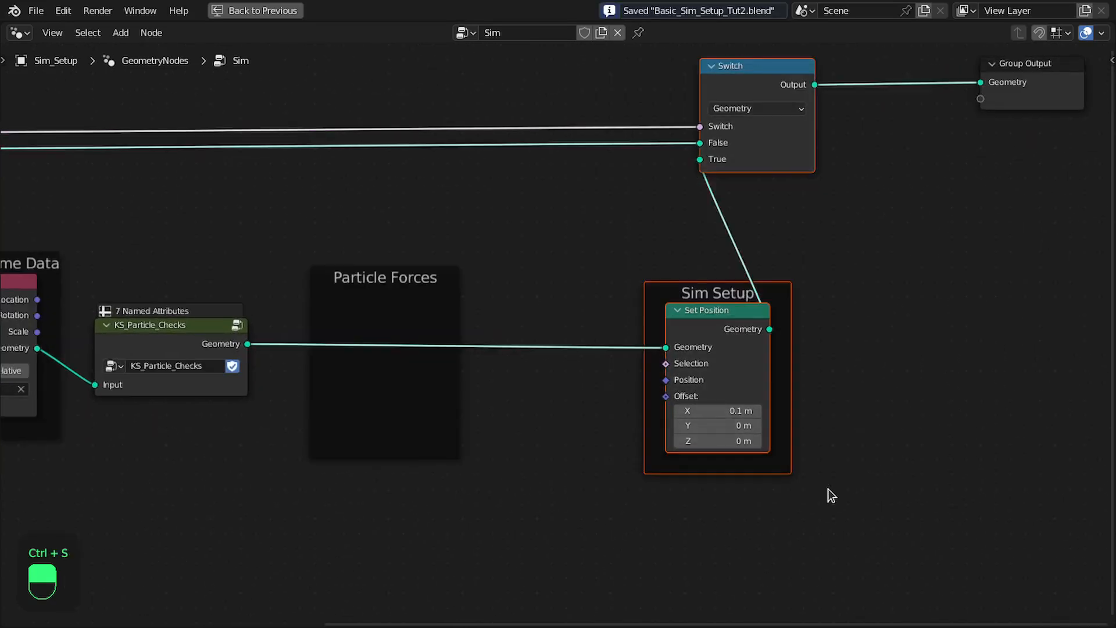
key(ctrl+g)
drag(846, 262, 950, 245)
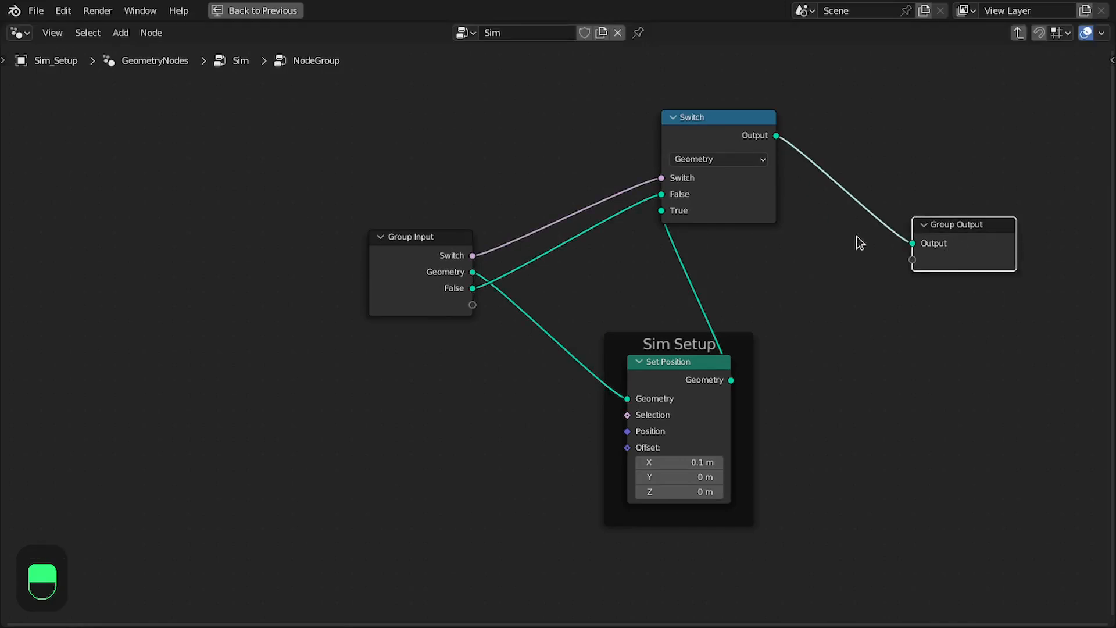
Move the group's False input above Geometry and rename it Initial Geometry
key(n)
click(928, 115)
drag(928, 116, 930, 100)
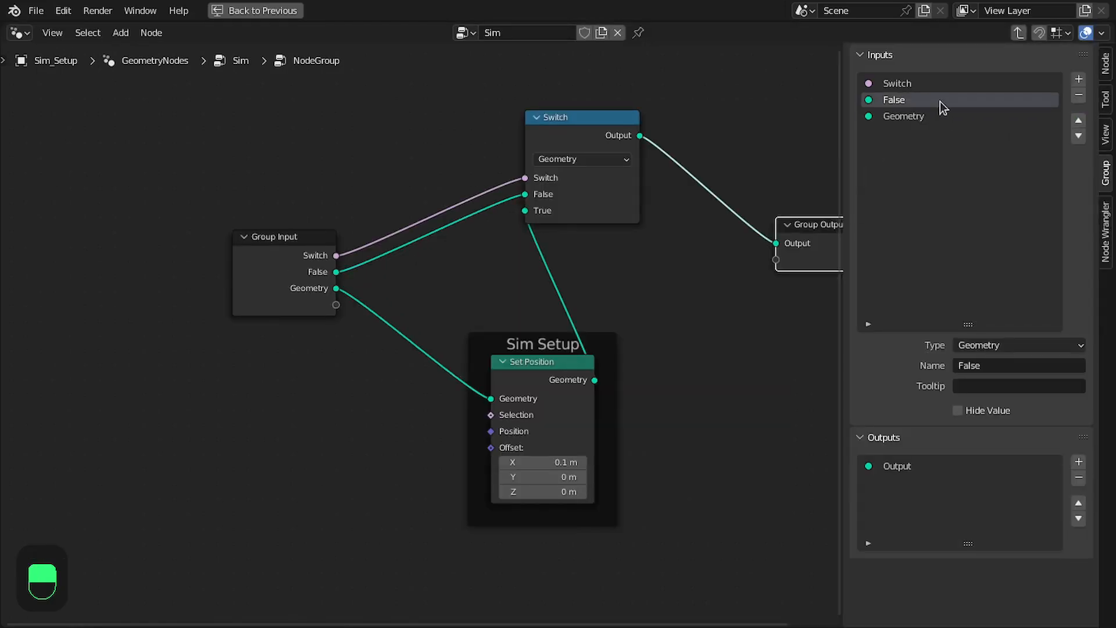
key(shift)
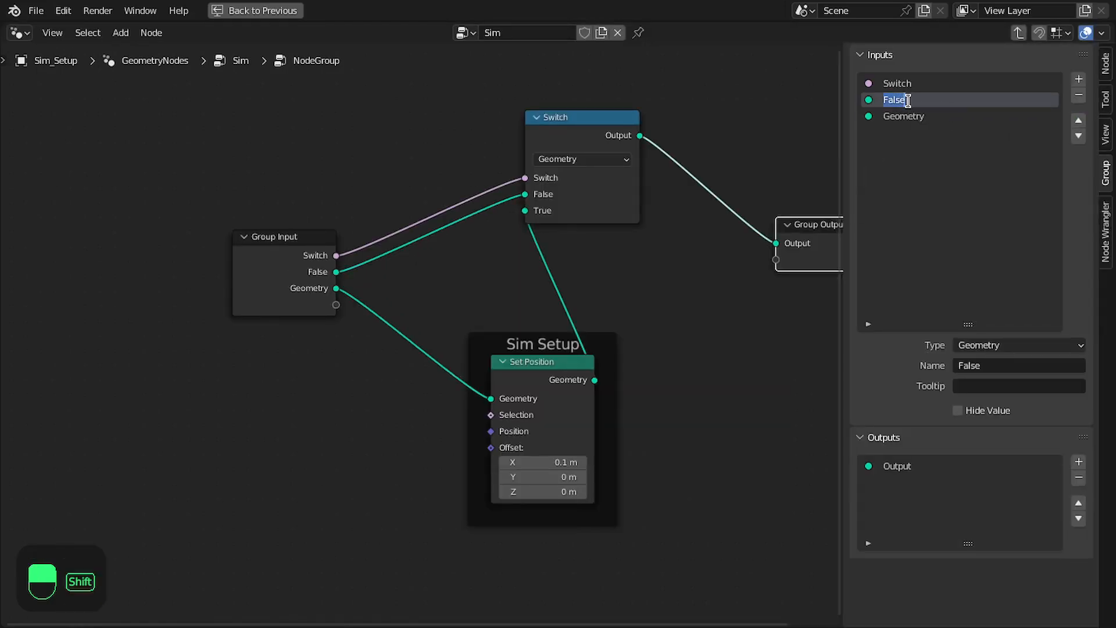
text(Init)
key(shift)
text(ial Geometry)
key(Return)
Arrange the Group Input, Switch, Group Output and Sim Setup frame so the Switch lines up with the group inputs
scroll(584, 120, up, 2)
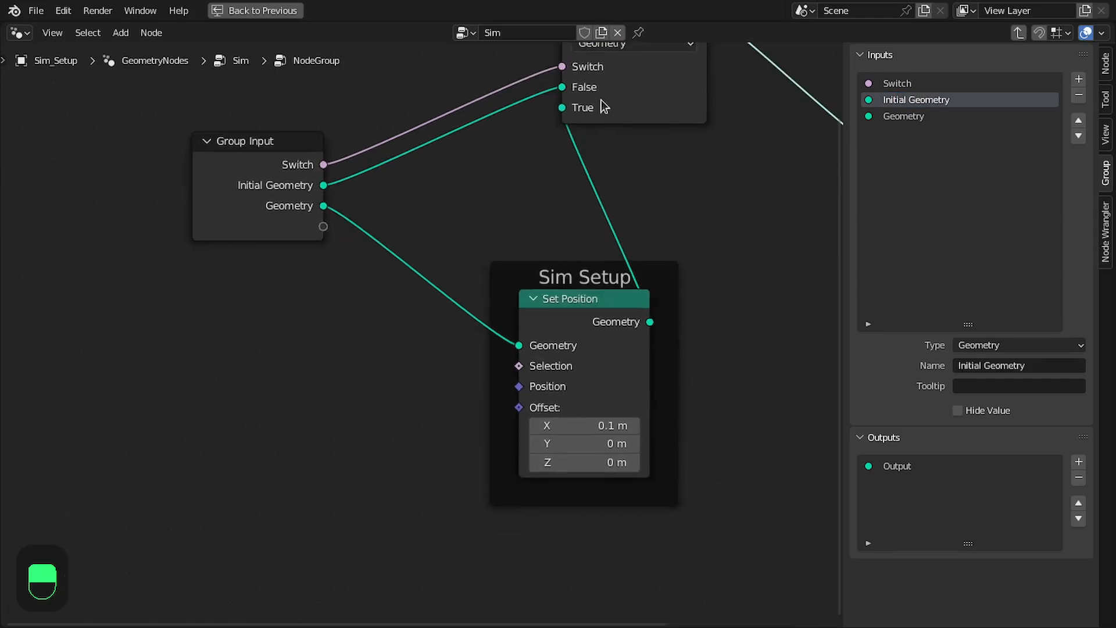
middle_drag(649, 103, 543, 144)
drag(554, 139, 693, 237)
middle_drag(693, 236, 586, 235)
drag(779, 201, 774, 158)
middle_drag(587, 185, 747, 158)
drag(632, 281, 740, 242)
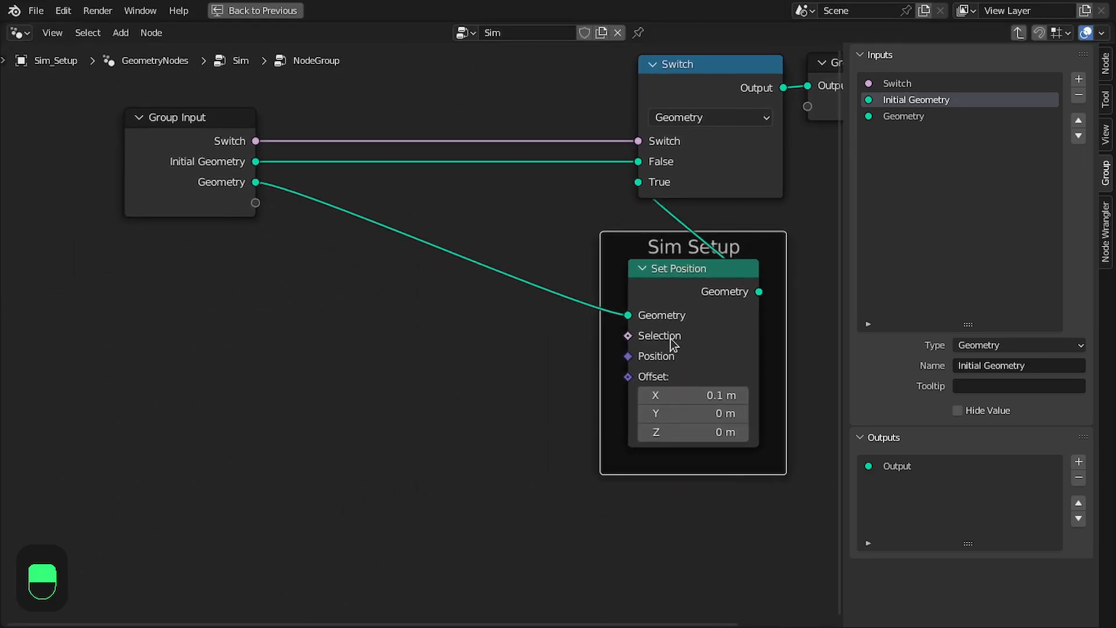
scroll(699, 250, down, 2)
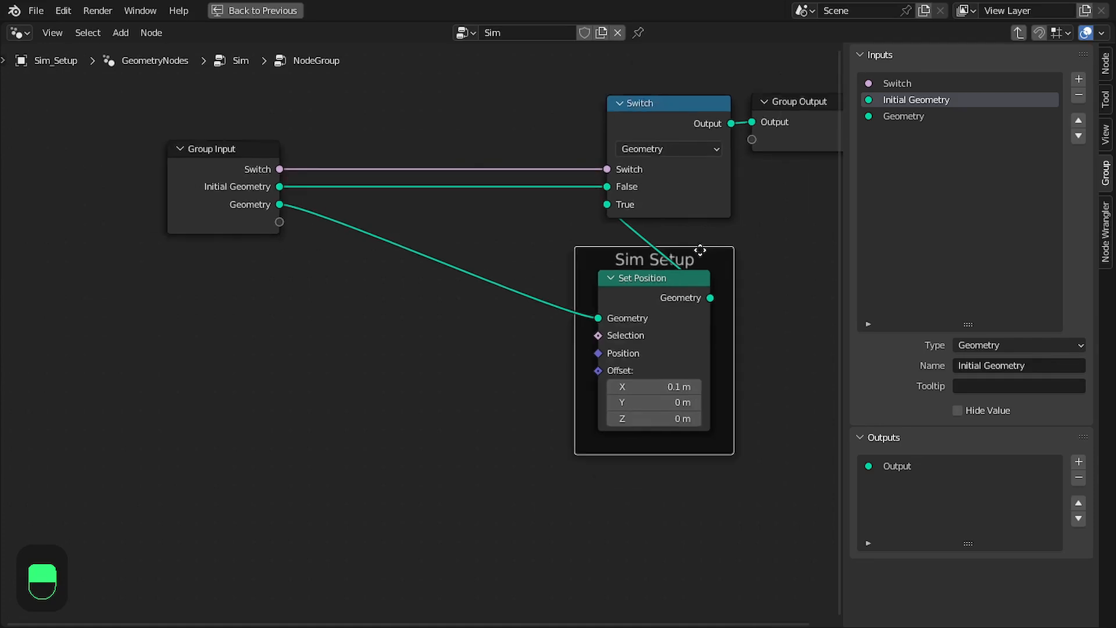
drag(237, 178, 320, 183)
Rename the group's Switch input to "INitial - Buffer Switch"
double_click(923, 83)
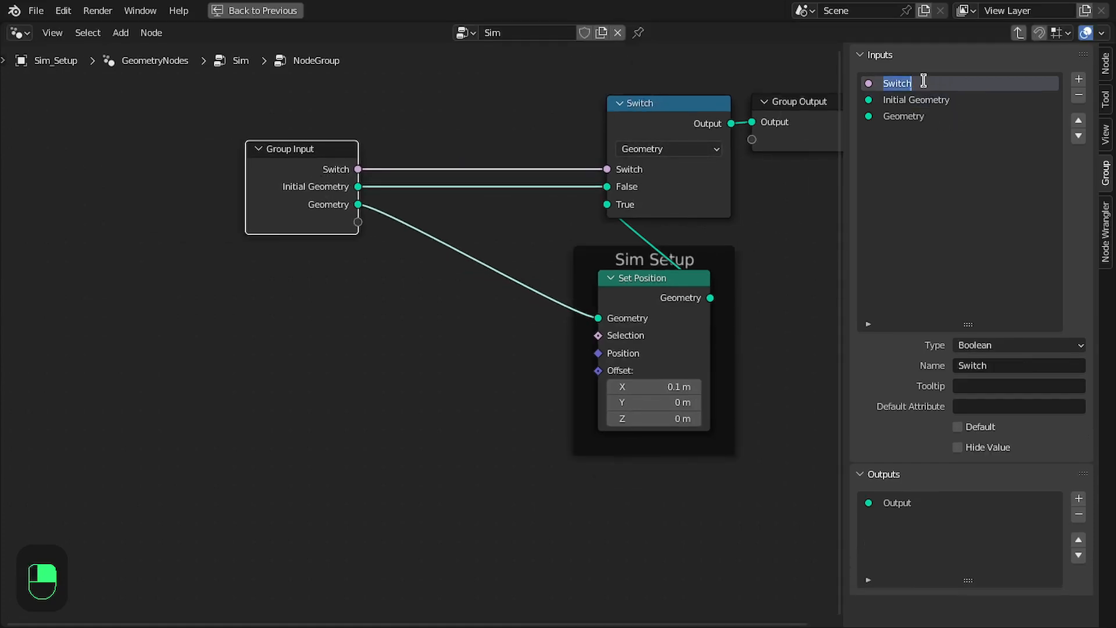
text(INitia)
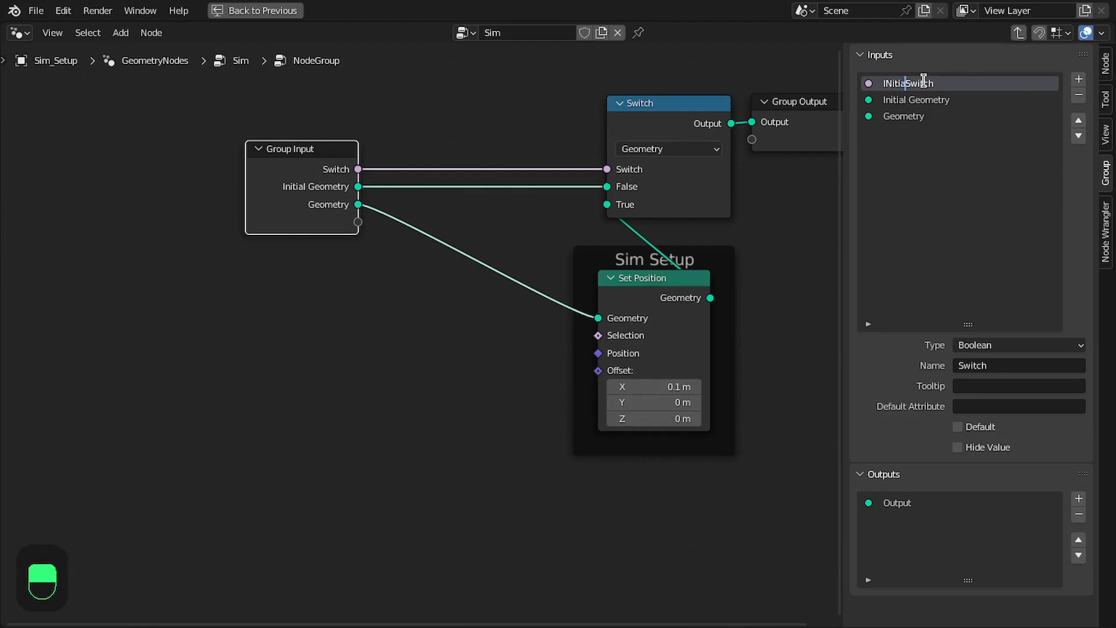
text(l - Buffer)
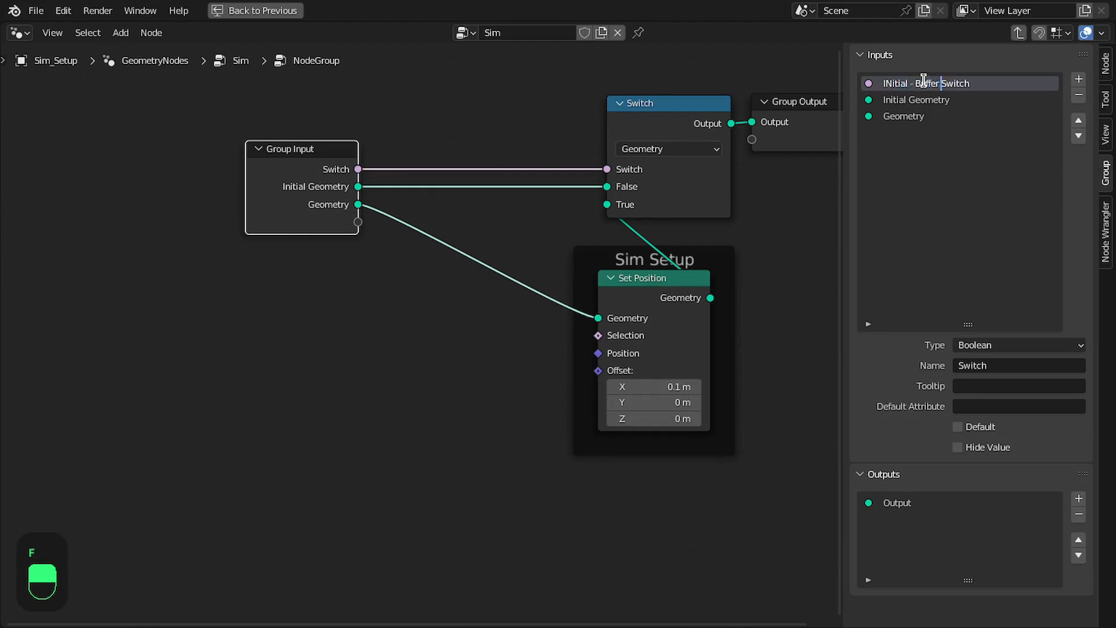
key(Return)
Leave the group and place its node beside the Group Output, nearly level with the KS_Particle_System_Input links
key(n)
key(Tab)
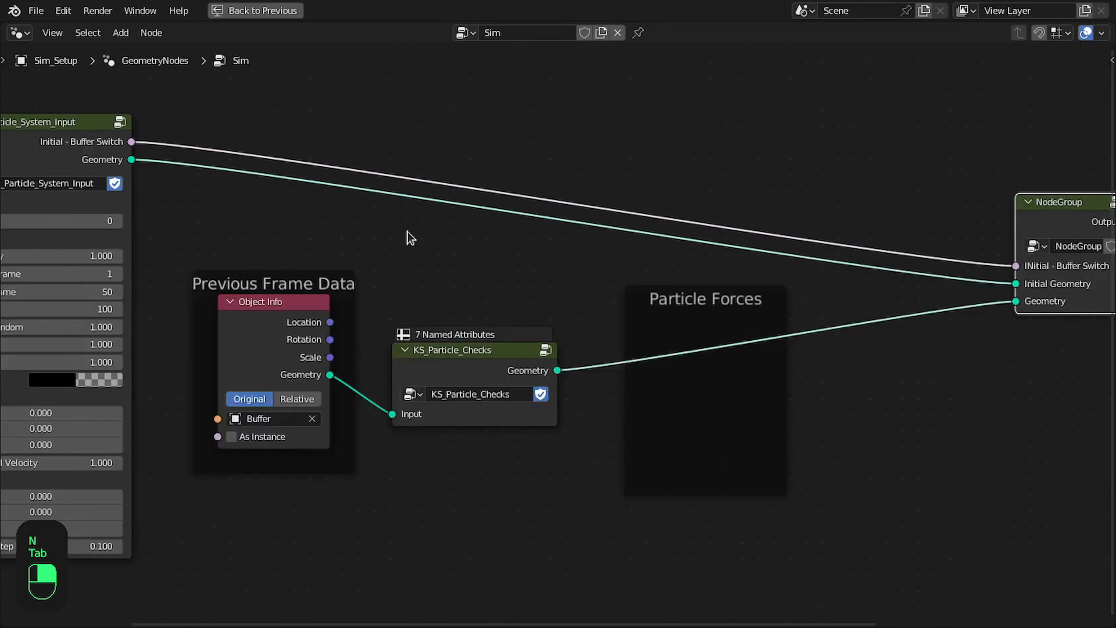
middle_drag(407, 231, 478, 239)
middle_drag(678, 157, 947, 161)
middle_drag(496, 193, 687, 189)
Rename the new node group KS_Particle_System_Output and save the file
click(687, 188)
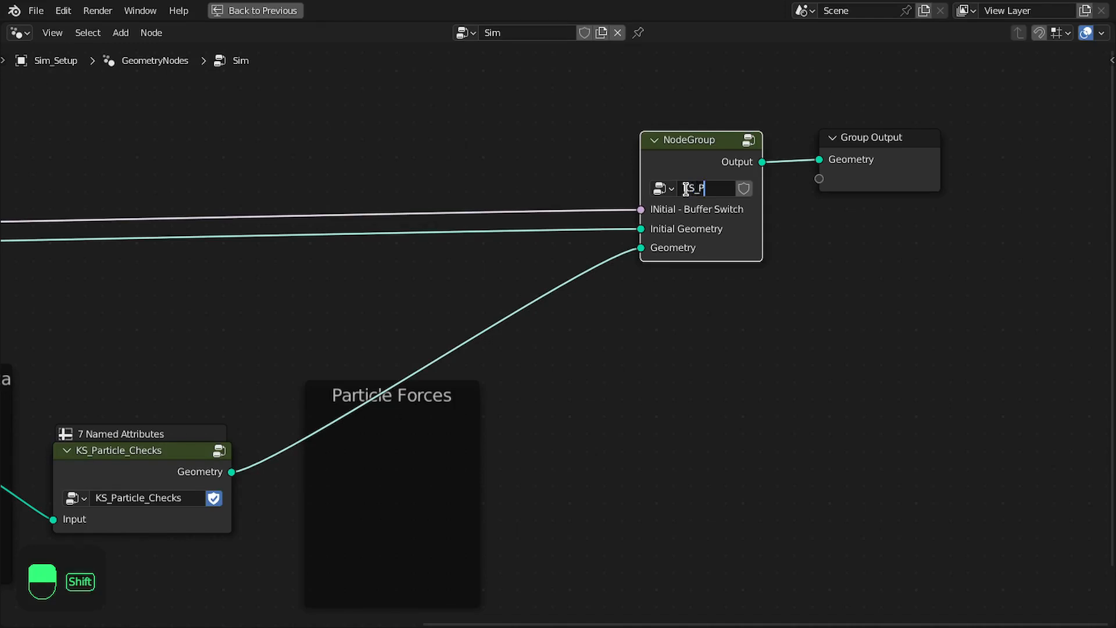
text(KS_Particle_System_Outp)
text(ut)
key(ctrl+s)
Open the KS_Particle_System_Output group and insert a Store Named Attribute node between Group Input's Geometry and Set Position
middle_drag(735, 287, 950, 263)
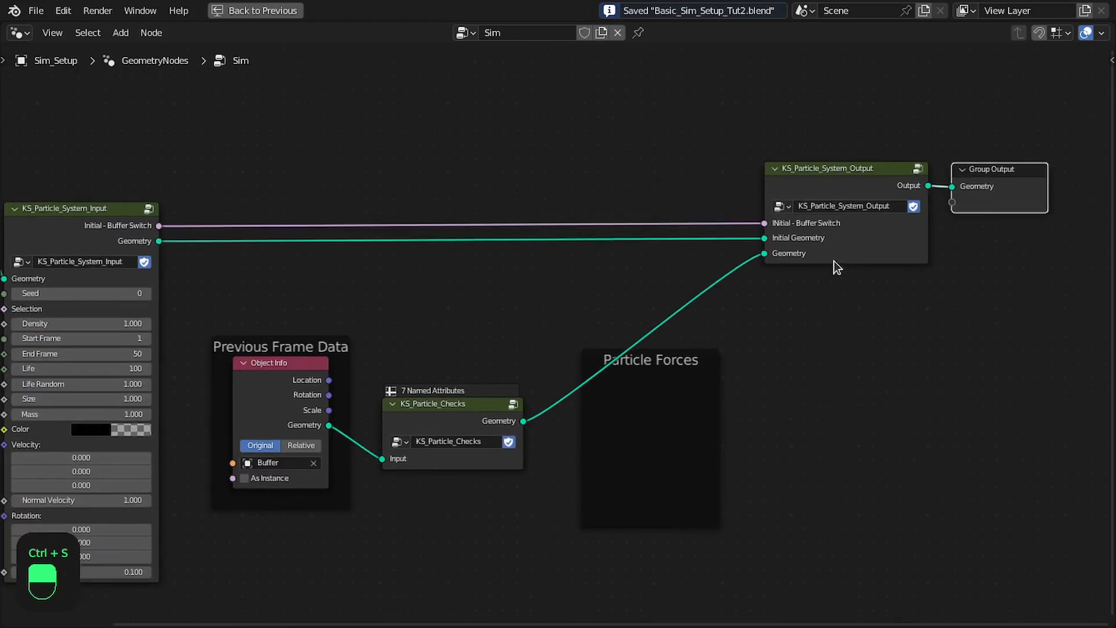
scroll(834, 261, up, 3)
click(881, 238)
key(Tab)
scroll(870, 254, up, 1)
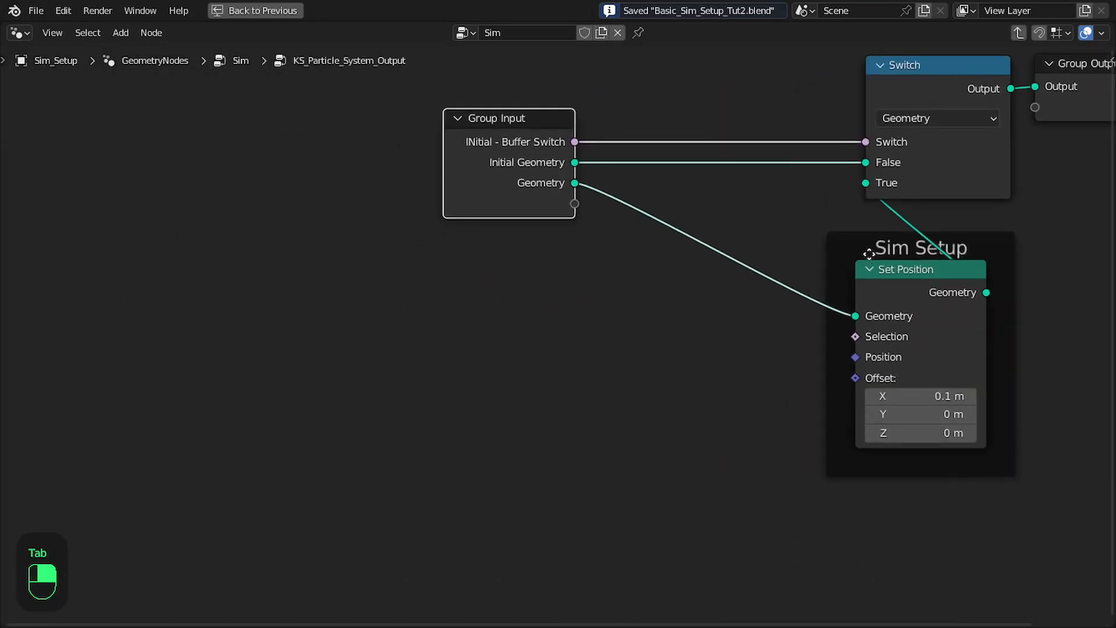
scroll(868, 254, up, 1)
key(shift+a)
mouse_move(693, 242)
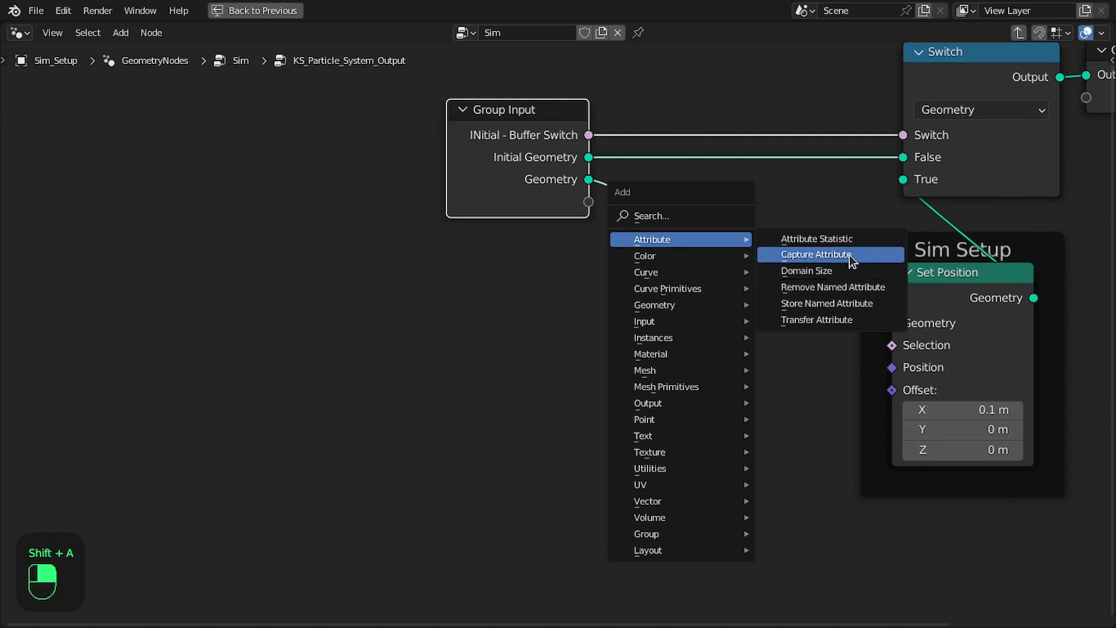
click(821, 304)
click(741, 239)
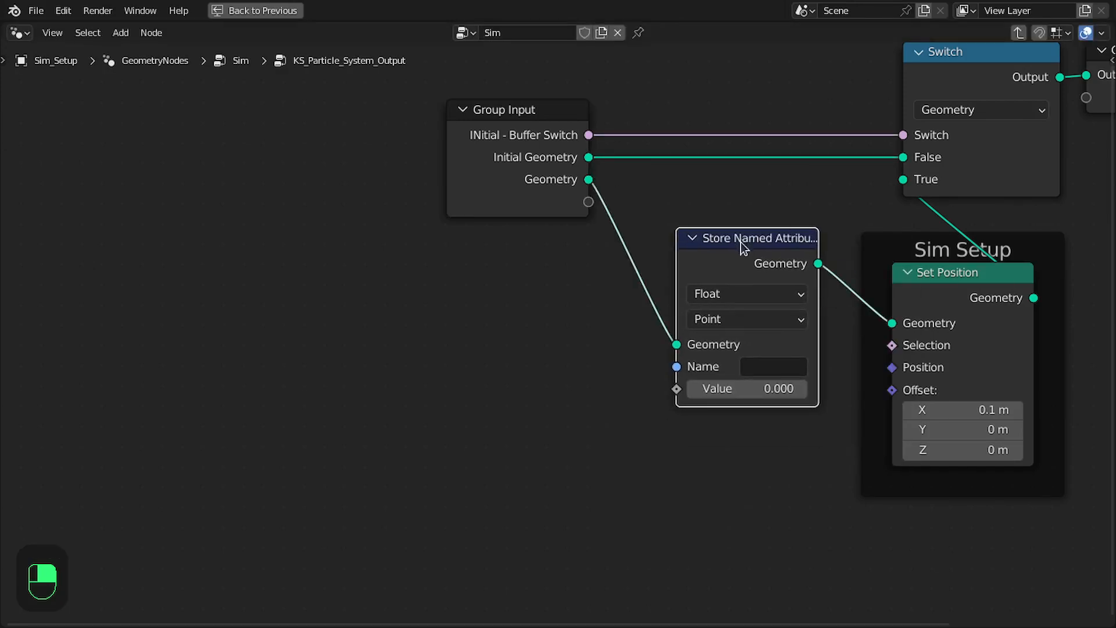
Set the Store Named Attribute node to store the Vector attribute velocity, reposition it, and save the file
middle_drag(773, 326, 733, 259)
click(731, 306)
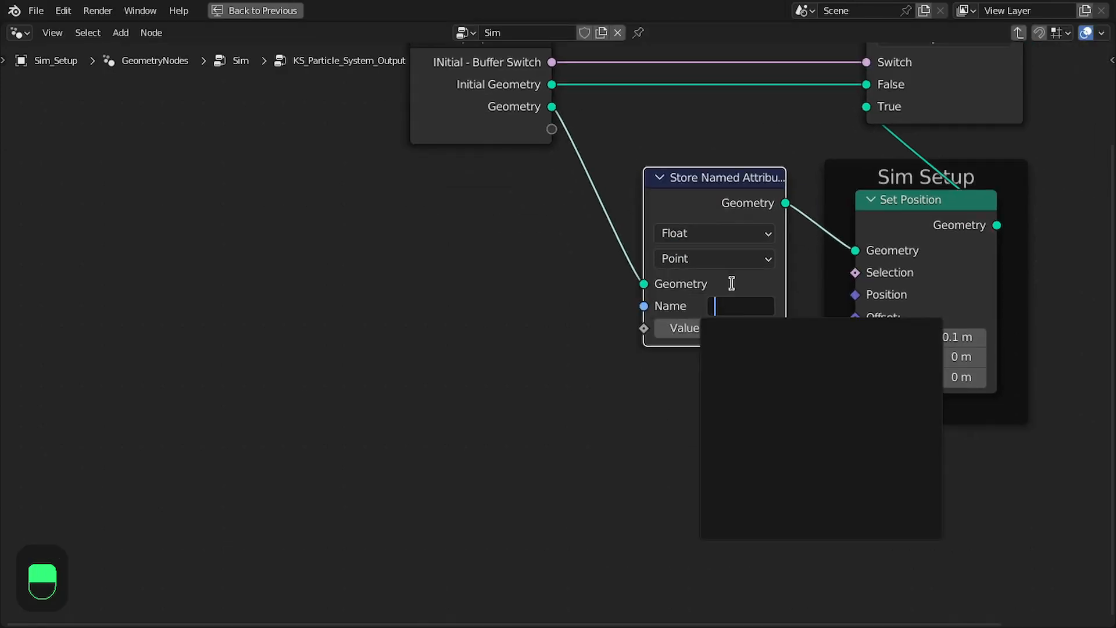
text(vel)
key(Return)
drag(736, 206, 789, 170)
click(703, 254)
click(687, 323)
key(ctrl+s)
Add a Named Attribute node below the Group Input that reads the Boolean attribute is_alive
key(shift+a)
click(451, 271)
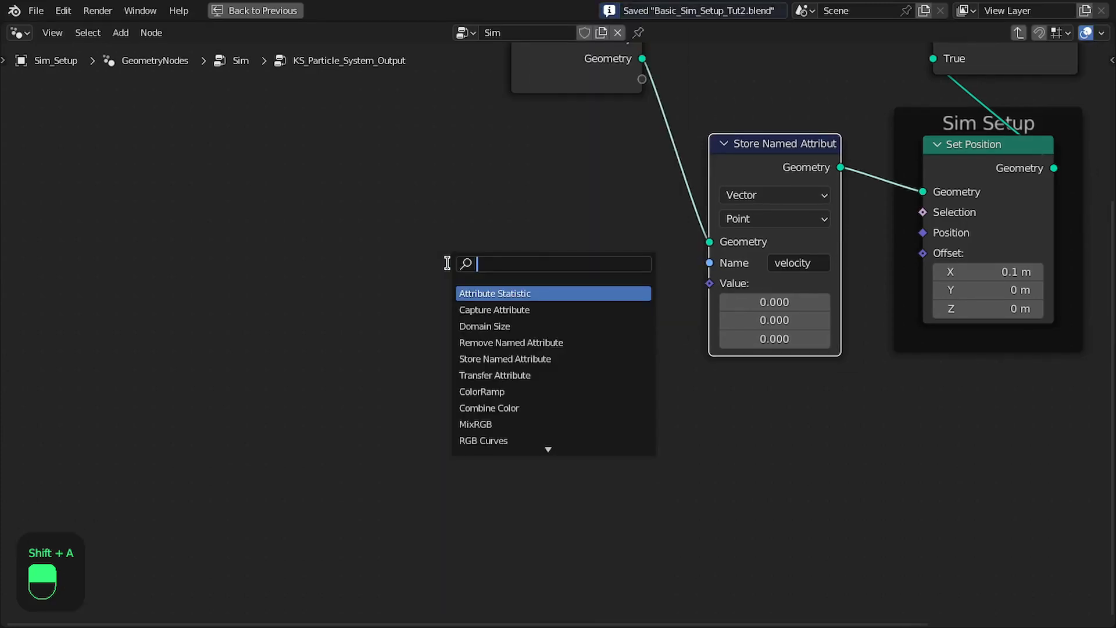
text(named)
key(Return)
click(533, 403)
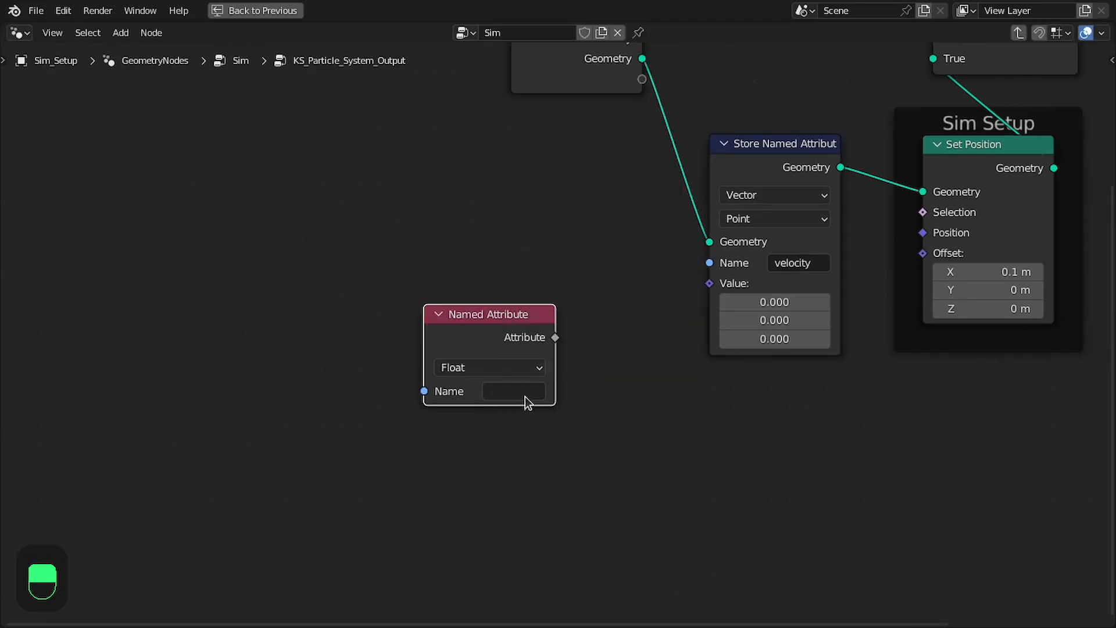
click(531, 397)
text(a)
key(BackSpace)
text(is_ali)
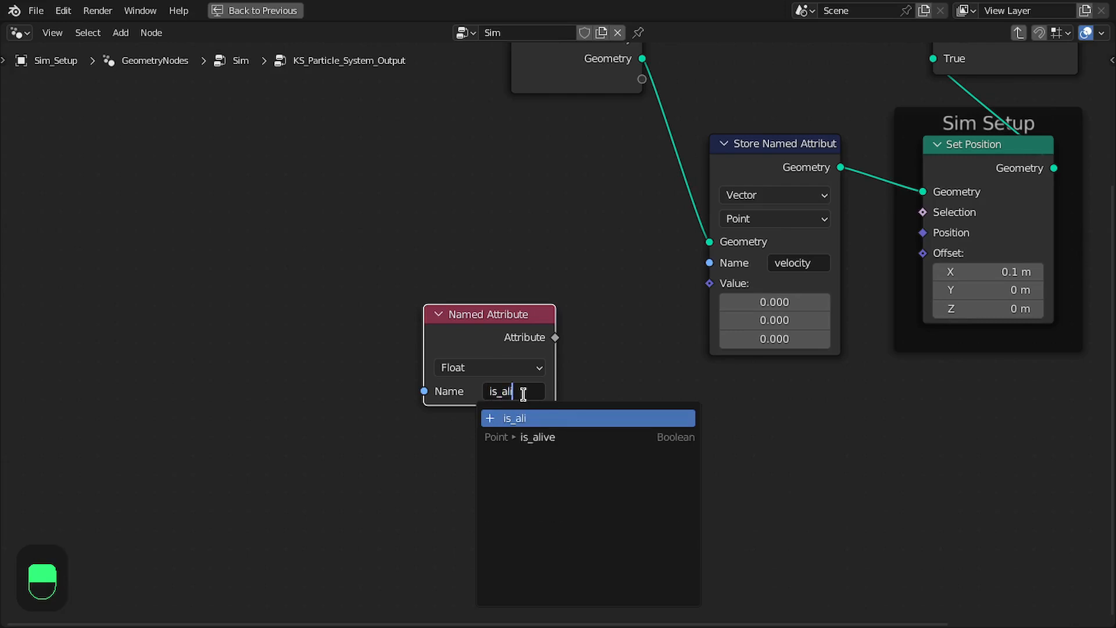
key(Down)
key(Return)
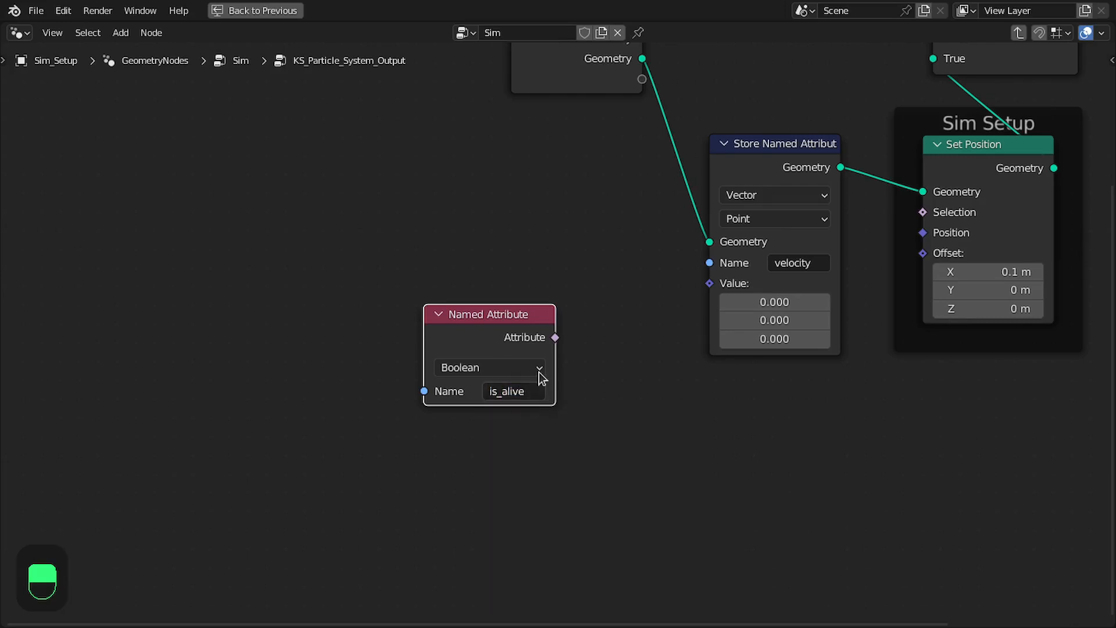
Reposition the is_alive Named Attribute node closer to the velocity Store Named Attribute node
drag(522, 332, 599, 351)
middle_drag(642, 358, 535, 322)
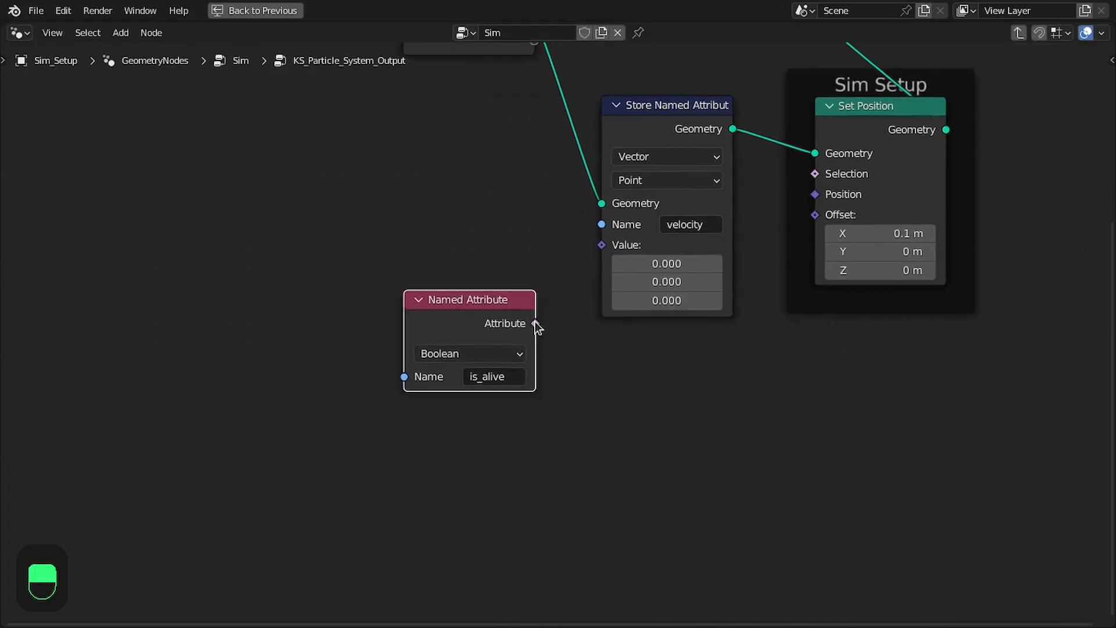
drag(484, 304, 483, 327)
middle_drag(491, 327, 509, 286)
Duplicate the is_alive Named Attribute node below itself and set the copy to the Vector attribute velocity
scroll(511, 290, up, 1)
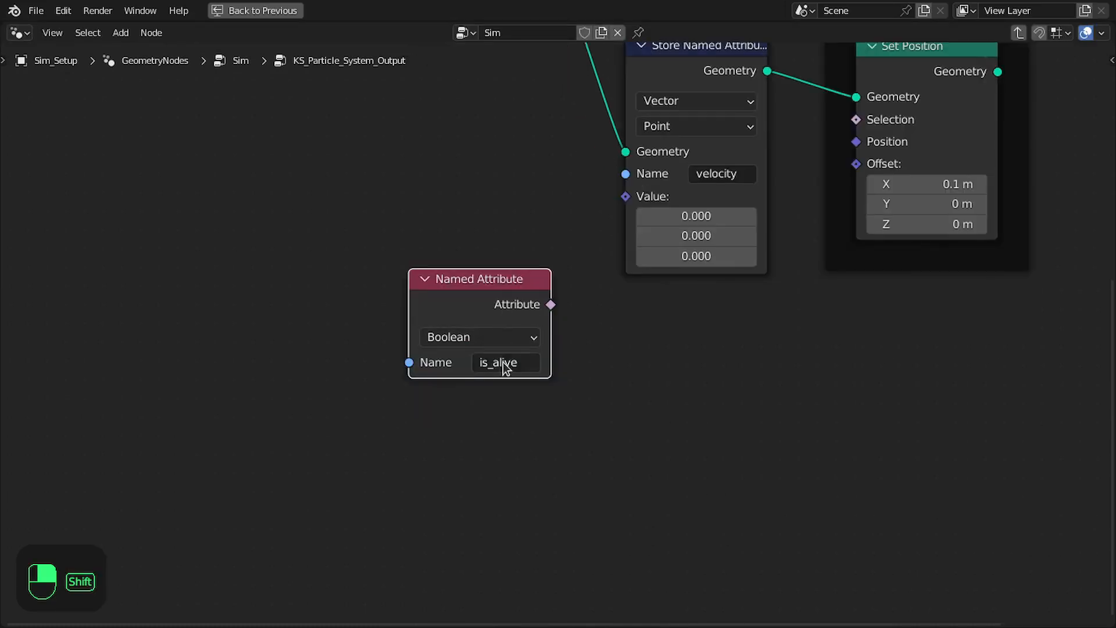
key(shift+d)
click(503, 501)
click(504, 501)
text(vel)
key(Return)
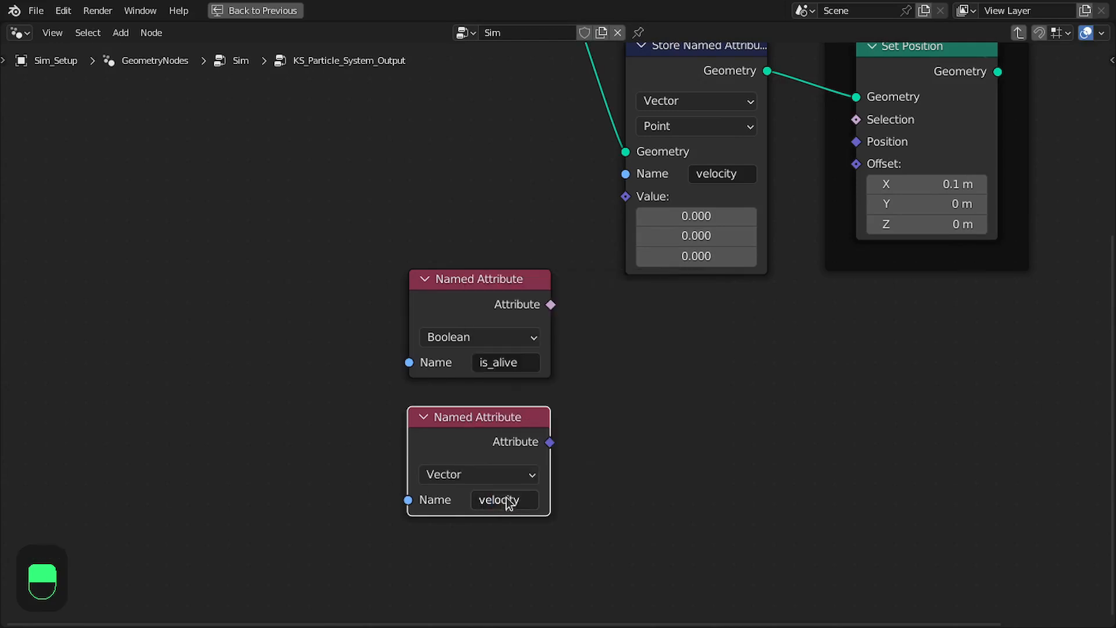
Duplicate the velocity Named Attribute node below itself and set the copy to the Vector attribute velocity_from_force
middle_drag(507, 497, 501, 360)
key(shift+d)
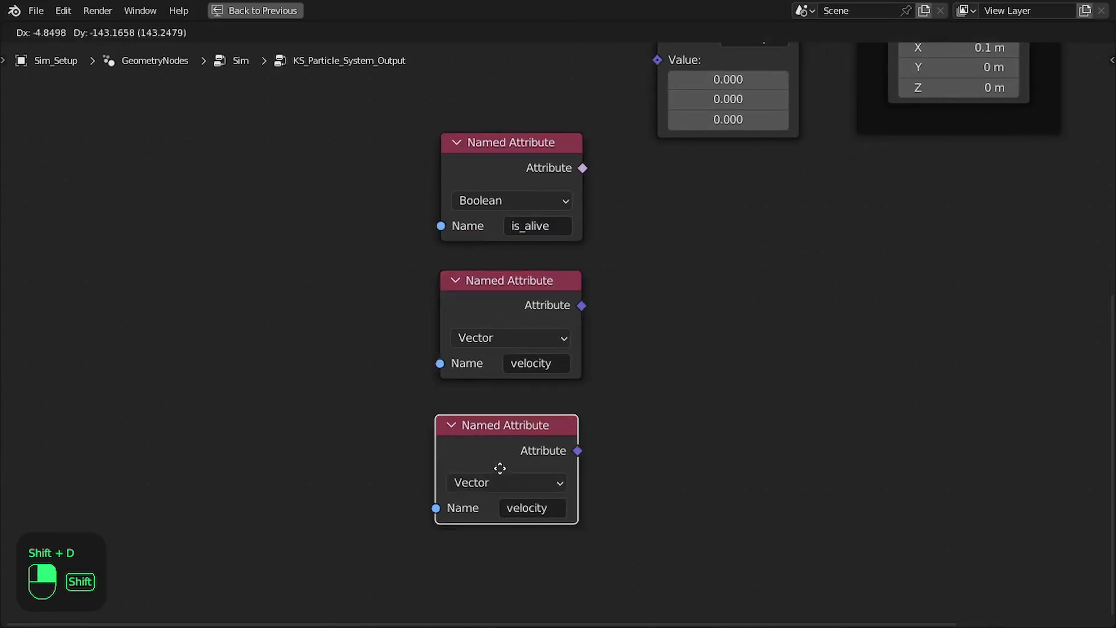
click(507, 456)
click(521, 492)
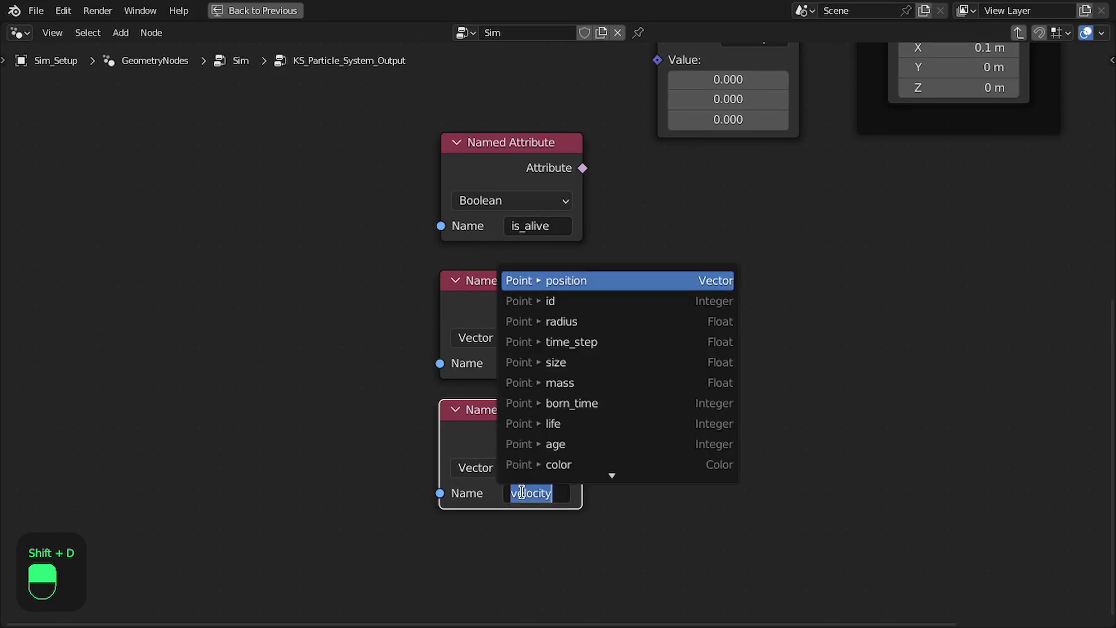
text(ve)
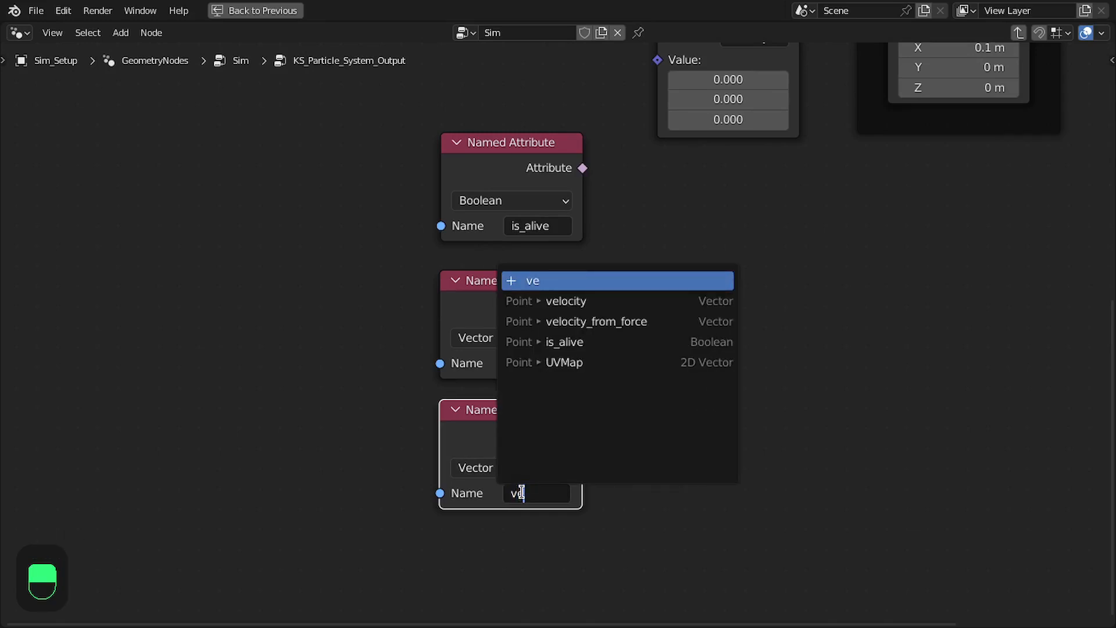
key(Down)
key(Down)
key(Return)
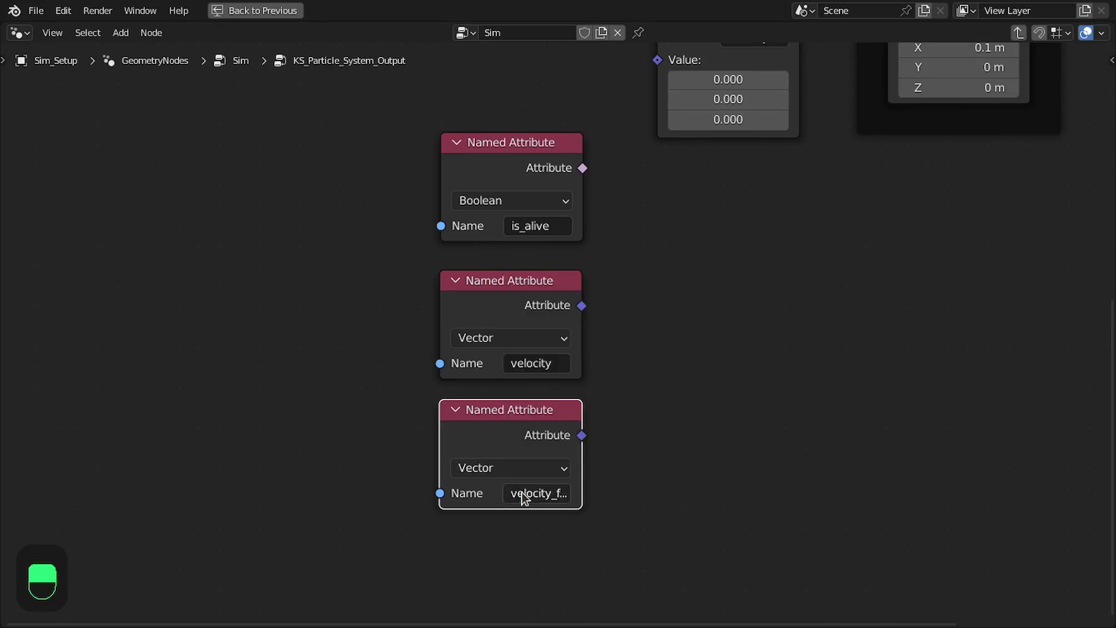
Swap the velocity and is_alive Named Attribute nodes so velocity sits on top and is_alive is above velocity_from_force
drag(504, 284, 746, 250)
drag(515, 173, 520, 319)
drag(714, 275, 476, 164)
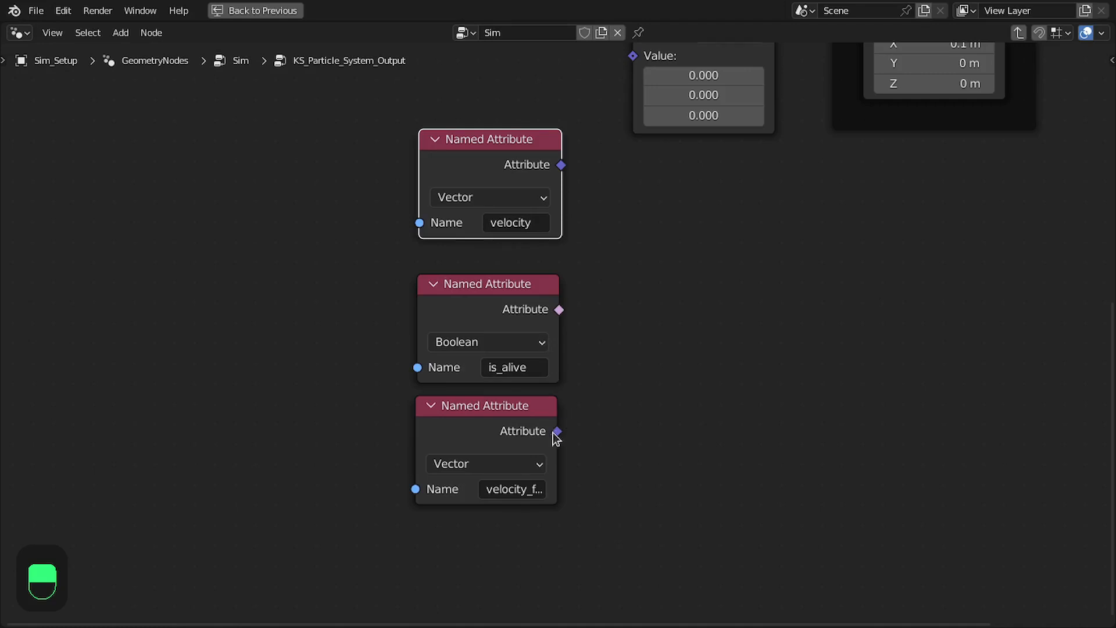
Add a vector Multiply node that multiplies is_alive by velocity_from_force, and place it beside those two attribute nodes
drag(554, 432, 679, 365)
text(mul)
key(Return)
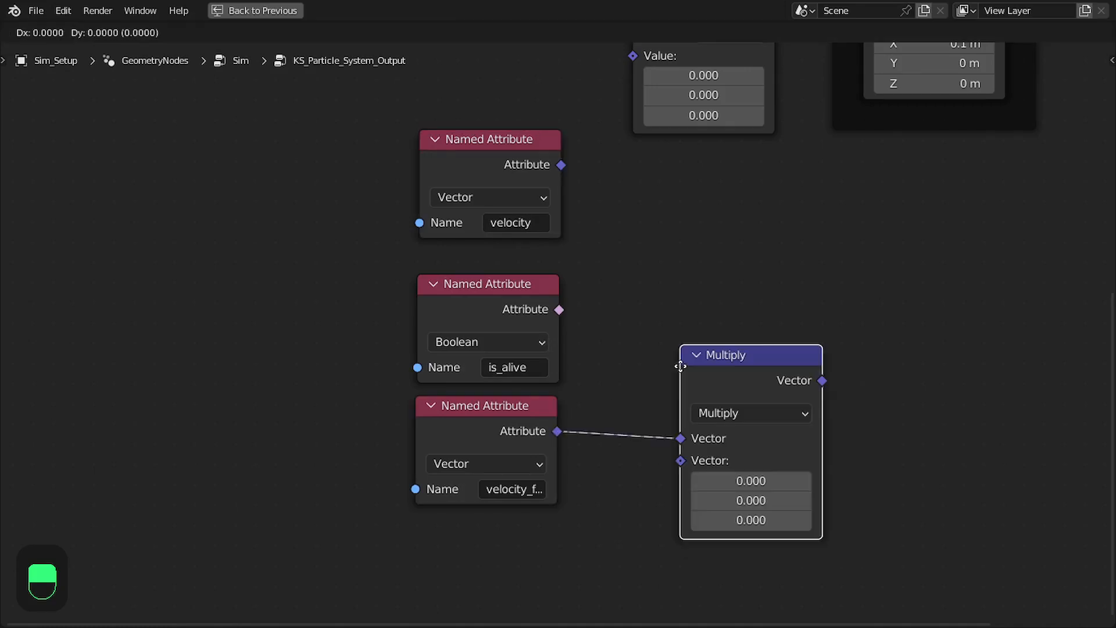
click(624, 332)
click(559, 321)
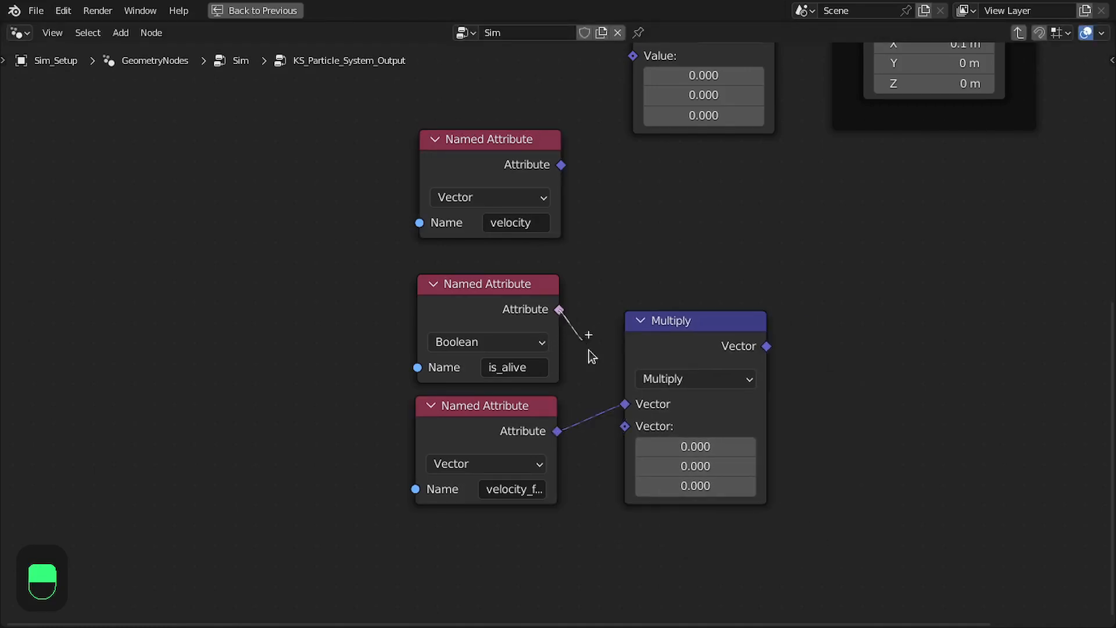
drag(625, 411, 625, 404)
drag(692, 326, 665, 393)
middle_drag(664, 395, 591, 404)
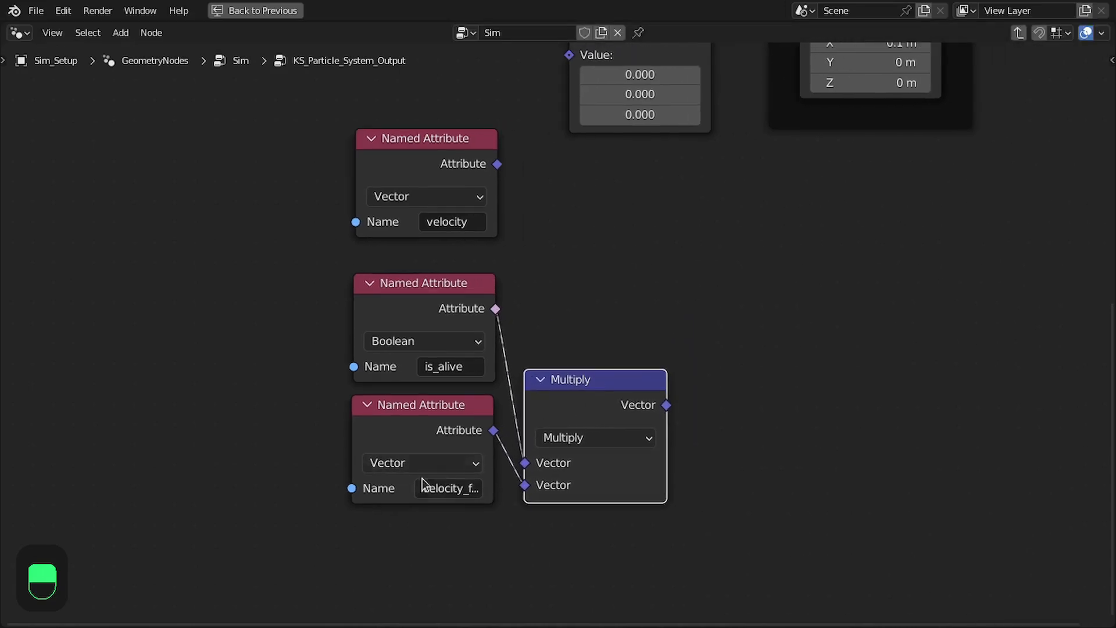
drag(581, 389, 584, 394)
middle_drag(583, 396, 540, 402)
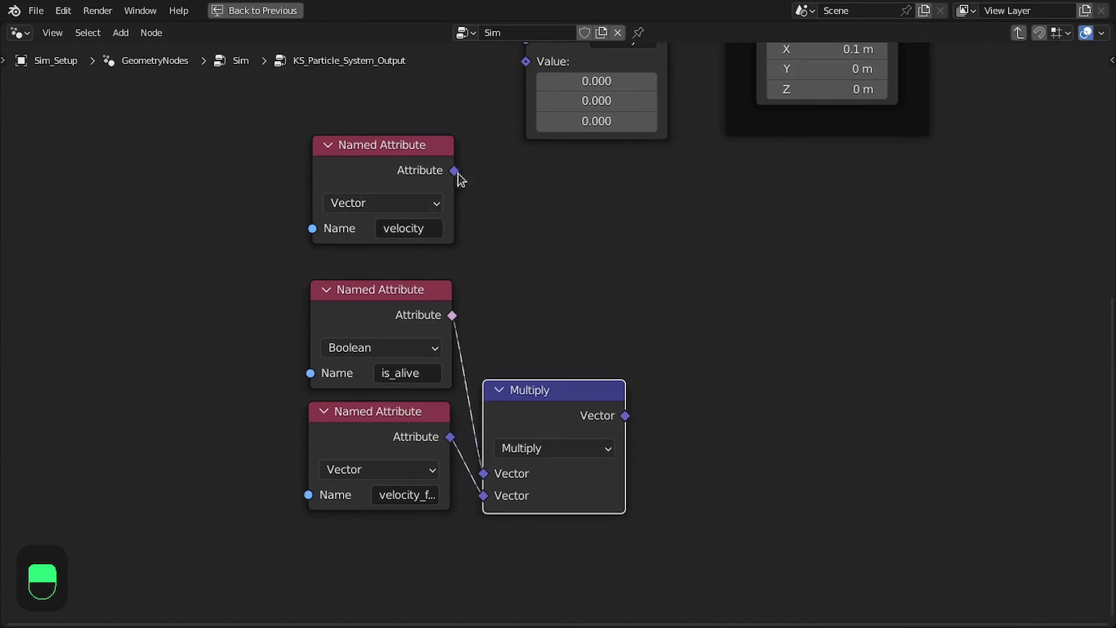
Add a vector Add node that sums the velocity attribute and the Multiply result, placed above the Multiply node
drag(455, 172, 585, 257)
text(add)
key(Return)
click(689, 190)
drag(621, 429, 690, 285)
drag(747, 204, 570, 204)
drag(538, 391, 562, 332)
middle_drag(554, 293, 565, 351)
Feed the Add result into the velocity Store Named Attribute's Value and arrange the attribute and math nodes compactly beneath it
scroll(565, 351, down, 1)
drag(420, 244, 414, 262)
drag(317, 268, 423, 484)
drag(428, 487, 450, 497)
middle_drag(657, 283, 661, 353)
drag(662, 342, 551, 216)
middle_drag(664, 268, 666, 164)
drag(726, 208, 608, 378)
drag(586, 373, 599, 331)
middle_drag(460, 289, 448, 343)
drag(306, 258, 433, 493)
drag(431, 486, 445, 443)
middle_drag(616, 302, 533, 320)
Add a second vector Multiply node fed by the Add result, placed below the Set Position node
drag(584, 266, 738, 372)
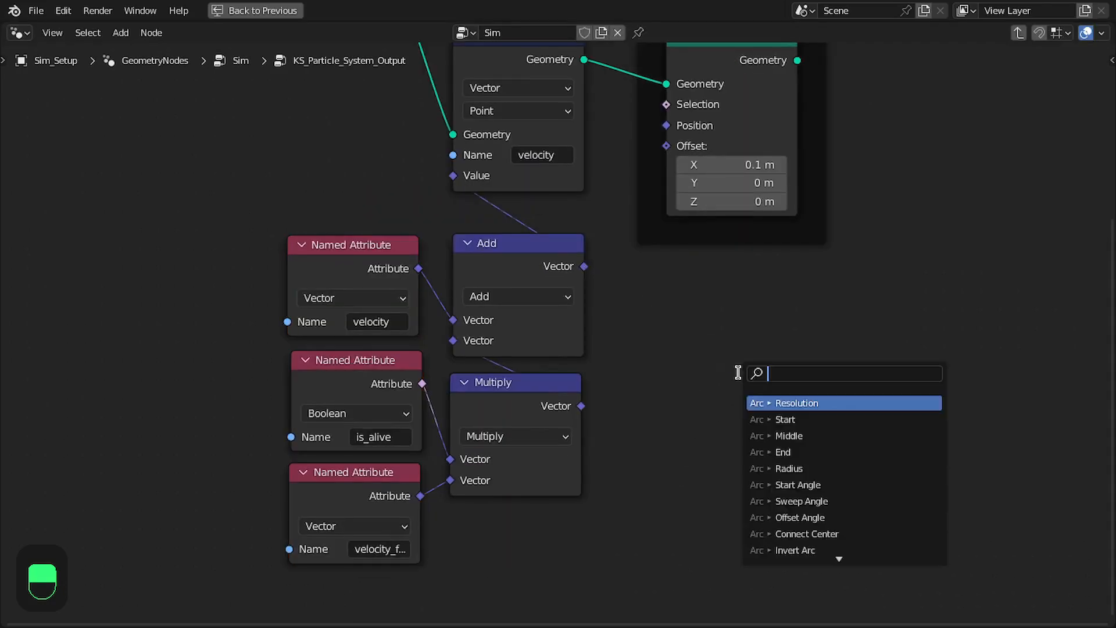
text(mul)
key(Return)
click(639, 366)
middle_drag(639, 365, 686, 336)
Feed the new Multiply node's second input from a Named Attribute node reading the Float attribute time_step
drag(650, 443, 649, 444)
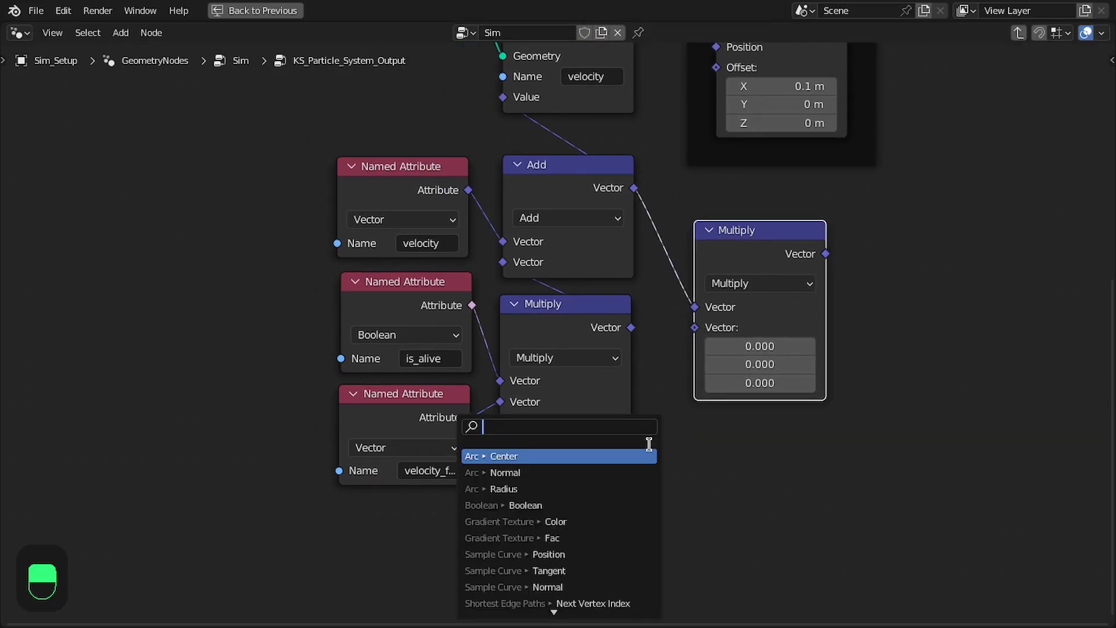
text(nam)
key(Return)
click(825, 396)
click(770, 465)
text(tine)
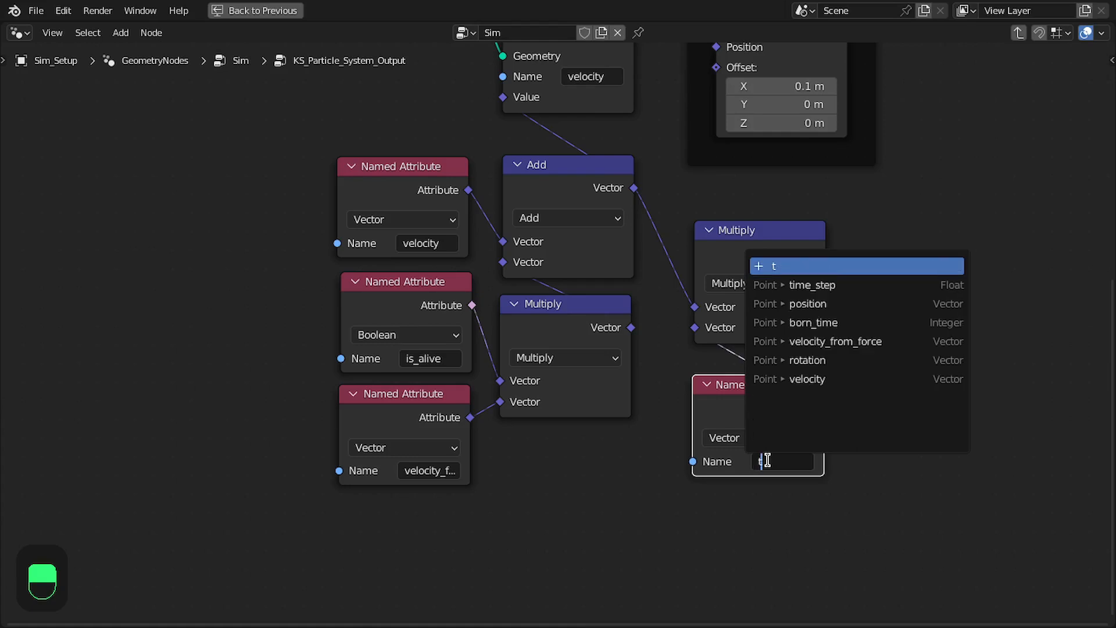
key(Down)
key(Return)
Arrange the second Multiply node under Set Position with the time_step Named Attribute node directly beneath it
middle_drag(773, 402, 738, 442)
scroll(738, 442, up, 1)
mouse_move(741, 443)
mouse_down()
mouse_move(749, 435)
mouse_move(740, 435)
mouse_up()
drag(852, 254, 705, 420)
middle_drag(723, 376, 720, 423)
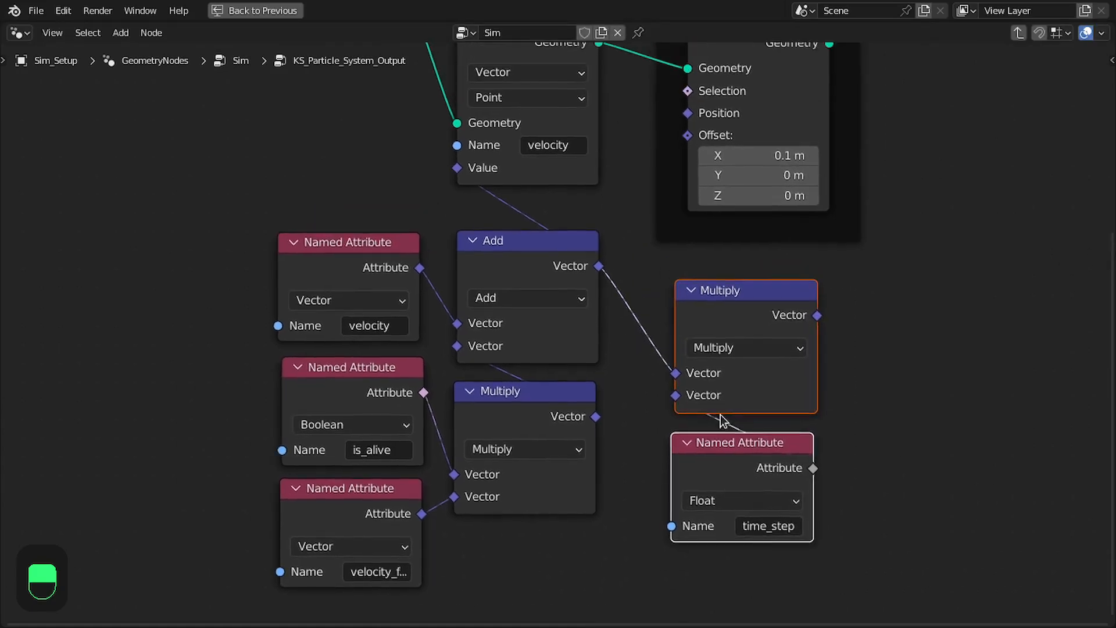
scroll(720, 423, down, 1)
Connect the time_step Multiply result to Set Position's Offset and the is_alive attribute to its Selection
drag(802, 324, 686, 166)
middle_drag(686, 166, 790, 209)
drag(537, 433, 781, 153)
middle_drag(781, 153, 804, 180)
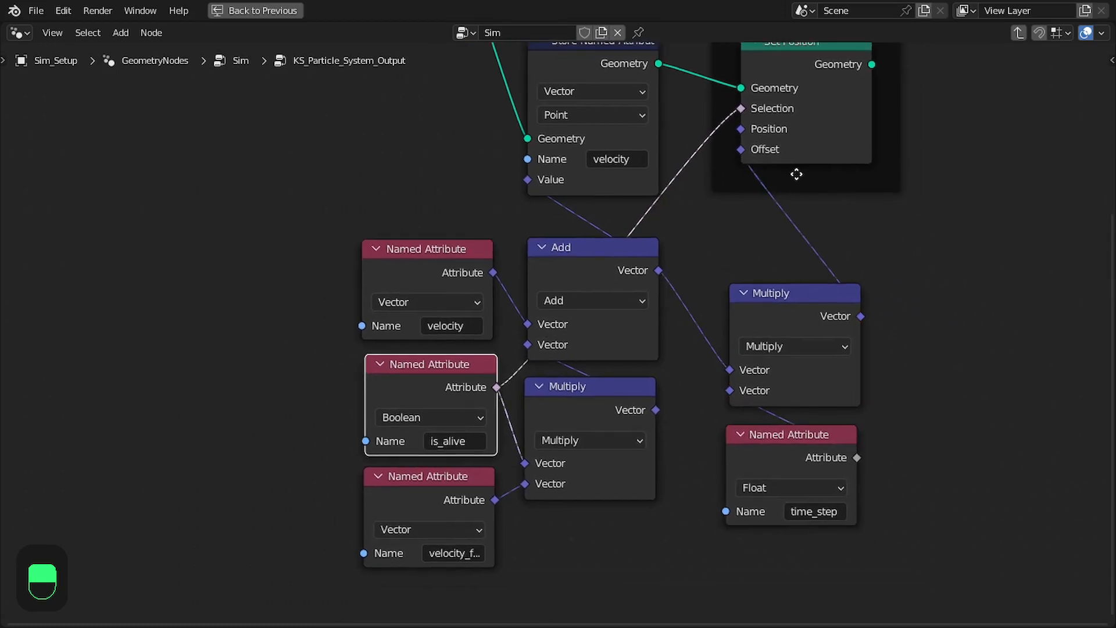
Leave the KS_Particle_System_Output group to return to the Sim node tree and save the file
scroll(804, 180, down, 1)
drag(914, 322, 747, 399)
scroll(759, 327, up, 1)
drag(761, 133, 752, 137)
scroll(787, 321, down, 2)
key(ctrl+Tab)
scroll(622, 230, up, 1)
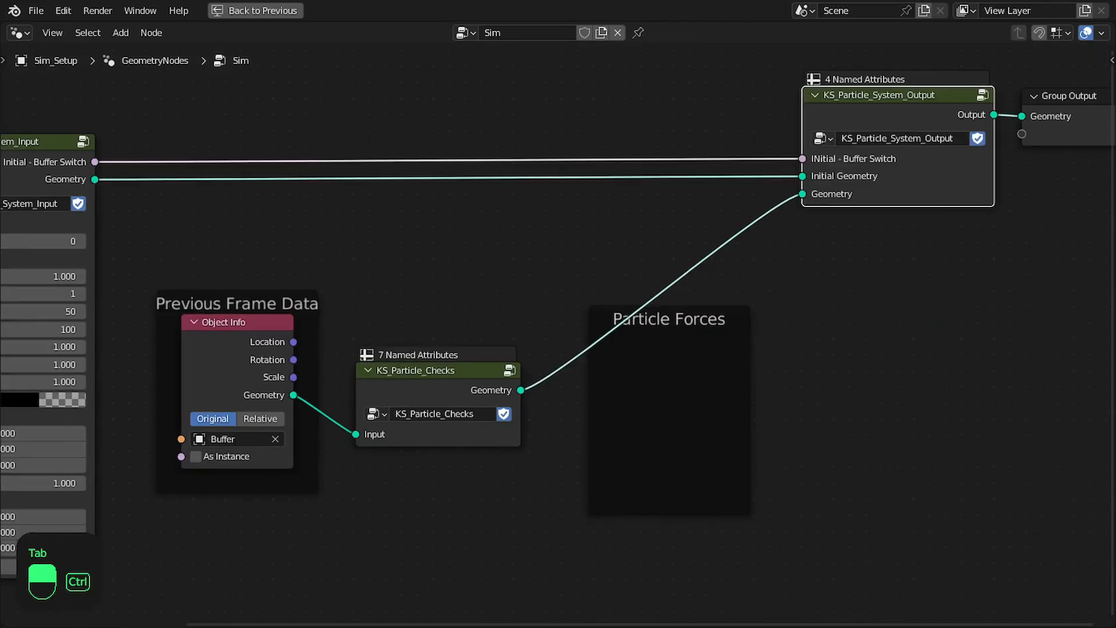
key(ctrl+s)
Restore the full workspace layout and extend the node editor over the spreadsheet area
ctrl+scroll(685, 252, right, 2)
middle_drag(610, 320, 488, 356)
scroll(611, 294, down, 1)
drag(841, 172, 834, 174)
ctrl+scroll(784, 228, up, 2)
key(ctrl+space)
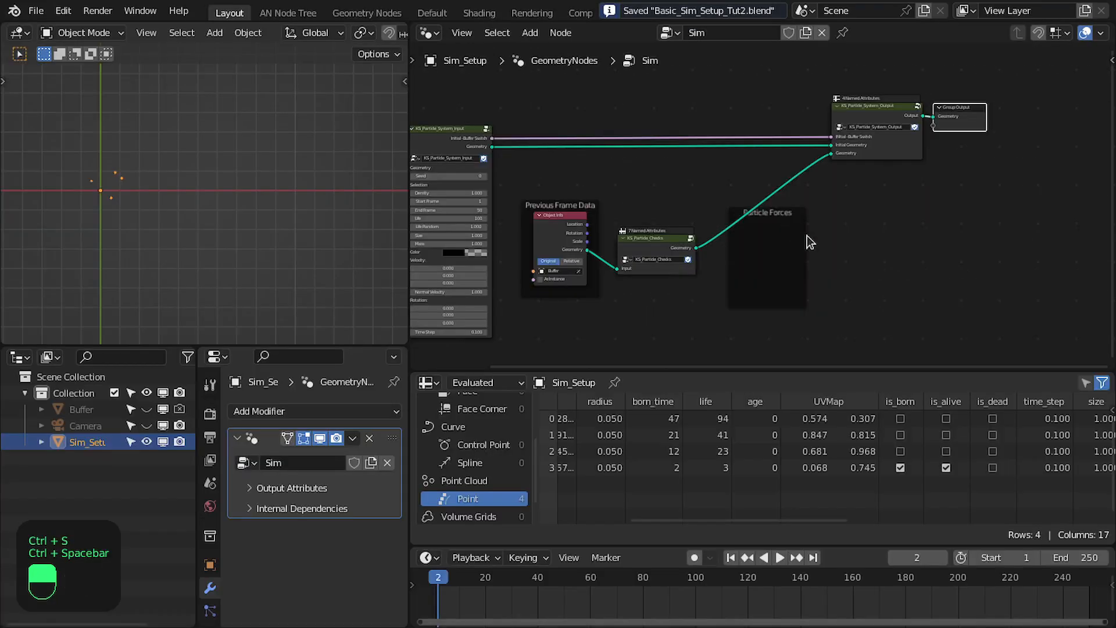
ctrl+scroll(794, 232, up, 1)
drag(414, 369, 431, 430)
scroll(716, 313, down, 3)
middle_drag(710, 318, 738, 348)
scroll(738, 347, up, 2)
Return to the first frame and set the X velocity of the KS_Particle_System_Input node to 1
key(shift+Left)
scroll(765, 337, up, 4)
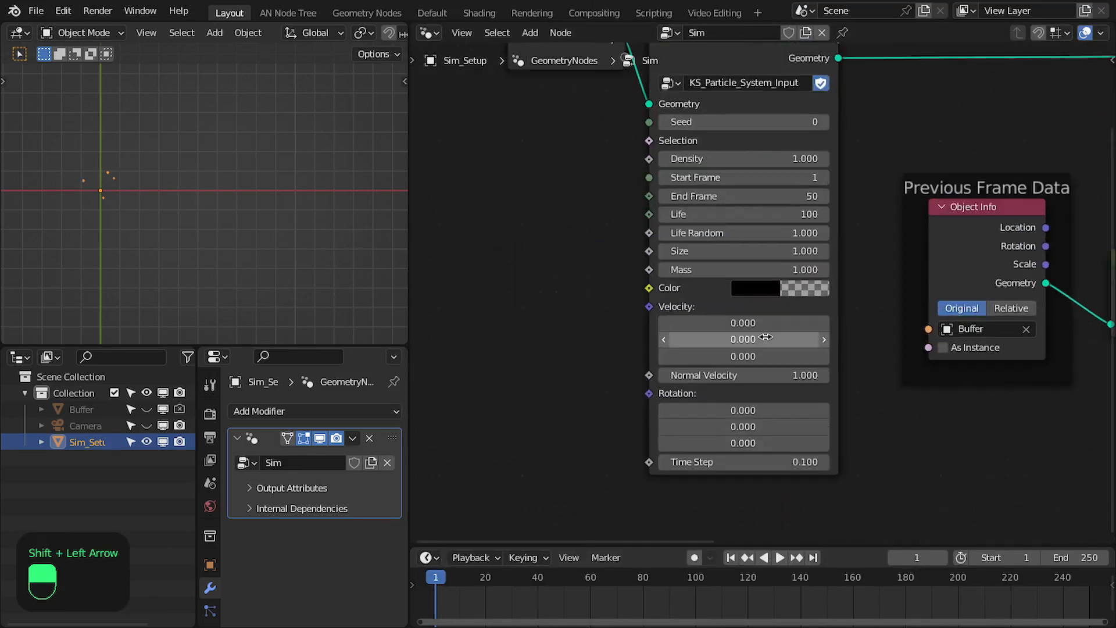
middle_drag(765, 337, 631, 332)
scroll(631, 332, up, 1)
click(632, 327)
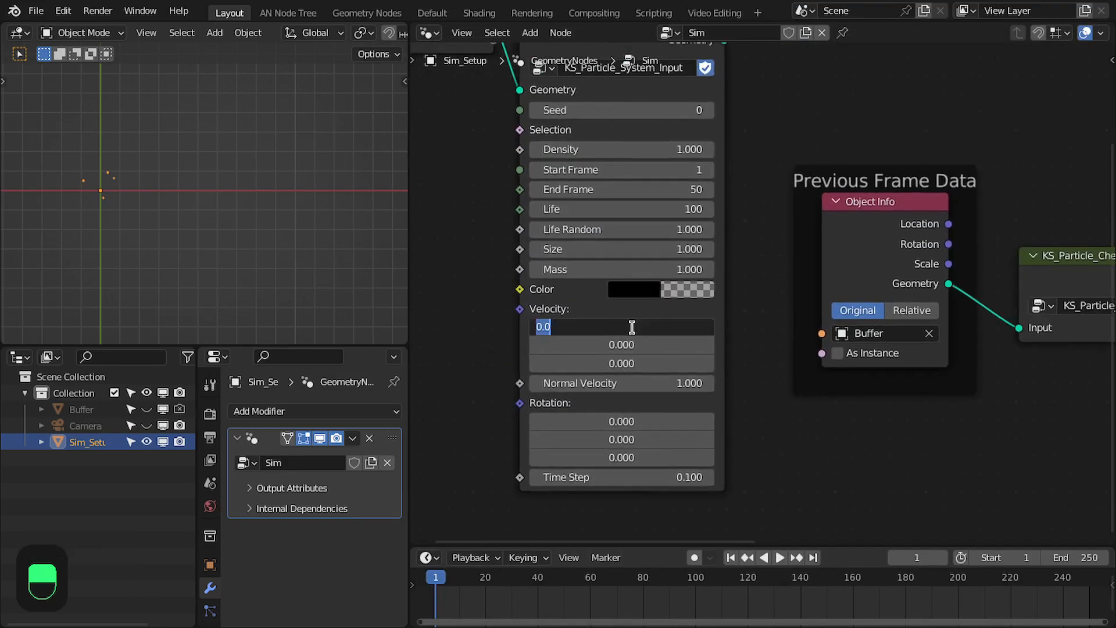
text(1)
key(Return)
Play the simulation from the first frame to check the particle movement, then stop and rewind it
key(shift+Left)
key(space)
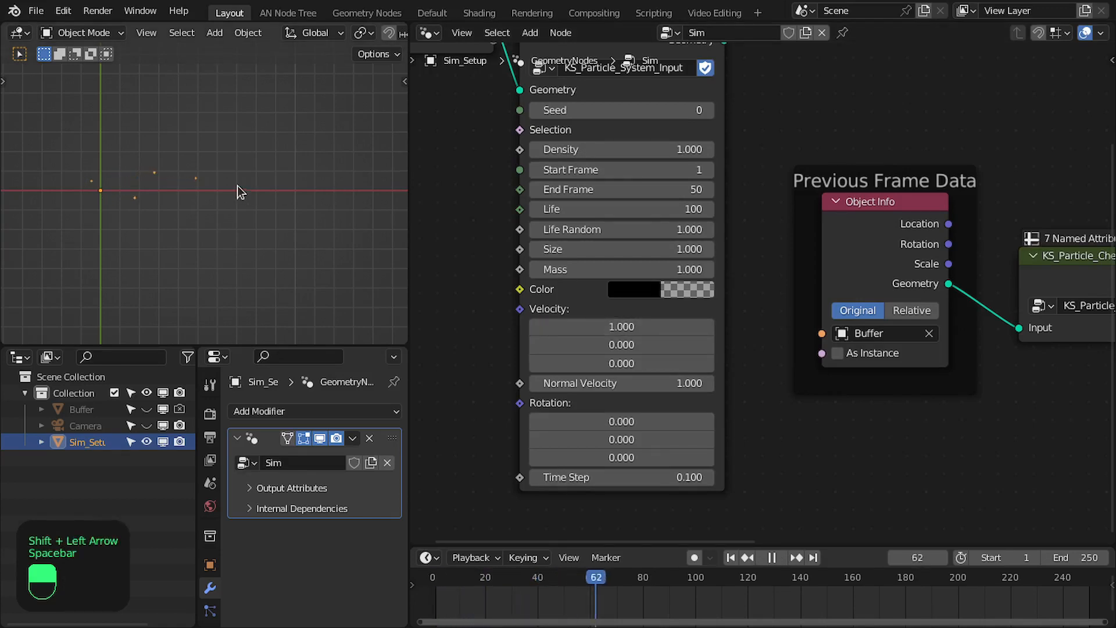
key(space)
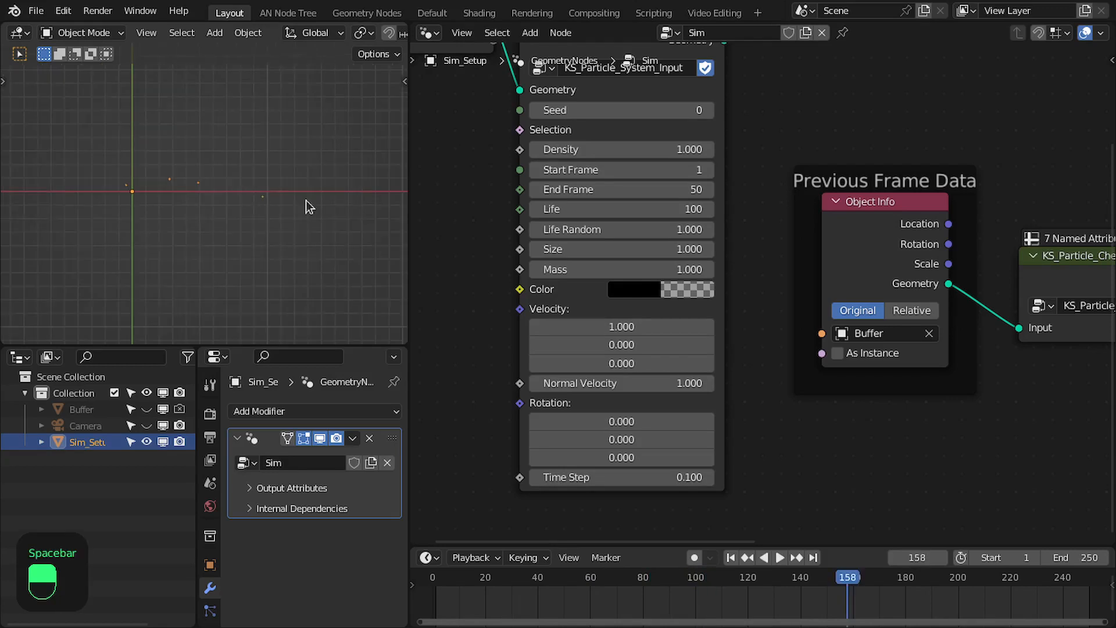
shift+middle_drag(204, 226, 156, 228)
key(shift+Left)
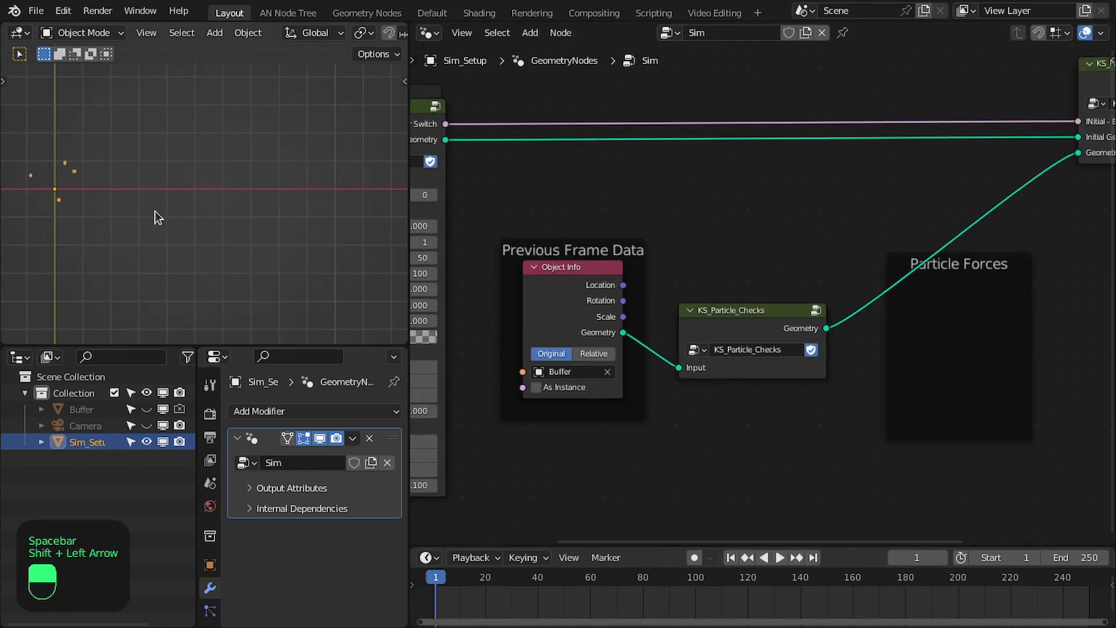
Move the Group Output node farther from KS_Particle_System_Output to make room between them
scroll(769, 254, down, 3)
middle_drag(769, 253, 602, 279)
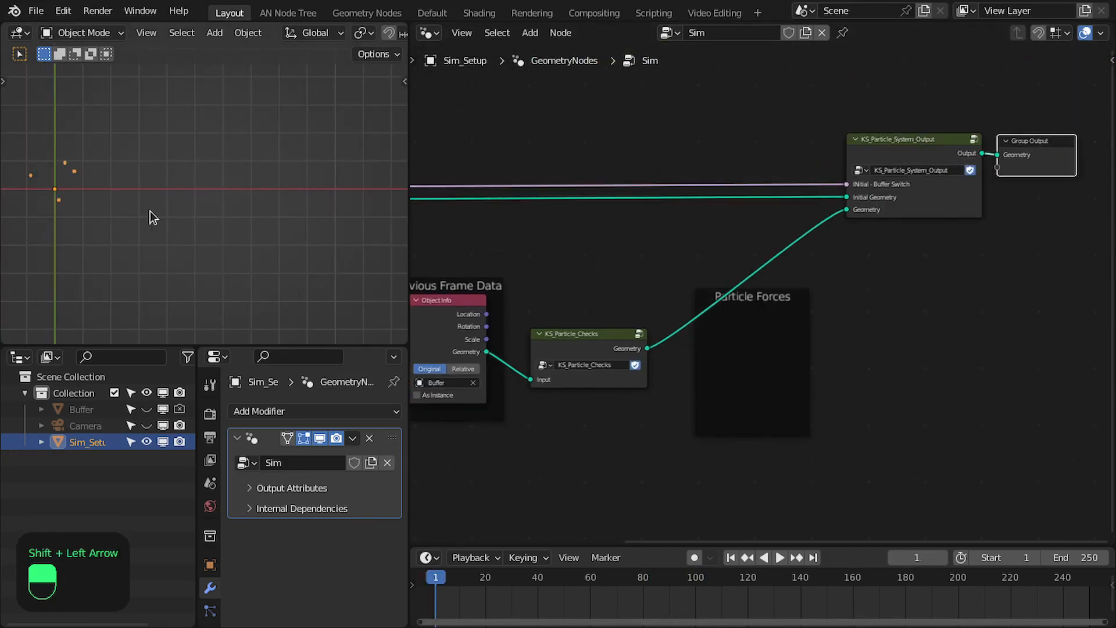
scroll(76, 186, up, 2)
shift+middle_drag(76, 186, 258, 208)
scroll(236, 199, up, 2)
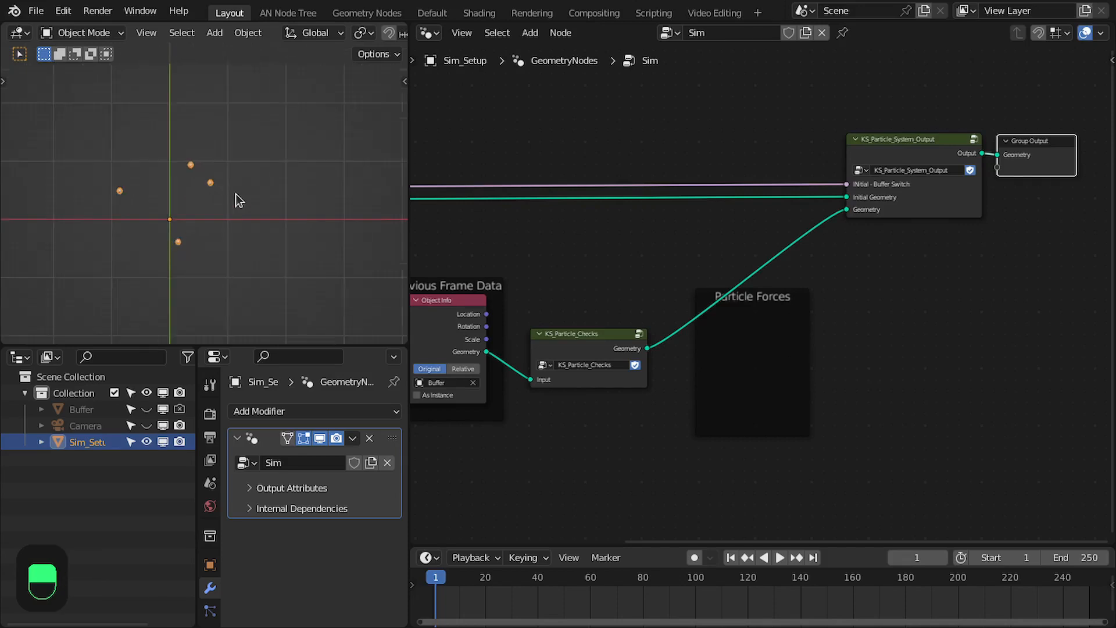
scroll(946, 195, up, 2)
middle_drag(947, 200, 617, 238)
drag(756, 186, 932, 190)
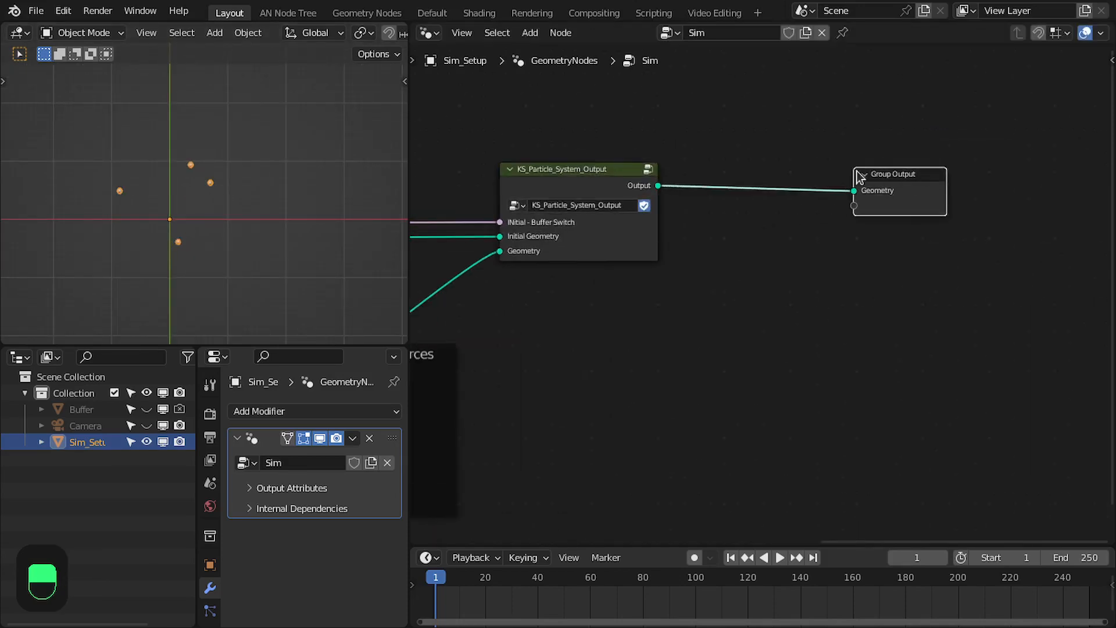
Insert a Set Point Radius node between KS_Particle_System_Output and the Group Output
scroll(703, 201, up, 3)
middle_drag(685, 176, 695, 231)
key(shift+a)
click(687, 227)
text(set po)
key(BackSpace)
text(poia)
key(Down)
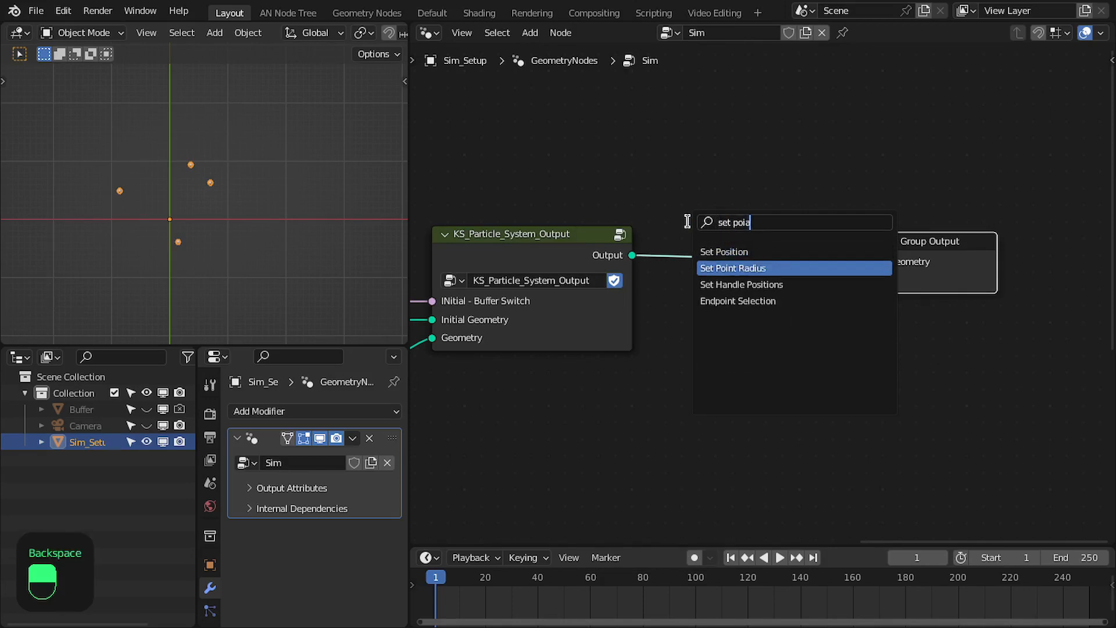
key(Return)
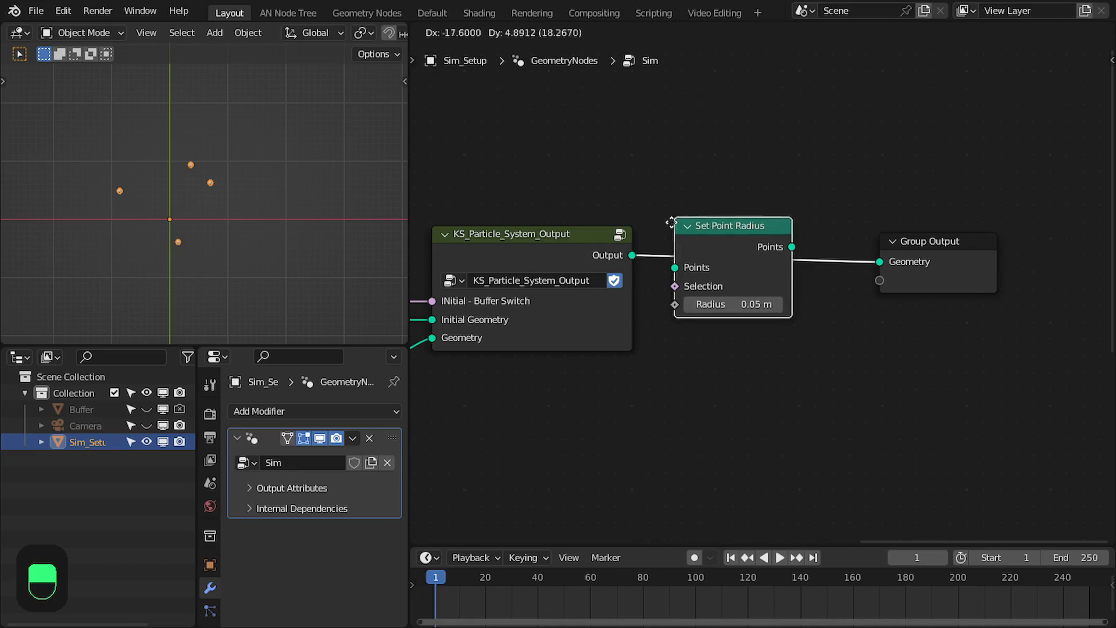
click(670, 224)
click(561, 232)
key(shift+e)
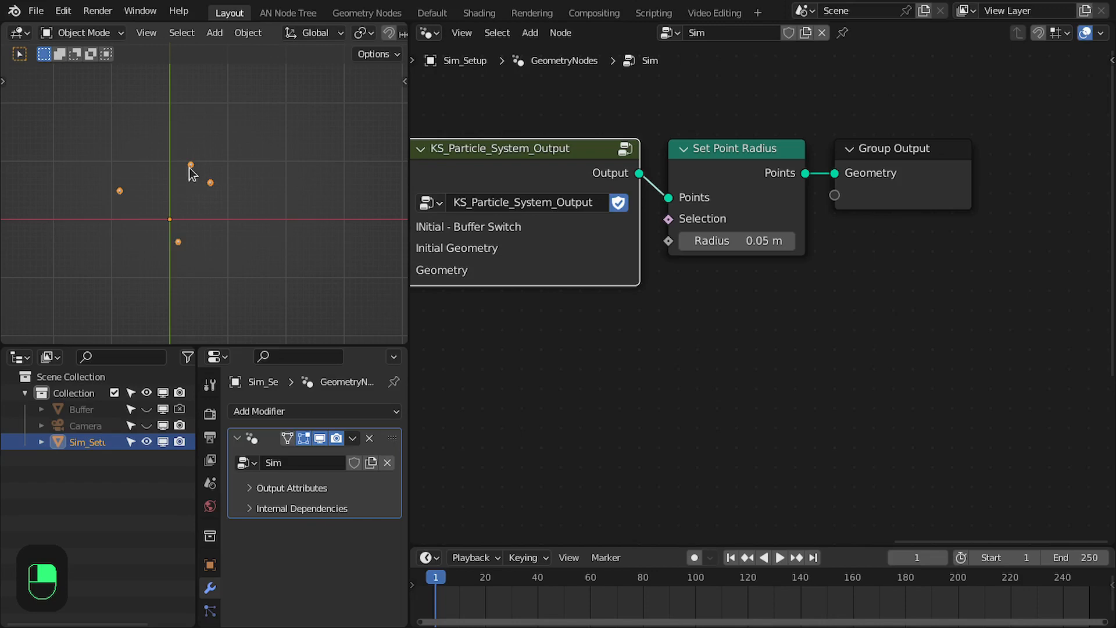
Add a Named Attribute node below KS_Particle_System_Output that reads the Boolean attribute is_alive
middle_drag(792, 230, 859, 230)
key(n)
click(572, 314)
click(649, 405)
text(is)
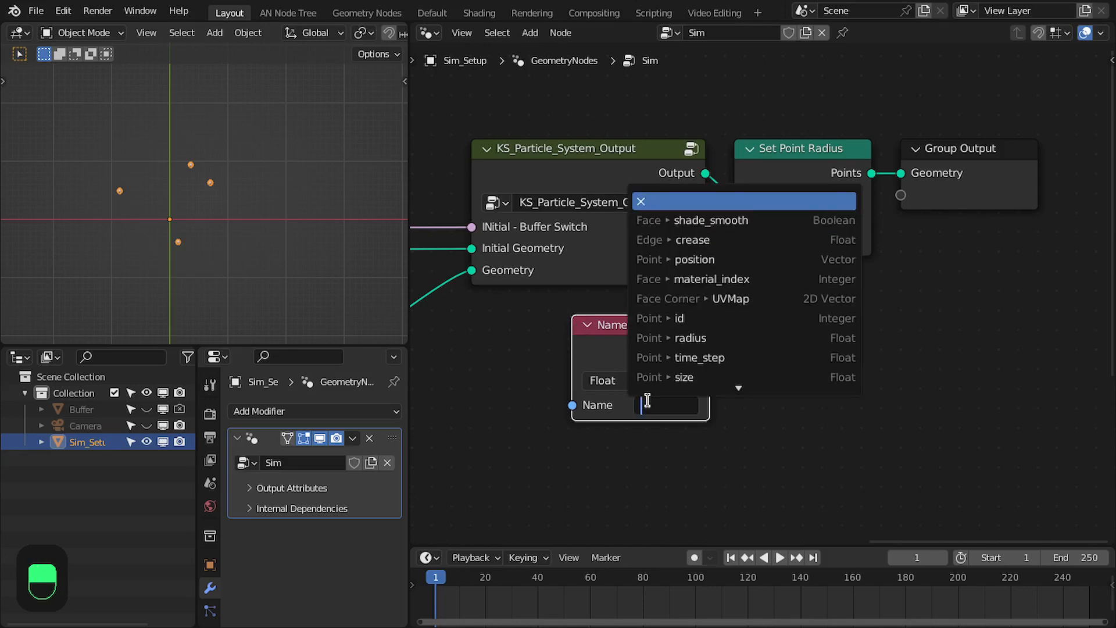
key(Down)
key(Down)
key(Return)
drag(673, 322, 675, 314)
middle_drag(699, 327, 704, 318)
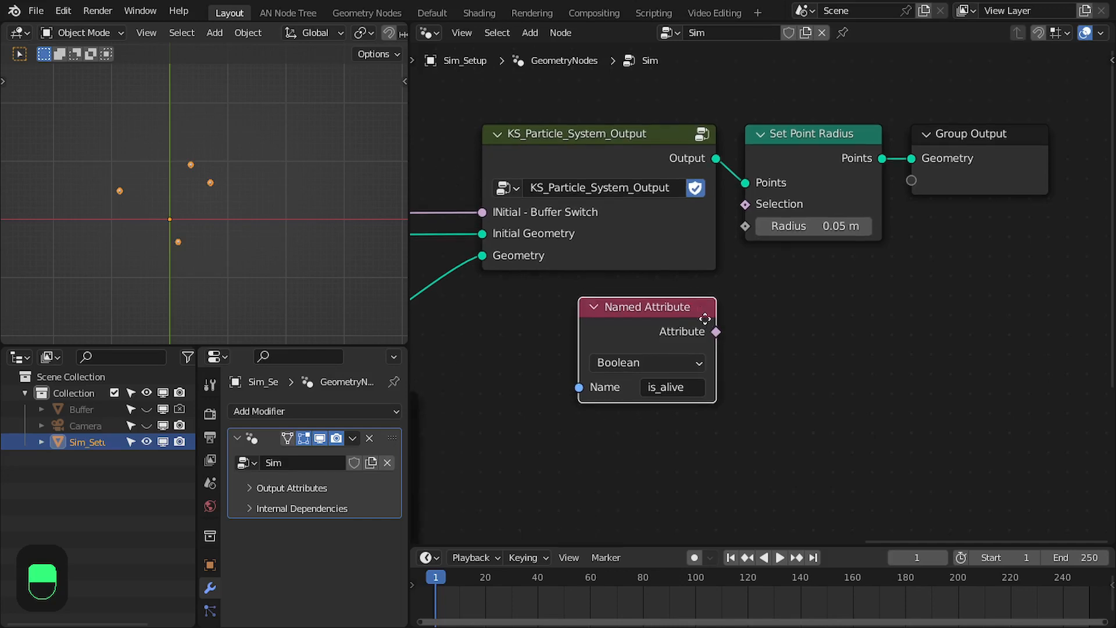
Add a Switch node of type Float whose Switch input is driven by the is_alive attribute
scroll(704, 318, up, 1)
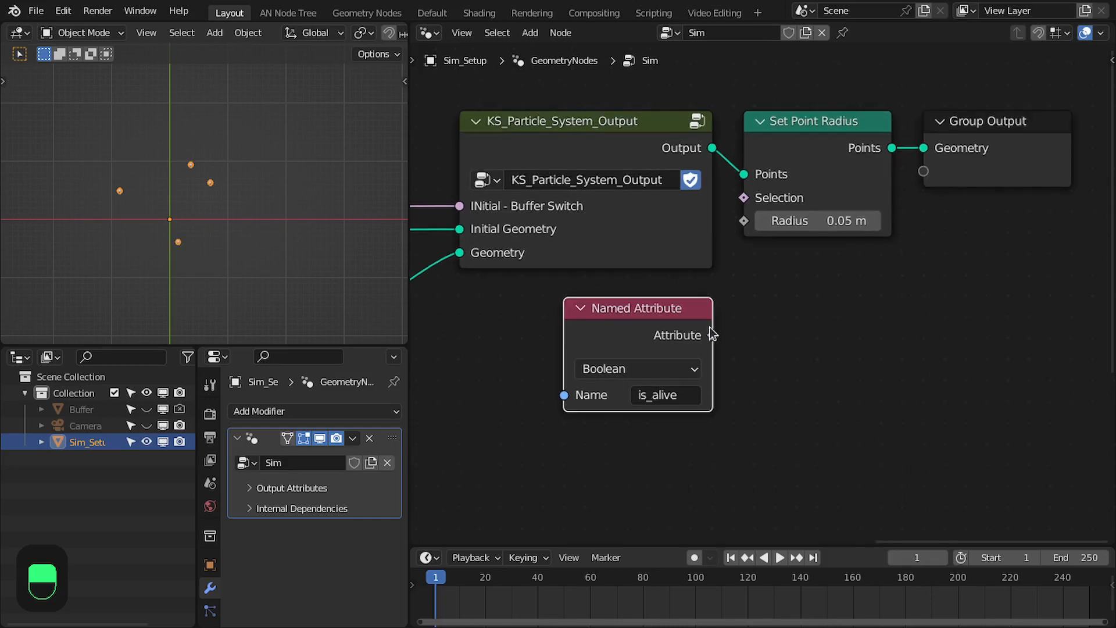
drag(712, 334, 815, 332)
text(swt)
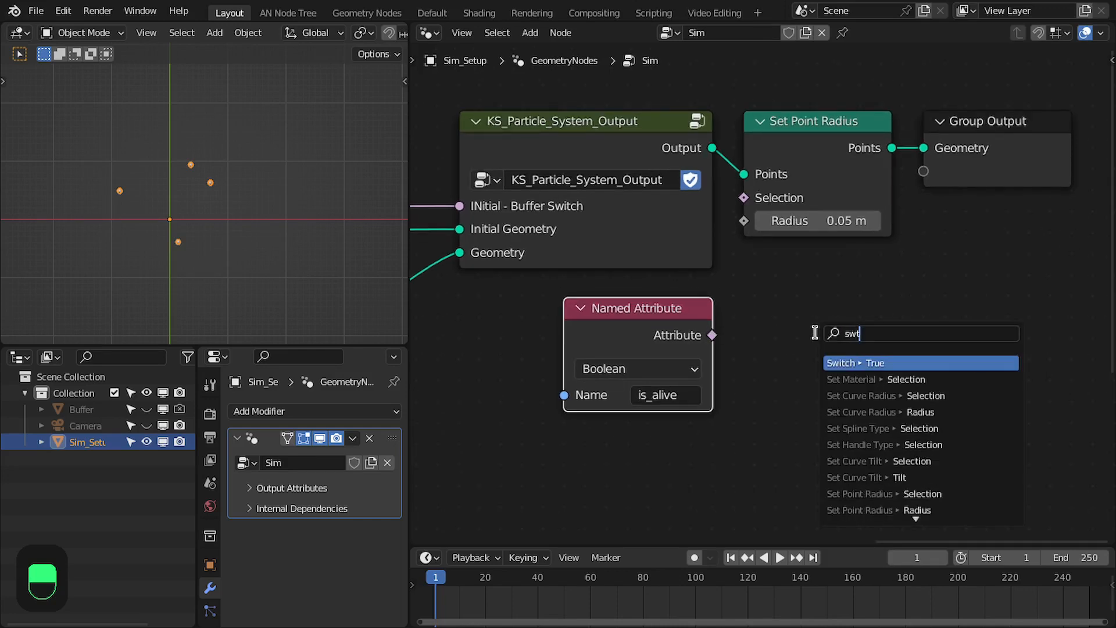
key(Return)
click(814, 373)
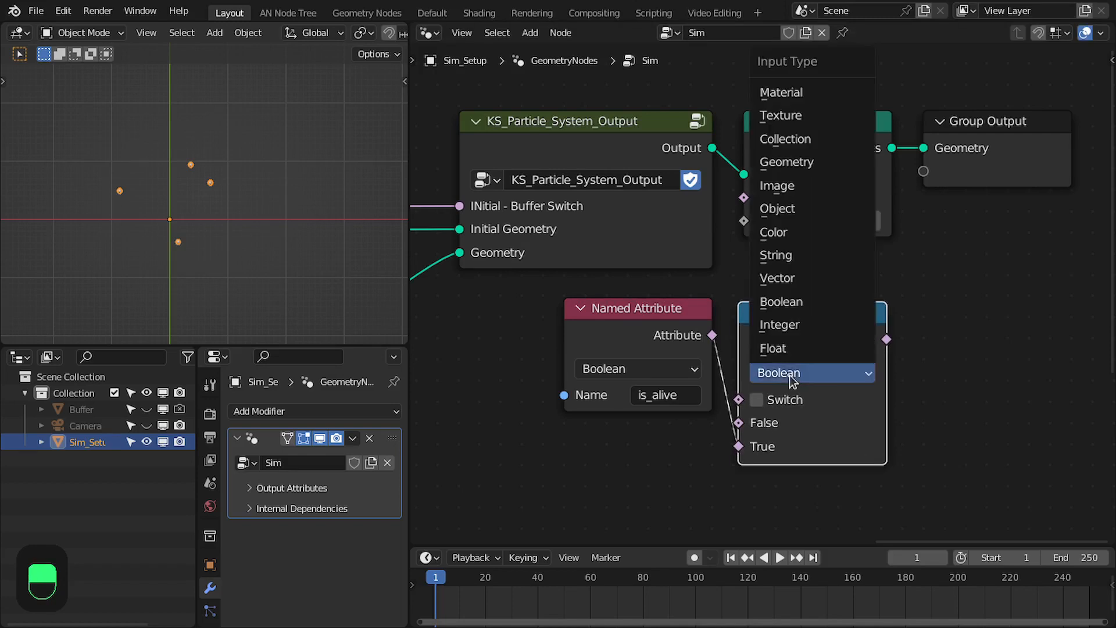
click(797, 346)
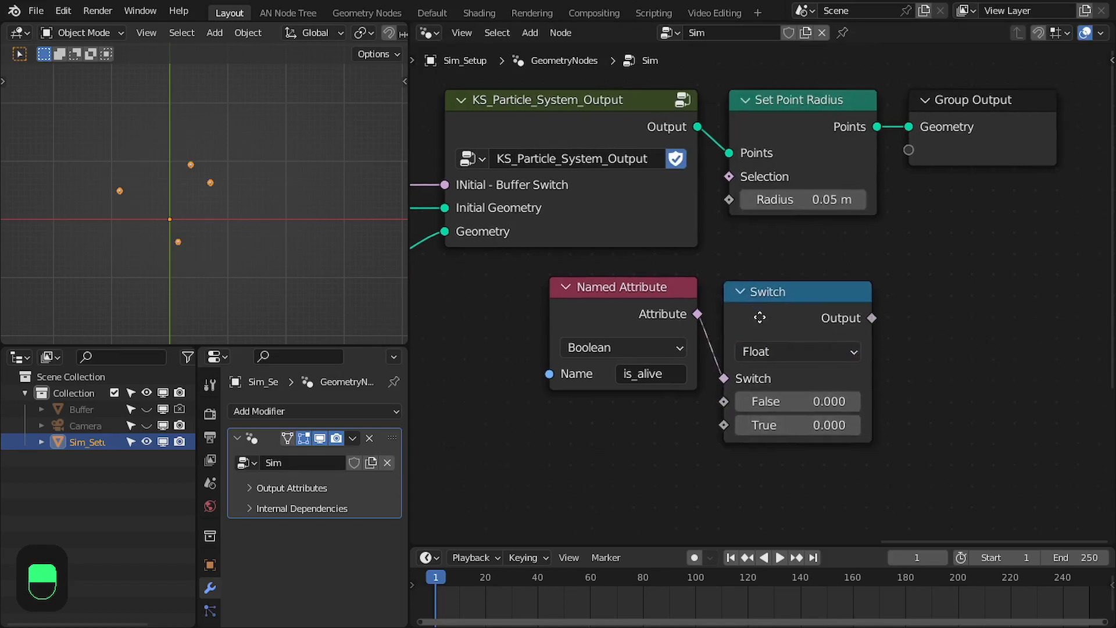
drag(764, 311, 765, 308)
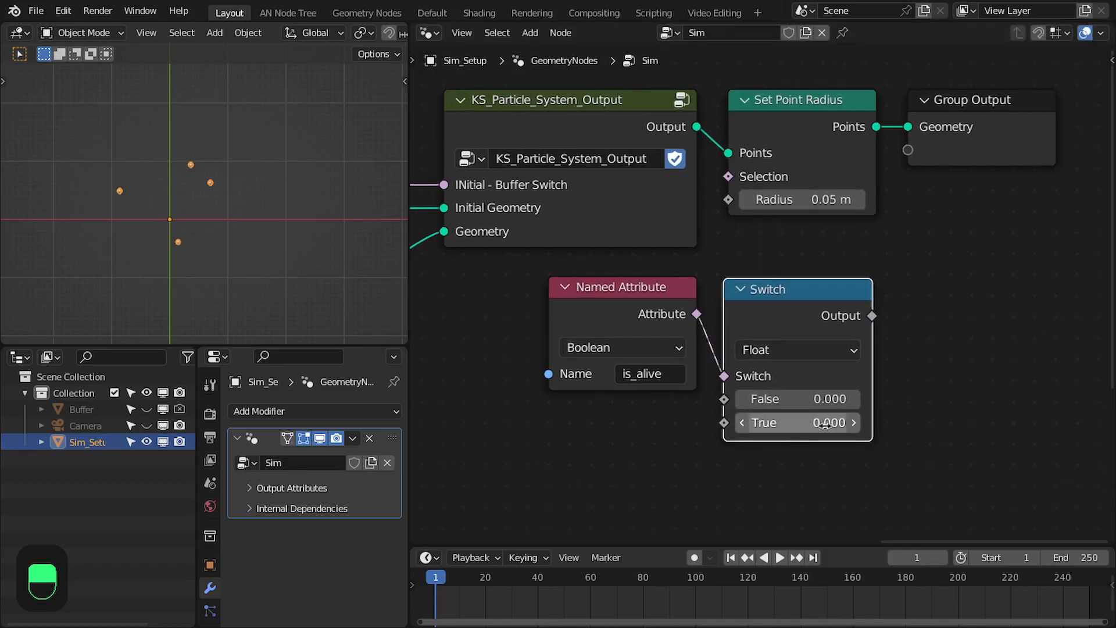
Set the Switch node's True value to 0.1 and connect its output to the Set Point Radius node's Radius
click(795, 415)
text(0.0)
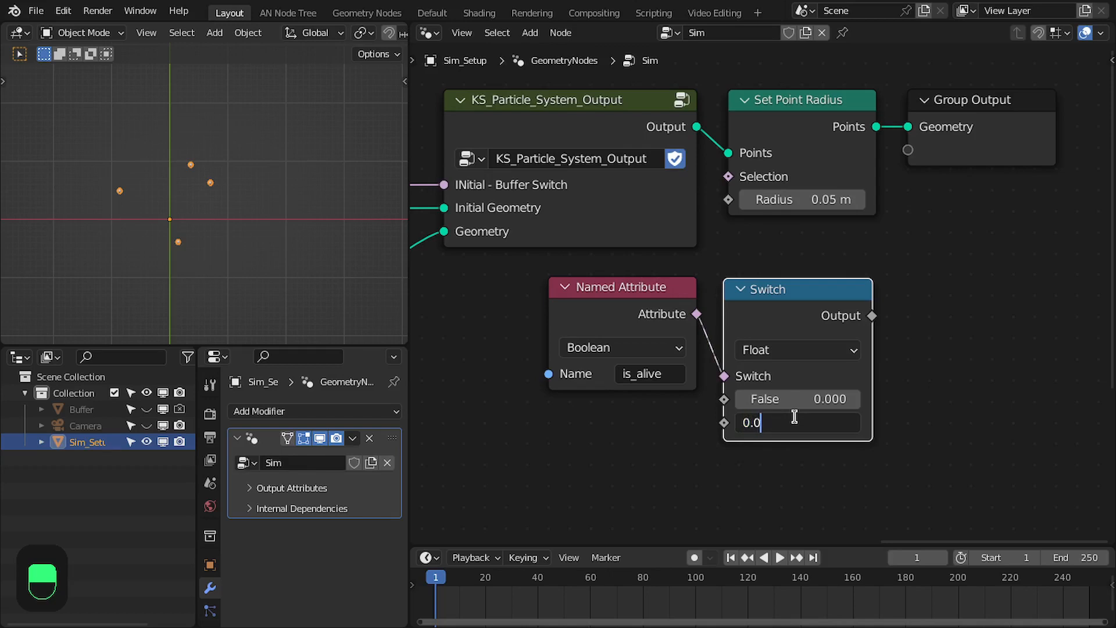
text(1)
key(Return)
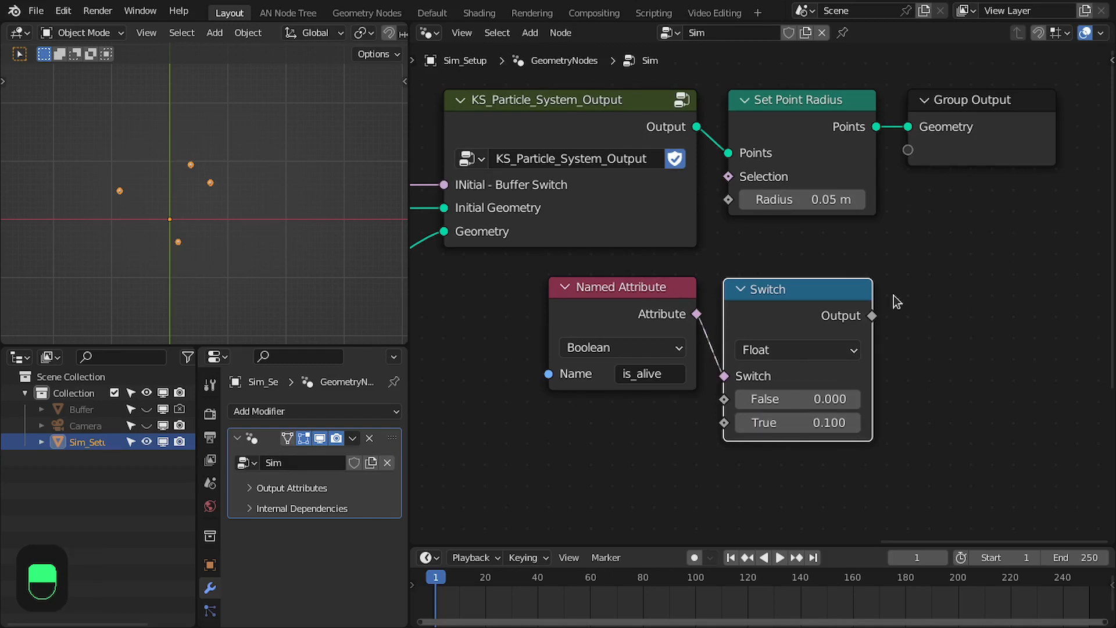
drag(866, 310, 729, 199)
Play the simulation from the first frame to check that only living particles are displayed
scroll(684, 306, down, 1)
key(shift+Left)
key(space)
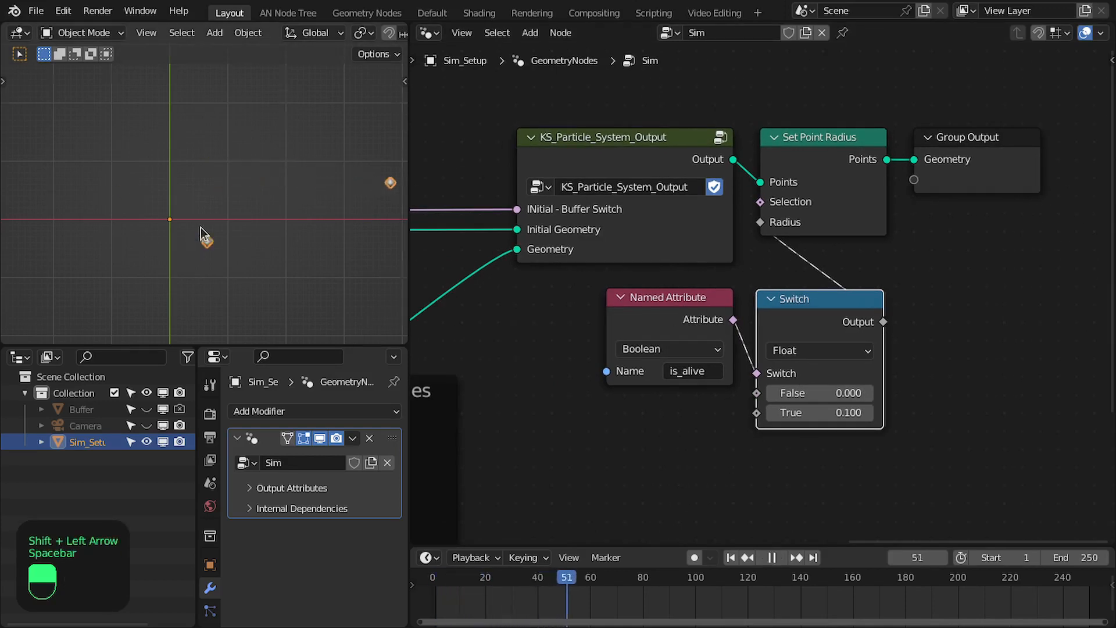
Replay the simulation several times from the first frame to check which particles are displayed
scroll(200, 228, down, 2)
key(space)
key(space)
scroll(218, 229, down, 3)
key(shift+Left)
key(space)
key(space)
key(shift+Left)
key(space)
scroll(750, 268, down, 6)
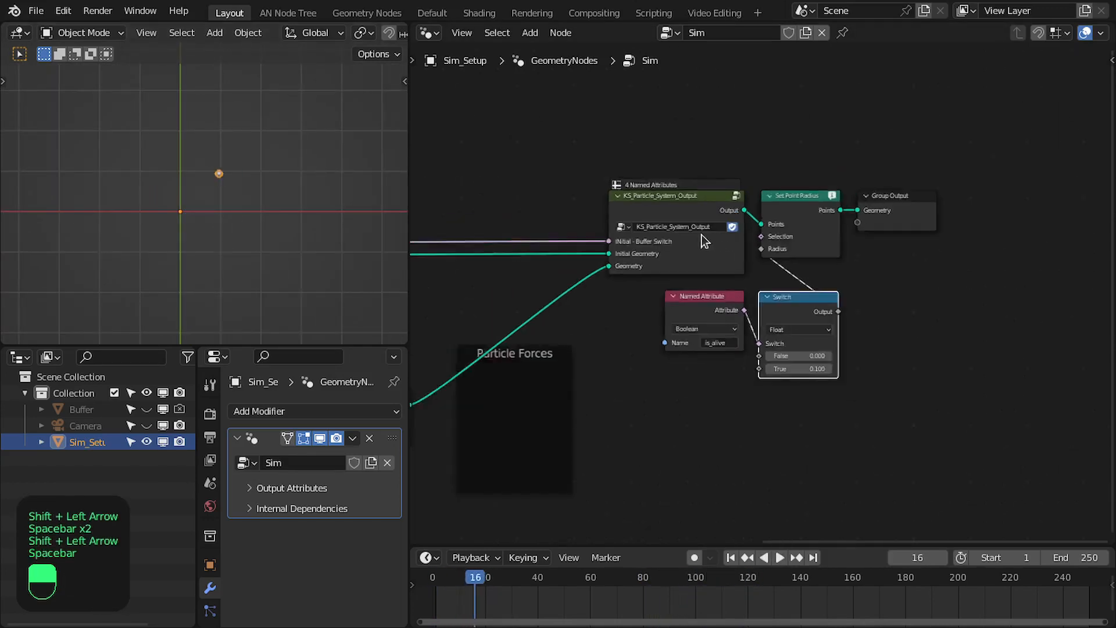
Set the Density of the KS_Particle_System_Input node to 100
middle_drag(712, 235, 1011, 233)
scroll(748, 274, up, 5)
middle_drag(550, 301, 778, 200)
scroll(778, 200, up, 3)
middle_drag(661, 238, 674, 212)
click(654, 177)
text(100)
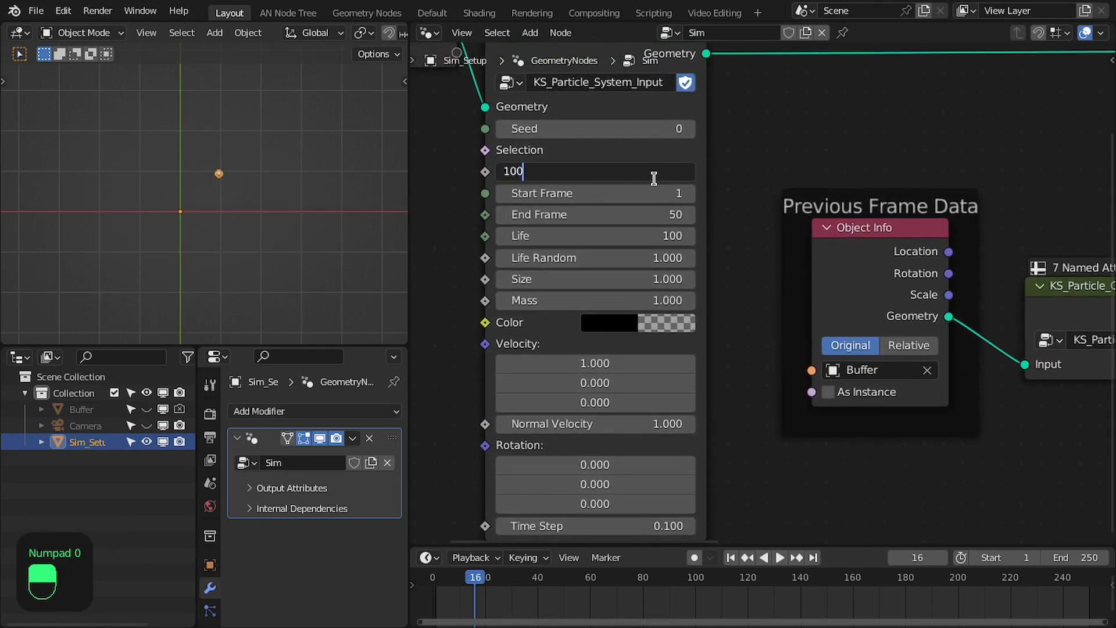
key(Tab)
Set Life to 250 and Life Random to 0 on the KS_Particle_System_Input node
key(Tab)
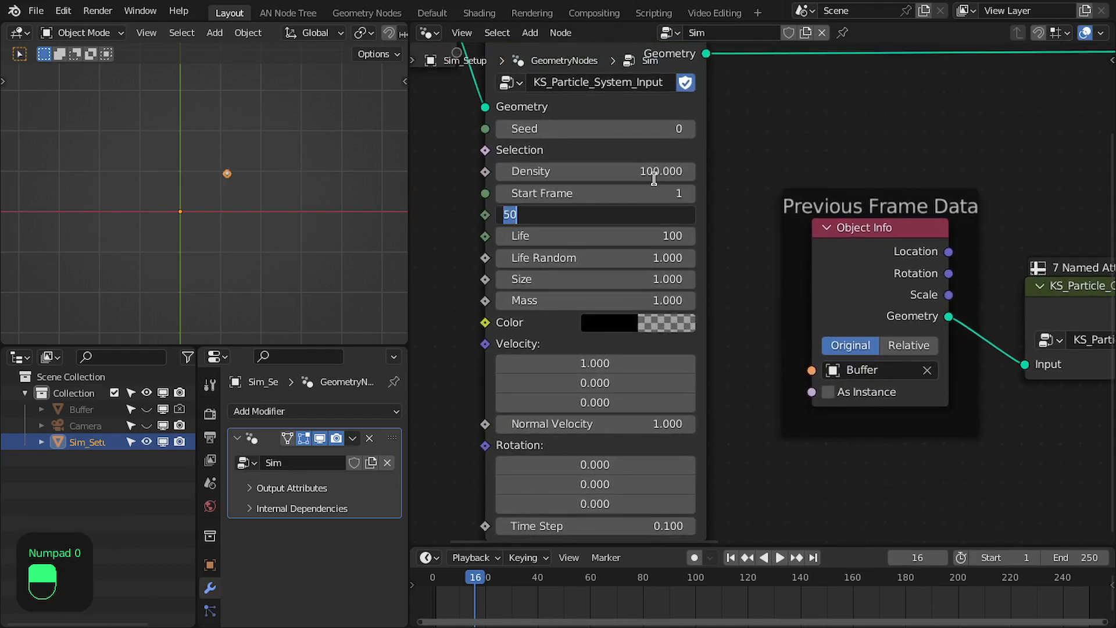
key(Tab)
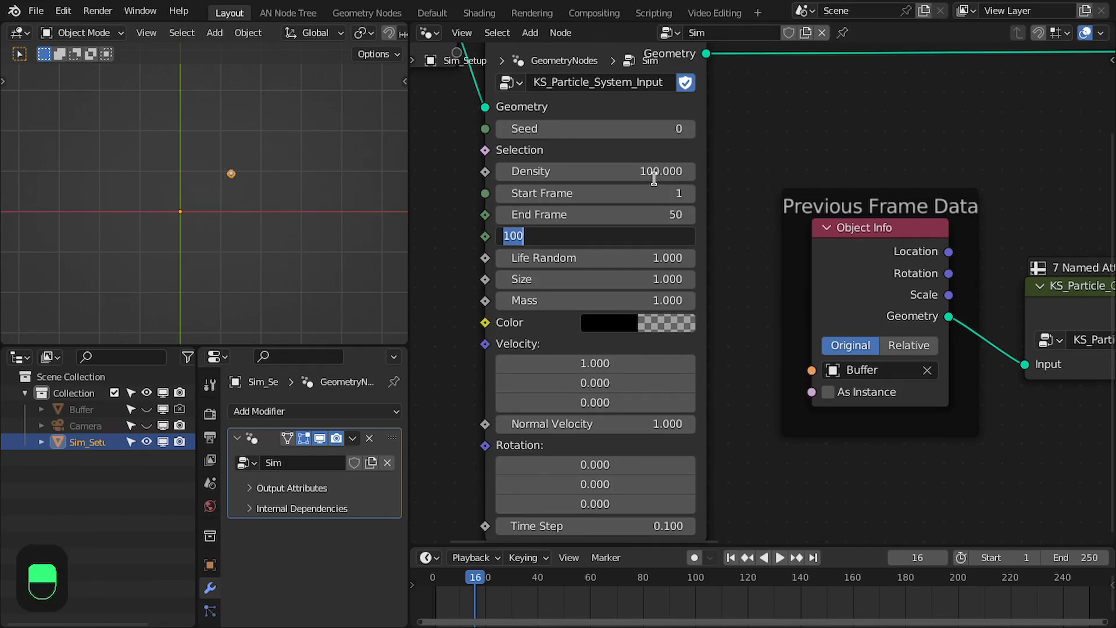
text(2)
key(Tab)
text(0)
key(Return)
Save the file, then play the simulation from the first frame and follow the particles along the X axis
key(shift+Left)
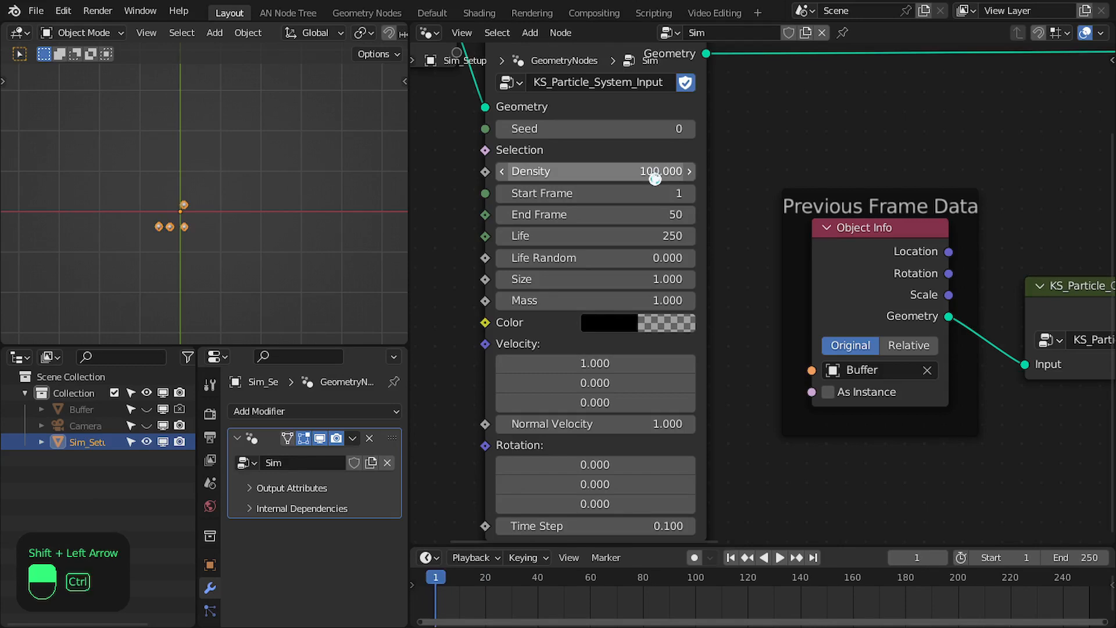
key(ctrl+s)
scroll(655, 176, down, 2)
key(space)
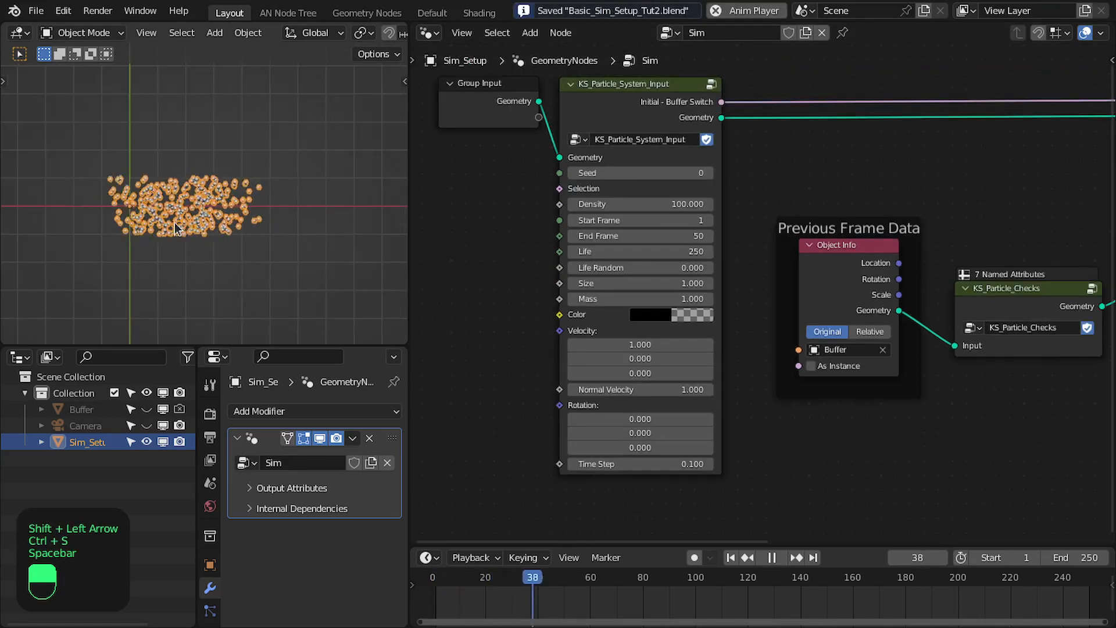
scroll(300, 222, down, 1)
shift+middle_drag(295, 222, 190, 222)
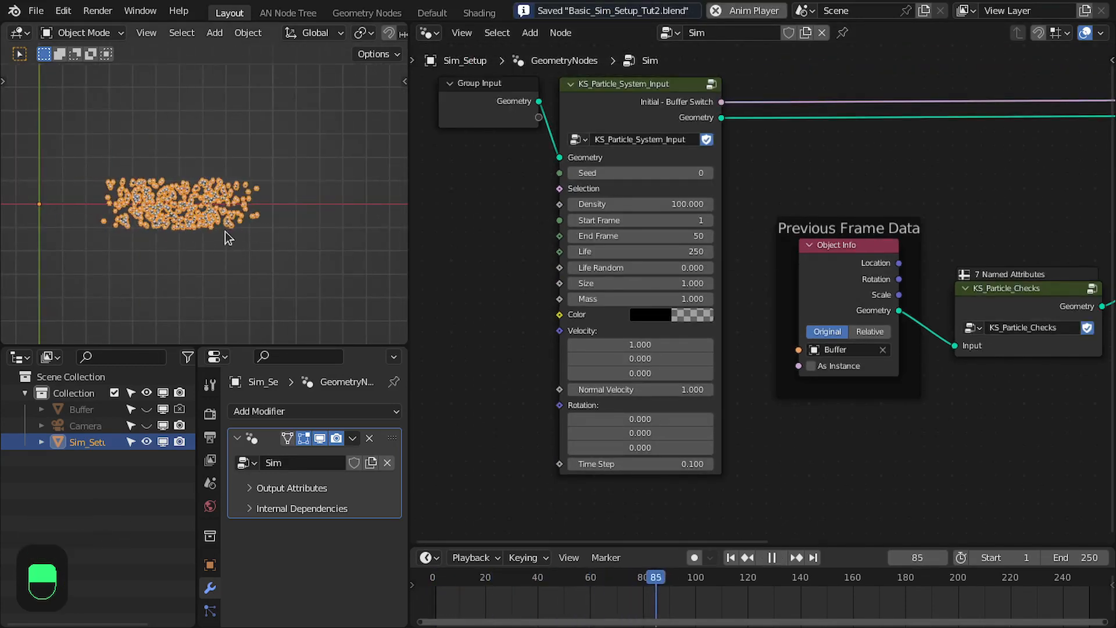
shift+middle_drag(287, 232, 181, 233)
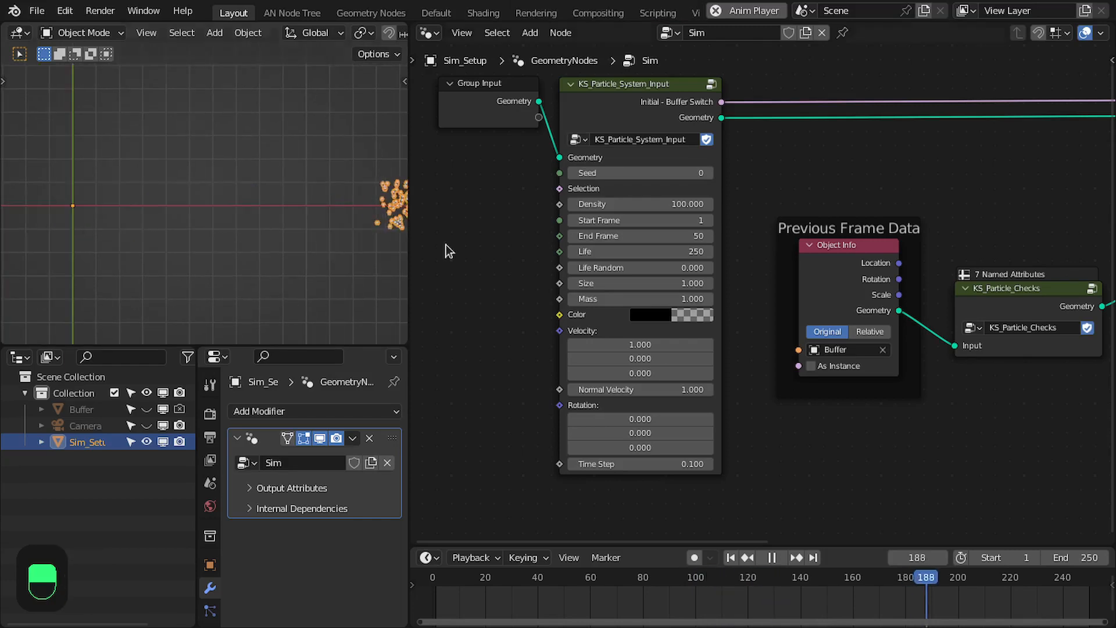
key(space)
Set the particle Life to 100 and replay the simulation from the first frame, then return to that frame
click(672, 252)
text(100)
key(Return)
key(shift+Left)
key(space)
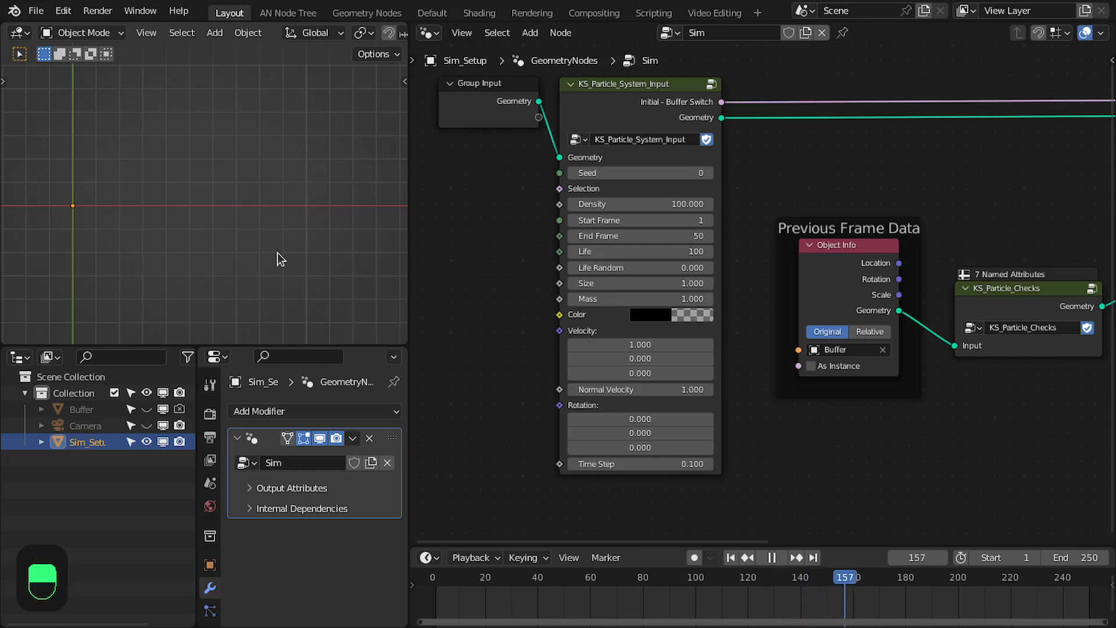
key(space)
key(shift+Left)
Stack the Switch and is_alive Named Attribute nodes directly below the Set Point Radius node
middle_drag(880, 324, 418, 372)
drag(889, 324, 893, 320)
scroll(893, 321, down, 1)
middle_drag(705, 321, 865, 334)
scroll(713, 361, up, 1)
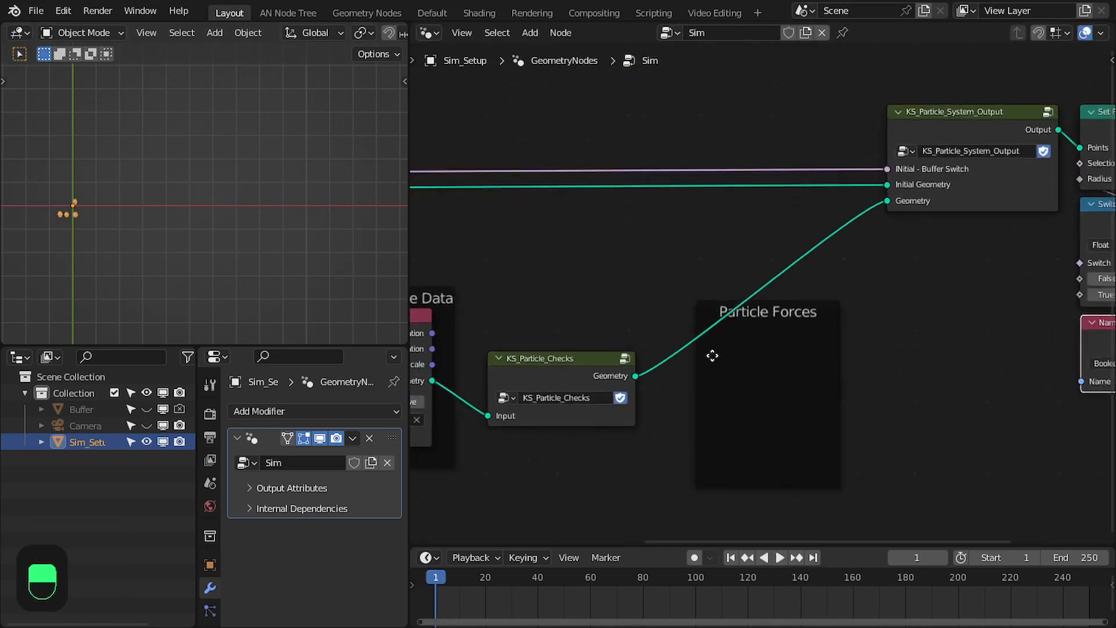
Reposition the KS_Particle_Checks node beside the Previous Frame Data frame and save the file
middle_drag(714, 361, 796, 327)
drag(846, 289, 836, 337)
drag(628, 342, 617, 289)
scroll(617, 299, down, 5)
key(ctrl+s)
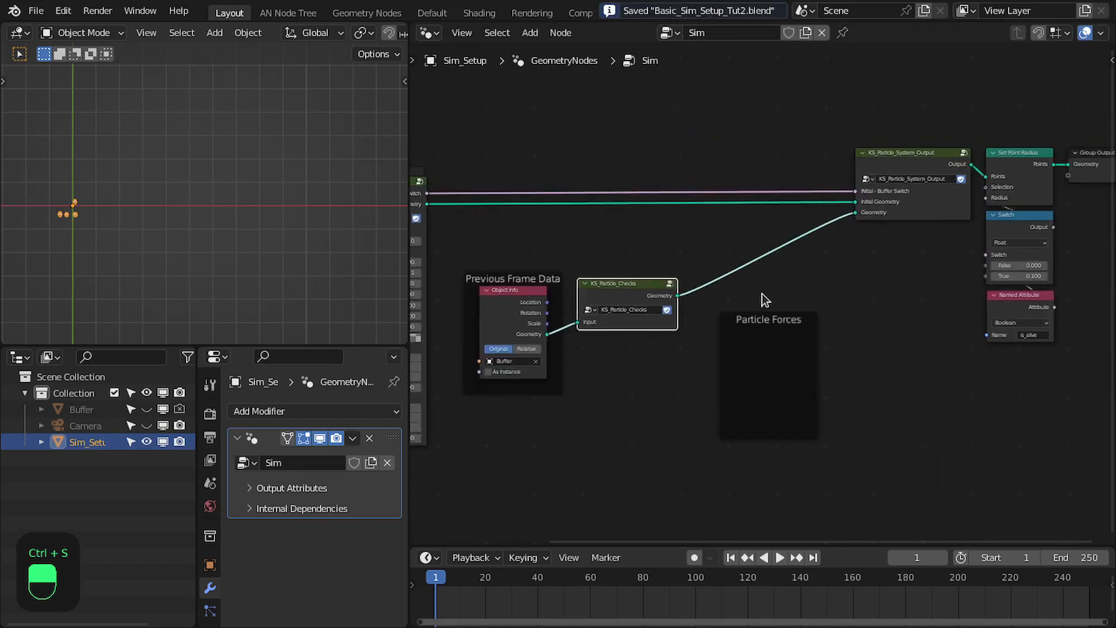
Maximize the node editor, move Group Input and KS_Particle_System_Input closer to the Previous Frame Data frame, and save the file
scroll(763, 293, up, 2)
key(ctrl+space)
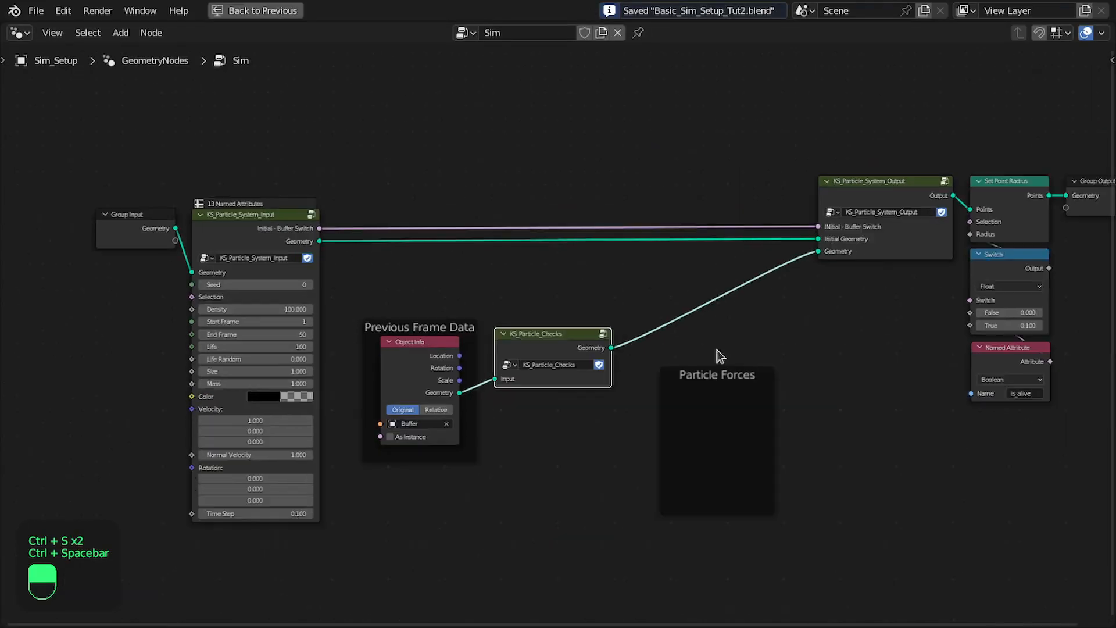
drag(82, 186, 226, 230)
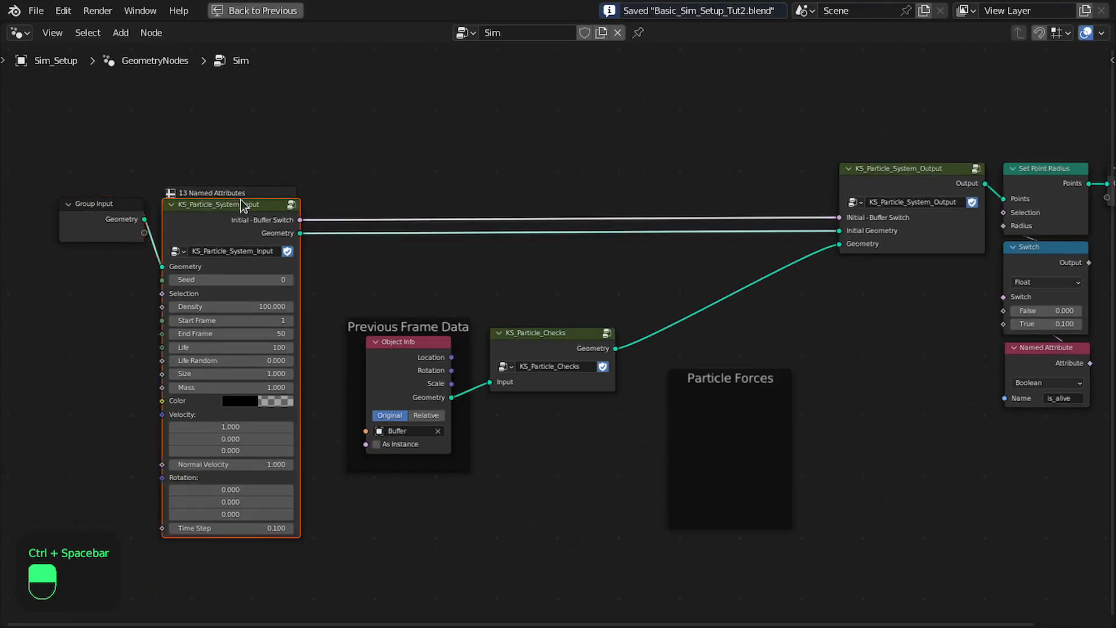
key(g)
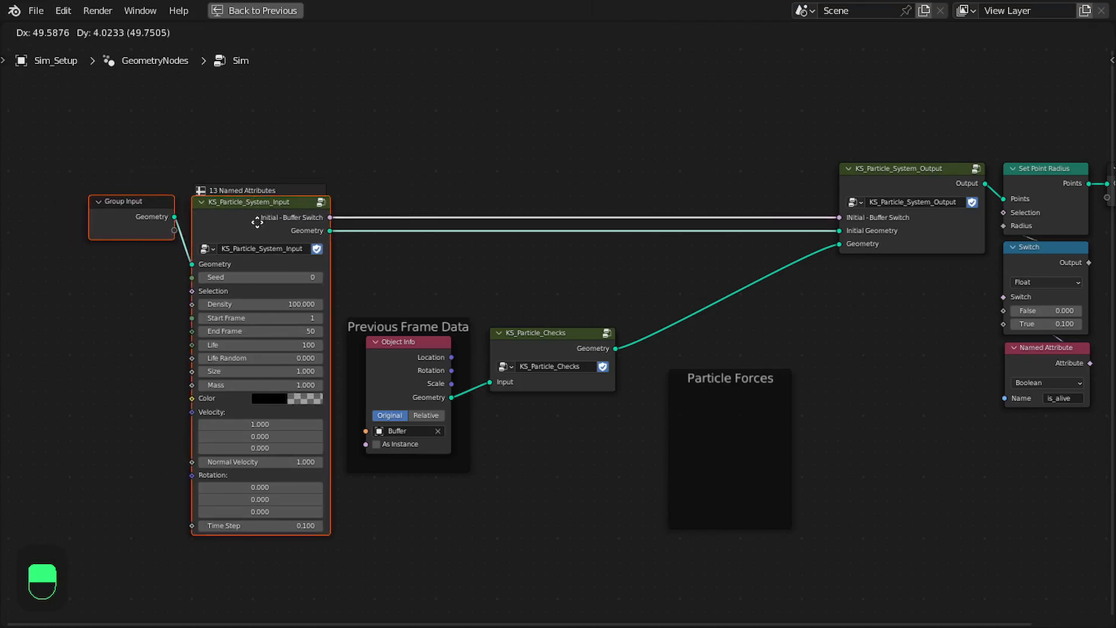
click(273, 228)
click(500, 243)
middle_drag(515, 230, 441, 200)
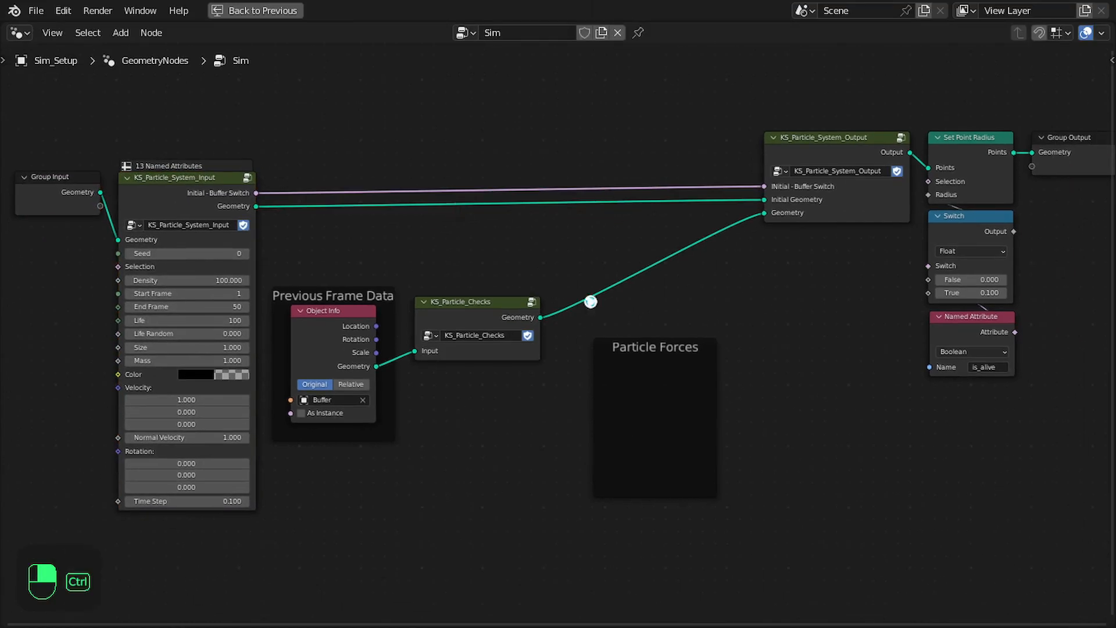
key(ctrl+s)
Examine the green handwritten annotation above the output nodes that derives acceleration, velocity change and position change from F = ma
middle_drag(678, 350, 645, 363)
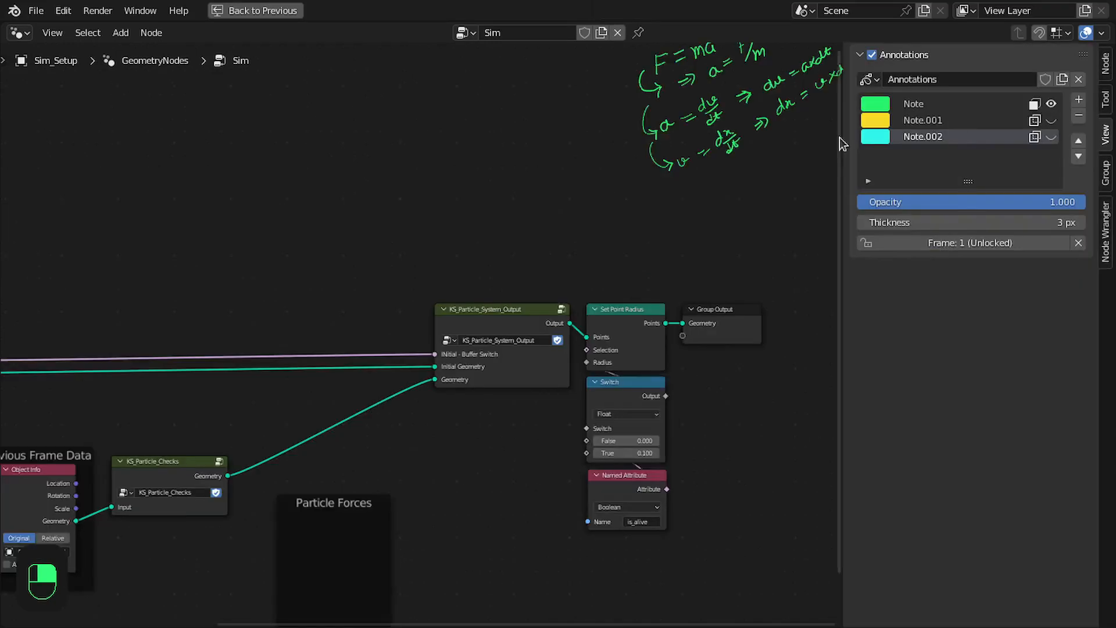
middle_drag(842, 142, 629, 287)
scroll(531, 279, down, 3)
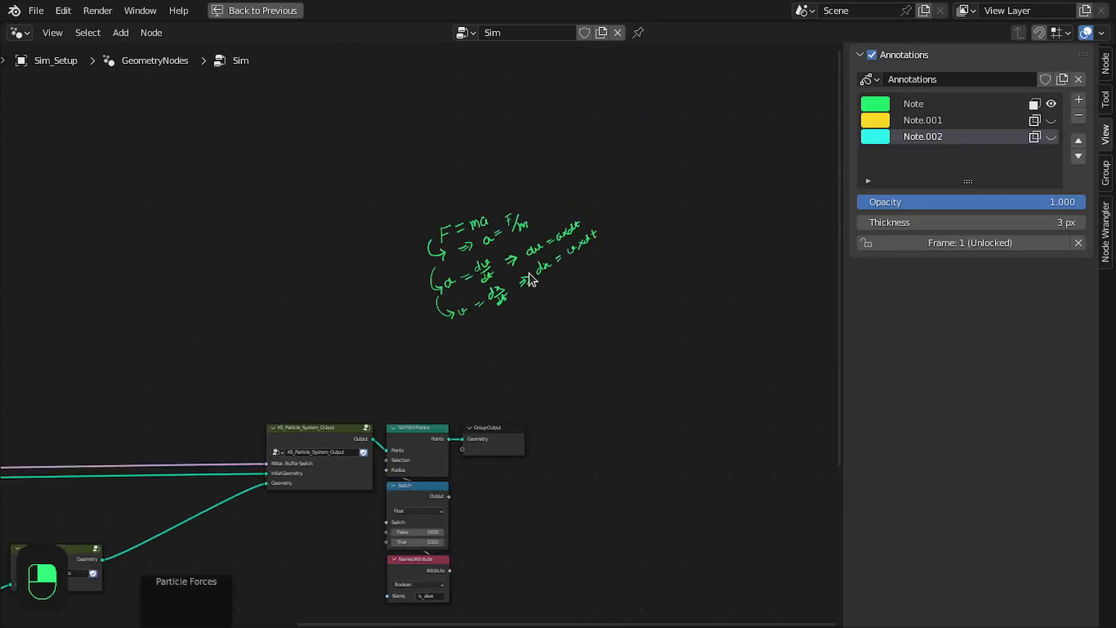
scroll(544, 273, up, 6)
key(n)
scroll(651, 244, up, 3)
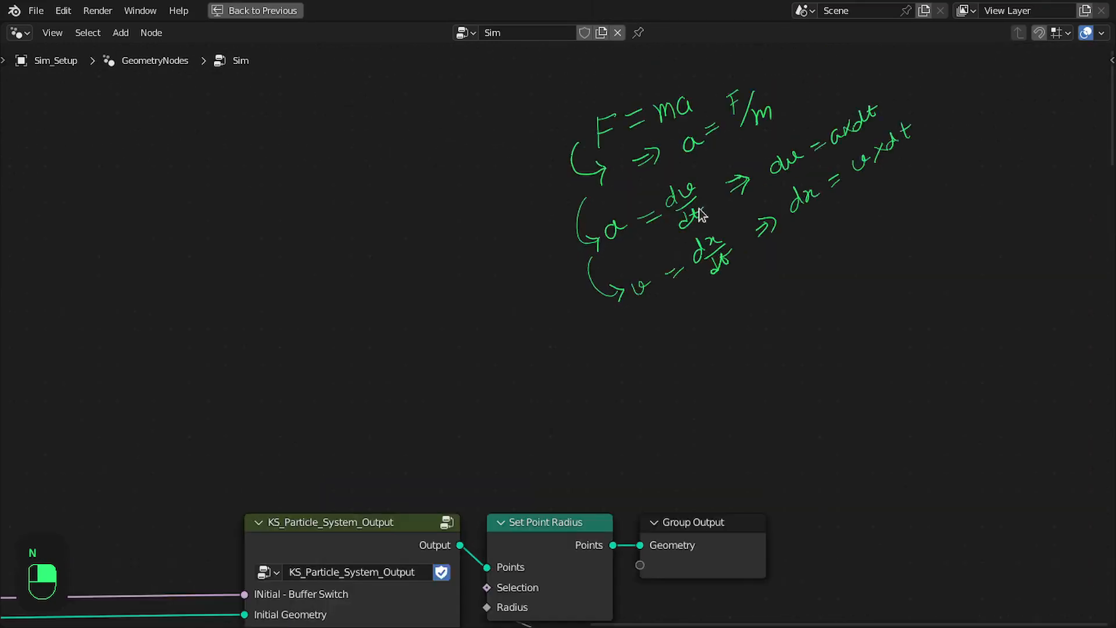
middle_drag(685, 222, 609, 285)
scroll(605, 273, up, 2)
middle_drag(630, 171, 608, 220)
scroll(581, 231, up, 3)
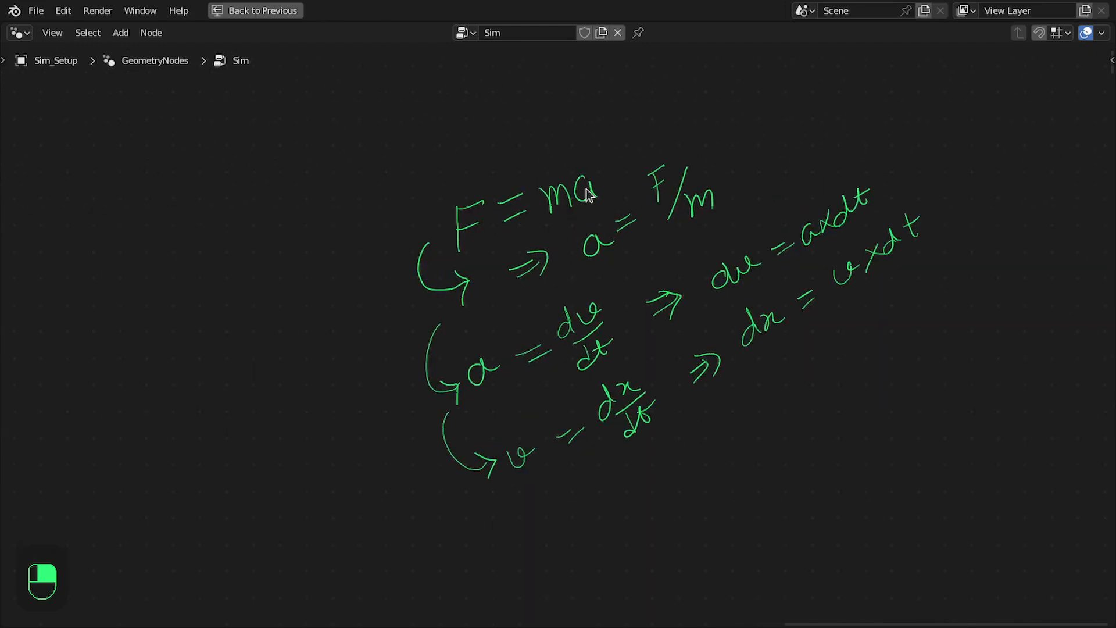
scroll(575, 249, up, 1)
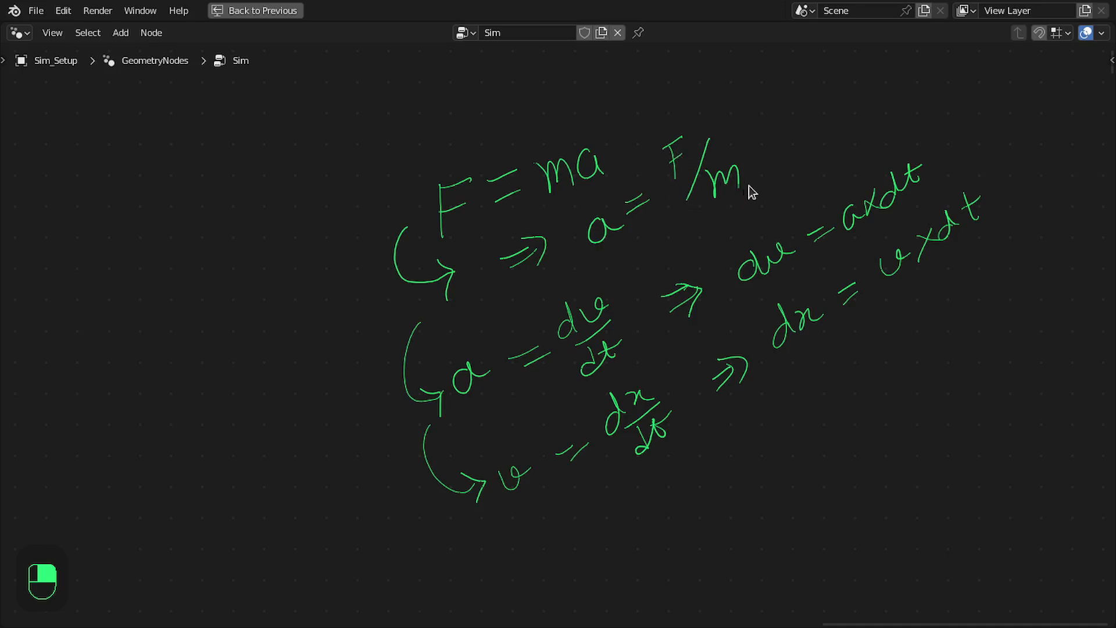
middle_drag(748, 257, 750, 249)
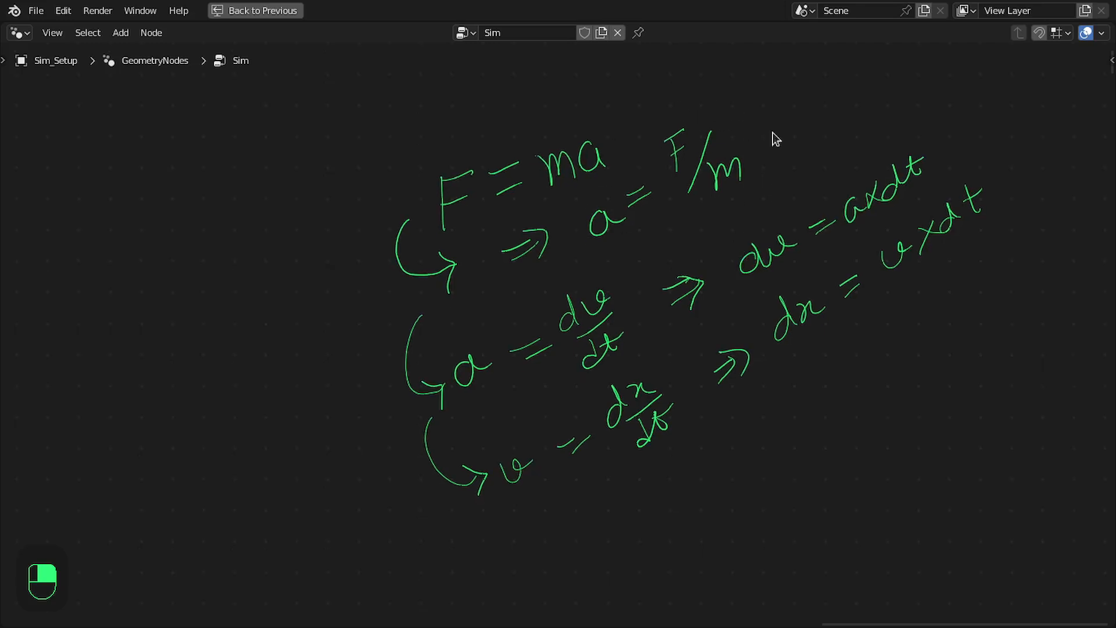
scroll(617, 203, up, 2)
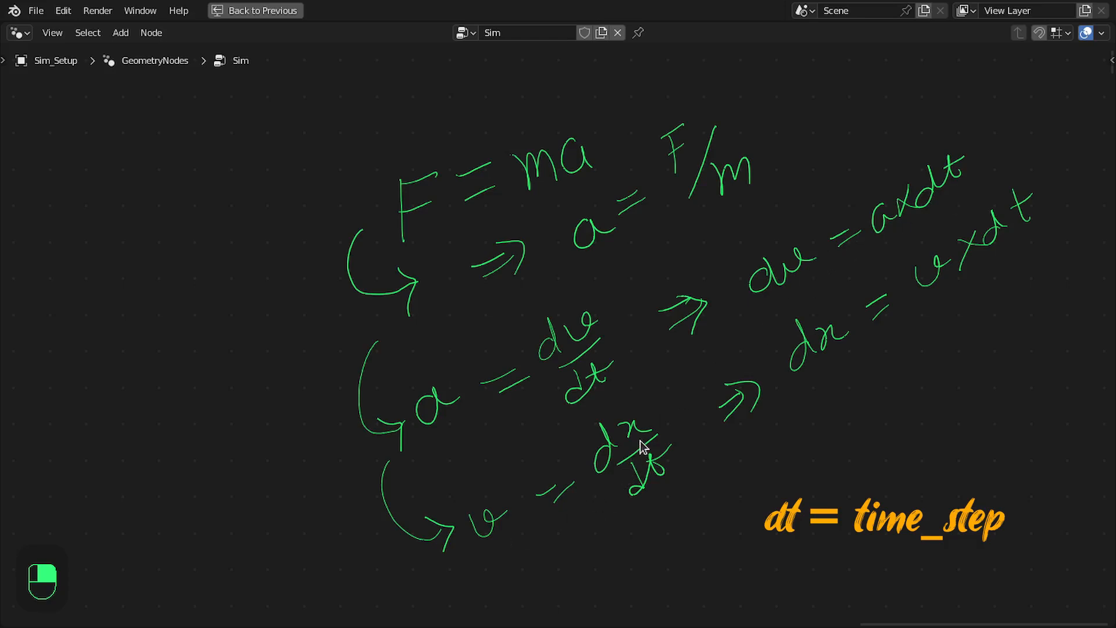
middle_drag(643, 438, 567, 418)
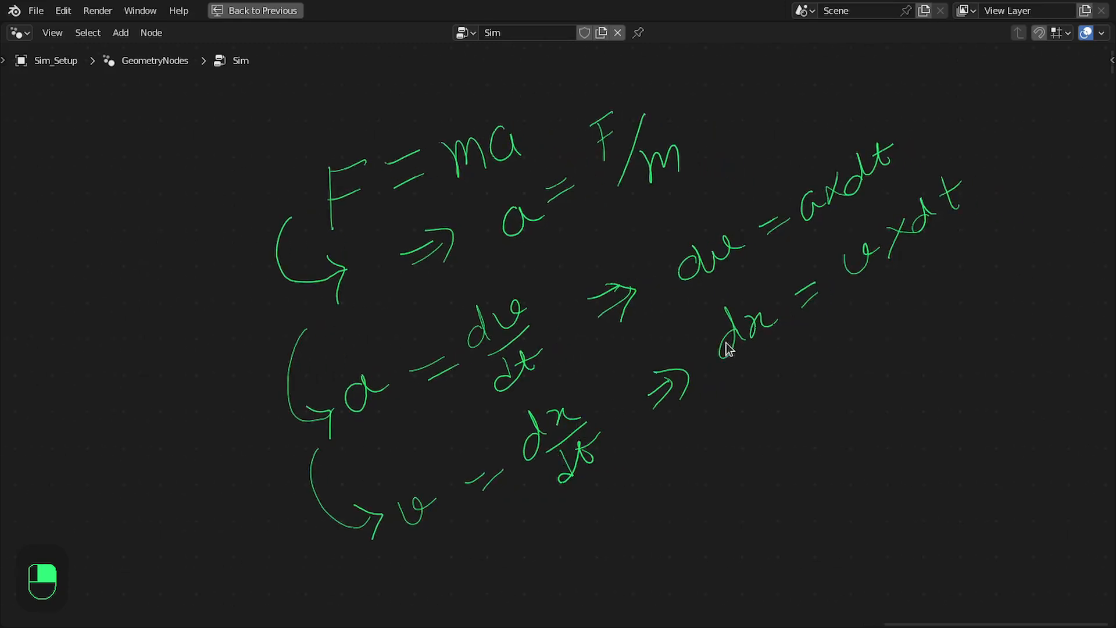
middle_drag(784, 322, 770, 347)
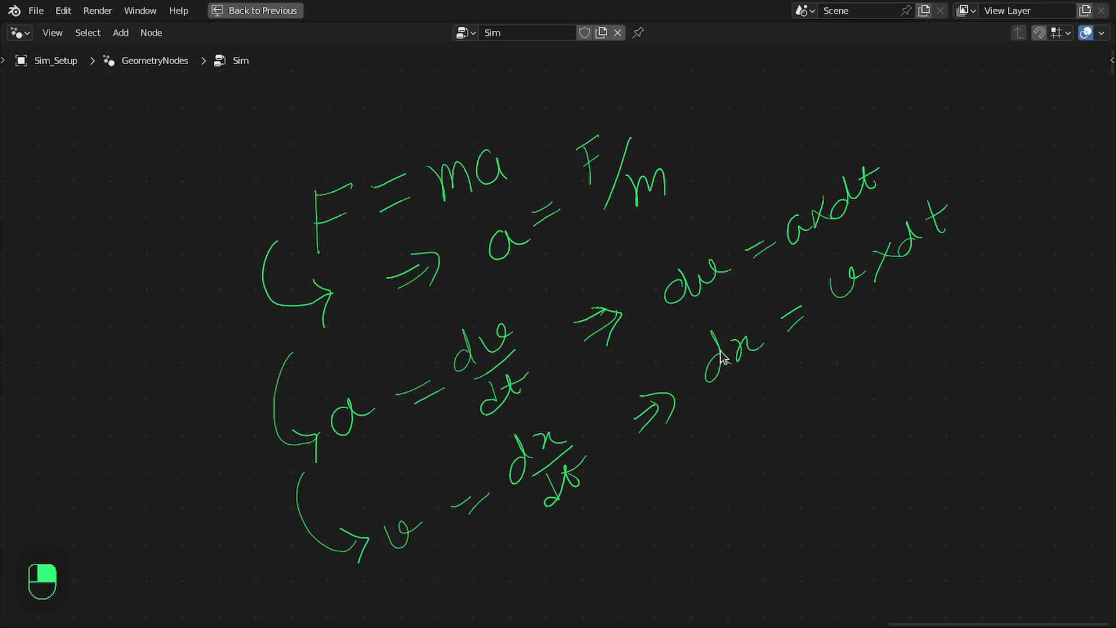
middle_drag(729, 334, 697, 303)
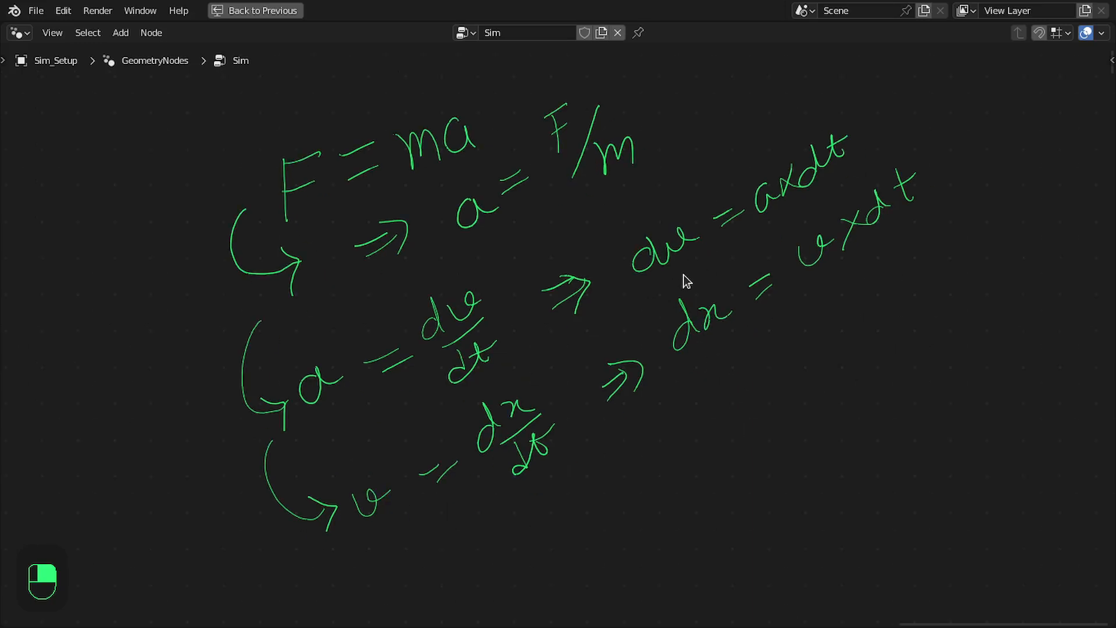
Make the annotation layer Note.001 visible and bring its new velocity and position equations into view
key(n)
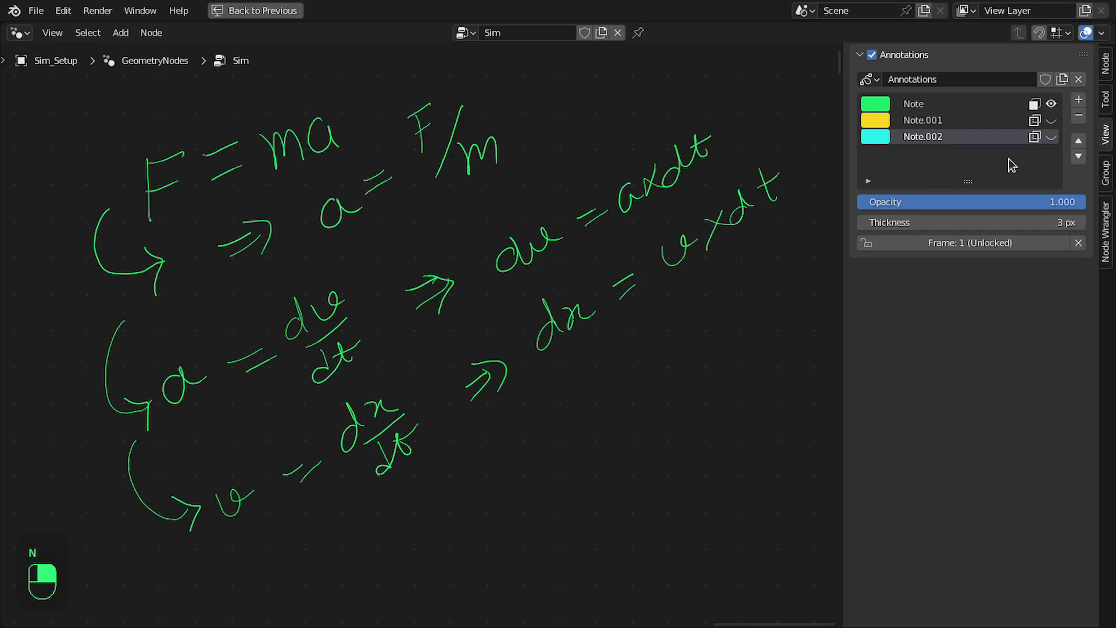
click(1051, 120)
key(n)
middle_drag(773, 372, 679, 303)
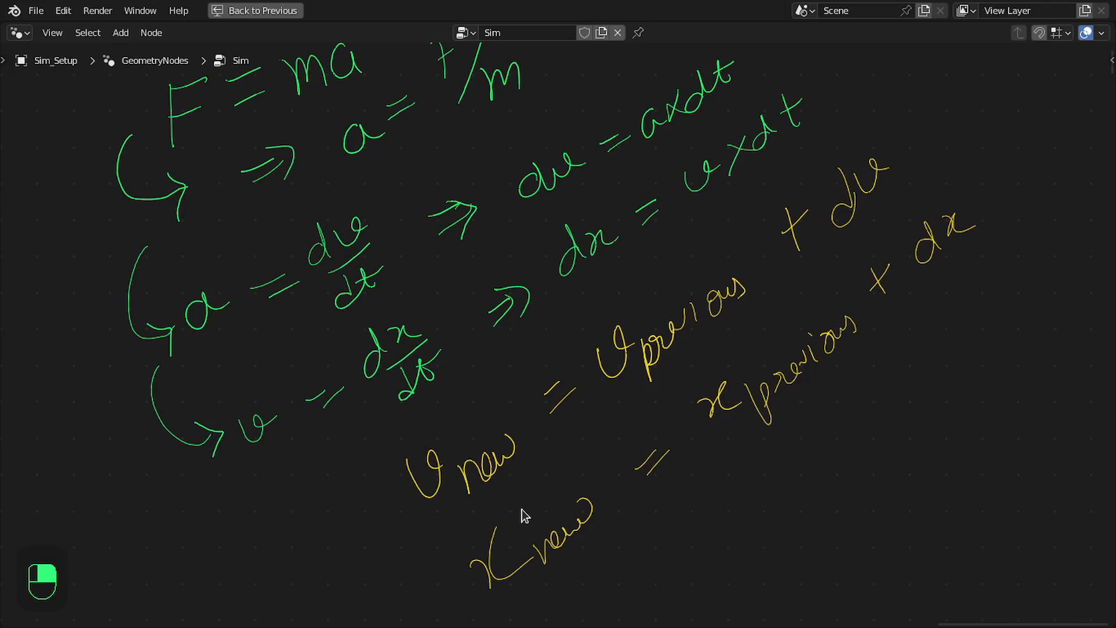
Restore the multi-editor layout and open the KS_Particle_System_Output group to view its nodes
key(ctrl+space)
scroll(567, 387, down, 2)
middle_drag(557, 382, 933, 293)
scroll(733, 336, down, 4)
middle_drag(669, 375, 665, 255)
middle_drag(871, 372, 808, 235)
middle_drag(560, 318, 735, 303)
scroll(734, 303, up, 3)
click(667, 278)
key(Tab)
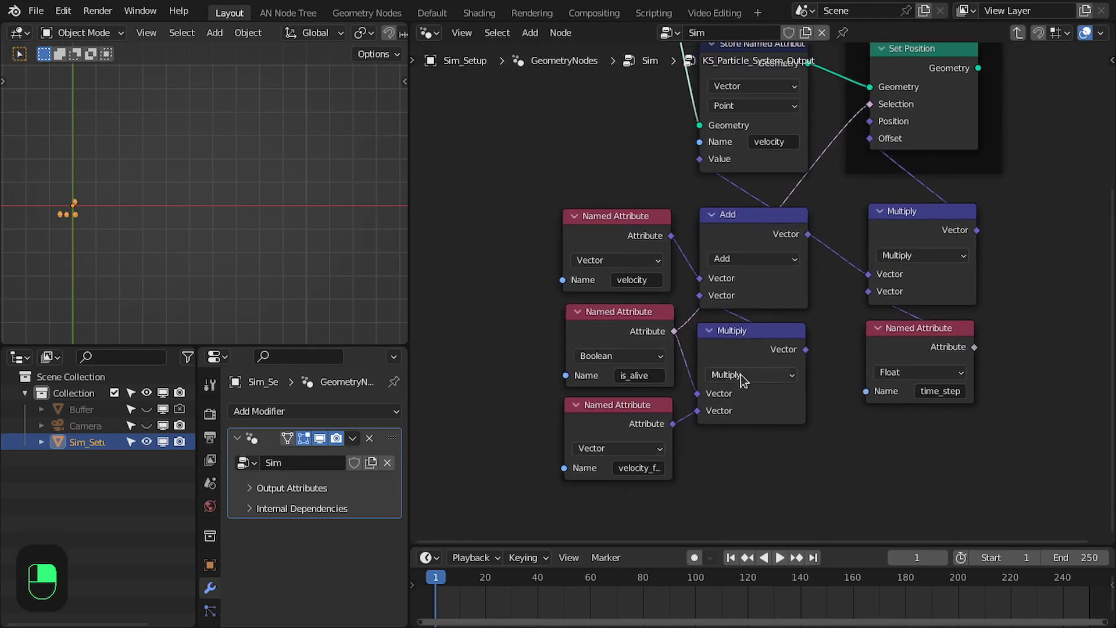
Examine how the velocity, is_alive and time_step attributes feed the Store Named Attribute and Set Position nodes
middle_drag(738, 383, 718, 421)
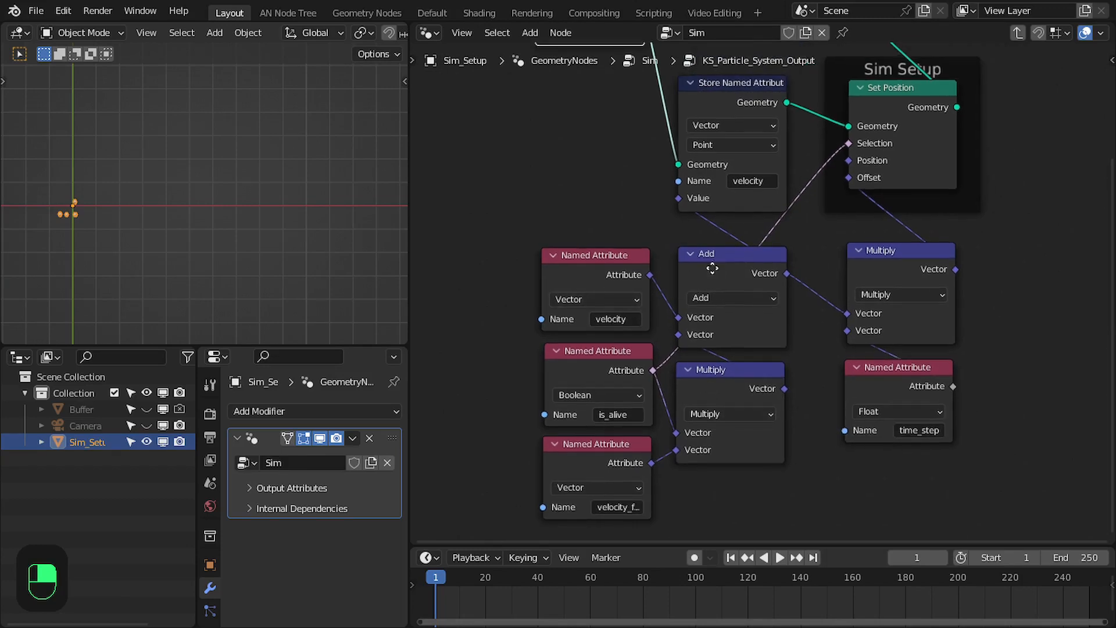
middle_drag(714, 260, 689, 307)
drag(499, 311, 738, 494)
drag(713, 420, 712, 409)
middle_drag(694, 173, 656, 199)
middle_drag(779, 278, 712, 232)
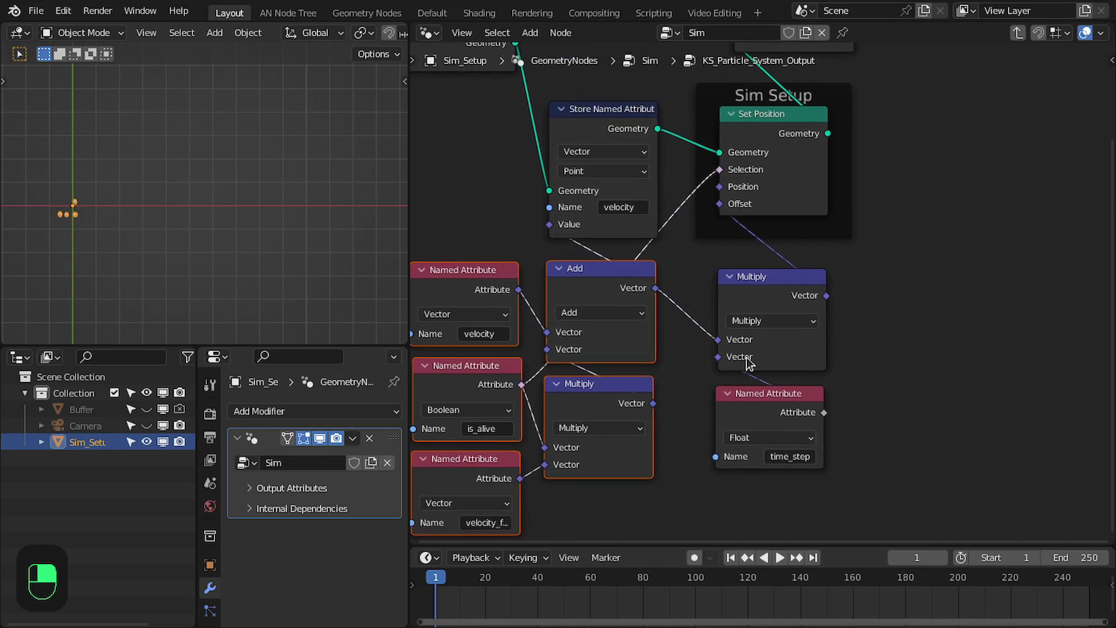
middle_drag(756, 340, 840, 321)
drag(743, 288, 825, 251)
click(760, 348)
drag(989, 374, 863, 443)
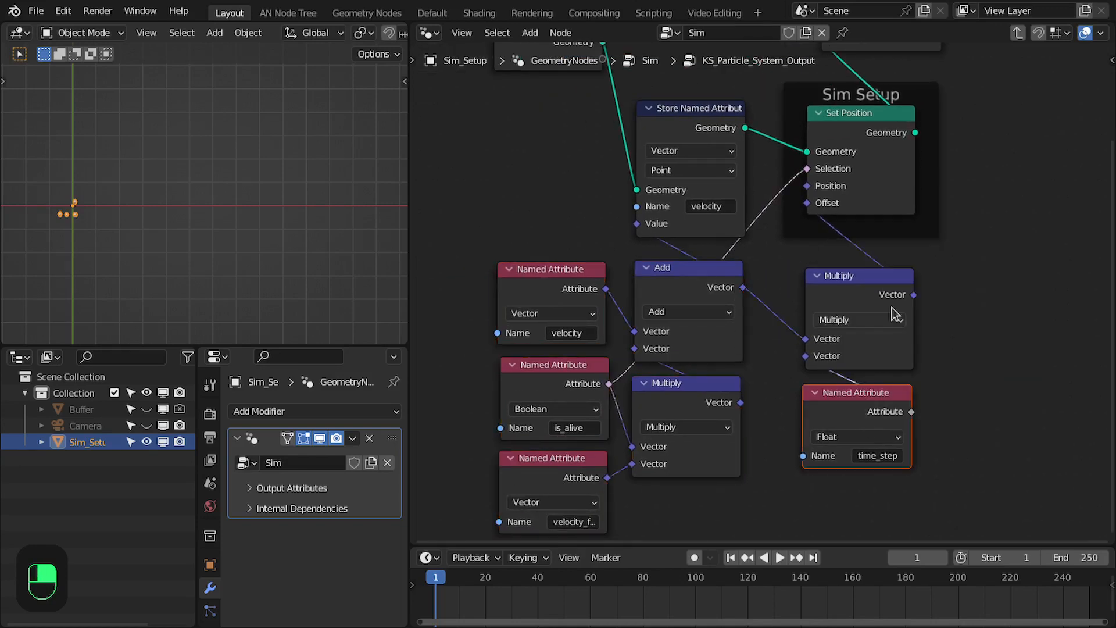
middle_drag(872, 292, 852, 333)
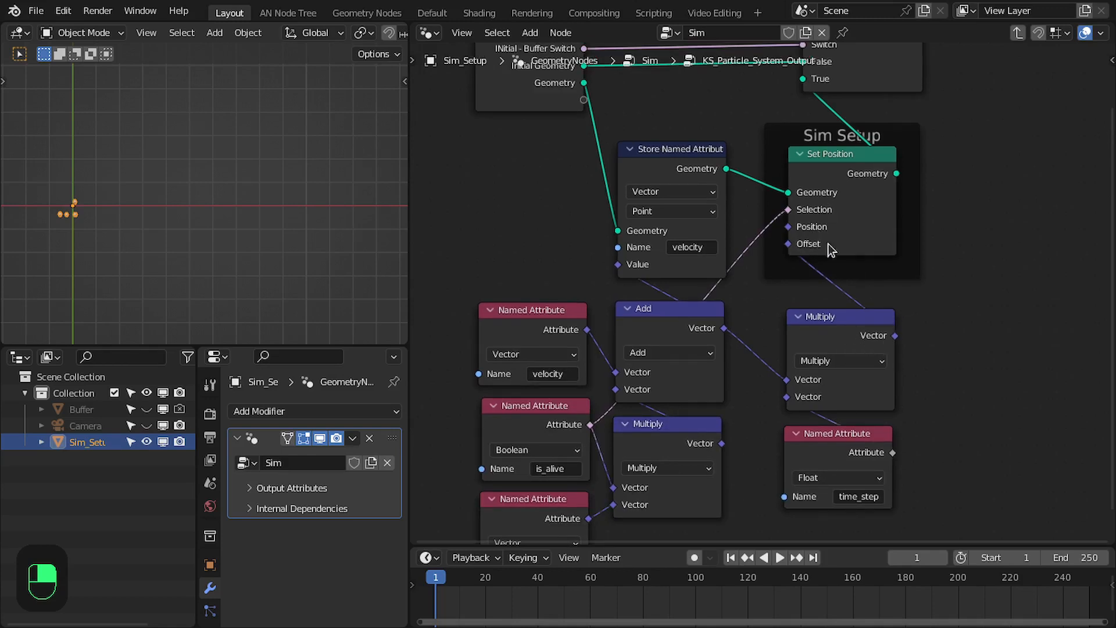
Nudge the Sim Setup frame slightly together with its Set Position node
drag(832, 134, 835, 137)
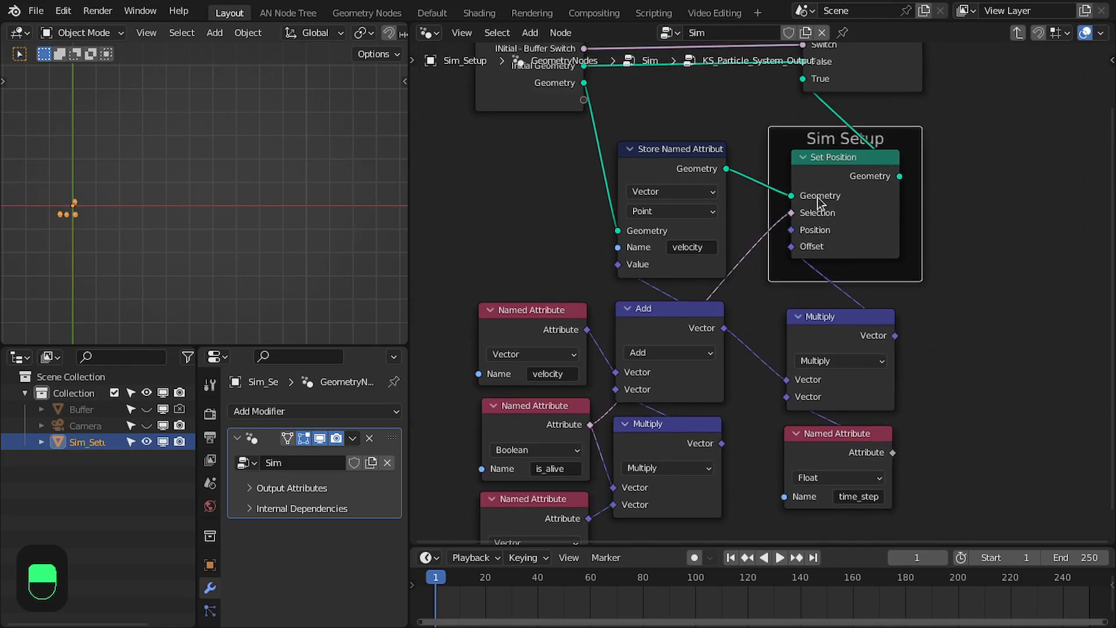
middle_drag(831, 203, 851, 255)
drag(557, 118, 557, 105)
Return to the Sim node tree in the maximized editor and review the handwritten velocity and position equations
middle_drag(729, 326, 786, 306)
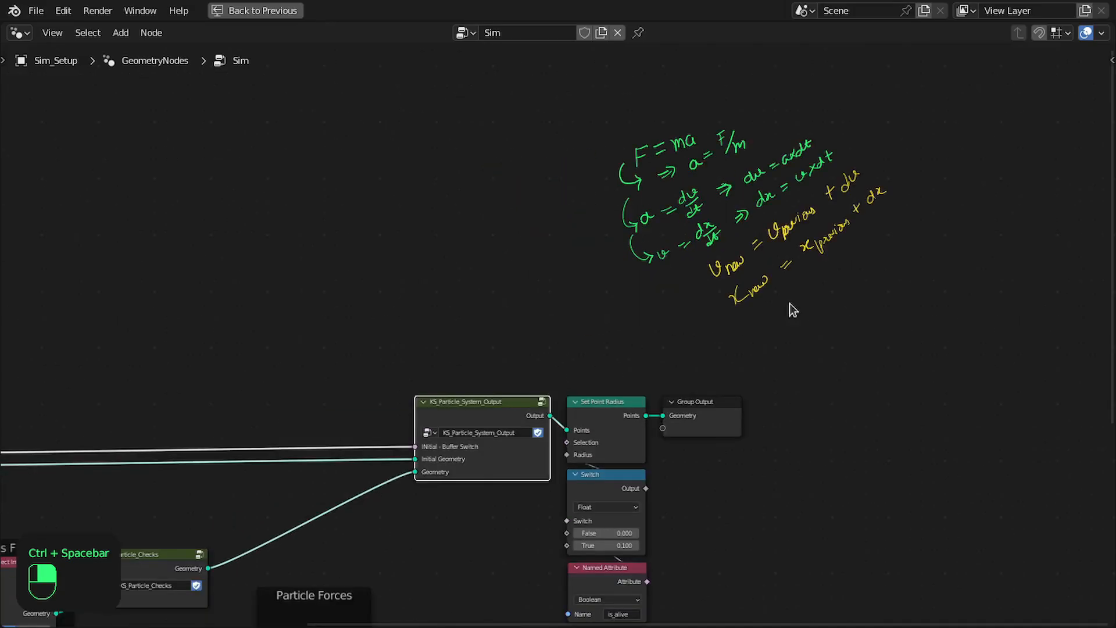
scroll(765, 313, up, 4)
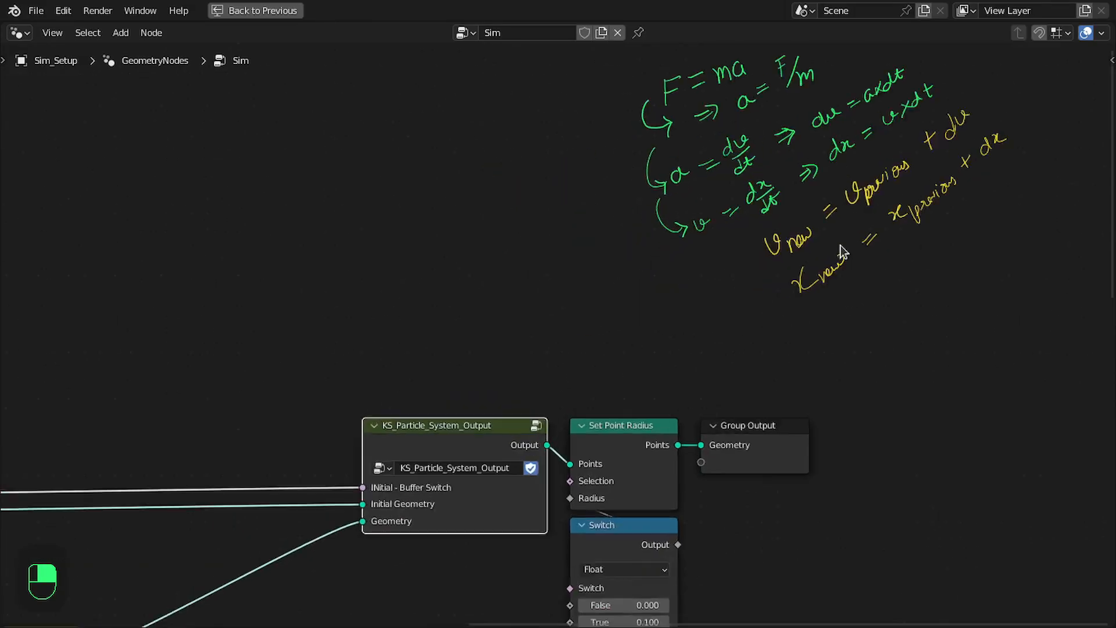
Hide the Note and Note.001 annotation layers and bring the handwritten gravity equations of Note.002 into view
scroll(813, 324, down, 1)
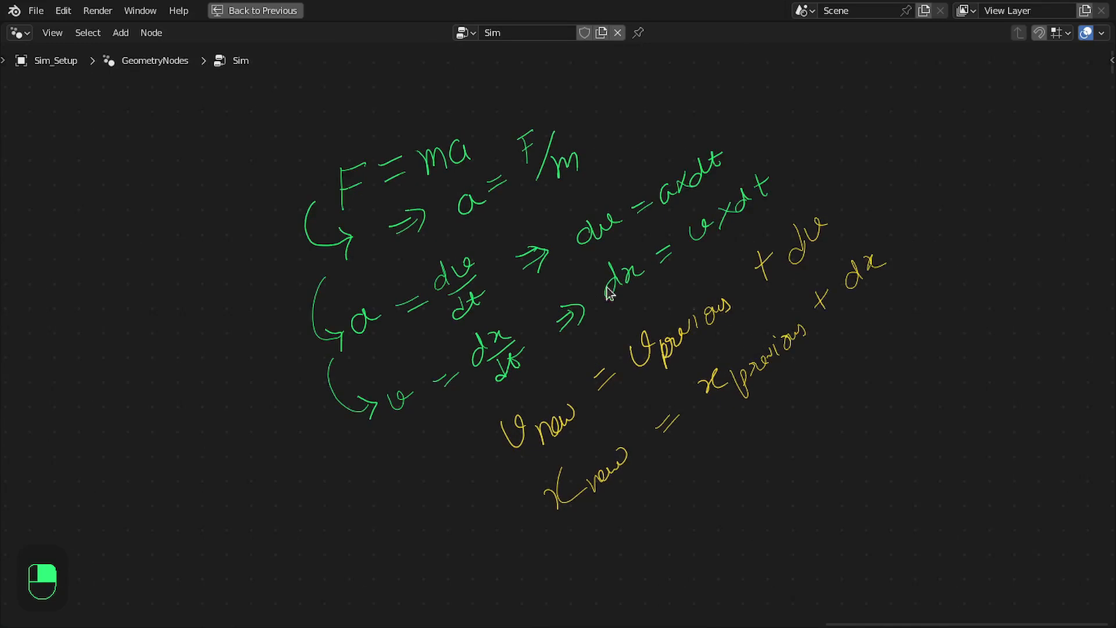
key(n)
drag(1052, 108, 1051, 123)
scroll(681, 299, down, 5)
middle_drag(825, 318, 621, 298)
scroll(663, 282, up, 5)
middle_drag(693, 270, 521, 329)
scroll(521, 330, up, 3)
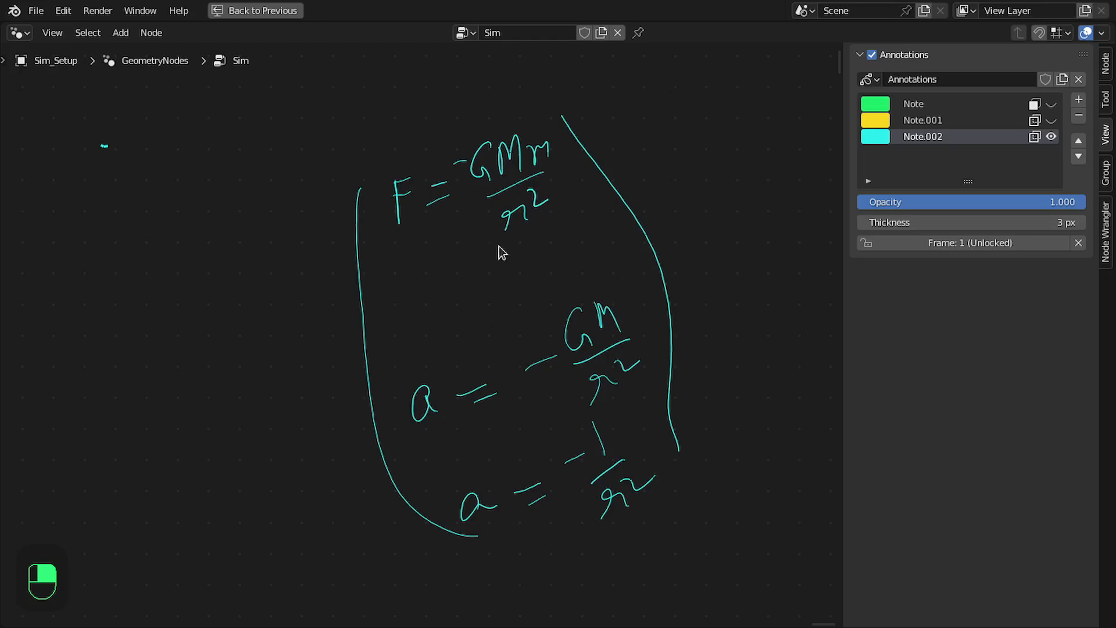
middle_drag(440, 380, 432, 350)
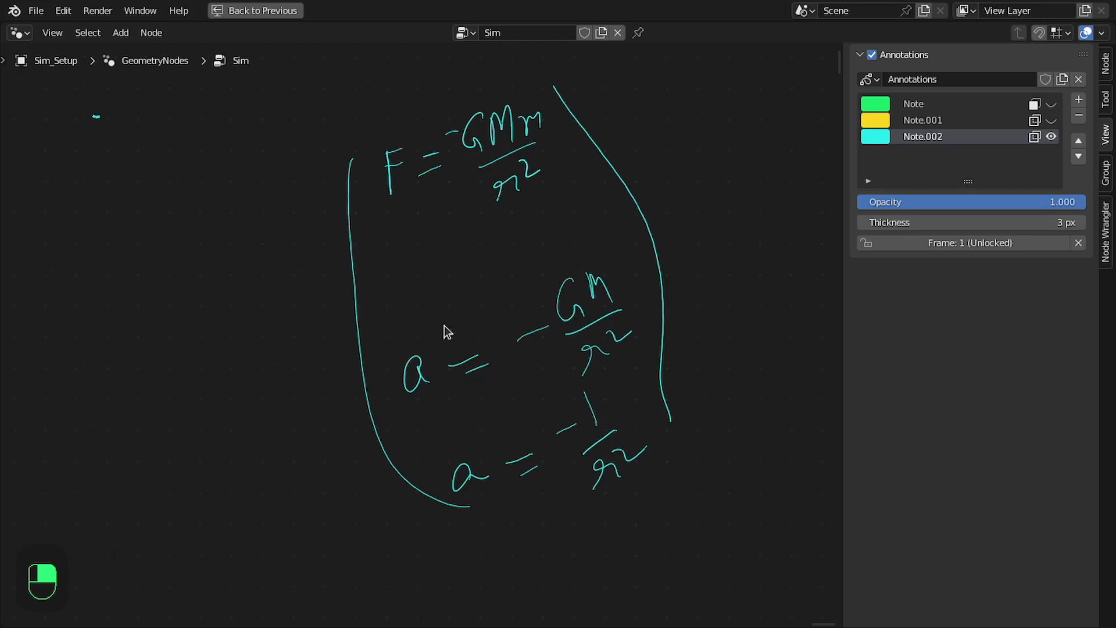
Show the Note annotation layer again, compare its F = ma equations with the gravity equations, and save the file
click(1051, 104)
middle_drag(545, 183, 254, 288)
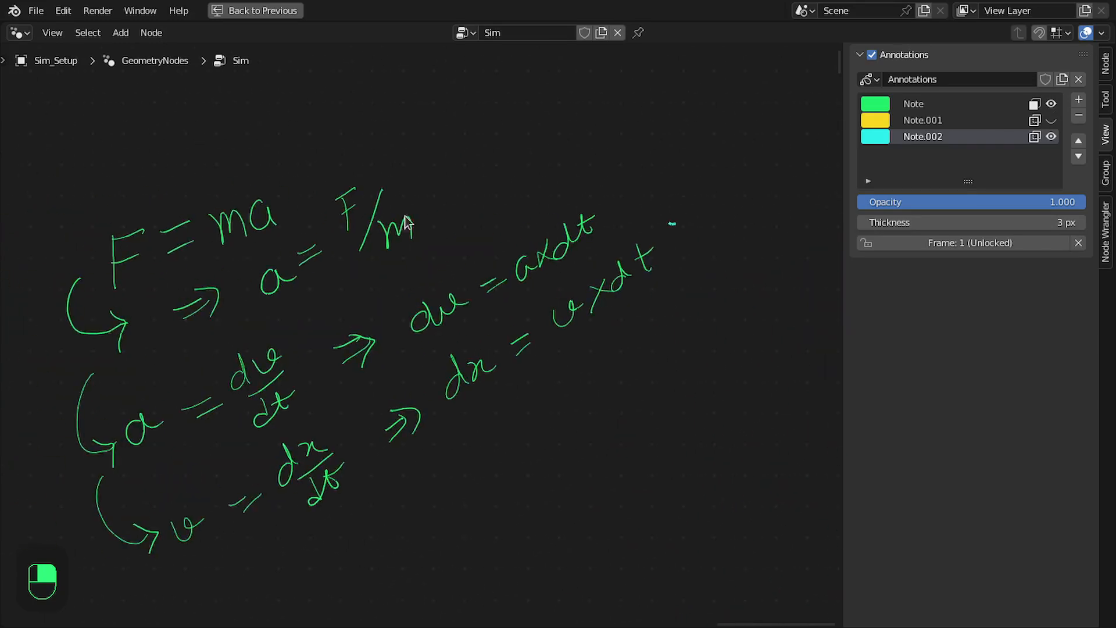
middle_drag(603, 361, 27, 169)
scroll(509, 311, up, 2)
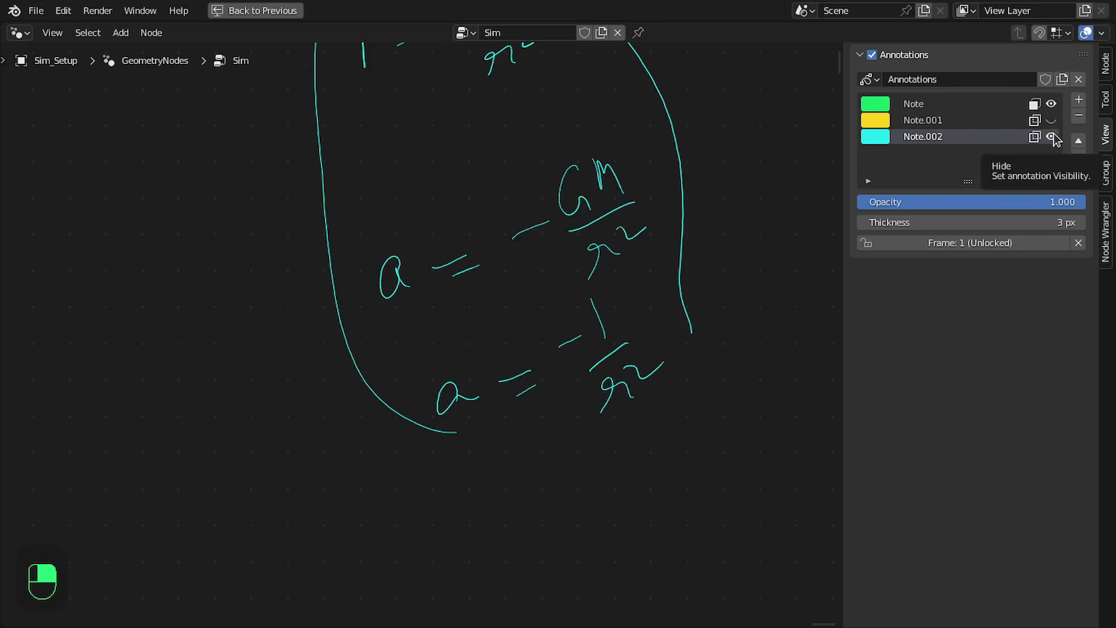
middle_drag(244, 465, 755, 254)
middle_drag(65, 446, 478, 219)
scroll(459, 244, down, 1)
middle_drag(166, 408, 347, 256)
scroll(384, 250, up, 2)
middle_drag(466, 239, 526, 259)
key(n)
key(ctrl+s)
Add a Store Named Attribute node fed by the Geometry output of KS_Particle_Checks
scroll(511, 232, up, 1)
middle_drag(503, 222, 352, 154)
drag(359, 155, 496, 315)
text(sto)
key(Return)
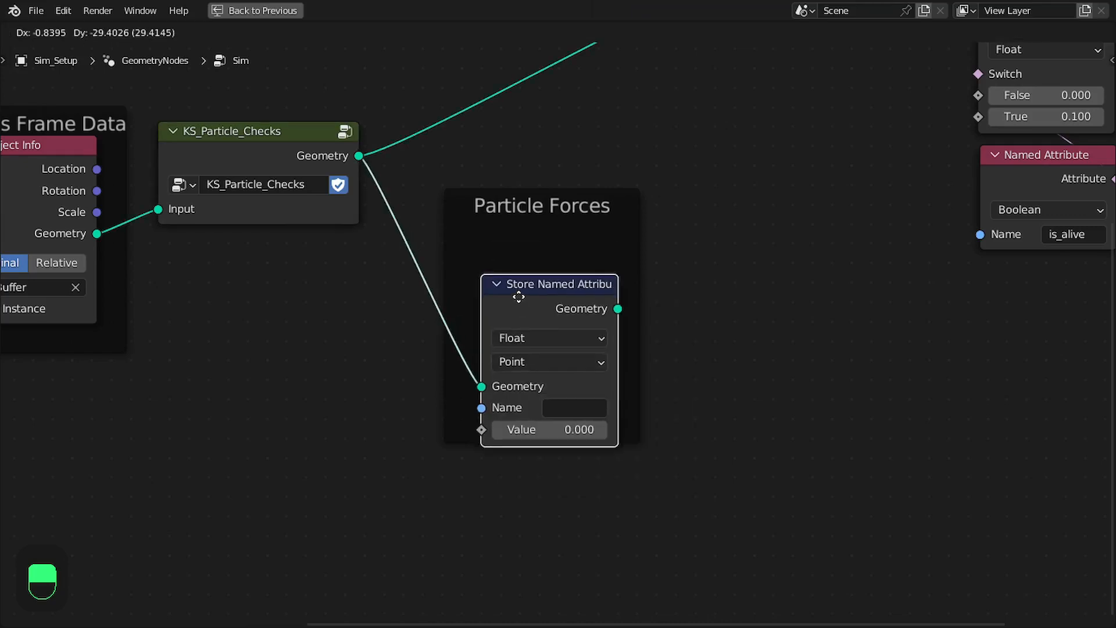
click(515, 264)
drag(522, 263, 522, 329)
middle_drag(614, 327, 578, 419)
click(578, 418)
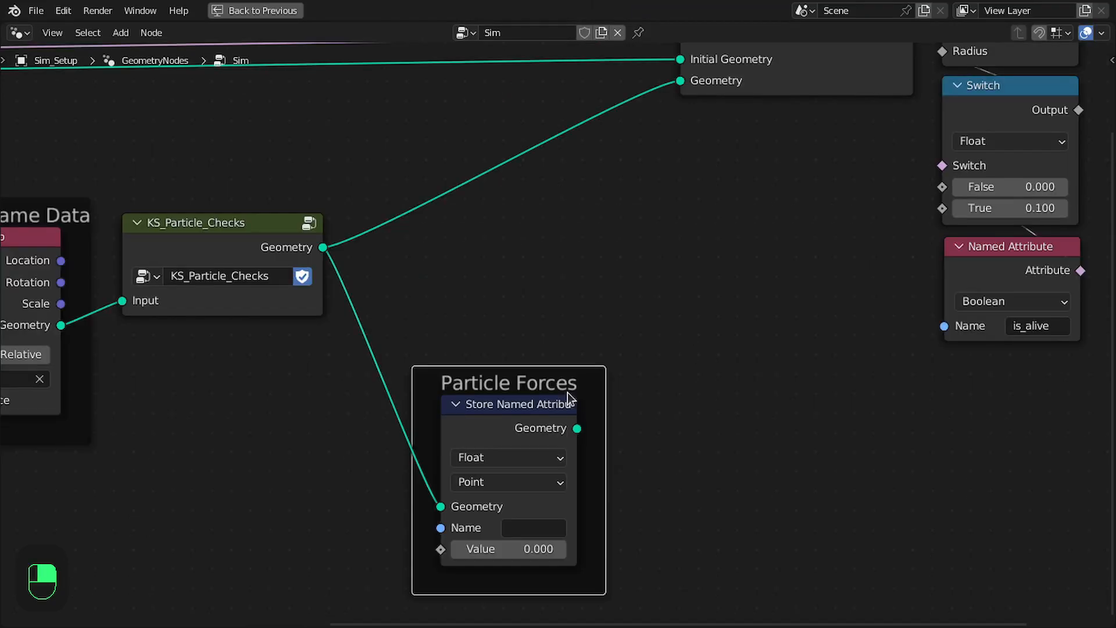
Detach the Store Named Attribute node from the Particle Forces frame and link its output to the Geometry input of KS_Particle_System_Output, then save
click(507, 425)
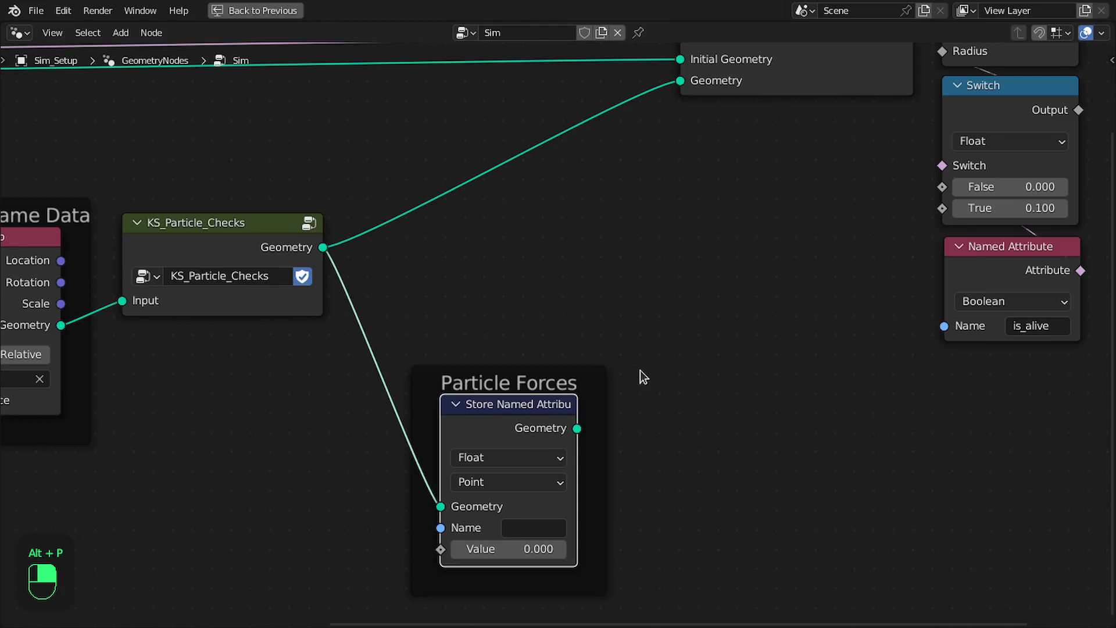
key(alt+p)
drag(547, 190, 540, 268)
drag(577, 429, 679, 82)
middle_drag(626, 305, 802, 187)
scroll(803, 187, up, 2)
key(ctrl+s)
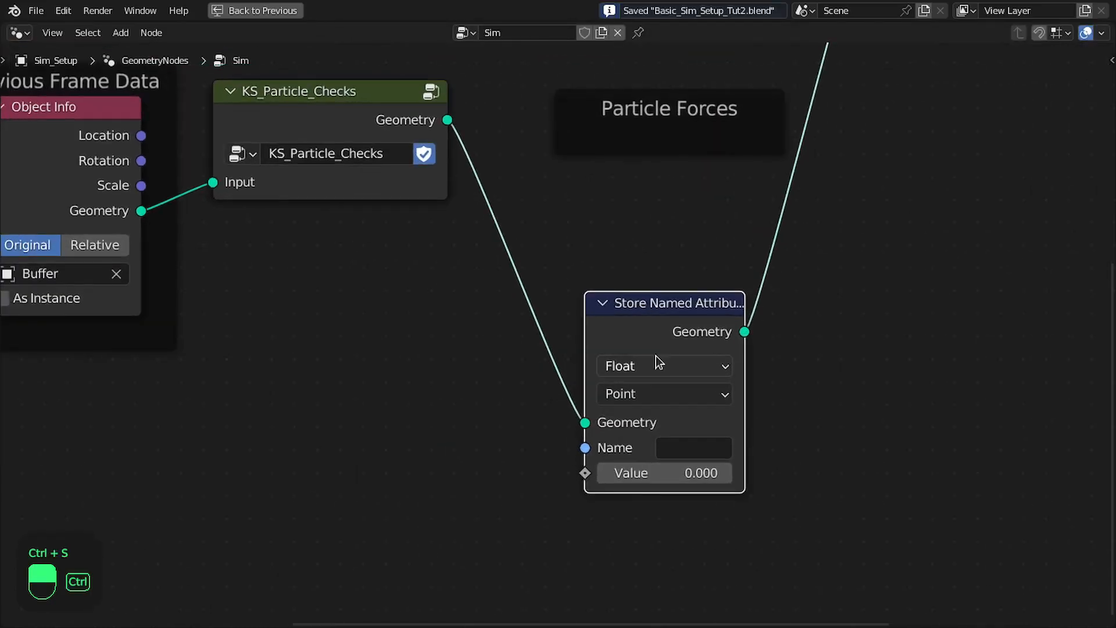
Set the Store Named Attribute node's data type to Vector and its attribute name to velocity_from_force, and save the file
click(669, 357)
click(637, 440)
click(682, 343)
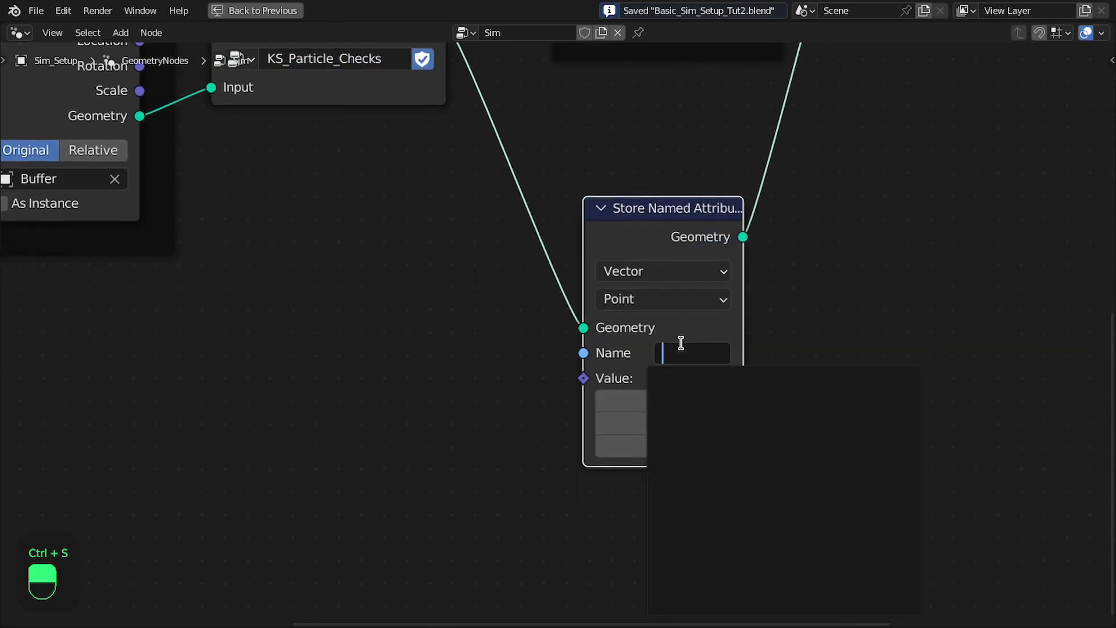
key(shift+Left)
click(787, 289)
key(ctrl+s)
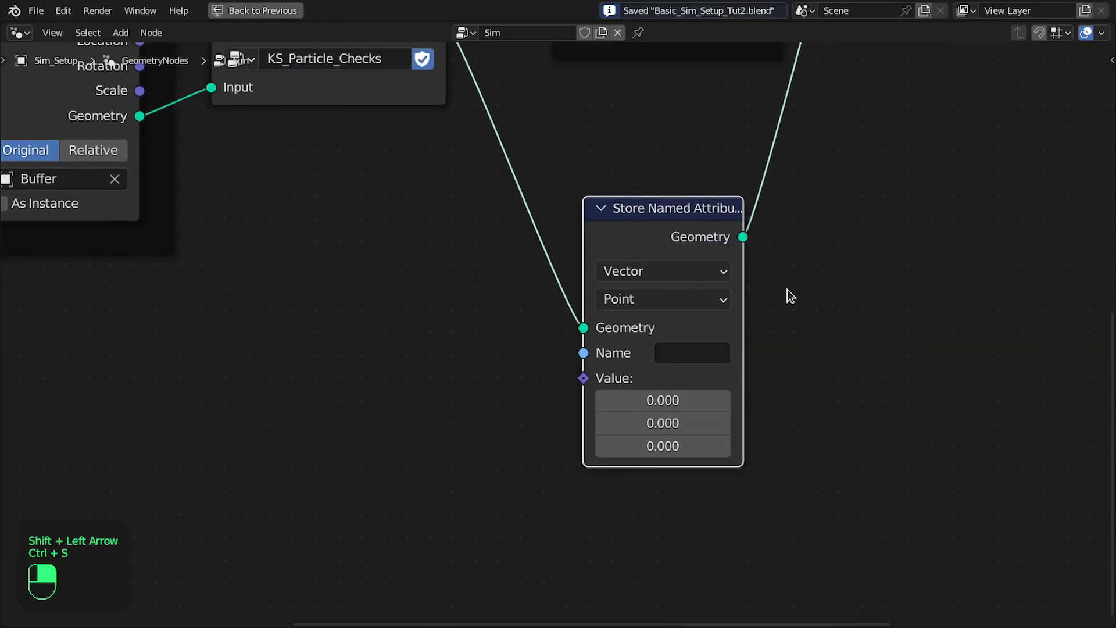
key(Right)
click(681, 353)
text(vel)
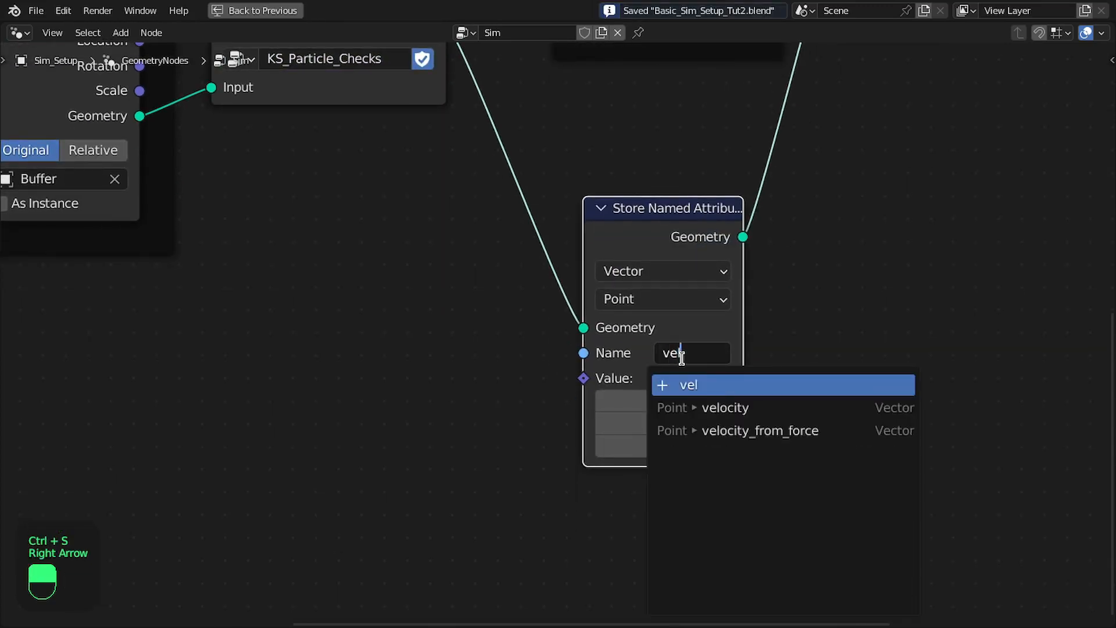
key(Down)
key(Down)
key(Return)
scroll(722, 313, down, 4)
key(ctrl+s)
Look over the Store Named Attribute connections and the handwritten force and gravity equations
middle_drag(722, 312, 748, 299)
drag(662, 229, 672, 252)
middle_drag(657, 278, 706, 260)
scroll(690, 267, up, 2)
key(ctrl+s)
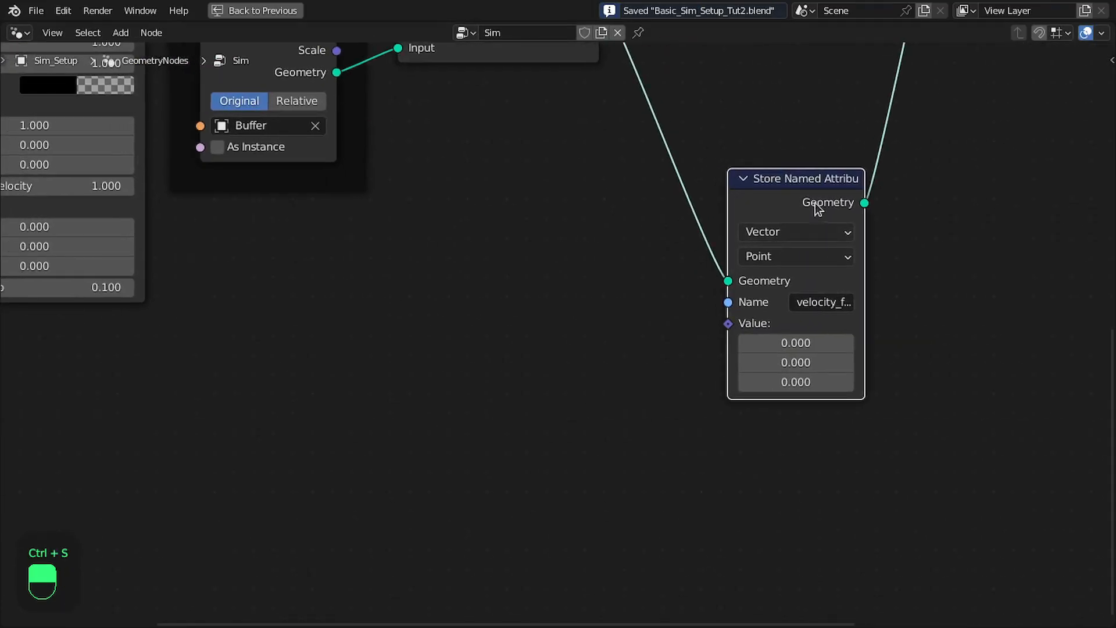
drag(815, 205, 839, 233)
middle_drag(1016, 86, 678, 284)
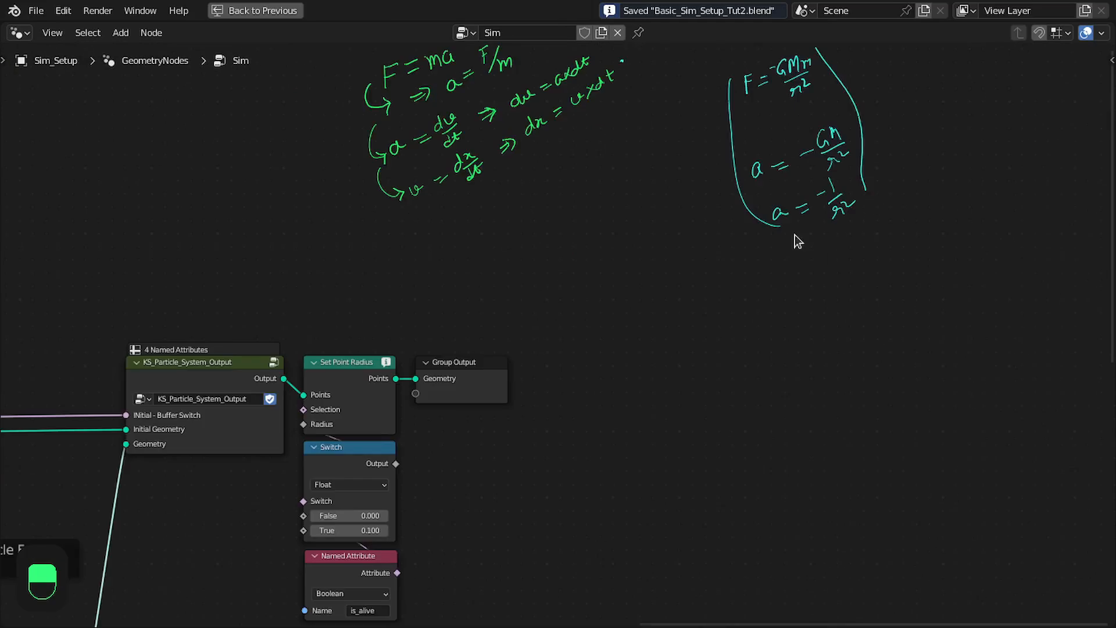
scroll(836, 209, up, 5)
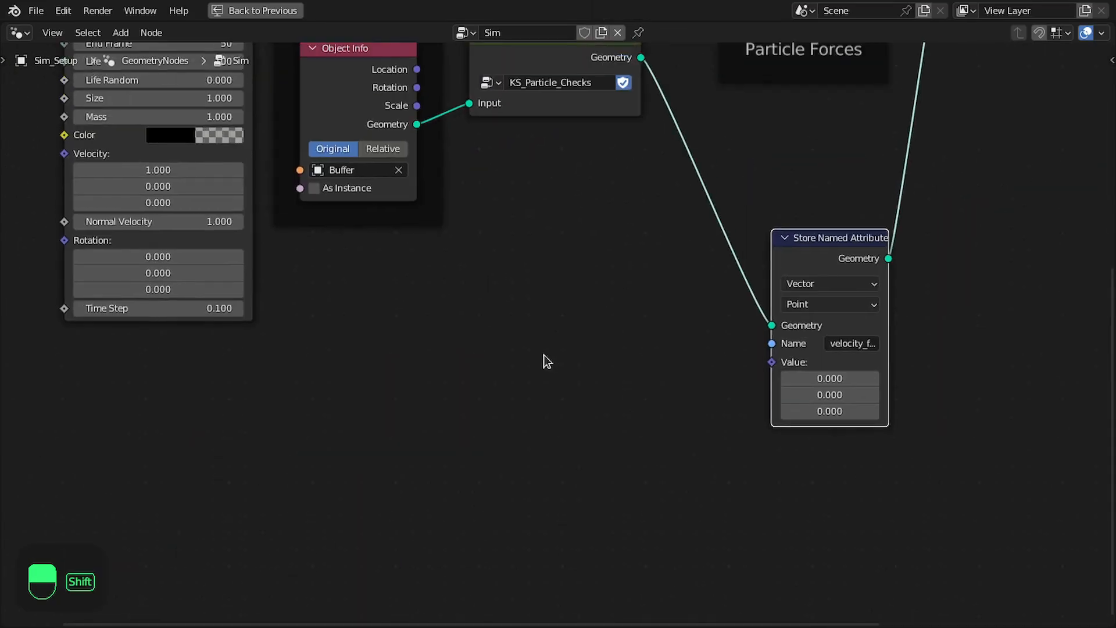
Restore the multi-editor layout, place a Plain Axes empty above the particle cluster in the viewport, and reselect Sim_Setup
key(shift+a)
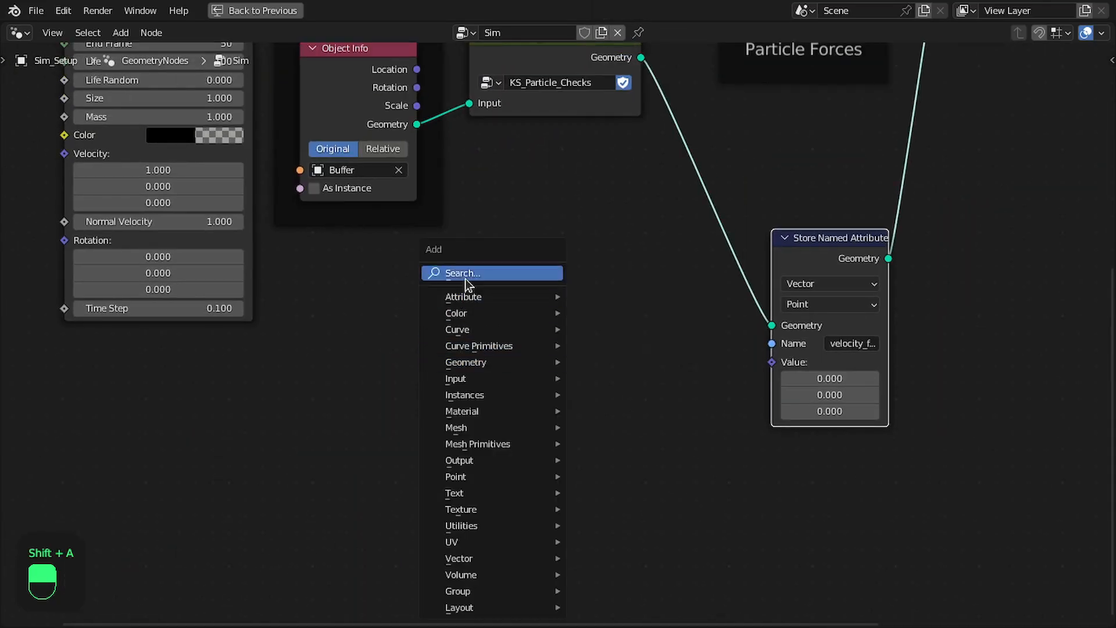
key(ctrl+space)
key(shift+a)
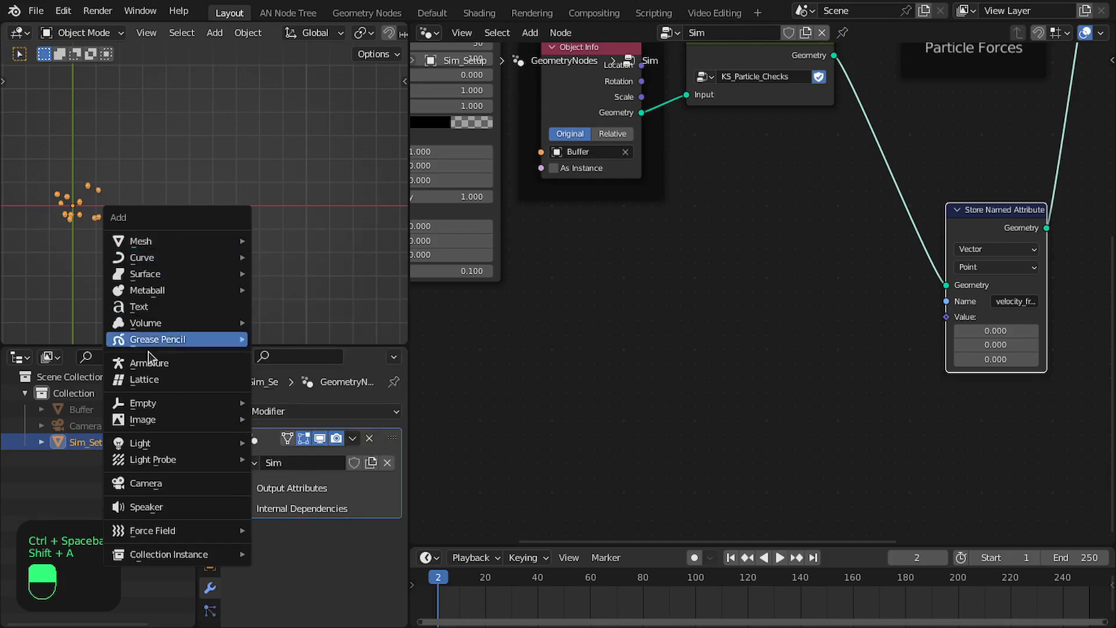
mouse_move(142, 404)
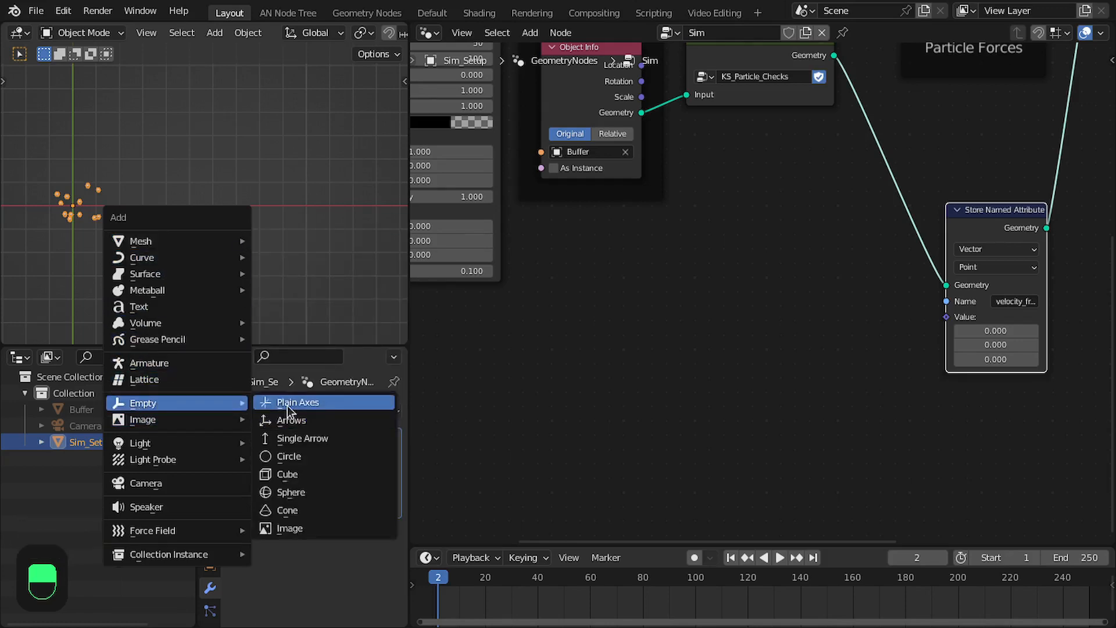
click(287, 403)
key(g)
click(274, 152)
key(g)
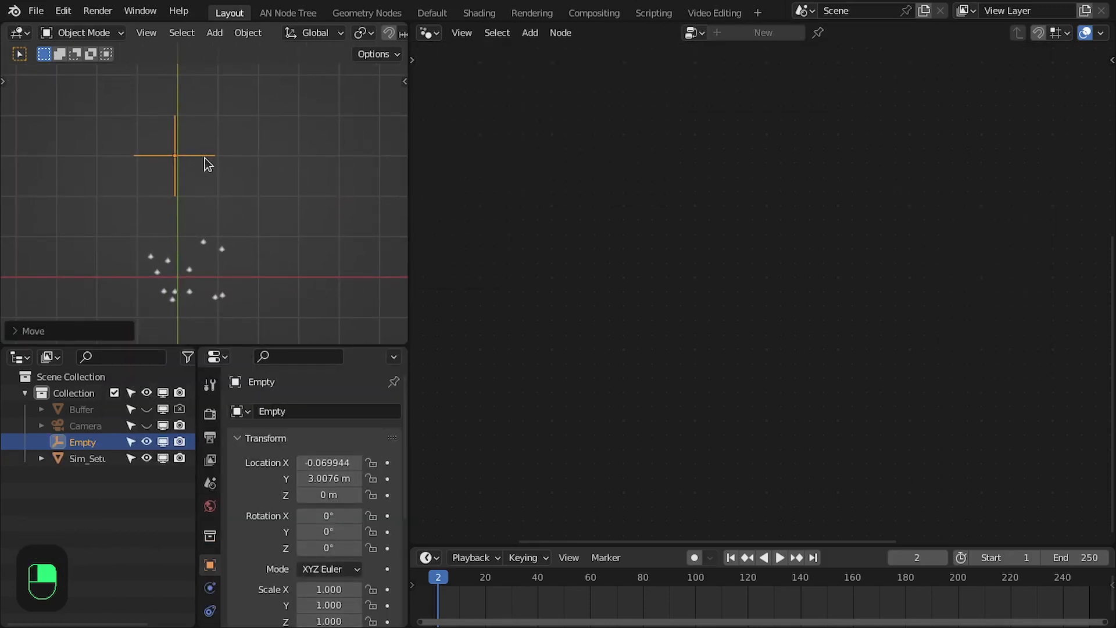
click(214, 139)
click(214, 244)
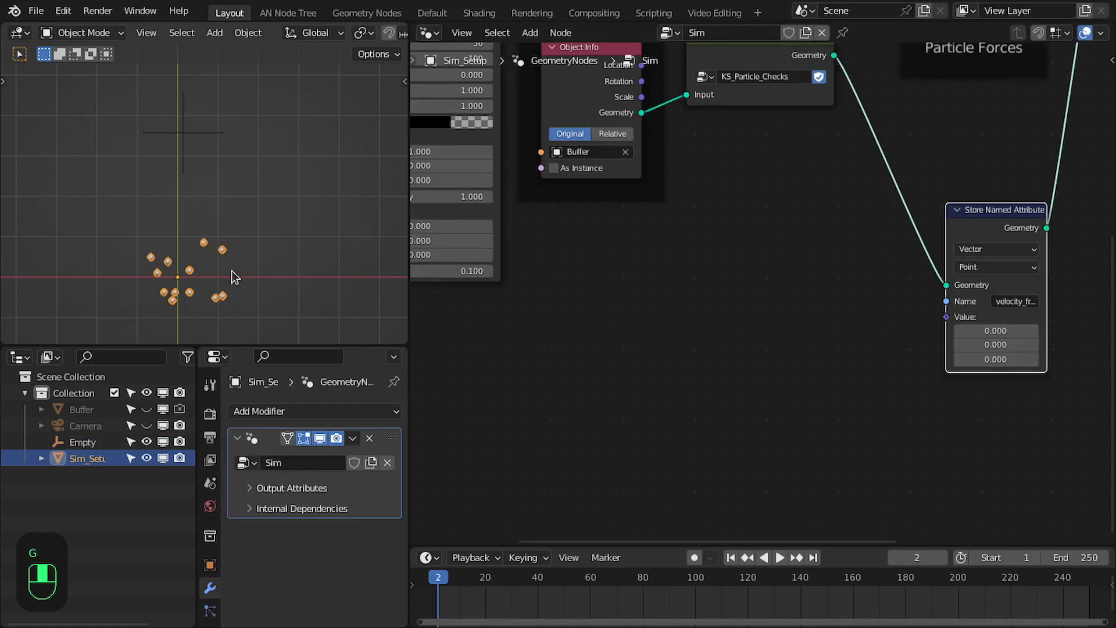
Bring the Empty into the Sim node tree as an Object Info node and set its transform space to Relative
drag(76, 444, 745, 371)
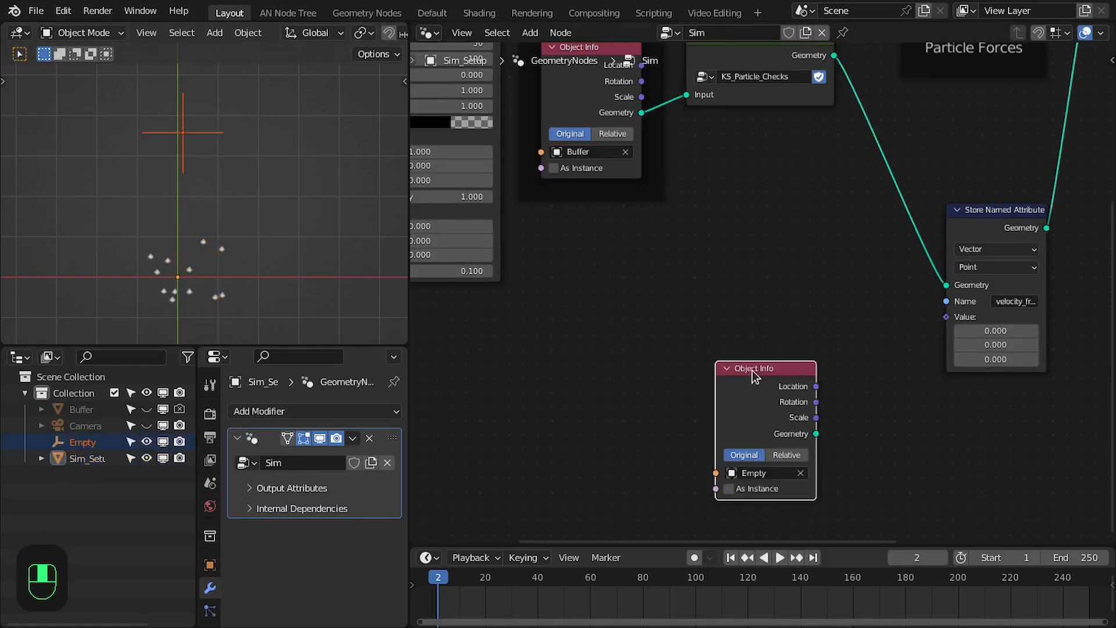
middle_drag(745, 371, 525, 308)
scroll(529, 320, up, 2)
drag(534, 328, 545, 166)
middle_drag(546, 165, 563, 275)
click(601, 352)
drag(841, 253, 1014, 254)
Add a vector Subtract node fed by the Location output of the Empty's Object Info node
drag(635, 272, 721, 275)
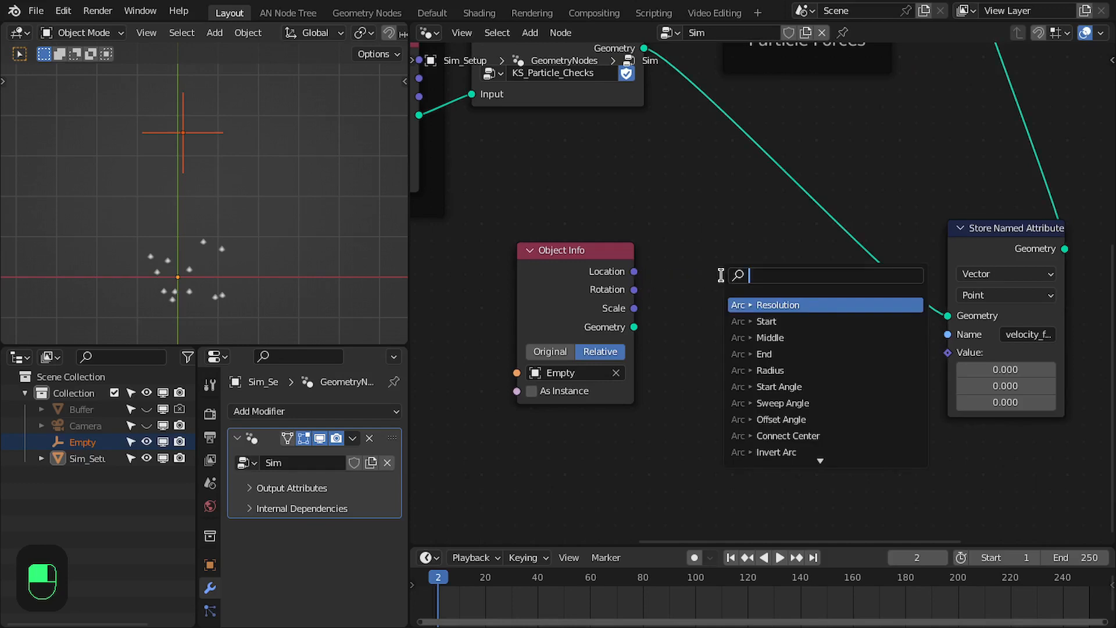
text(subtract)
key(Return)
click(666, 267)
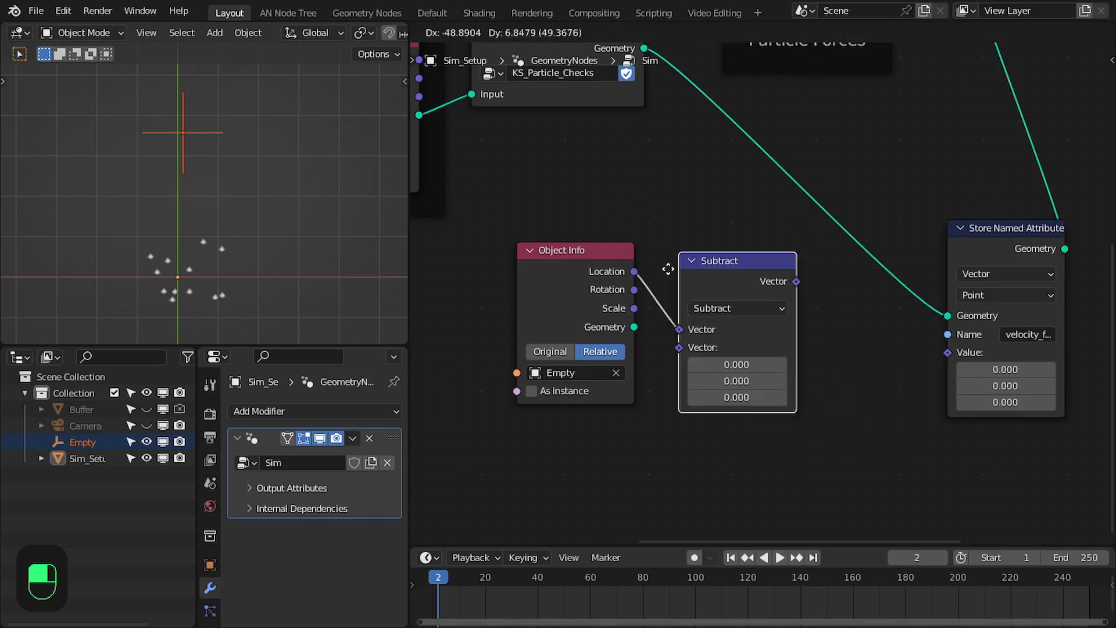
middle_drag(615, 279, 631, 260)
Add a Position node feeding the second input of Subtract and line it up below the Object Info node
drag(680, 336, 645, 431)
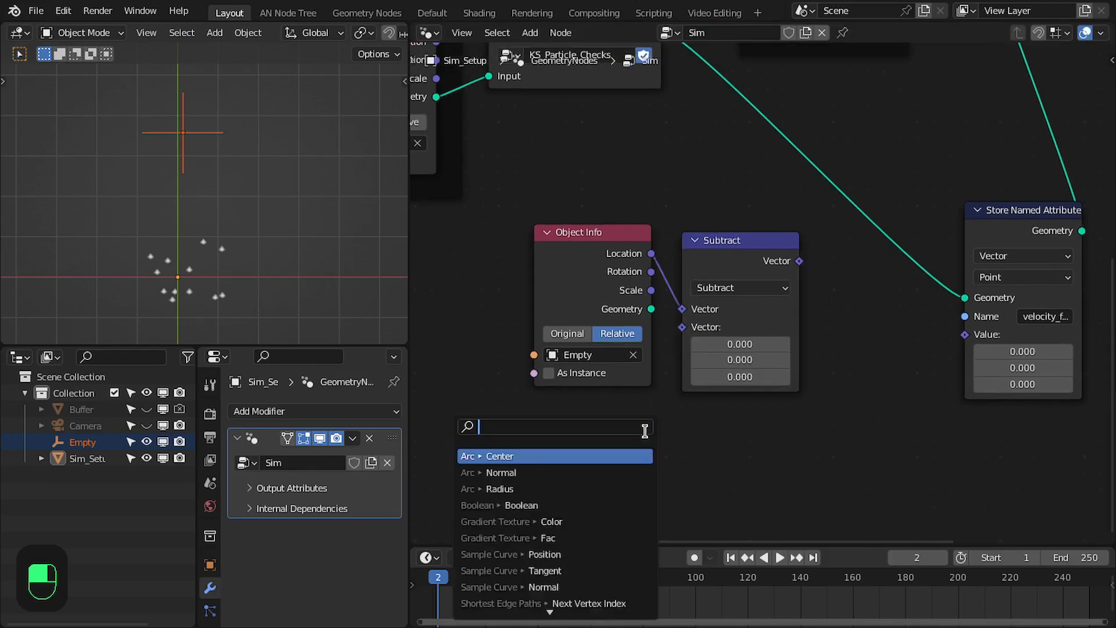
text(pos)
key(Return)
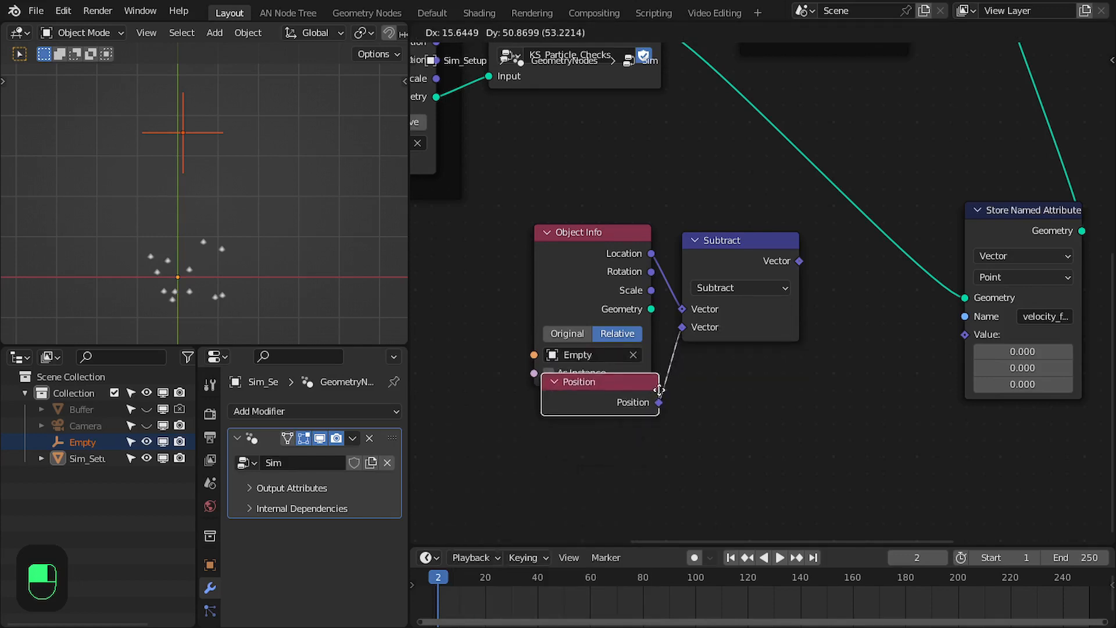
click(649, 410)
middle_drag(720, 284, 610, 287)
drag(646, 295, 633, 287)
drag(515, 416, 516, 416)
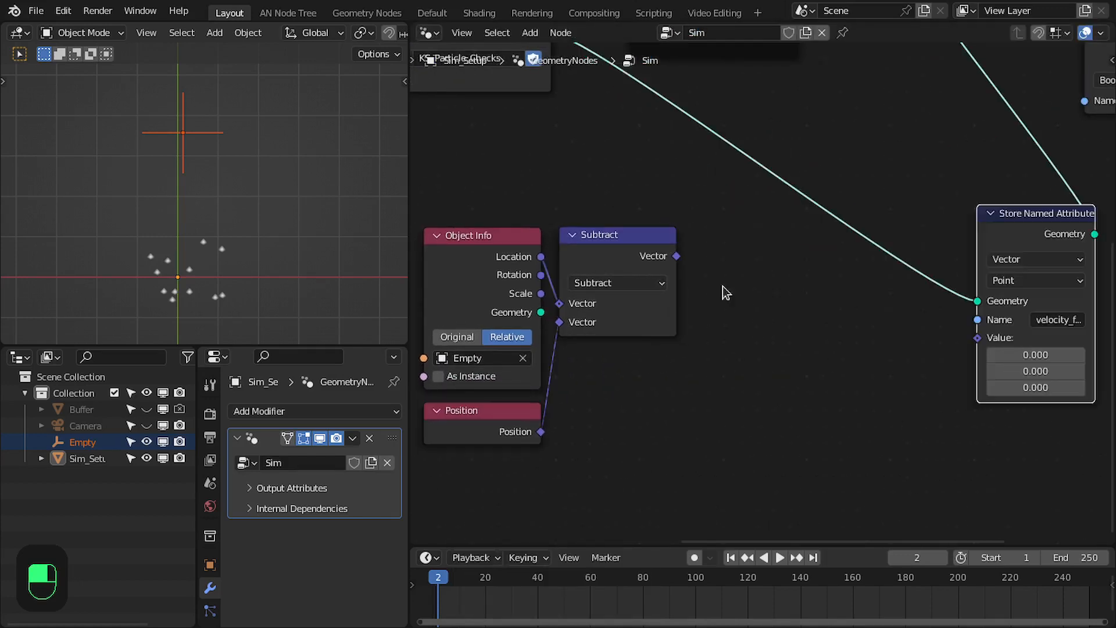
Add a vector Length node fed by the Subtract result and place it below the Subtract node
drag(677, 255, 757, 293)
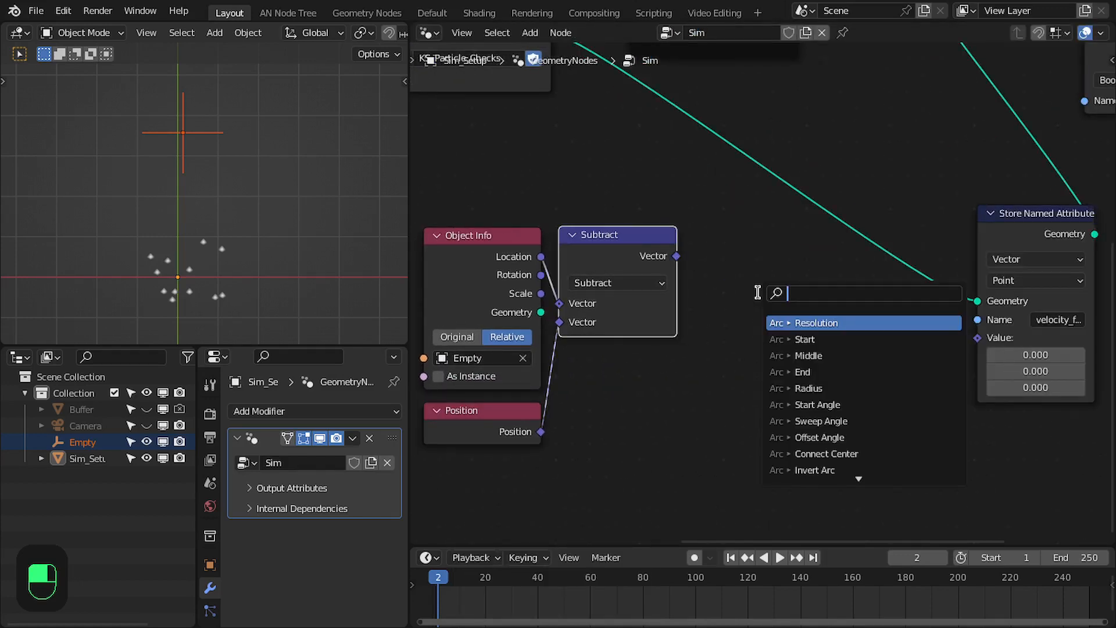
text(leng)
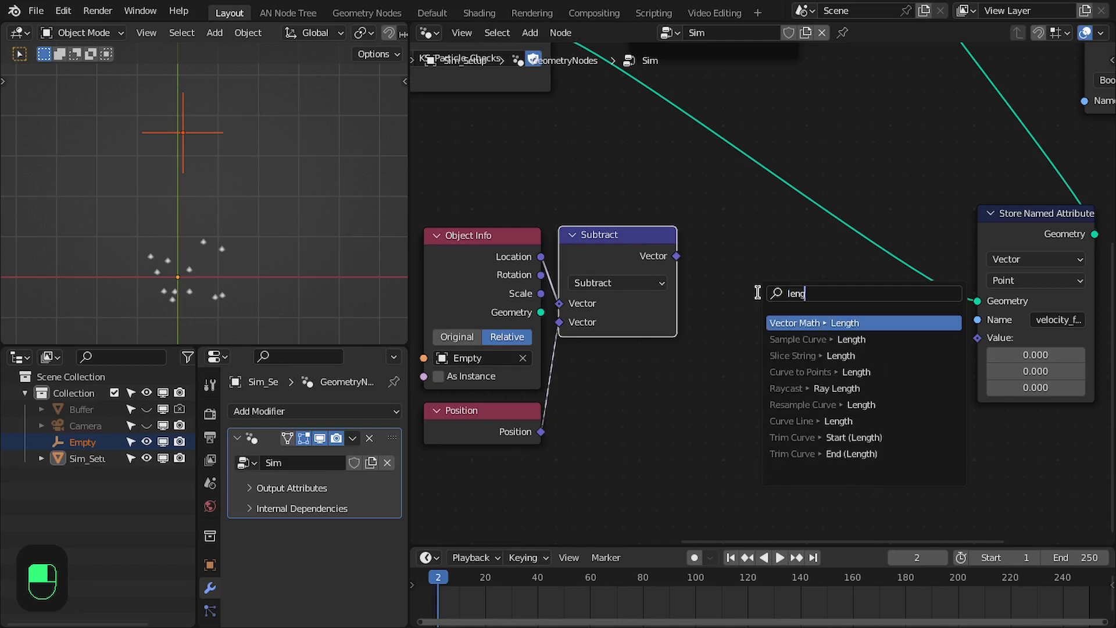
key(Return)
click(565, 371)
middle_drag(565, 371, 560, 318)
Add a Multiply math node that squares the Length value, place it below the Length node and collapse it
drag(680, 331, 808, 382)
text(mult)
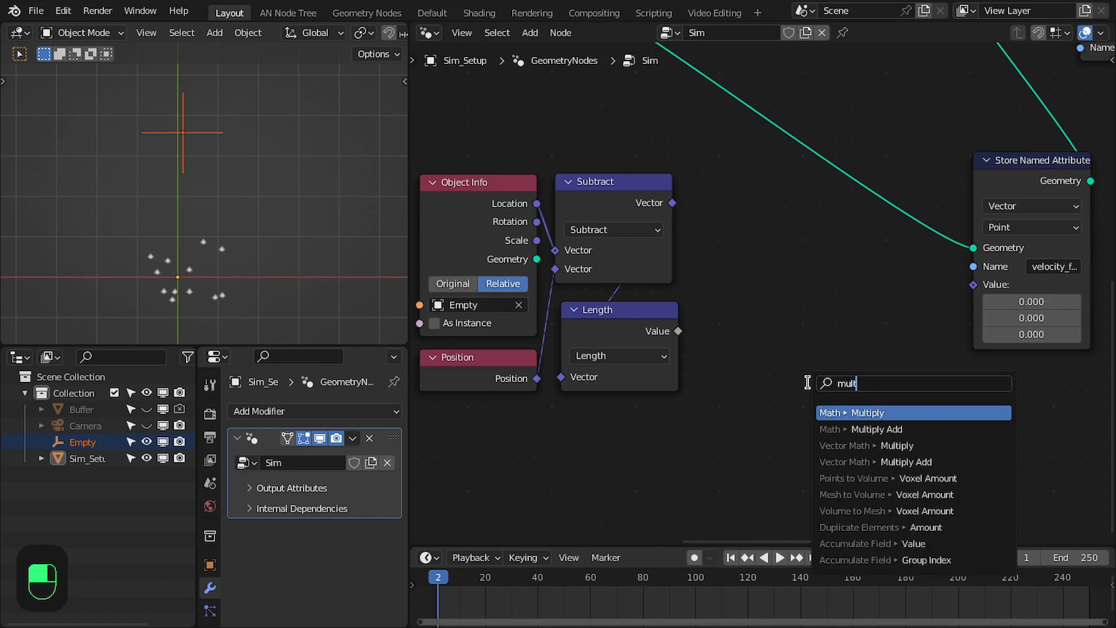
key(Return)
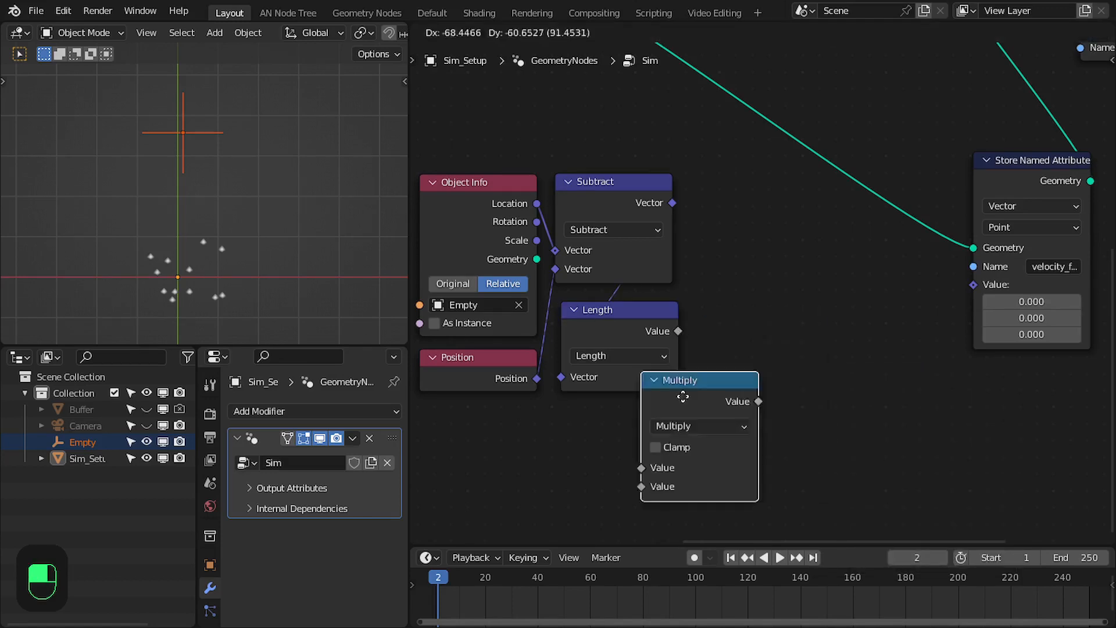
click(601, 426)
click(563, 408)
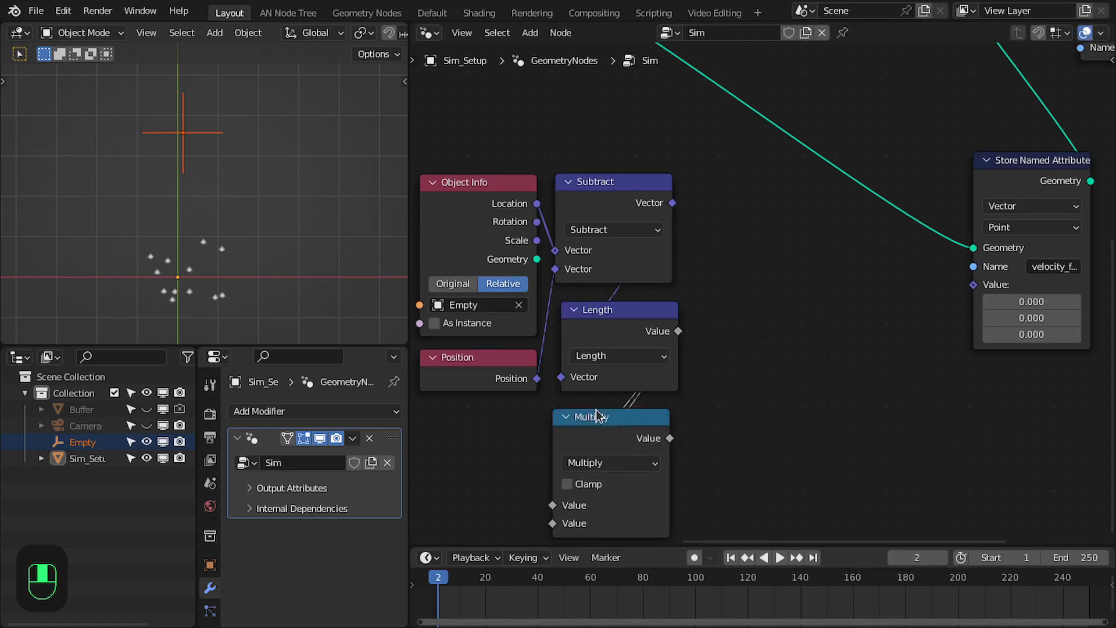
click(566, 417)
Compare the new distance nodes with the overall node tree and maximize the node editor
scroll(773, 279, down, 3)
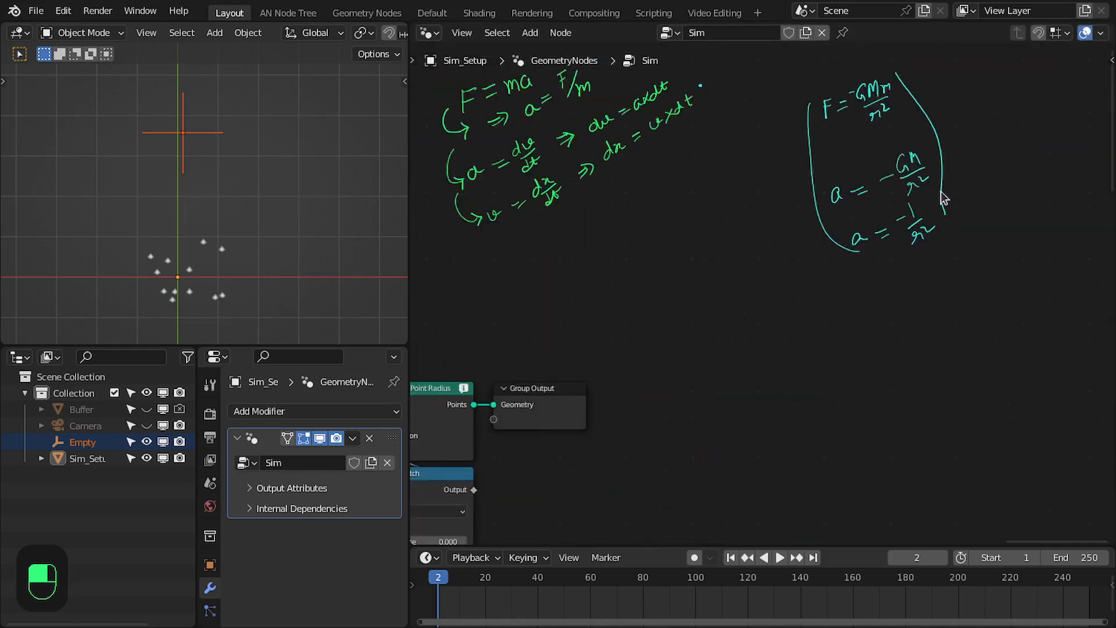
scroll(930, 209, down, 3)
middle_drag(695, 413, 959, 145)
middle_drag(656, 390, 847, 262)
scroll(693, 332, up, 3)
middle_drag(693, 331, 714, 238)
key(ctrl+space)
Check the handwritten equation a = −1/r² again and return to the collapsed Multiply node
drag(468, 497, 576, 489)
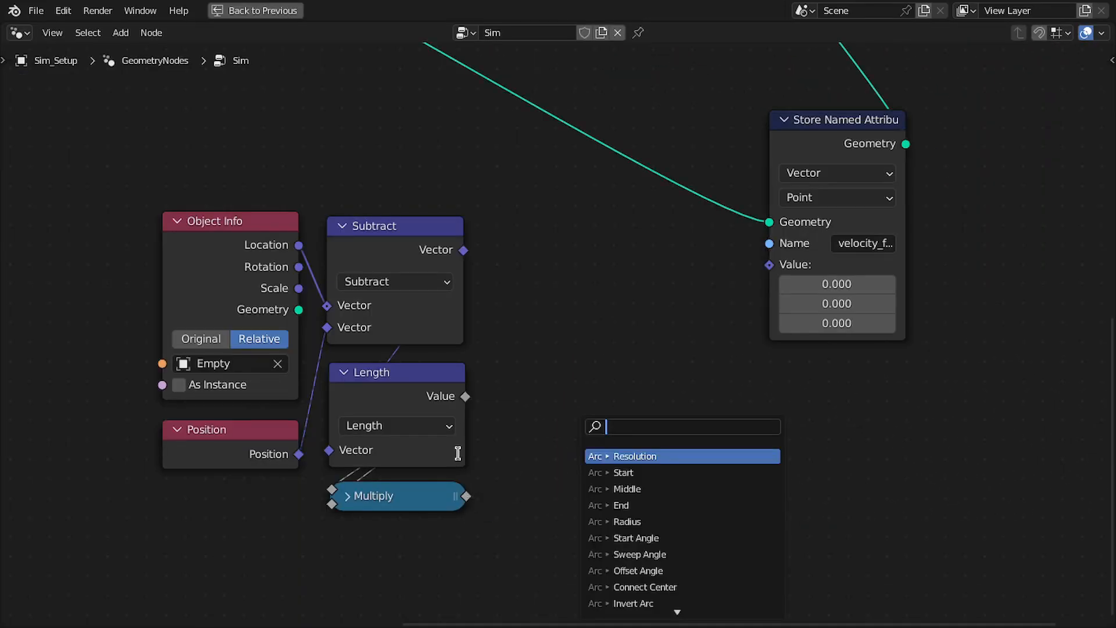
key(Escape)
scroll(552, 320, down, 2)
middle_drag(741, 199, 531, 80)
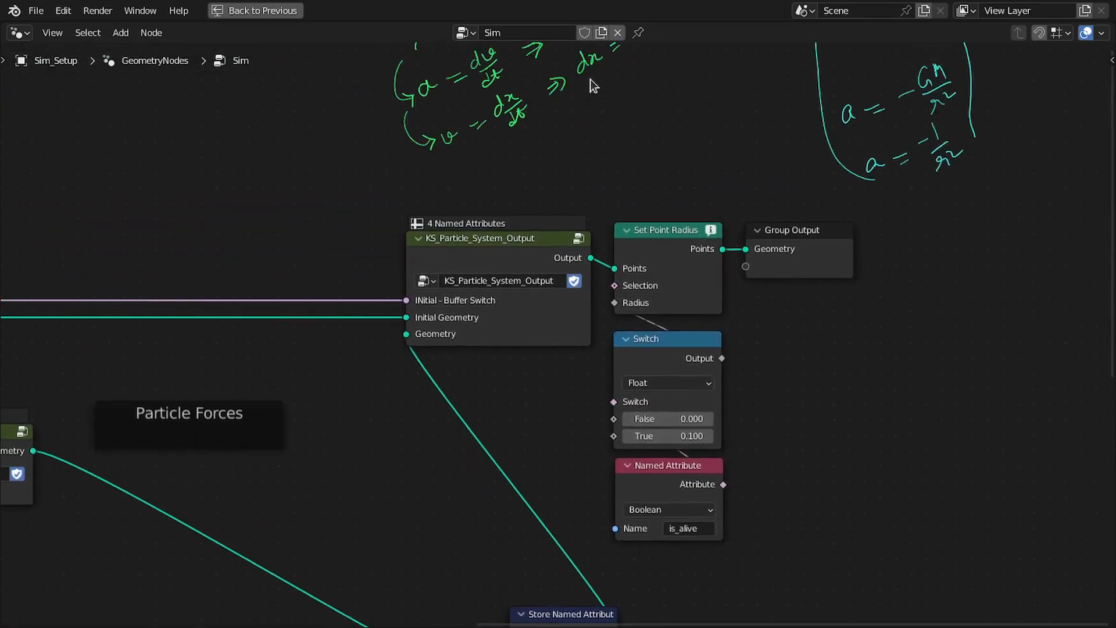
middle_drag(610, 382, 810, 517)
scroll(554, 545, up, 3)
middle_drag(457, 500, 543, 446)
scroll(526, 405, up, 1)
middle_drag(526, 405, 526, 391)
middle_drag(445, 528, 514, 396)
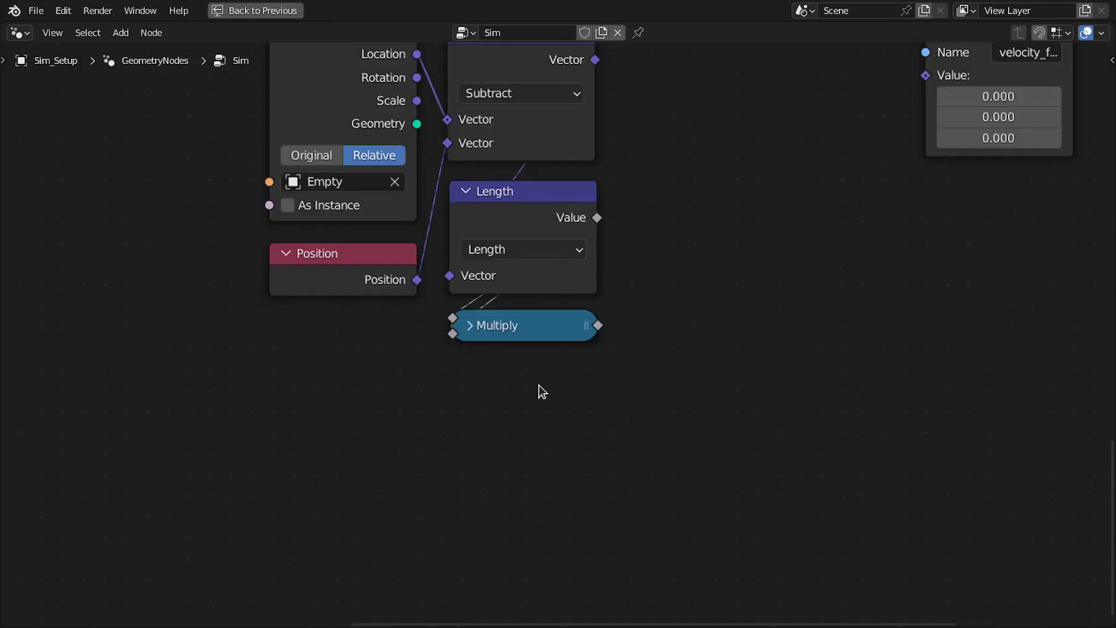
Add a Divide math node computing 1 divided by the squared length, and place it below the collapsed Multiply node
middle_drag(592, 341, 504, 467)
drag(510, 452, 569, 457)
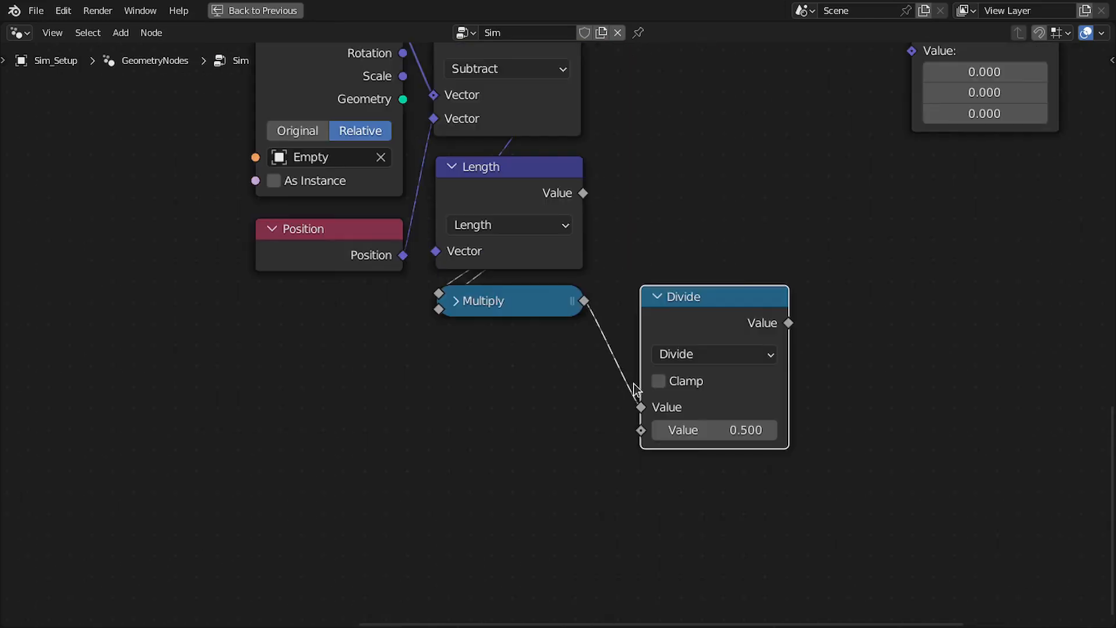
drag(642, 406, 660, 430)
click(687, 406)
text(1)
key(Return)
drag(705, 312, 505, 379)
Compare the Divide node with the handwritten equation a = −1/r² and check the particles at the first frame in the full layout
mouse_move(505, 378)
middle_down()
mouse_move(777, 294)
mouse_move(711, 481)
mouse_move(836, 308)
middle_up()
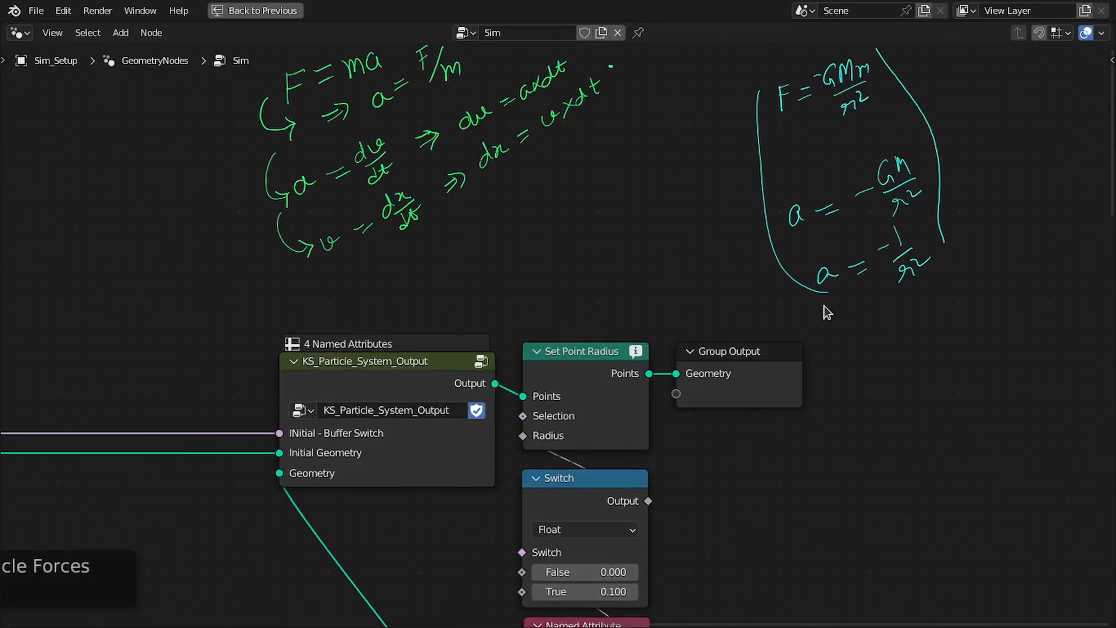
middle_drag(518, 501, 752, 232)
middle_drag(753, 232, 786, 198)
drag(594, 421, 588, 424)
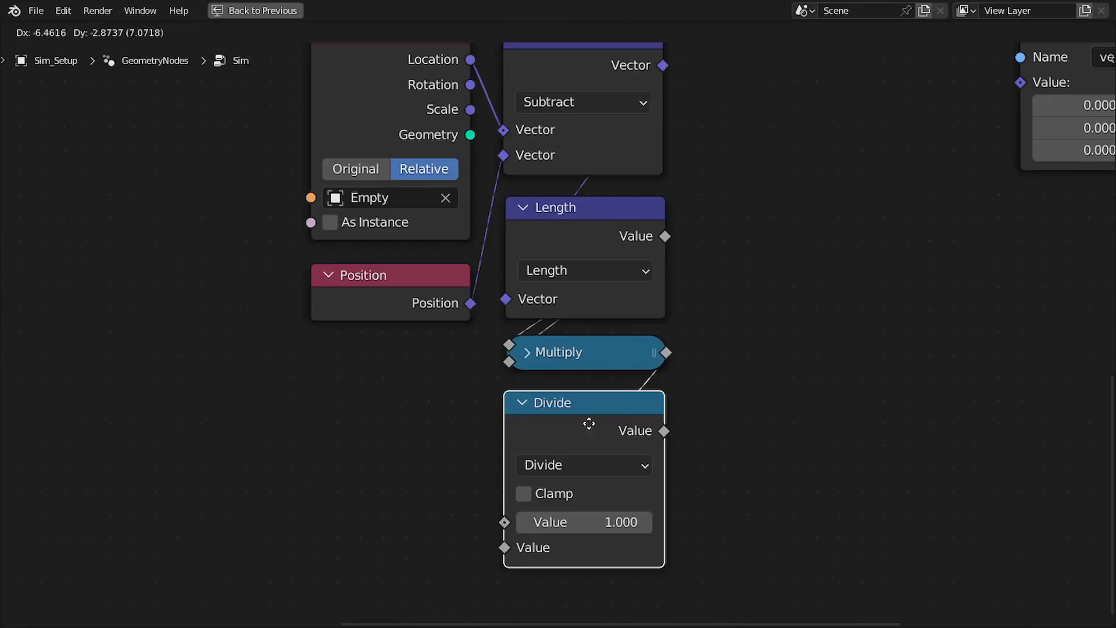
middle_drag(589, 425, 532, 474)
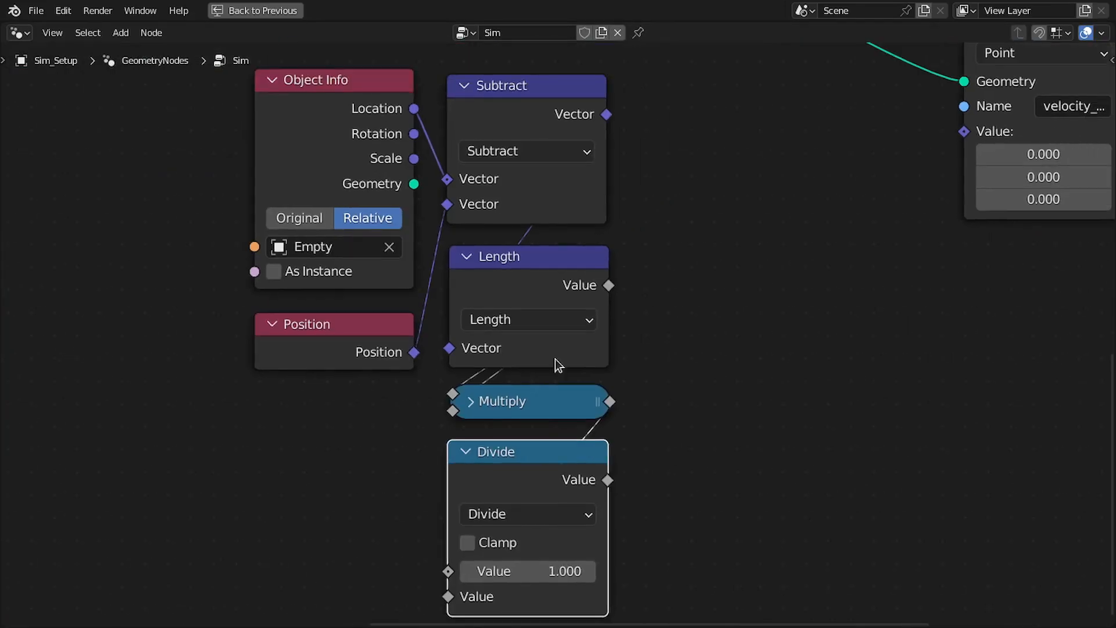
middle_drag(612, 481, 581, 428)
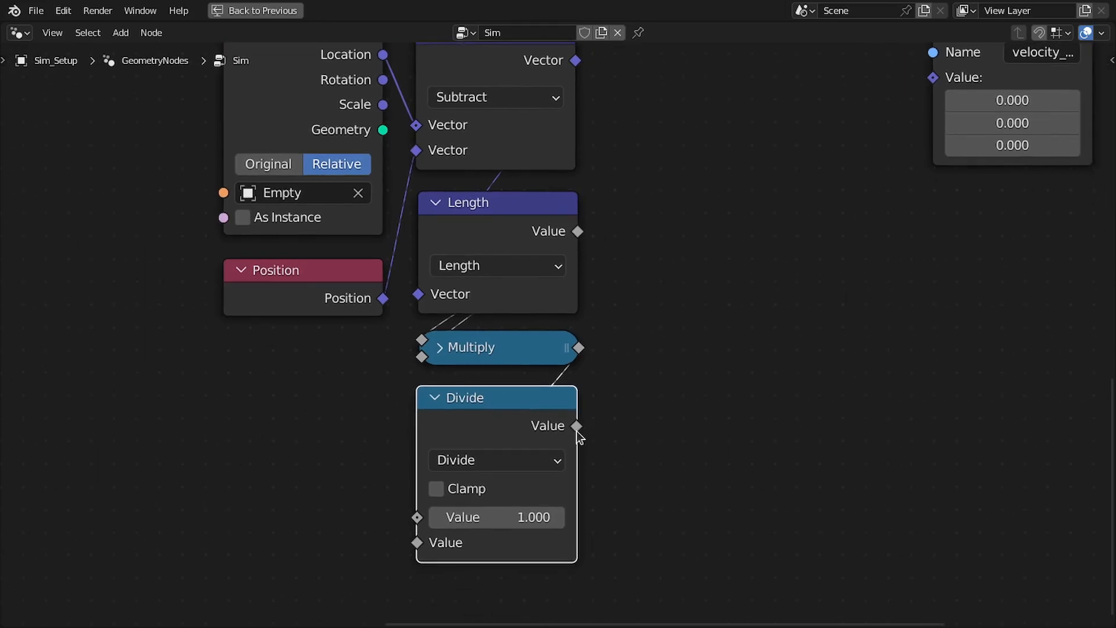
key(ctrl+space)
key(shift+Left)
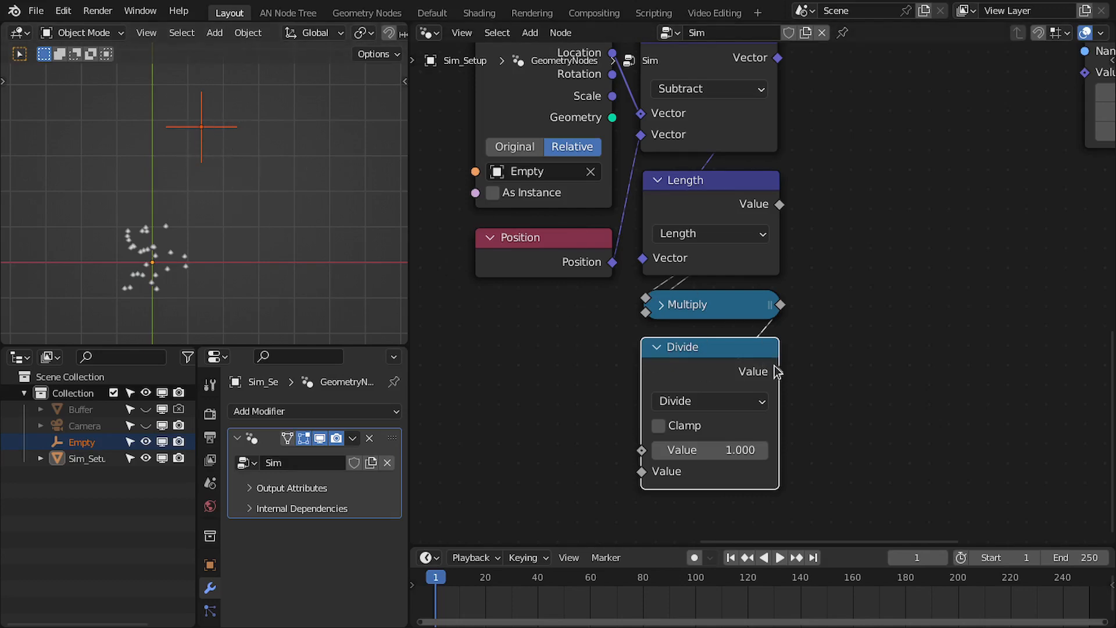
key(ctrl+space)
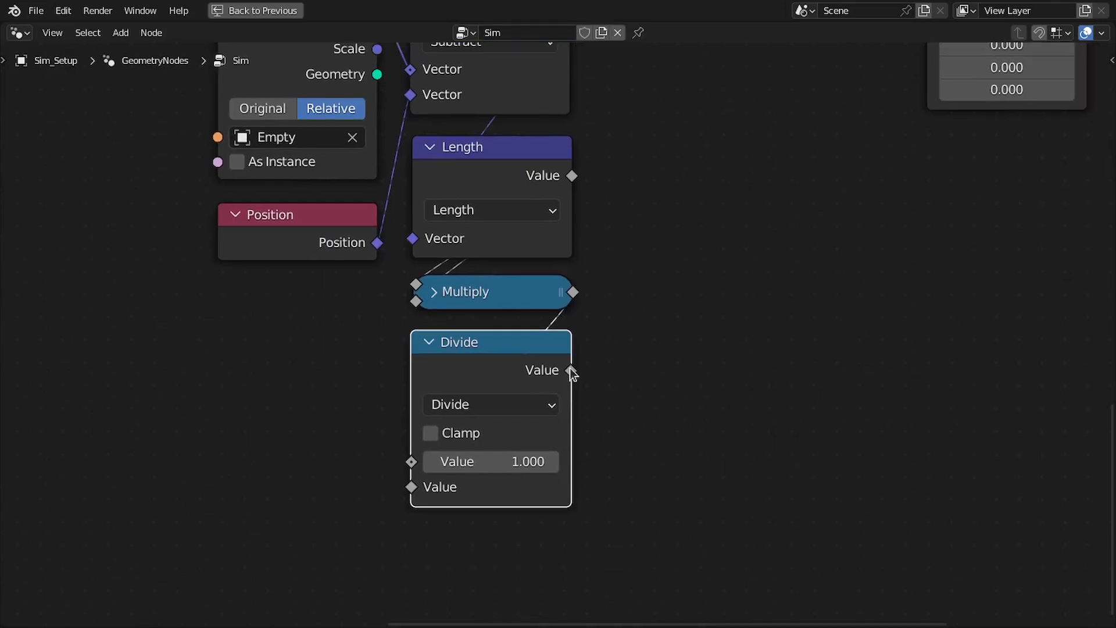
Add a Min Max Clamp node fed by the Divide result and place it beside the Divide node
drag(571, 370, 701, 377)
text(cla)
key(Return)
click(607, 365)
middle_drag(655, 369, 616, 463)
middle_drag(660, 532, 651, 526)
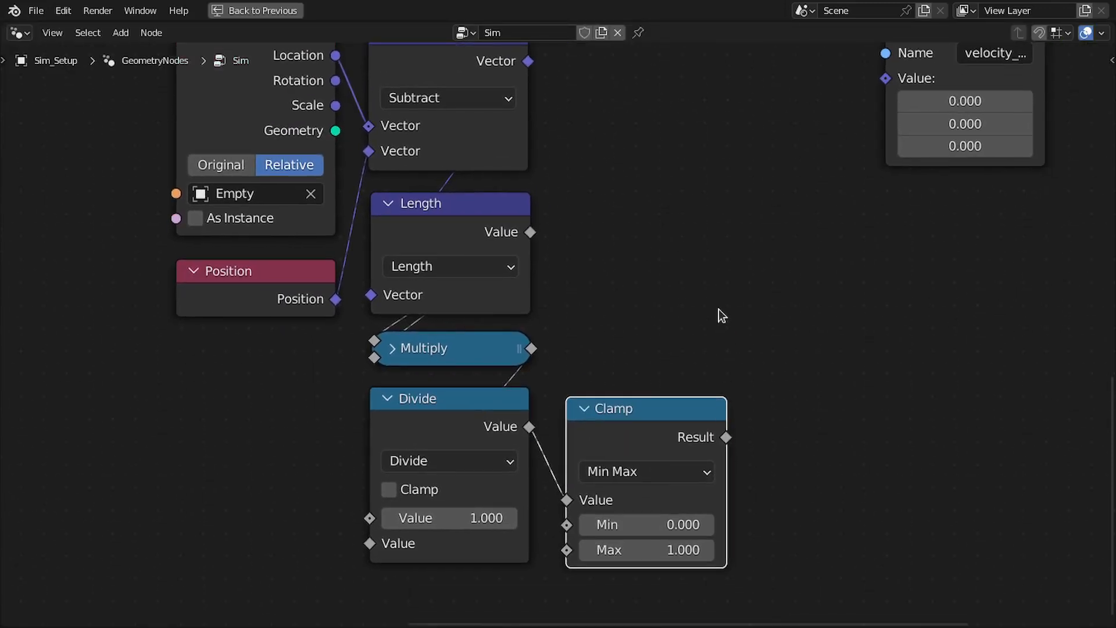
Add a vector Normalize node fed by the Subtract result and place it beside the Subtract node
middle_drag(718, 316, 705, 423)
drag(513, 169, 605, 169)
text(nomr)
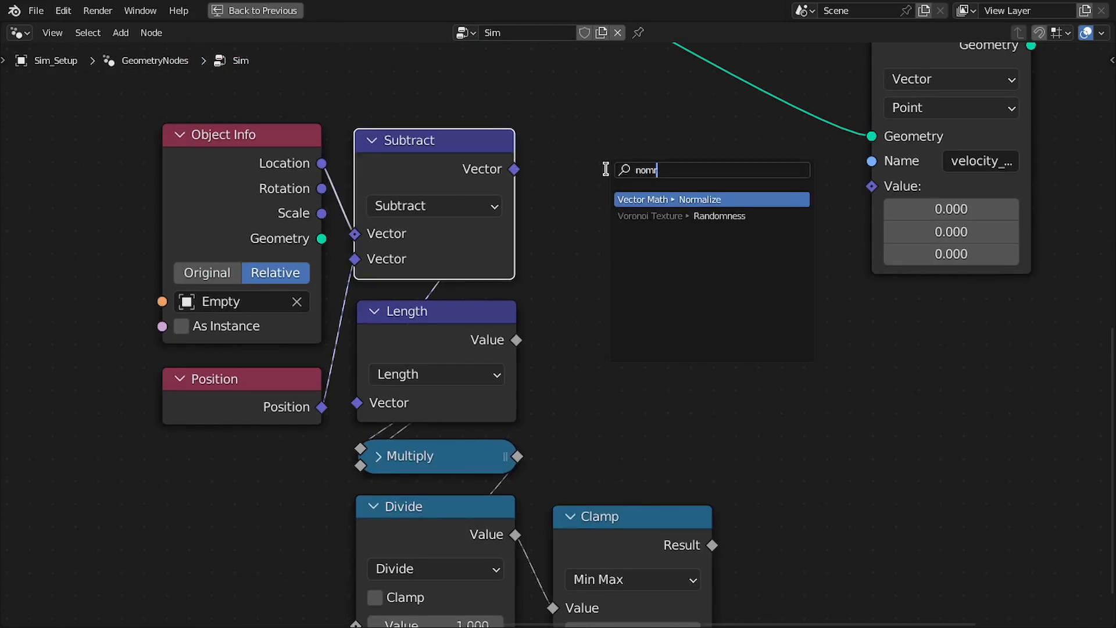
key(Return)
click(541, 168)
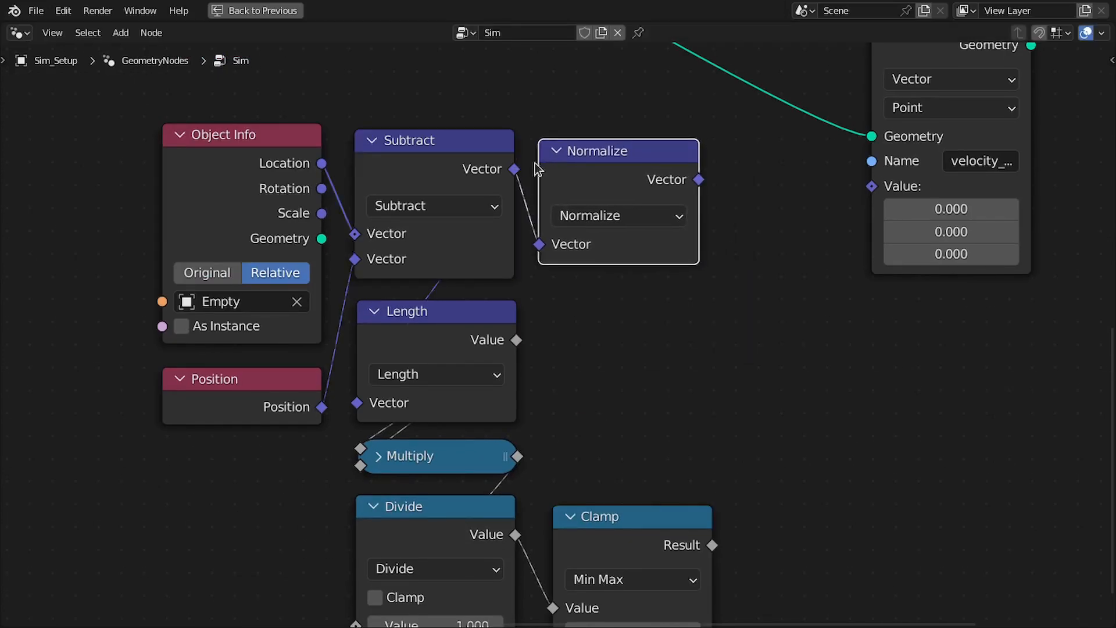
drag(592, 158, 594, 156)
middle_drag(639, 159, 594, 142)
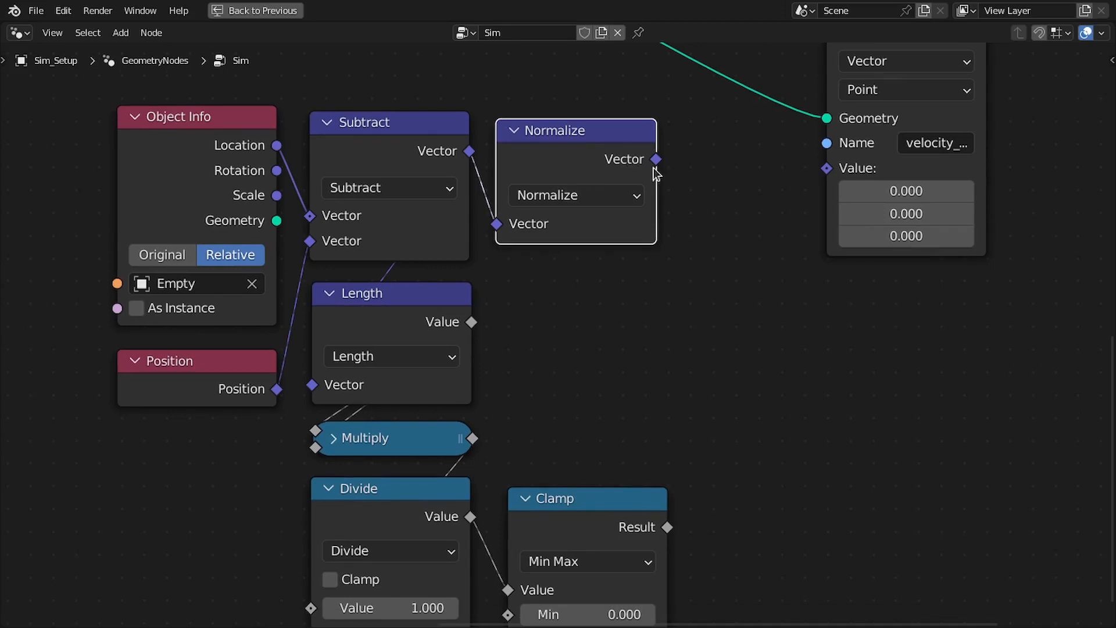
Add a vector Multiply node that multiplies the normalized direction by the Clamp result
drag(656, 160, 686, 266)
text(mul)
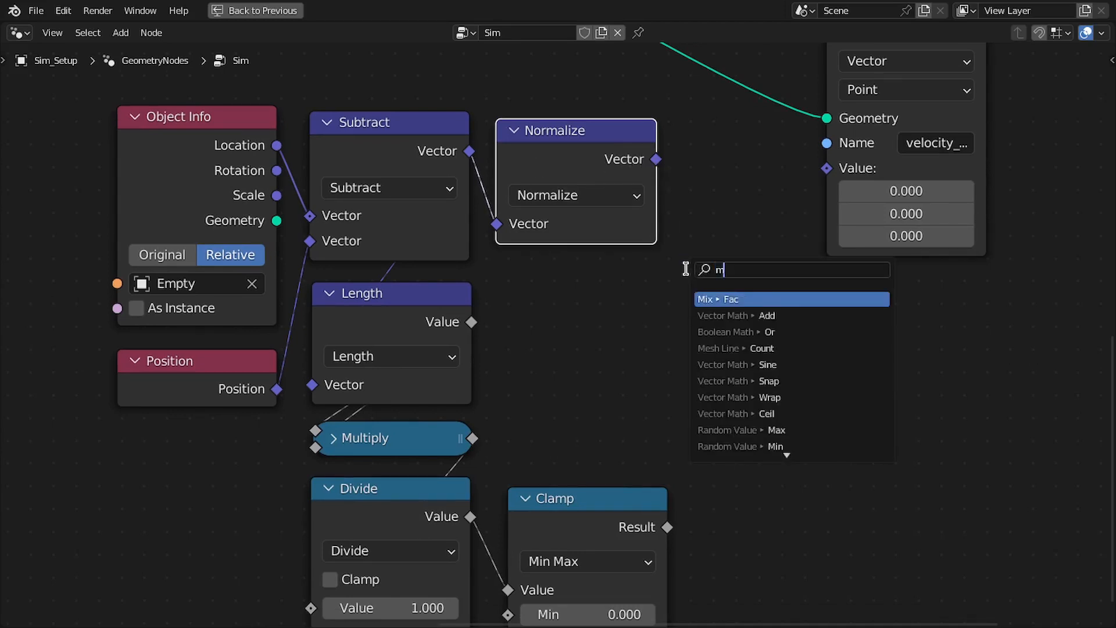
key(Return)
click(687, 146)
middle_drag(690, 497, 714, 458)
drag(691, 485, 712, 222)
Arrange the force nodes and combine them with the Store Named Attribute node into a new node group
scroll(712, 218, down, 2)
middle_drag(712, 216, 730, 222)
drag(738, 142, 742, 135)
scroll(335, 175, down, 2)
drag(197, 168, 715, 517)
drag(723, 185, 631, 156)
middle_drag(630, 152, 642, 217)
click(668, 233)
scroll(618, 248, down, 3)
scroll(577, 267, up, 3)
drag(192, 130, 905, 590)
key(ctrl+g)
Move the new group's Group Input node close to the force nodes, above Object Info and Subtract
middle_drag(715, 384, 734, 321)
drag(165, 301, 491, 143)
scroll(490, 142, down, 1)
middle_drag(588, 198, 508, 209)
drag(879, 439, 808, 343)
drag(817, 459, 962, 219)
drag(824, 212, 929, 183)
scroll(785, 232, up, 4)
Duplicate the vector Multiply node, chain it after the original and expose its second vector as a group input
click(648, 241)
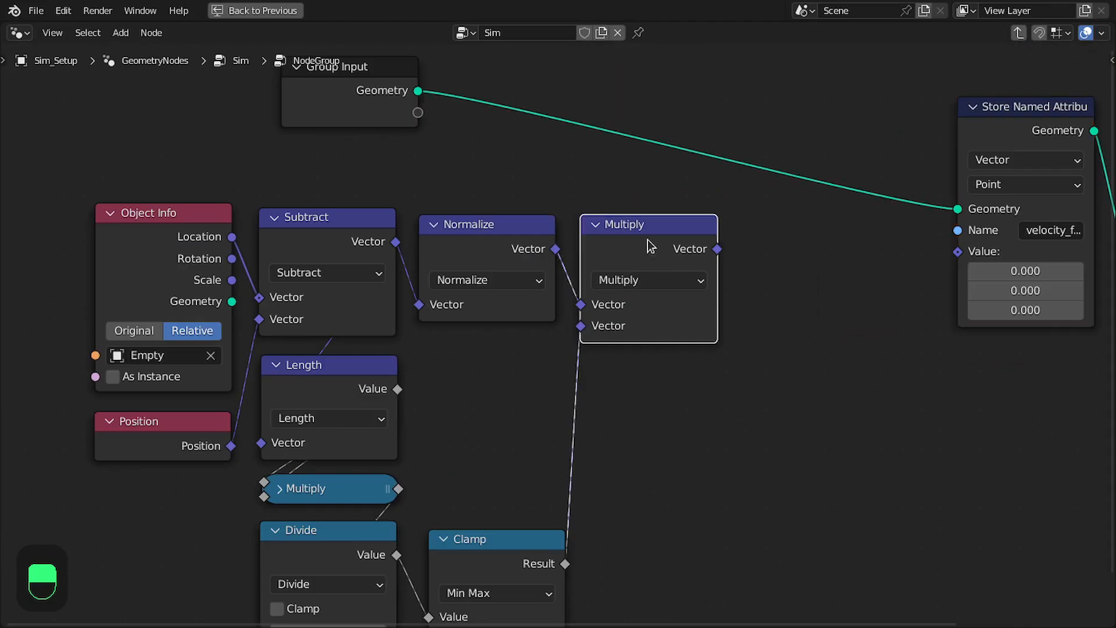
key(shift+d)
click(822, 239)
drag(717, 249, 758, 301)
middle_drag(735, 263, 773, 277)
middle_drag(455, 125, 476, 94)
drag(478, 96, 812, 308)
Move the Group Input node to the left of Object Info and expose the Object Info node's object as a group input
middle_drag(419, 97, 471, 110)
drag(471, 111, 81, 186)
drag(139, 207, 199, 357)
drag(92, 184, 123, 190)
scroll(246, 185, down, 1)
middle_drag(246, 184, 302, 260)
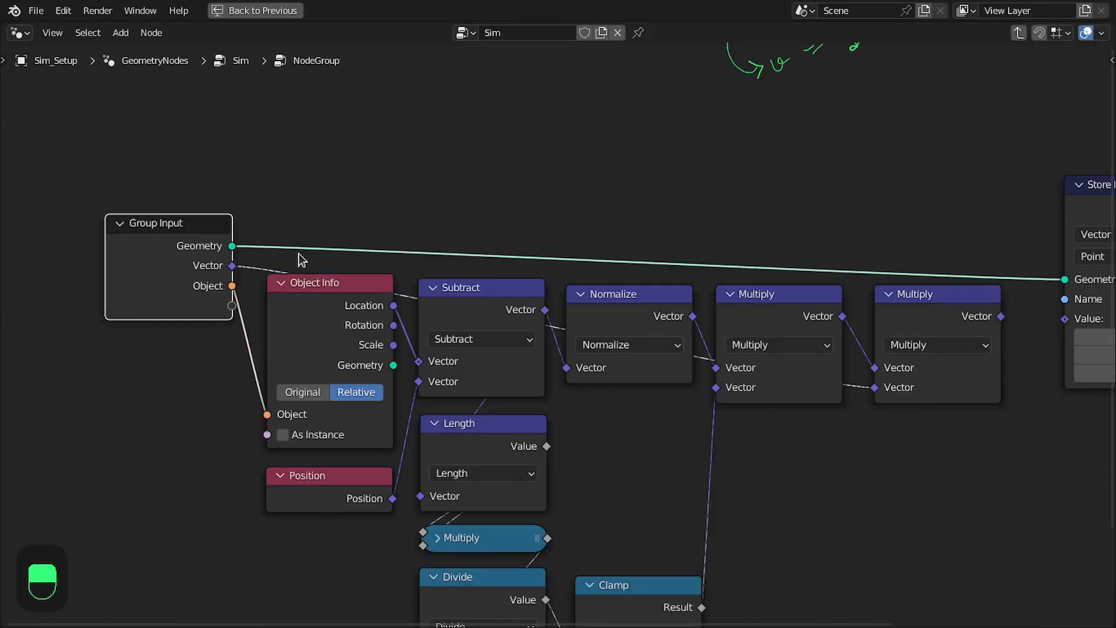
Rename the group's Vector input to Strength
key(n)
click(1106, 174)
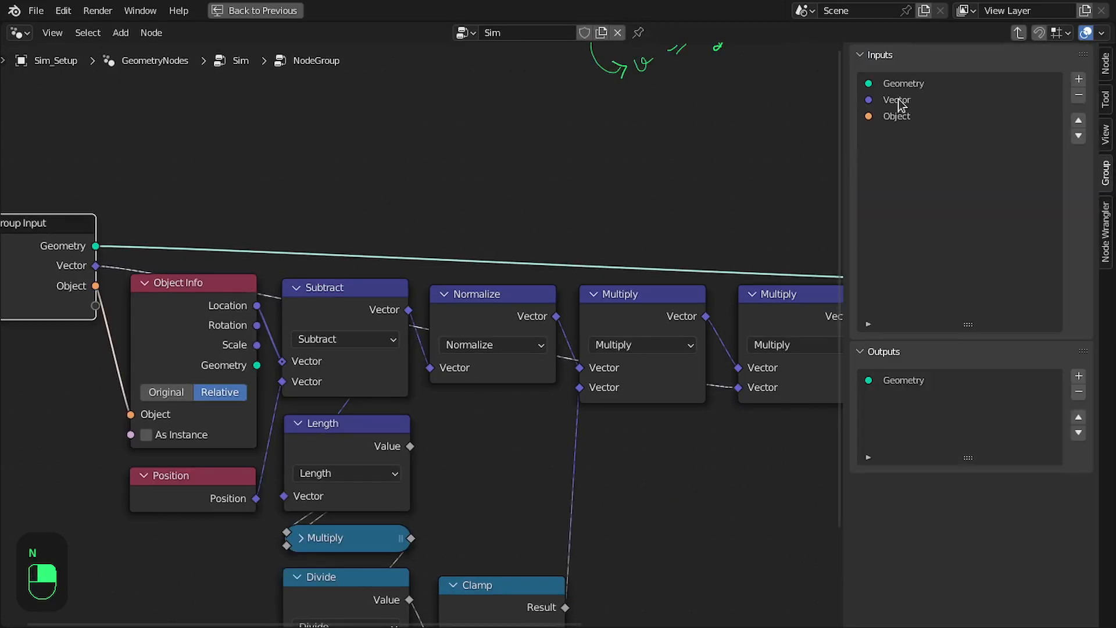
double_click(898, 100)
text(Str)
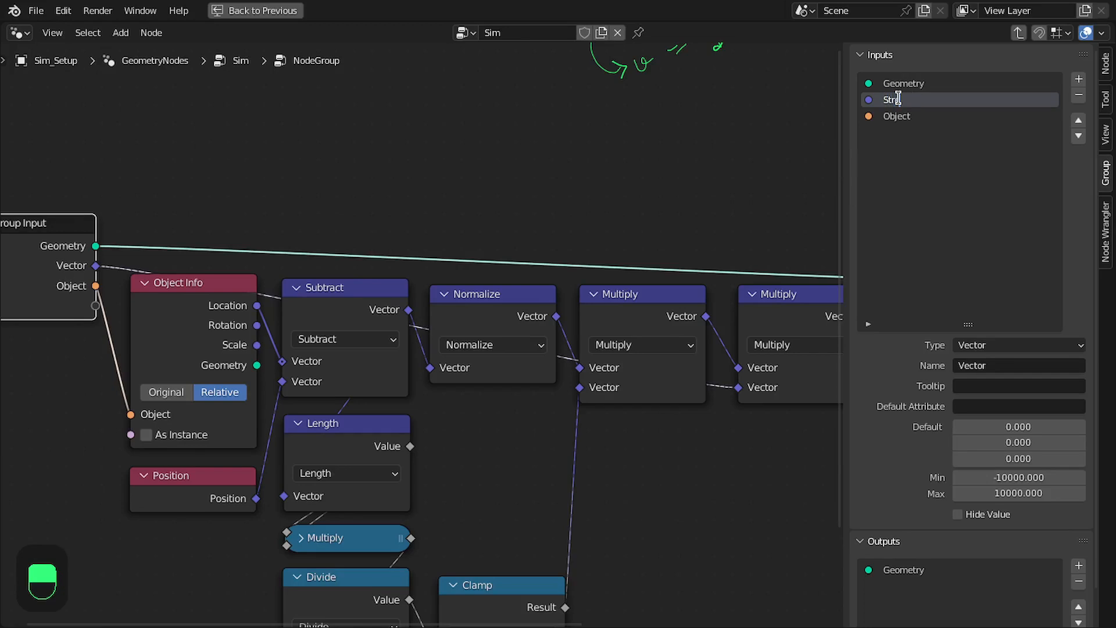
text(ength)
key(Return)
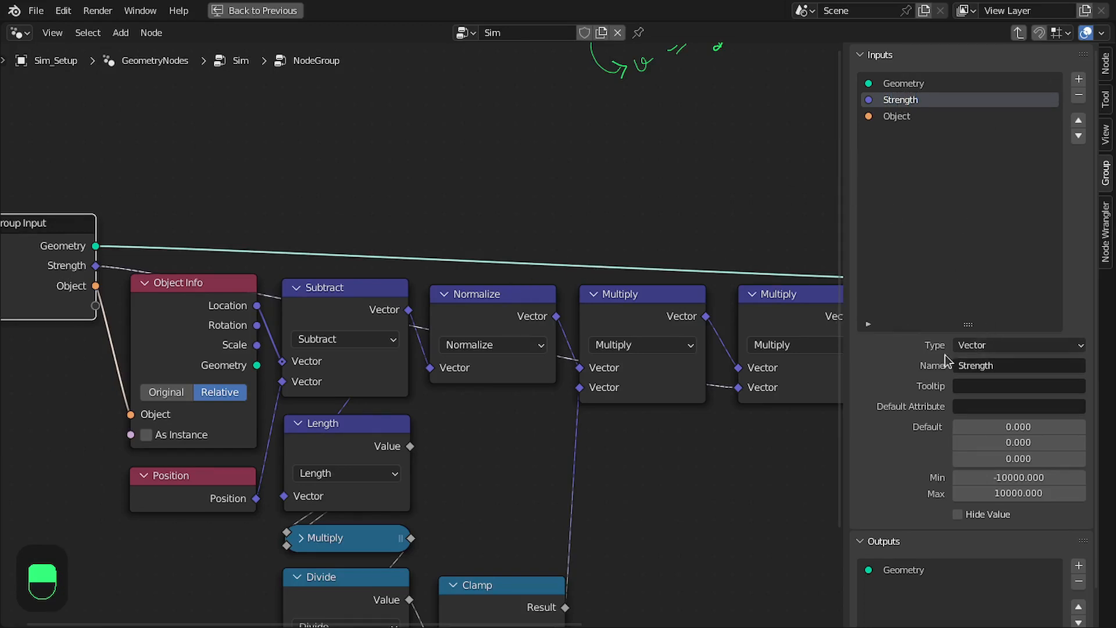
Change the type of the group's Strength input to Float
click(981, 347)
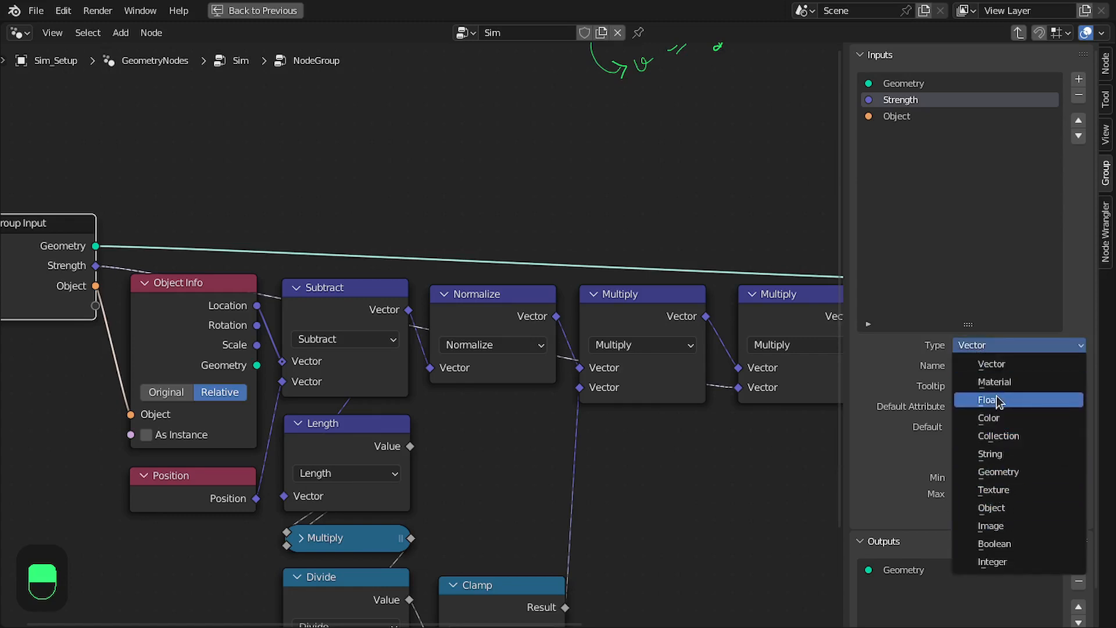
click(992, 401)
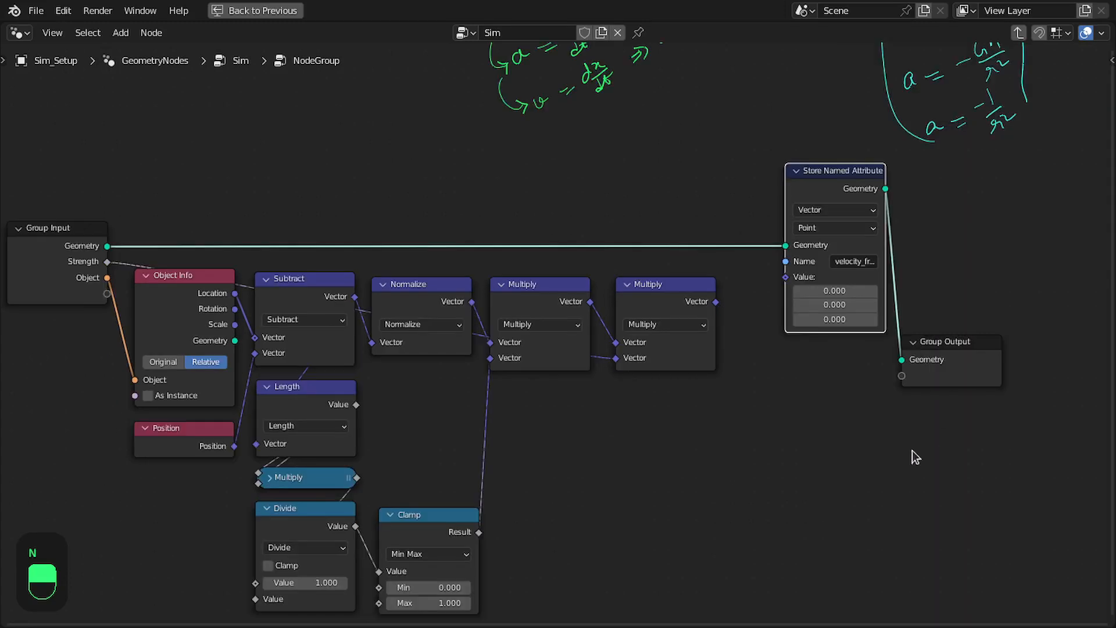
drag(840, 454, 993, 189)
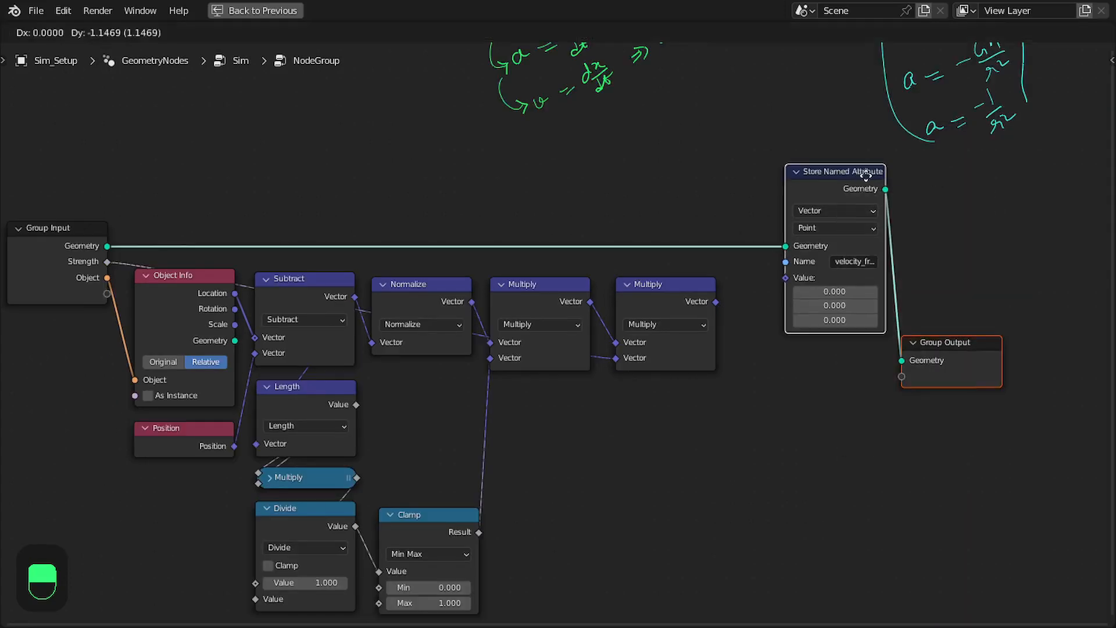
Move the Store Named Attribute node farther to the right of the force nodes
drag(856, 169, 987, 173)
scroll(887, 269, down, 2)
scroll(887, 271, down, 1)
Enclose all the force calculation nodes from Object Info to the last Multiply in a frame labelled "Force Formula"
drag(207, 285, 184, 274)
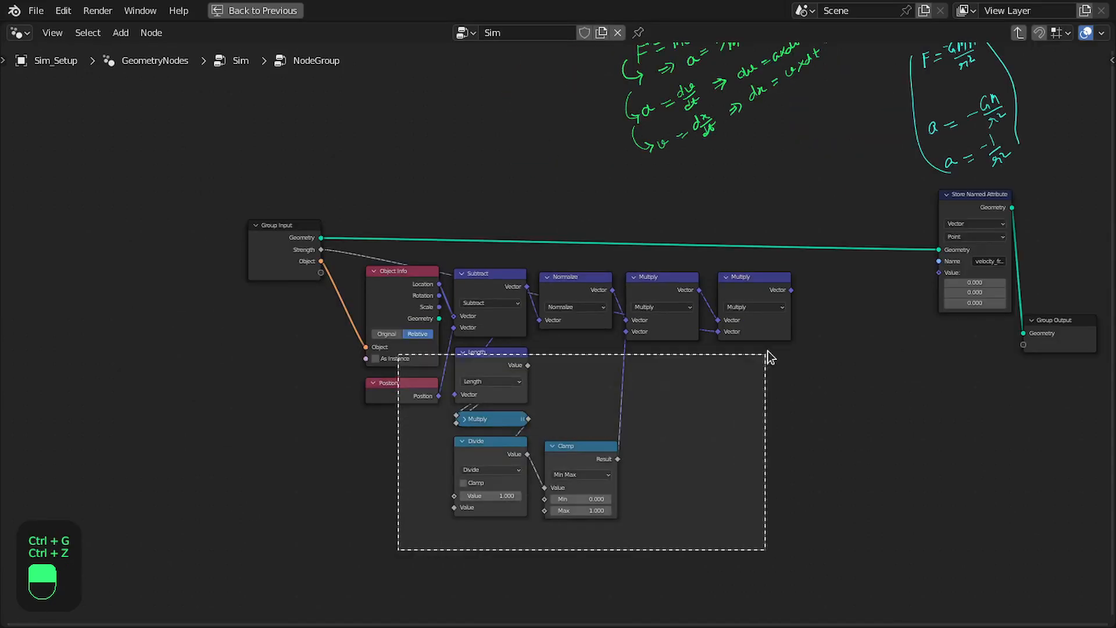
drag(768, 356, 783, 287)
scroll(750, 297, up, 2)
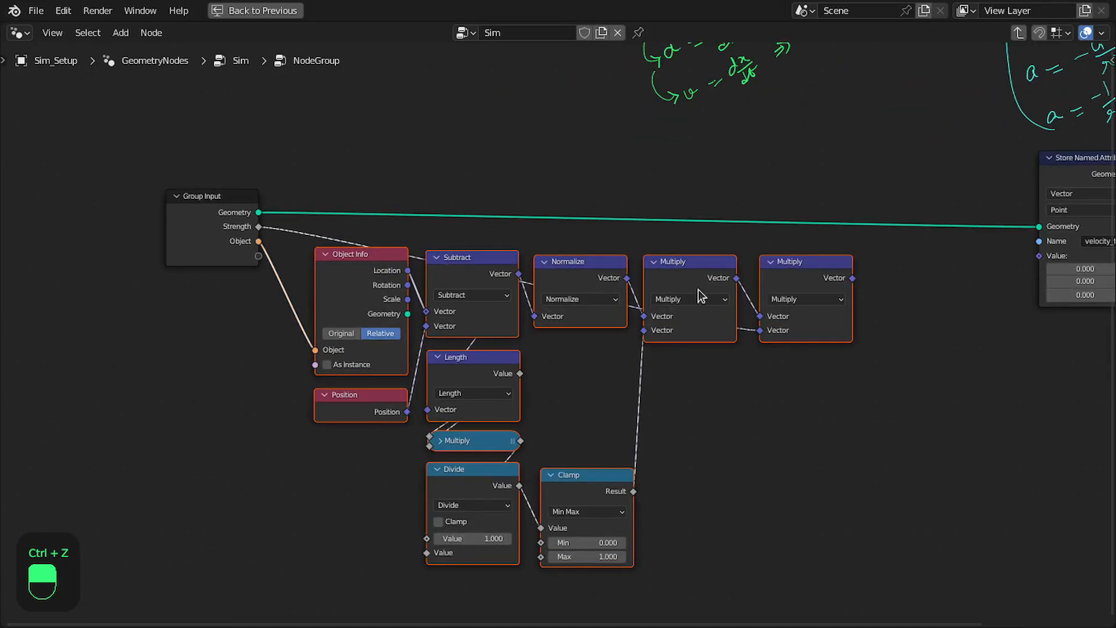
key(ctrl+j)
key(F2)
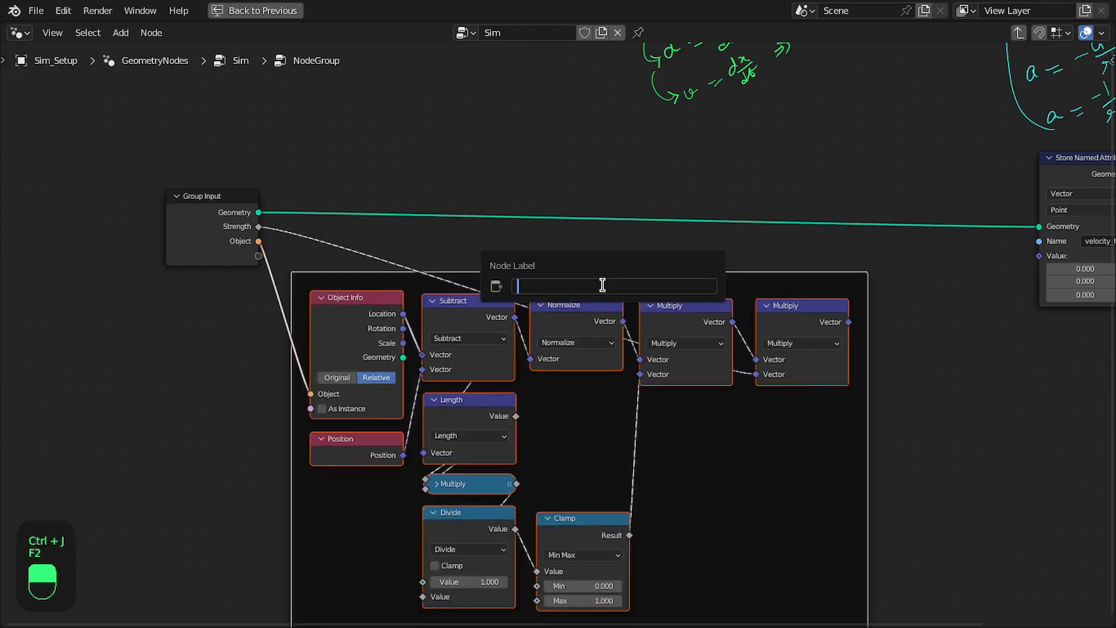
text(Force Formula)
key(Return)
key(Home)
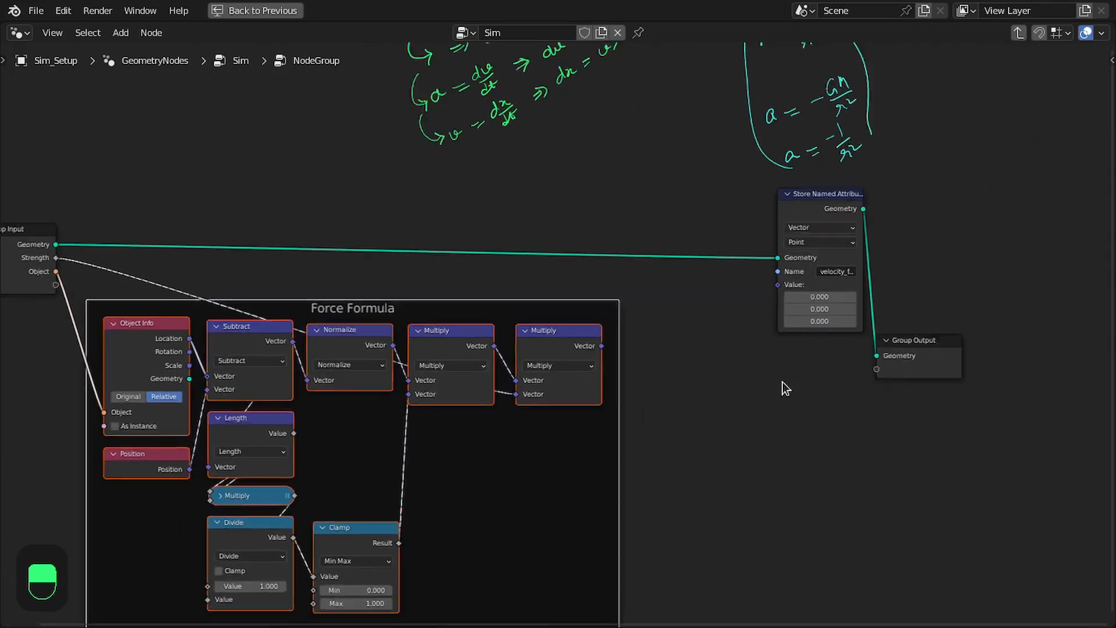
Move the Store Named Attribute and Group Output nodes together farther right of the Force Formula frame
scroll(765, 379, up, 2)
drag(775, 404, 916, 192)
drag(786, 168, 879, 158)
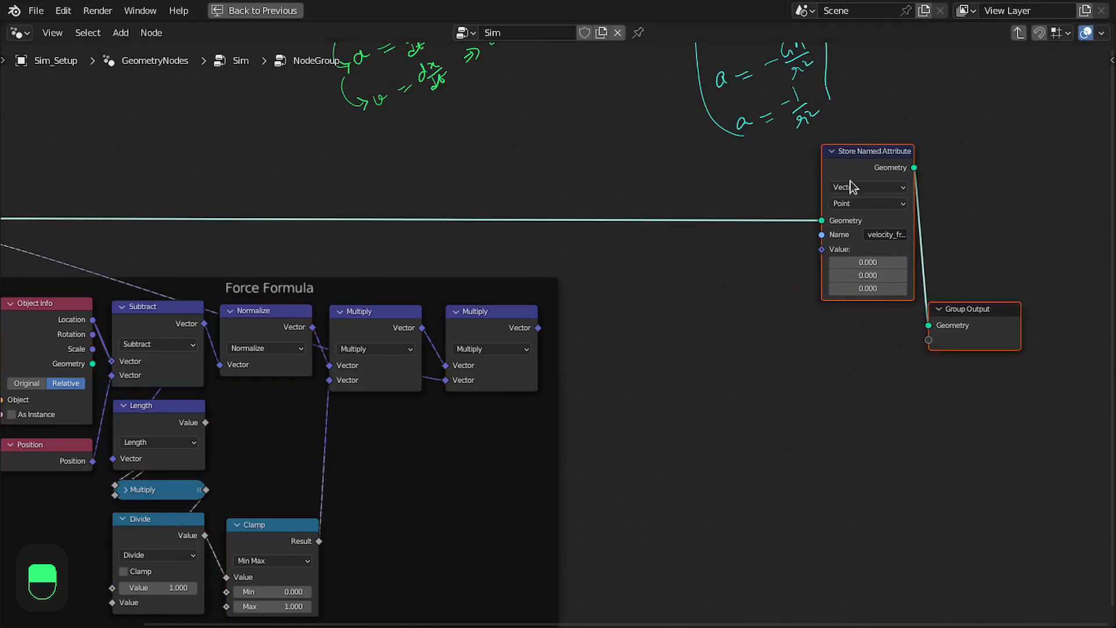
Add a vector Multiply node outside the Force Formula frame, fed by the frame's last Multiply output
drag(519, 297, 669, 365)
text(mult)
key(Return)
click(732, 333)
Add a Named Attribute node below the new vector Multiply and link it to the Multiply's second vector input
middle_drag(732, 301, 467, 506)
scroll(462, 300, up, 3)
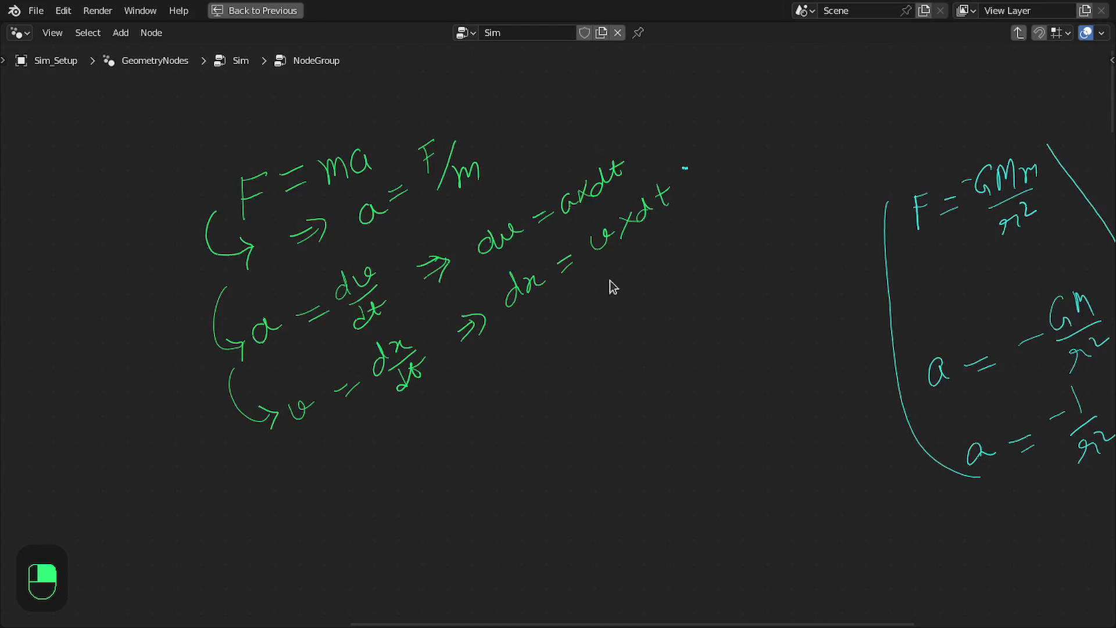
scroll(611, 229, down, 4)
middle_drag(740, 533, 601, 157)
scroll(703, 473, up, 3)
middle_drag(703, 473, 708, 225)
drag(745, 213, 749, 428)
text(name)
key(Return)
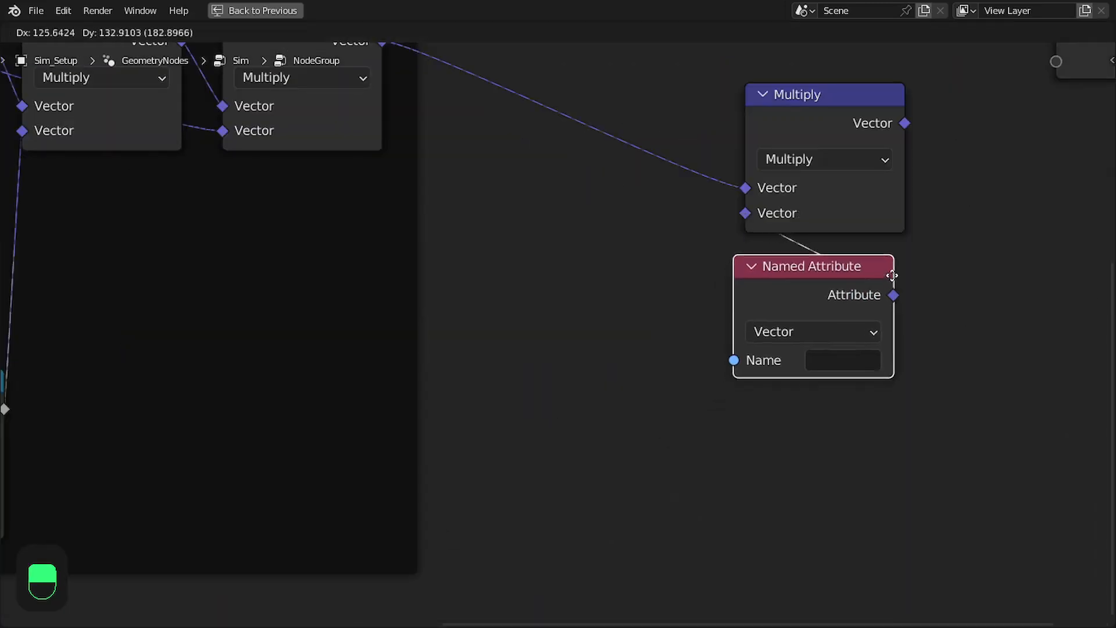
click(893, 282)
middle_drag(908, 276, 705, 392)
Set the Named Attribute node to read the time_step attribute
click(668, 456)
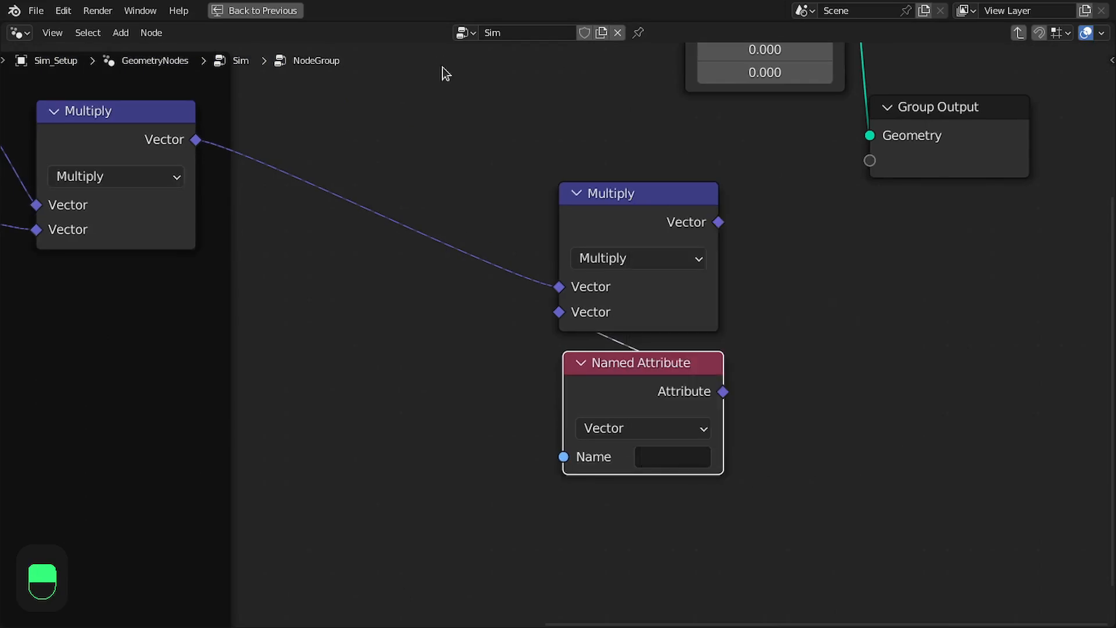
key(shift+Left)
key(ctrl+space)
key(ctrl+space)
key(Right)
click(671, 460)
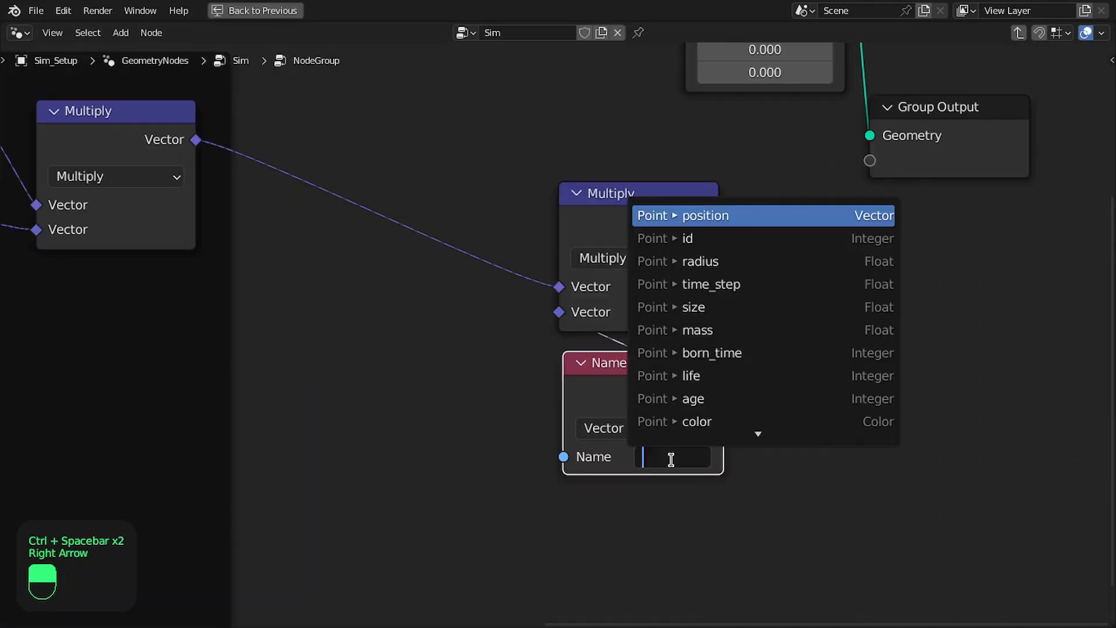
key(BackSpace)
key(BackSpace)
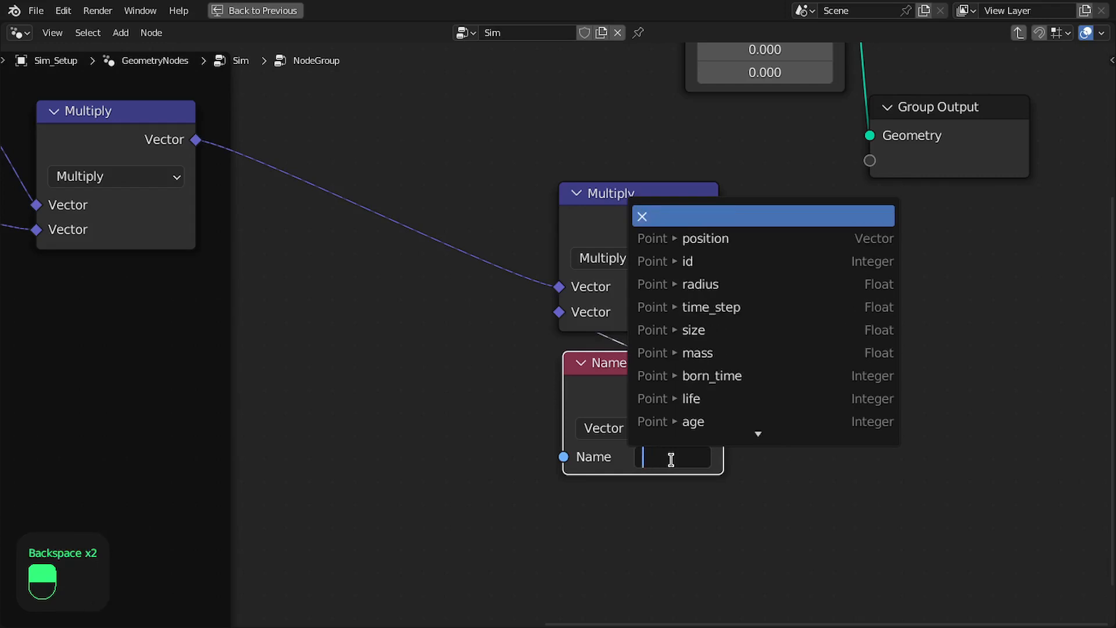
text(ti)
key(Down)
key(Return)
Rearrange the vector Multiply and time_step nodes so the attribute sits to the lower left of the Multiply
drag(667, 377, 658, 375)
scroll(663, 376, down, 3)
scroll(669, 372, up, 4)
drag(730, 305, 608, 451)
drag(620, 379, 517, 394)
click(584, 230)
scroll(586, 395, down, 3)
middle_drag(615, 245, 610, 380)
scroll(611, 369, up, 2)
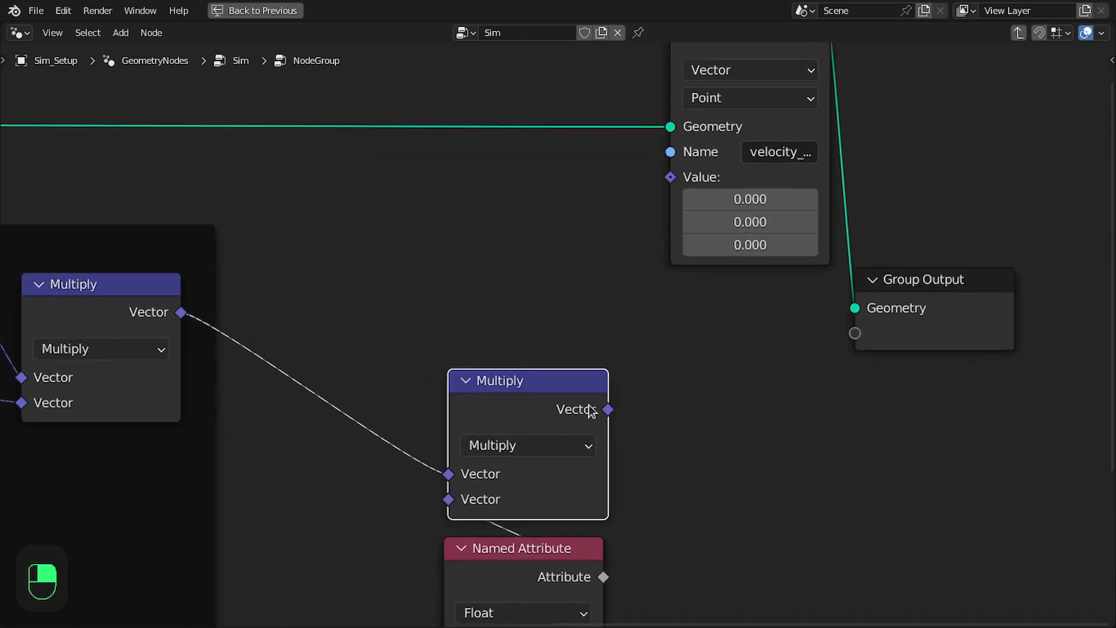
middle_drag(684, 406, 696, 355)
drag(701, 385, 507, 522)
drag(531, 344, 492, 349)
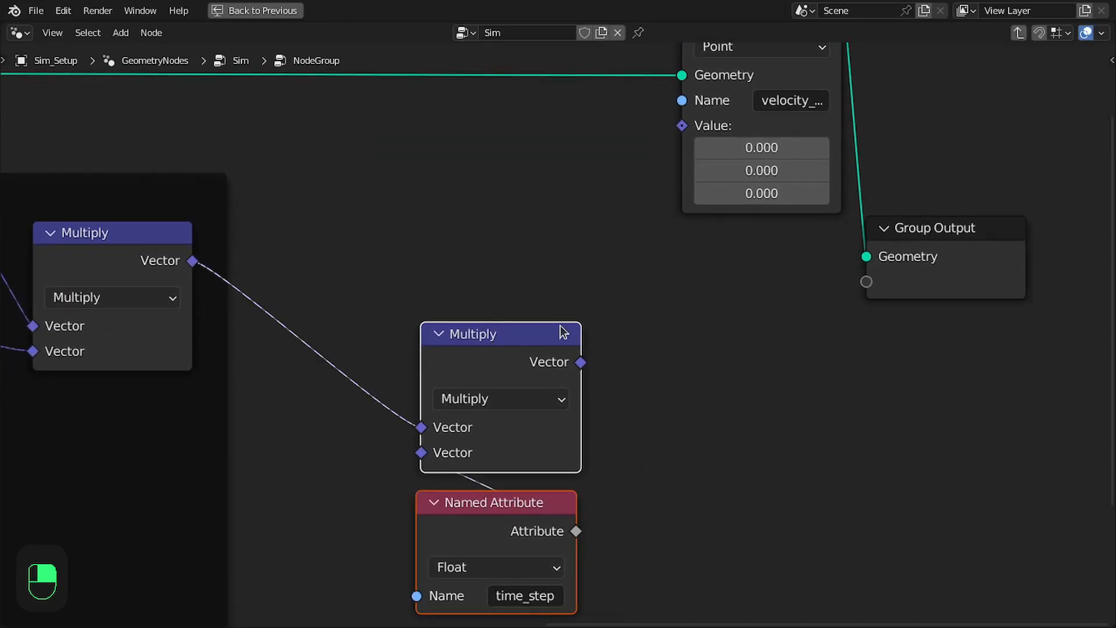
middle_drag(587, 329, 630, 221)
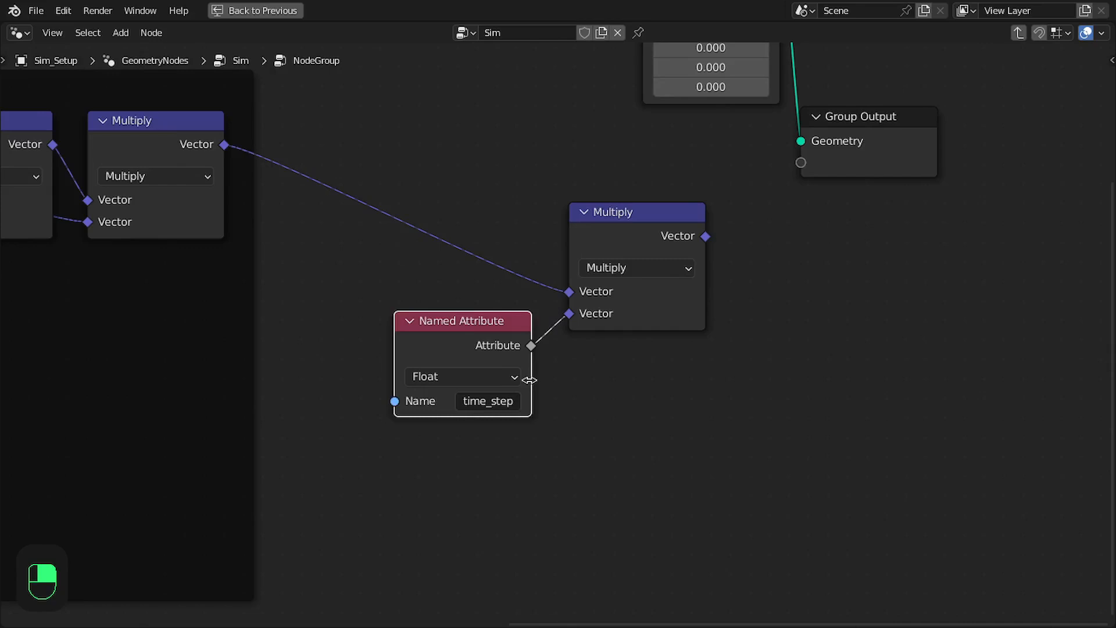
scroll(529, 375, up, 1)
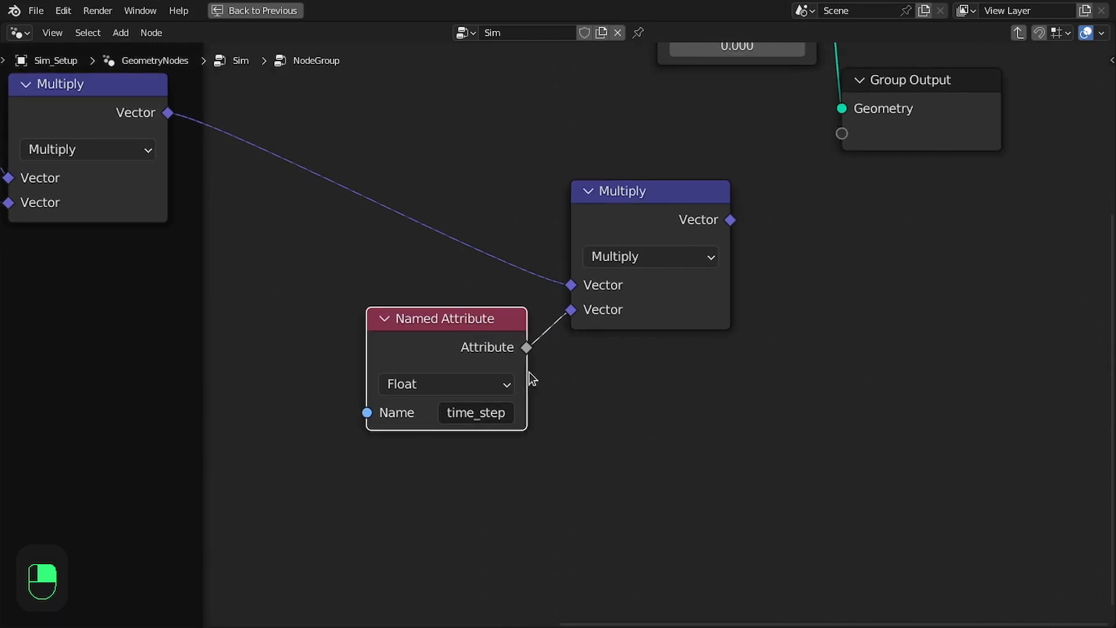
Duplicate the time_step Named Attribute node below the original and set the copy to the is_alive attribute
middle_drag(549, 352, 619, 286)
key(shift+d)
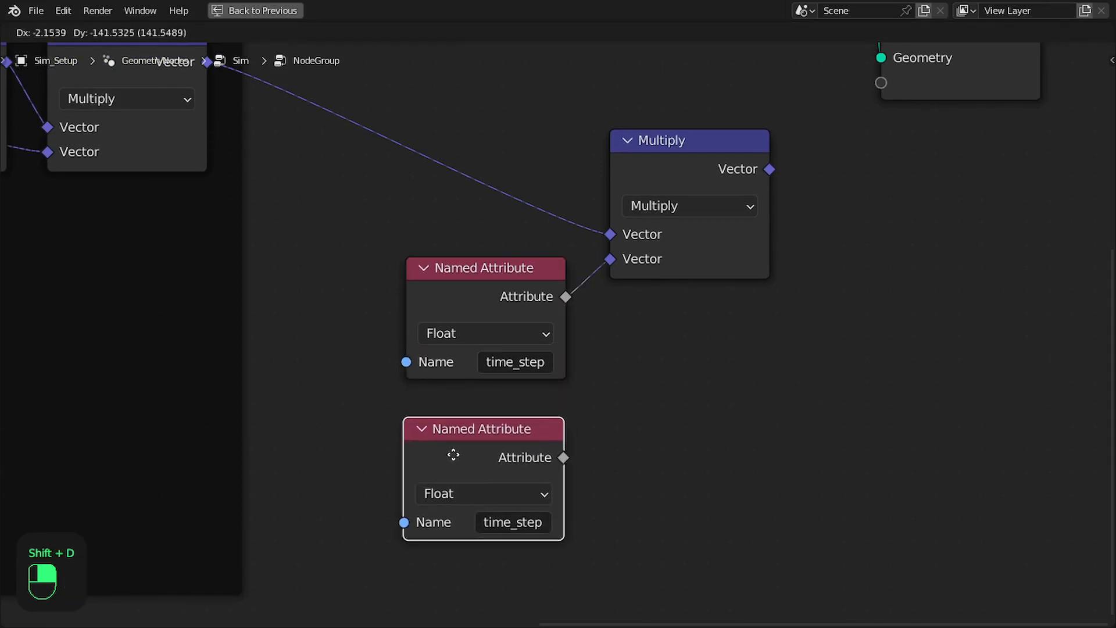
click(455, 475)
click(504, 490)
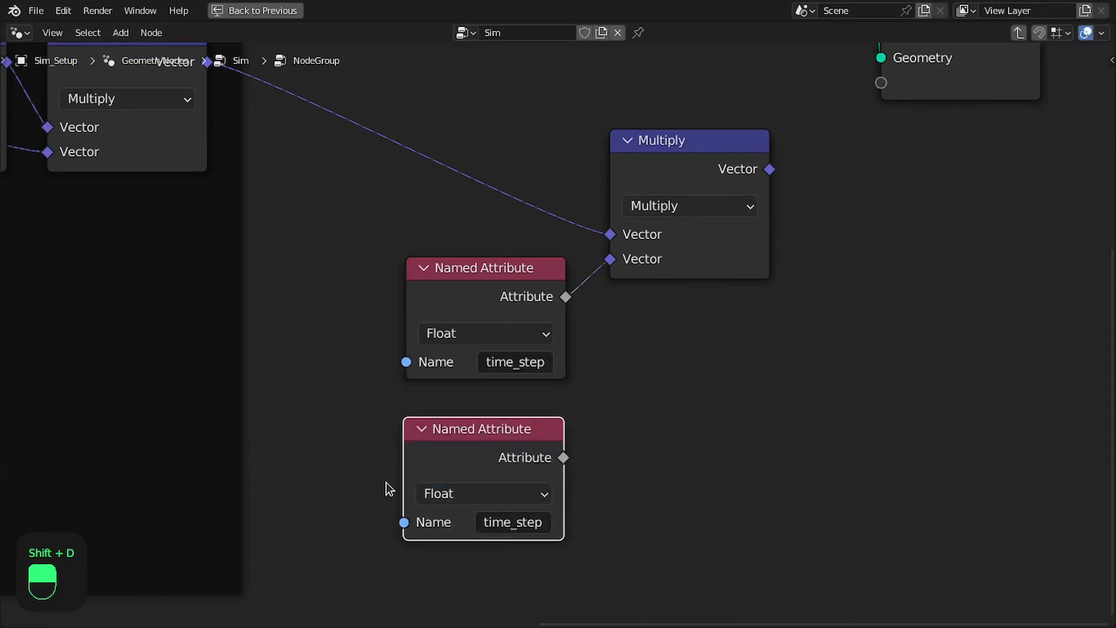
click(507, 521)
text(is)
key(Down)
key(Down)
key(Down)
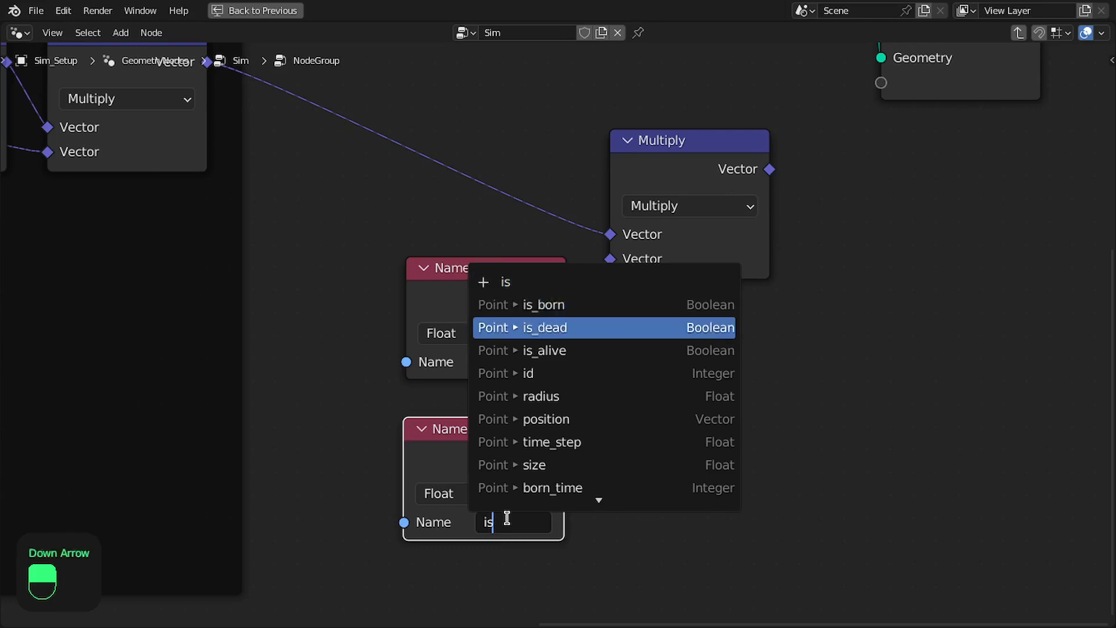
key(Return)
Add a math Multiply node that multiplies time_step by is_alive
drag(566, 296, 623, 384)
text(mul)
key(Return)
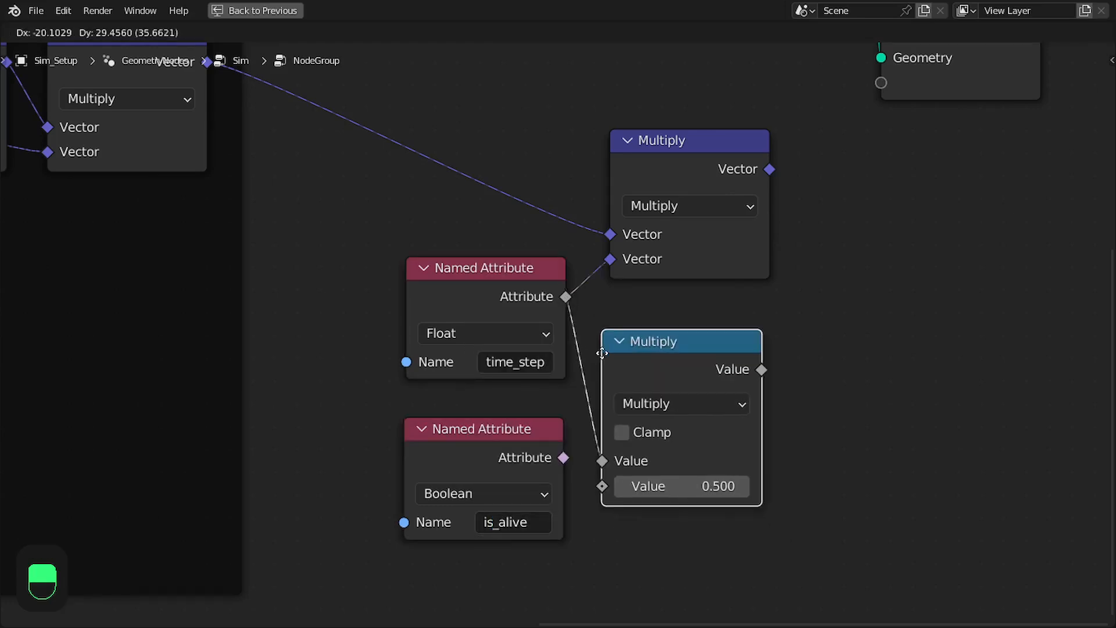
click(616, 328)
click(549, 464)
drag(563, 458, 615, 461)
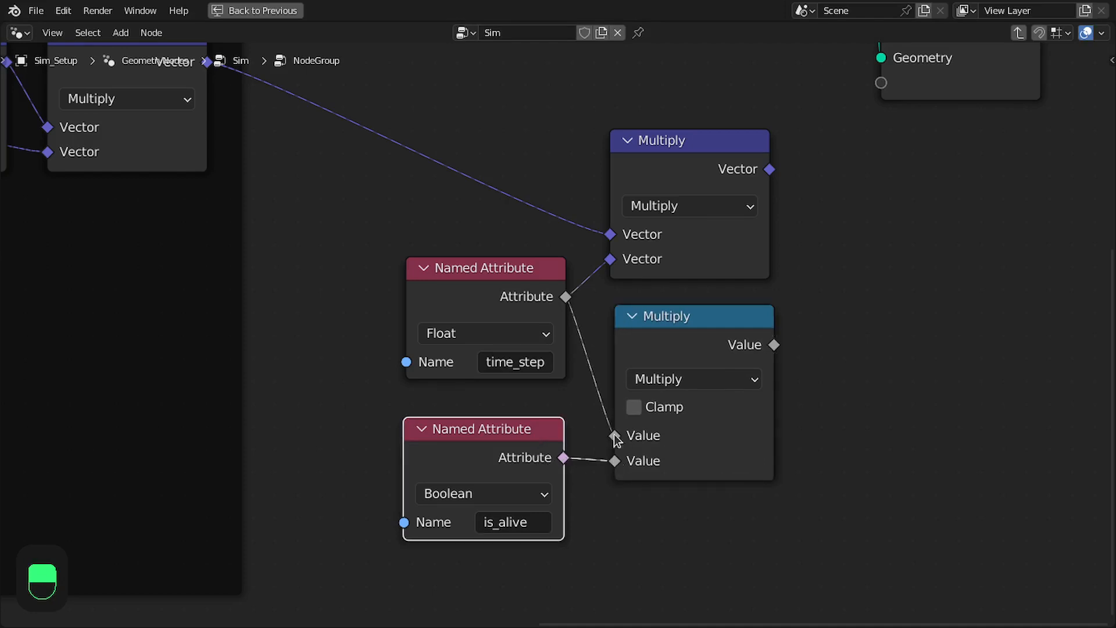
Feed the math Multiply result into the vector Multiply's second input and tidy the placement of these nodes
drag(656, 337, 652, 334)
drag(618, 260, 617, 260)
scroll(537, 290, down, 2)
drag(409, 267, 492, 429)
drag(496, 430, 500, 468)
click(599, 434)
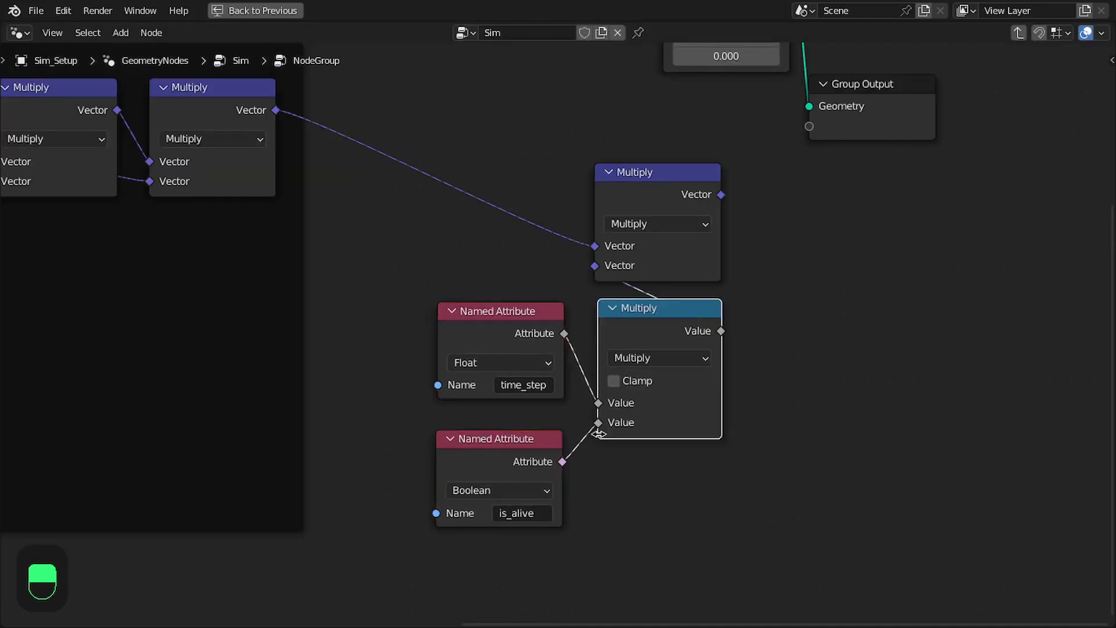
middle_drag(598, 434, 539, 430)
drag(599, 194, 601, 187)
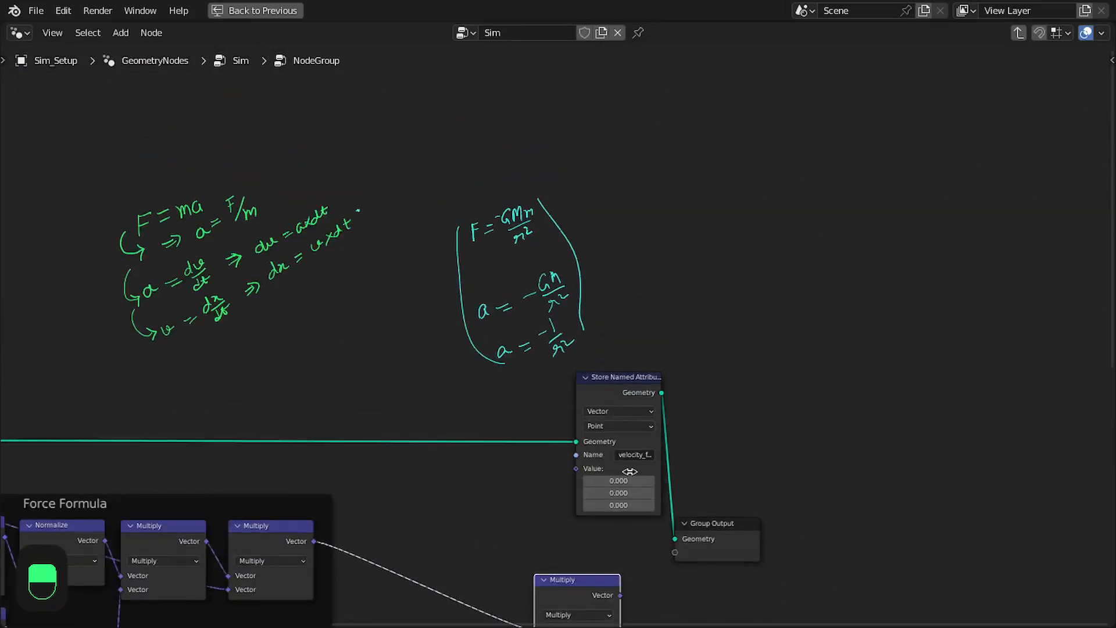
Examine the handwritten force, acceleration and velocity formulas above the nodes
scroll(629, 471, up, 3)
middle_drag(533, 344, 631, 296)
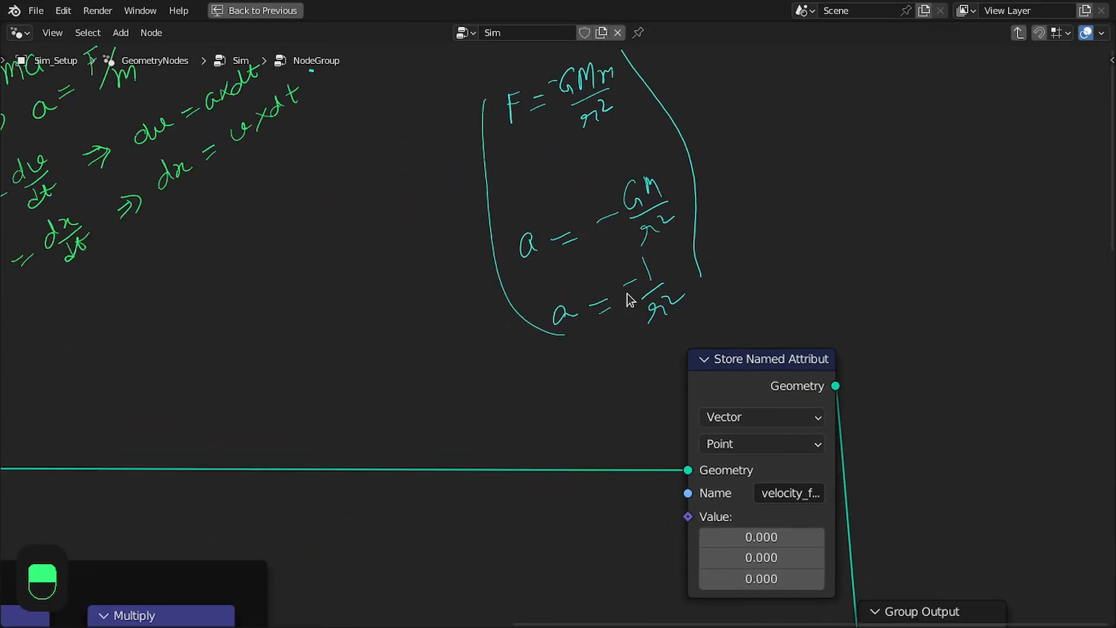
scroll(546, 361, down, 1)
middle_drag(545, 361, 775, 288)
middle_drag(783, 174, 758, 302)
scroll(794, 204, up, 1)
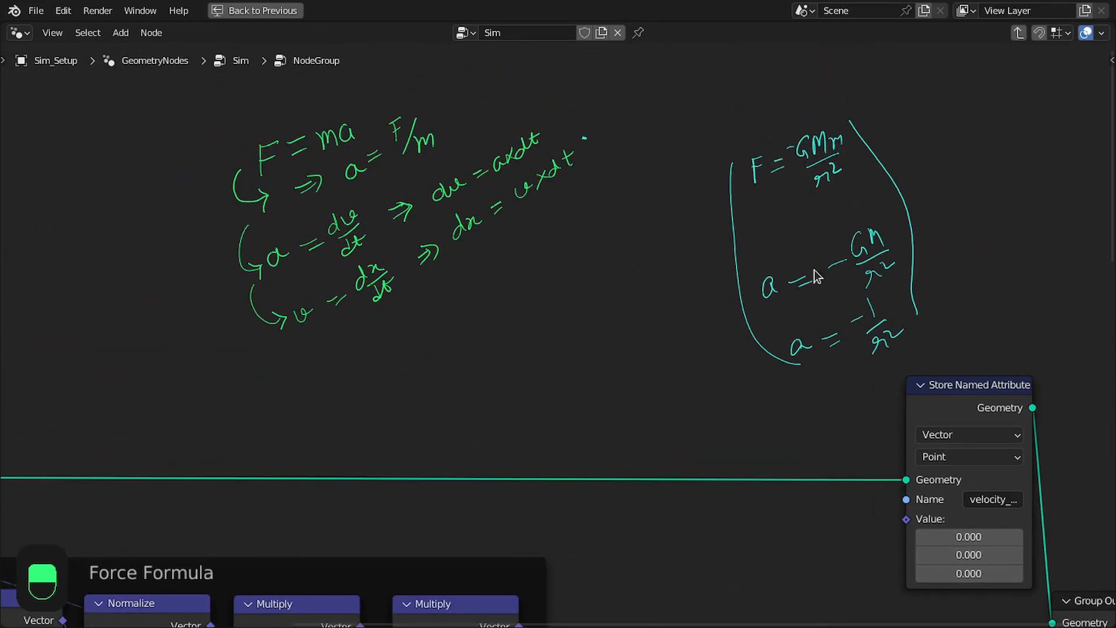
middle_drag(859, 611, 705, 251)
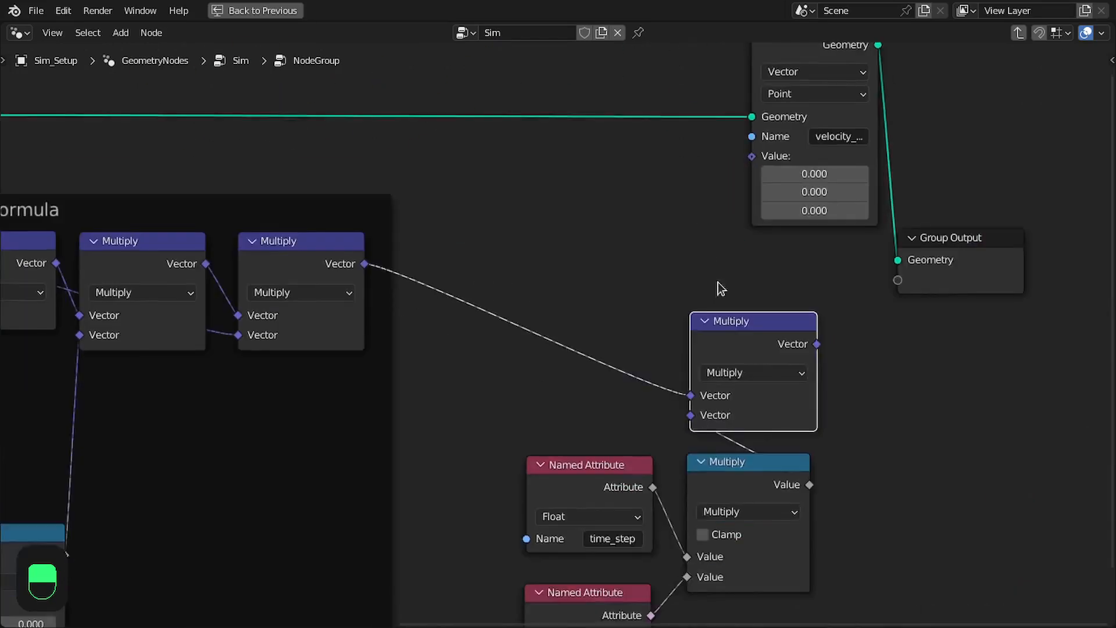
middle_drag(673, 598, 610, 389)
Duplicate the is_alive Named Attribute node below the original and set the copy to the mass attribute
scroll(610, 389, up, 3)
drag(527, 380, 528, 363)
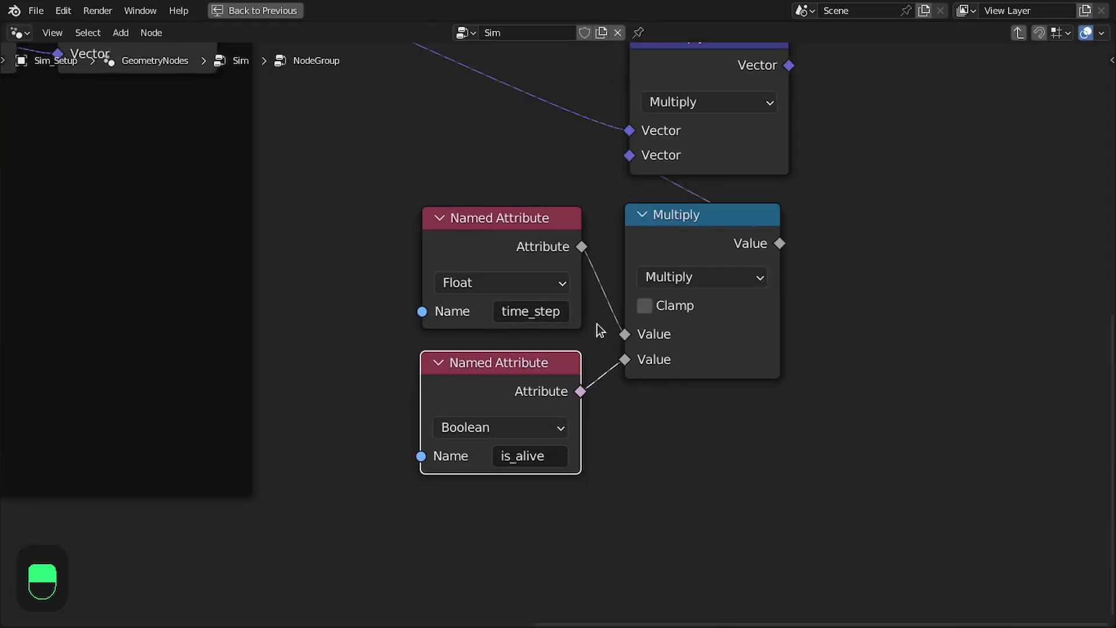
middle_drag(792, 237, 811, 261)
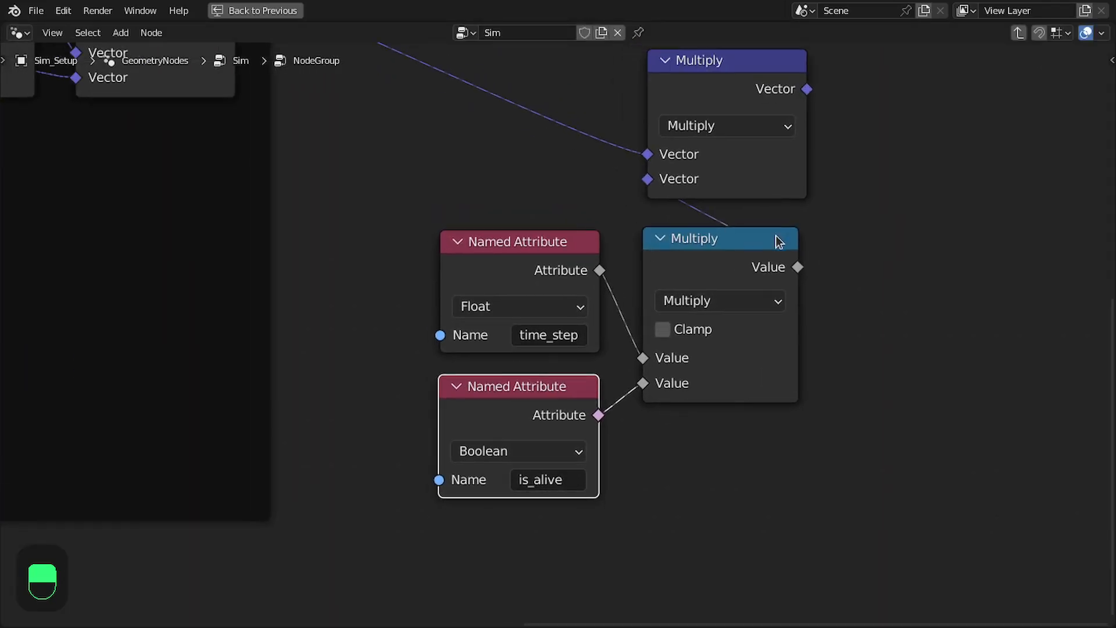
key(shift+d)
click(549, 545)
middle_drag(549, 545, 557, 402)
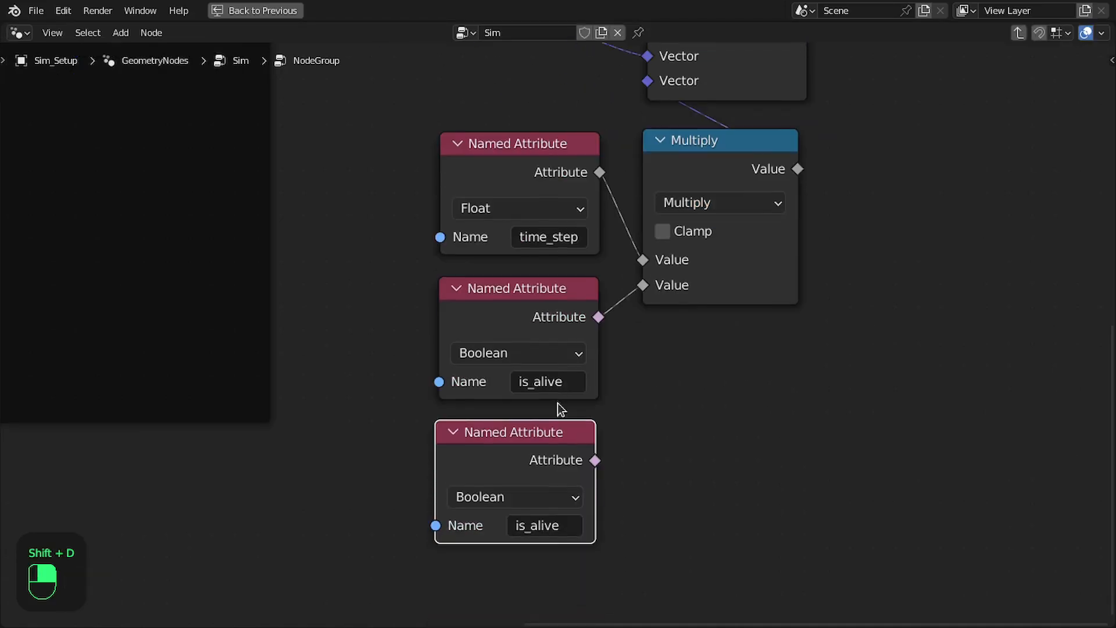
click(537, 527)
text(mass)
key(Return)
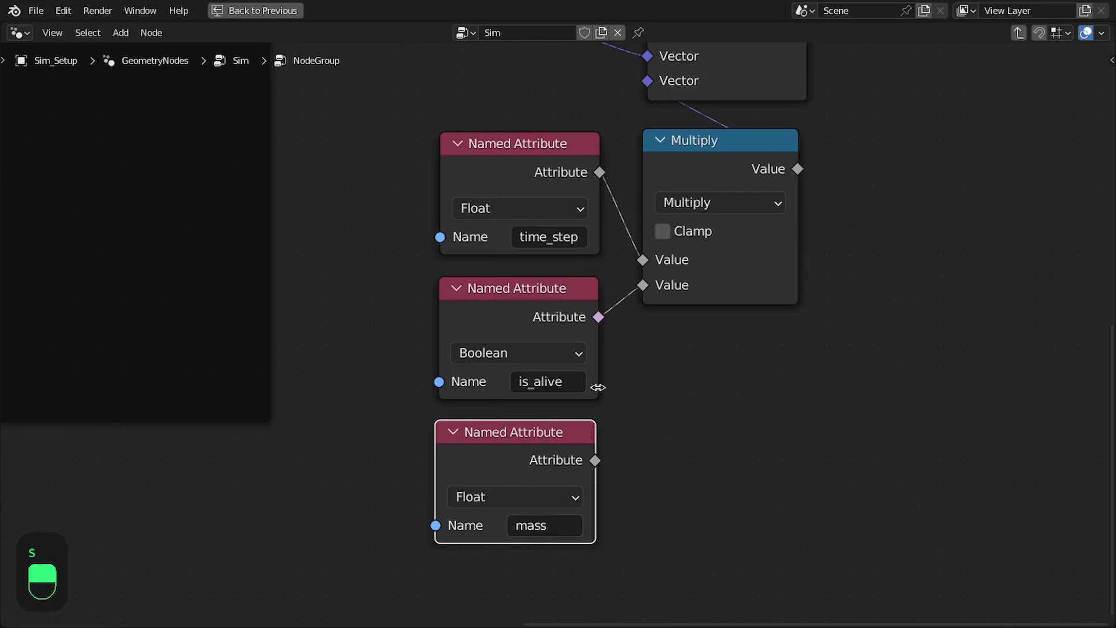
Duplicate the math Multiply to its right and feed it the first Multiply's result and the mass attribute
middle_drag(590, 429, 575, 447)
click(672, 168)
key(shift+d)
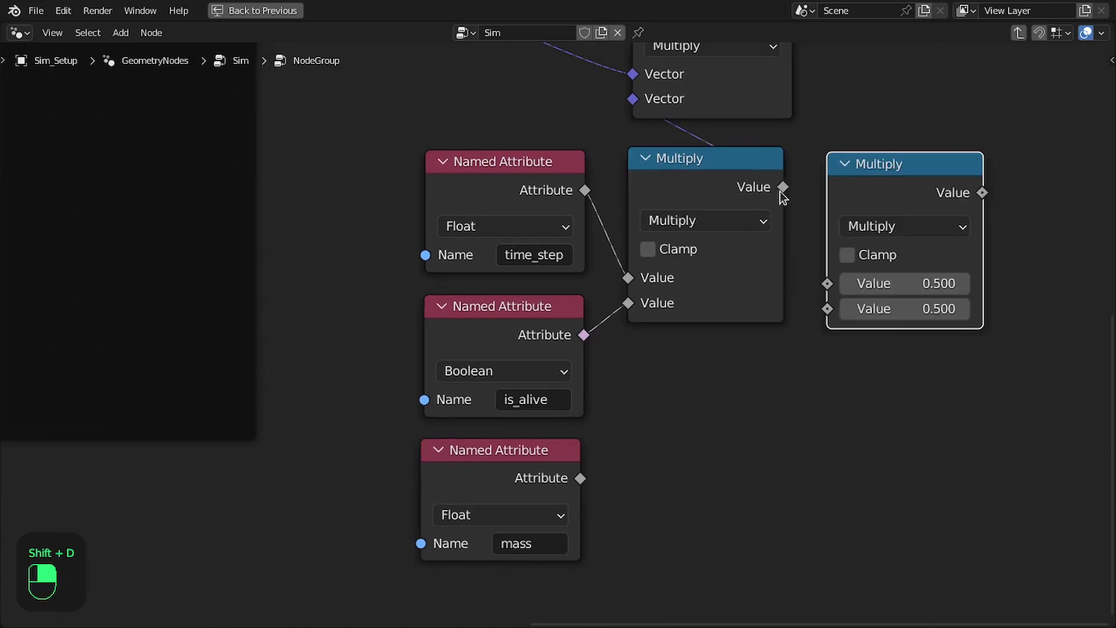
drag(783, 187, 844, 246)
drag(833, 286, 831, 285)
middle_drag(623, 220, 566, 257)
drag(525, 517, 769, 353)
middle_drag(772, 252, 693, 370)
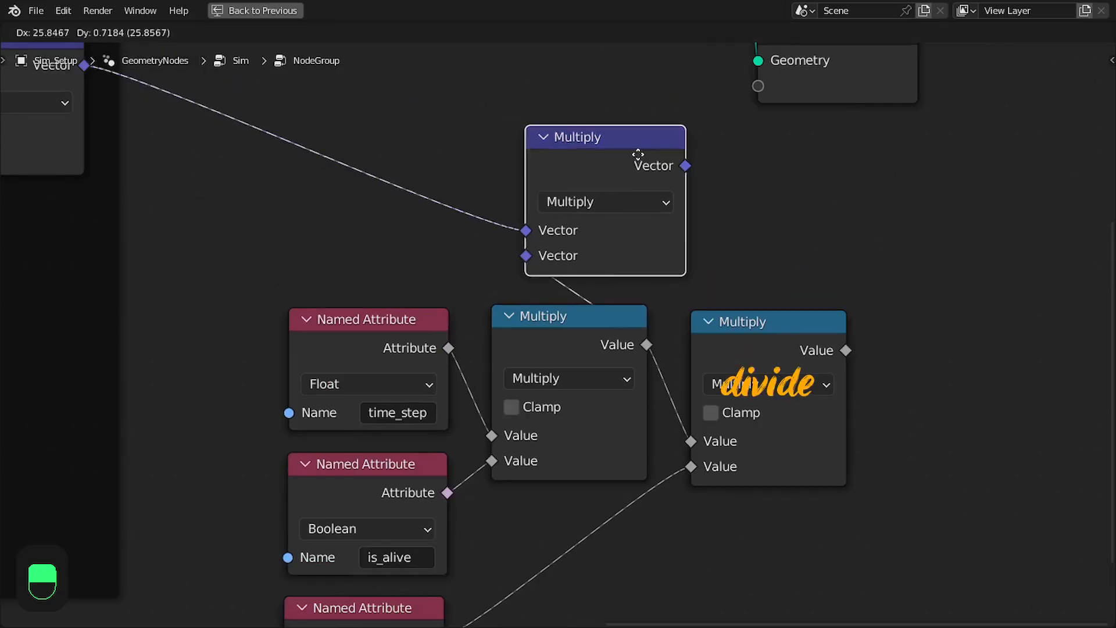
Move the vector Multiply above the second math Multiply and try to link that math result to its second vector input
drag(578, 160, 778, 164)
scroll(779, 164, down, 2)
middle_drag(779, 164, 815, 215)
drag(873, 375, 765, 309)
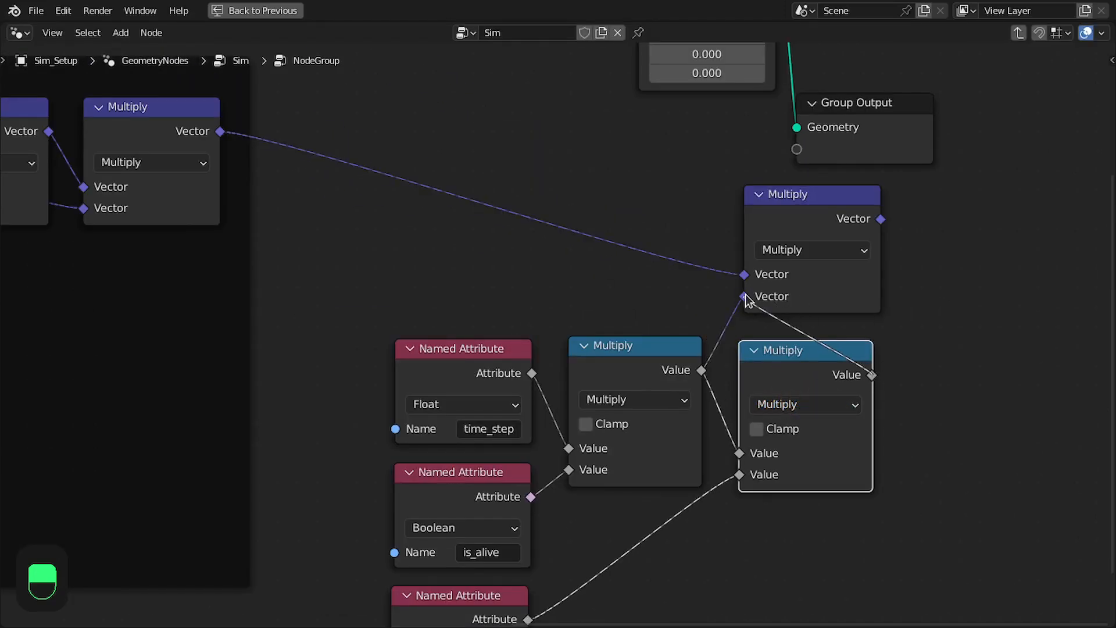
Enclose the three Named Attribute nodes and their Multiply nodes in a frame, and move Group Output clear of it
scroll(888, 238, down, 2)
drag(863, 274, 493, 537)
key(ctrl+j)
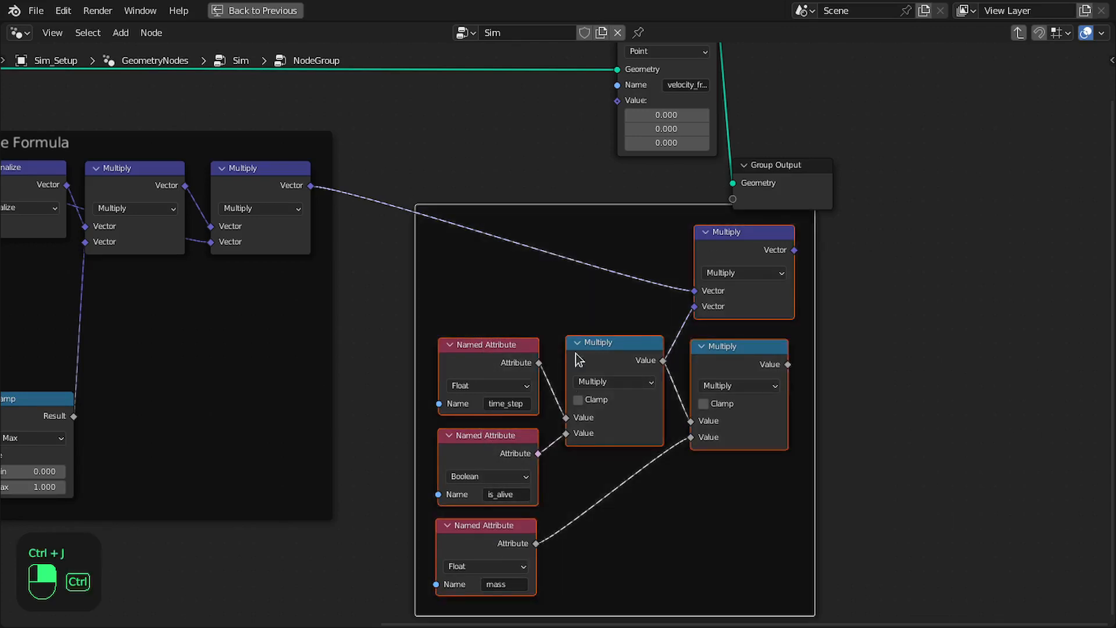
drag(773, 165, 913, 142)
Label the new frame "Mask, Time Step and Mass"
scroll(675, 235, up, 1)
click(674, 234)
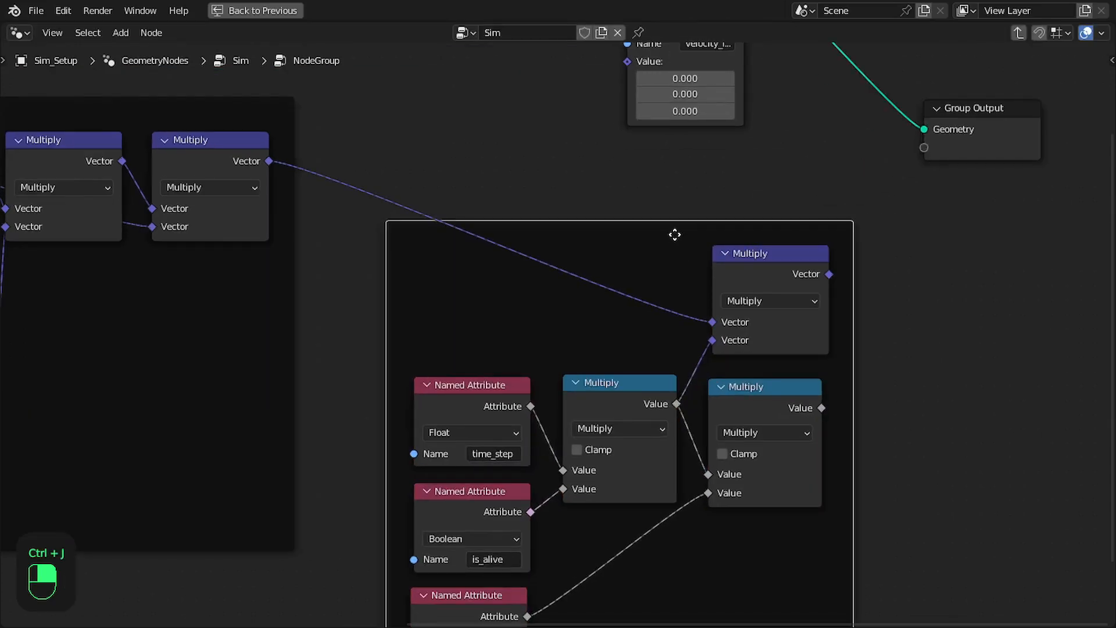
key(F2)
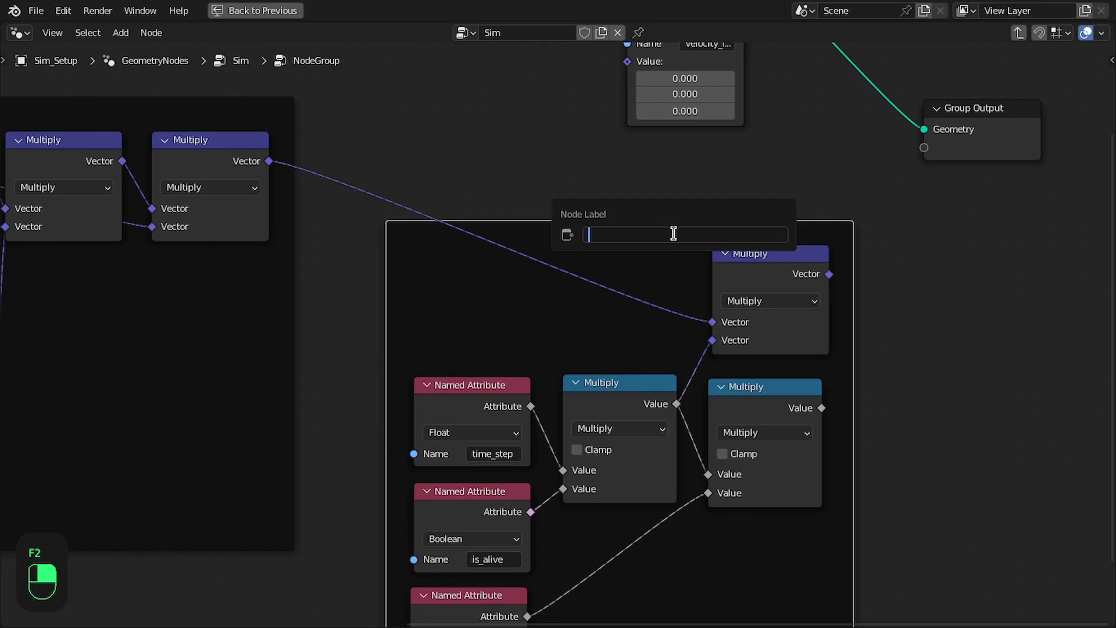
text(Mask, Time Step and Mass)
key(Return)
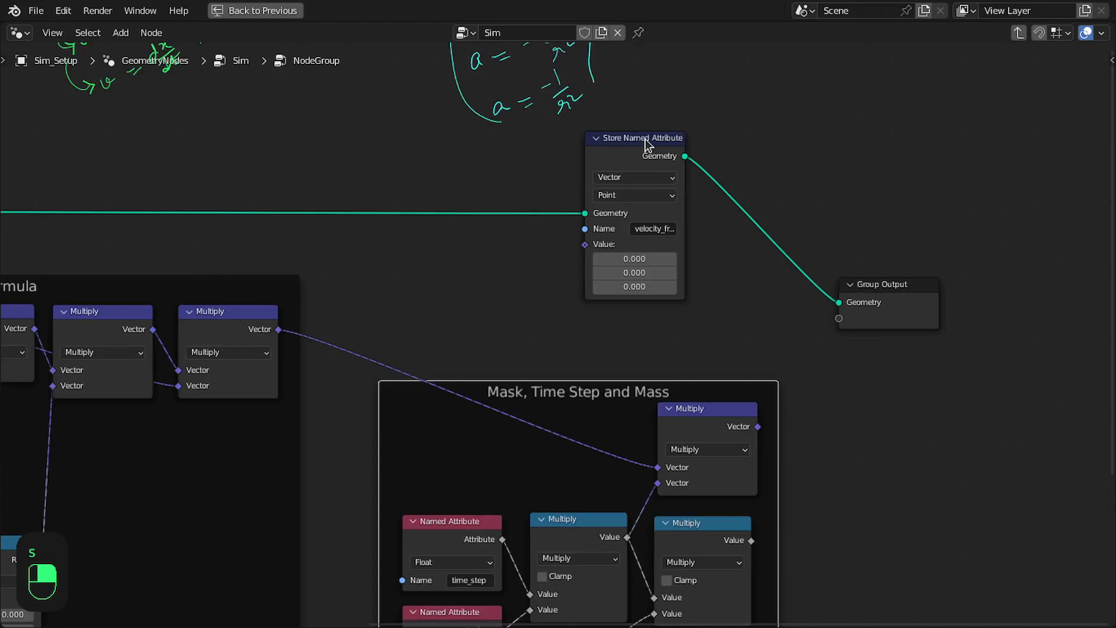
Move the Store Named Attribute and Group Output nodes farther right to make room before them
drag(648, 144, 769, 139)
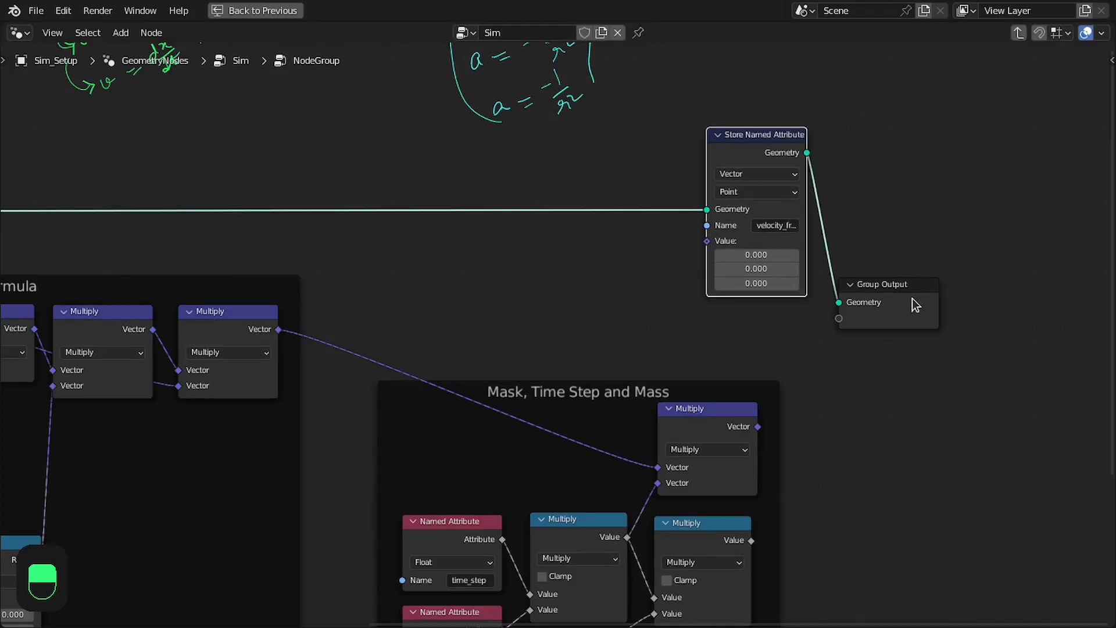
click(916, 303)
scroll(812, 370, up, 2)
Add a Named Attribute node above the Mask, Time Step and Mass frame, left of Store Named Attribute
click(824, 435)
key(shift+a)
text(nam)
key(Return)
click(459, 222)
click(425, 222)
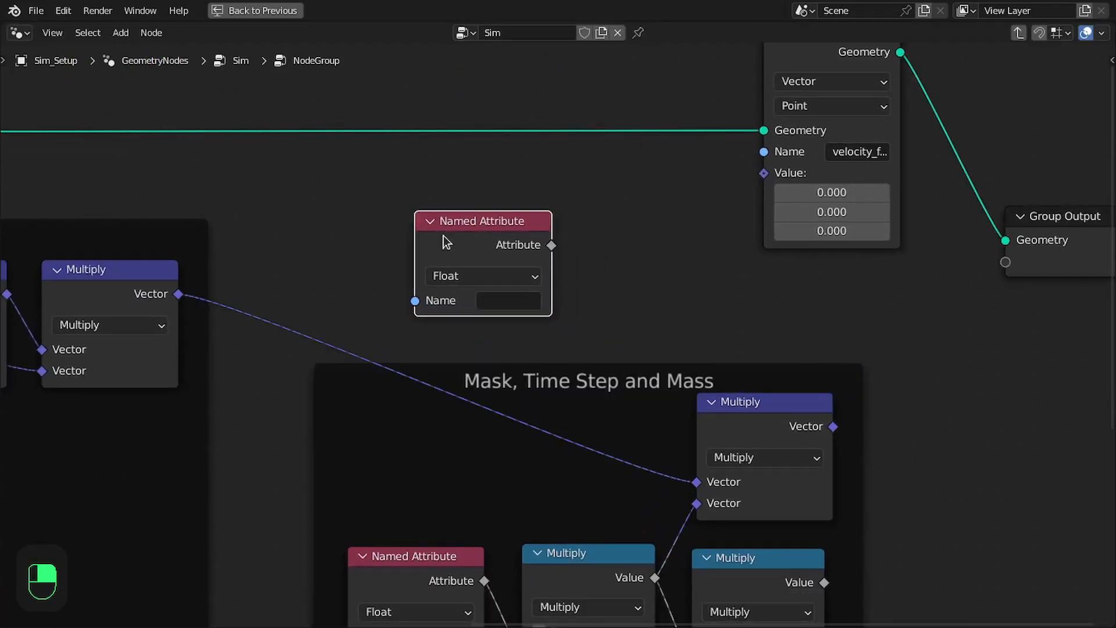
Set the new Named Attribute node to the vector attribute velocity_from_force and place it above the Mask, Time Step and Mass frame
click(496, 301)
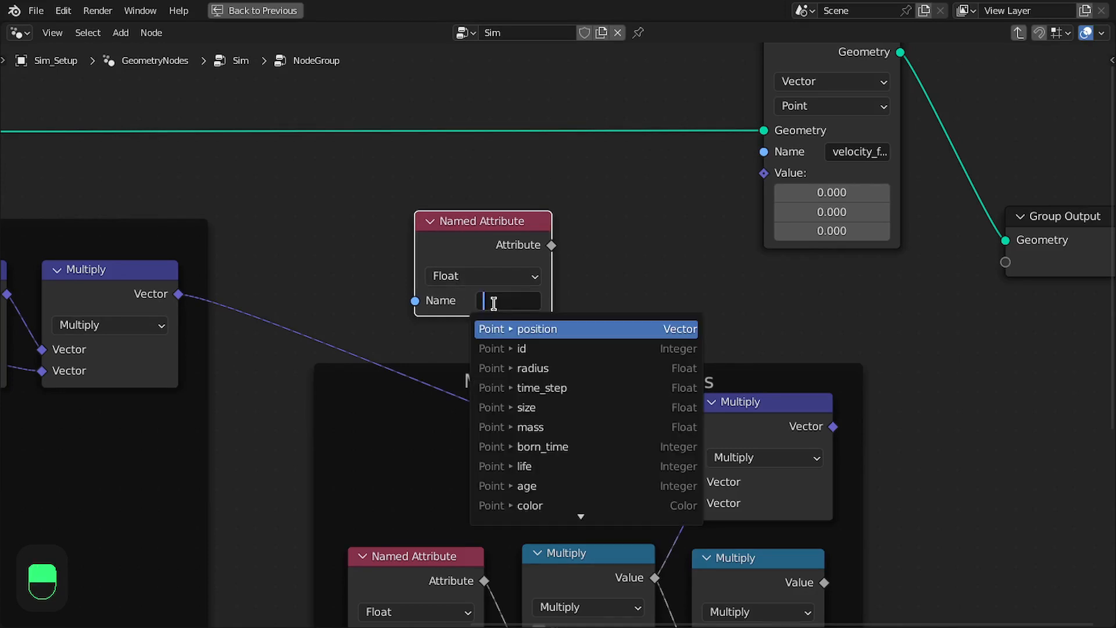
text(ve)
key(Down)
key(Down)
key(Return)
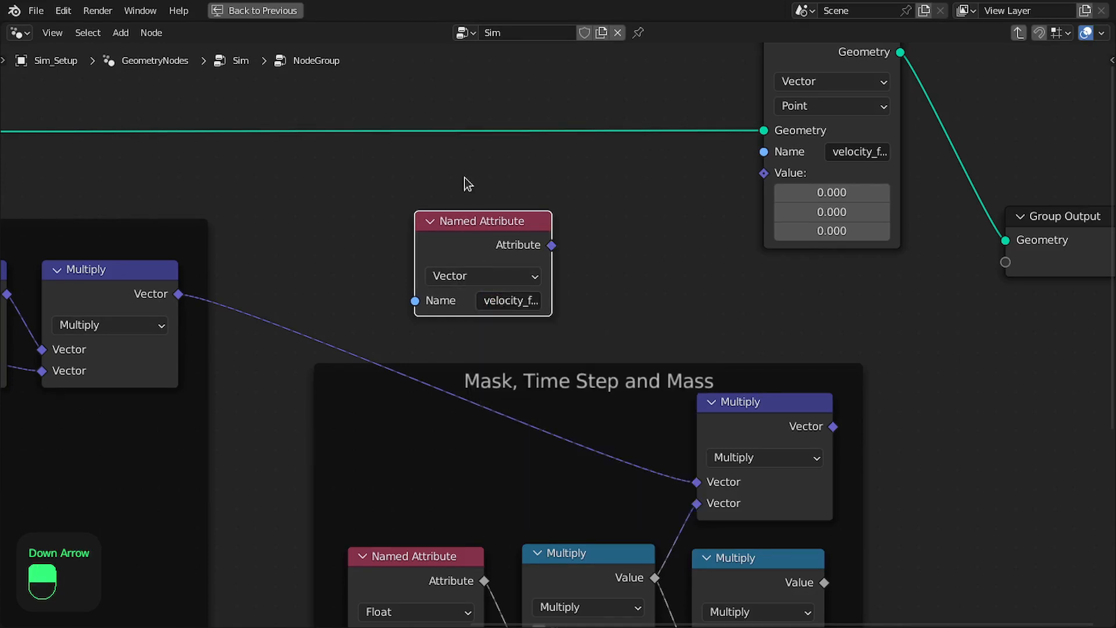
middle_drag(472, 186, 525, 197)
drag(535, 241, 474, 234)
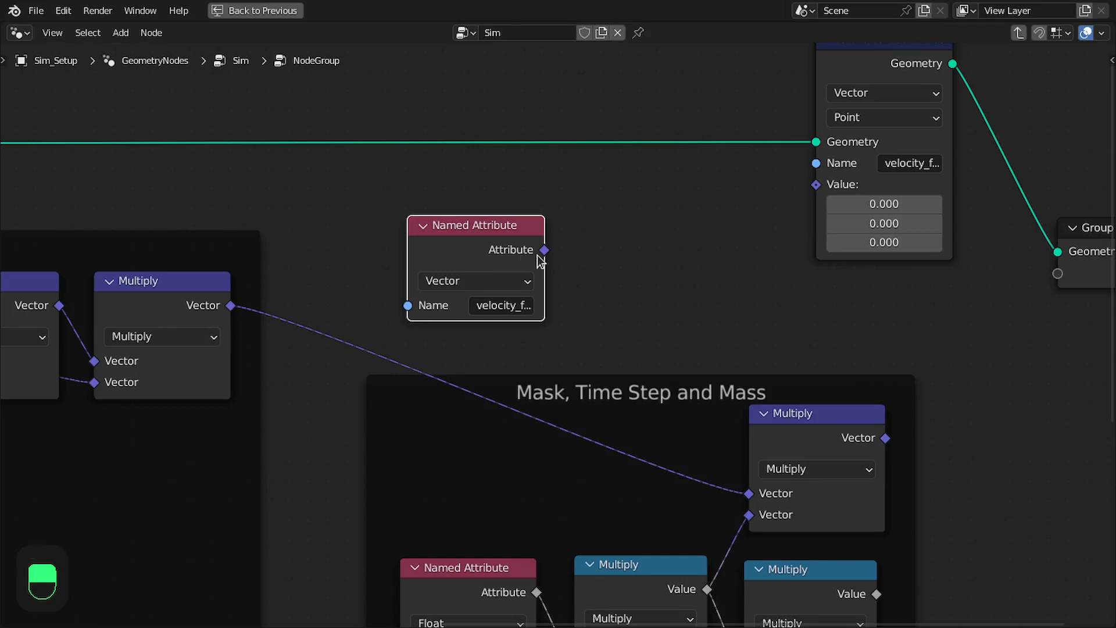
Add a vector Add node fed by the velocity_from_force Named Attribute output
click(535, 232)
drag(535, 232, 659, 251)
text(add)
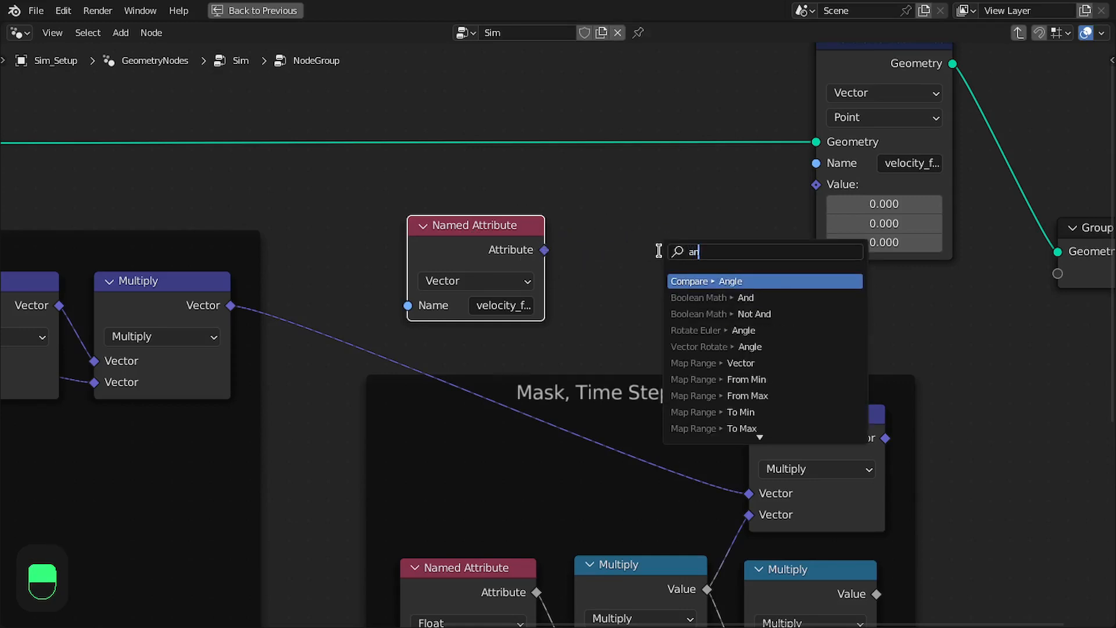
key(Return)
click(600, 180)
Wire the masked Multiply vector into Add's second input, align both nodes, and connect Add to Store Named Attribute's Value
drag(885, 438, 1000, 323)
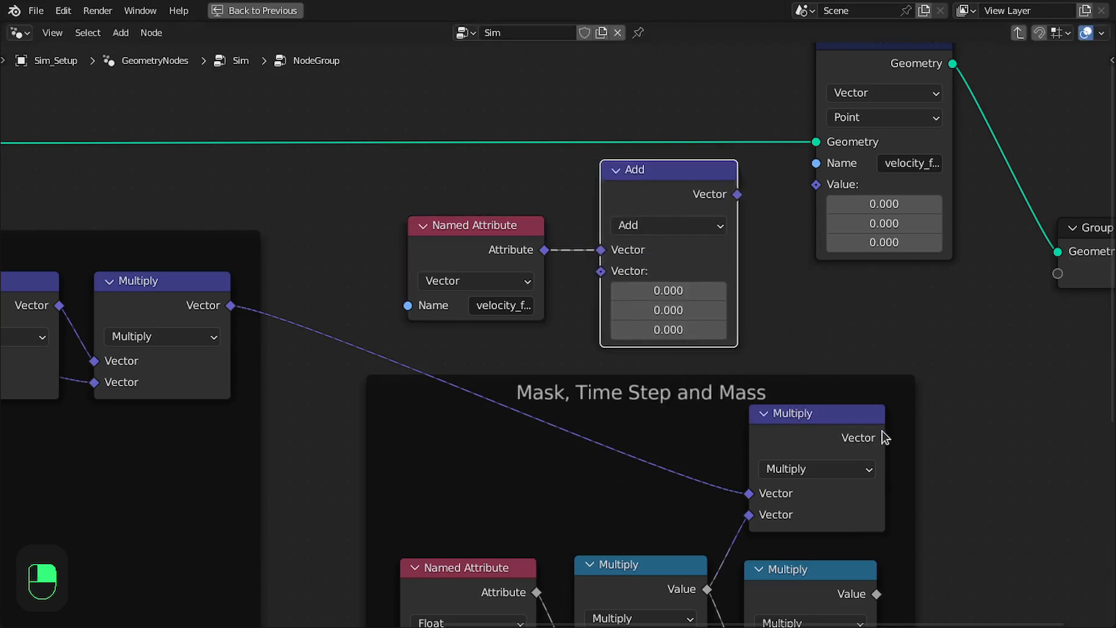
drag(598, 281, 601, 272)
drag(648, 194, 620, 252)
drag(495, 192, 669, 254)
drag(670, 254, 722, 249)
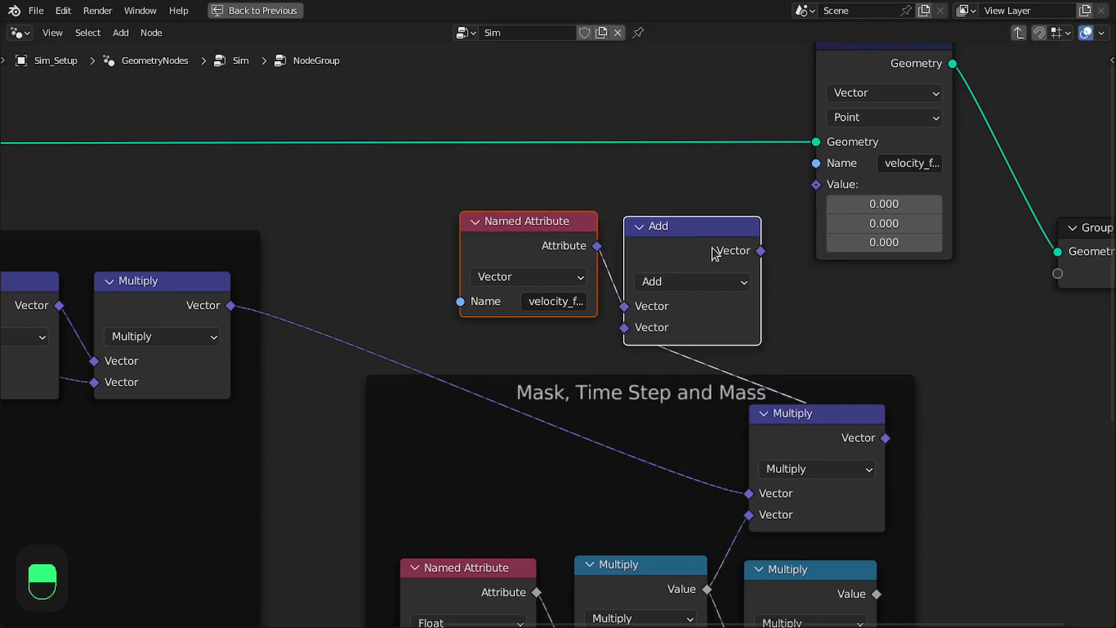
middle_drag(716, 248, 578, 259)
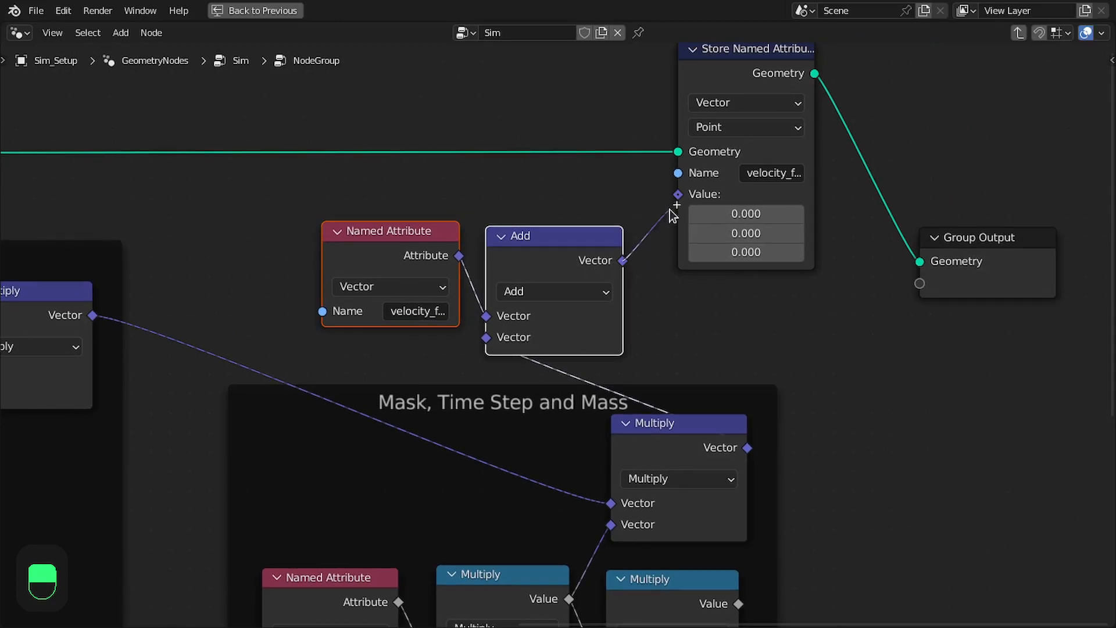
Enclose the Mask, Time Step and Mass frame with the velocity Named Attribute, Add and Store Named Attribute nodes in a new frame
scroll(677, 206, down, 4)
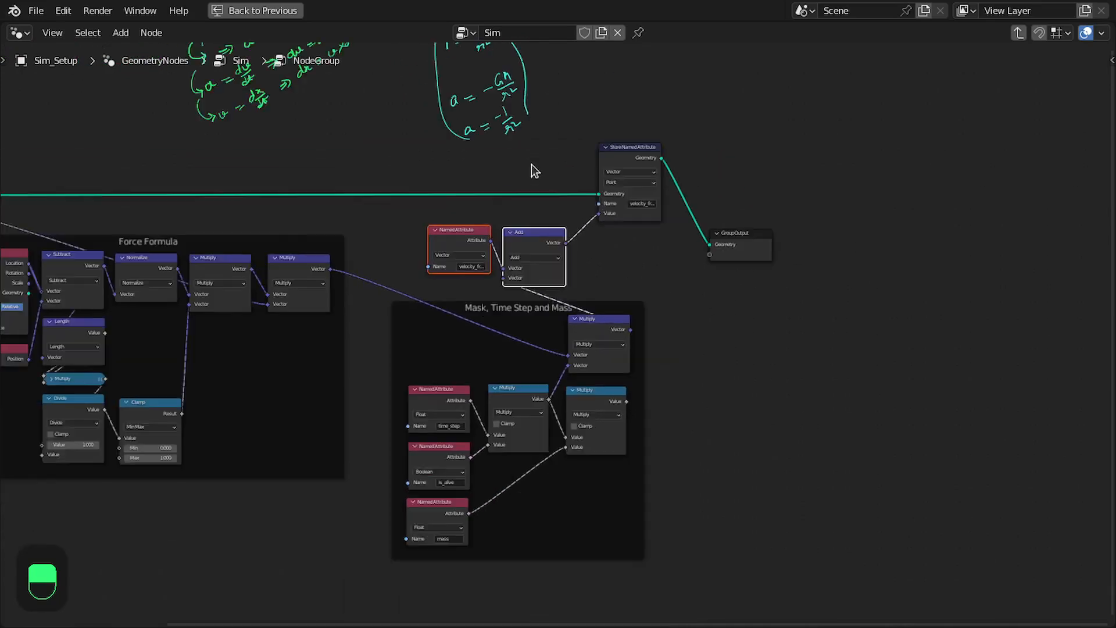
drag(393, 129, 682, 583)
scroll(699, 368, up, 2)
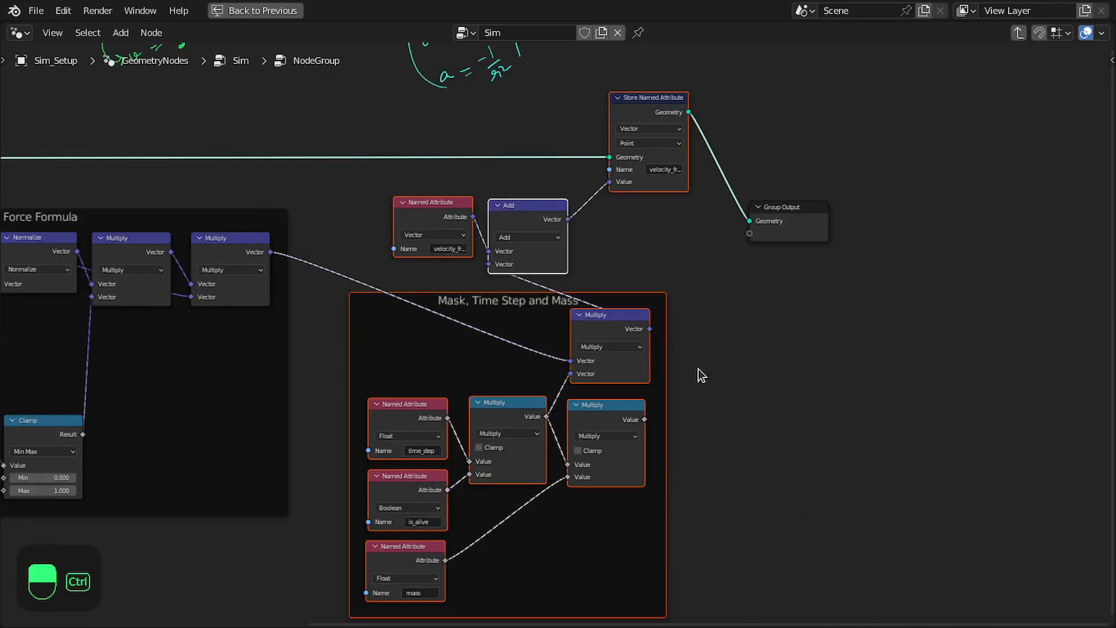
key(ctrl+j)
Label the new outer frame "This step is essential for all the forces"
middle_drag(533, 87, 630, 296)
scroll(632, 292, up, 2)
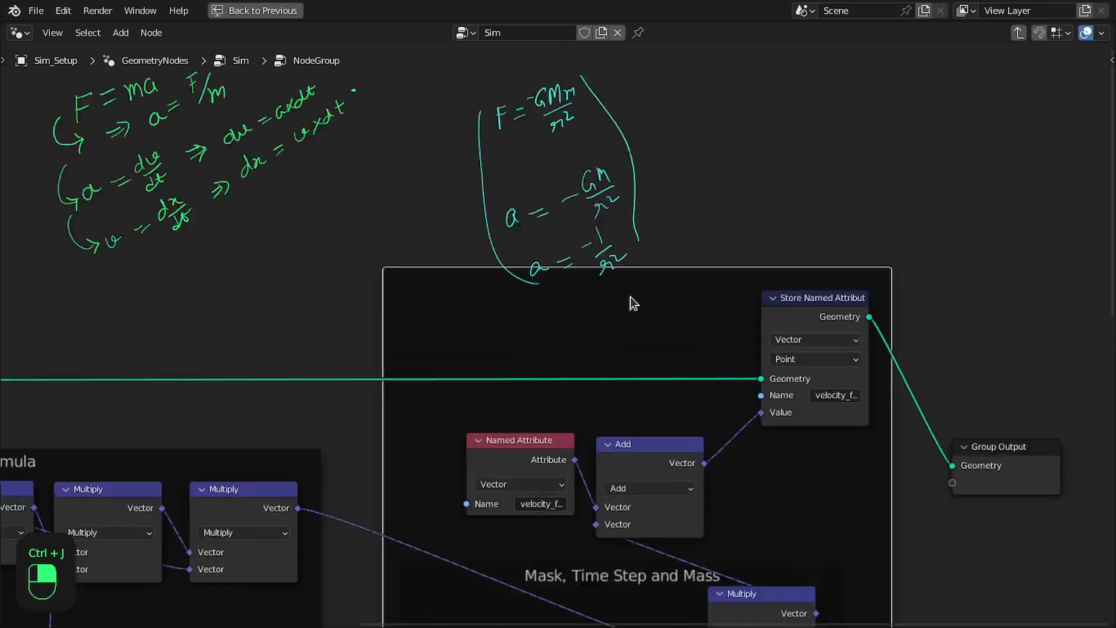
scroll(636, 286, down, 2)
scroll(636, 286, up, 3)
key(F2)
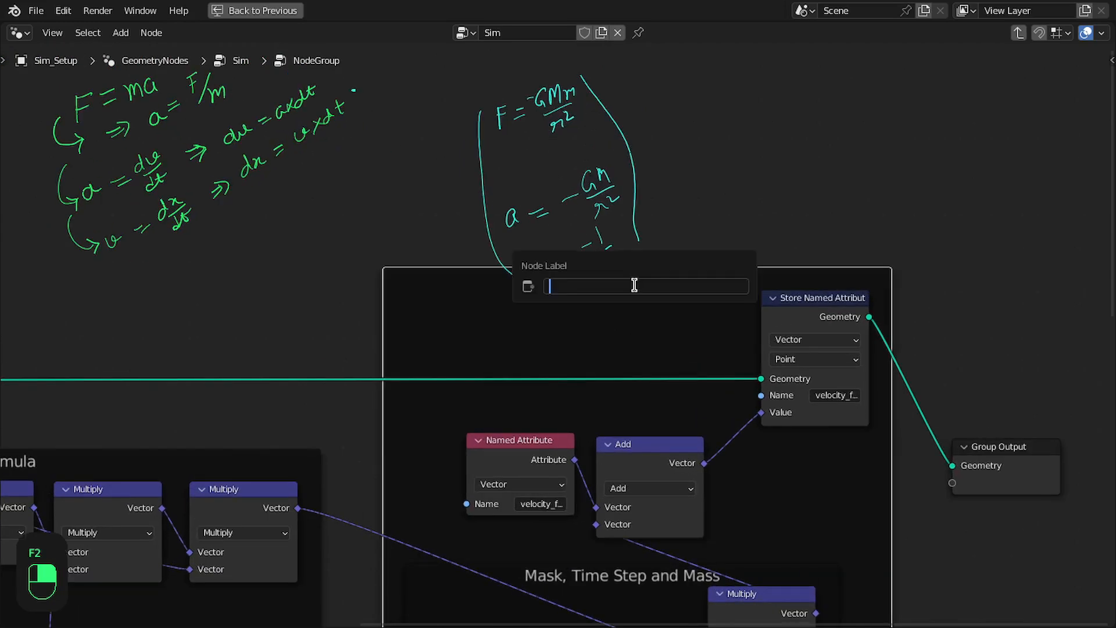
text(Thi)
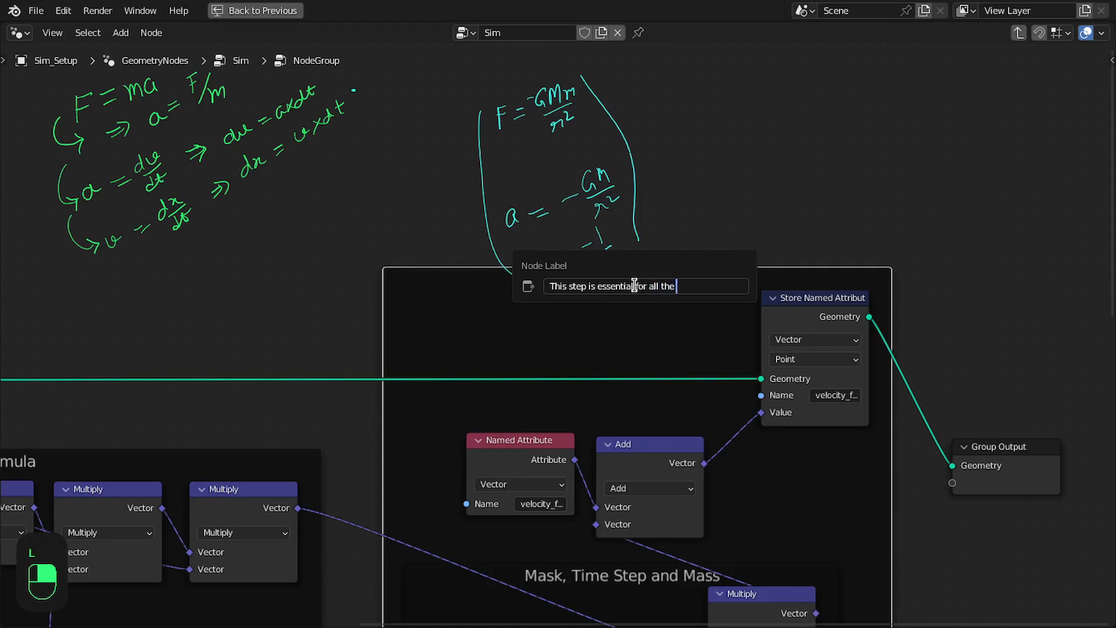
text(s)
key(Return)
Move the Group Input node up and farther away from the Force Formula frame
key(Home)
scroll(660, 254, up, 2)
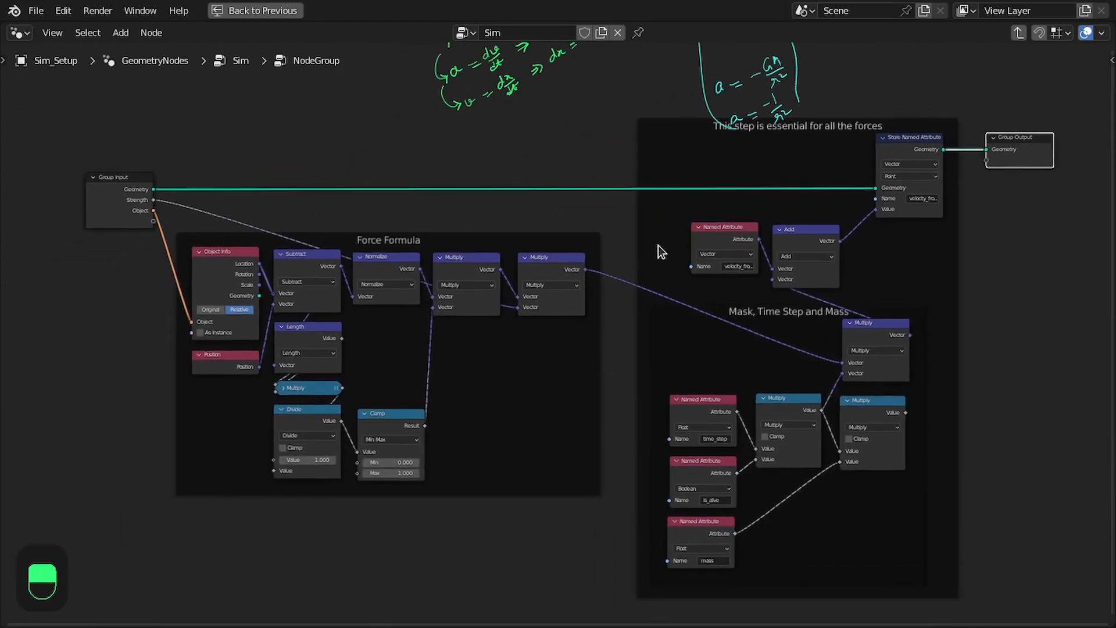
drag(132, 216, 608, 531)
drag(89, 194, 91, 180)
middle_drag(420, 191, 388, 189)
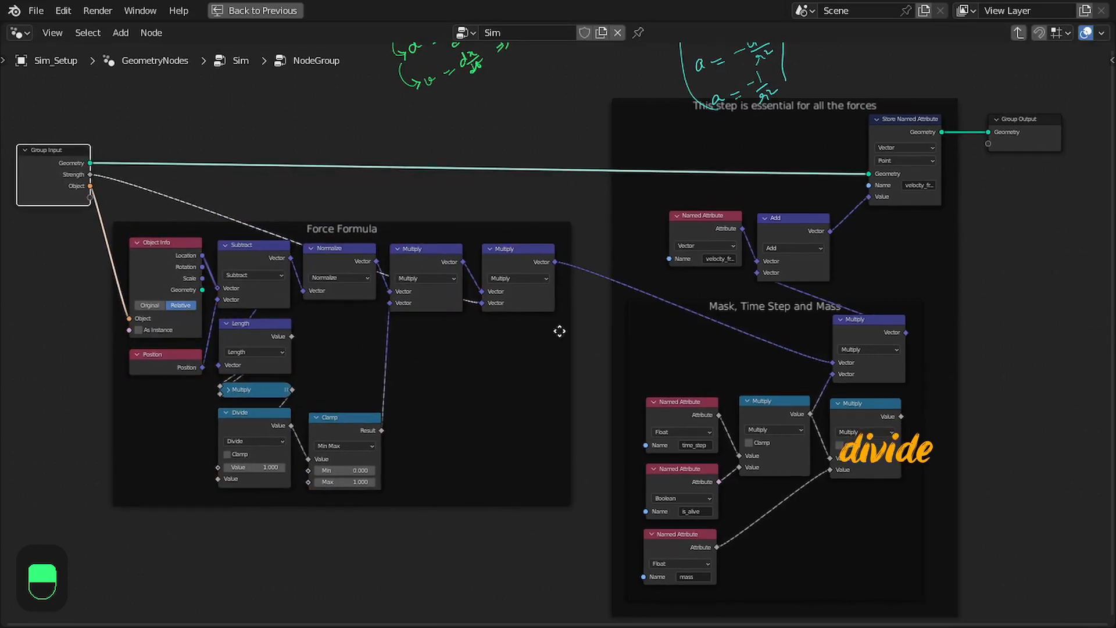
Review the Force Formula frame and the outer frame, including the Multiply nodes for time step, alive mask and mass
middle_drag(510, 366, 425, 358)
drag(506, 71, 883, 558)
middle_drag(887, 523, 910, 525)
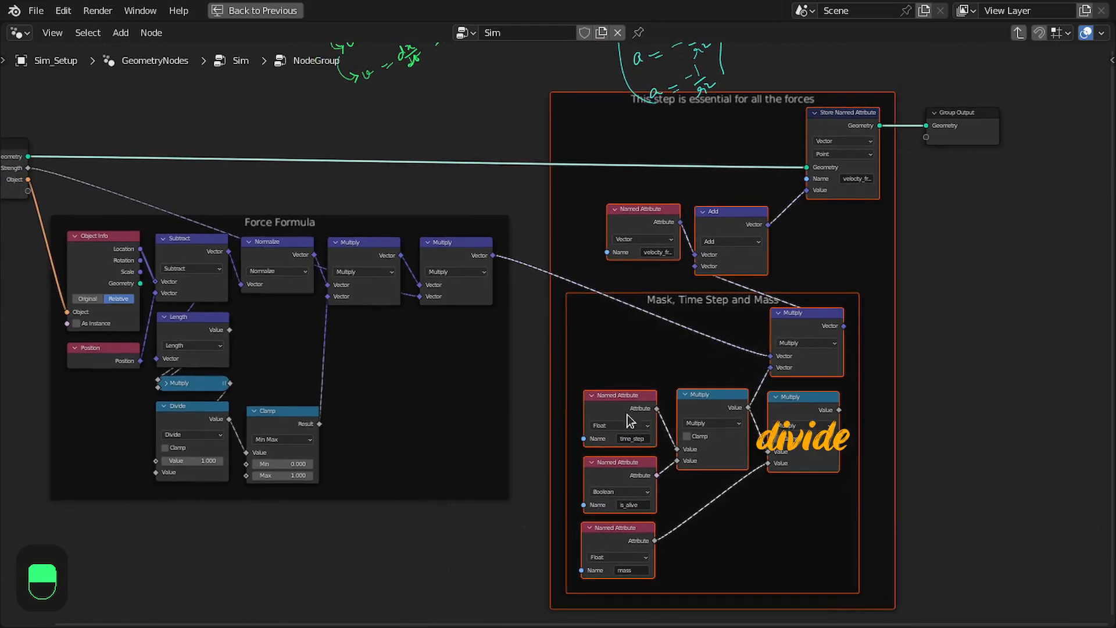
click(800, 407)
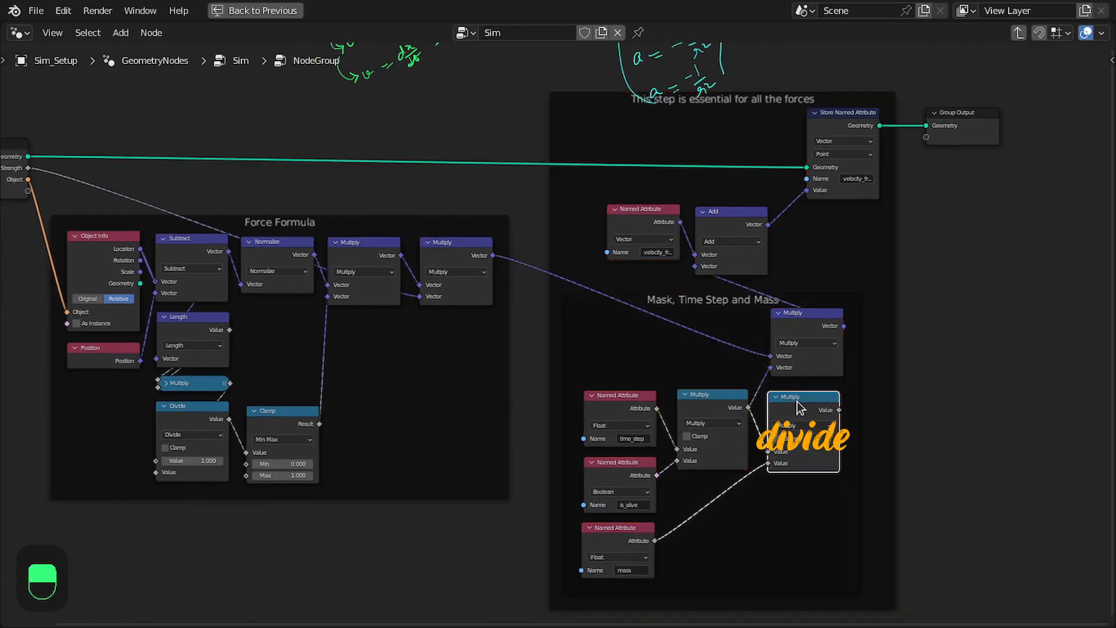
click(702, 407)
key(Home)
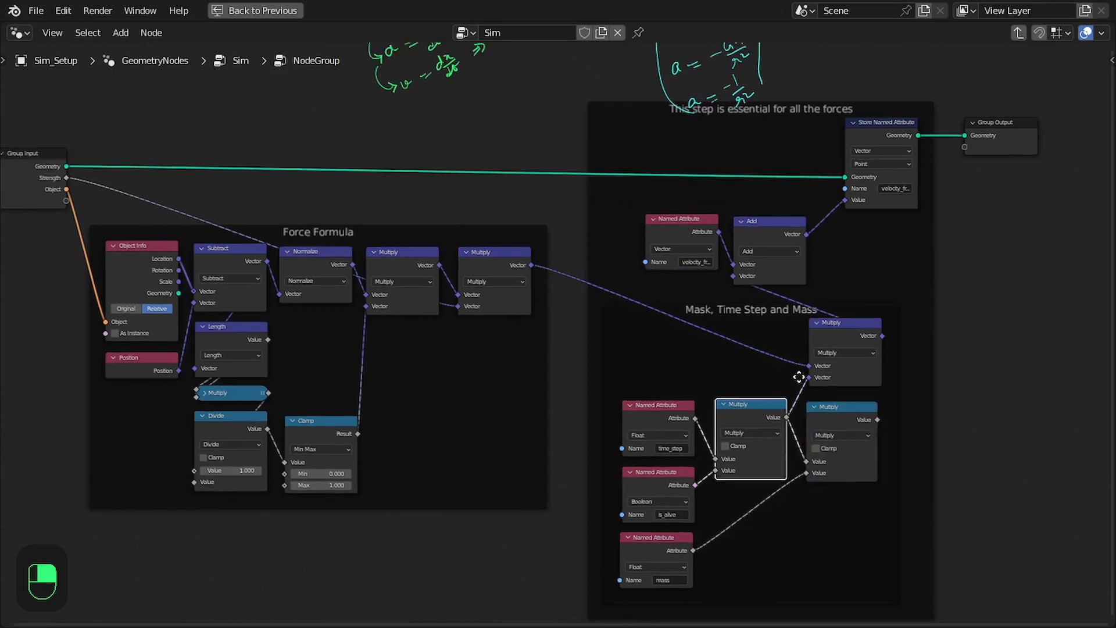
scroll(779, 238, up, 2)
drag(776, 320, 776, 327)
scroll(702, 301, down, 2)
Leave the node group, rename it KS_Central_Force with a fake user, and restore the full workspace layout
key(Tab)
double_click(533, 290)
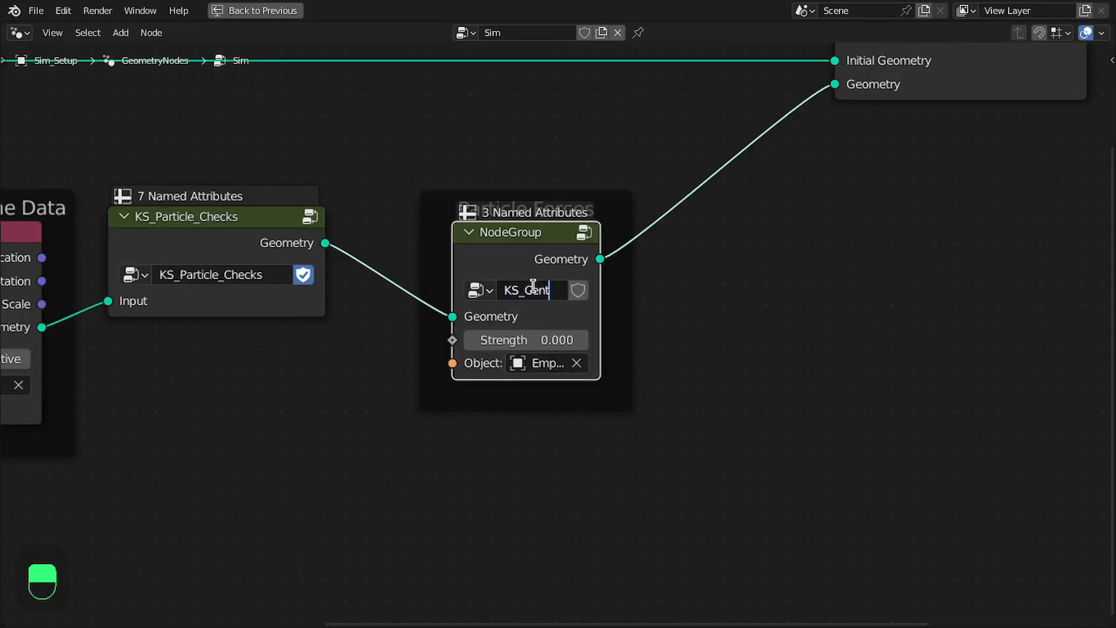
text(KS_Central_Fo)
text(rce)
key(ctrl+space)
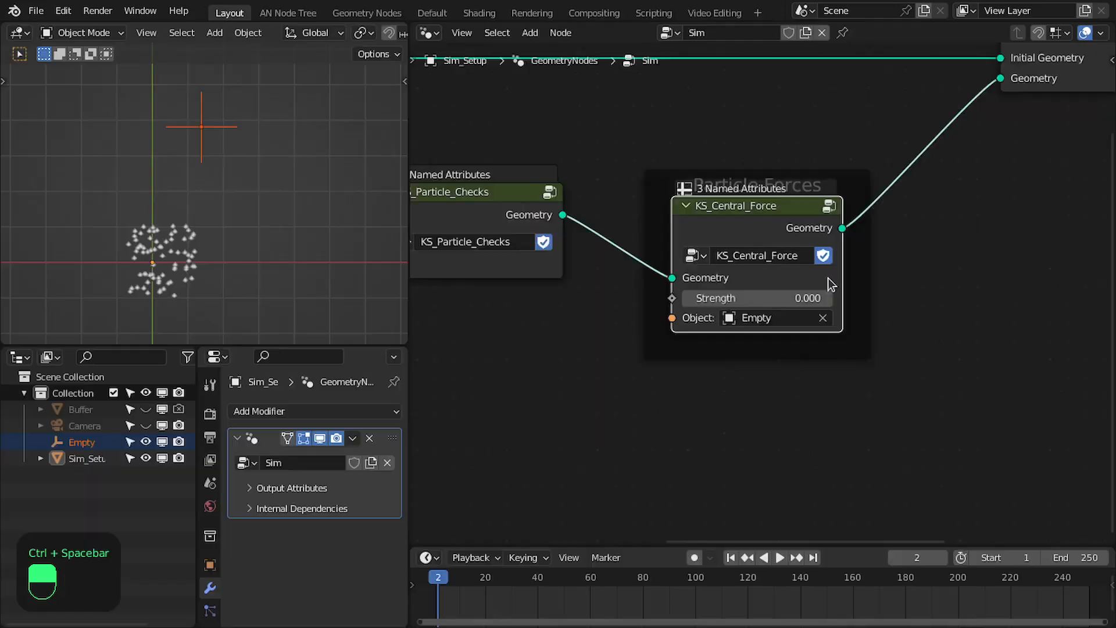
Set KS_Central_Force's Strength to 1 and play the simulation from the first frame
middle_drag(830, 283, 747, 362)
scroll(739, 361, up, 2)
click(693, 385)
text(1)
key(Return)
key(shift+Left)
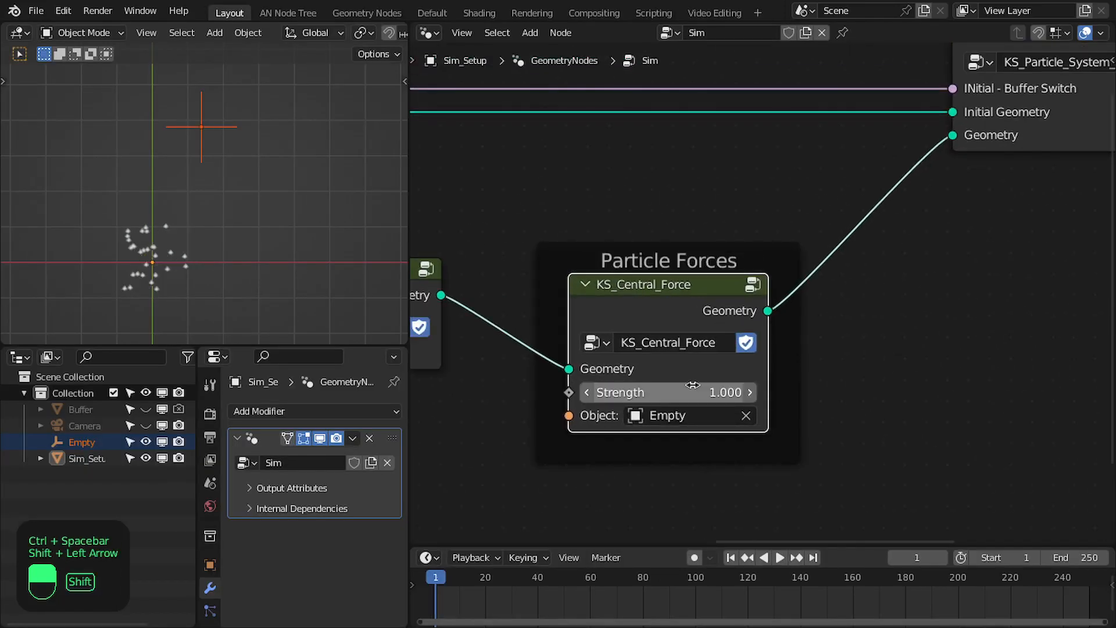
key(space)
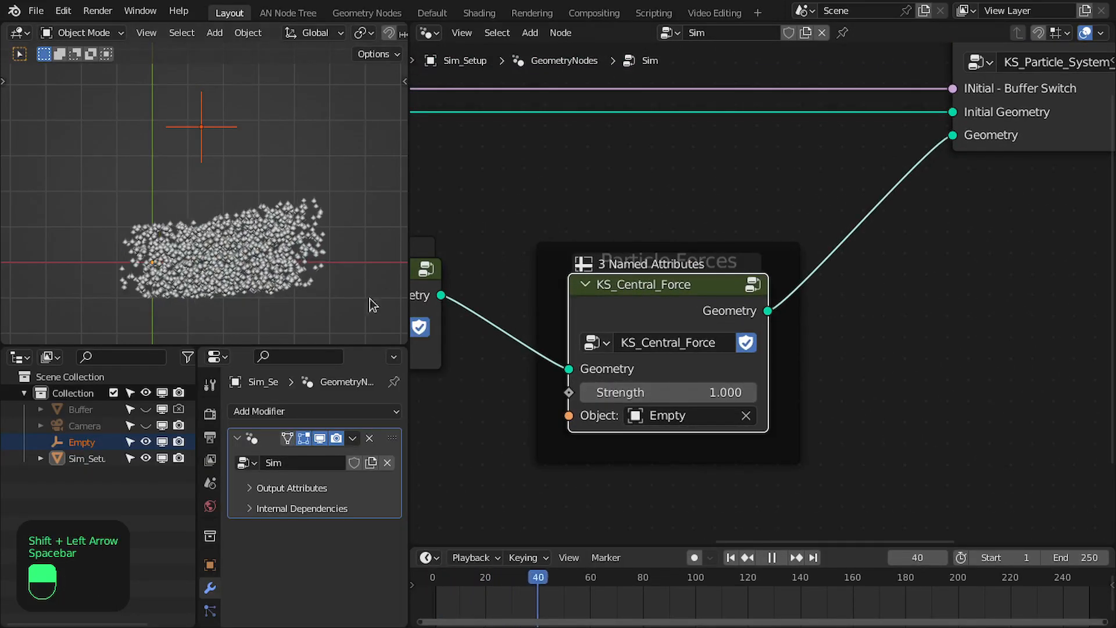
key(space)
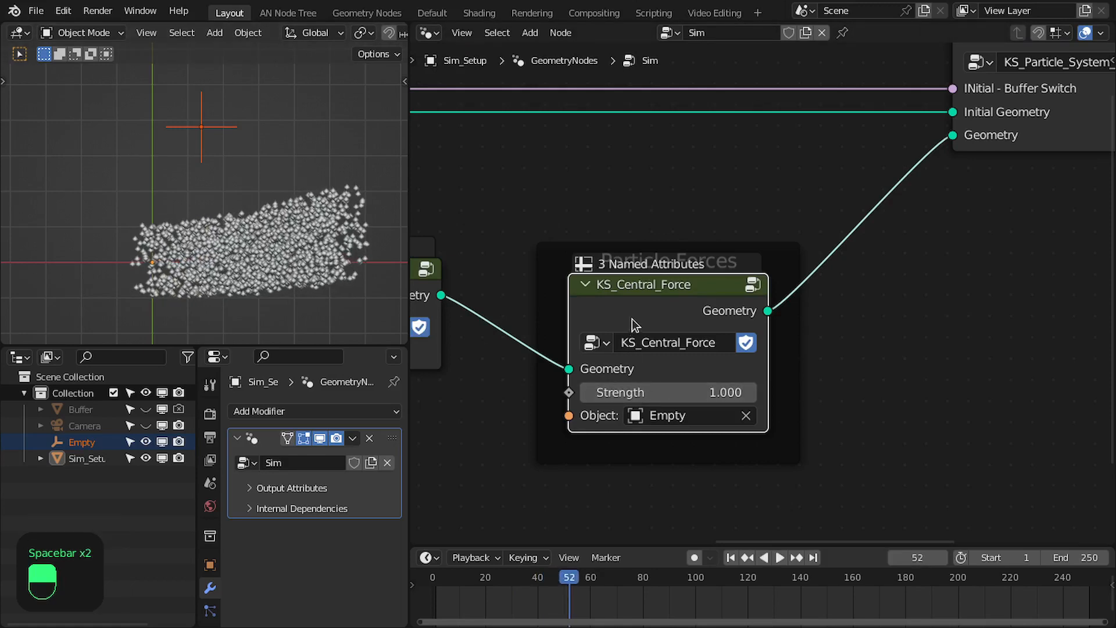
Examine how Object Info's Location and Position feed the Subtract node inside KS_Central_Force
key(Tab)
scroll(633, 332, up, 5)
drag(711, 356, 706, 332)
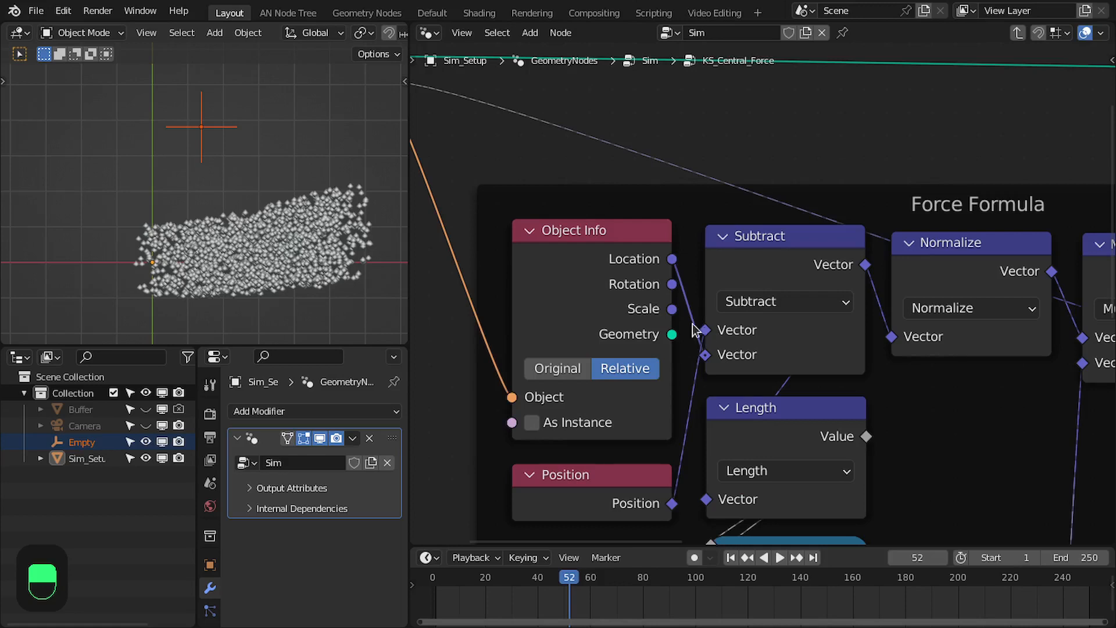
scroll(708, 332, down, 5)
key(Tab)
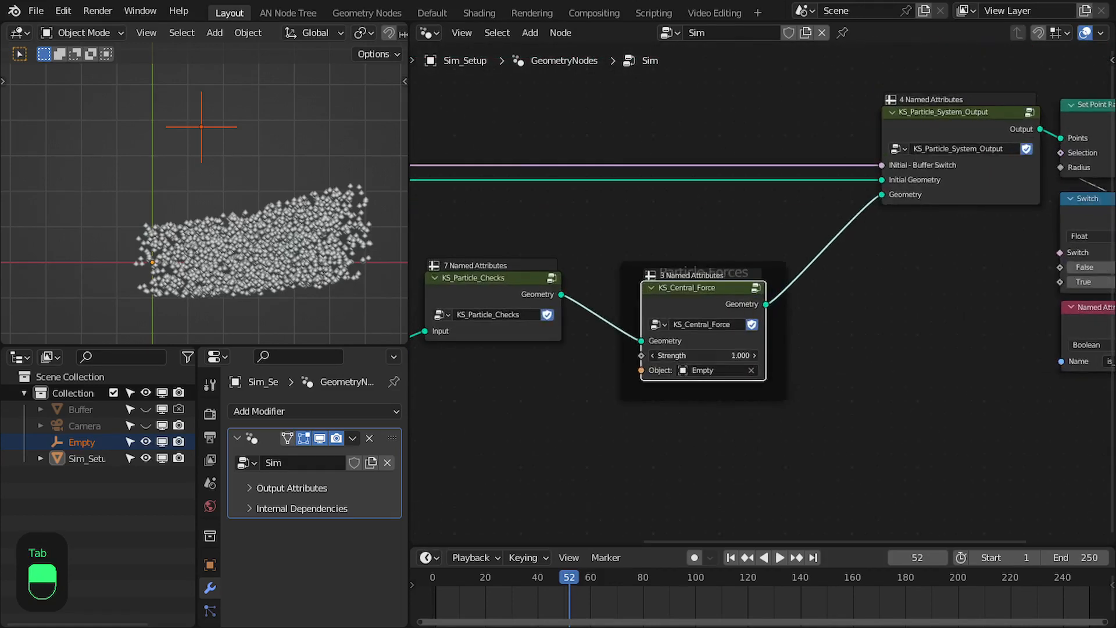
Set KS_Central_Force's Strength to -3 and play the simulation from the first frame while watching the particles around the Empty
click(727, 354)
text(-3)
key(Return)
key(shift+Left)
key(space)
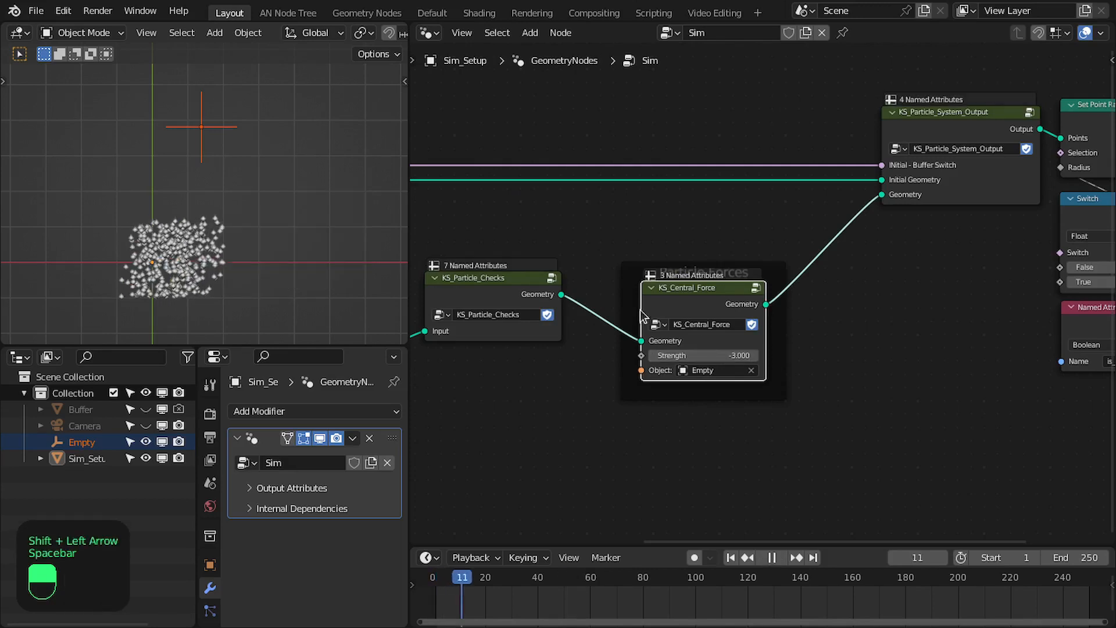
scroll(242, 212, down, 1)
shift+middle_drag(242, 209, 269, 214)
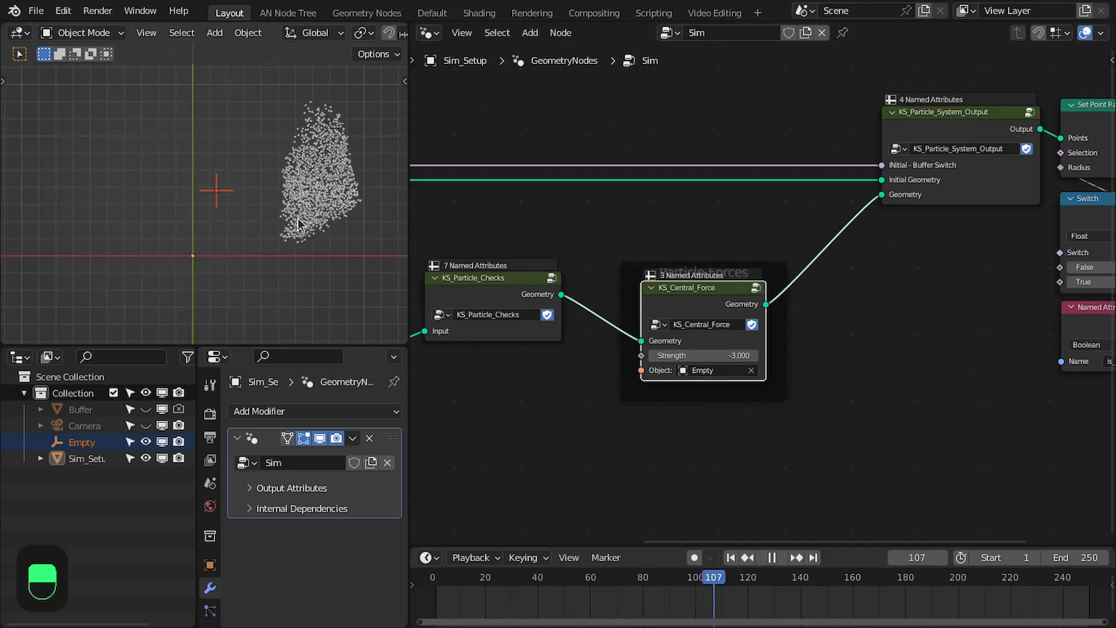
key(space)
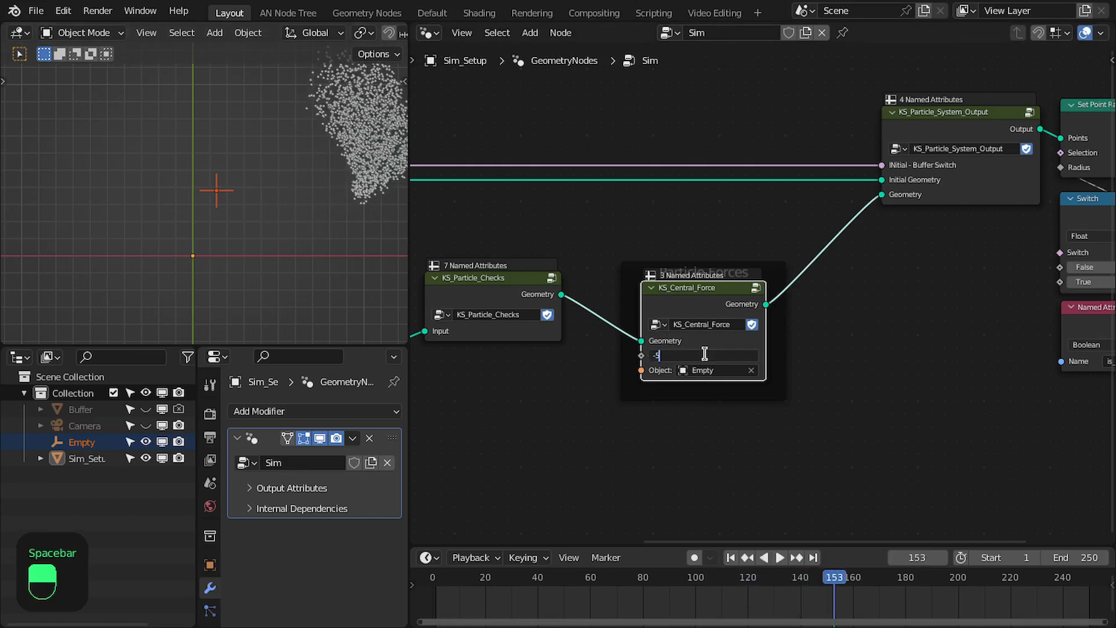
Set KS_Central_Force's Strength to -5 and replay the simulation from the first frame
click(705, 353)
text(-5)
key(Return)
key(shift+Left)
key(space)
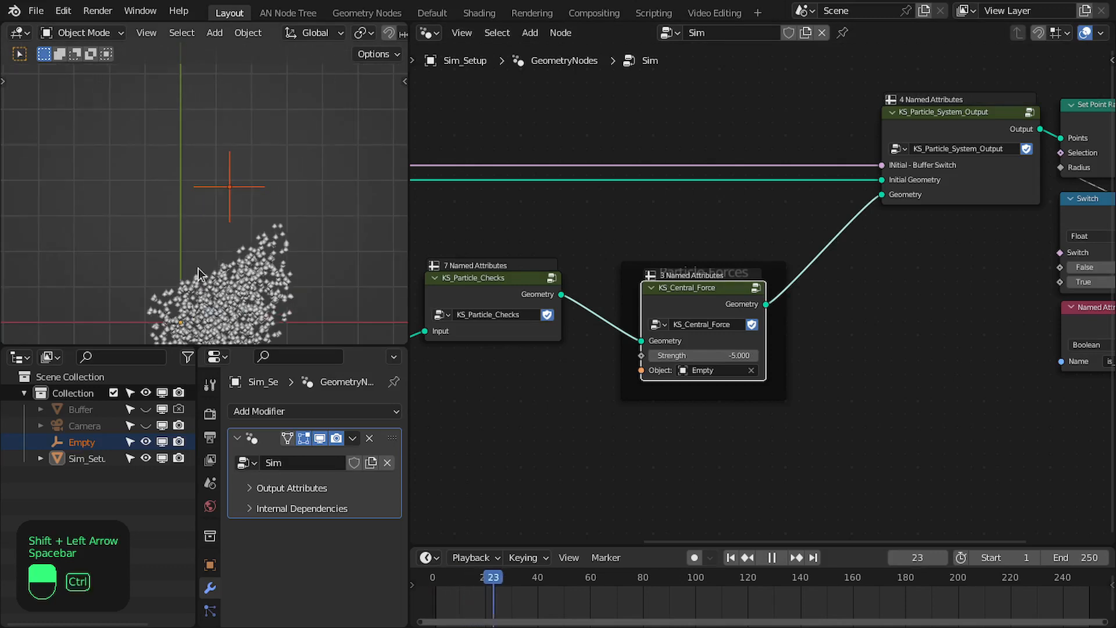
Watch the particles move around the Empty in a maximized viewport, stop playback, and save the file
key(ctrl+space)
scroll(523, 290, down, 4)
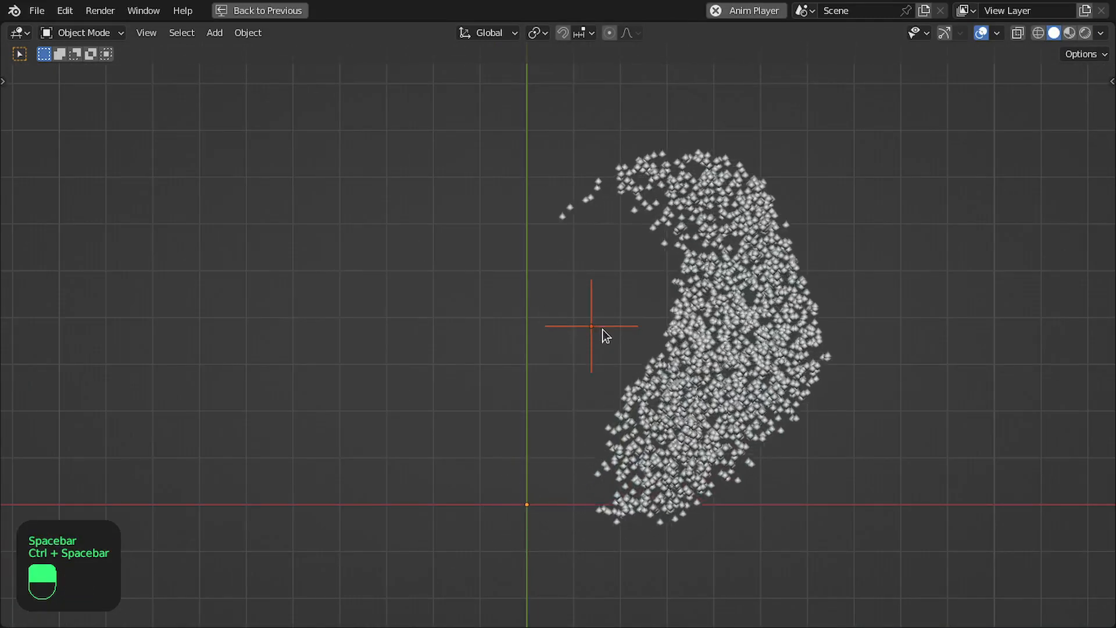
click(788, 181)
scroll(779, 200, down, 3)
shift+middle_drag(723, 288, 645, 320)
scroll(636, 317, up, 2)
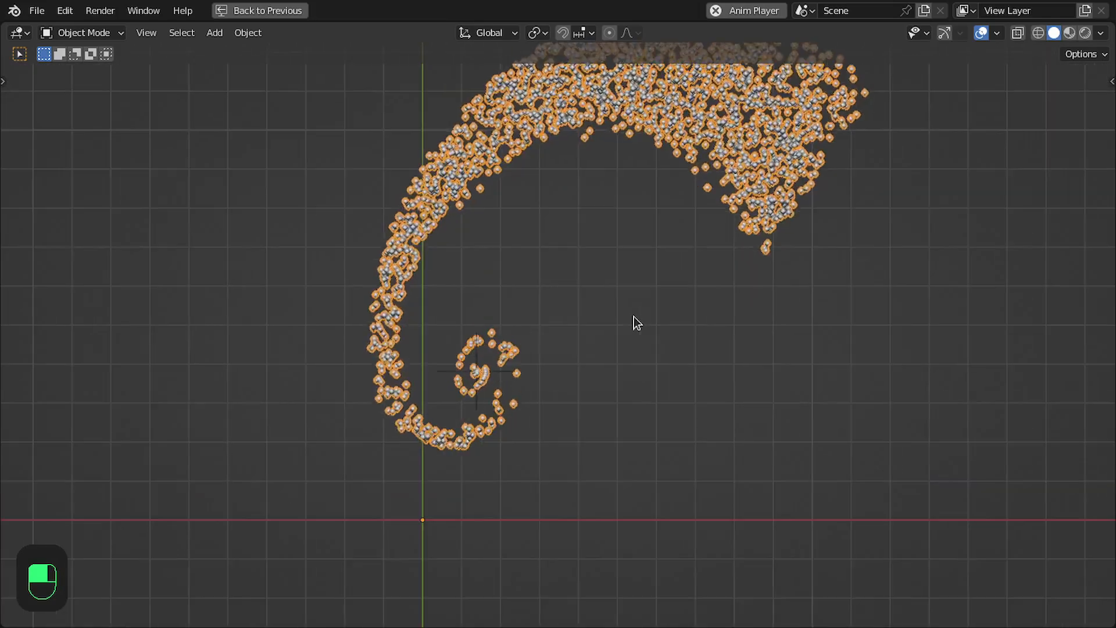
key(space)
key(ctrl+s)
Move KS_Particle_System_Output and the nodes after it closer to the Particle Forces frame
scroll(678, 295, down, 2)
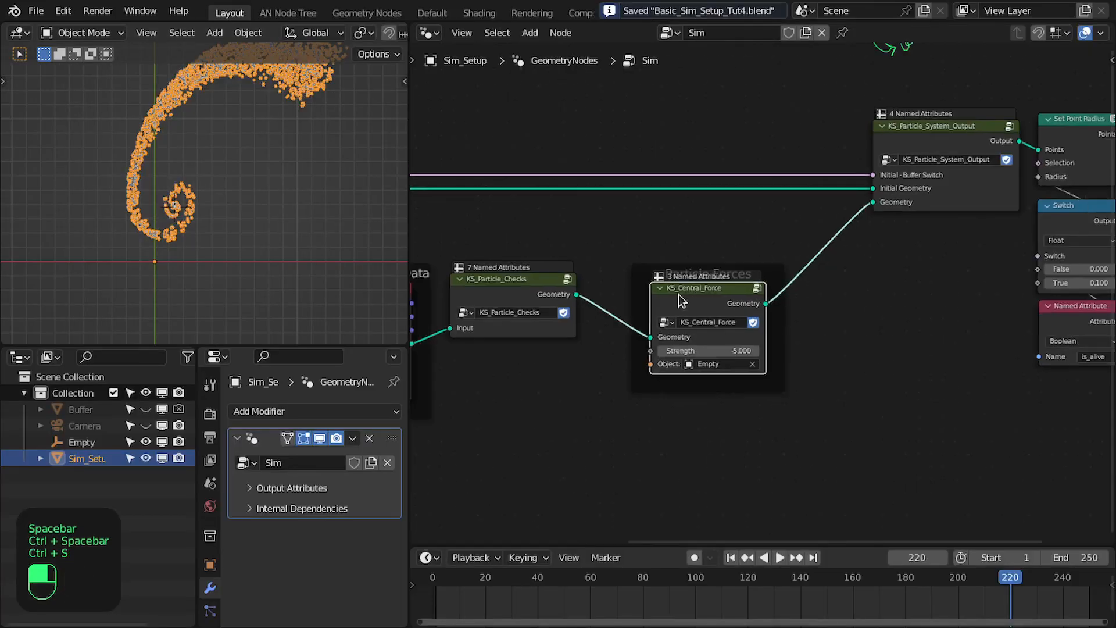
click(667, 273)
scroll(756, 294, down, 3)
drag(812, 349, 1049, 196)
drag(1036, 191, 983, 191)
middle_drag(728, 257, 839, 271)
scroll(837, 271, up, 1)
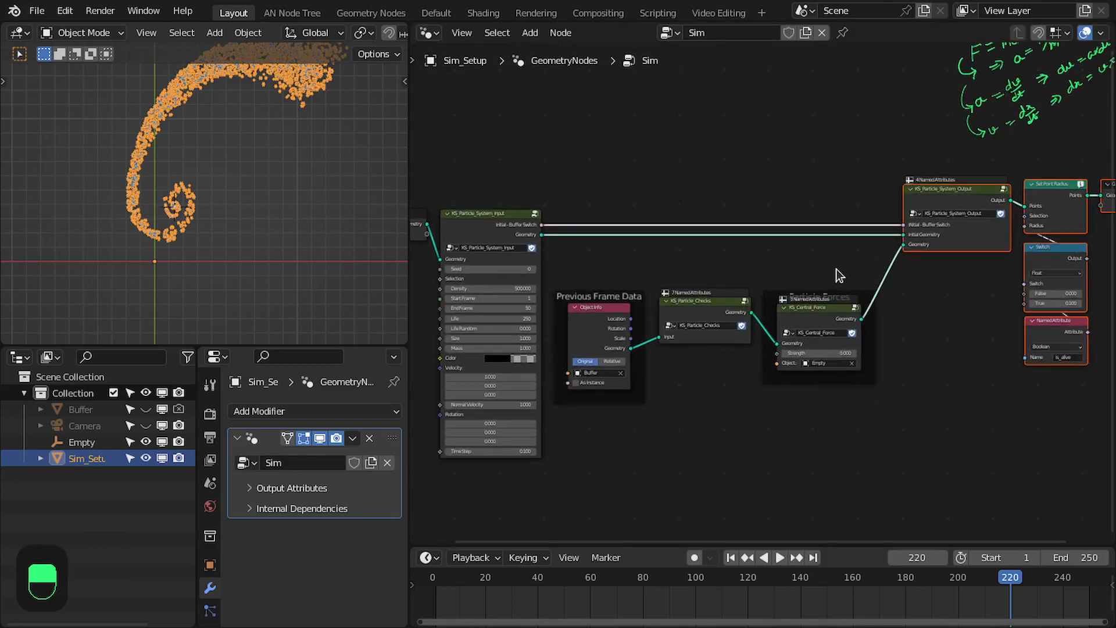
Maximize the viewport to inspect the particle spiral around the Empty, replay the simulation, and restore the layout
key(ctrl+space)
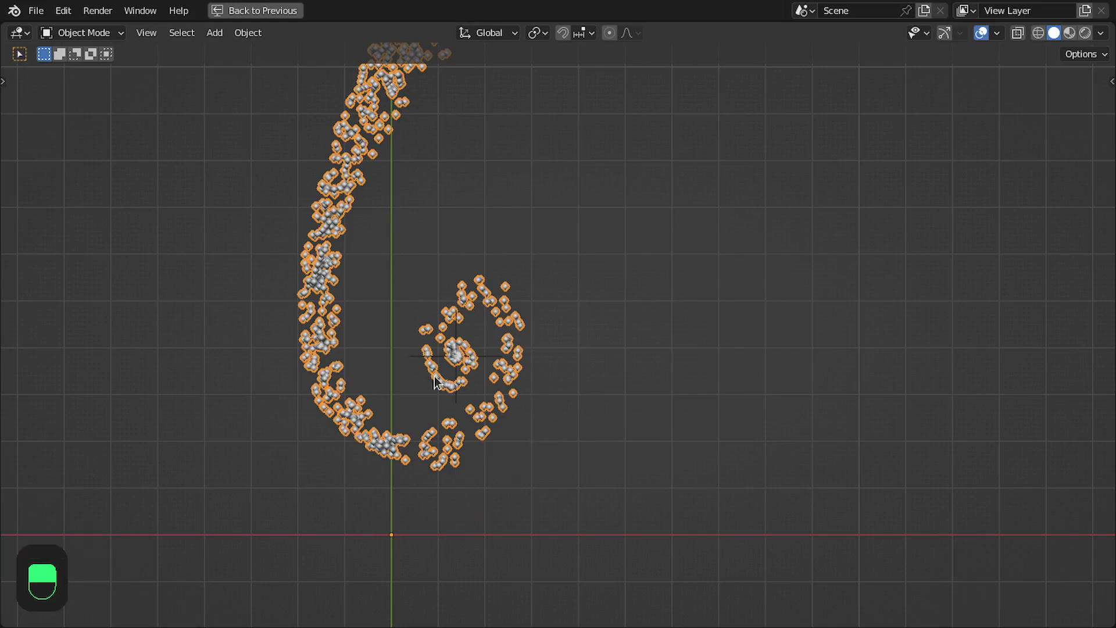
middle_drag(568, 360, 437, 296)
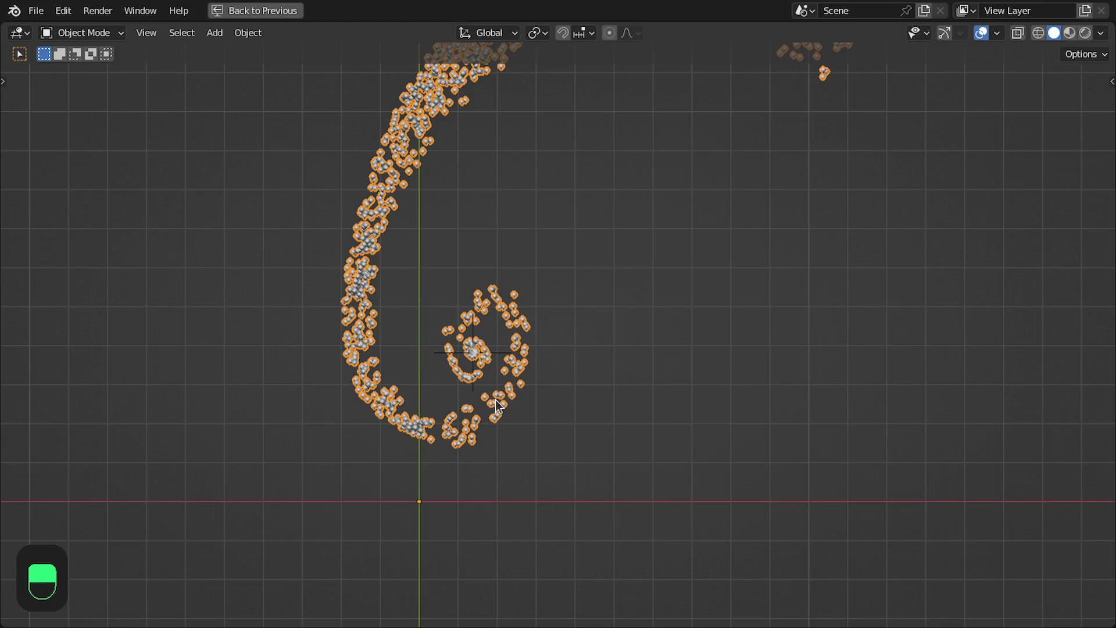
key(space)
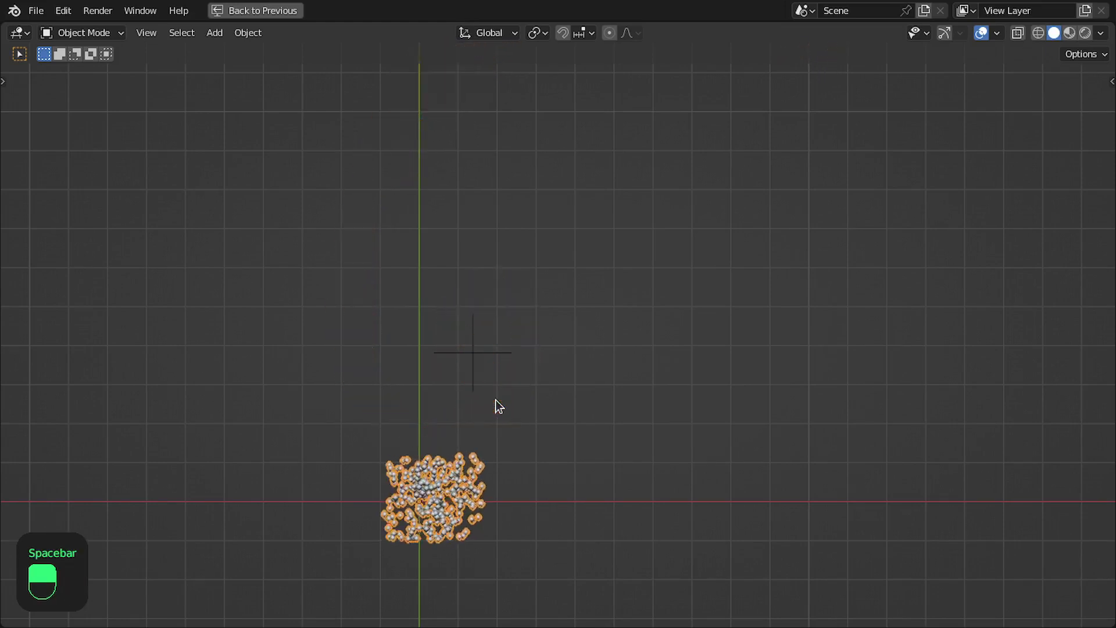
key(ctrl+space)
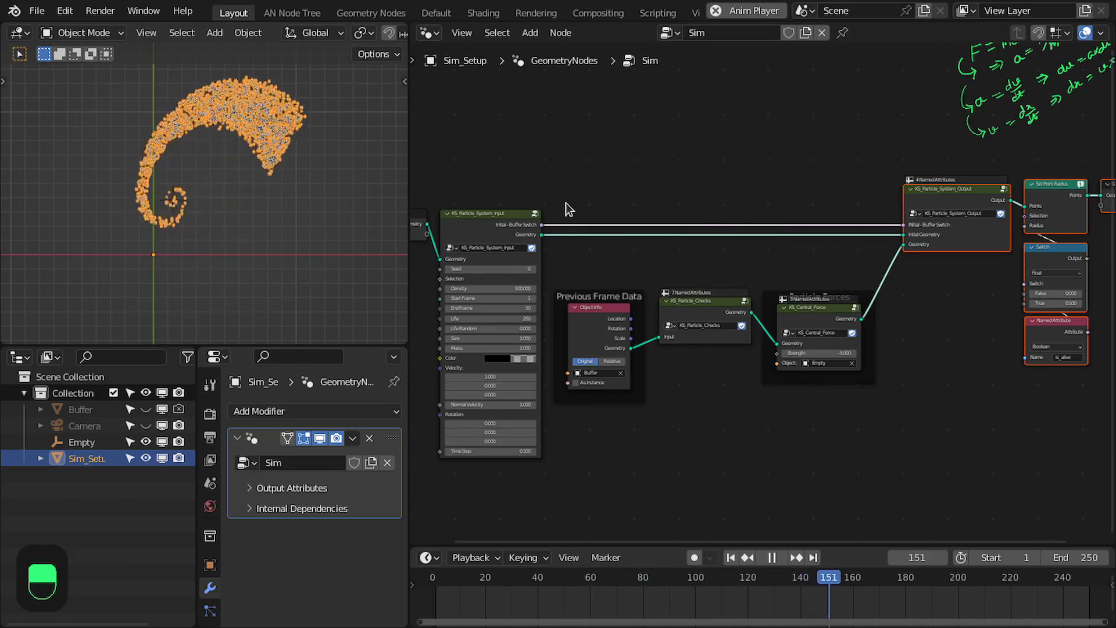
Inspect the particle flow around the Empty in a maximized viewport, then return to the first frame and save the file
key(space)
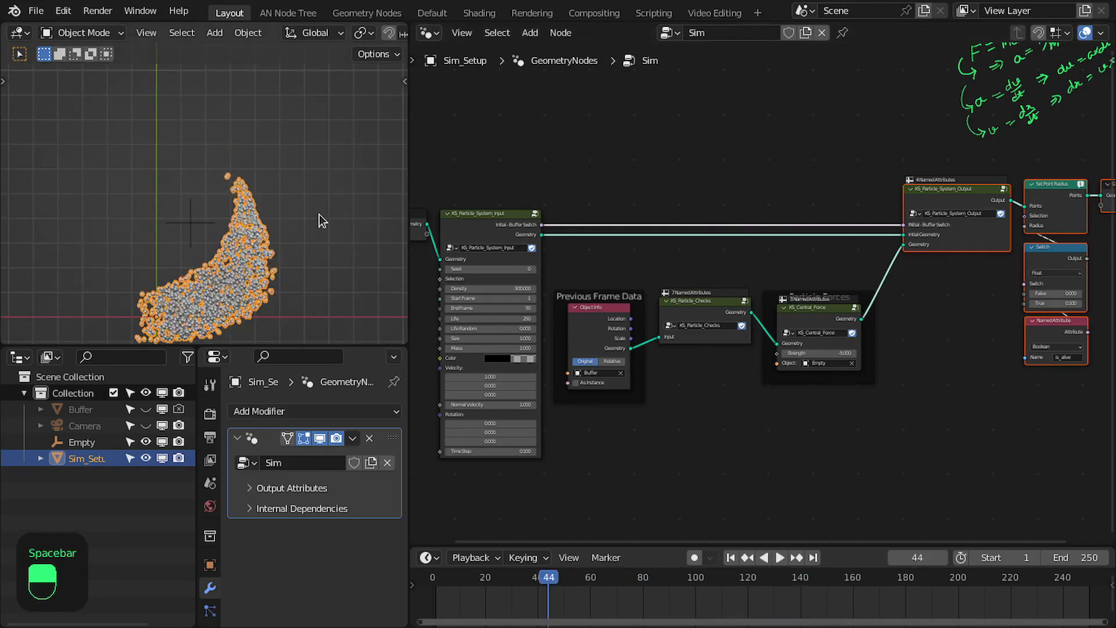
key(ctrl+space)
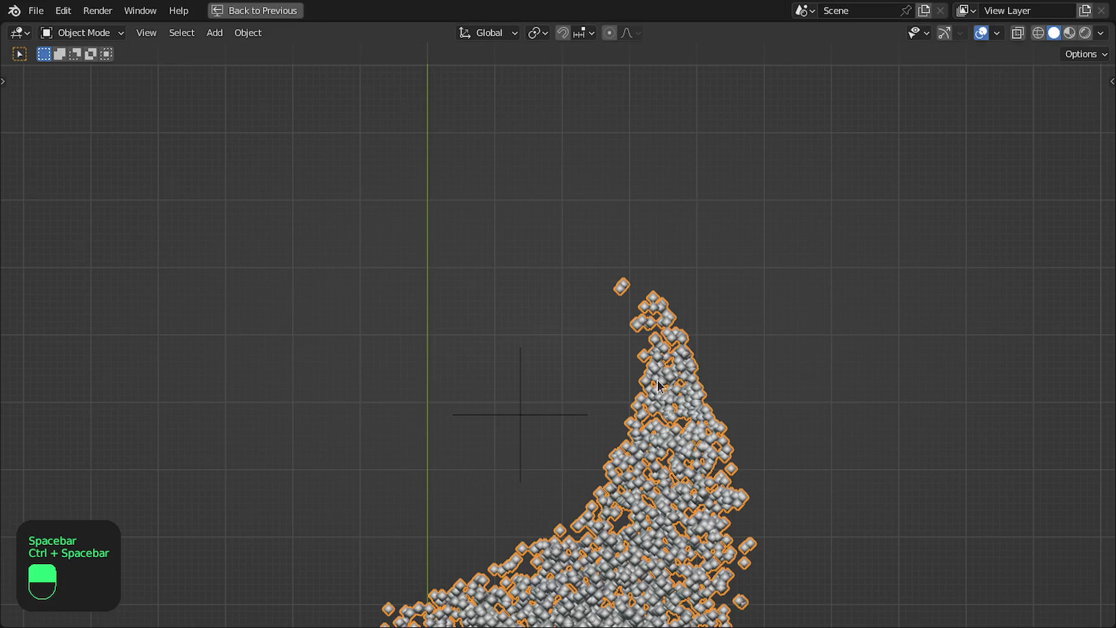
scroll(658, 380, down, 1)
shift+middle_drag(658, 380, 634, 312)
key(space)
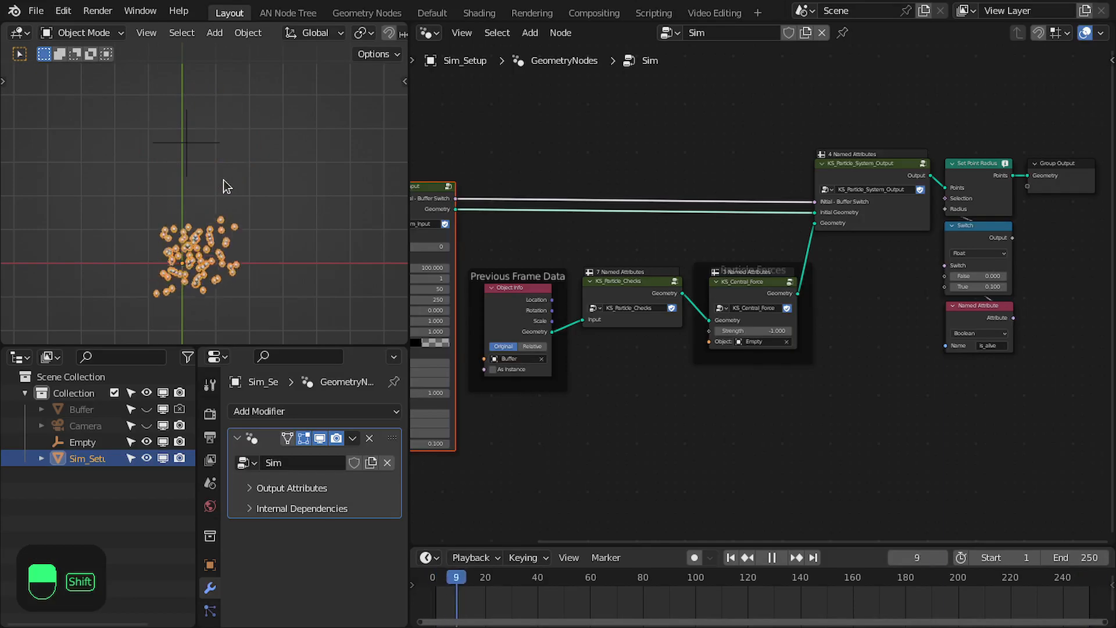
key(space)
key(shift+Left)
key(ctrl+s)
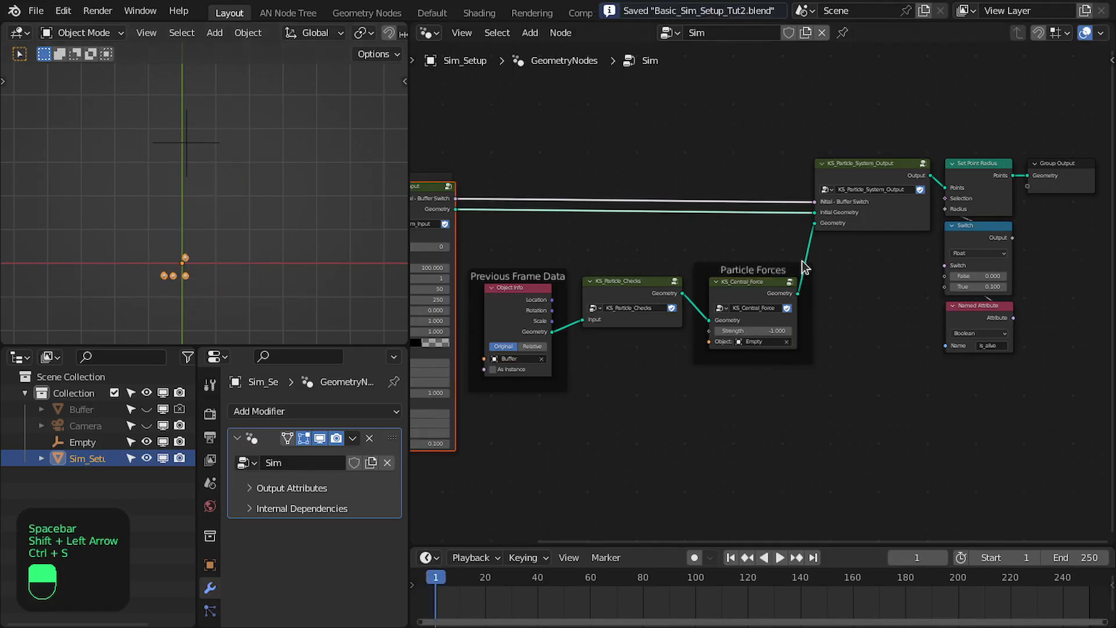
Duplicate KS_Central_Force and insert the copy after the original in the Particle Forces frame
scroll(727, 249, up, 2)
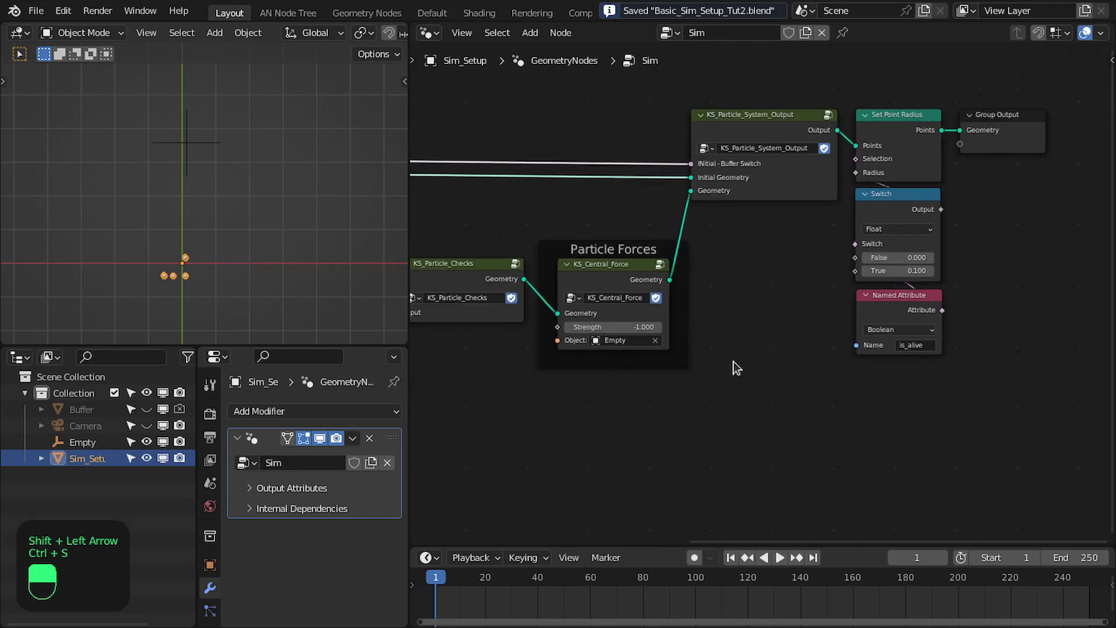
scroll(760, 330, up, 1)
key(ctrl+space)
scroll(442, 294, up, 2)
middle_drag(441, 301, 489, 253)
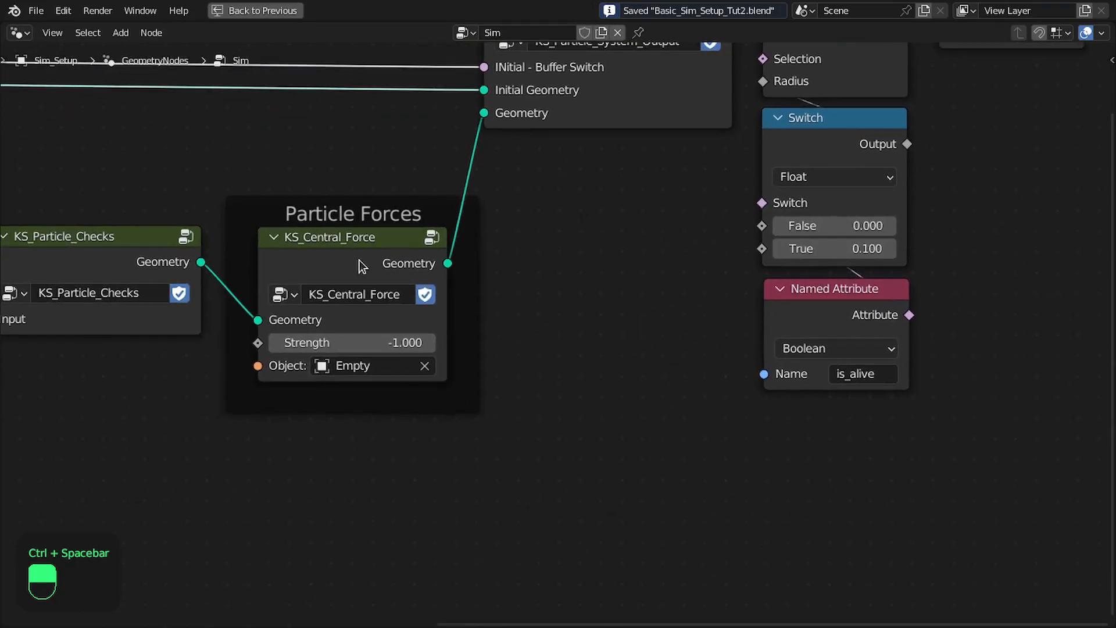
click(360, 264)
key(shift+d)
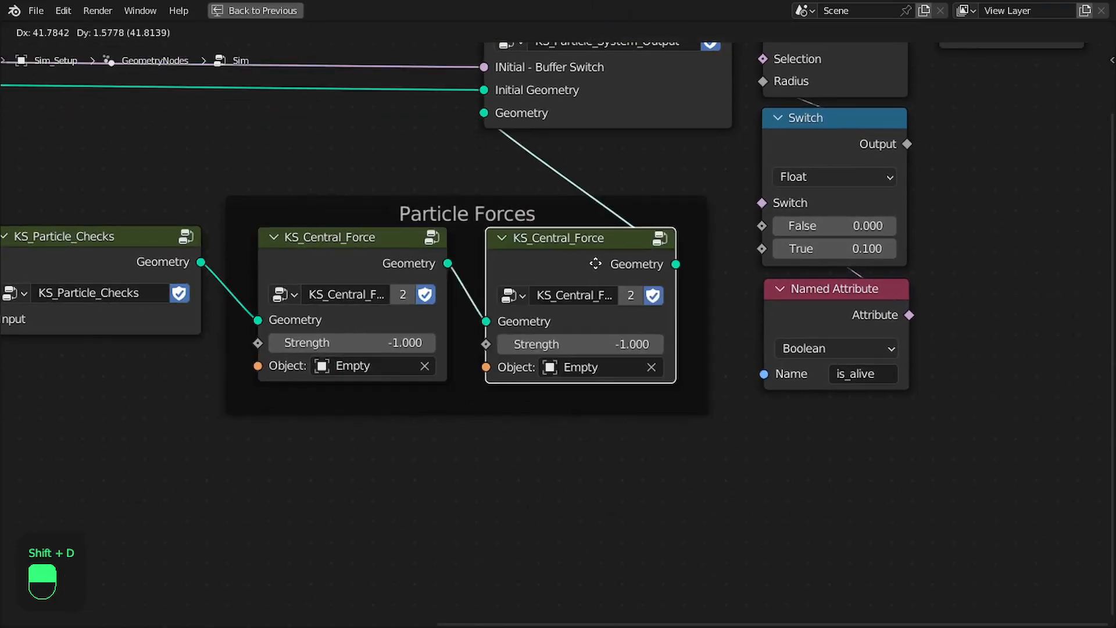
click(581, 264)
Make the duplicated force group single-user, rename it KS_Turbulence_Force, and save the file
click(623, 294)
click(573, 299)
key(End)
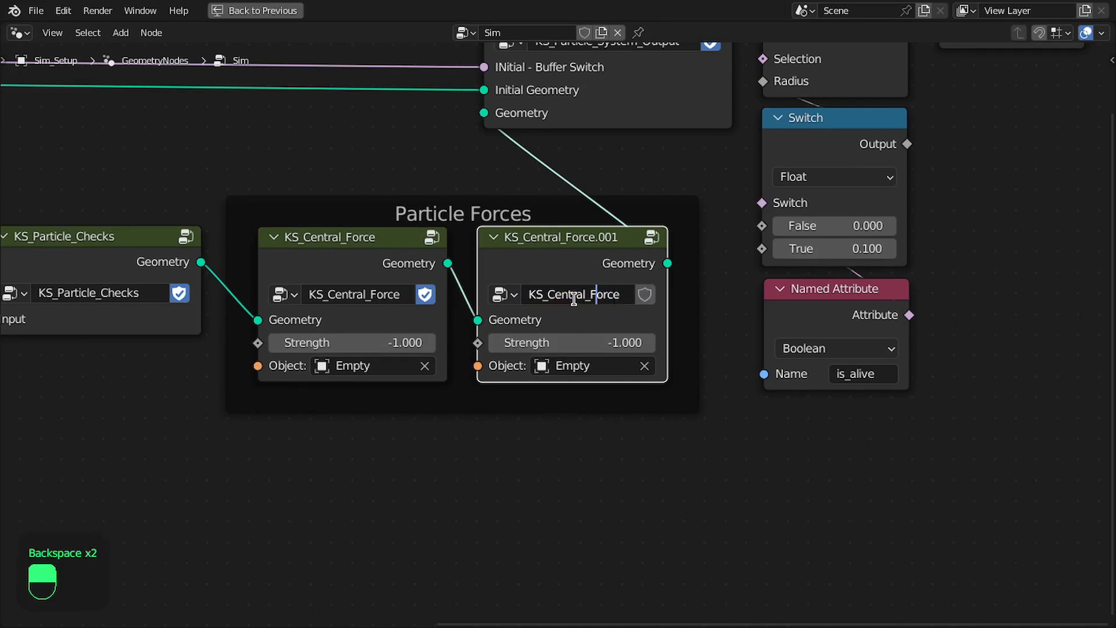
key(shift+Left)
key(shift+Left)
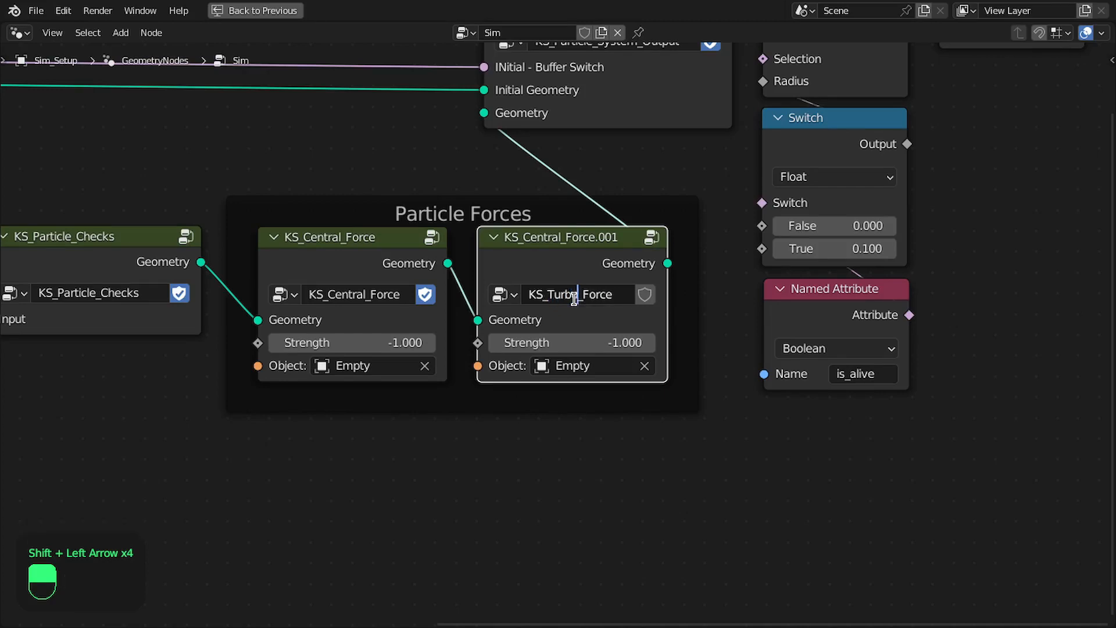
key(Return)
key(ctrl+s)
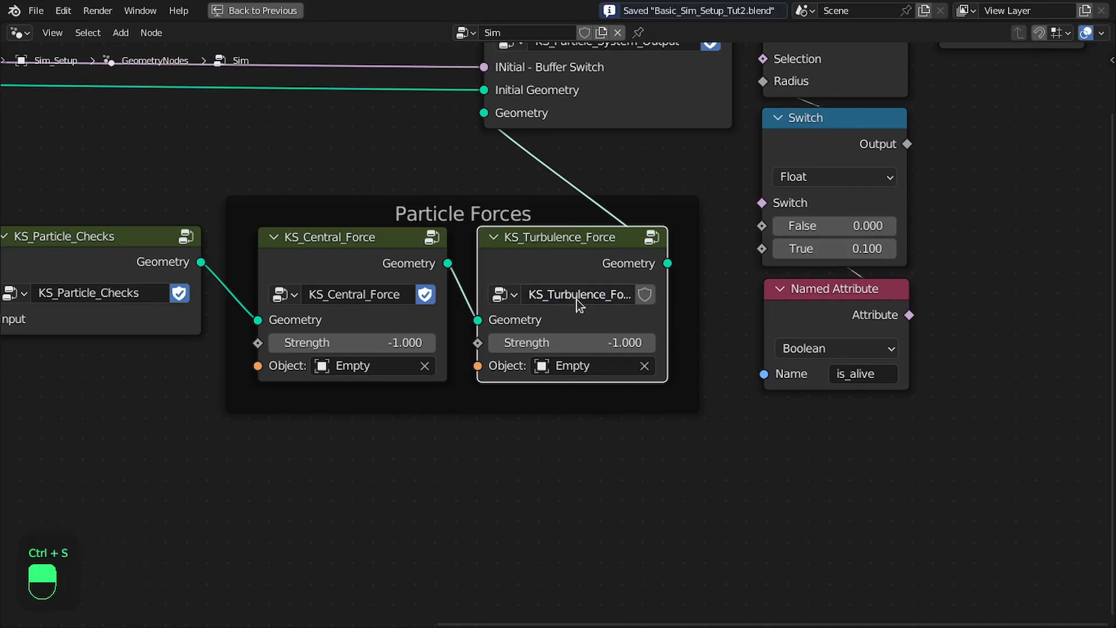
Set KS_Turbulence_Force's Strength to 0.25, and open the group for editing
click(597, 346)
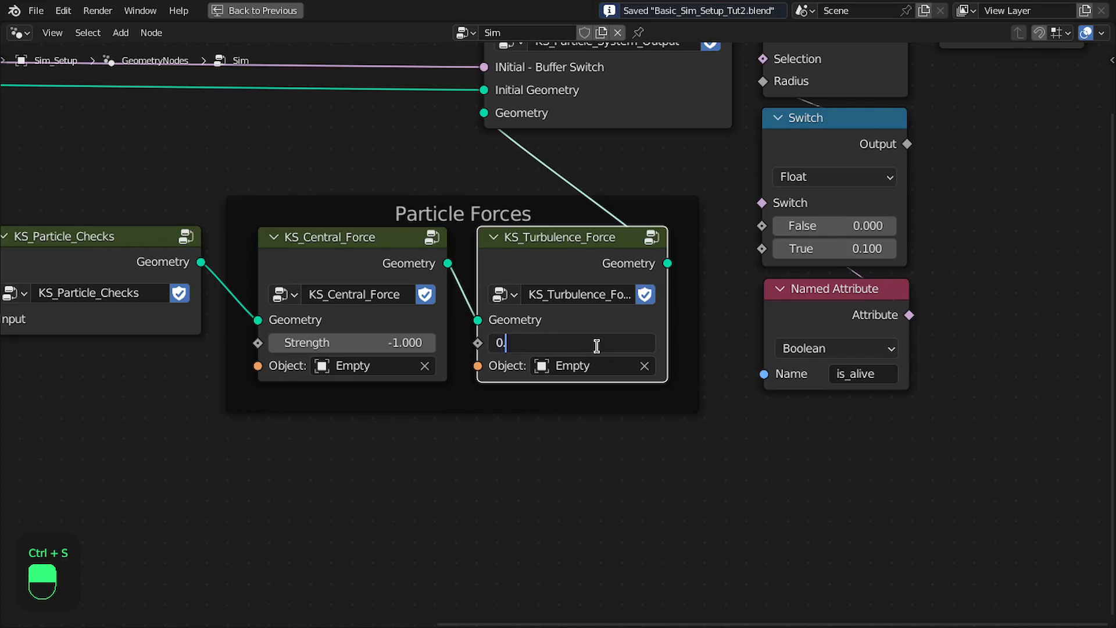
key(Return)
key(Tab)
scroll(575, 354, down, 7)
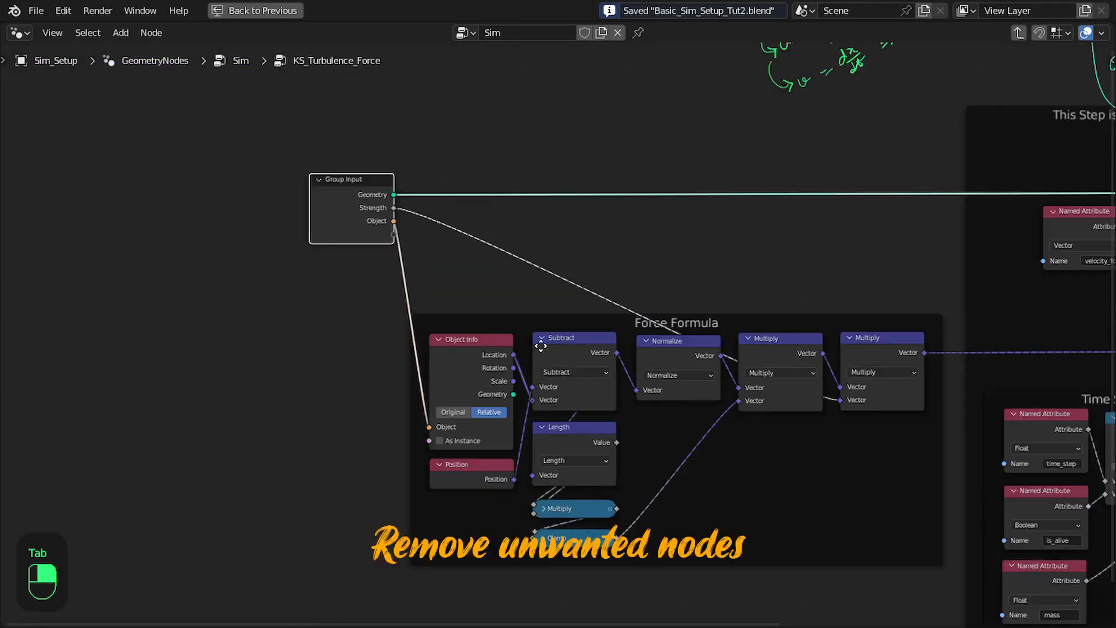
key(ctrl+s)
Delete the Object Info and Position nodes from the Force Formula frame
middle_drag(563, 369, 554, 299)
scroll(554, 298, up, 3)
right_click(446, 284)
key(x)
middle_drag(508, 463, 410, 451)
drag(410, 446, 285, 292)
key(x)
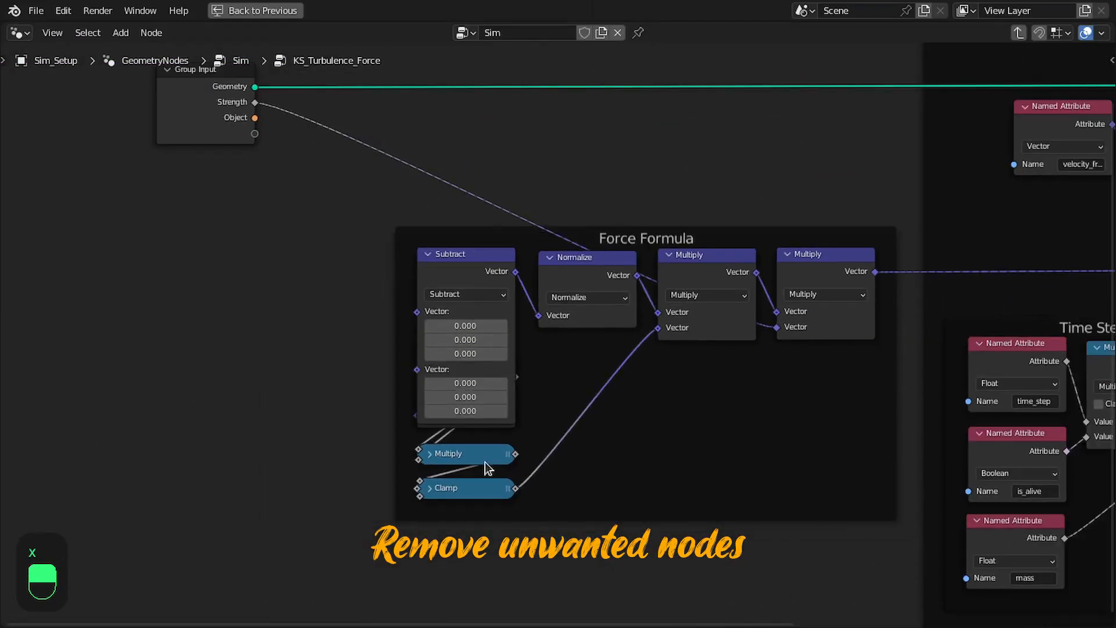
Delete the Length, collapsed Multiply and Clamp nodes below Subtract in the Force Formula frame
drag(468, 276, 477, 196)
right_click(464, 401)
key(x)
right_click(461, 451)
key(x)
key(x)
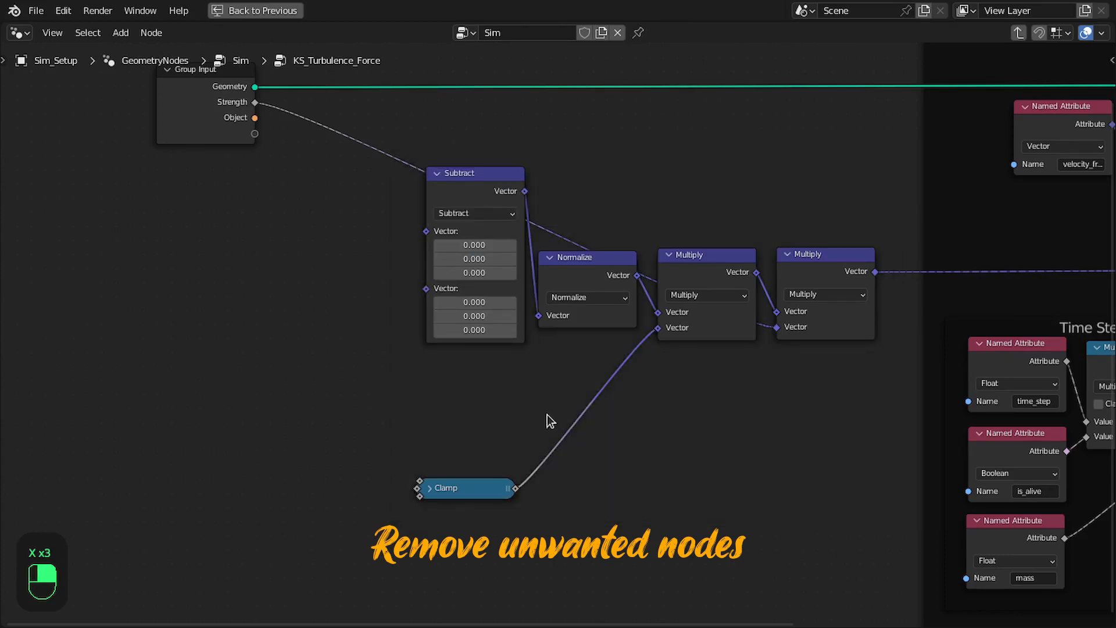
key(ctrl+z)
key(x)
Dissolve the Normalize node and one vector Multiply node, leaving Subtract feeding the remaining Multiply in the Force Formula frame
scroll(609, 319, up, 2)
drag(398, 244, 399, 333)
drag(519, 302, 516, 321)
key(ctrl+x)
right_click(653, 324)
key(ctrl+x)
drag(417, 312, 688, 315)
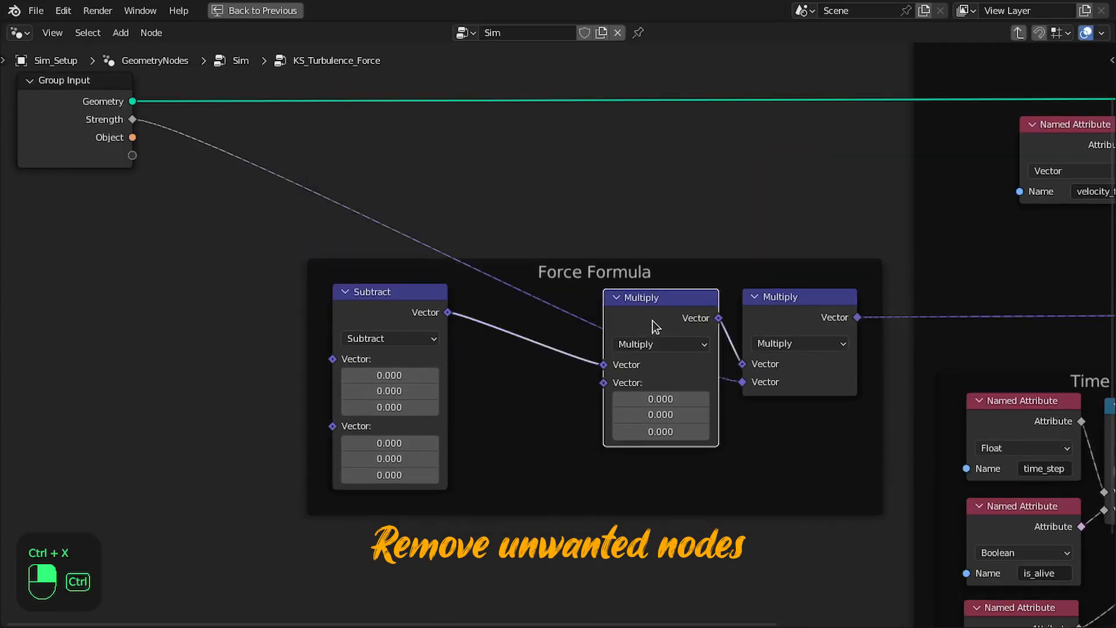
middle_drag(698, 332, 623, 315)
Add a Noise Texture before Subtract, with its Color output feeding Subtract's first Vector input
drag(528, 345, 428, 343)
text(noi)
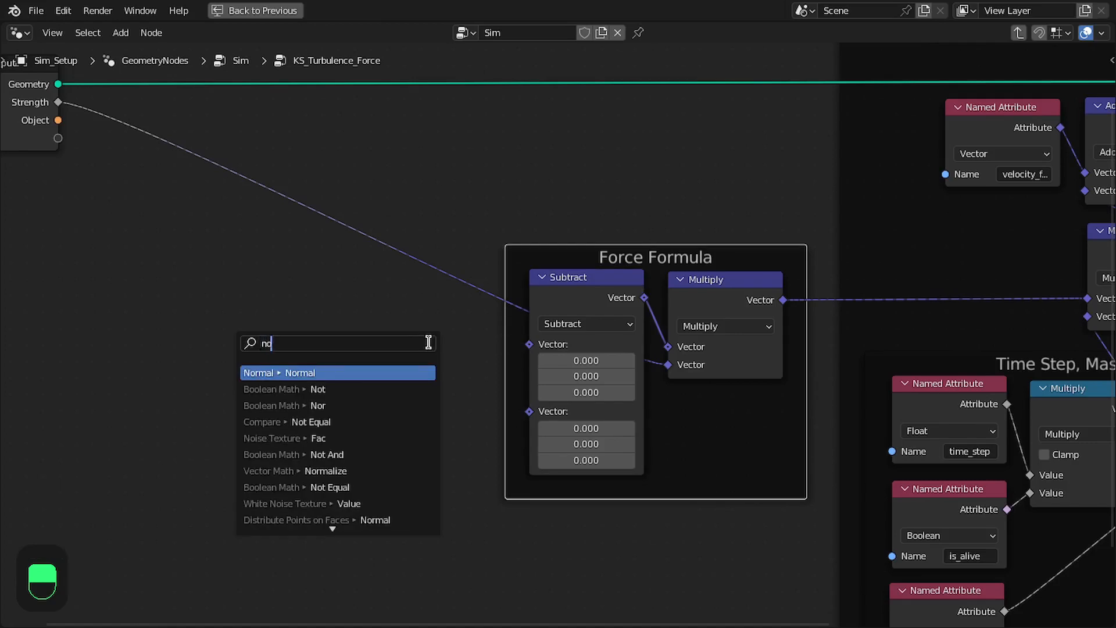
key(Down)
key(Return)
click(711, 265)
drag(661, 275, 411, 294)
Set all three components of Subtract's second vector to 0.5 and align the node with its neighbours
mouse_move(563, 368)
mouse_down()
mouse_move(565, 399)
mouse_move(567, 380)
mouse_up()
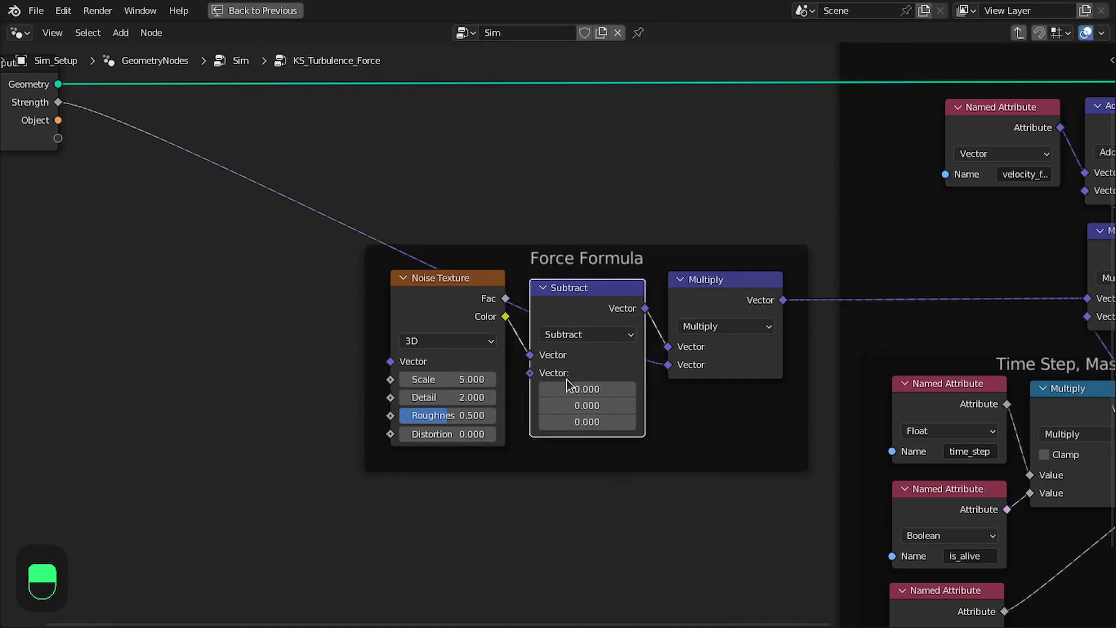
text(0.5)
key(Return)
drag(580, 307, 581, 299)
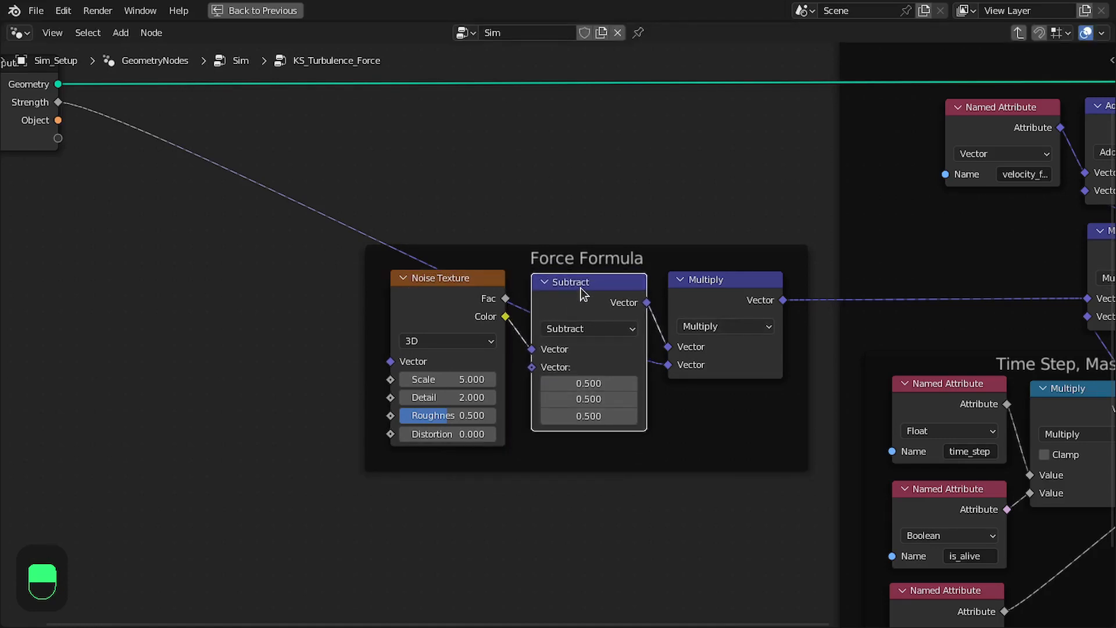
drag(474, 299, 472, 291)
middle_drag(497, 272, 525, 275)
Set the Noise Texture's Detail and Roughness to 0
scroll(573, 265, down, 1)
drag(690, 262, 678, 260)
middle_drag(642, 290, 744, 253)
scroll(629, 320, up, 1)
drag(587, 373, 528, 392)
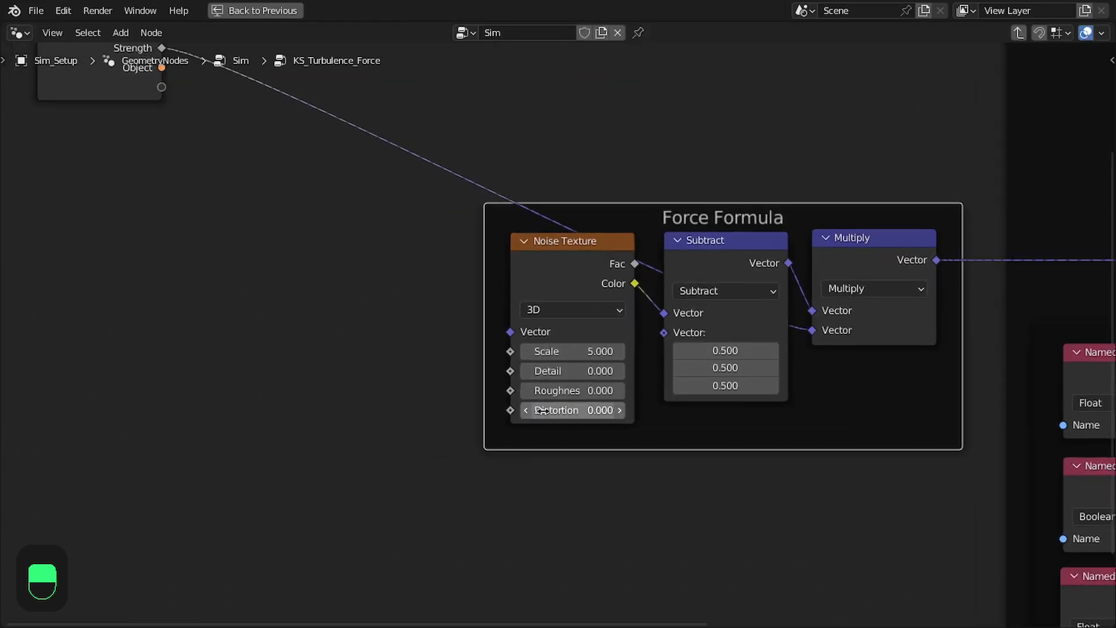
middle_drag(598, 392, 653, 421)
Set the Noise Texture's Scale to 3 and switch its dimensions to 4D
scroll(653, 421, down, 1)
drag(640, 381, 642, 382)
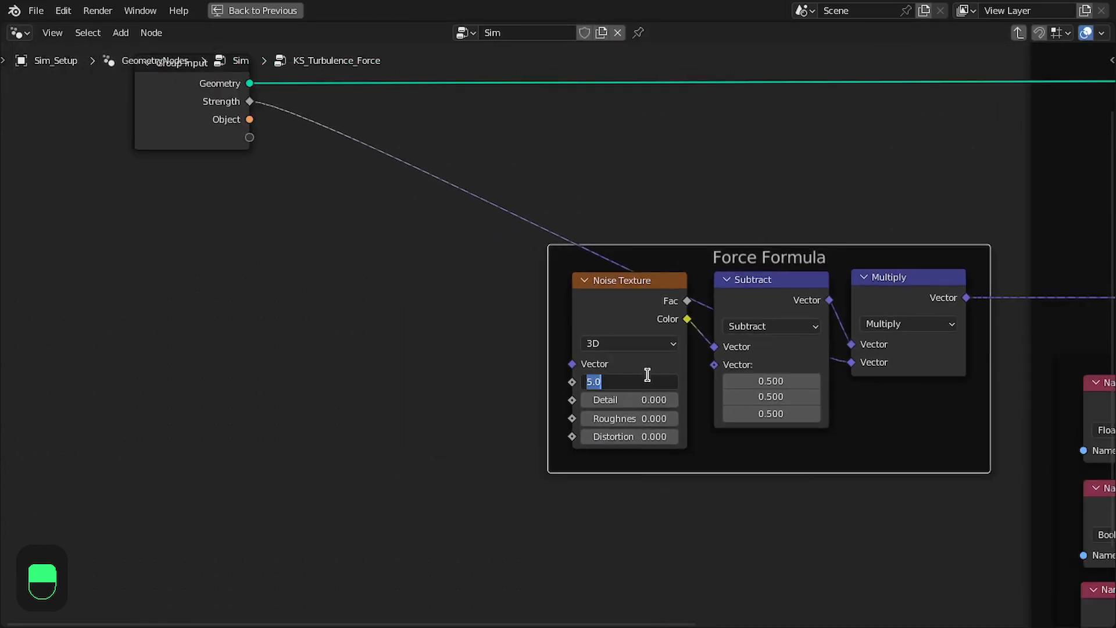
text(3)
key(Return)
middle_drag(634, 381, 731, 335)
click(700, 299)
click(692, 360)
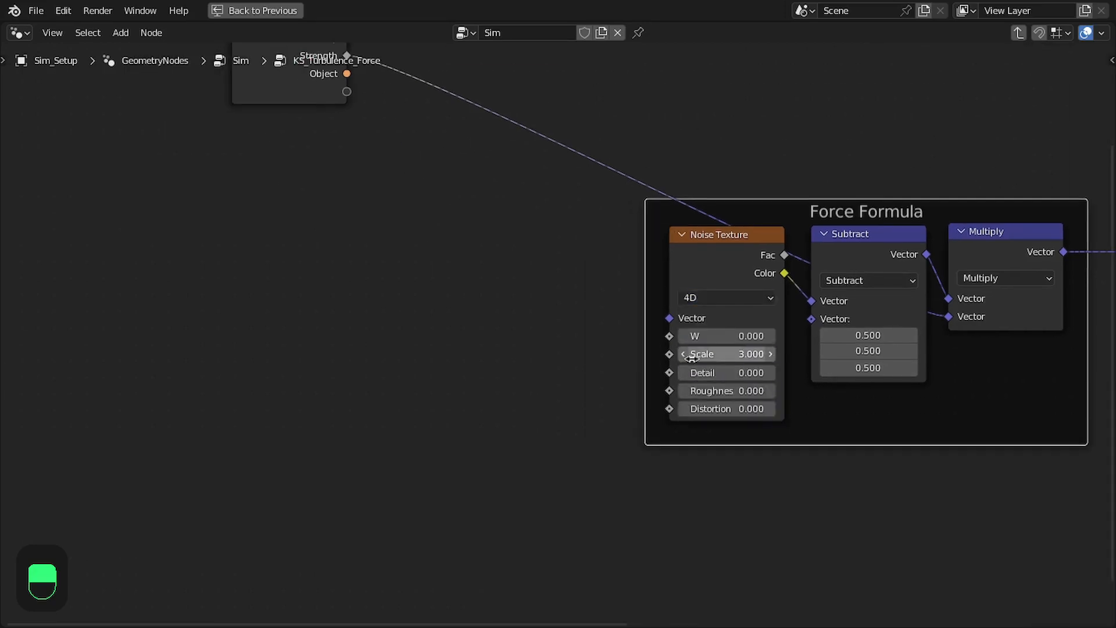
Add a Scene Time node with its Frame output connected to the Noise Texture's W input
scroll(697, 372, up, 1)
drag(545, 370, 542, 366)
text(frame)
key(Return)
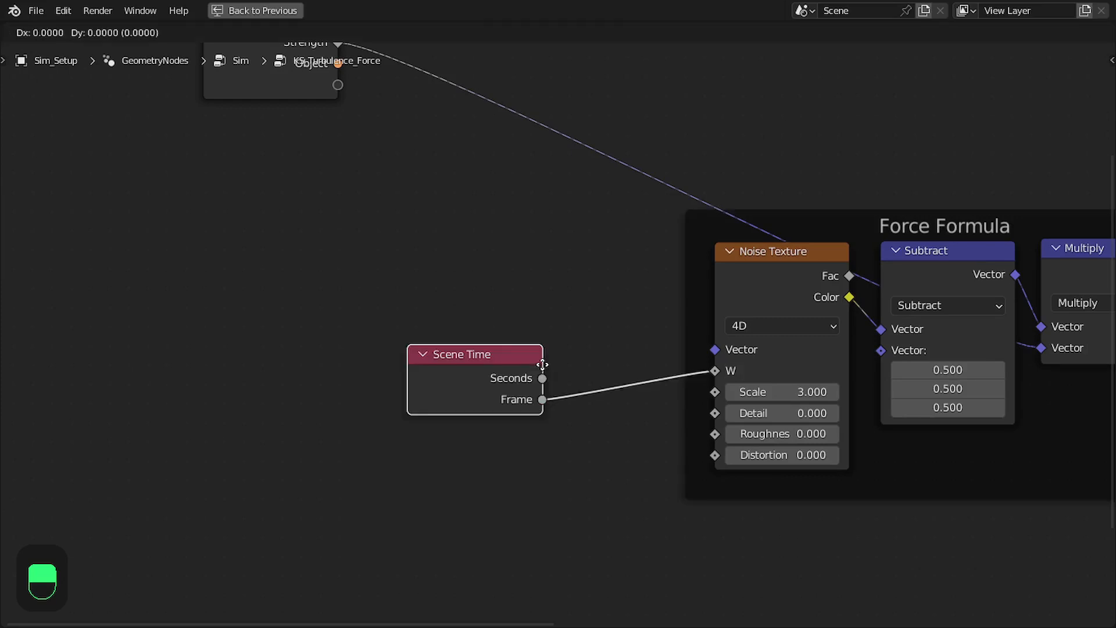
Insert a Multiply math node between Scene Time's Frame and the Noise Texture's W, with its second value reset to 0
drag(459, 366, 506, 404)
text(mul)
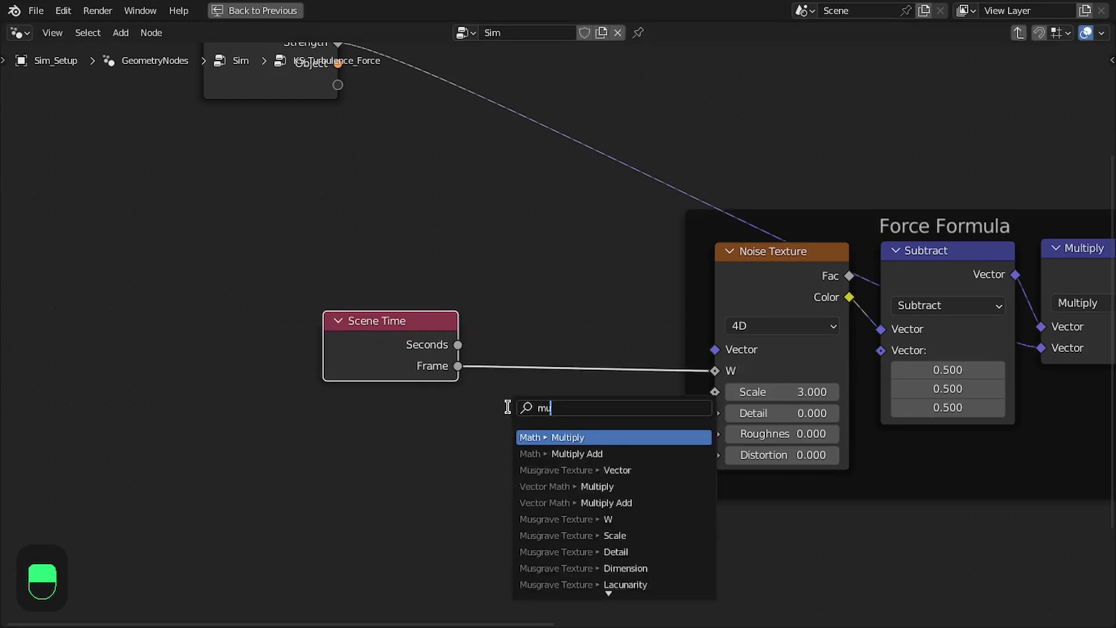
key(Return)
click(593, 309)
drag(429, 344, 460, 302)
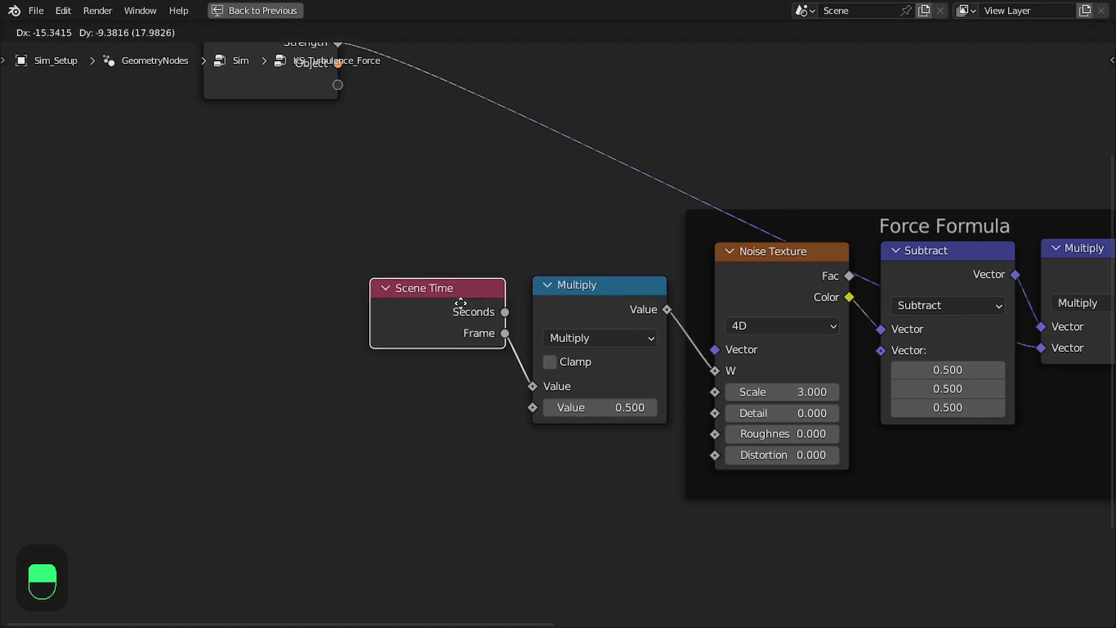
middle_drag(615, 407, 606, 437)
key(BackSpace)
Expose the Noise Texture's Scale and the math Multiply node's second Value as new group inputs
scroll(746, 322, down, 3)
middle_drag(738, 321, 637, 351)
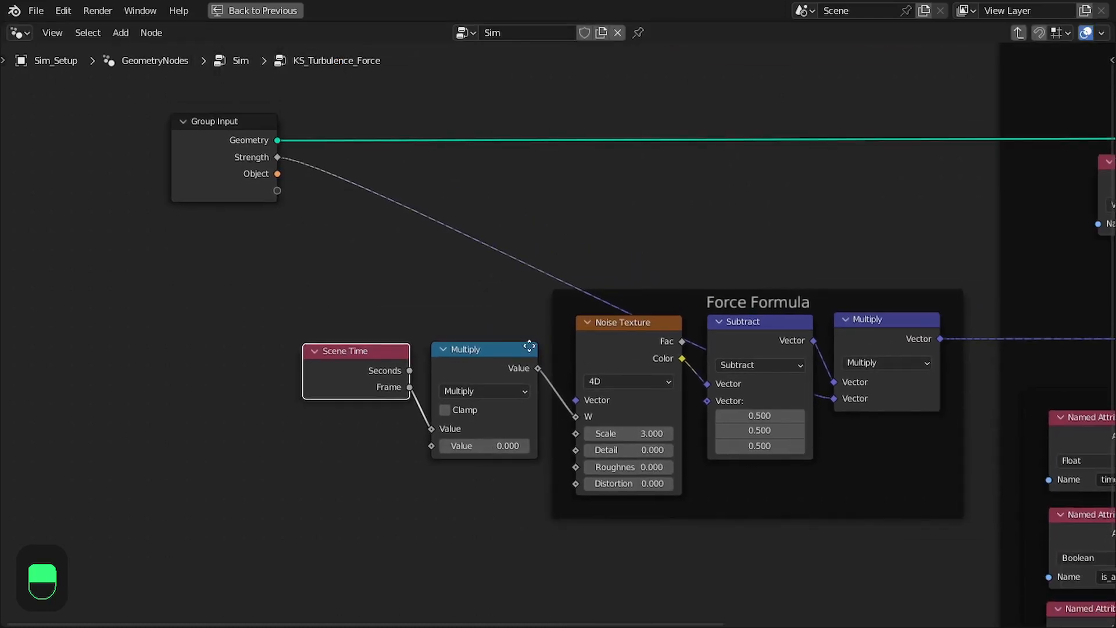
middle_drag(519, 347, 574, 340)
drag(327, 185, 626, 428)
drag(482, 440, 327, 202)
Rename the new Value group input to Speed and remove the unused Object input
key(n)
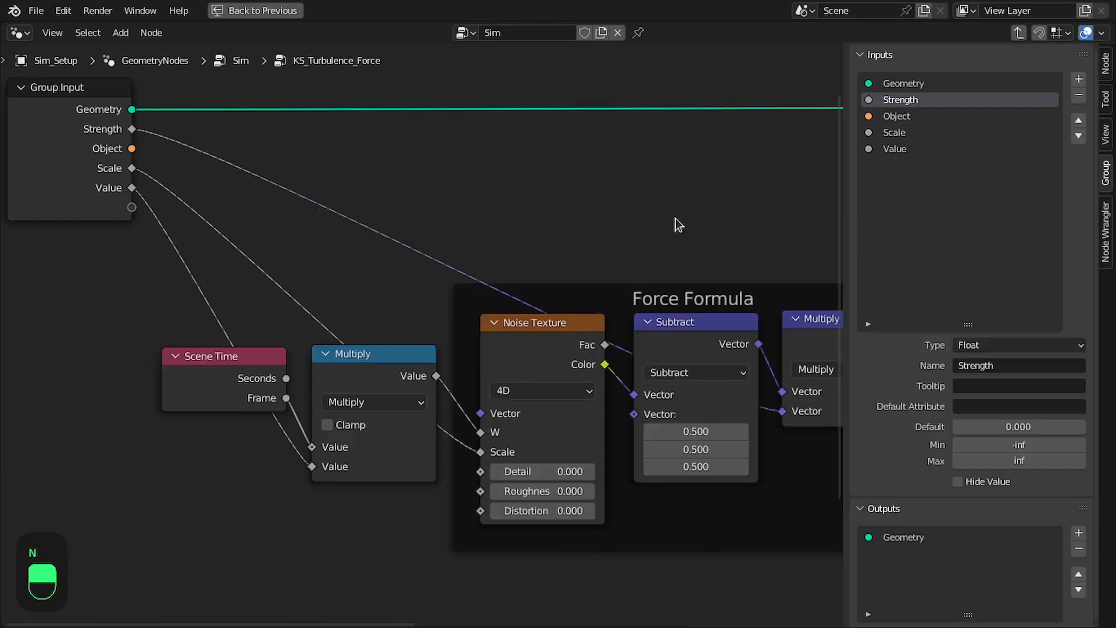
double_click(919, 146)
text(Speed)
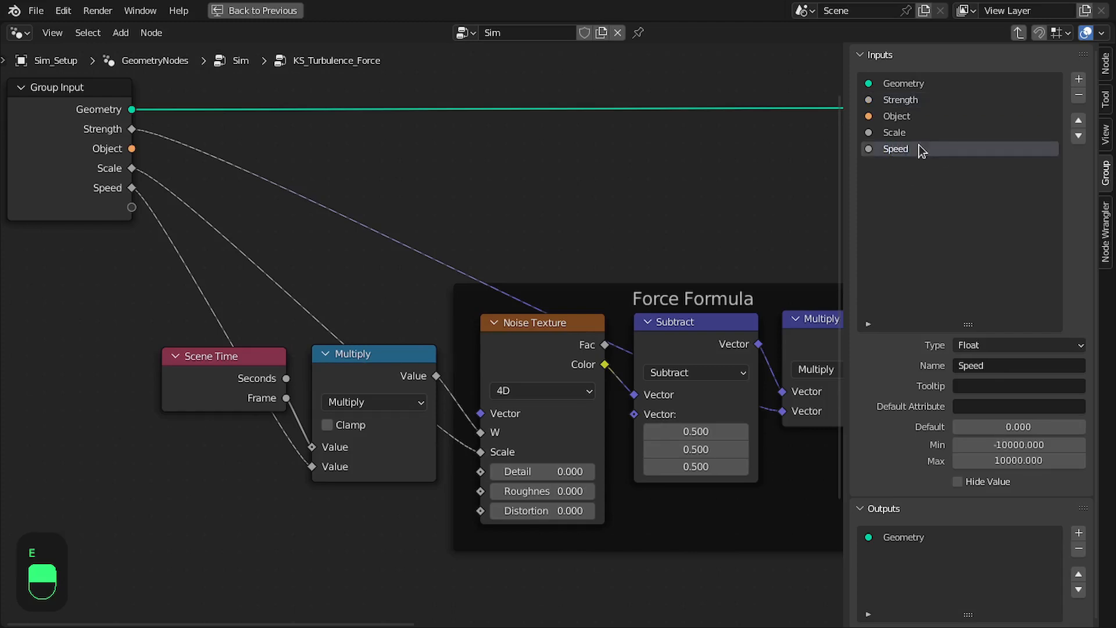
click(896, 116)
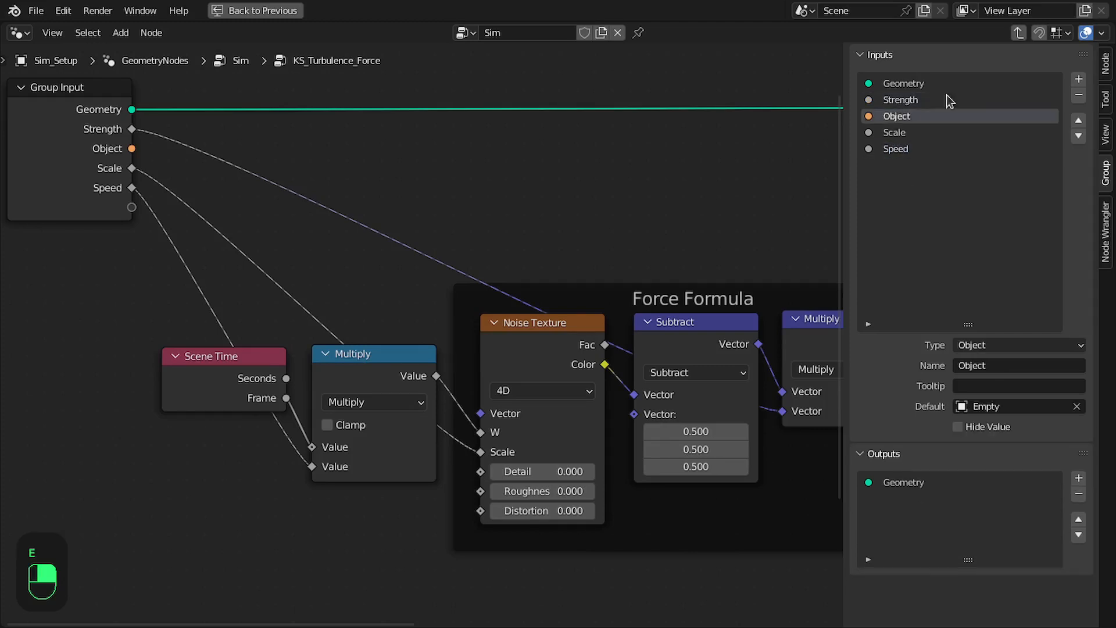
click(1079, 95)
Reposition the Scene Time and math Multiply nodes beside the Force Formula frame
scroll(678, 237, down, 2)
middle_drag(677, 237, 449, 231)
drag(322, 231, 322, 227)
middle_drag(138, 240, 211, 259)
drag(130, 239, 256, 298)
drag(255, 282, 254, 260)
middle_drag(367, 261, 318, 259)
middle_drag(465, 264, 465, 259)
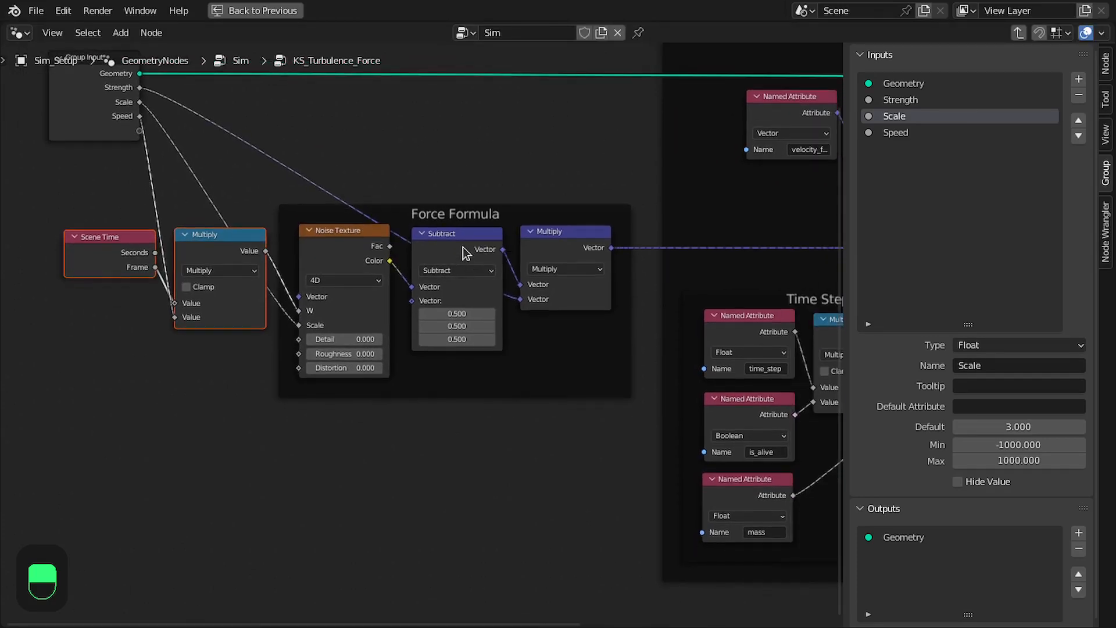
Duplicate the vector Multiply node and place the copy below the original in the Force Formula frame
click(459, 252)
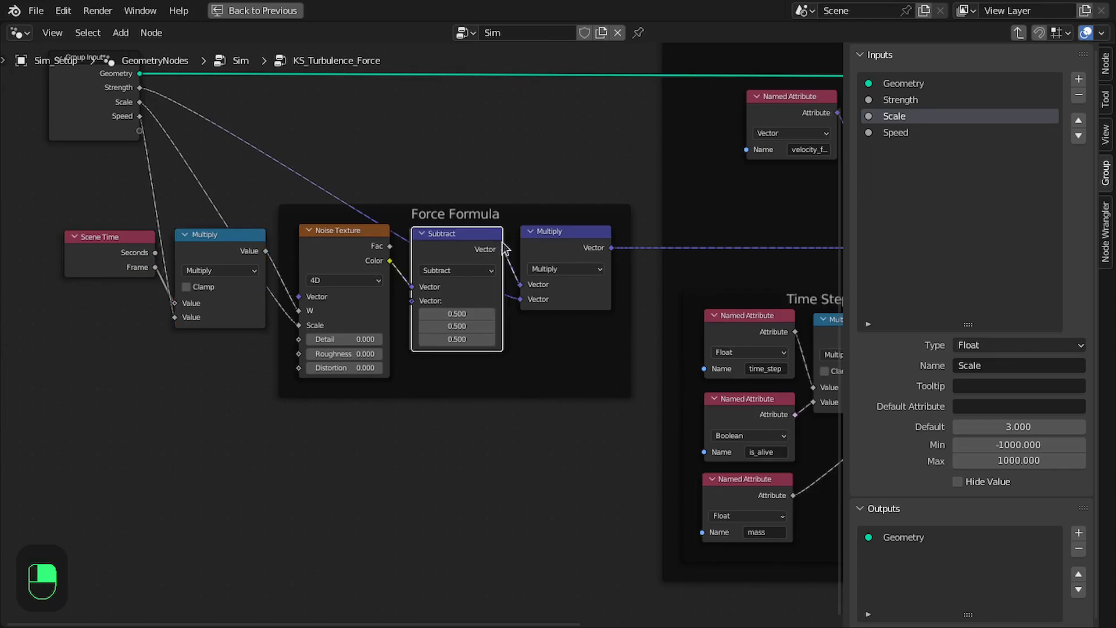
middle_drag(375, 178, 387, 179)
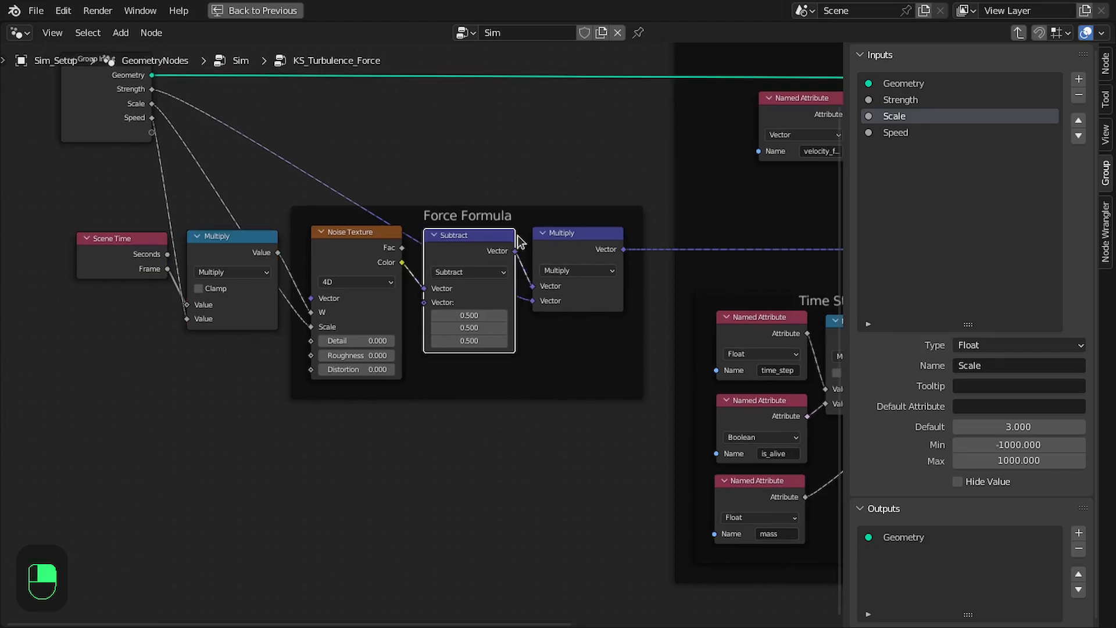
click(568, 249)
key(shift+d)
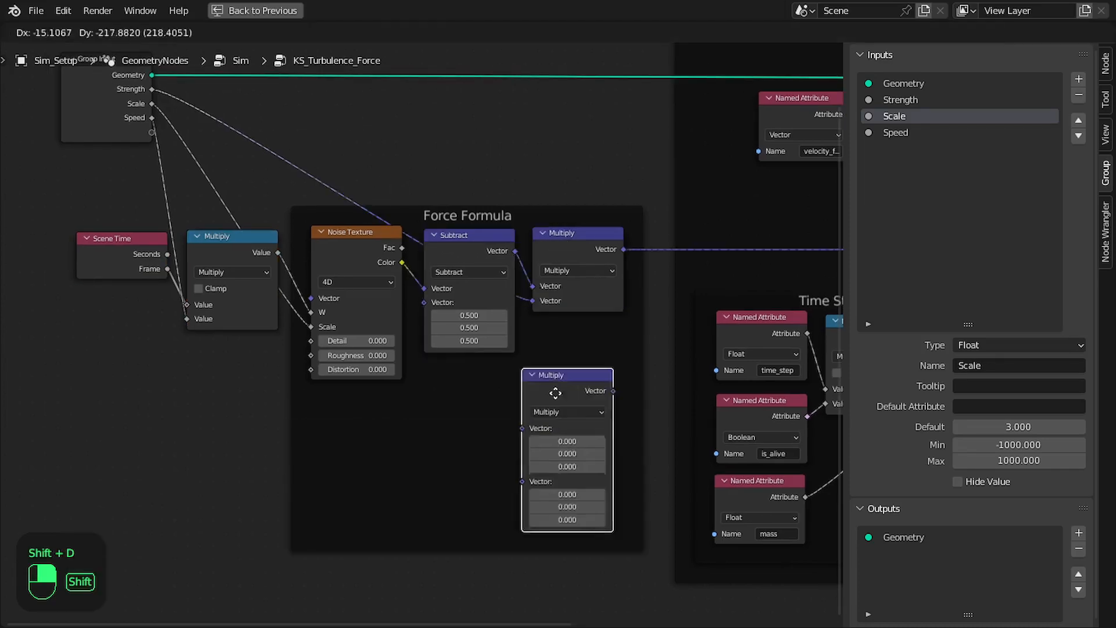
click(567, 355)
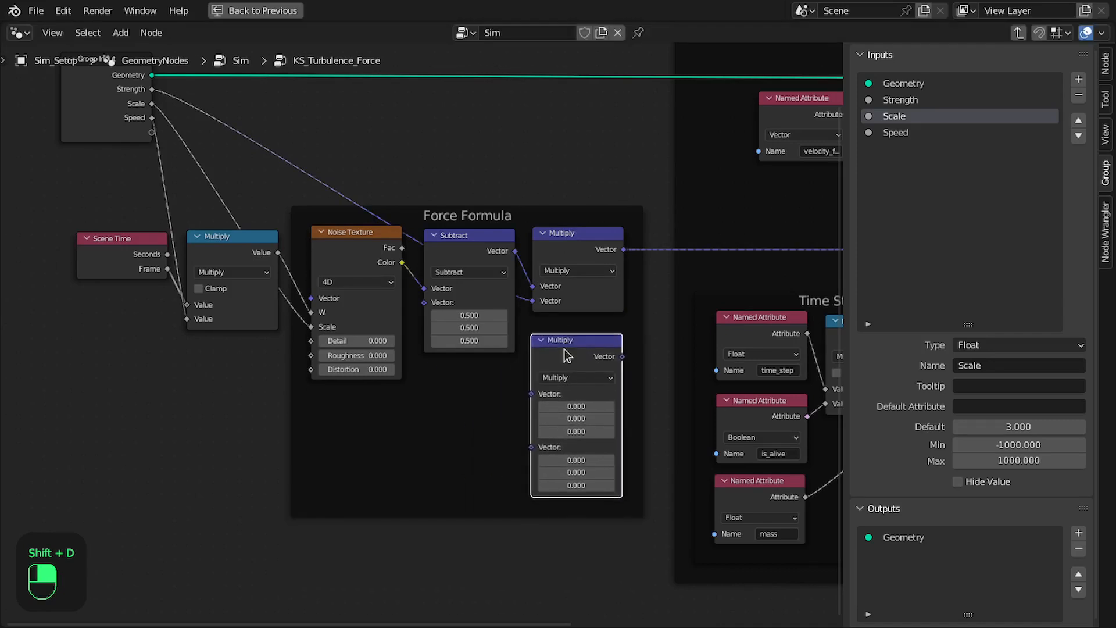
Add another vector Multiply copy, change it to Normalize, and connect it to the lower Multiply's first Vector input
key(shift+d)
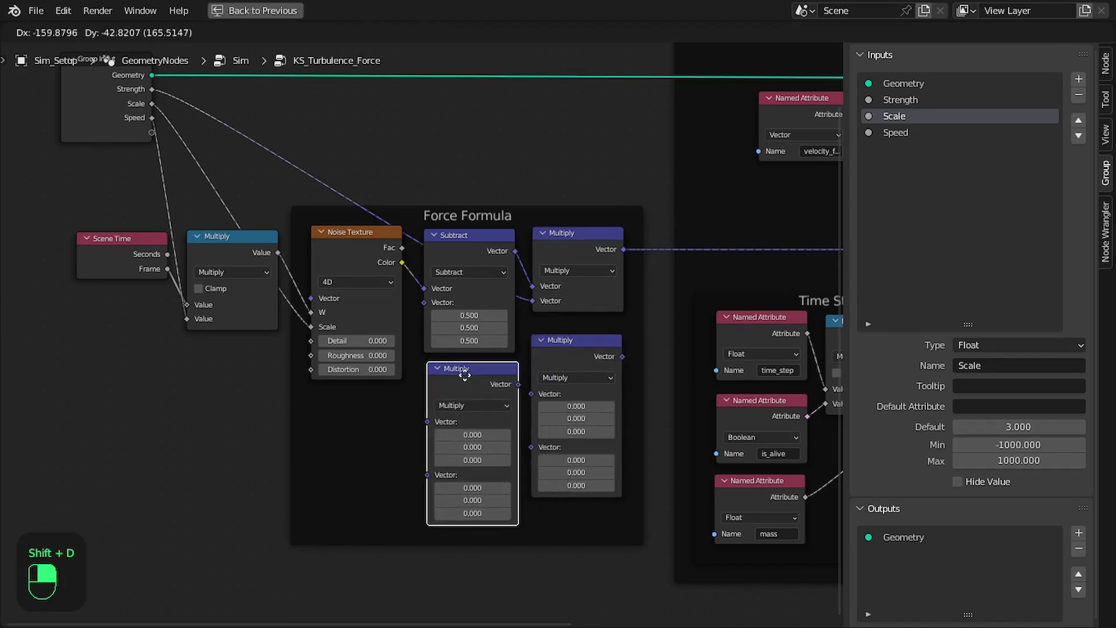
click(494, 389)
click(487, 405)
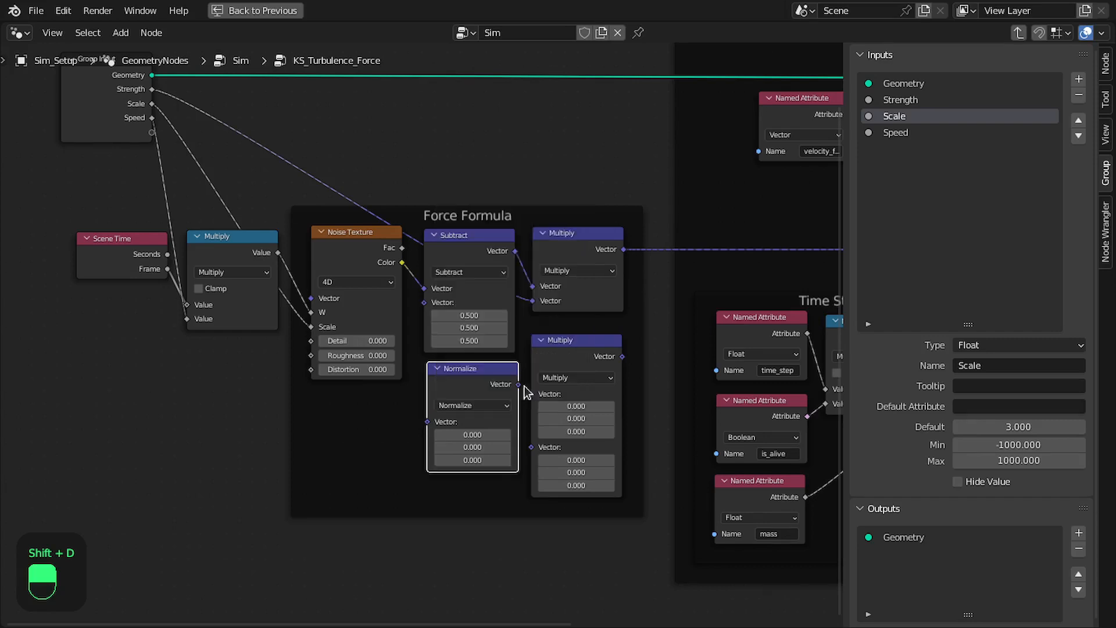
click(538, 388)
middle_drag(426, 369, 476, 391)
Expose Normalize's Vector as a group input, and return from KS_Turbulence_Force to the Sim tree
drag(202, 155, 478, 444)
middle_drag(478, 444, 351, 405)
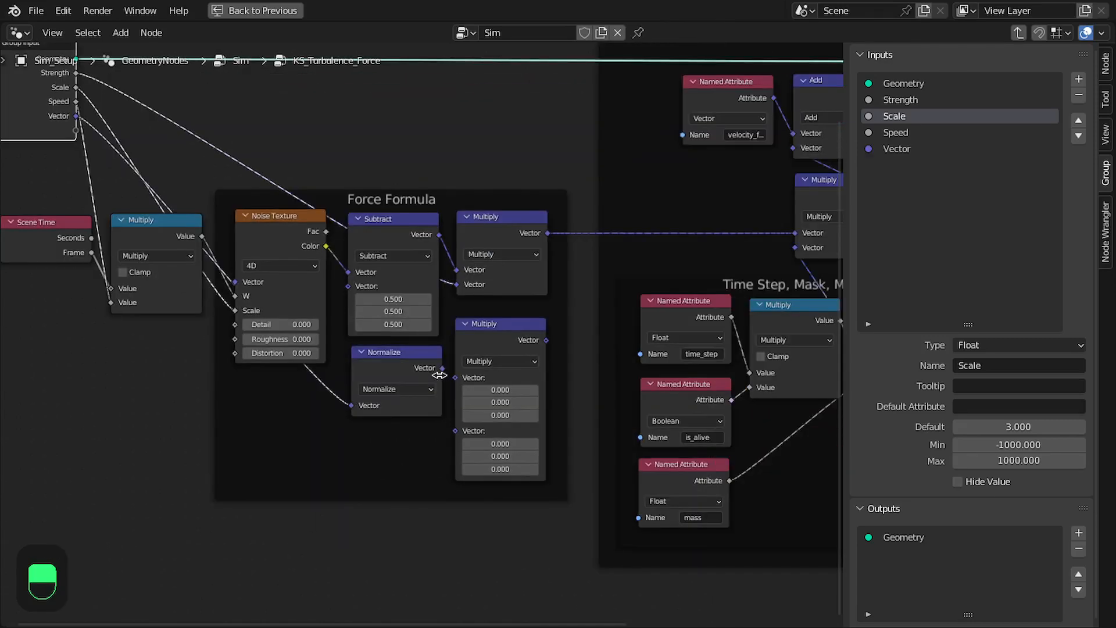
mouse_move(440, 374)
mouse_down()
mouse_move(476, 374)
mouse_move(439, 374)
mouse_move(456, 377)
mouse_up()
click(500, 327)
middle_drag(500, 326, 602, 388)
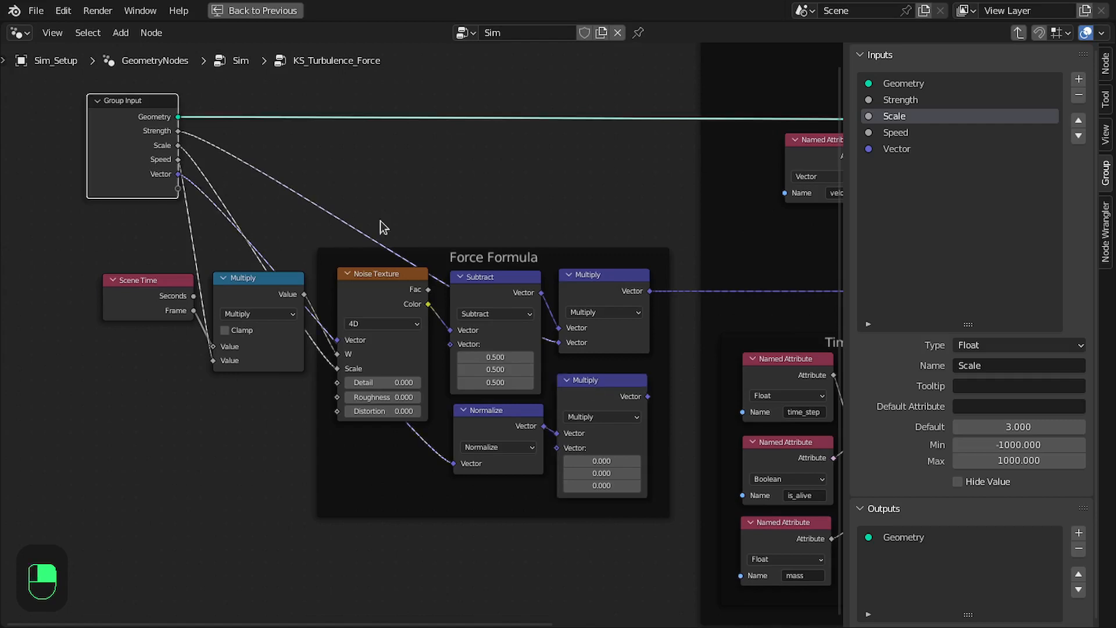
key(Tab)
scroll(423, 408, up, 4)
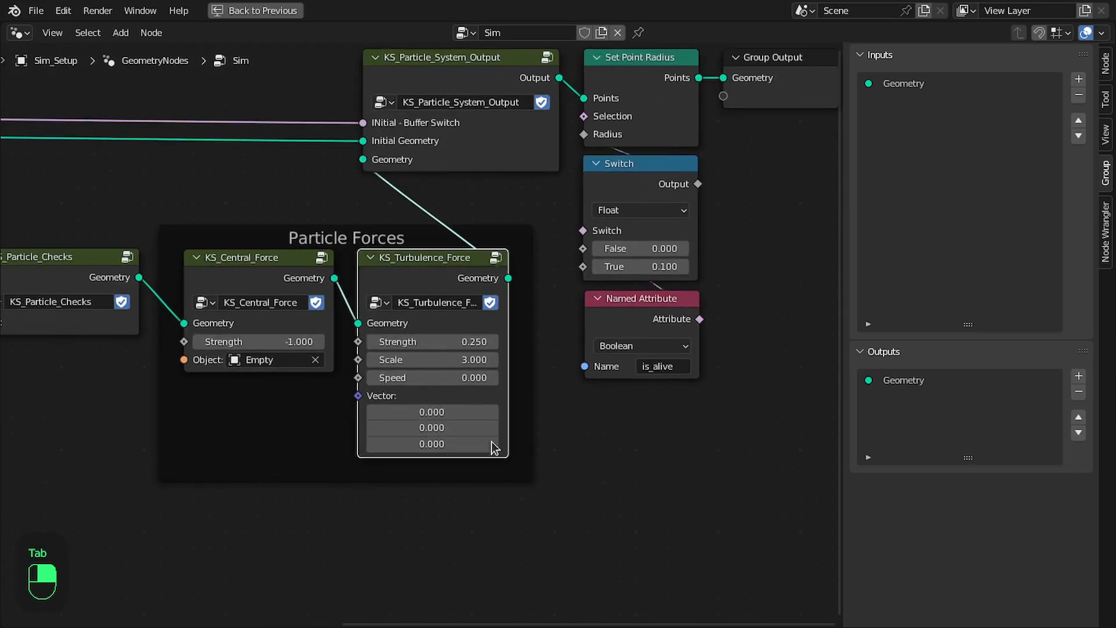
Open KS_Turbulence_Force and rename its Vector group input to XYZ
key(Tab)
scroll(511, 309, down, 1)
drag(511, 432, 505, 425)
double_click(889, 149)
key(shift)
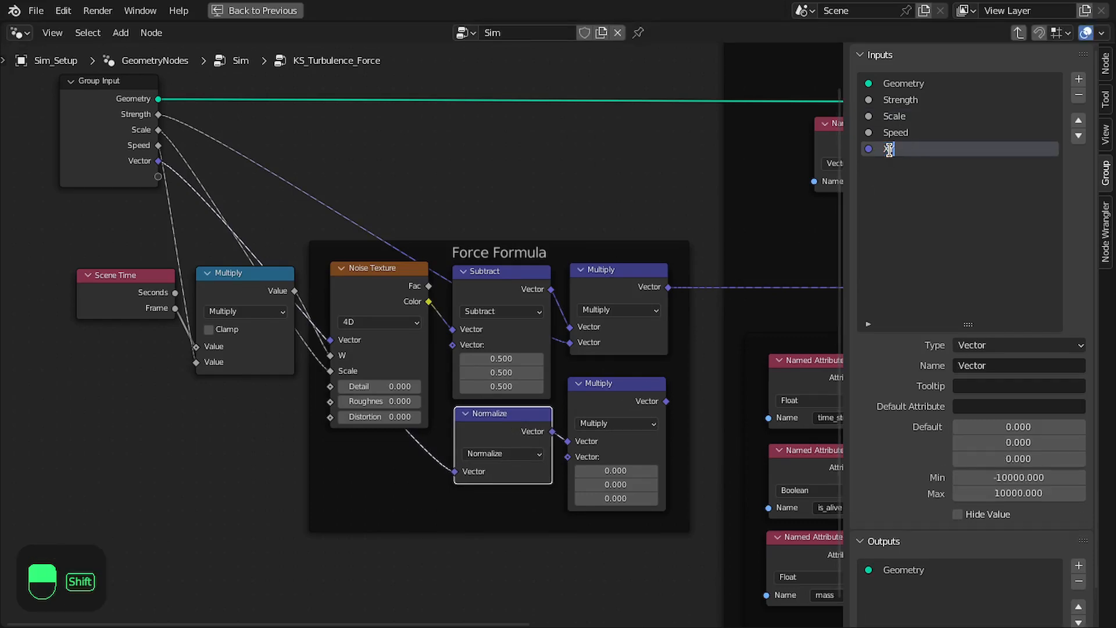
text(XYZ)
key(Return)
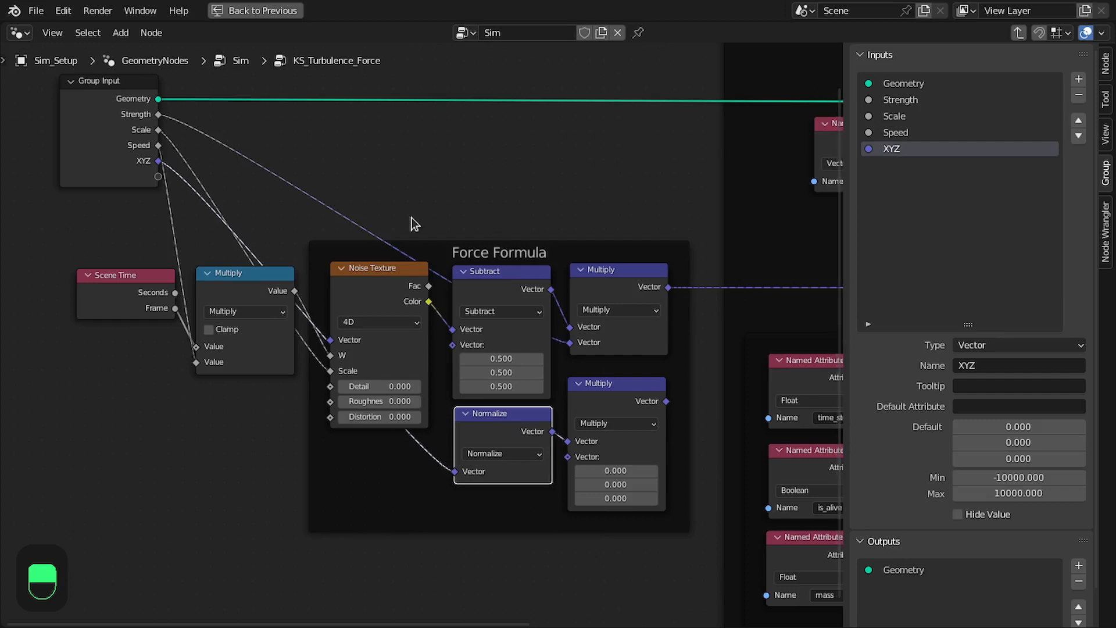
drag(126, 138, 139, 137)
middle_drag(241, 209, 174, 192)
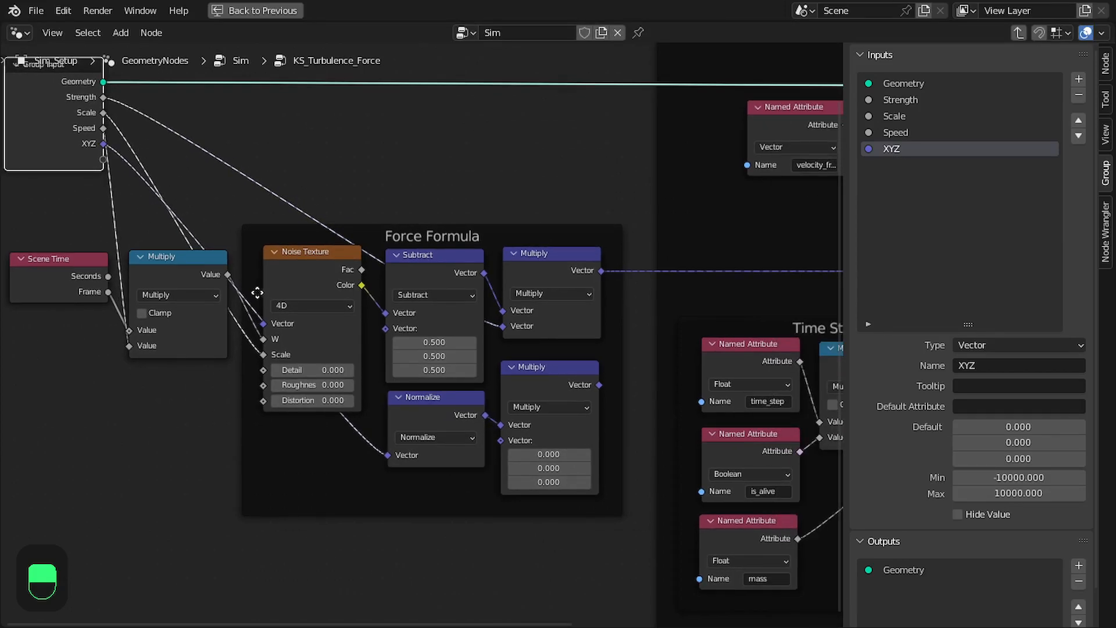
Connect the upper Multiply's Vector output to the lower Multiply alongside Normalize, and move the lower Multiply slightly down in the Force Formula frame
scroll(399, 268, up, 3)
drag(569, 368, 569, 361)
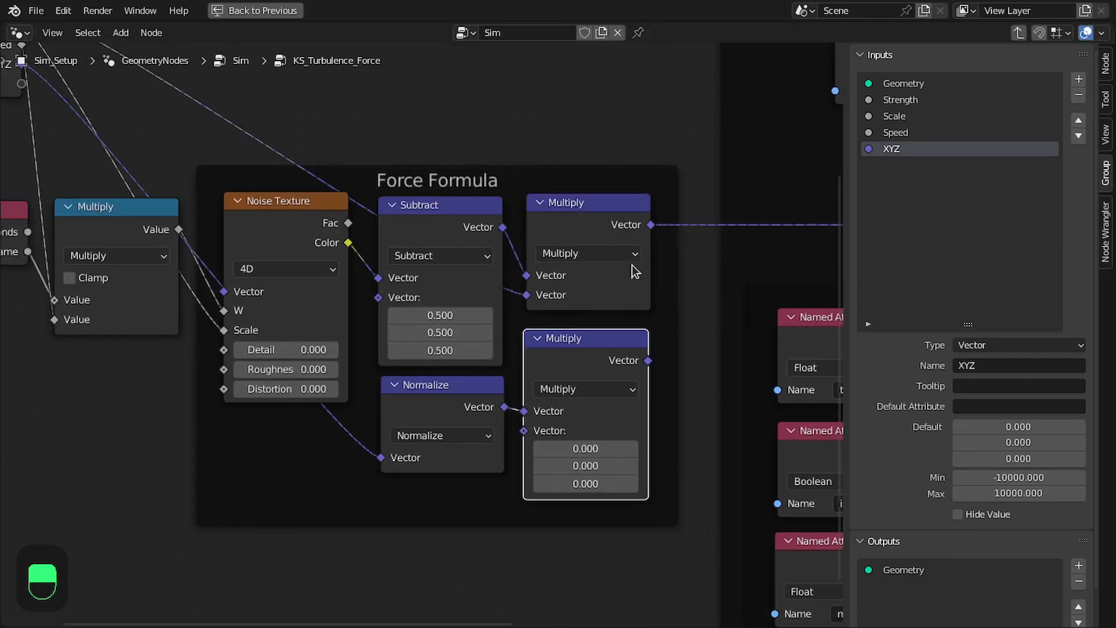
middle_drag(651, 230, 518, 229)
drag(515, 226, 404, 410)
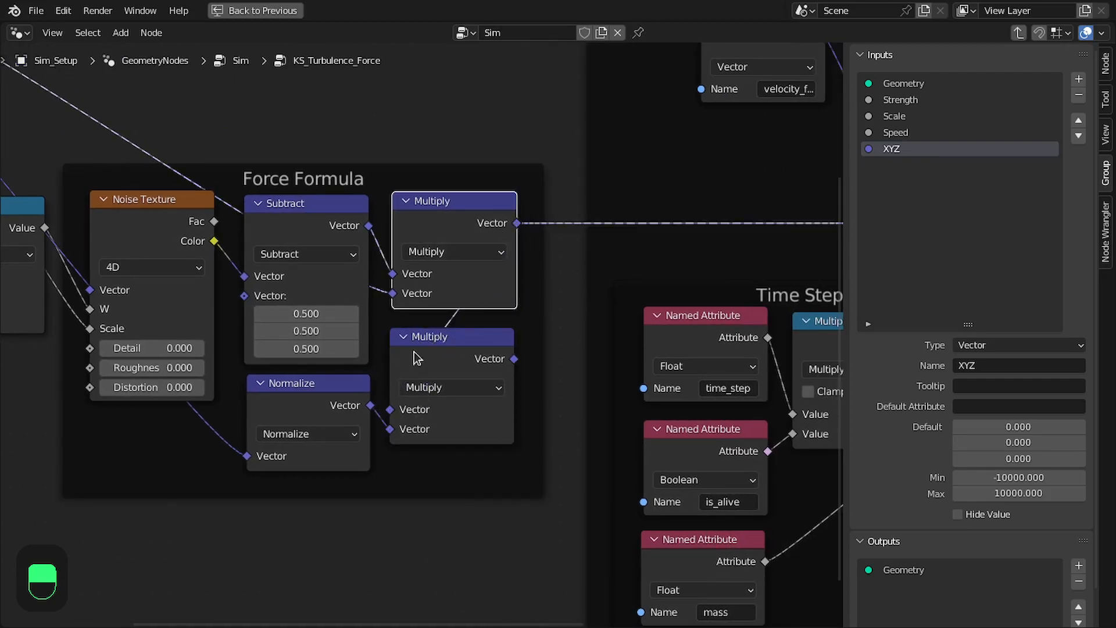
scroll(465, 337, down, 2)
drag(447, 354, 448, 386)
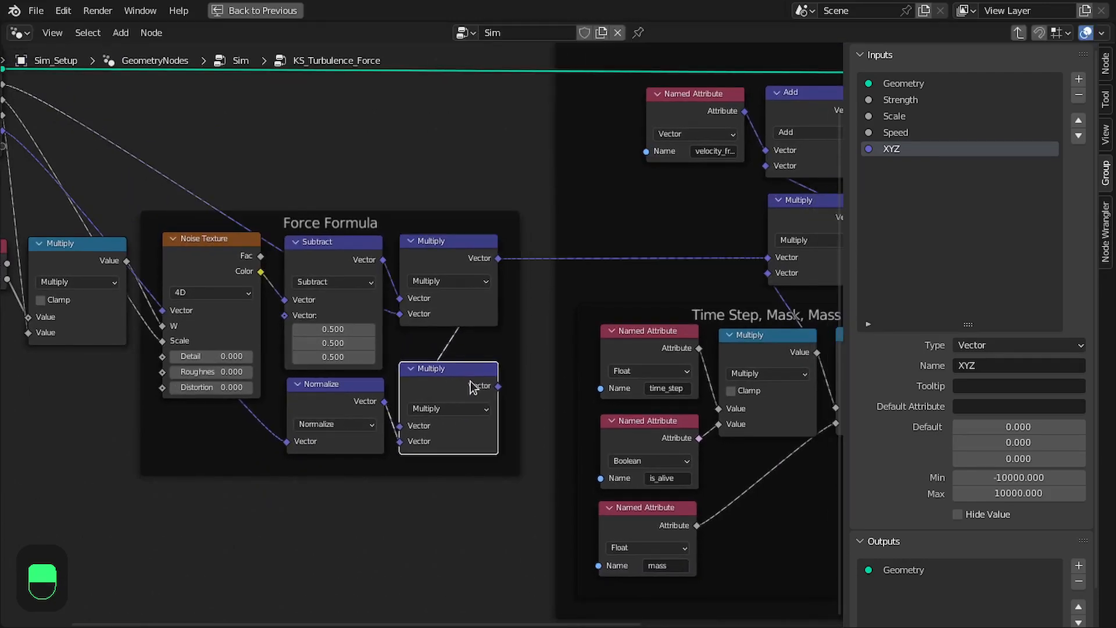
Connect the lower Multiply's Vector output to the Multiply node in the essential-step frame, replacing the upper Multiply's link
drag(717, 254, 765, 257)
scroll(759, 233, down, 3)
middle_drag(758, 227, 685, 241)
middle_drag(684, 242, 673, 280)
scroll(672, 281, down, 1)
Move the Force Formula nodes together with Scene Time and its Multiply up closer to the Group Input
drag(41, 488, 490, 291)
key(g)
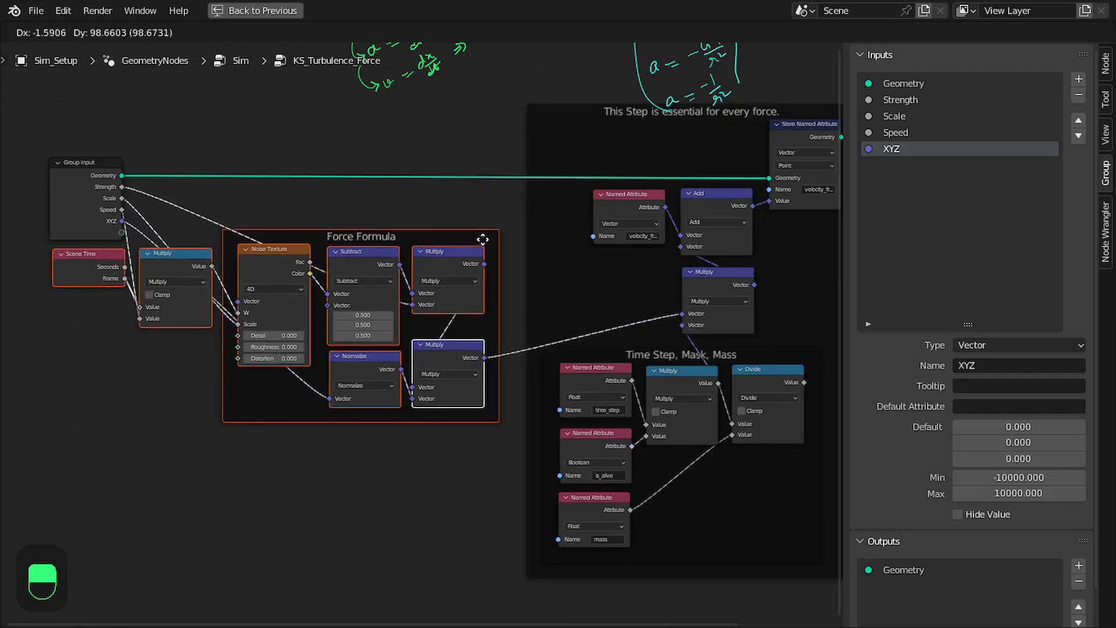
click(483, 239)
mouse_move(51, 190)
mouse_down()
mouse_move(53, 171)
mouse_move(56, 182)
mouse_up()
scroll(215, 199, up, 1)
middle_drag(215, 199, 268, 204)
scroll(336, 205, up, 1)
mouse_move(95, 162)
mouse_down()
mouse_move(102, 173)
mouse_move(91, 173)
mouse_up()
middle_drag(434, 210, 327, 161)
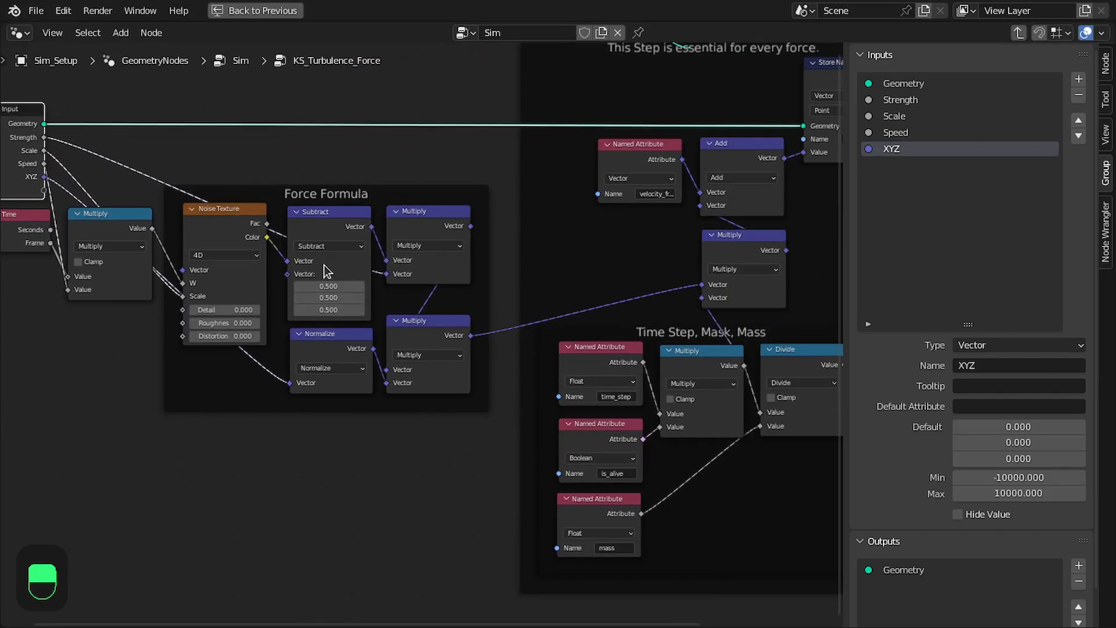
Review the Time Step, Mask, Mass nodes and how they feed the force chain
middle_drag(372, 276, 252, 298)
scroll(615, 410, up, 1)
middle_drag(615, 363, 607, 345)
drag(722, 351, 586, 295)
scroll(580, 297, down, 1)
middle_drag(520, 318, 532, 372)
middle_drag(490, 447, 514, 449)
middle_drag(513, 501, 615, 499)
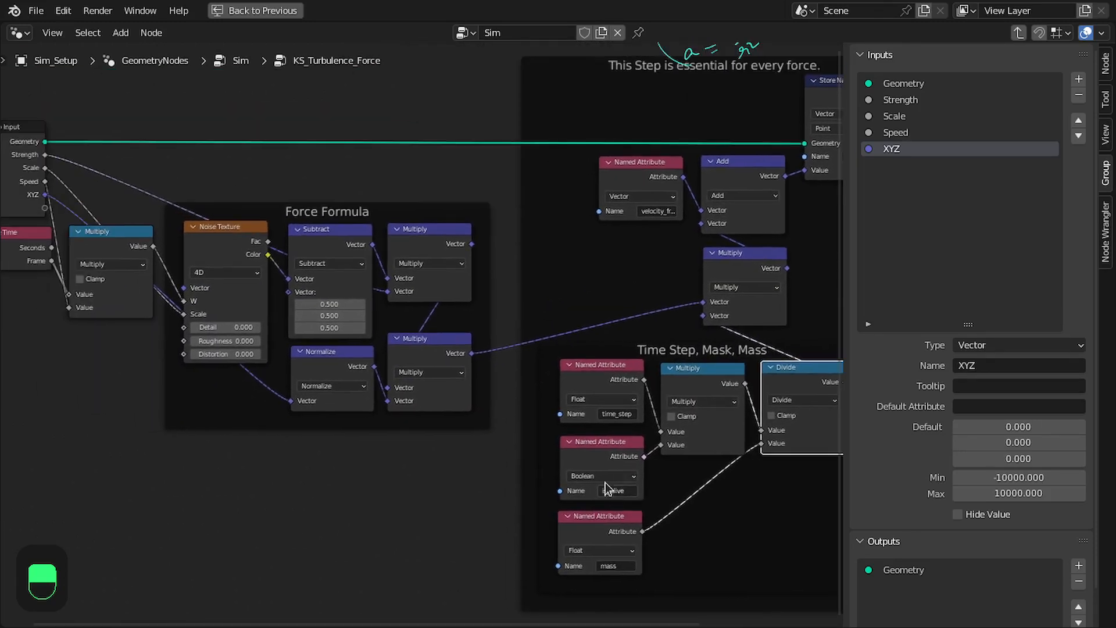
scroll(421, 281, down, 1)
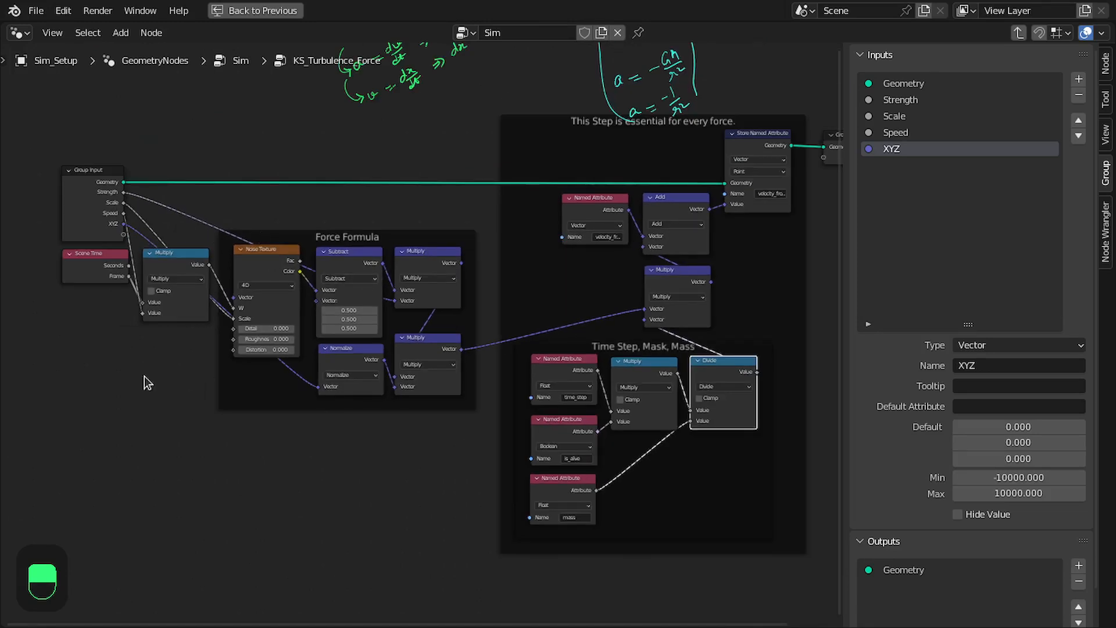
Return to the Sim tree, restore the multi-editor layout, and save the file
drag(108, 199, 112, 199)
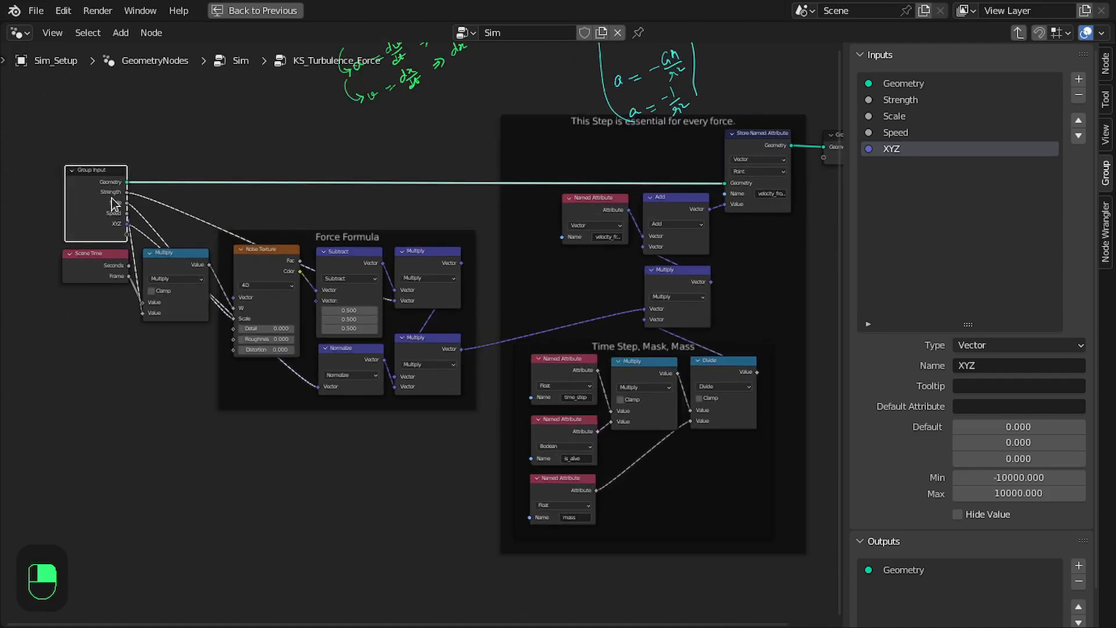
key(Tab)
key(ctrl+space)
key(ctrl+s)
scroll(834, 299, up, 5)
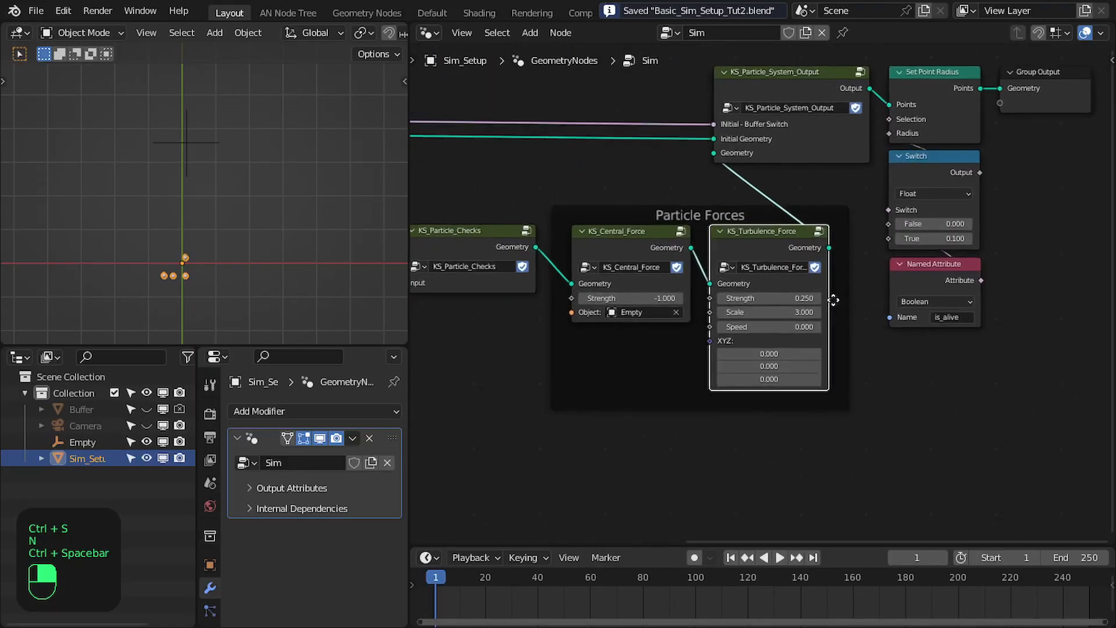
key(n)
middle_drag(786, 347, 744, 299)
scroll(744, 299, up, 1)
drag(720, 332, 721, 368)
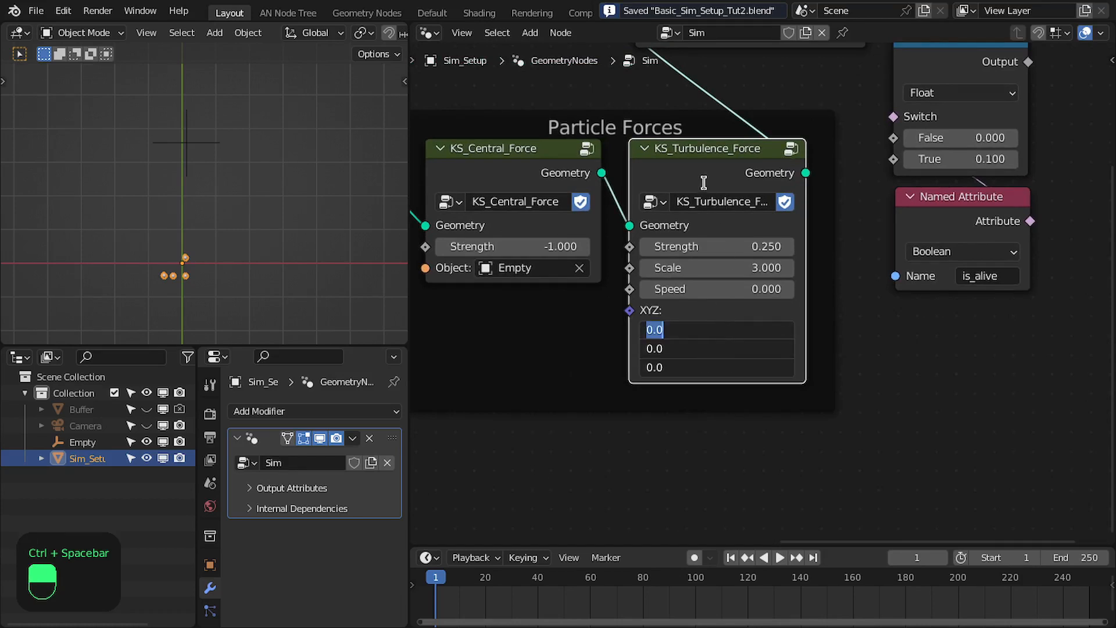
click(710, 174)
Set the default of KS_Turbulence_Force's XYZ group input to 1.000 on all three axes
key(Tab)
scroll(739, 261, down, 3)
key(n)
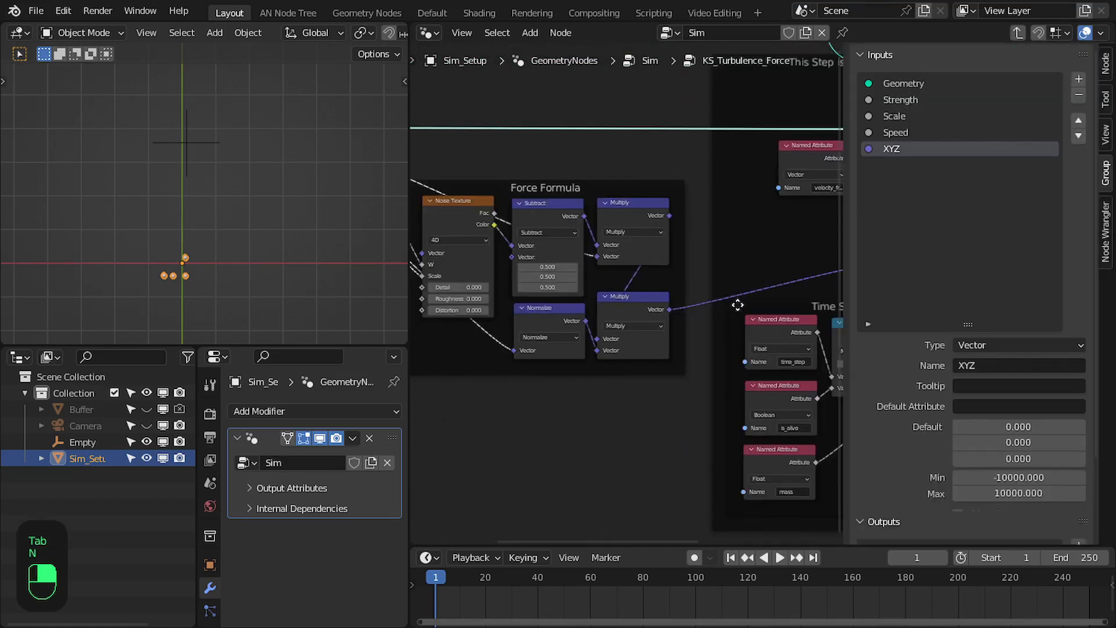
drag(1001, 427, 1001, 458)
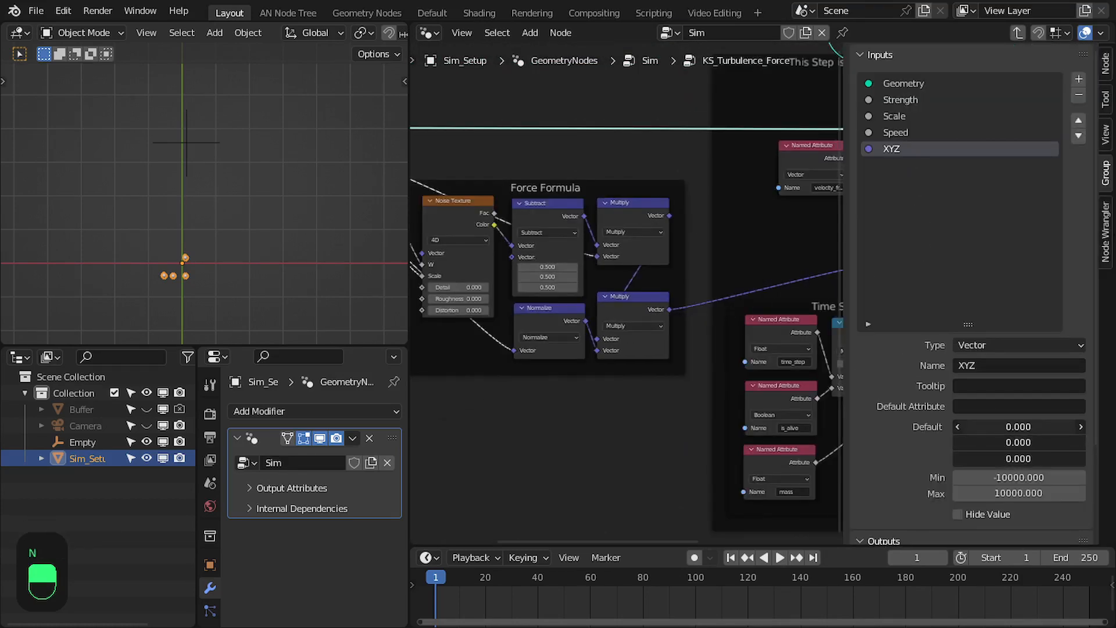
key(Return)
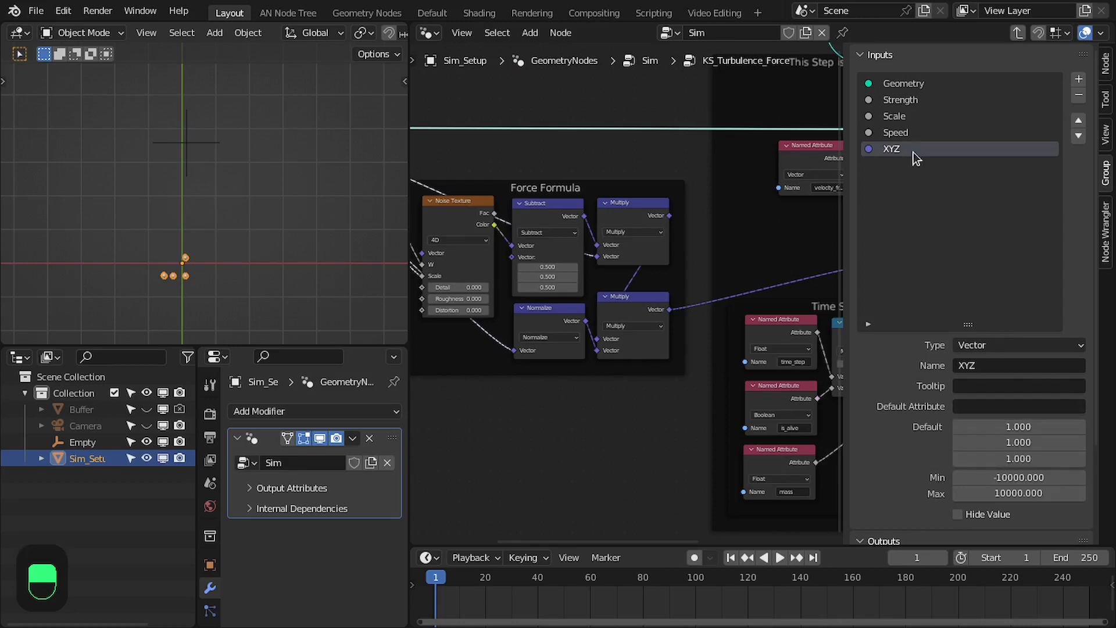
Set the minimum of the Strength group input to 0
click(917, 132)
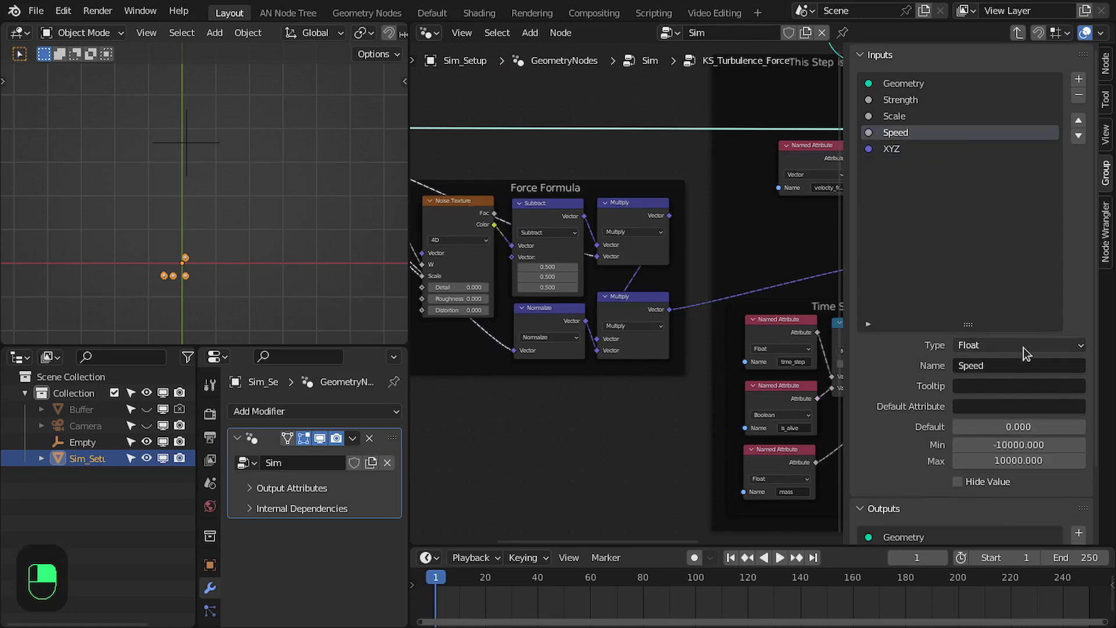
click(895, 118)
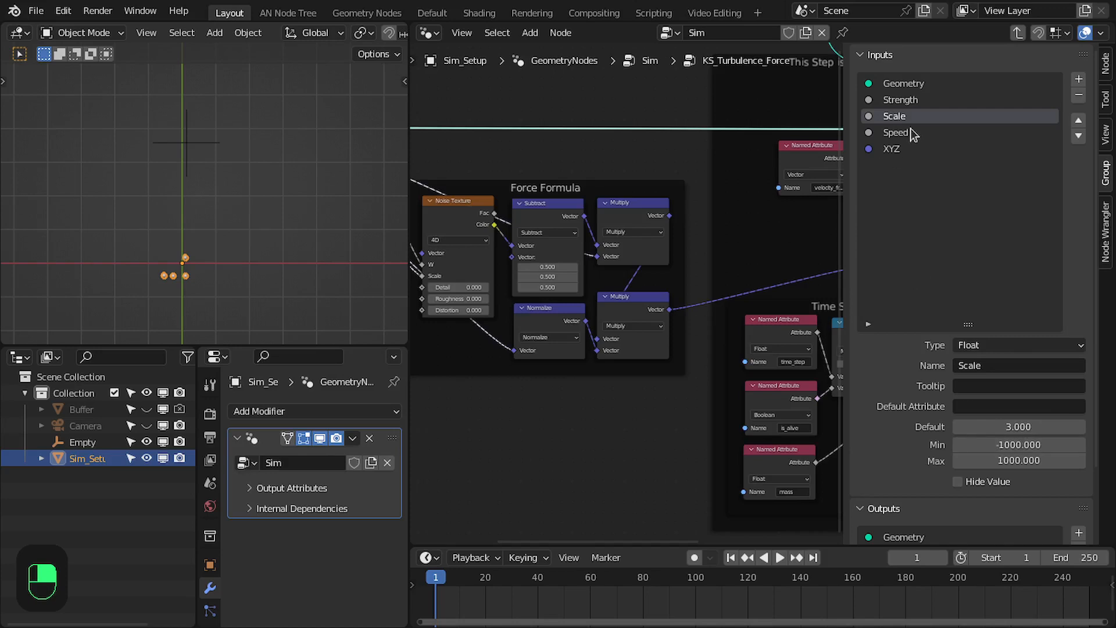
click(914, 103)
click(1004, 445)
text(0)
key(Return)
key(n)
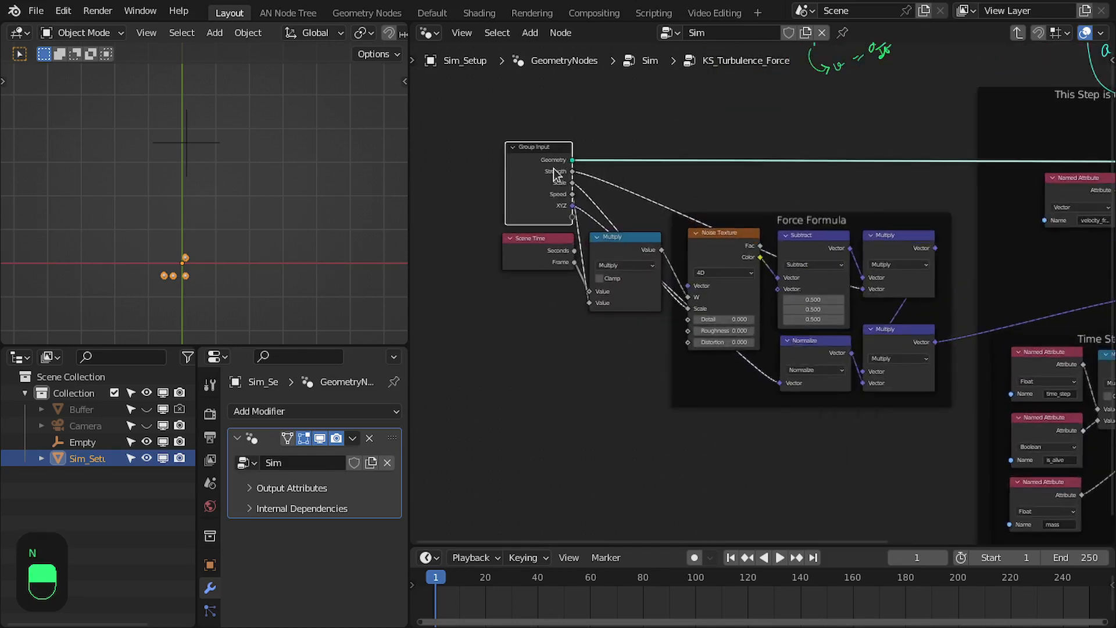
Return to the Sim tree, save the file, and play the simulation from the first frame
key(Tab)
scroll(494, 209, up, 2)
key(ctrl+s)
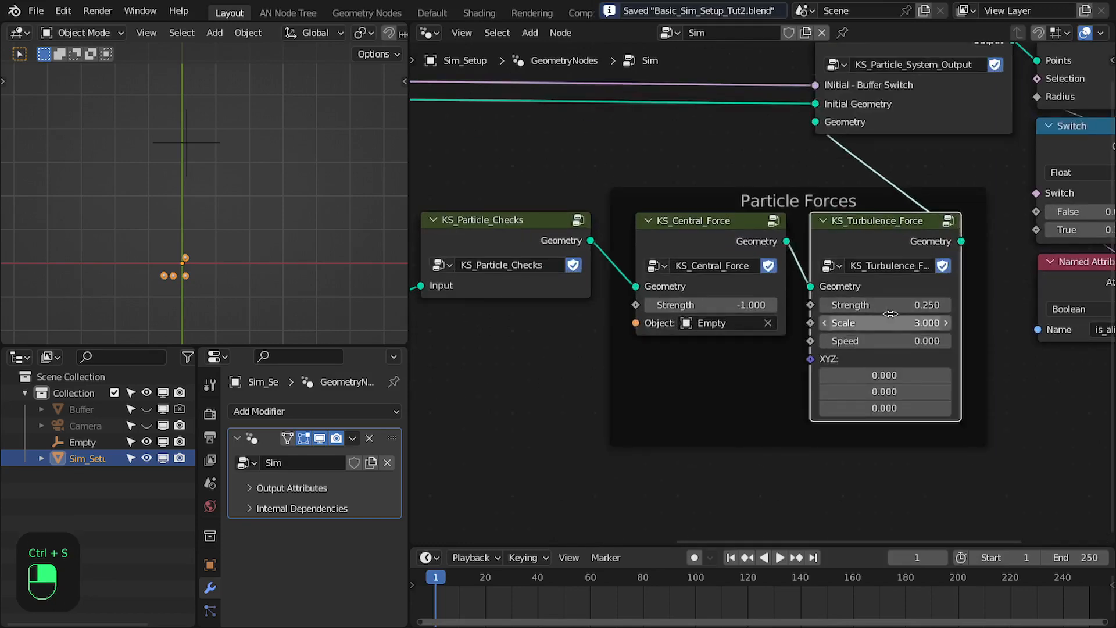
key(shift+Left)
key(space)
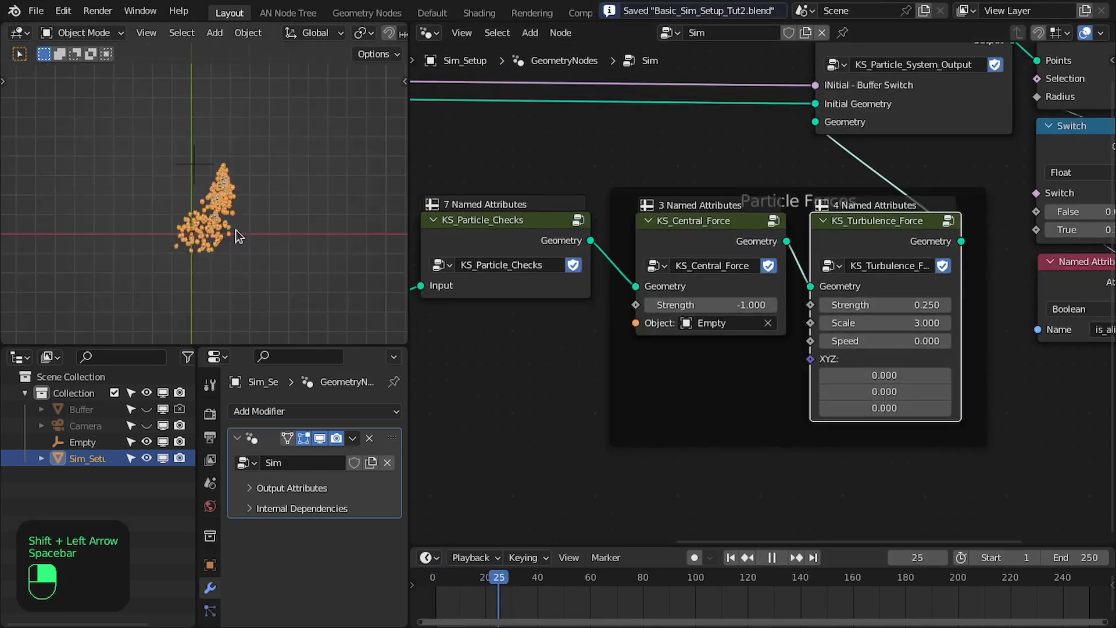
click(236, 229)
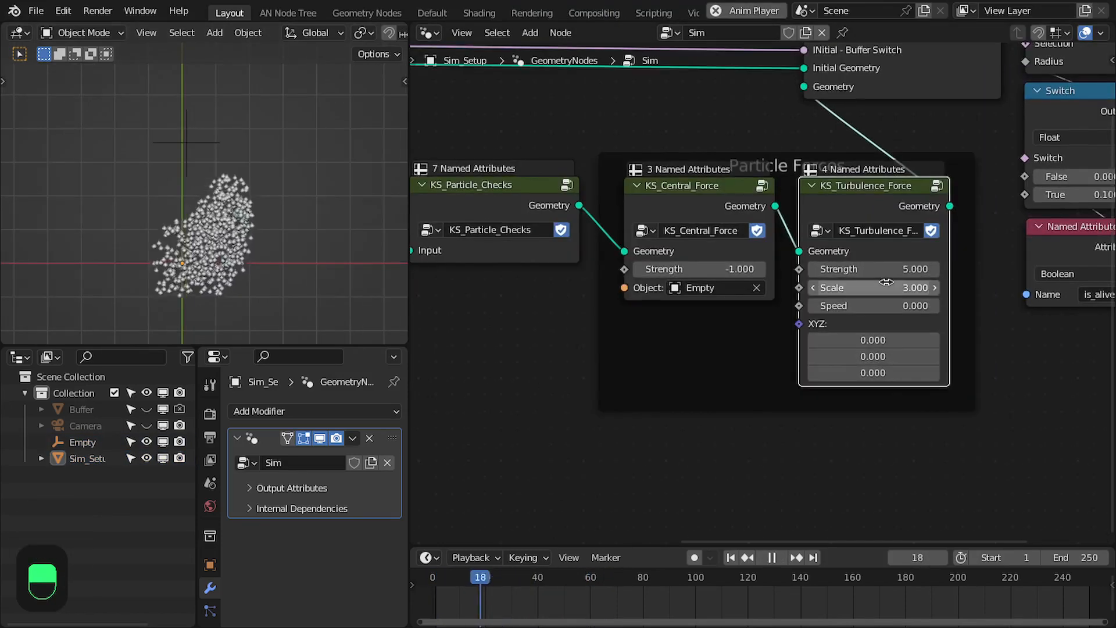
Set all three XYZ values of the KS_Turbulence_Force node to 1.000 during playback
drag(873, 339, 873, 372)
text(1)
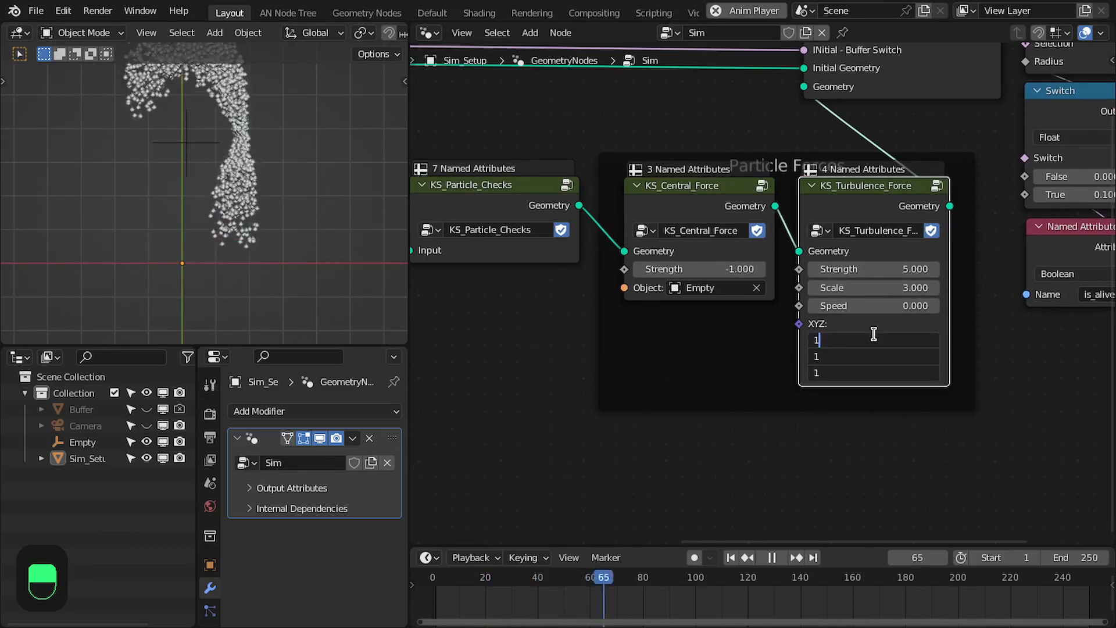
key(Return)
Set the KS_Turbulence_Force node's Strength to 1.000 and restart the simulation from the first frame
scroll(873, 335, down, 2)
middle_drag(840, 263, 836, 314)
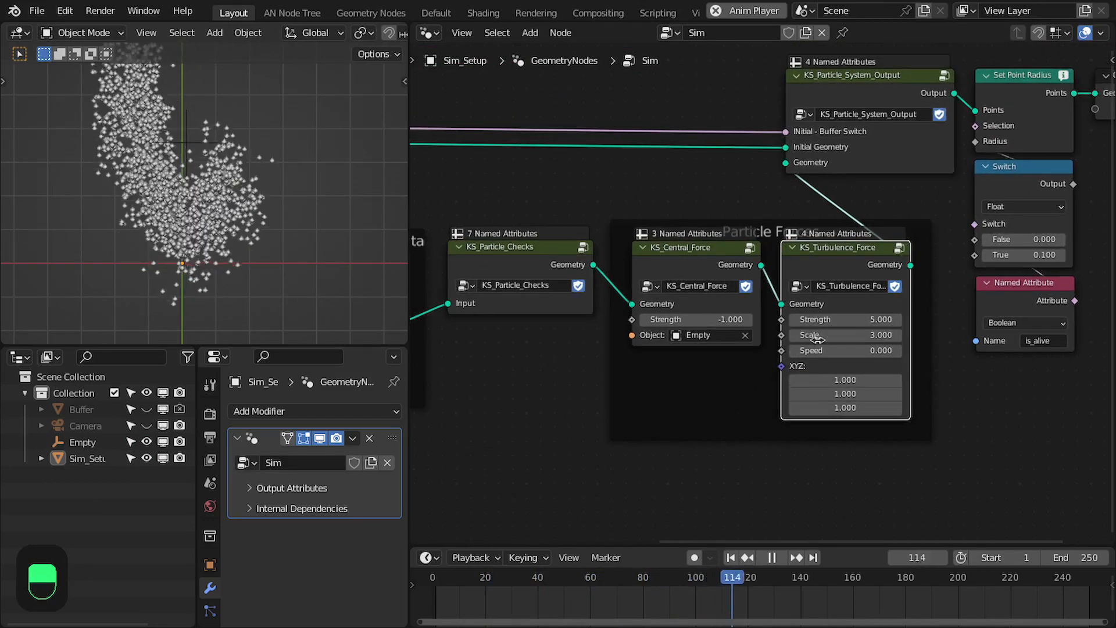
click(836, 317)
text(1)
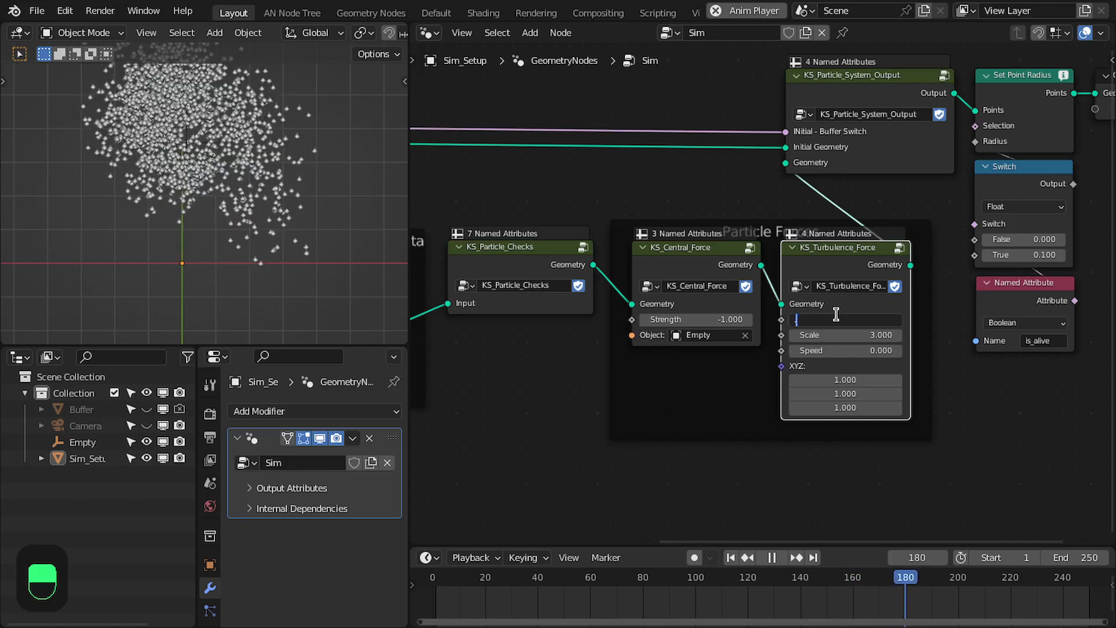
key(Return)
key(shift+Left)
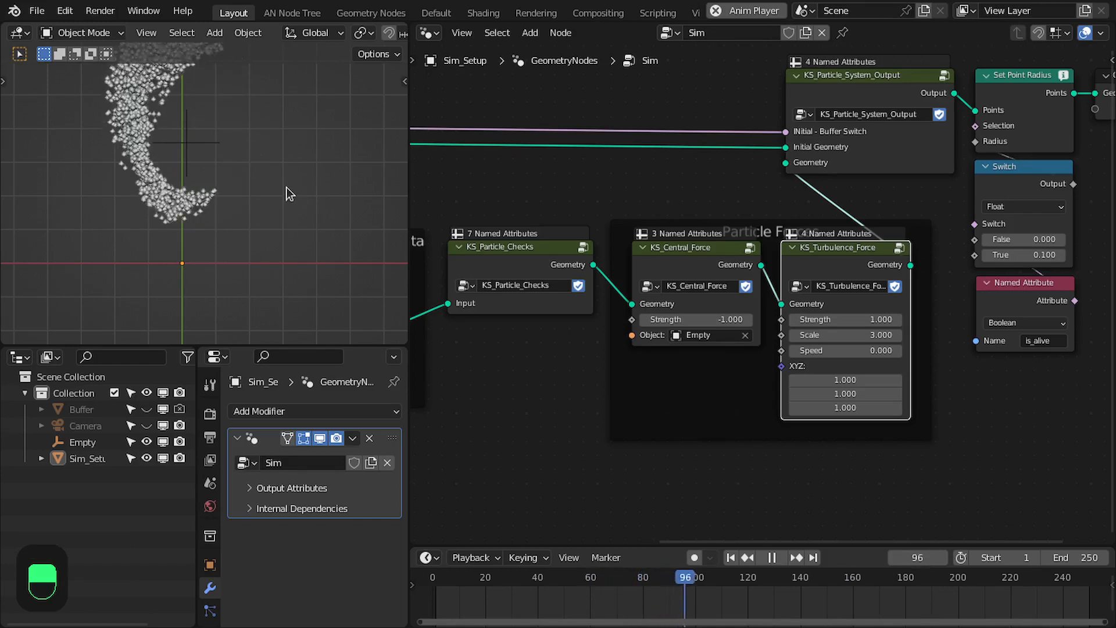
Set the KS_Turbulence_Force node's Speed to 0.250 and restart the simulation from the first frame
scroll(866, 375, up, 4)
click(885, 372)
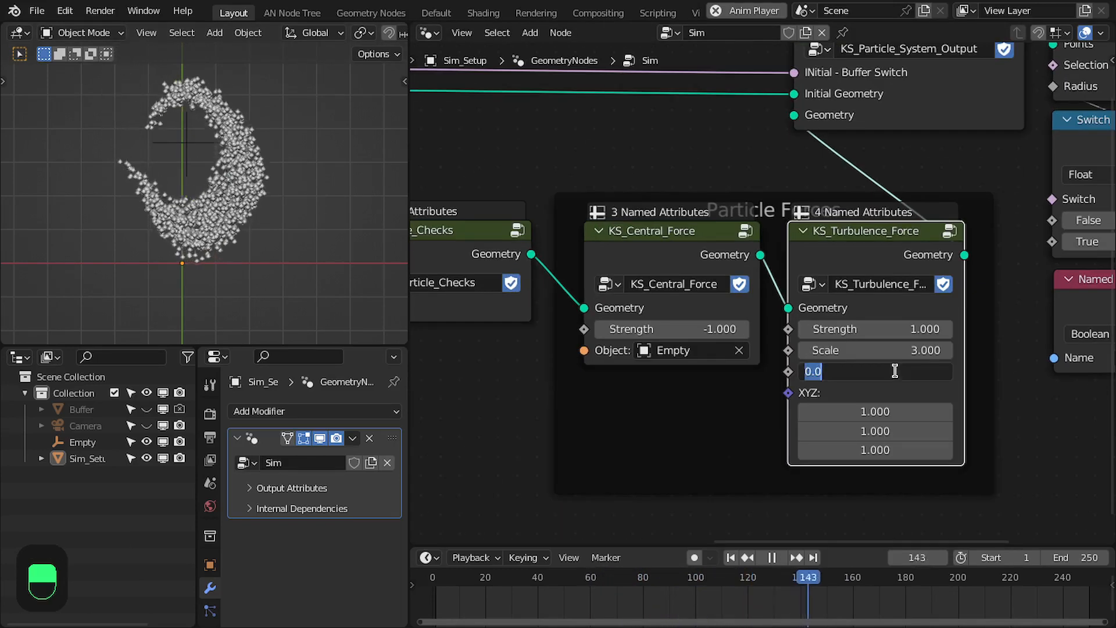
drag(884, 372, 896, 371)
key(shift+Left)
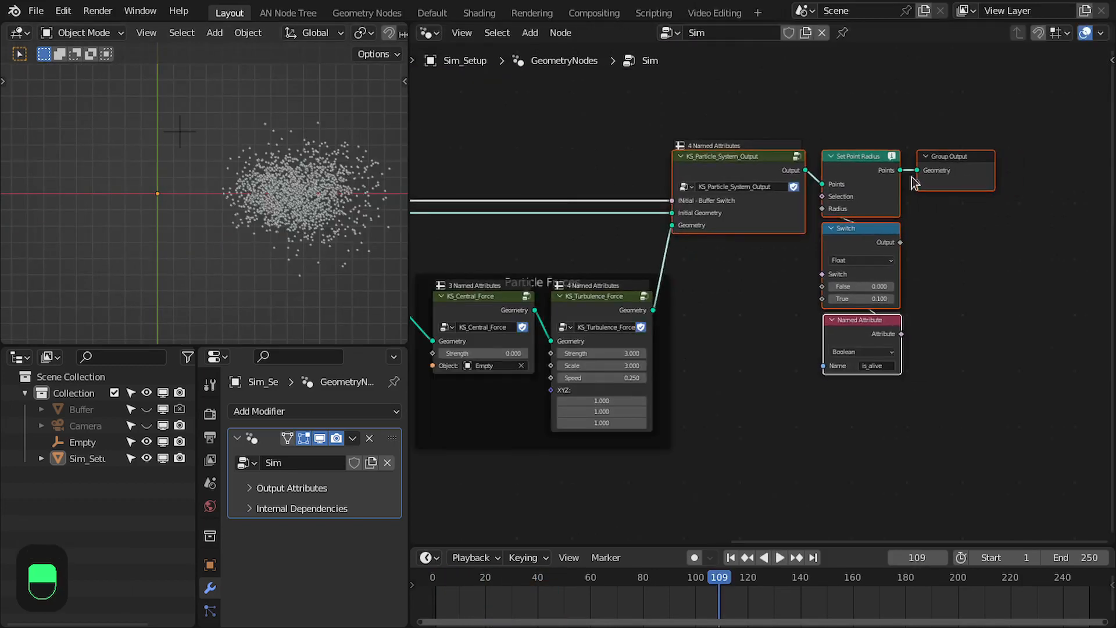
Maximize the node editor and open KS_Central_Force to review its Force Formula and essential-step nodes
scroll(801, 283, down, 2)
key(ctrl+space)
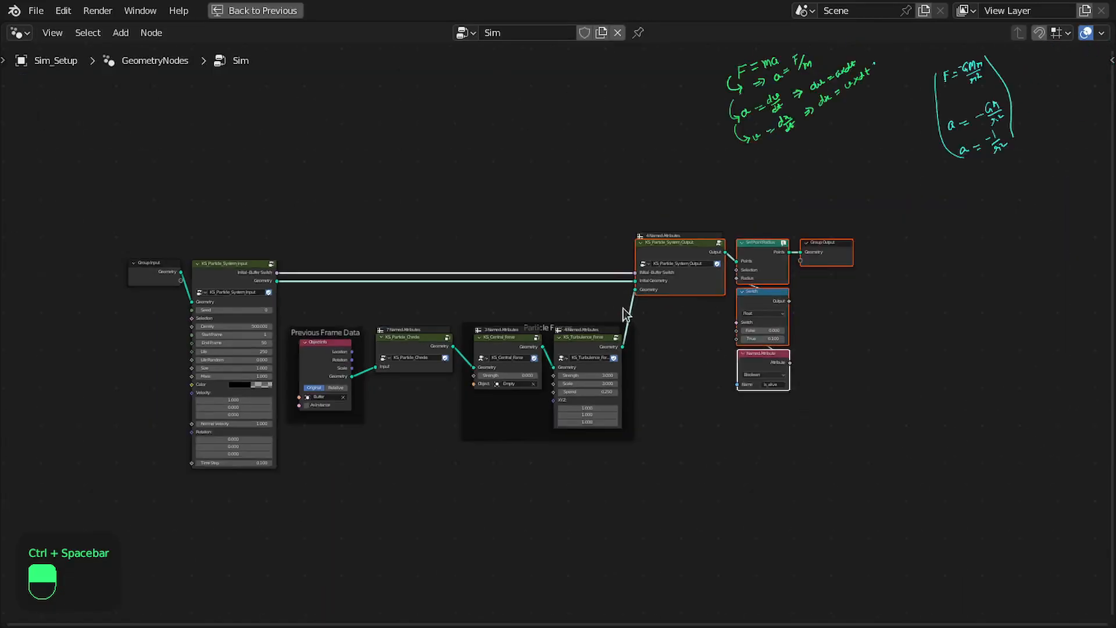
scroll(673, 307, up, 4)
scroll(619, 359, up, 1)
click(618, 358)
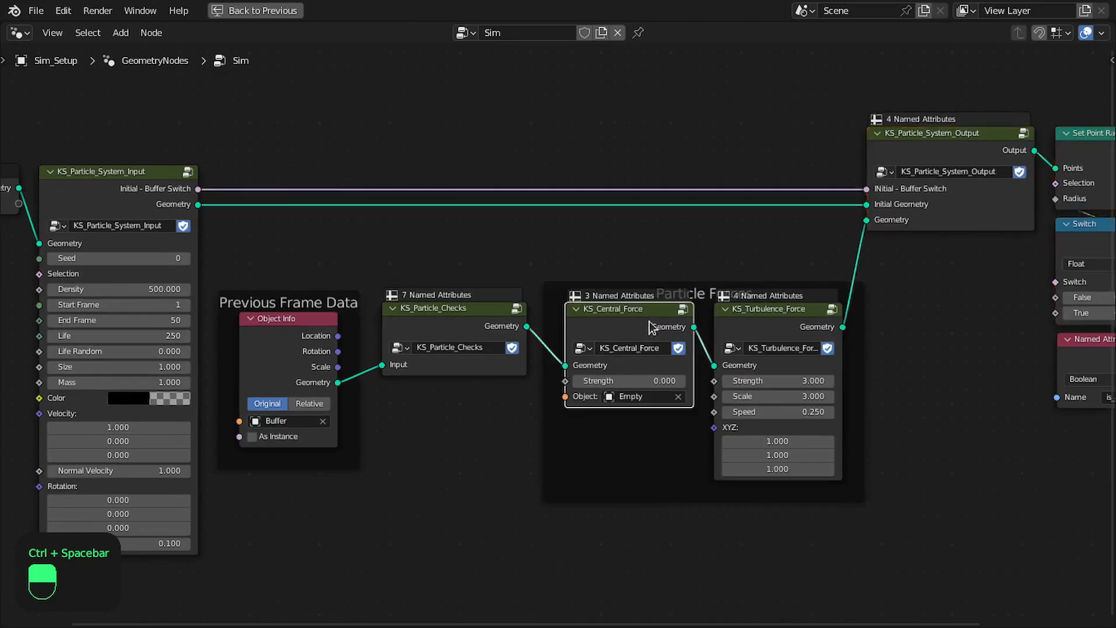
key(Tab)
middle_drag(807, 251, 724, 374)
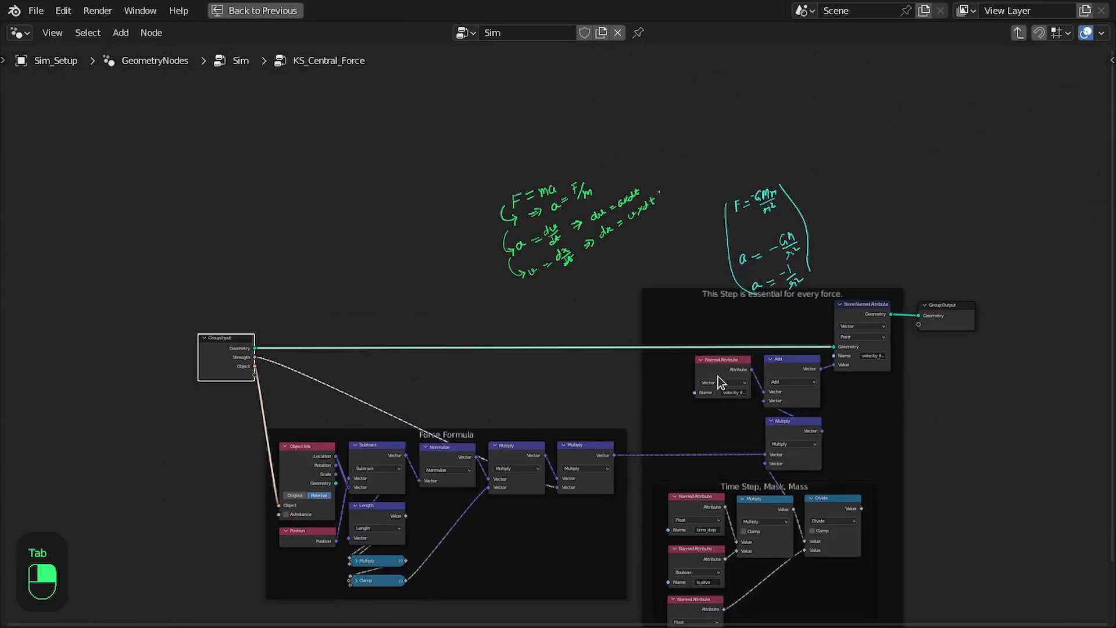
middle_drag(658, 471, 729, 336)
scroll(644, 294, up, 1)
middle_drag(395, 209, 360, 242)
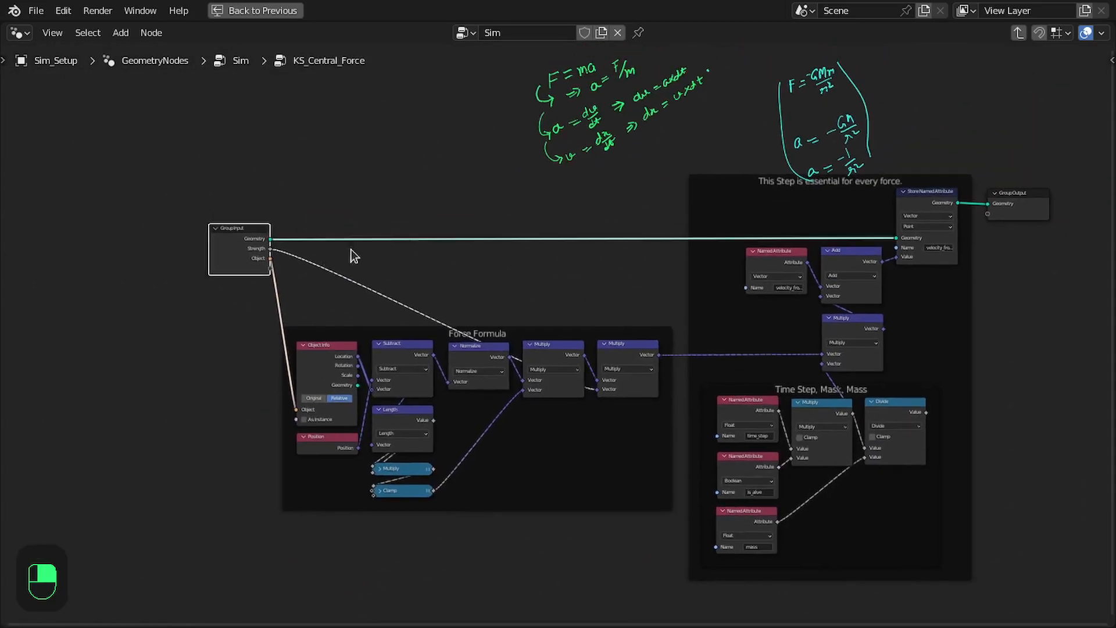
Return from KS_Central_Force to the Sim tree and save the file
key(Tab)
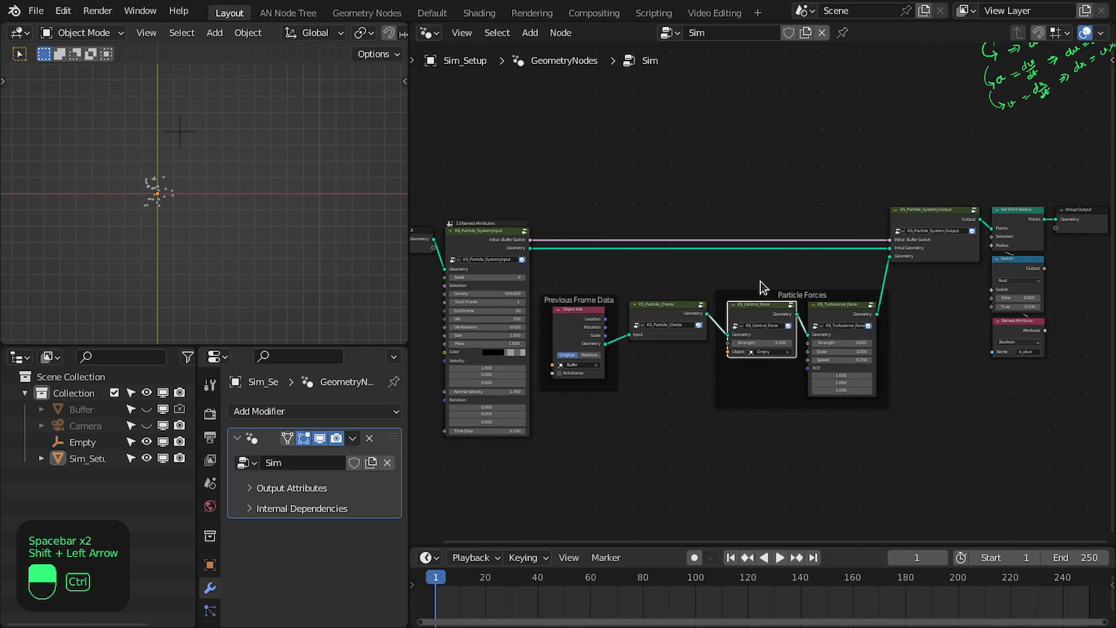
key(ctrl+s)
middle_drag(719, 274, 731, 276)
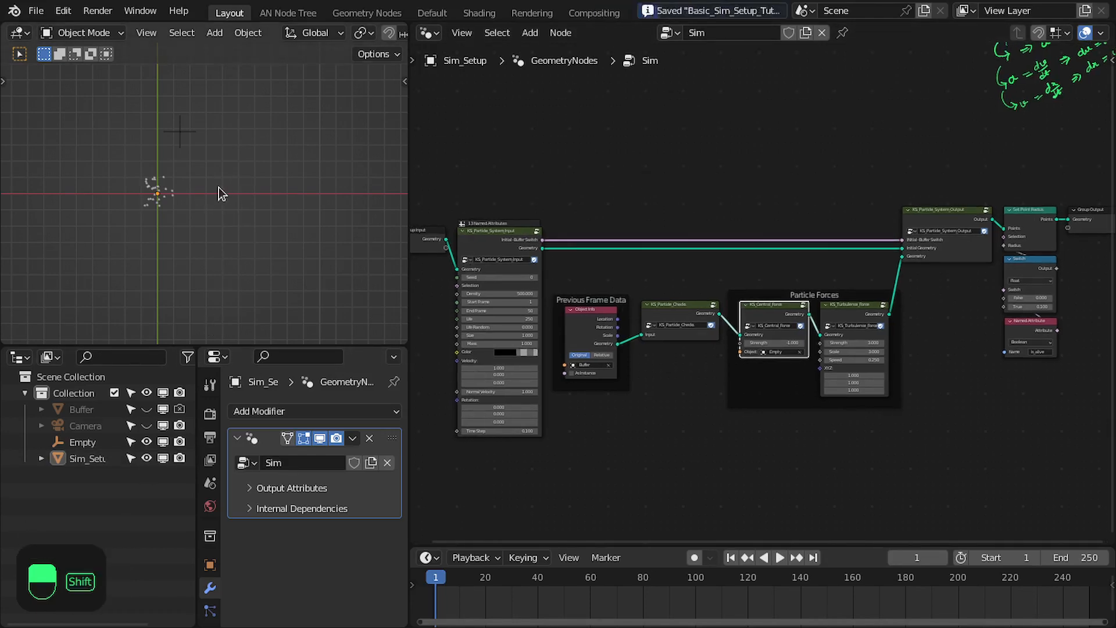
Add a plane to the scene and create a new geometry node tree on it
key(shift+a)
mouse_move(221, 45)
click(272, 47)
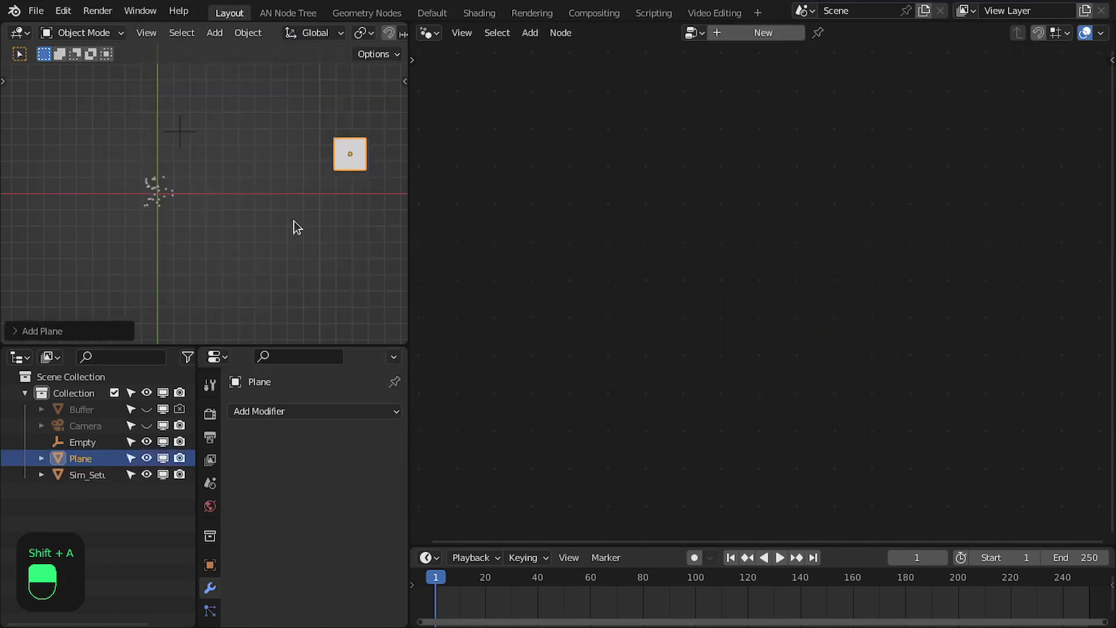
click(768, 35)
Bring Sim_Setup into the plane's node tree as an Object Info node and set it to Relative
scroll(823, 256, up, 3)
drag(87, 475, 588, 366)
drag(592, 326, 593, 302)
scroll(601, 310, down, 2)
scroll(586, 296, up, 1)
click(595, 377)
Connect Object Info's Geometry to the Group Output in place of the Group Input, and move the Group Output down level with it
middle_drag(621, 366, 553, 380)
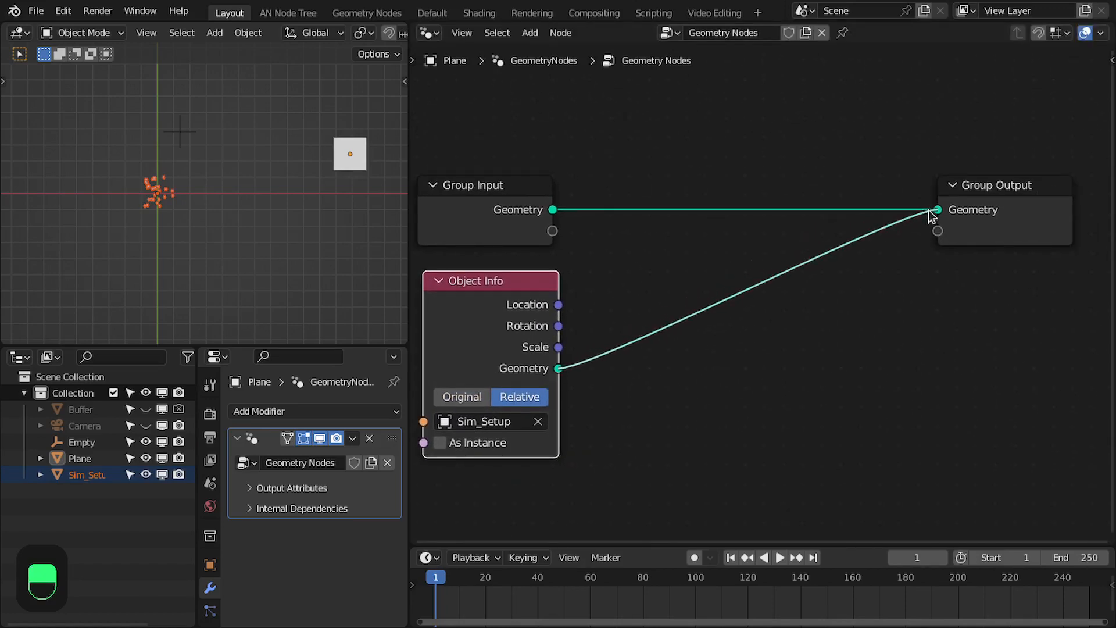
drag(929, 210, 930, 211)
drag(1008, 215, 1029, 357)
middle_drag(942, 356, 945, 305)
drag(1039, 306, 1042, 314)
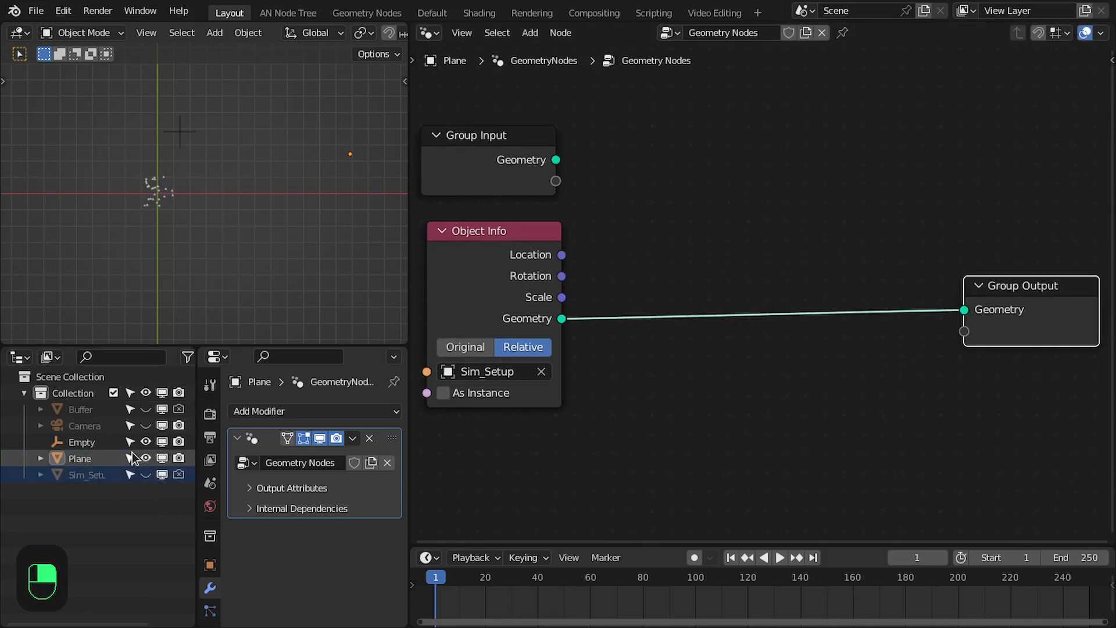
Save the file and replay the particle simulation from the first frame
key(ctrl+s)
key(shift+Left)
key(space)
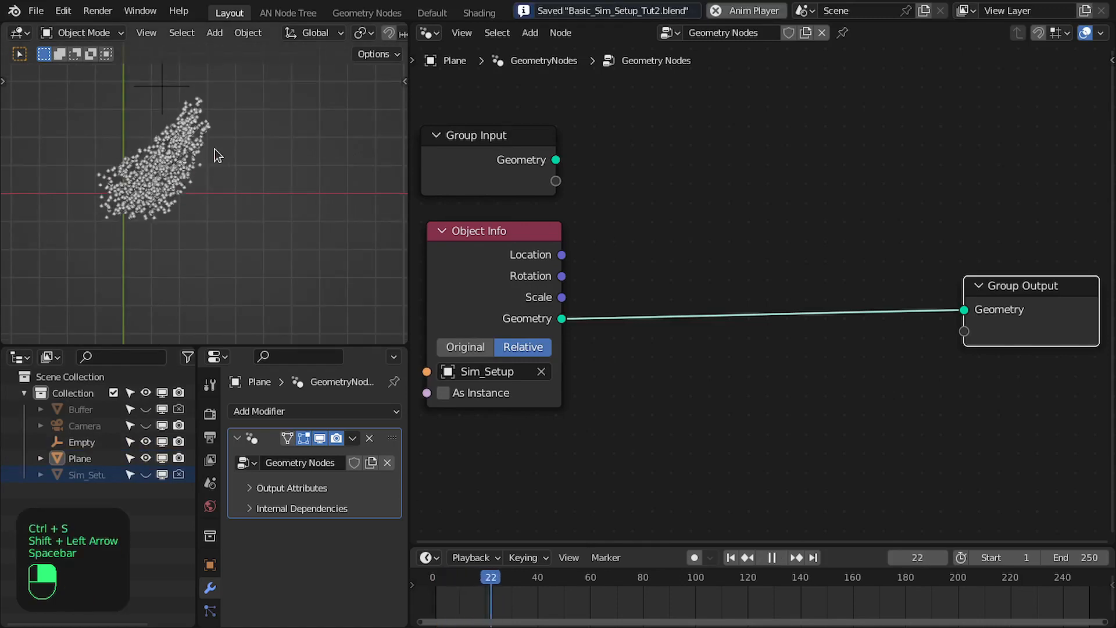
key(space)
scroll(544, 307, down, 1)
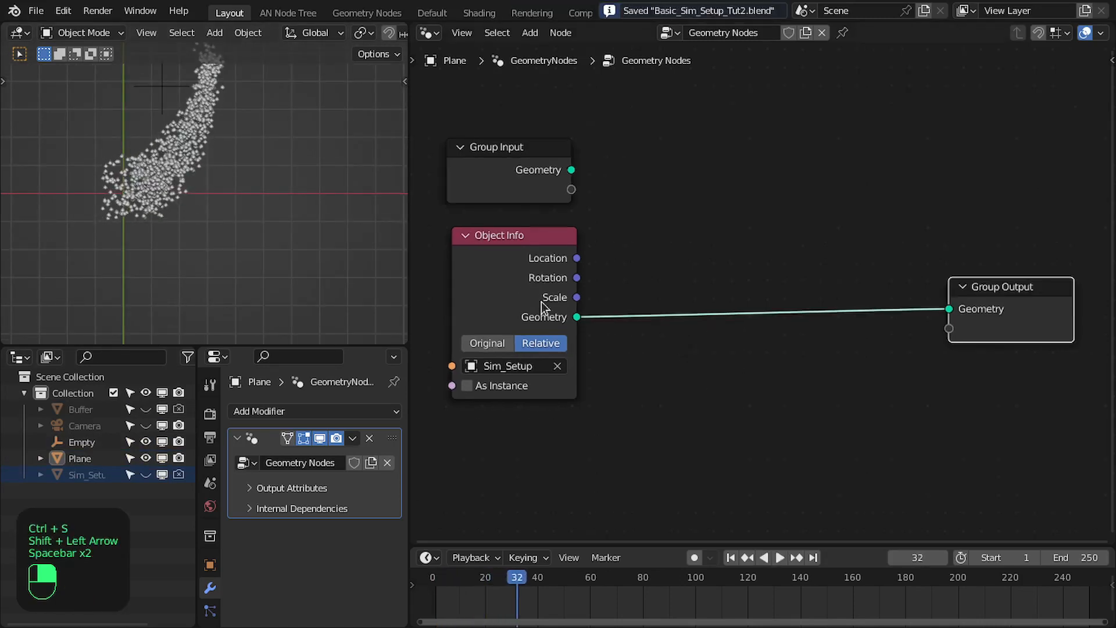
Rename both the plane and its geometry node tree as Particle_Render
double_click(75, 459)
text(Particle_Rende)
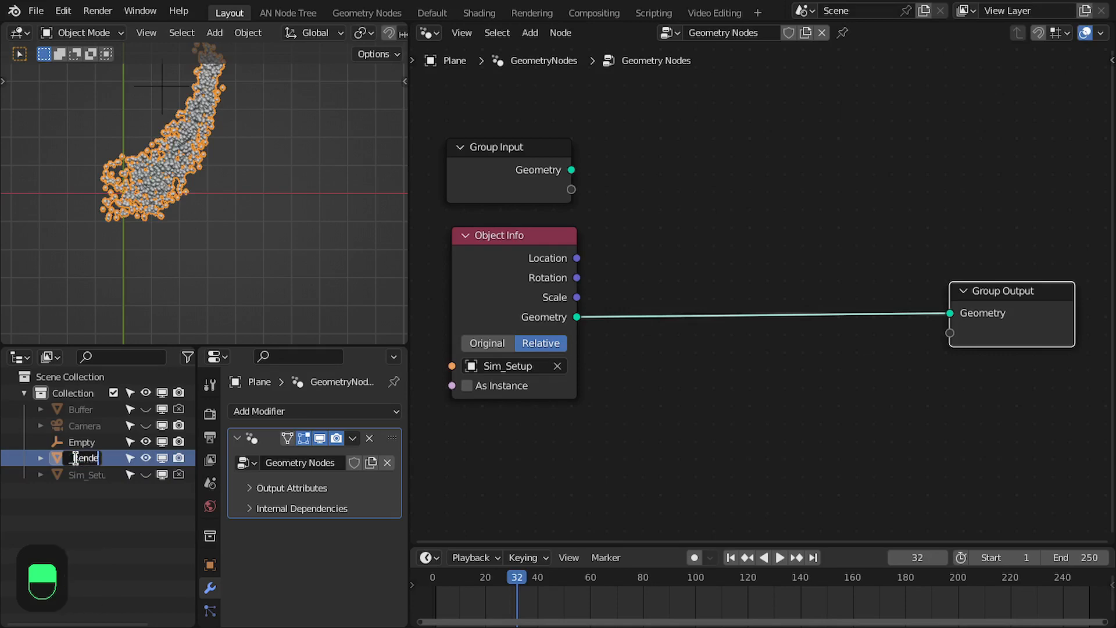
text(r)
key(Return)
text(Par)
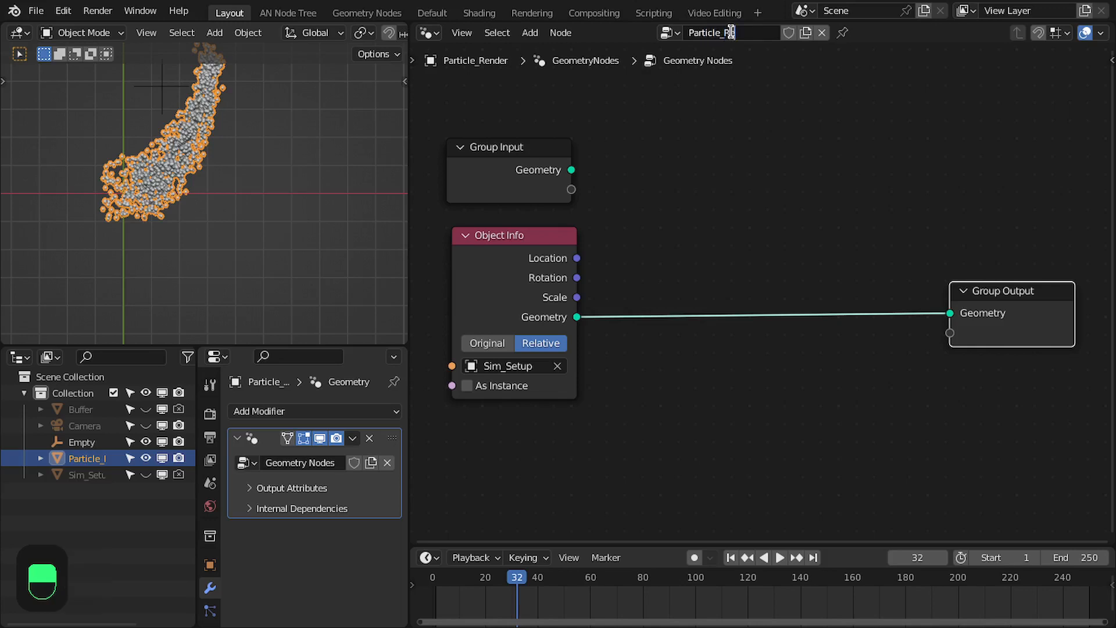
Rename the Sim_Setup object as Particle_Setup and return to the Particle_Render node tree
click(85, 474)
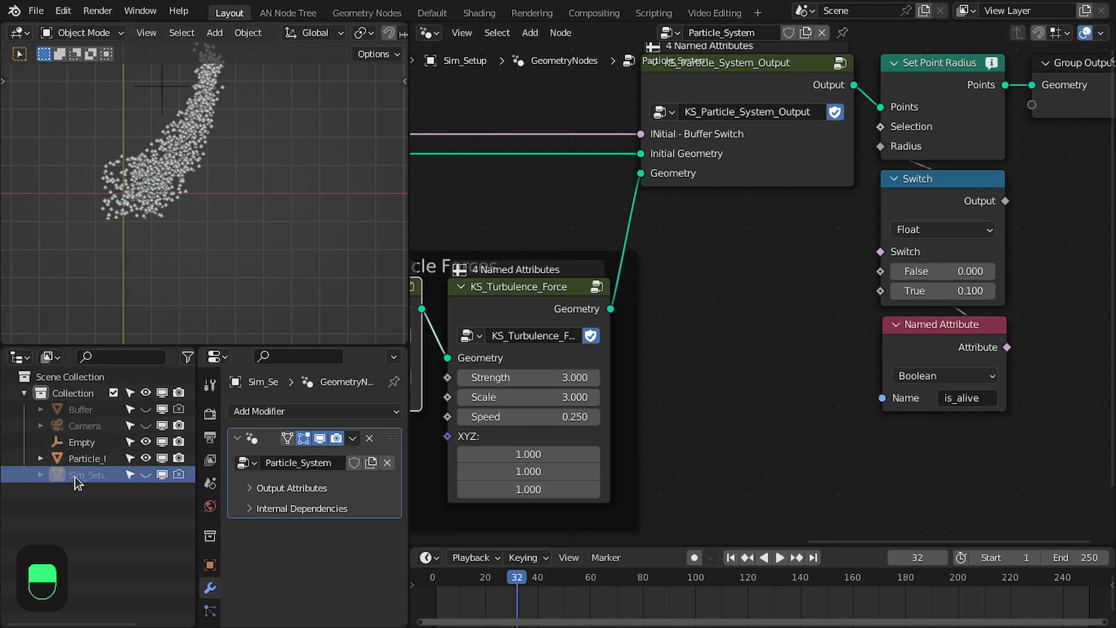
key(shift+Right)
key(shift+Right)
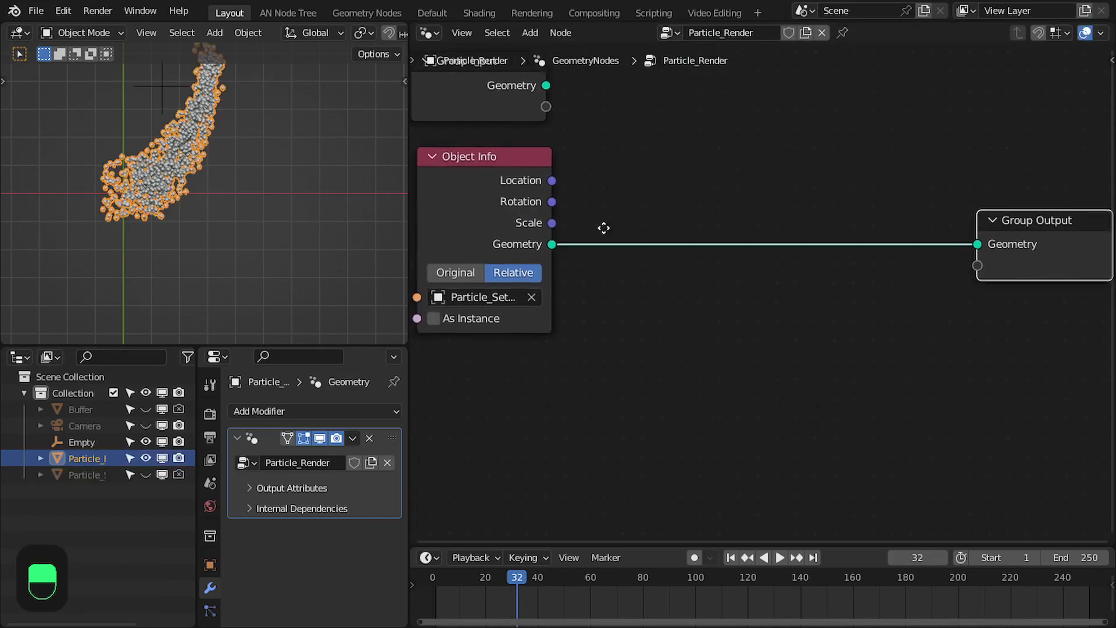
key(shift+a)
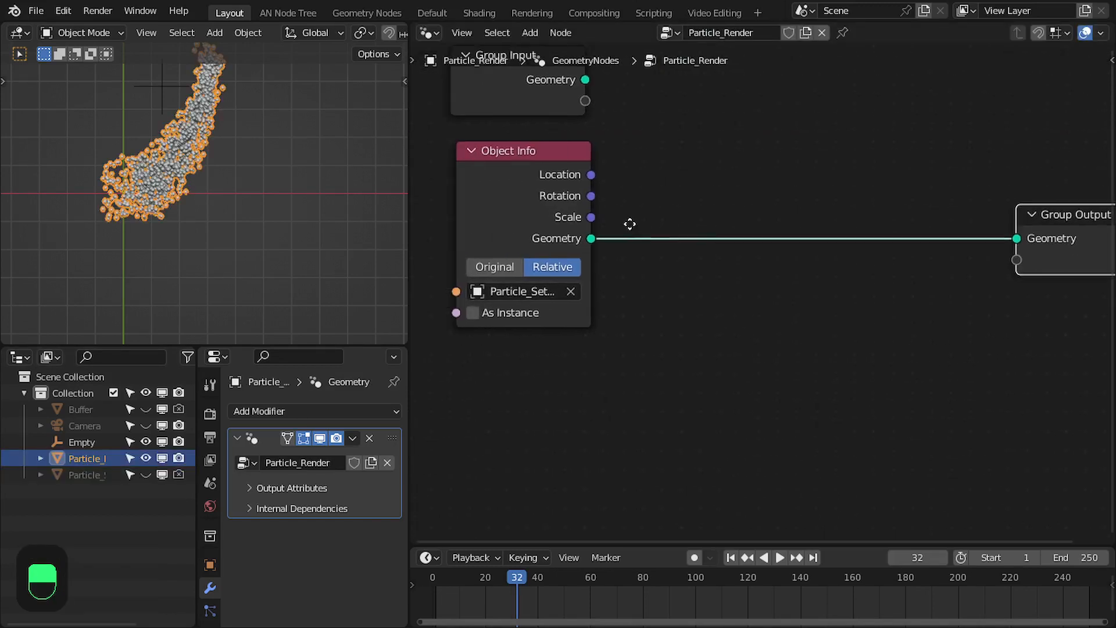
Add an Instance on Points node with the Object Info's Geometry feeding its Points
drag(591, 239, 663, 272)
text(insta)
key(Return)
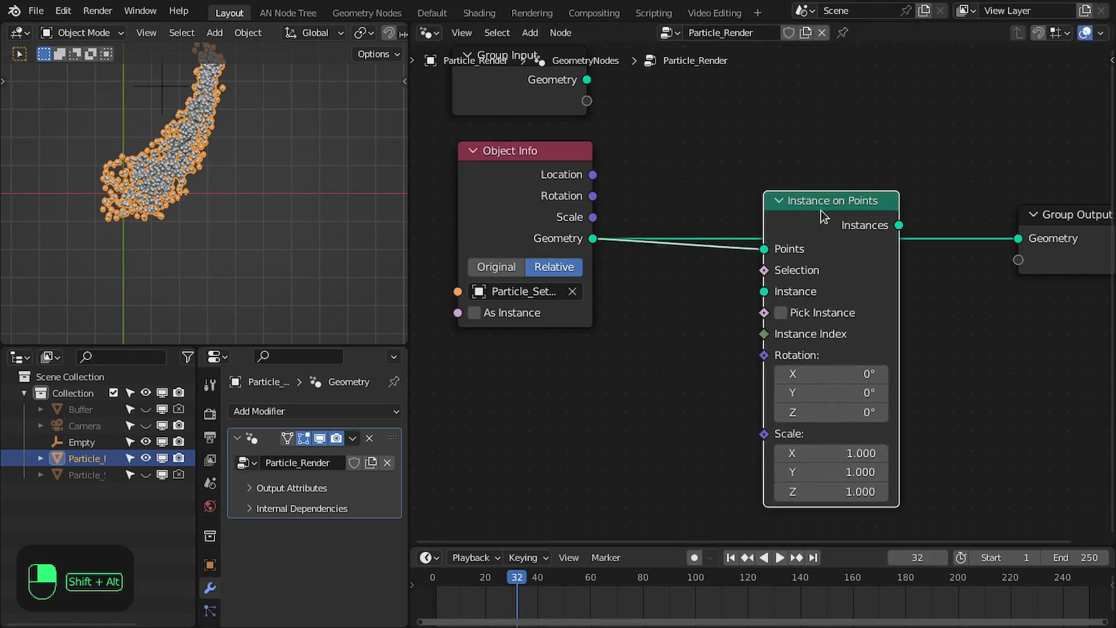
click(810, 235)
Feed a Cube mesh into Instance on Points, connect its Instances to the Group Output, and rewind to frame 1
drag(894, 152, 889, 149)
text(cube)
key(Return)
click(890, 121)
middle_drag(889, 167, 839, 76)
drag(1020, 249, 942, 226)
middle_drag(914, 234, 930, 217)
key(shift+Left)
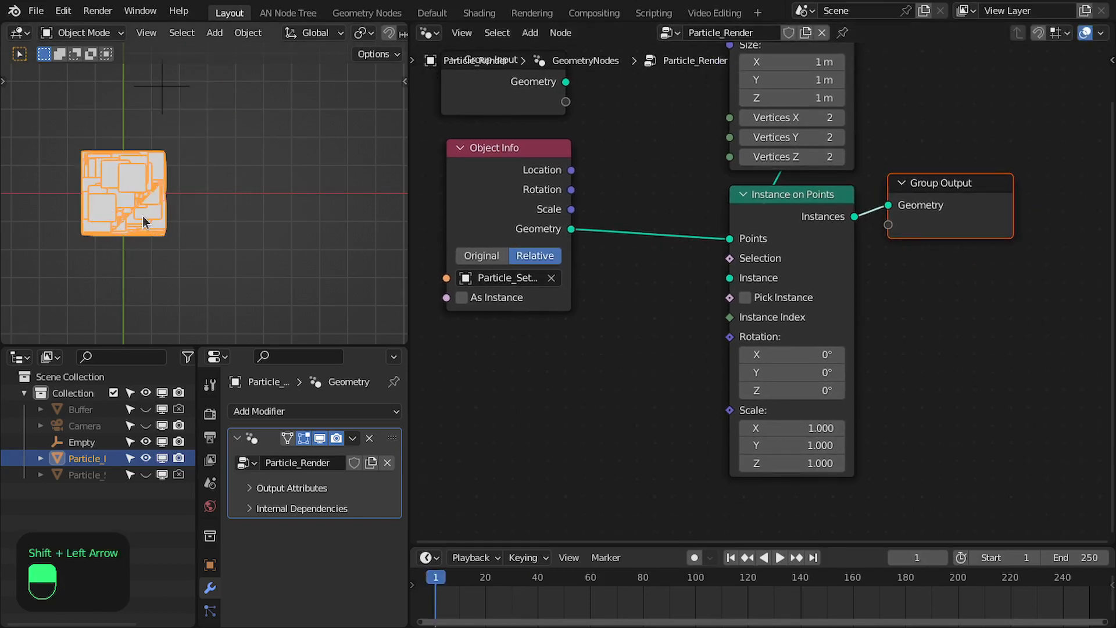
Add a Boolean Named Attribute node reading is_alive and connect it to the Selection of Instance on Points
middle_drag(671, 295, 754, 287)
scroll(716, 272, up, 1)
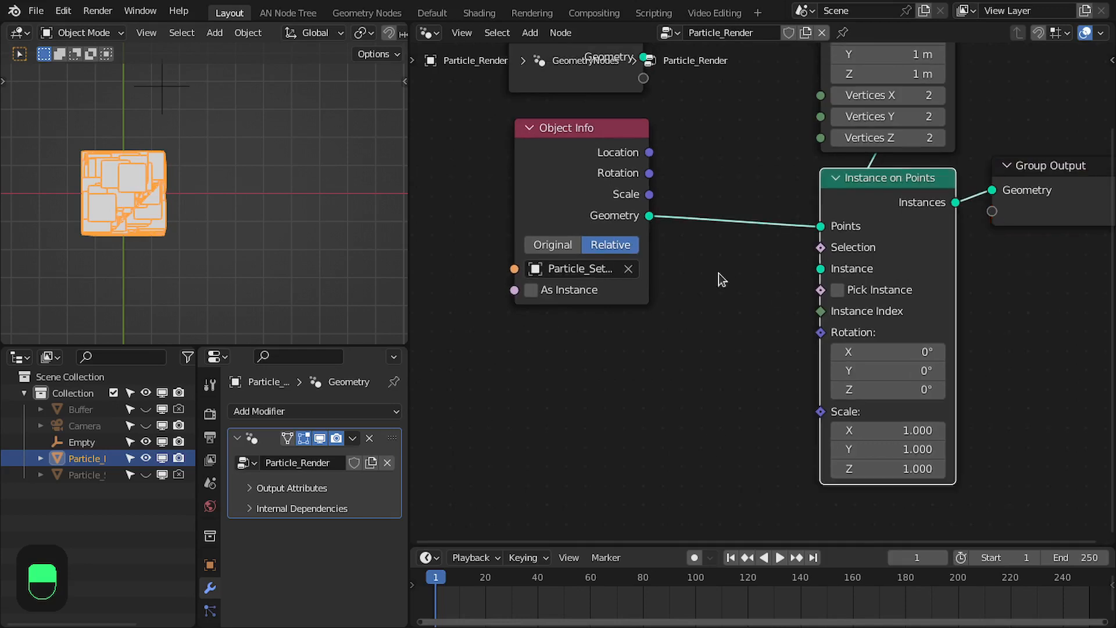
drag(723, 322, 723, 323)
text(nam)
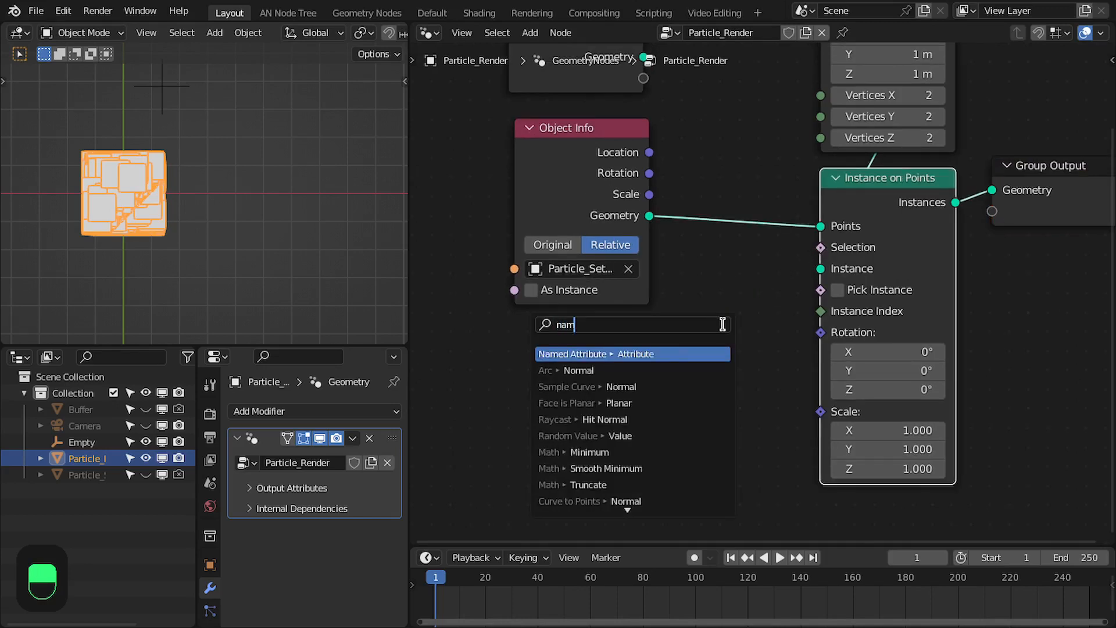
key(Return)
click(622, 408)
text(is)
key(Down)
key(Down)
key(Return)
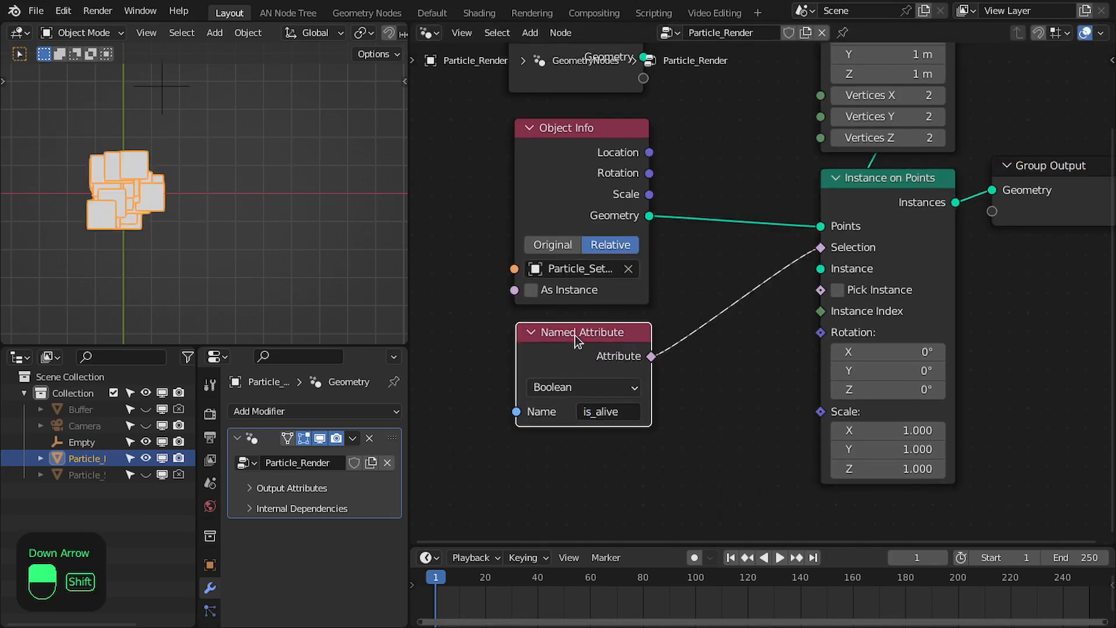
Compare the cube instances with is_alive disconnected from and reconnected to Selection, and replay the simulation
key(shift+Left)
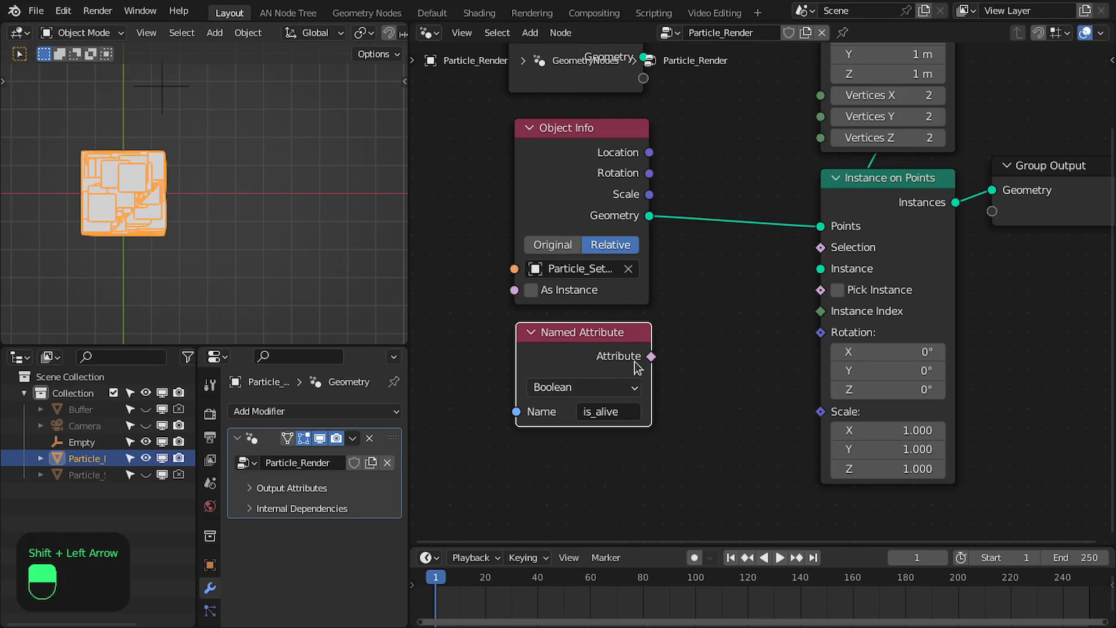
drag(835, 243, 652, 357)
scroll(722, 312, down, 3)
key(space)
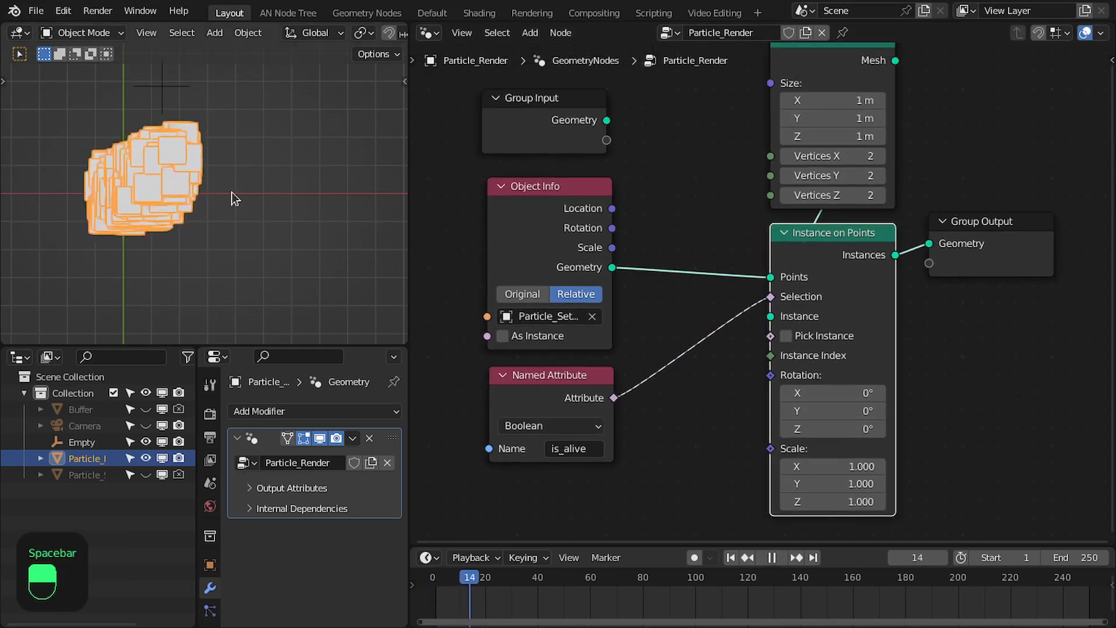
key(alt+a)
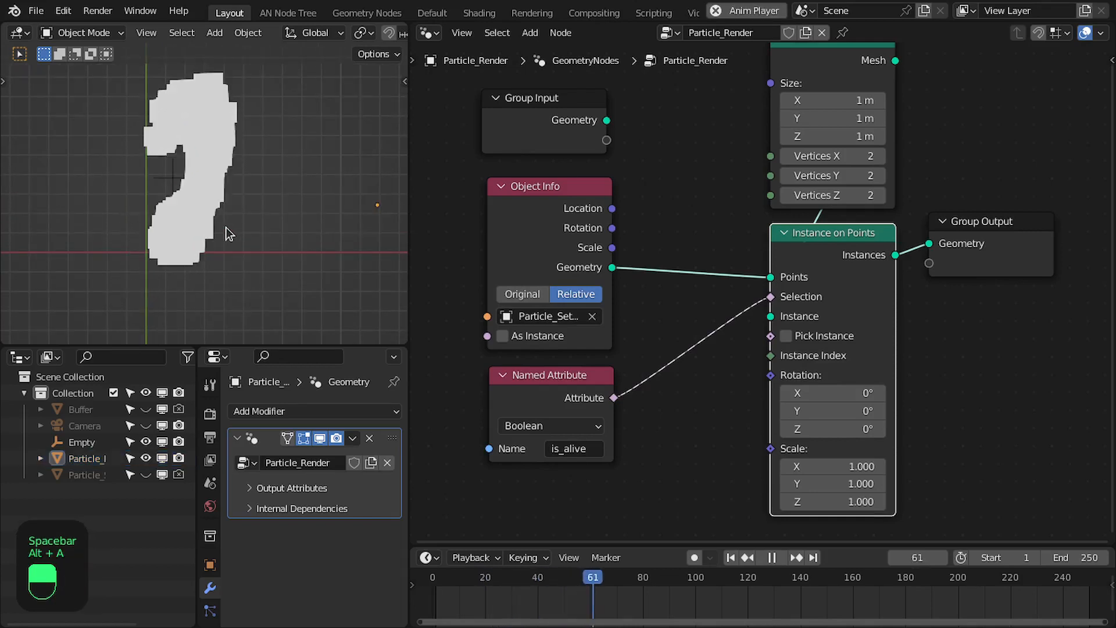
key(space)
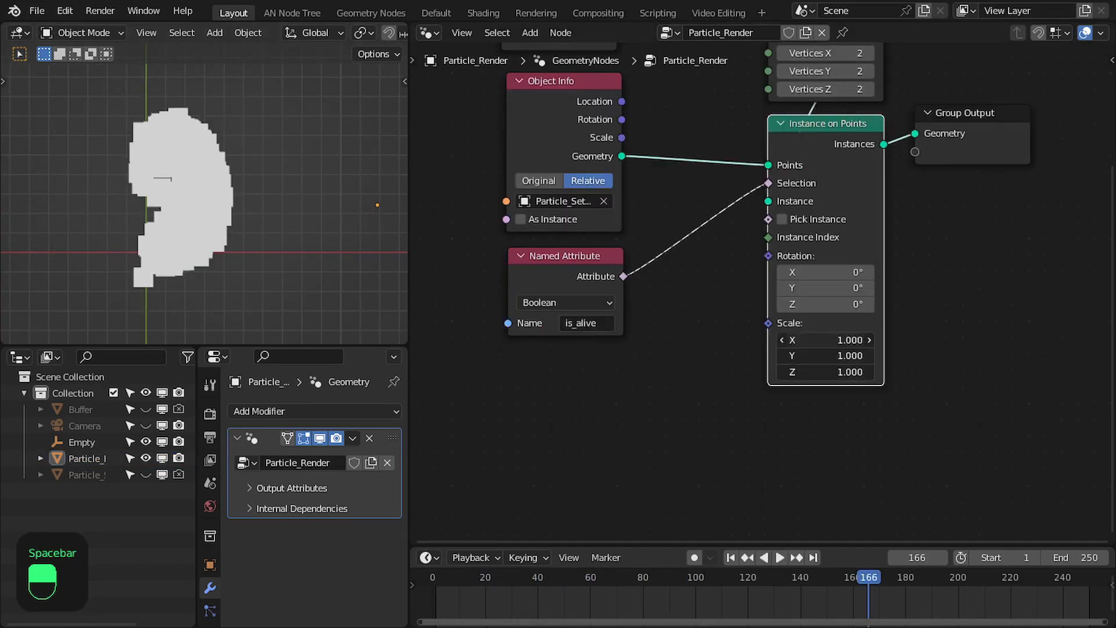
Set the Instance on Points scale to 0.1 on all three axes and replay the simulation from the first frame
text(0.1)
key(Return)
key(shift+Left)
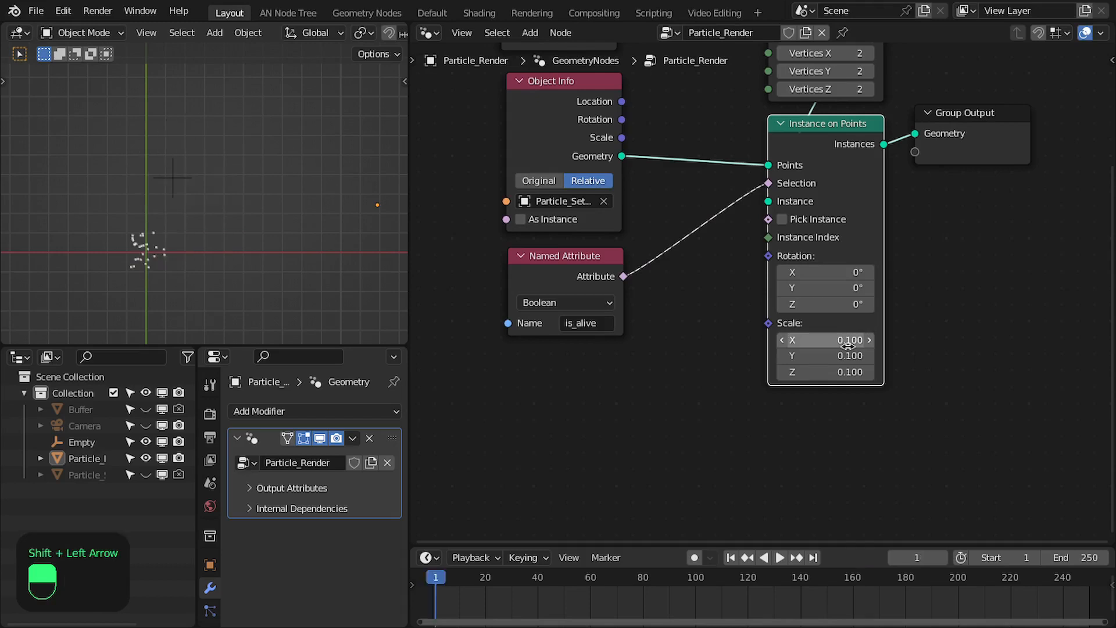
key(space)
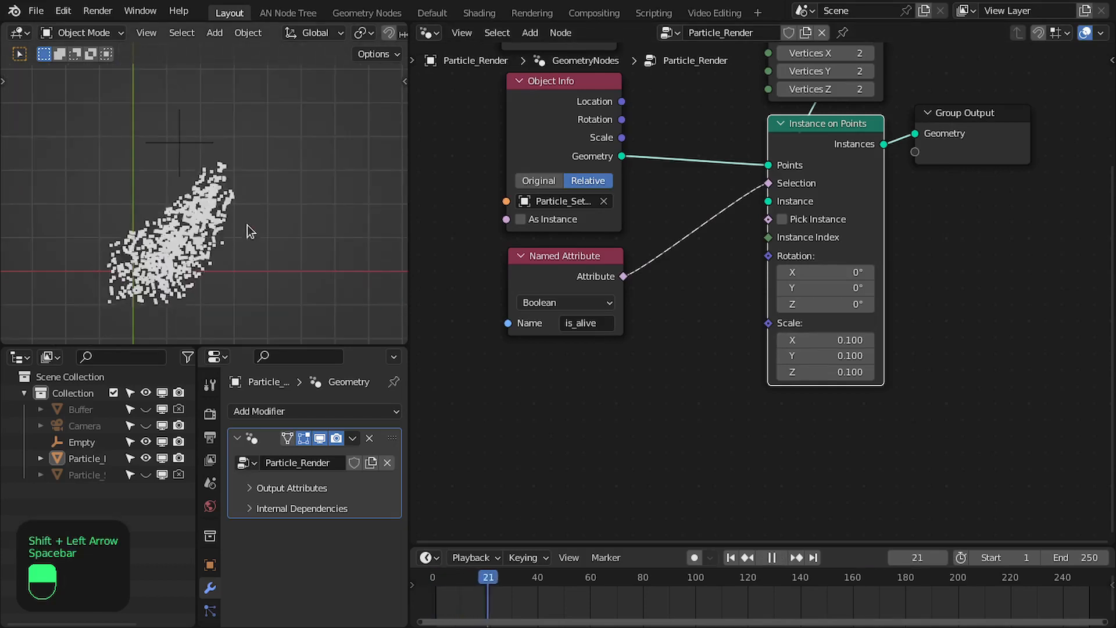
shift+middle_drag(249, 236, 248, 244)
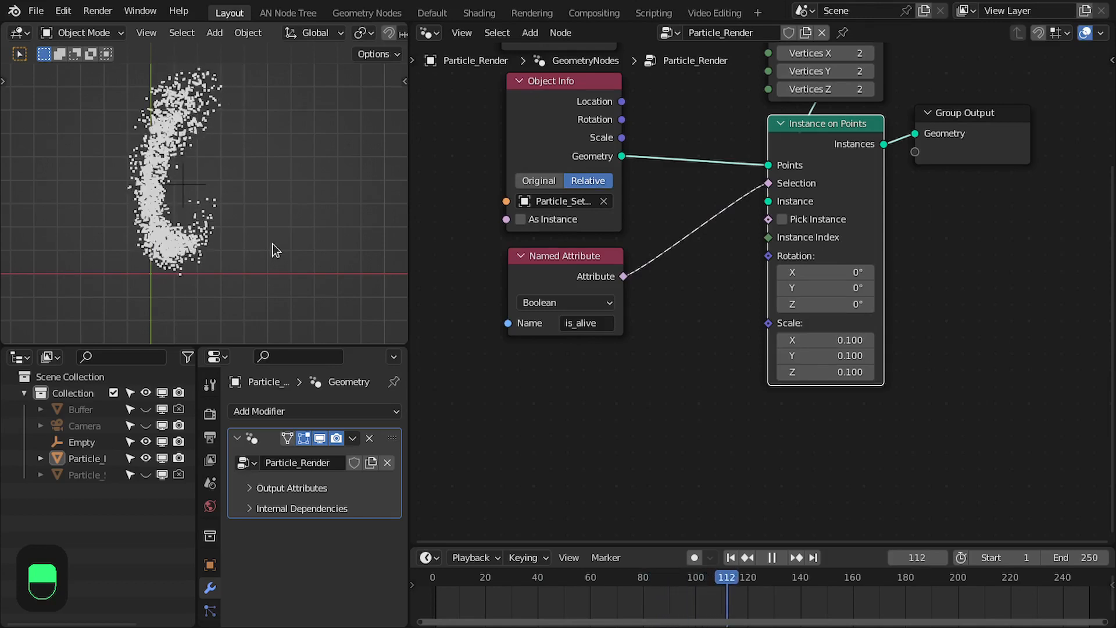
key(Home)
key(space)
Delete the unused Group Input and move the Cube, Instance on Points and Group Output nodes away from the attribute nodes
click(535, 175)
key(x)
mouse_move(918, 252)
mouse_down()
mouse_move(942, 256)
mouse_move(912, 266)
mouse_up()
middle_drag(967, 182, 976, 182)
drag(975, 183, 791, 290)
drag(783, 267, 870, 229)
middle_drag(915, 282, 919, 279)
scroll(918, 279, up, 2)
scroll(300, 219, up, 1)
middle_drag(561, 344, 597, 268)
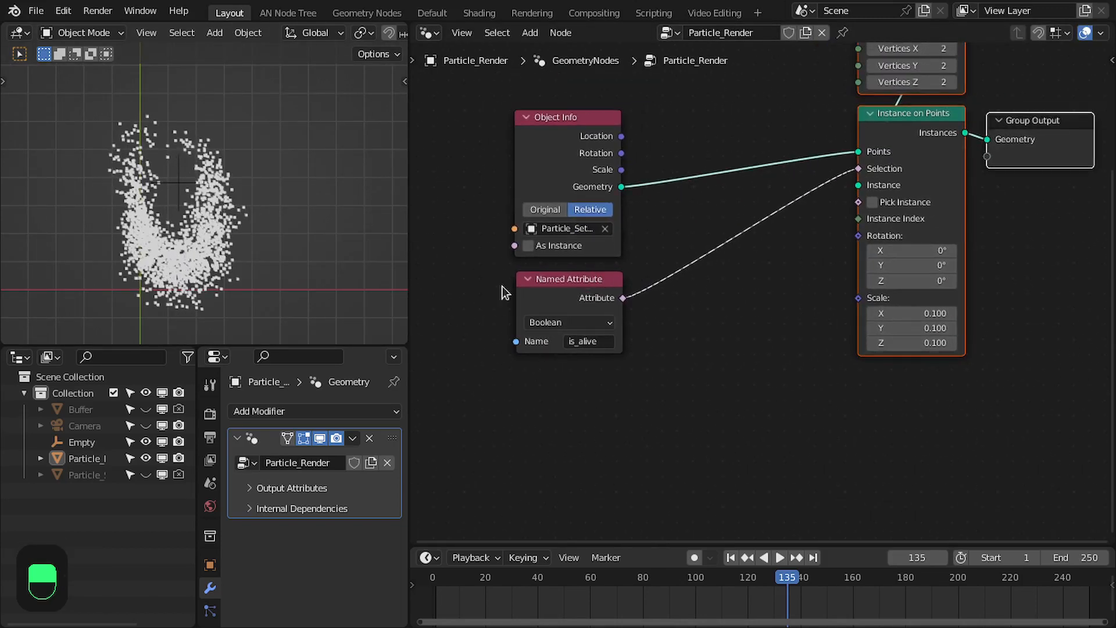
Duplicate the is_alive Named Attribute node below itself and set the copy to read age
scroll(488, 285, up, 2)
click(521, 298)
middle_drag(524, 296, 547, 271)
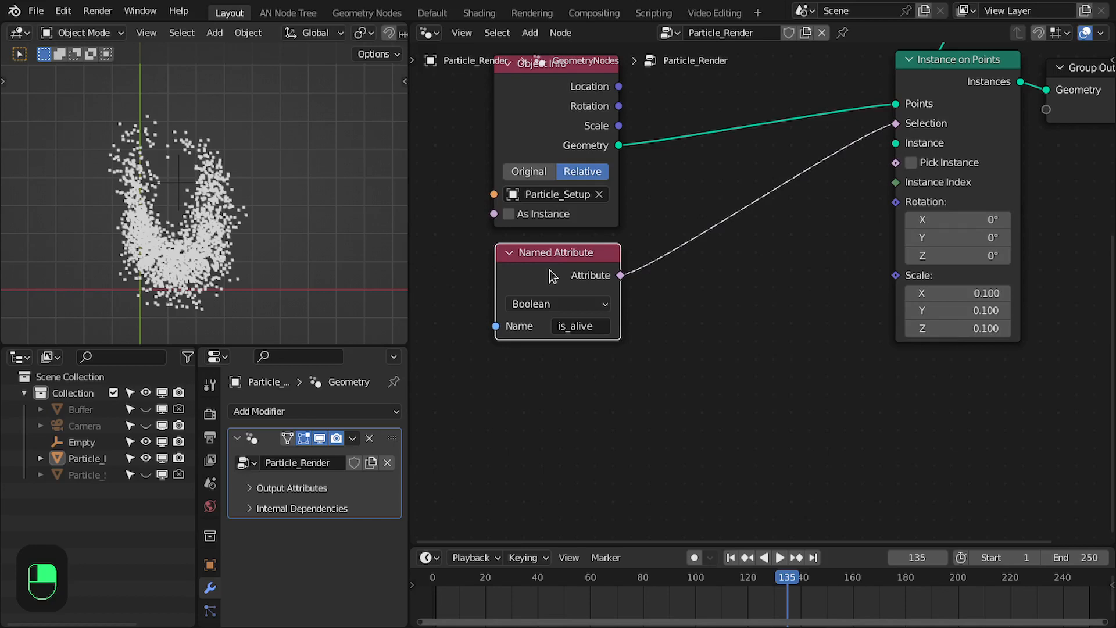
key(shift+d)
click(574, 438)
click(576, 436)
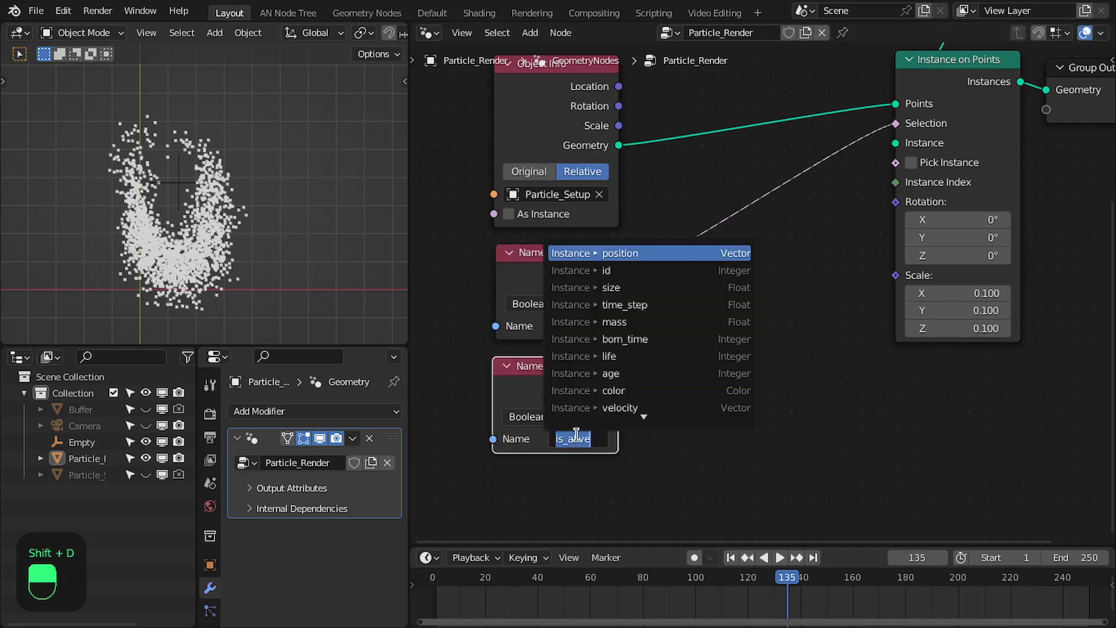
text(age)
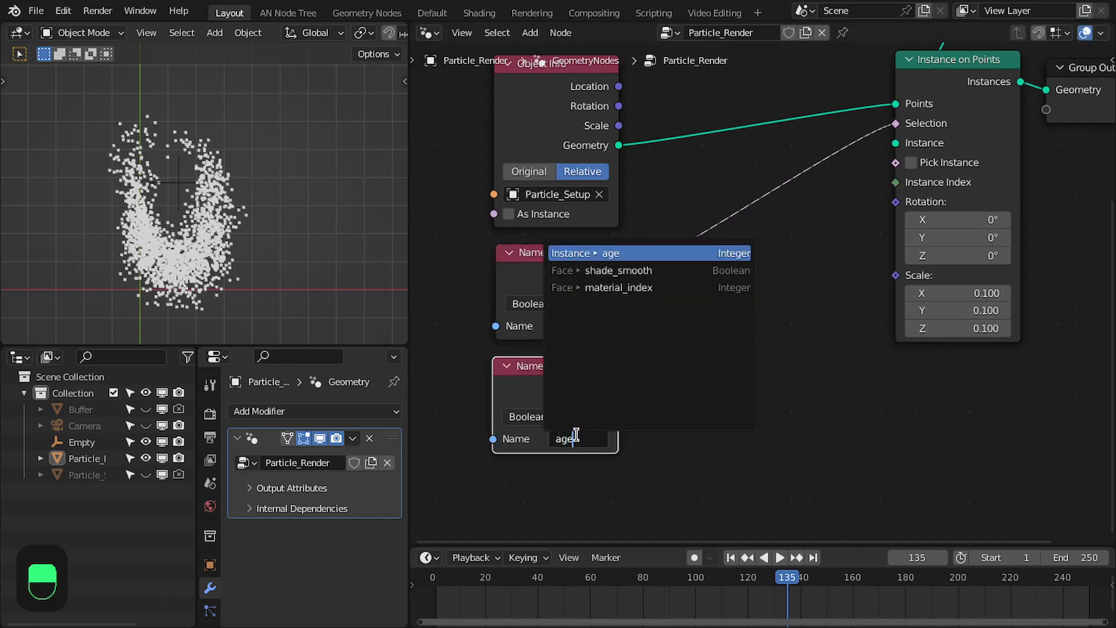
key(Return)
middle_drag(628, 469, 632, 352)
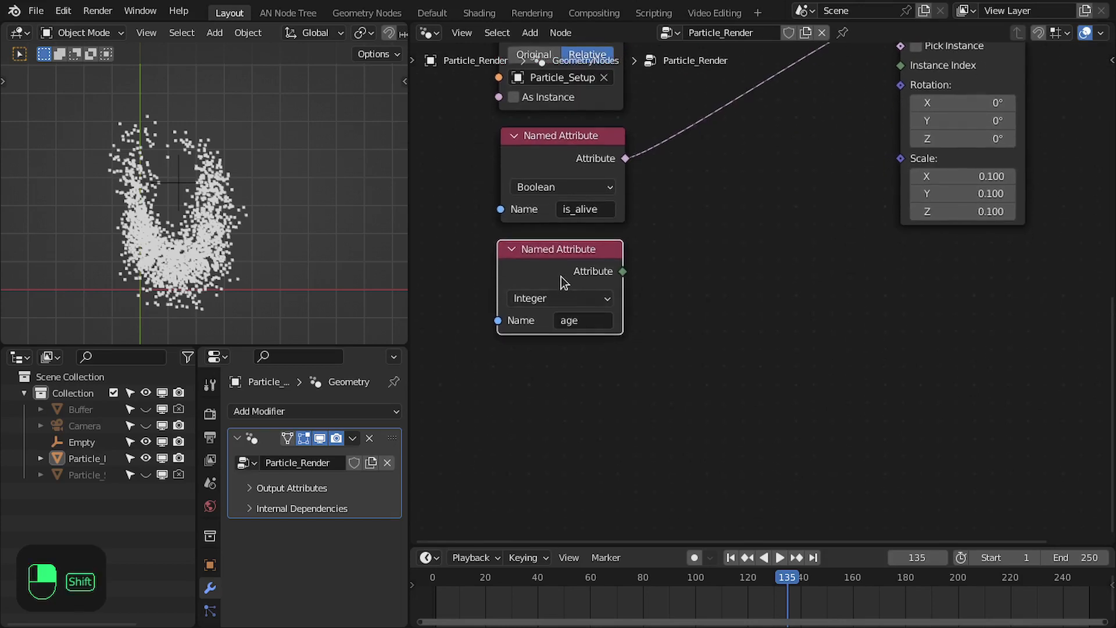
Duplicate the age Named Attribute node below itself and set the copy to read life
key(shift+d)
click(567, 420)
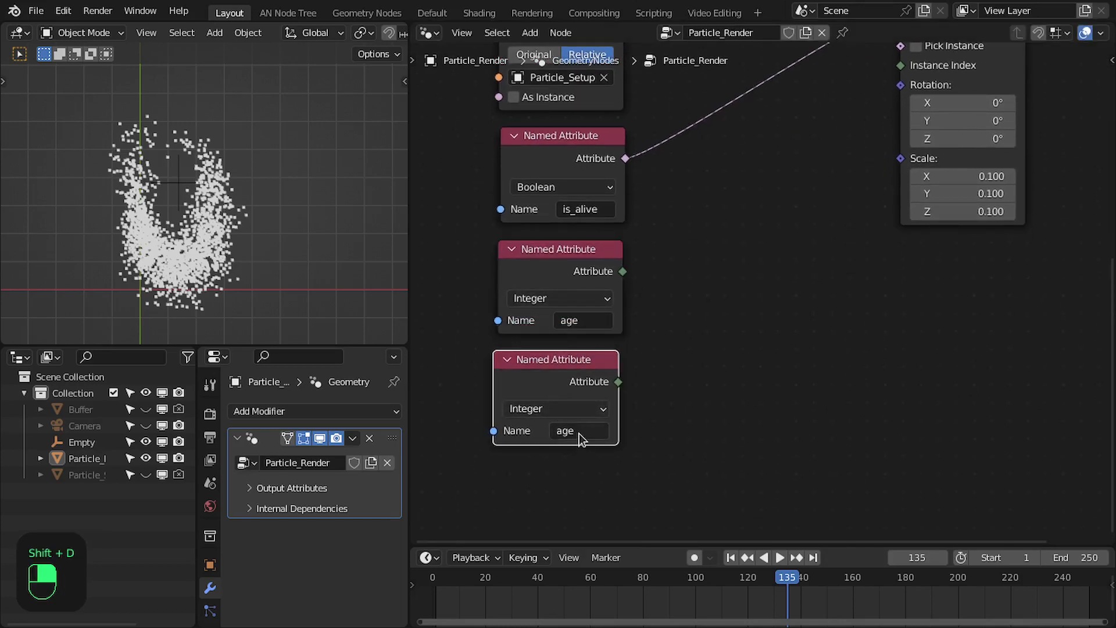
click(579, 432)
text(l)
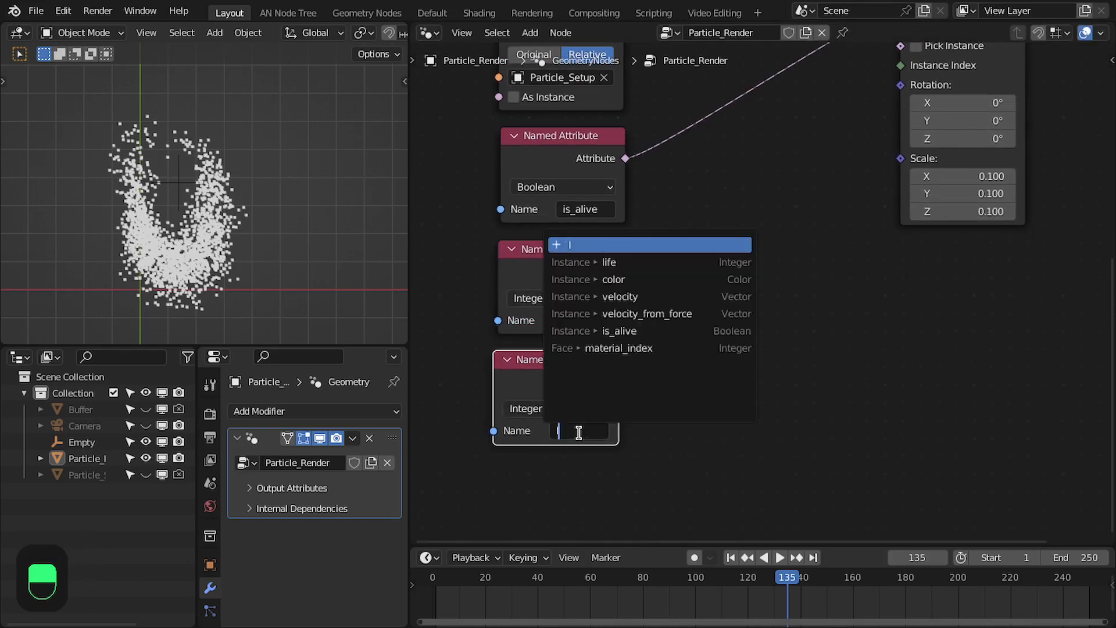
text(ife)
key(Return)
drag(574, 380, 581, 349)
middle_drag(597, 300, 583, 343)
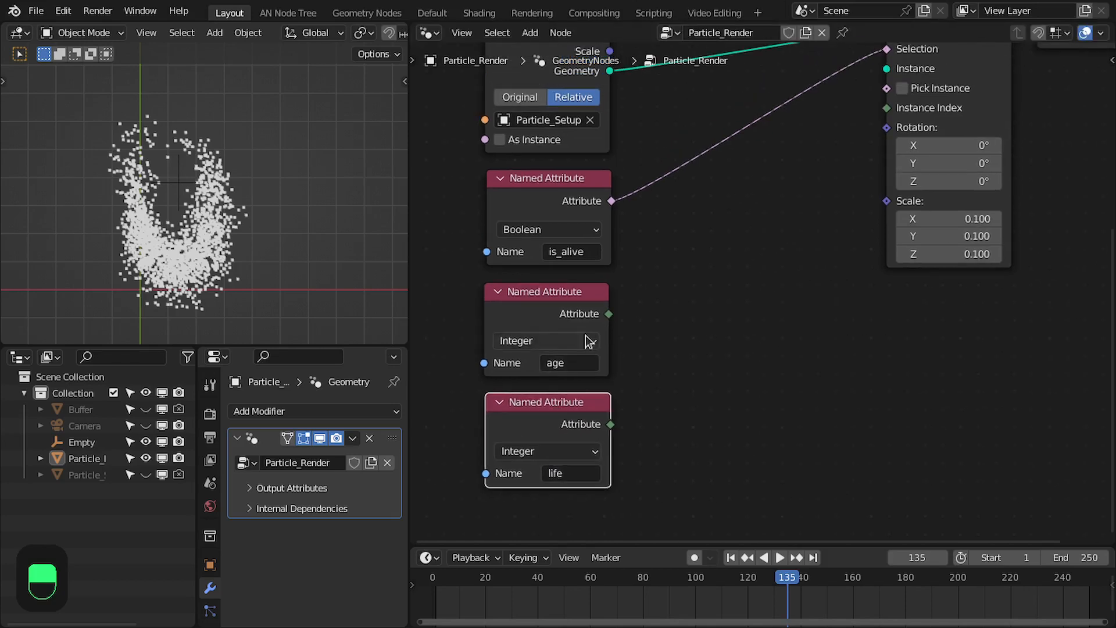
Remap age with a Map Range node using life as From Max, and feed its Result into the Scale of Instance on Points
drag(607, 315, 674, 336)
text(ma)
key(Return)
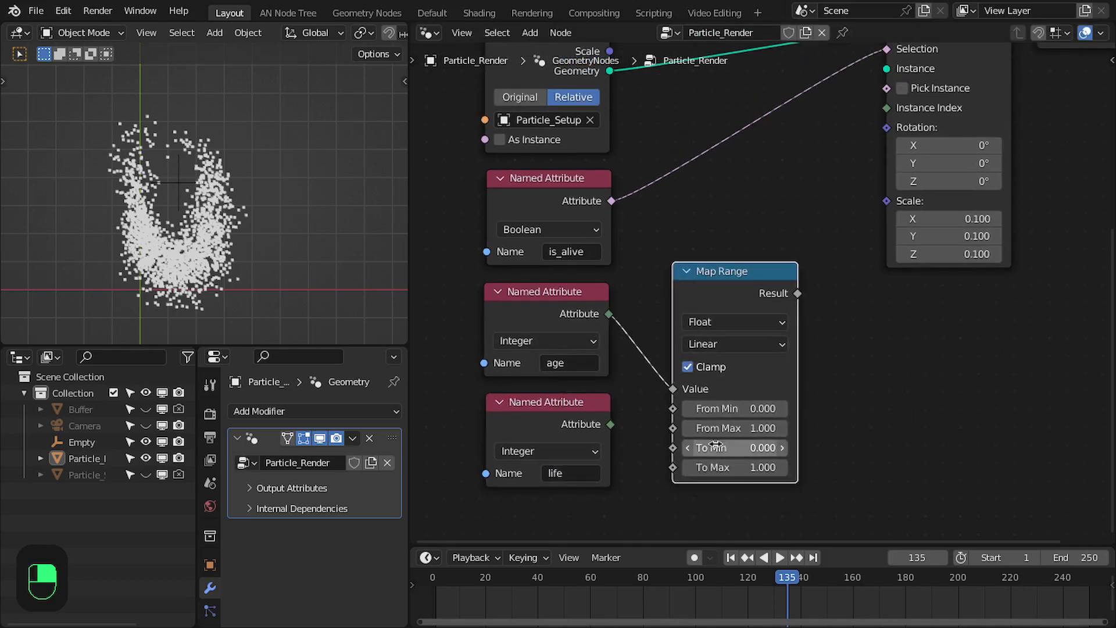
middle_drag(701, 430, 691, 435)
drag(705, 301, 690, 320)
drag(598, 430, 639, 382)
drag(689, 298, 665, 300)
middle_drag(775, 297, 716, 336)
drag(811, 254, 829, 250)
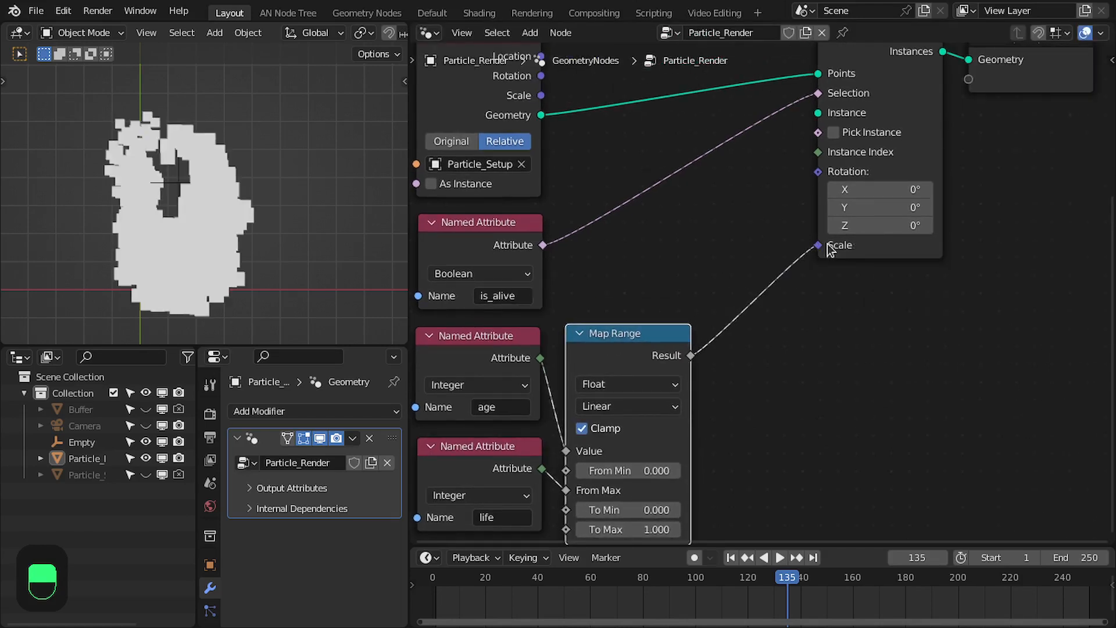
Rearrange the Cube, Instance on Points, Group Output and Map Range nodes into a compact layout beside the attribute nodes
scroll(829, 250, down, 3)
middle_drag(828, 250, 784, 299)
drag(804, 375, 904, 75)
drag(942, 142, 870, 260)
middle_drag(882, 254, 969, 231)
scroll(741, 442, up, 1)
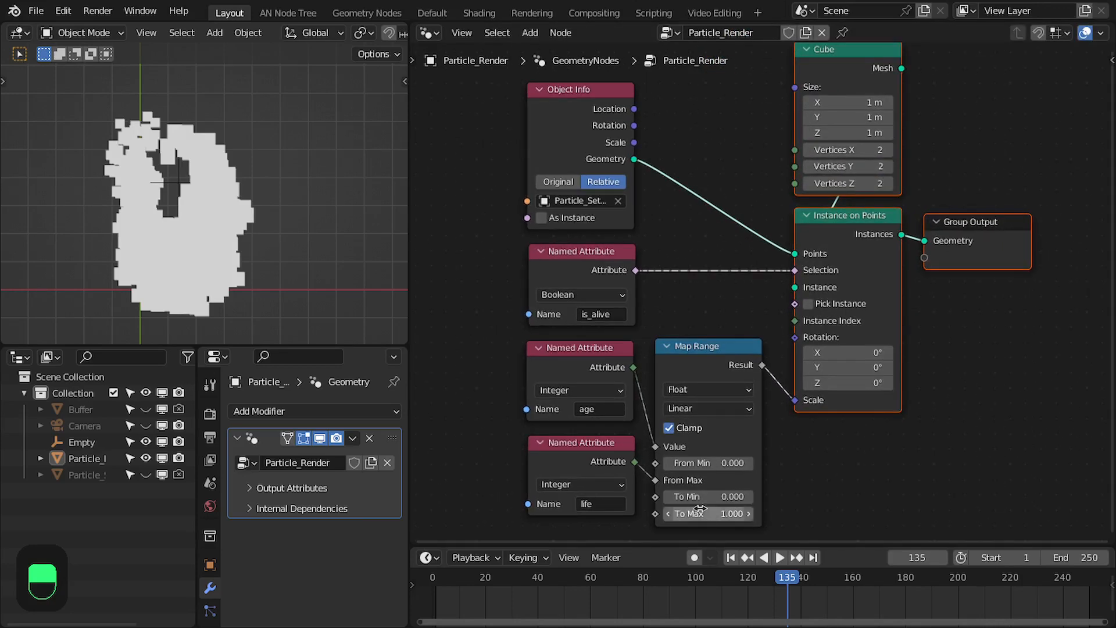
middle_drag(713, 497, 751, 470)
drag(754, 324, 760, 324)
Align the Object Info and the three Named Attribute nodes in one vertical column by scaling them to 0 along X
drag(686, 505, 616, 191)
key(s)
key(x)
key(0)
key(Return)
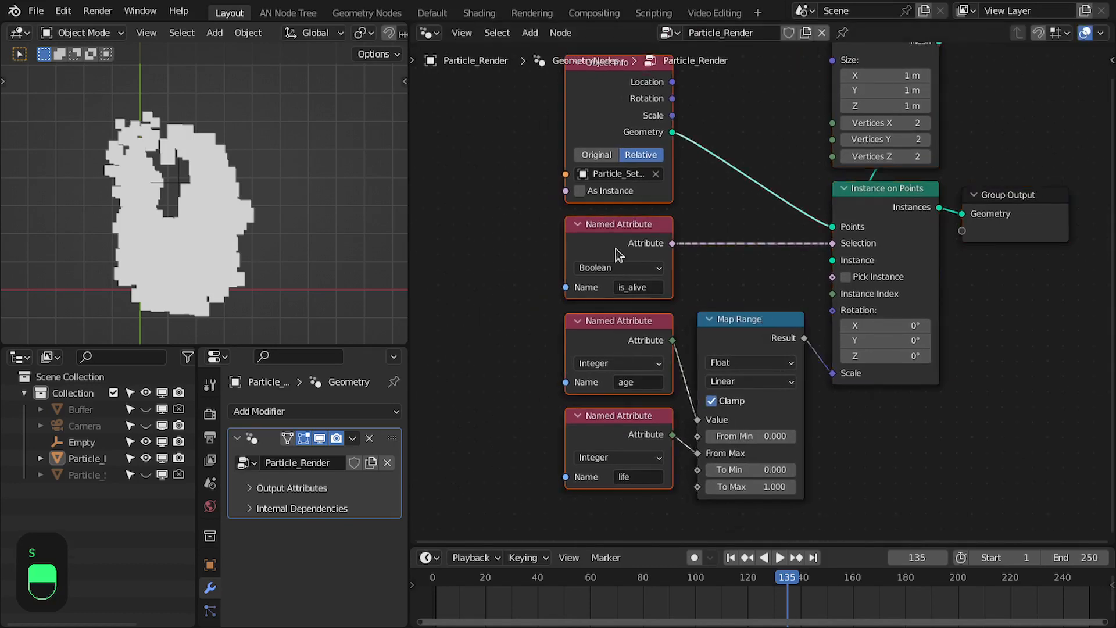
Replay the simulation from the first frame in a maximized viewport to examine how the cubes scale with age
middle_drag(763, 206, 762, 229)
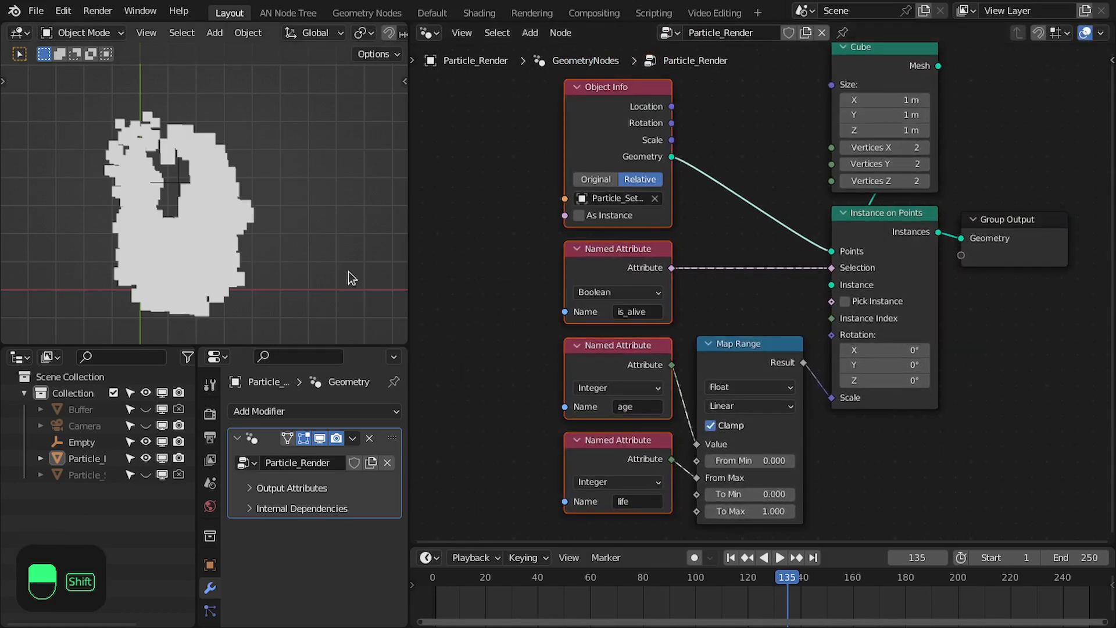
key(shift+Left)
key(space)
key(ctrl+space)
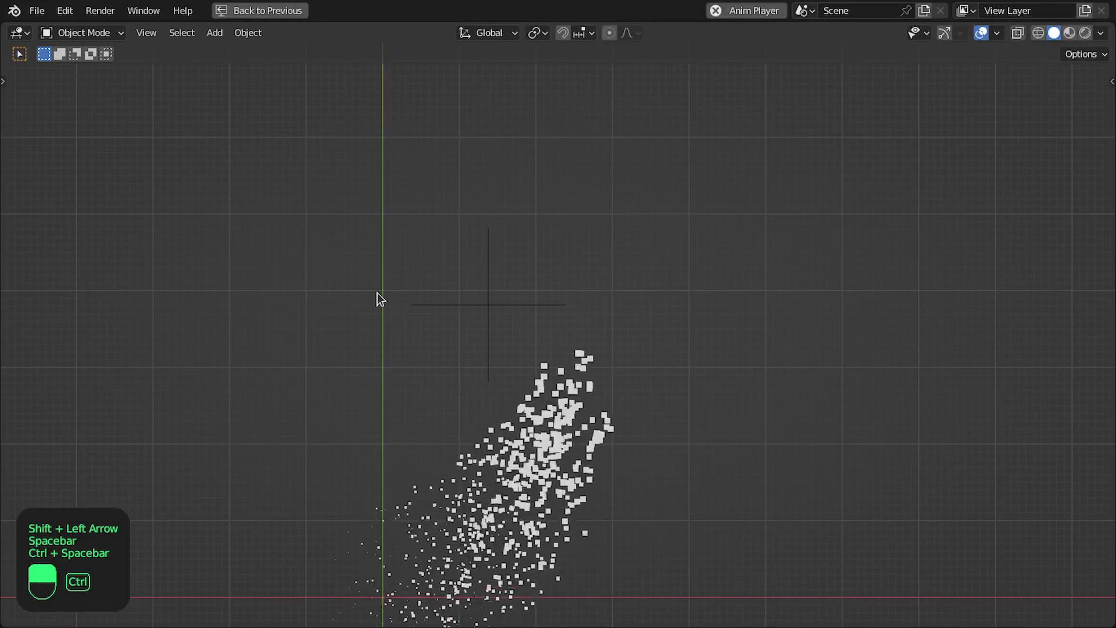
scroll(522, 565, down, 1)
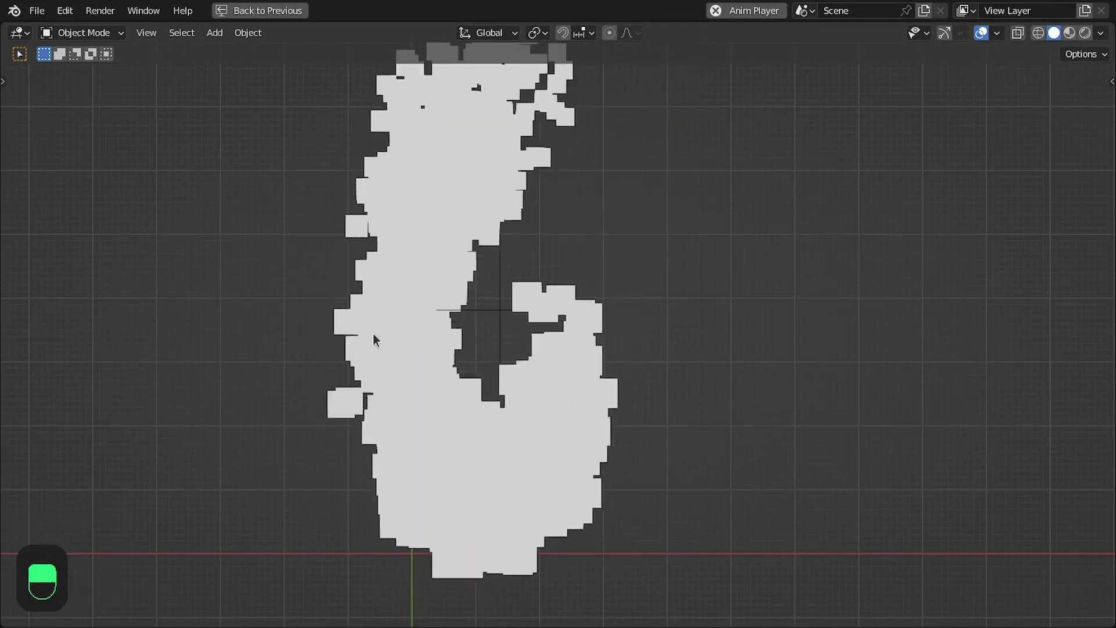
key(ctrl+space)
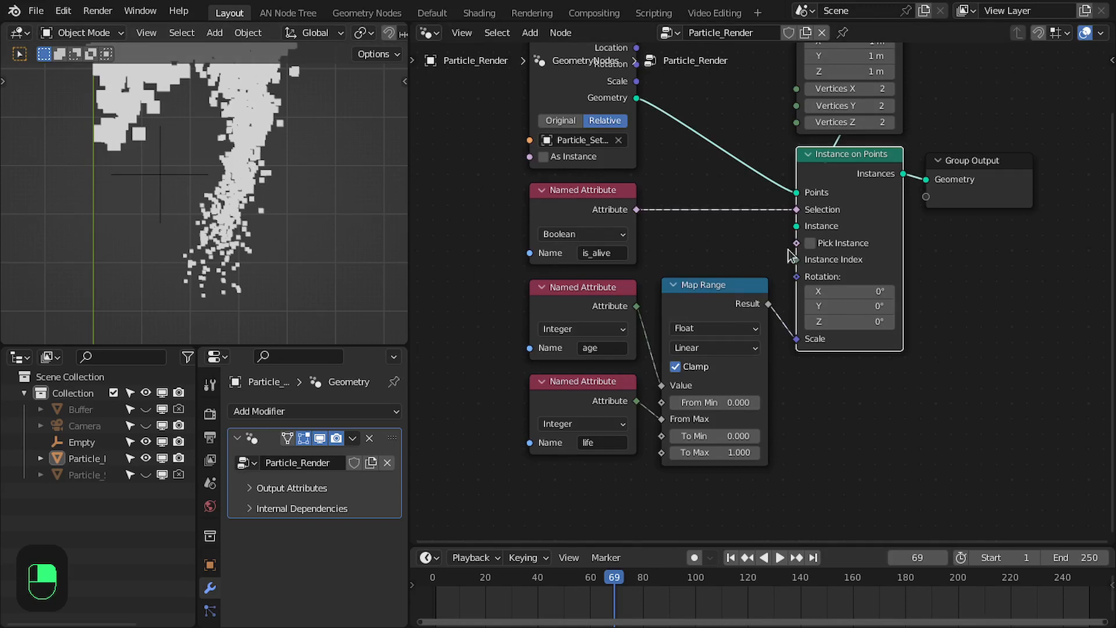
Fine-tune the position of the life Named Attribute node under the age one and save the file
click(693, 297)
mouse_move(607, 452)
mouse_down()
mouse_move(631, 362)
mouse_move(609, 460)
mouse_move(602, 435)
mouse_up()
key(Home)
scroll(692, 189, down, 2)
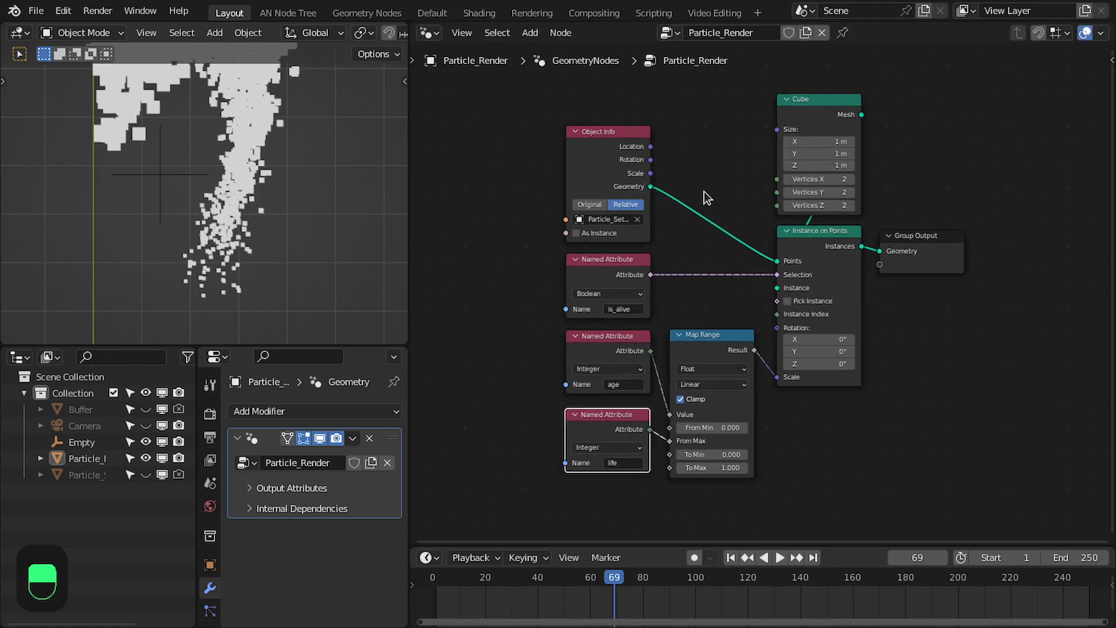
middle_drag(700, 191, 683, 222)
scroll(258, 122, down, 2)
shift+middle_drag(257, 146, 257, 177)
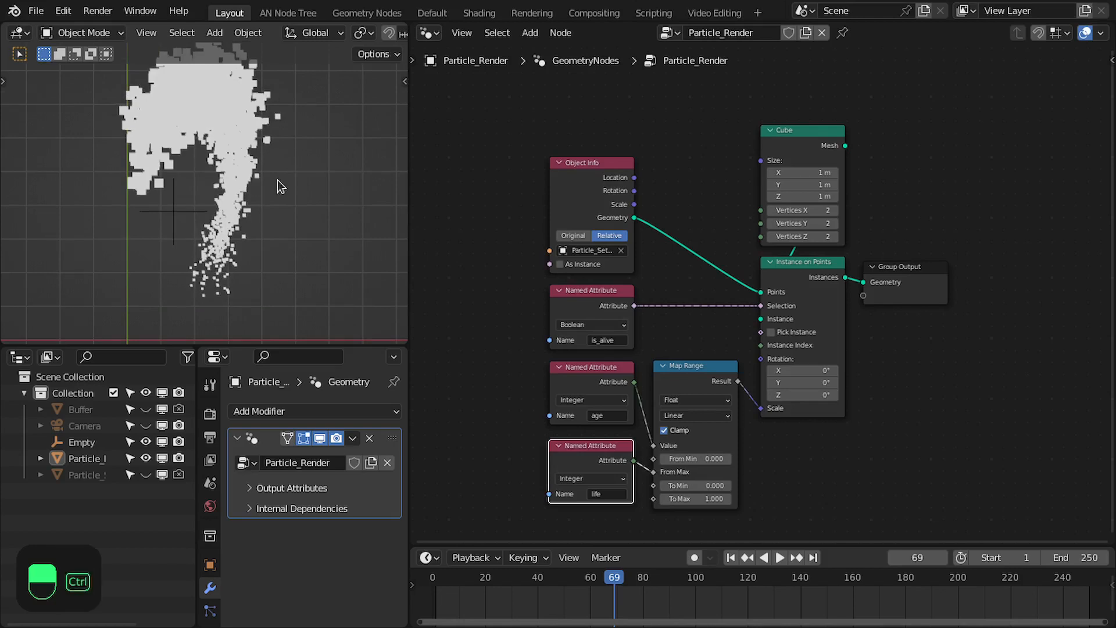
key(ctrl+s)
scroll(695, 308, up, 1)
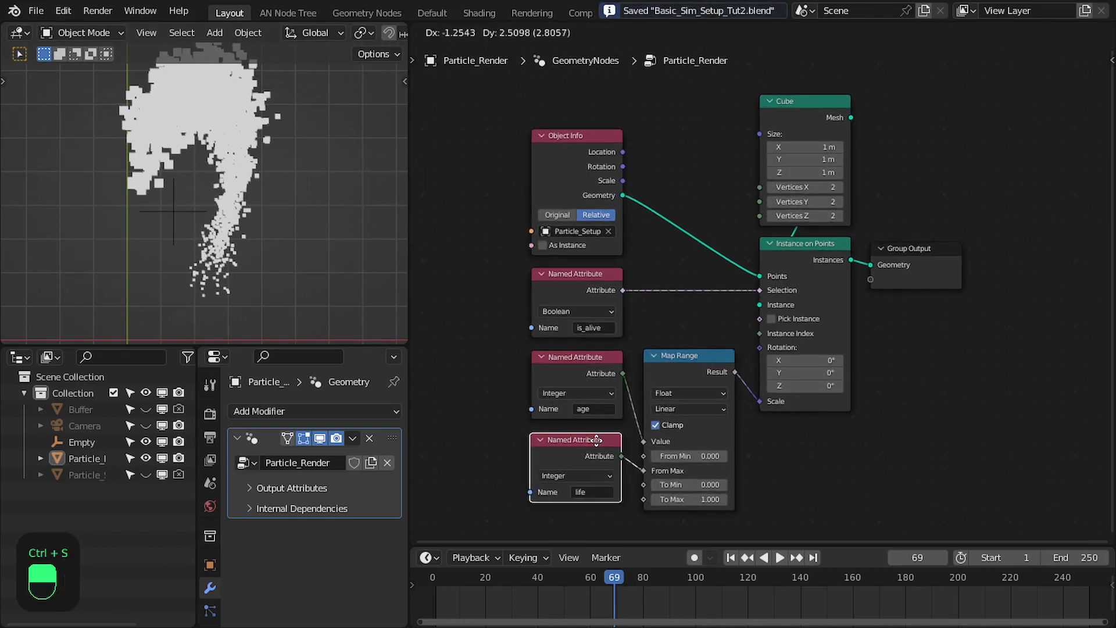
Select the Particle_Setup object to show its Particle_System tree, save the file and maximize the node editor
click(86, 475)
scroll(859, 335, down, 3)
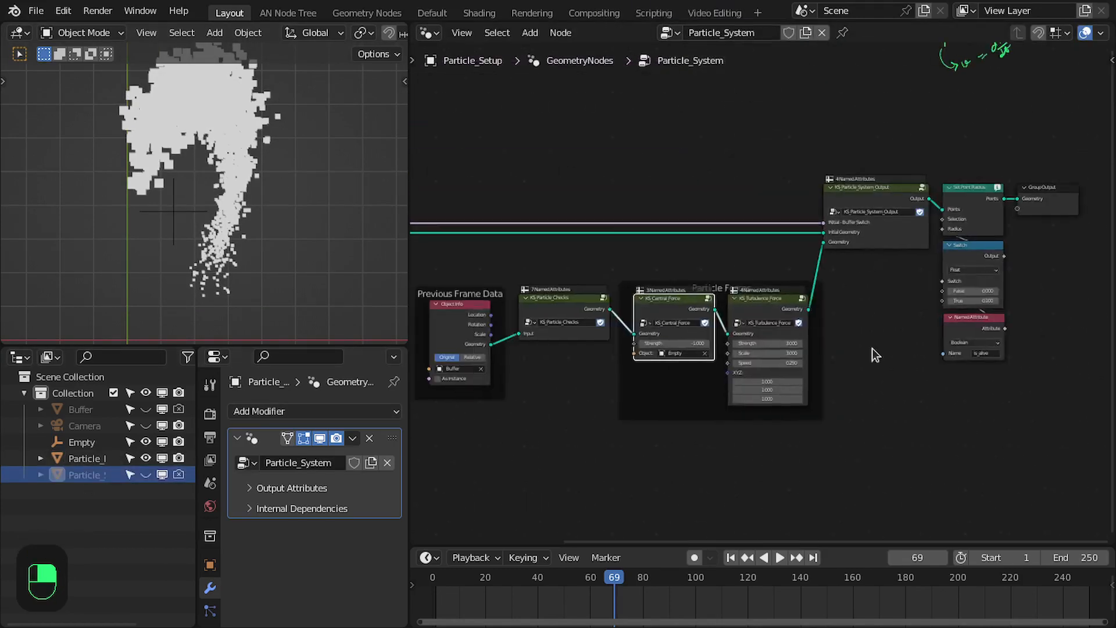
key(ctrl+s)
key(ctrl+space)
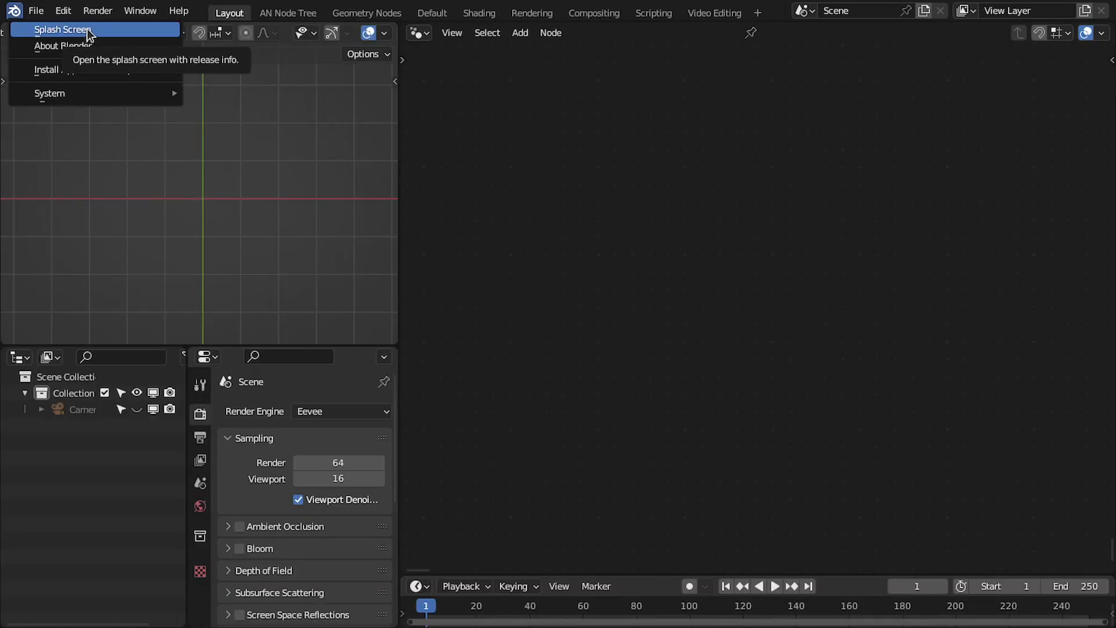
Check the Blender release version on the splash screen, dismiss it and bring up the file commands
click(62, 29)
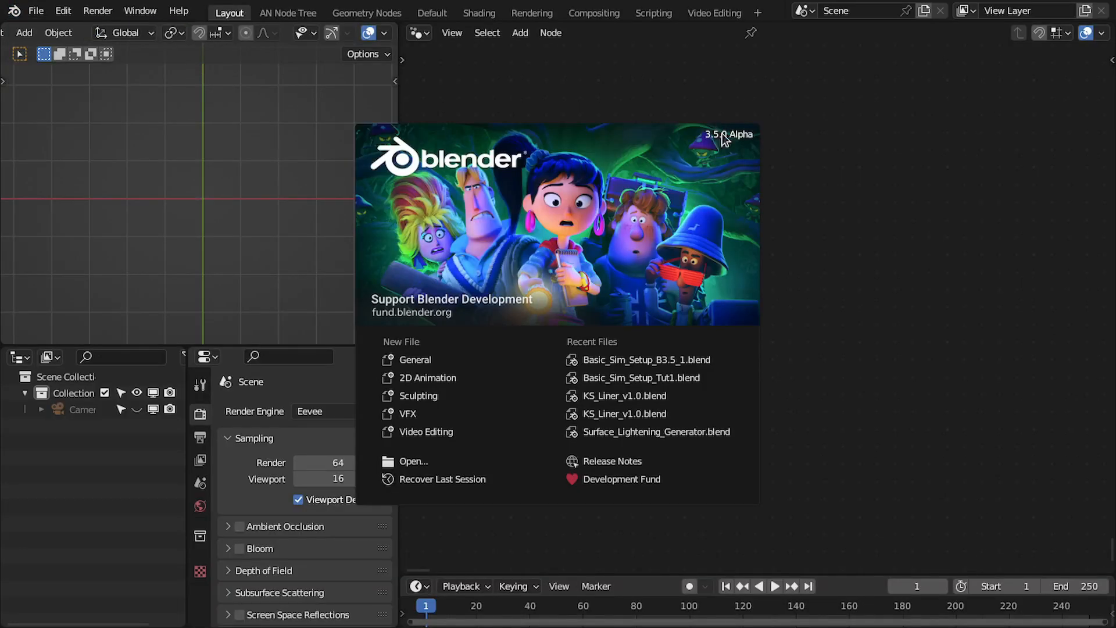
click(564, 82)
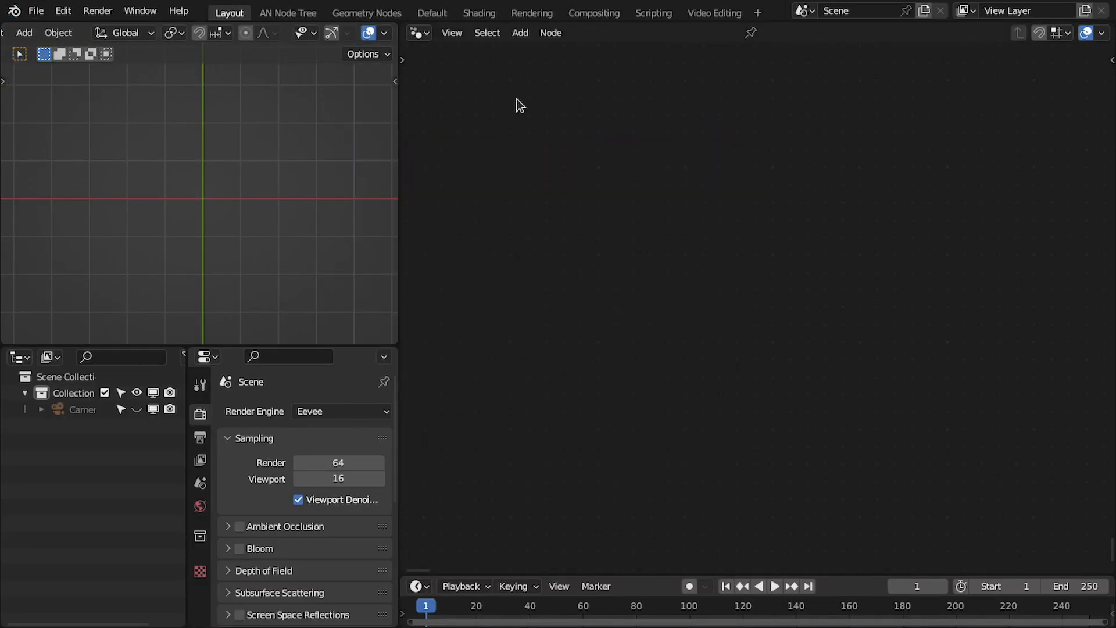
click(46, 16)
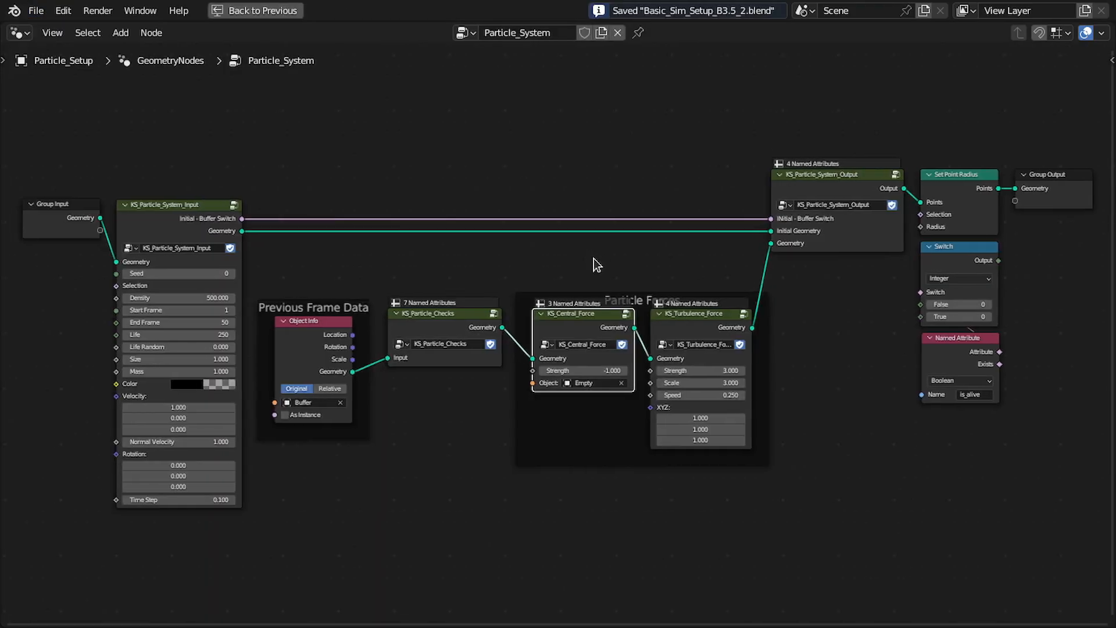
Replay the particle simulation from the first frame in the restored layout, and maximize the node editor again
key(ctrl+space)
key(shift+Left)
key(space)
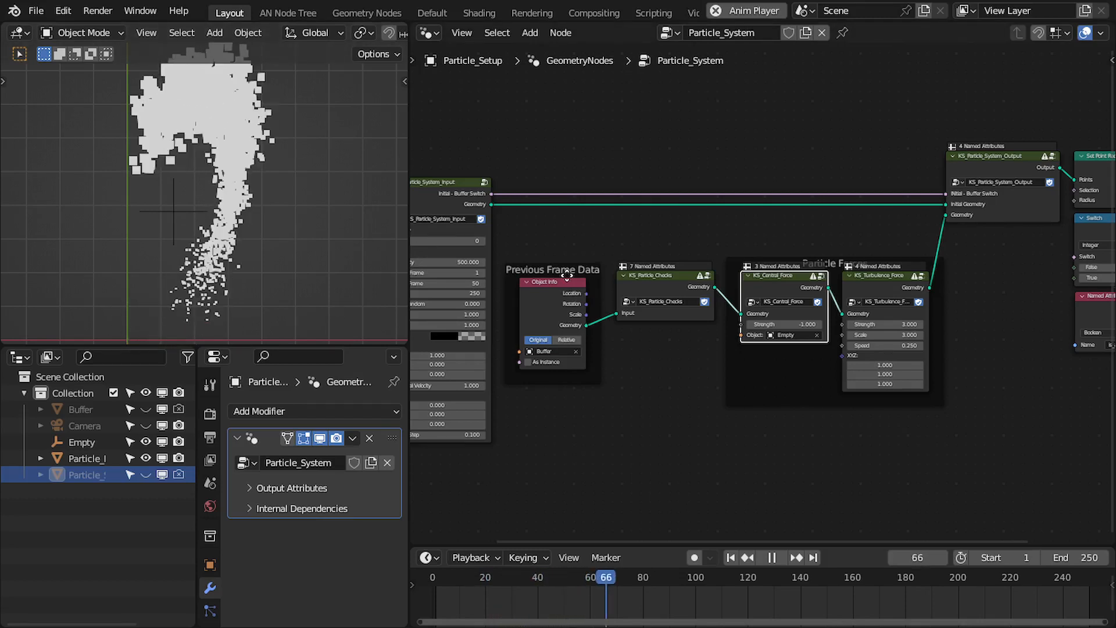
key(ctrl+space)
scroll(488, 298, up, 2)
scroll(487, 298, down, 1)
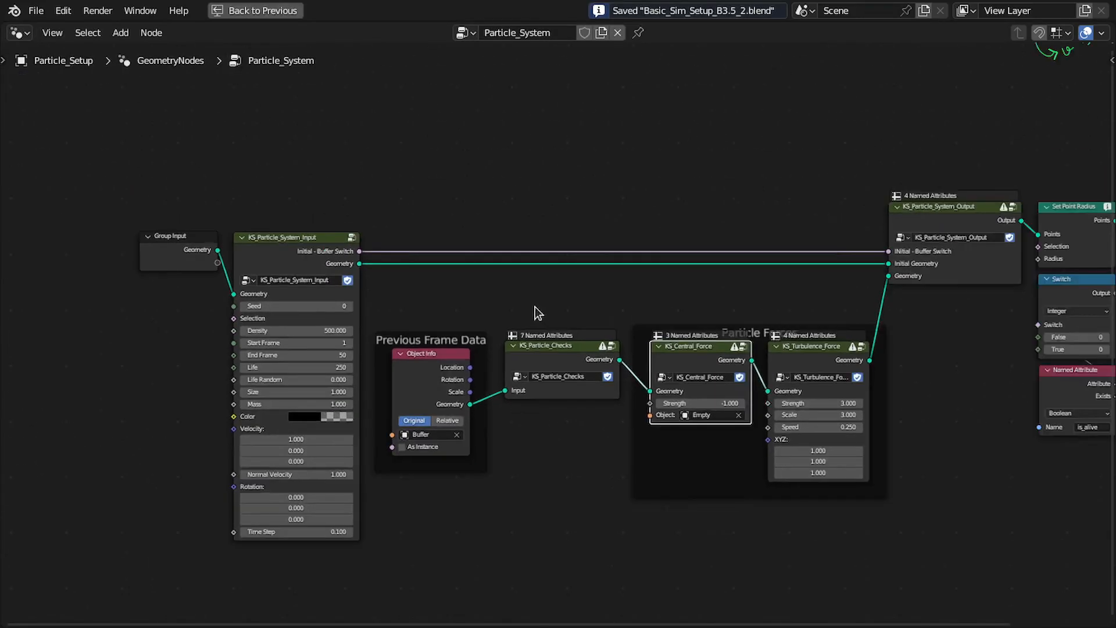
Add a Simulation Input node above Previous Frame Data and remove both links between KS_Particle_System_Input and KS_Particle_System_Output
scroll(487, 219, up, 2)
key(shift+a)
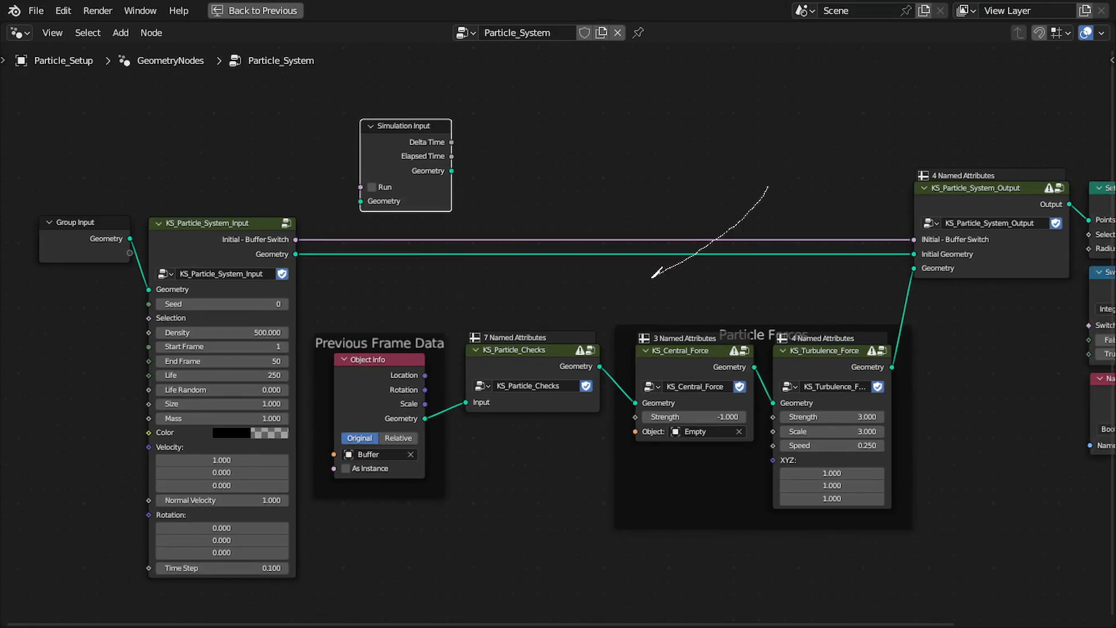
ctrl+right_drag(652, 278, 648, 277)
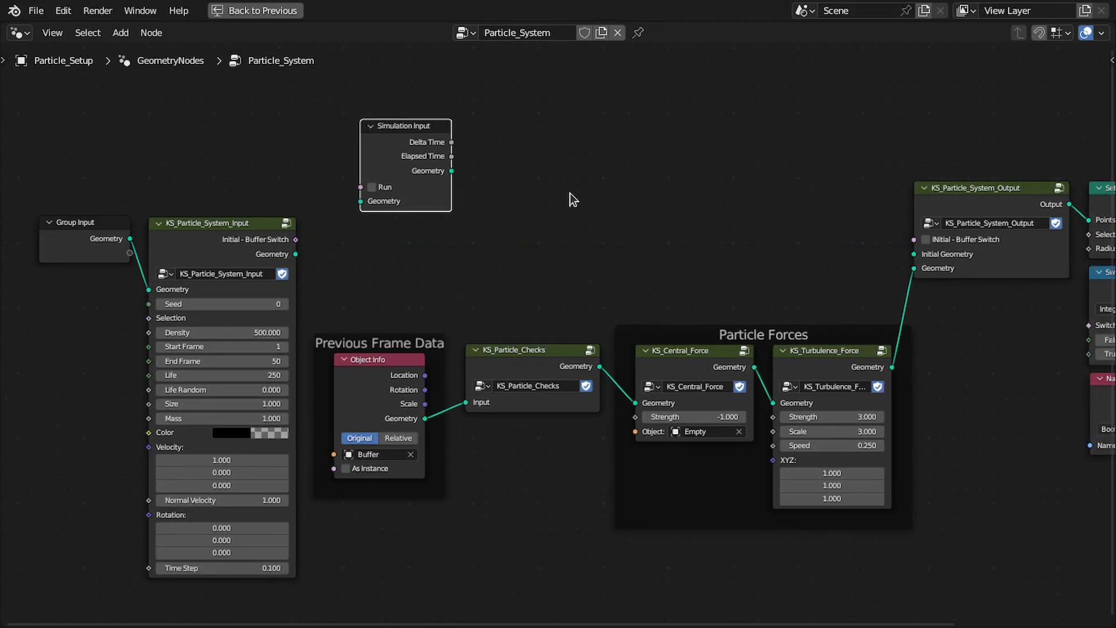
middle_drag(515, 202, 591, 309)
scroll(591, 308, up, 6)
drag(455, 176, 441, 210)
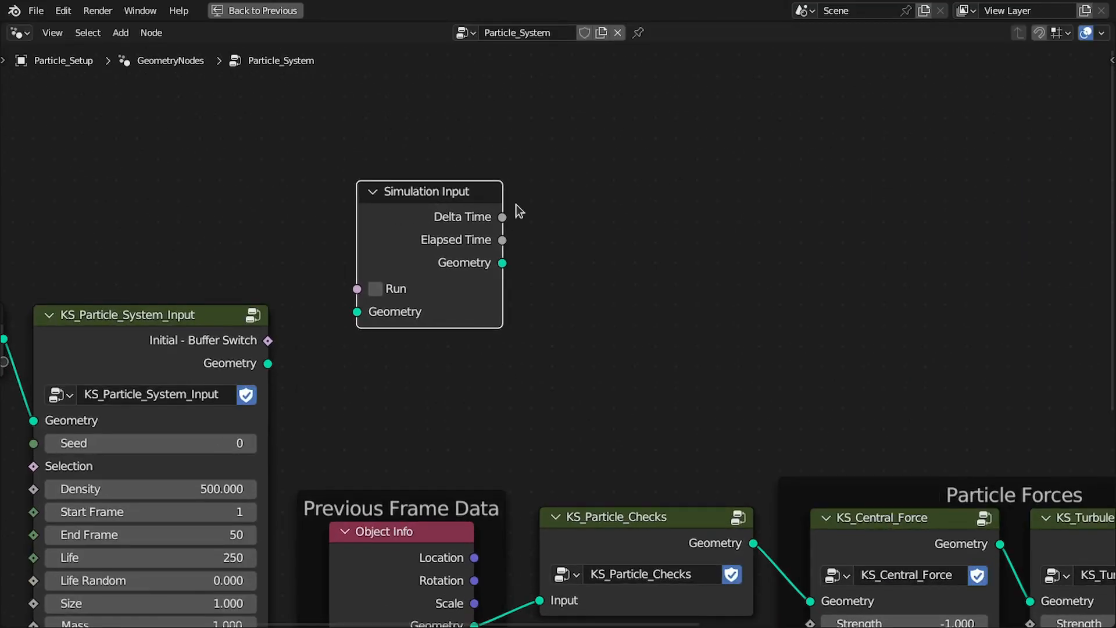
middle_drag(475, 209, 536, 222)
drag(357, 224, 357, 228)
key(Escape)
click(429, 216)
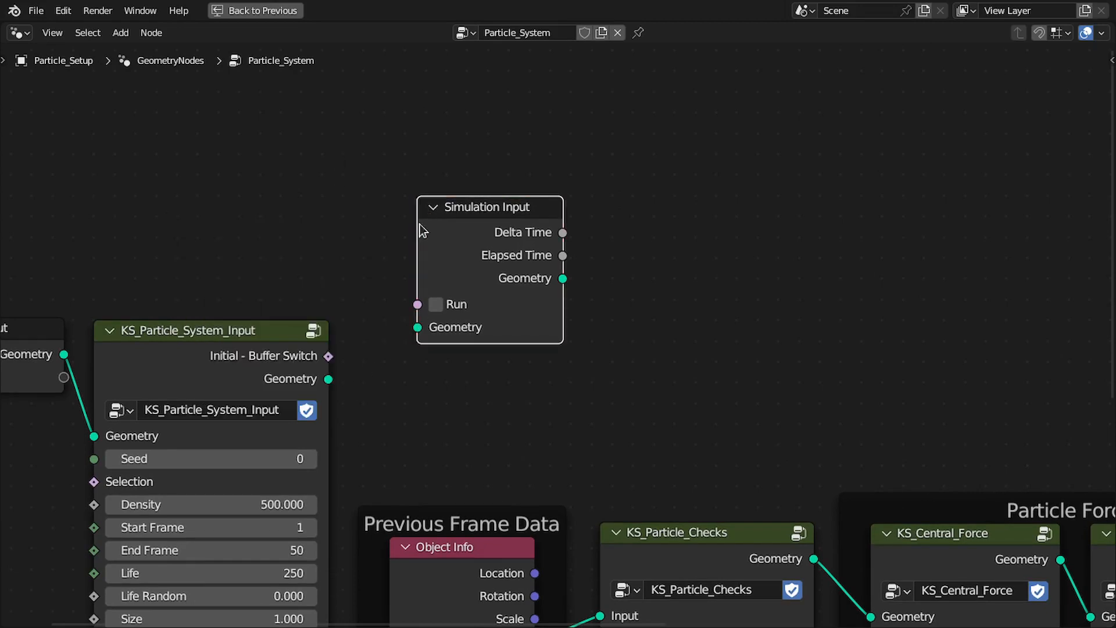
Add a Simulation Output node to the right of Simulation Input, above the Particle Forces frame
middle_drag(547, 273, 392, 258)
key(shift+a)
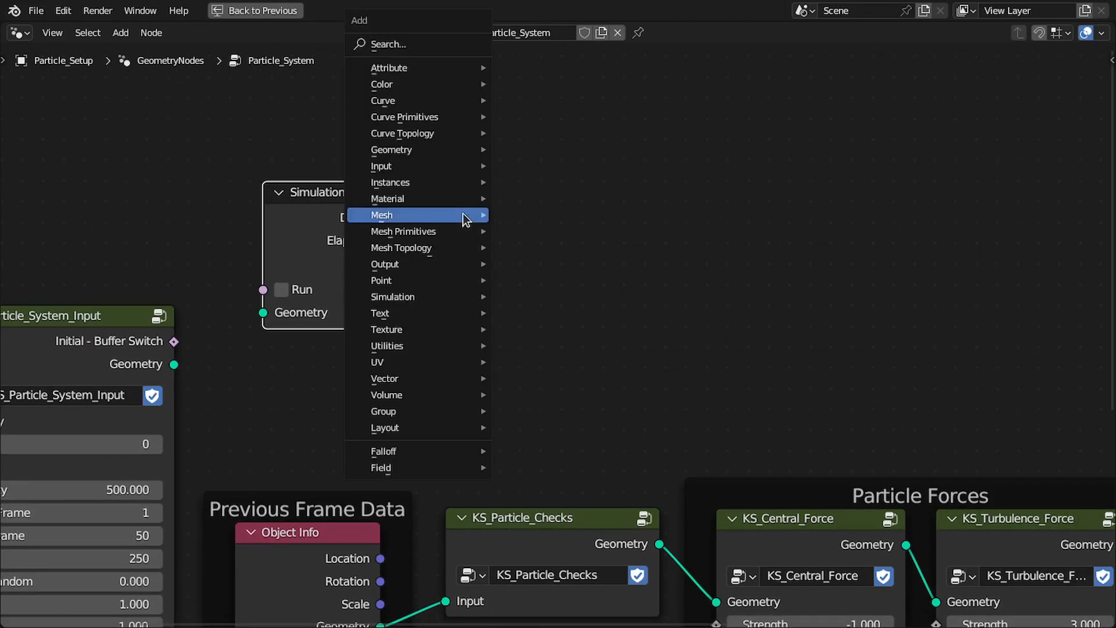
mouse_move(402, 293)
click(570, 314)
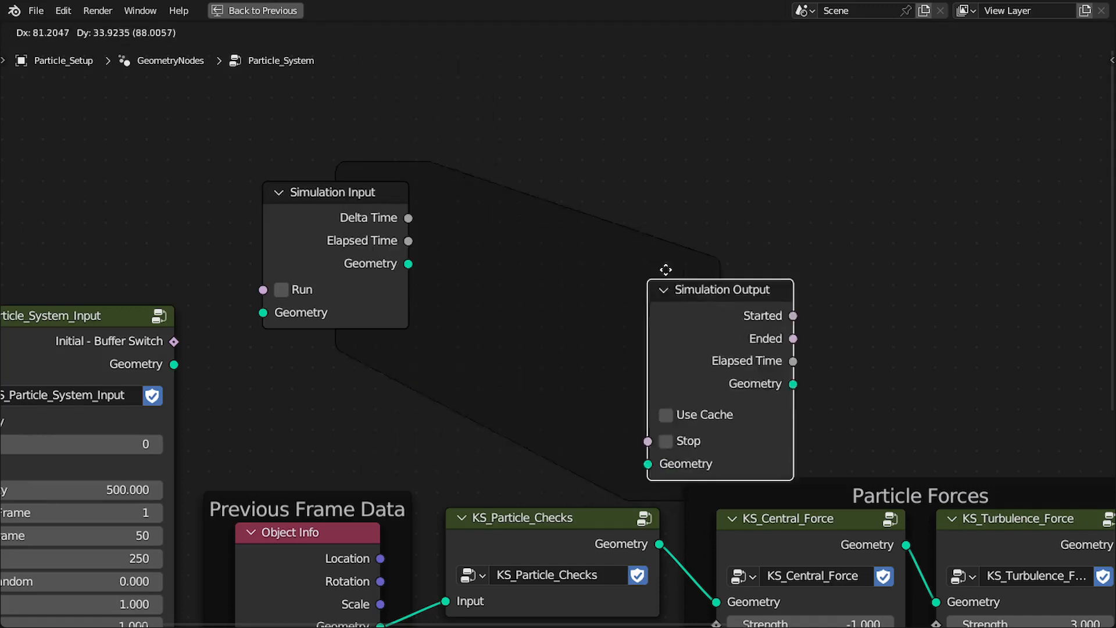
click(826, 166)
middle_drag(803, 162, 599, 147)
middle_drag(311, 281, 396, 268)
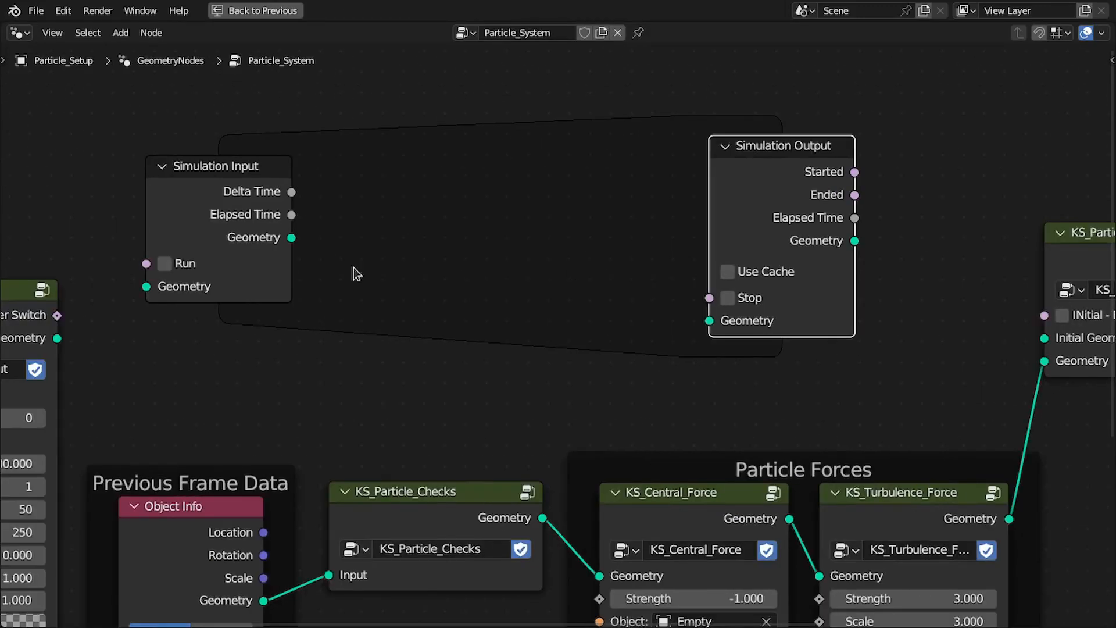
Try a direct link from Simulation Input's Geometry to Simulation Output's Geometry, and cut it again
middle_drag(378, 307, 419, 250)
click(334, 179)
drag(334, 180, 765, 274)
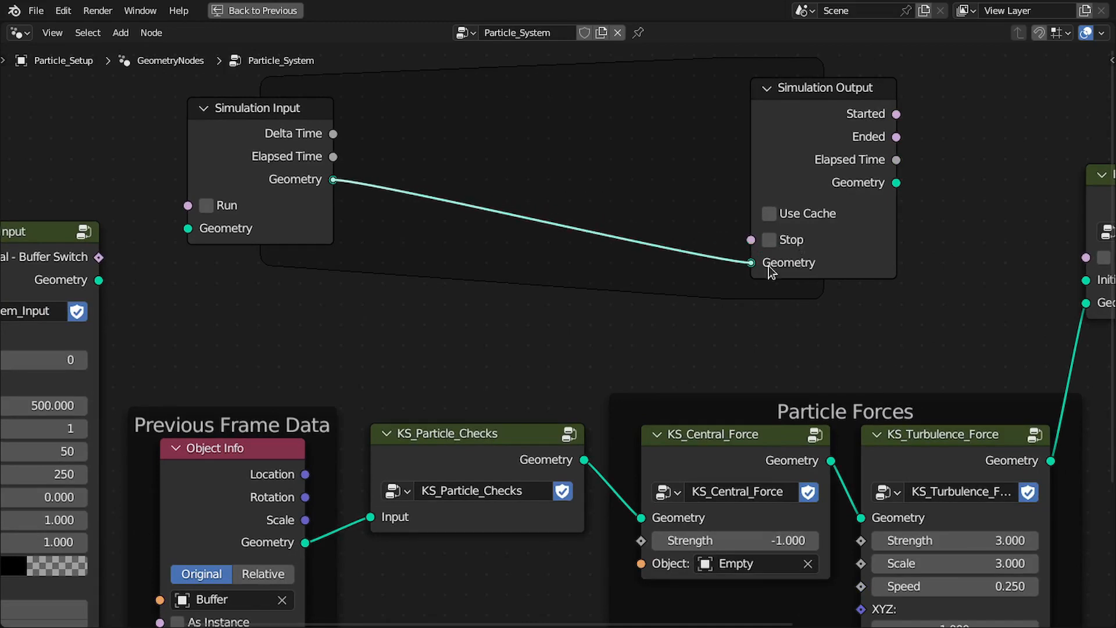
middle_drag(497, 220, 511, 267)
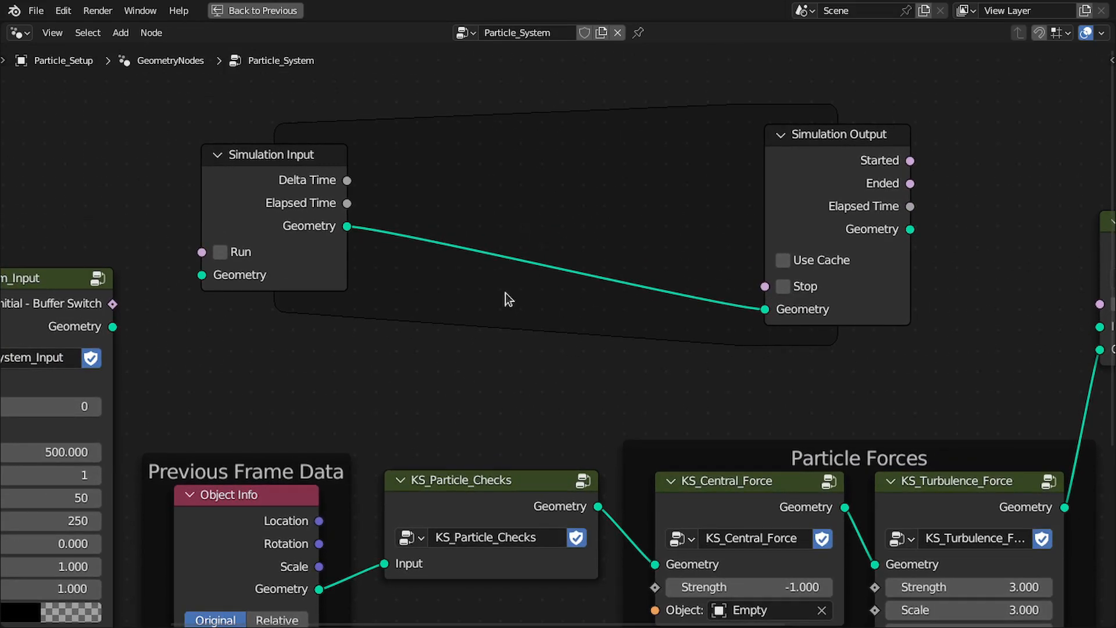
ctrl+right_drag(516, 210, 474, 282)
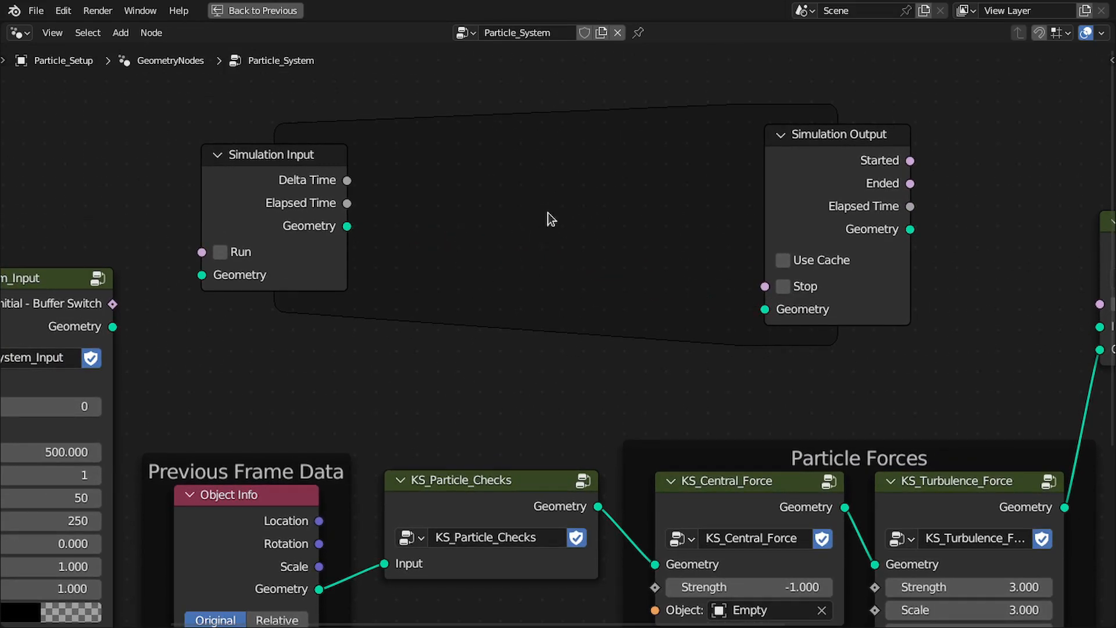
Examine the sockets and options of the Simulation Input and Simulation Output nodes, including Run, Use Cache and Stop
scroll(663, 250, down, 1)
ctrl+scroll(686, 241, down, 12)
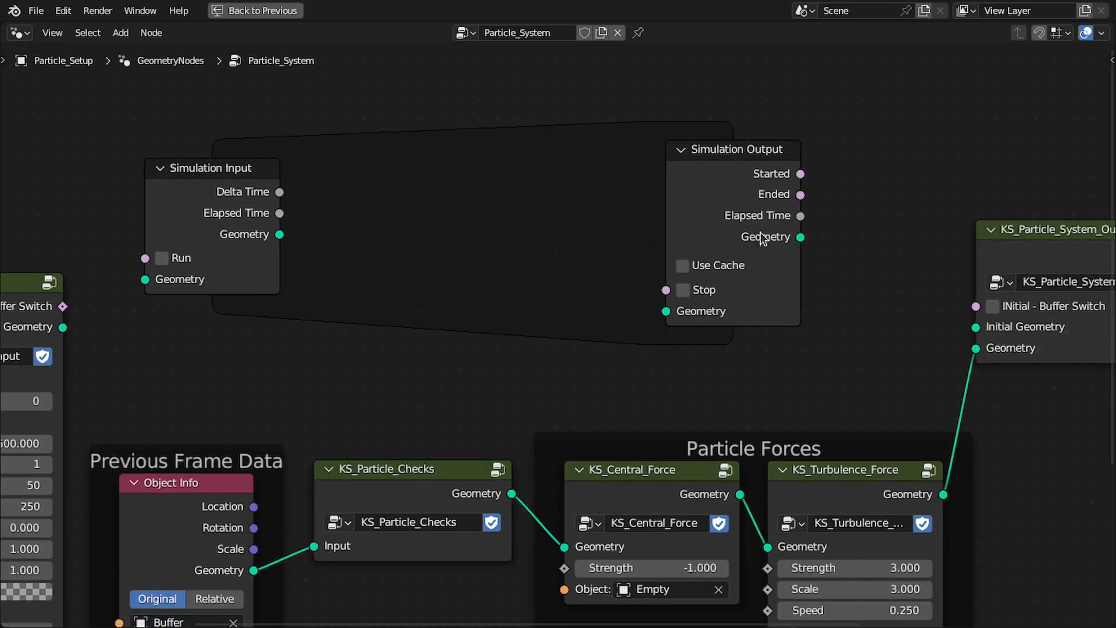
drag(664, 235, 866, 134)
click(792, 93)
scroll(872, 128, down, 1)
middle_drag(1002, 171, 839, 193)
scroll(826, 196, down, 1)
middle_drag(660, 227, 812, 224)
scroll(785, 231, up, 1)
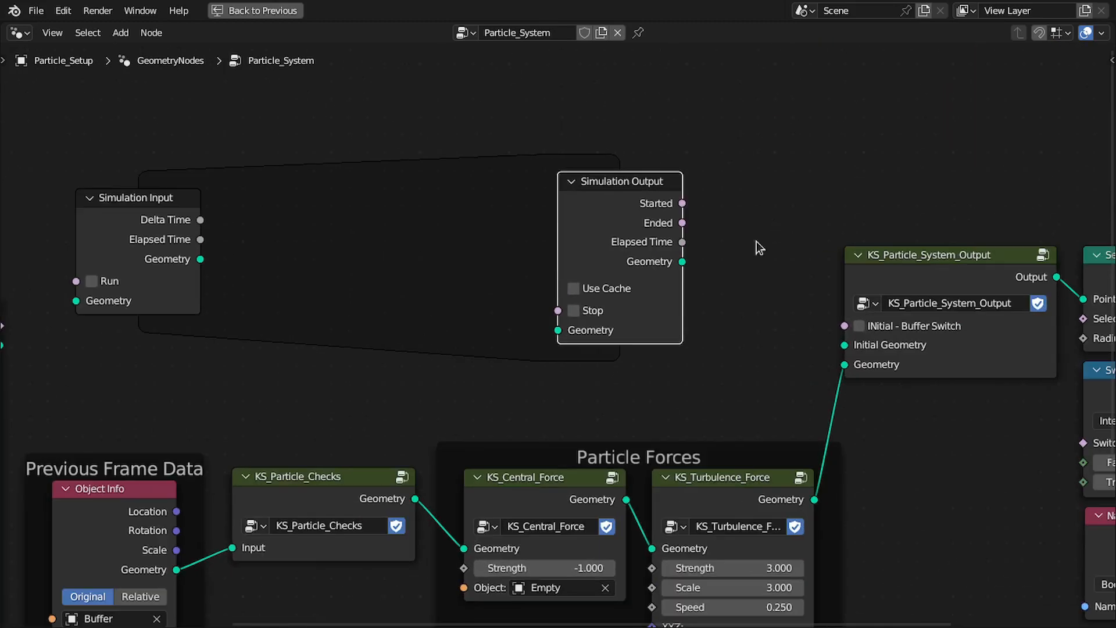
drag(585, 196, 639, 188)
scroll(286, 227, up, 3)
middle_drag(137, 233, 286, 226)
scroll(286, 227, up, 1)
middle_drag(214, 244, 287, 244)
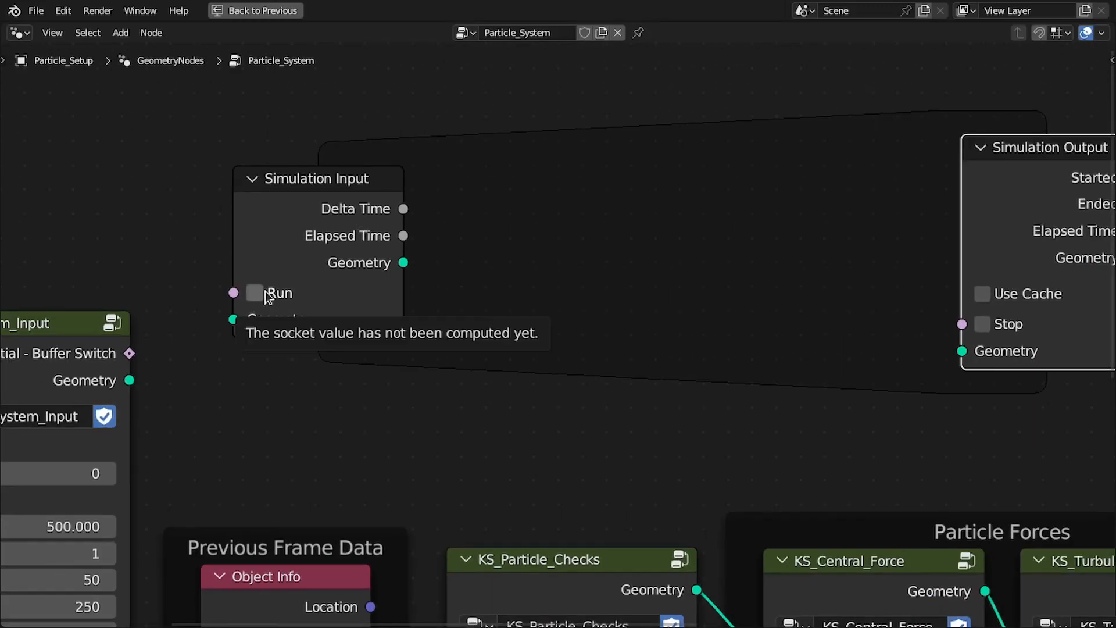
middle_drag(471, 291, 297, 271)
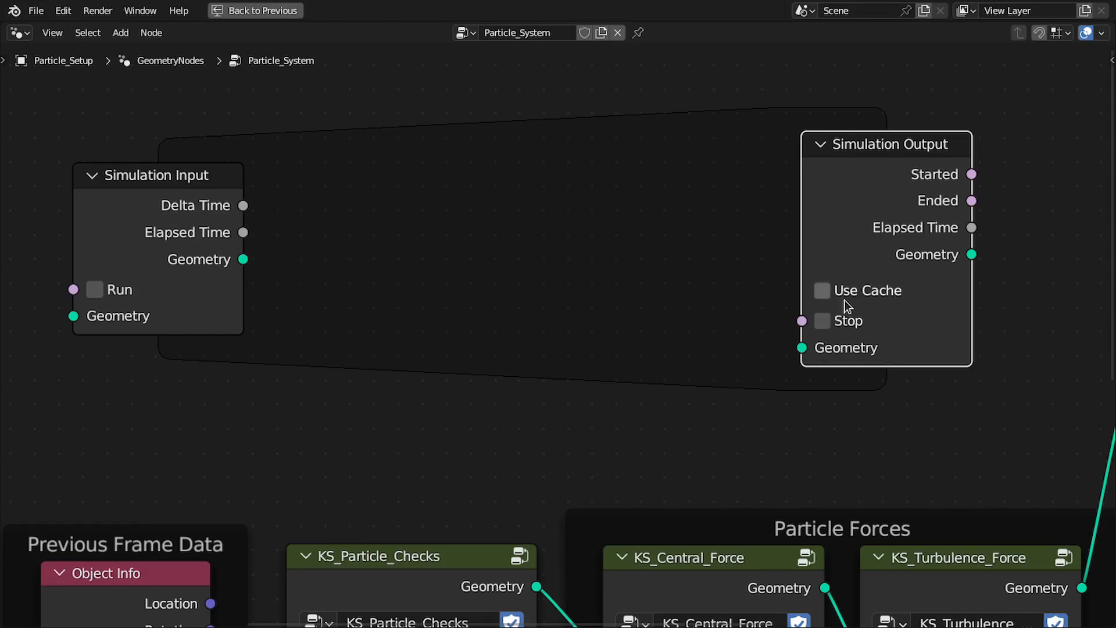
Lower the Simulation Output node until it is level with Simulation Input, and save the file
key(g)
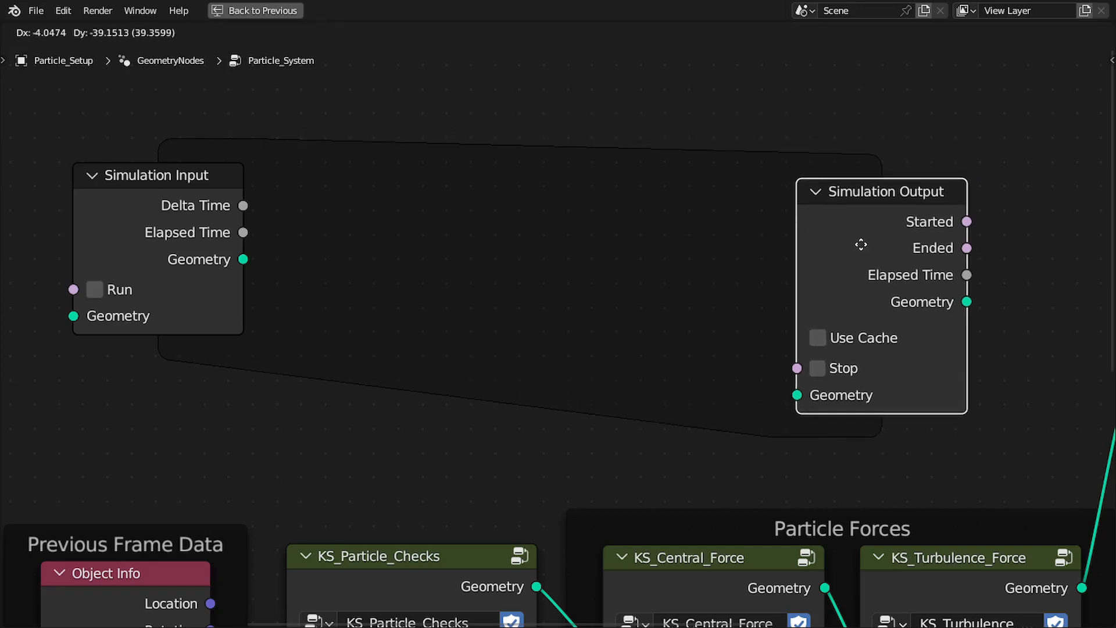
click(860, 225)
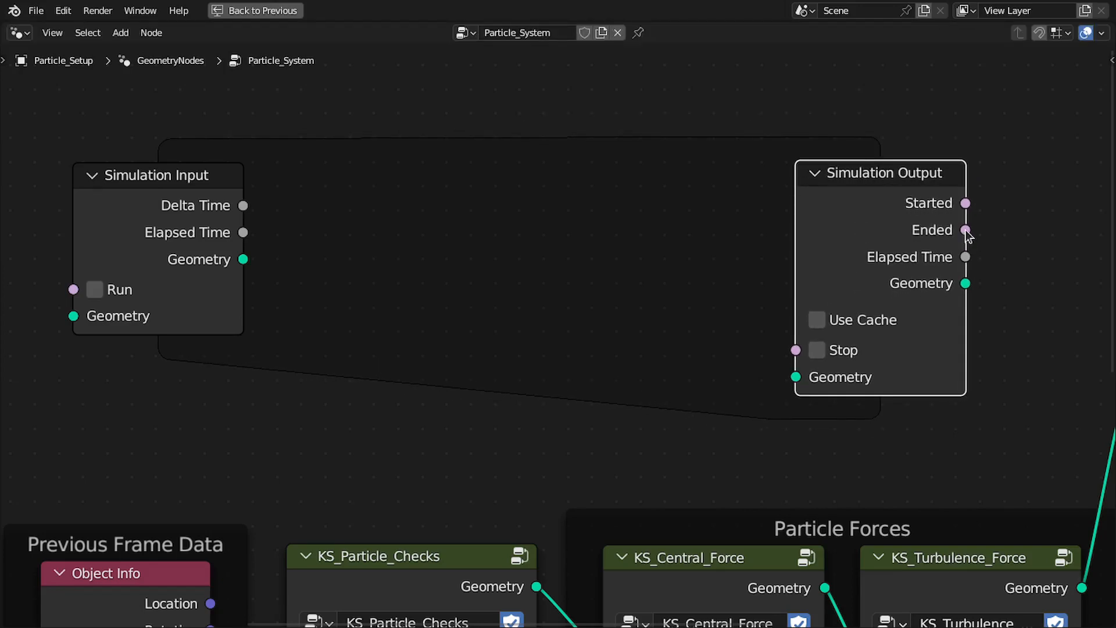
middle_drag(940, 245, 782, 243)
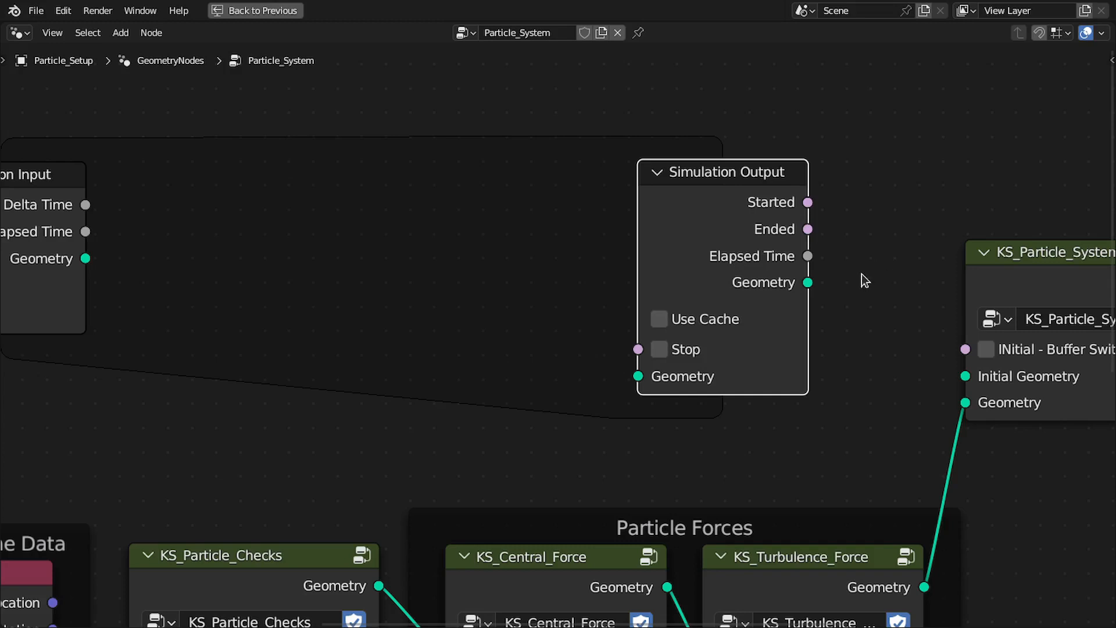
scroll(575, 300, down, 3)
middle_drag(479, 280, 704, 236)
scroll(568, 246, down, 2)
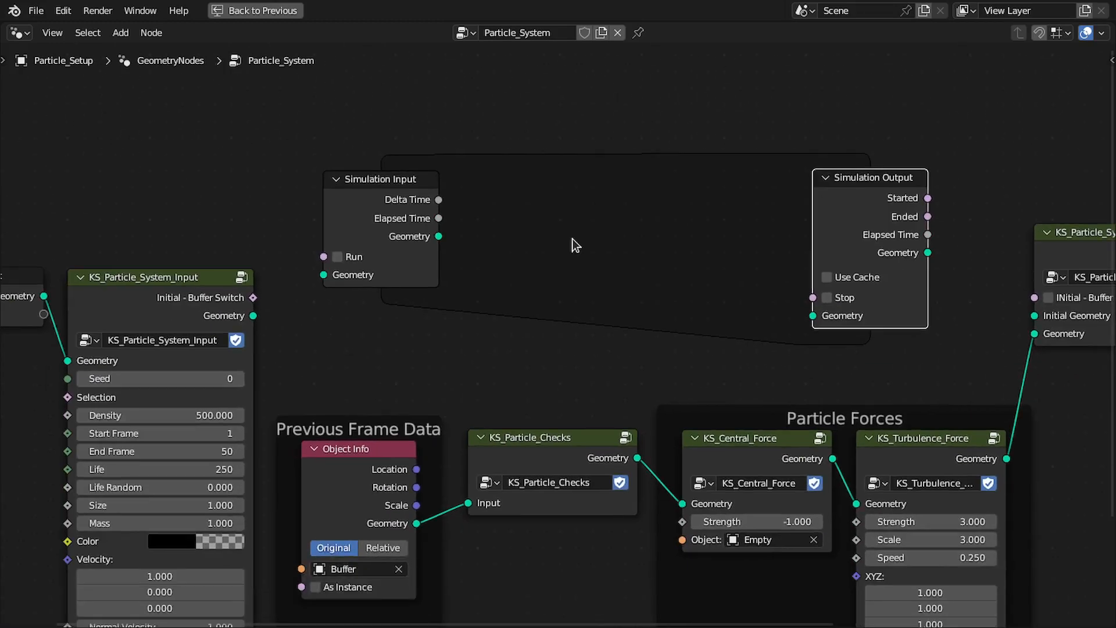
middle_drag(490, 243, 502, 230)
key(ctrl+s)
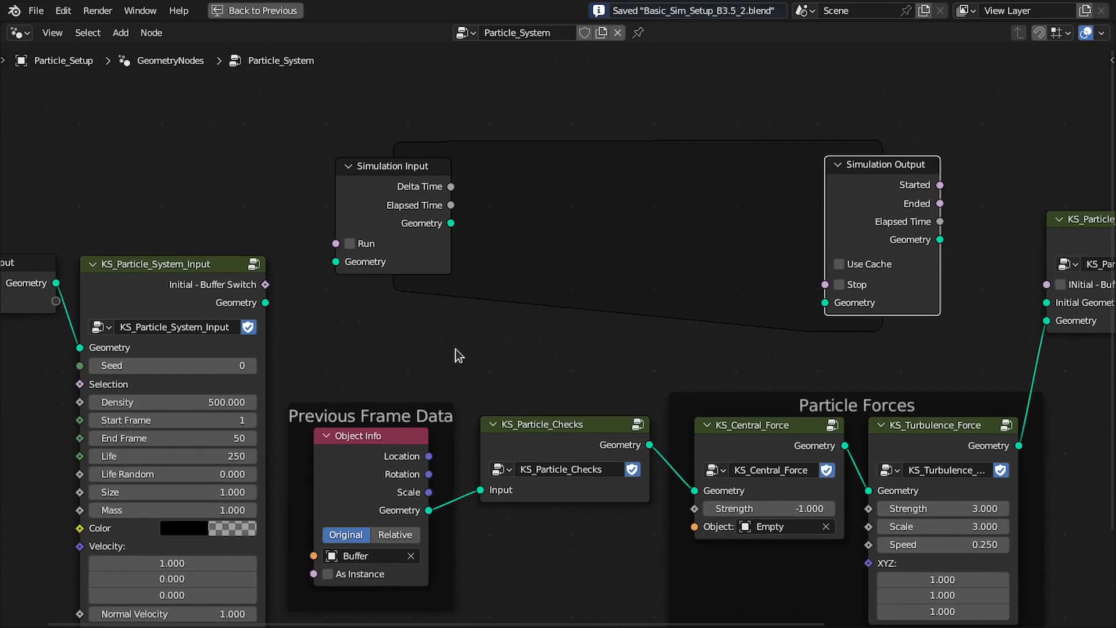
Move the Simulation Input node so that it lines up vertically above the Object Info node
middle_drag(359, 369, 368, 312)
scroll(355, 268, up, 1)
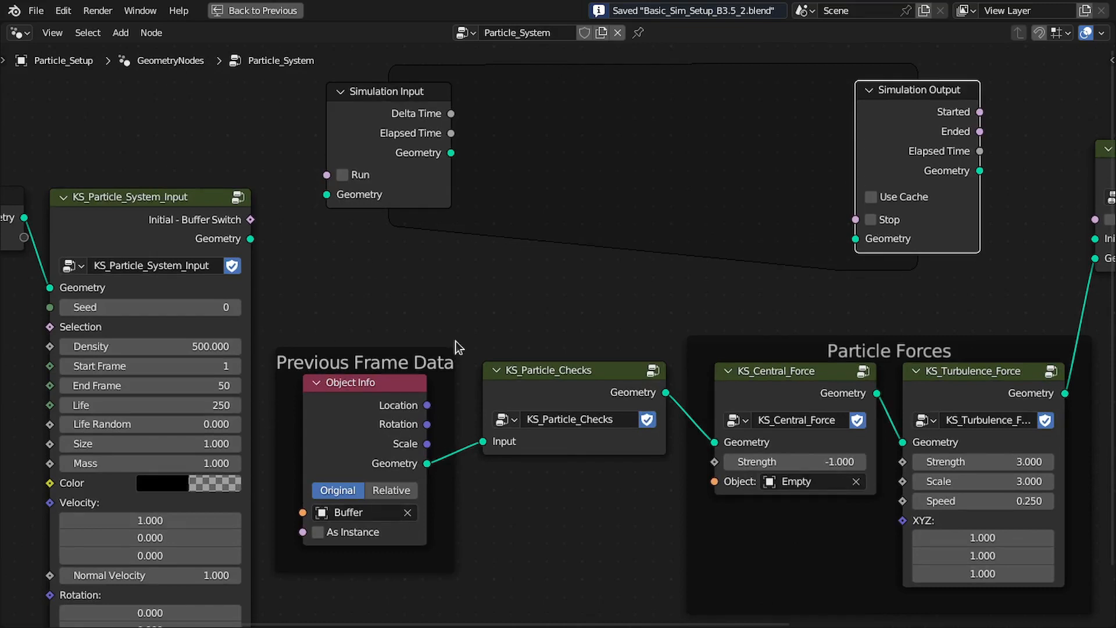
middle_drag(417, 334, 437, 354)
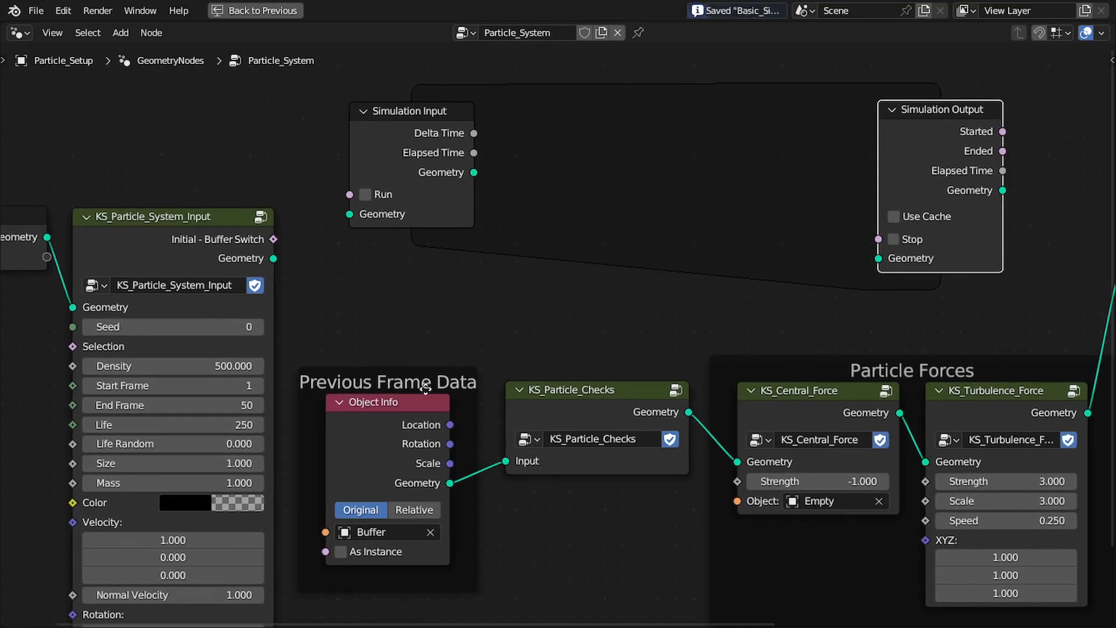
mouse_move(429, 387)
mouse_down()
mouse_move(431, 397)
mouse_move(417, 375)
mouse_move(440, 400)
mouse_up()
click(435, 173)
drag(434, 167, 420, 193)
scroll(420, 190, up, 1)
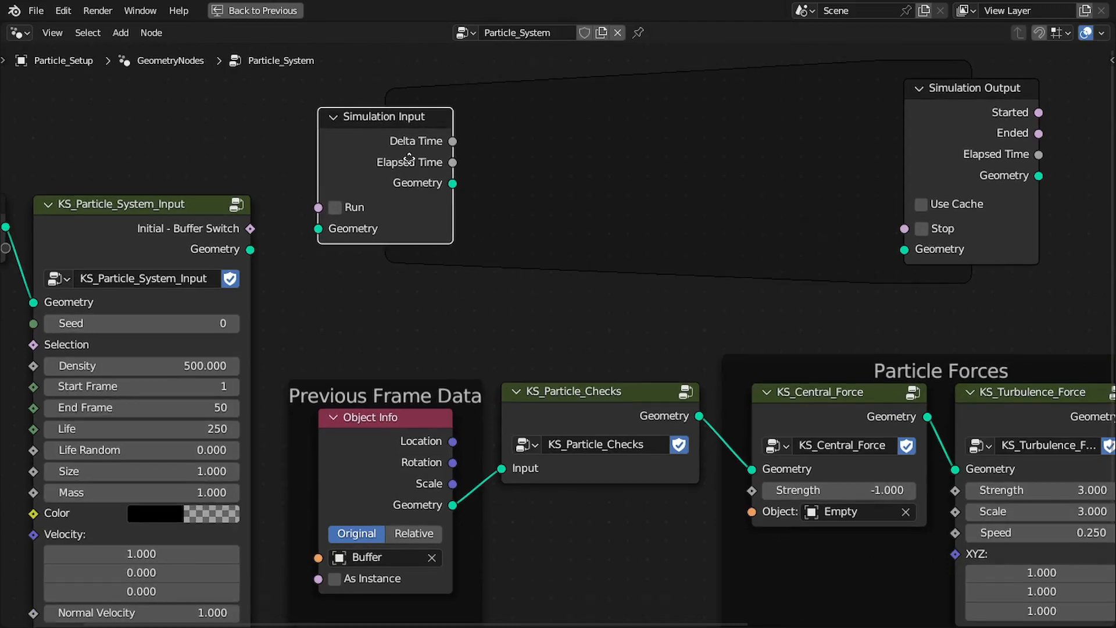
middle_drag(407, 166, 416, 146)
Cut the Object Info link into KS_Particle_Checks, save the file and connect Simulation Input's Geometry to that Input instead
mouse_move(515, 310)
ctrl+right_down()
mouse_move(498, 397)
mouse_move(512, 501)
ctrl+right_up()
key(ctrl+s)
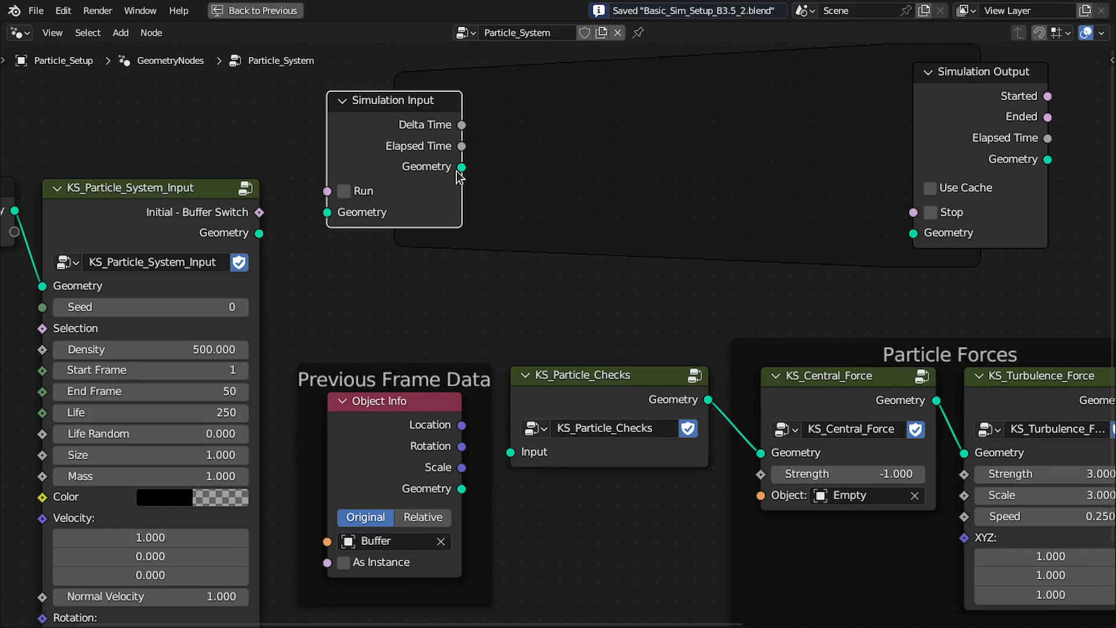
drag(488, 135, 517, 449)
scroll(600, 394, down, 1)
middle_drag(600, 395, 645, 406)
Raise the Group Input and KS_Particle_System_Input nodes together and link the latter's Geometry to Simulation Input's Geometry
drag(91, 151, 243, 273)
key(g)
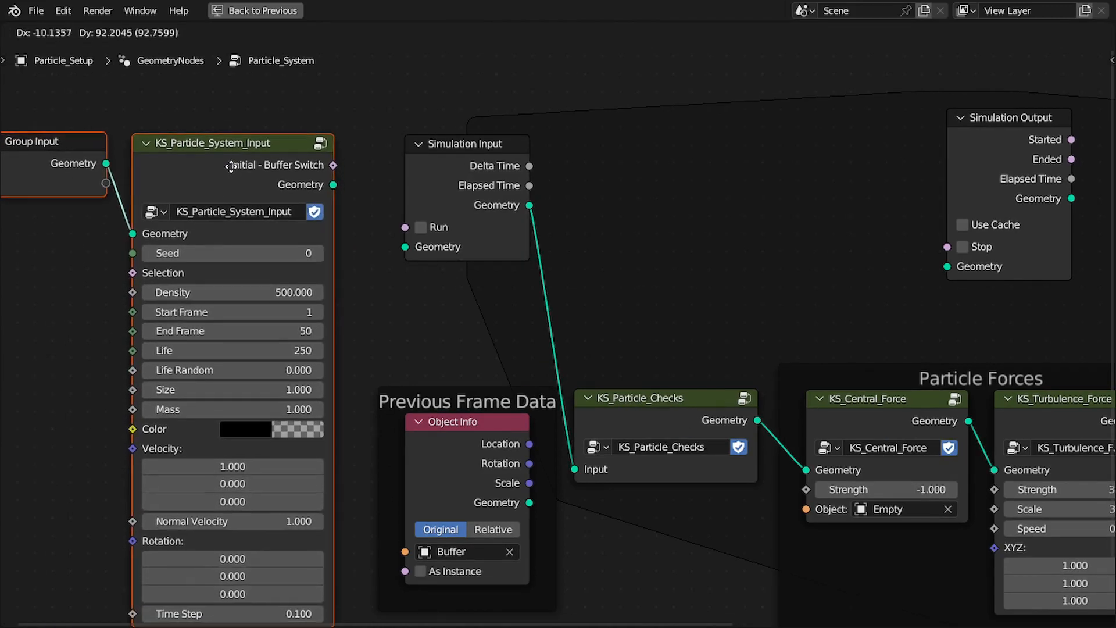
click(230, 164)
drag(333, 184, 402, 248)
Move the Object Info node and its Previous Frame Data frame down, clear of the simulation chain
drag(464, 160, 436, 156)
scroll(434, 153, down, 3)
middle_drag(420, 136, 422, 119)
drag(472, 347, 456, 416)
scroll(790, 305, down, 2)
middle_drag(800, 303, 486, 322)
middle_drag(635, 282, 513, 299)
scroll(515, 299, up, 1)
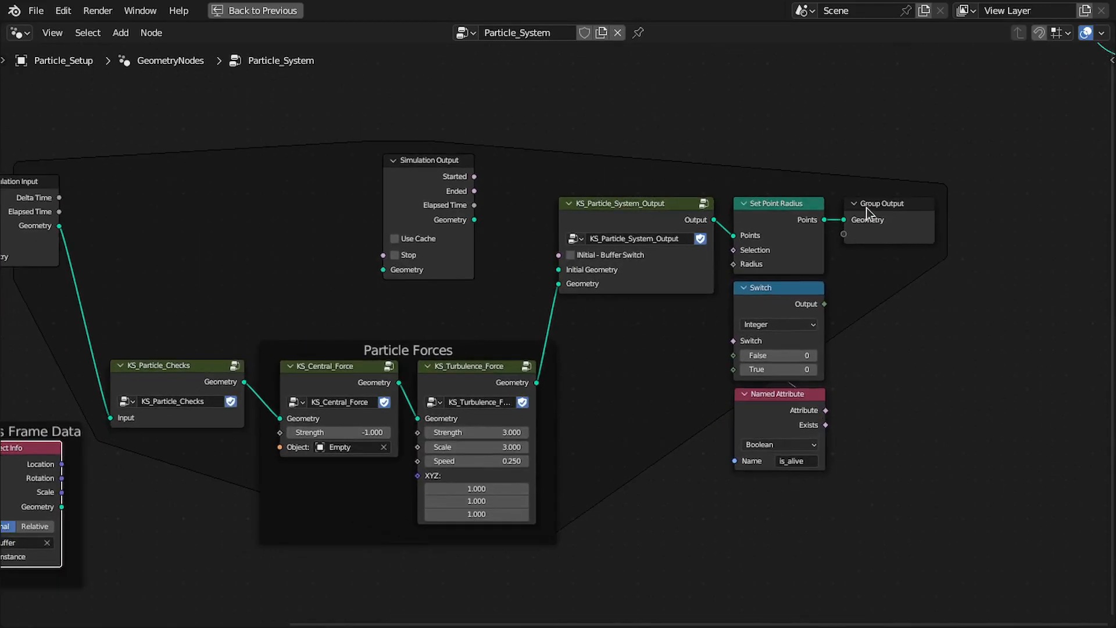
Move the Set Point Radius, Switch, Named Attribute and Group Output nodes right, making room after KS_Particle_System_Output
middle_drag(868, 214, 745, 214)
drag(669, 486, 747, 226)
key(g)
click(875, 215)
Insert the Simulation Output node into the Geometry link between KS_Particle_System_Output and Set Point Radius
ctrl+right_drag(658, 275, 654, 272)
drag(330, 176, 662, 229)
scroll(662, 229, up, 2)
drag(595, 276, 597, 261)
drag(522, 276, 552, 373)
middle_drag(675, 305, 618, 287)
drag(620, 288, 641, 276)
Move Set Point Radius, Switch, Named Attribute and Group Output close beside Simulation Output, and save the file
drag(903, 186, 723, 499)
key(g)
click(714, 477)
scroll(665, 251, down, 3)
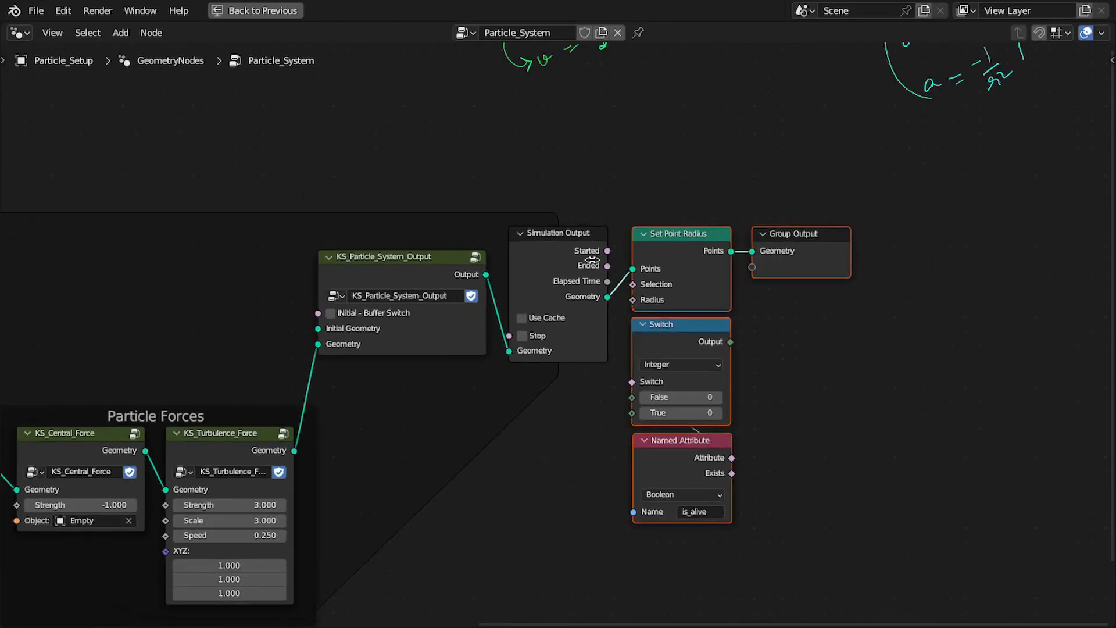
middle_drag(563, 299, 778, 298)
key(ctrl+s)
Link Simulation Input's Geometry to Initial Geometry and KS_Particle_System_Input's Initial - Buffer Switch to KS_Particle_System_Output's matching input, and save the file
middle_drag(451, 312, 708, 232)
drag(247, 200, 787, 247)
drag(196, 194, 204, 217)
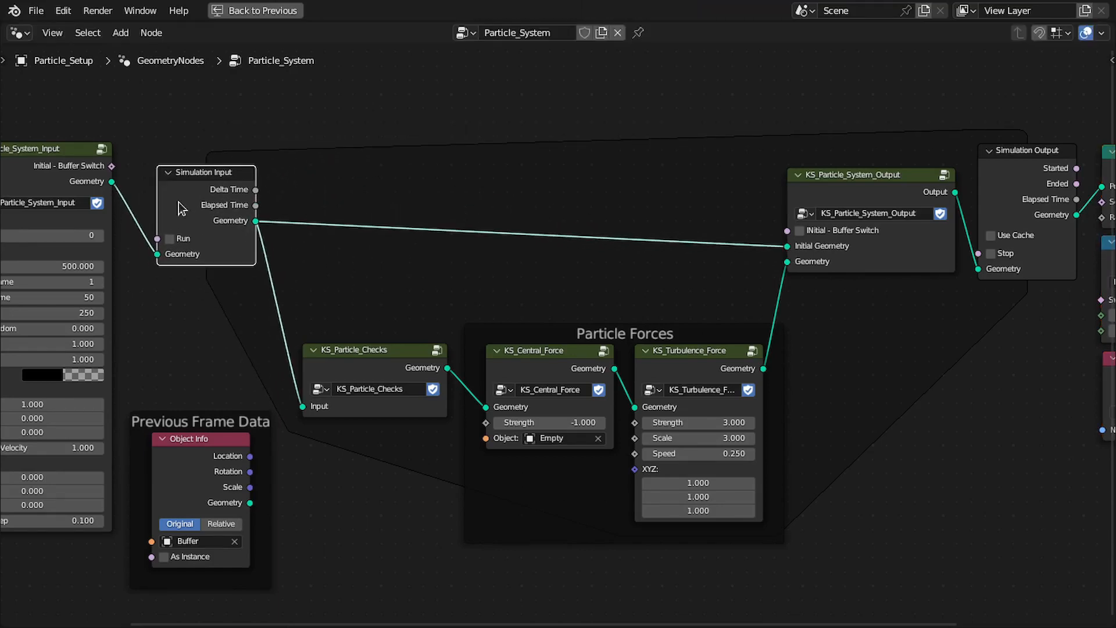
drag(110, 166, 812, 230)
middle_drag(812, 231, 591, 249)
scroll(755, 201, up, 2)
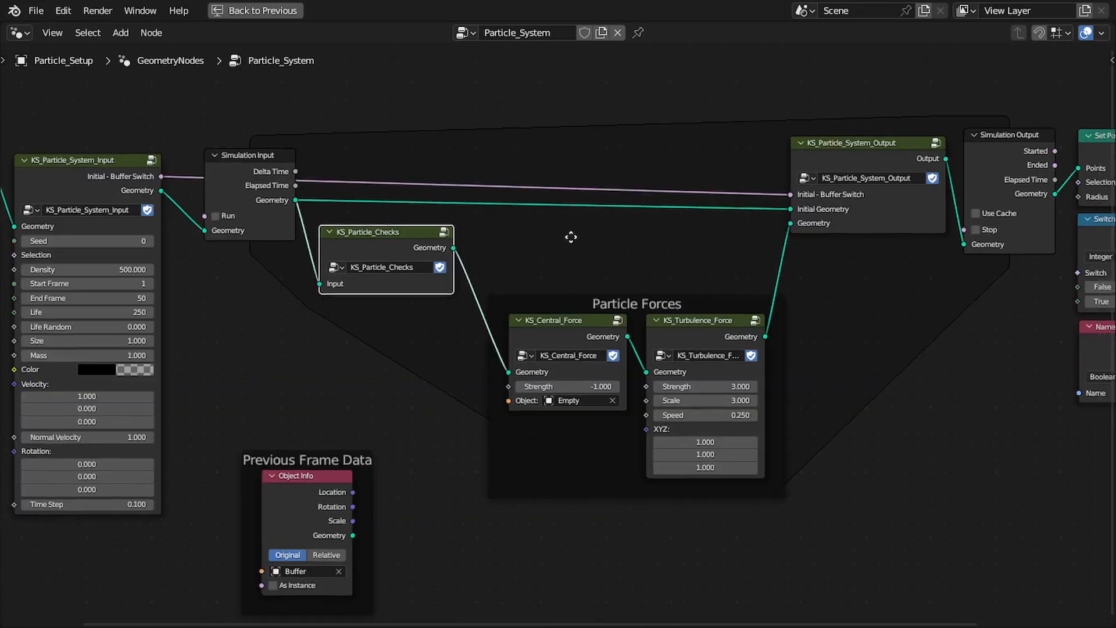
middle_drag(571, 237, 534, 232)
key(ctrl+s)
Raise KS_Particle_Checks close to Simulation Input and play the simulation from the first frame, stopping at frame 66
key(ctrl+space)
scroll(639, 279, down, 1)
middle_drag(690, 253, 671, 247)
key(shift+Left)
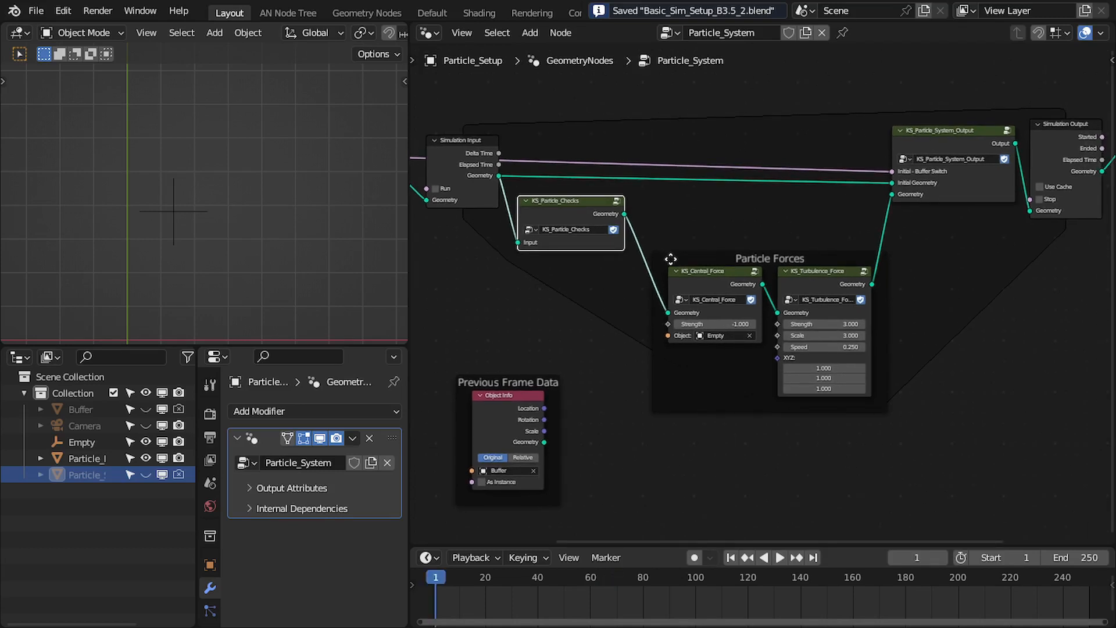
key(space)
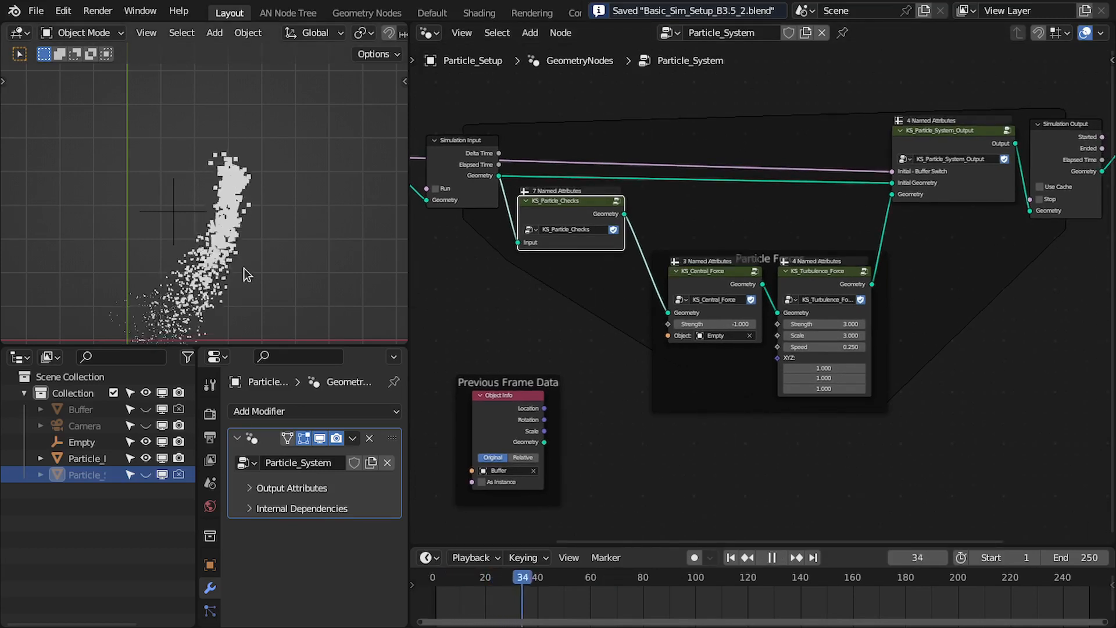
shift+middle_drag(244, 274, 248, 256)
key(space)
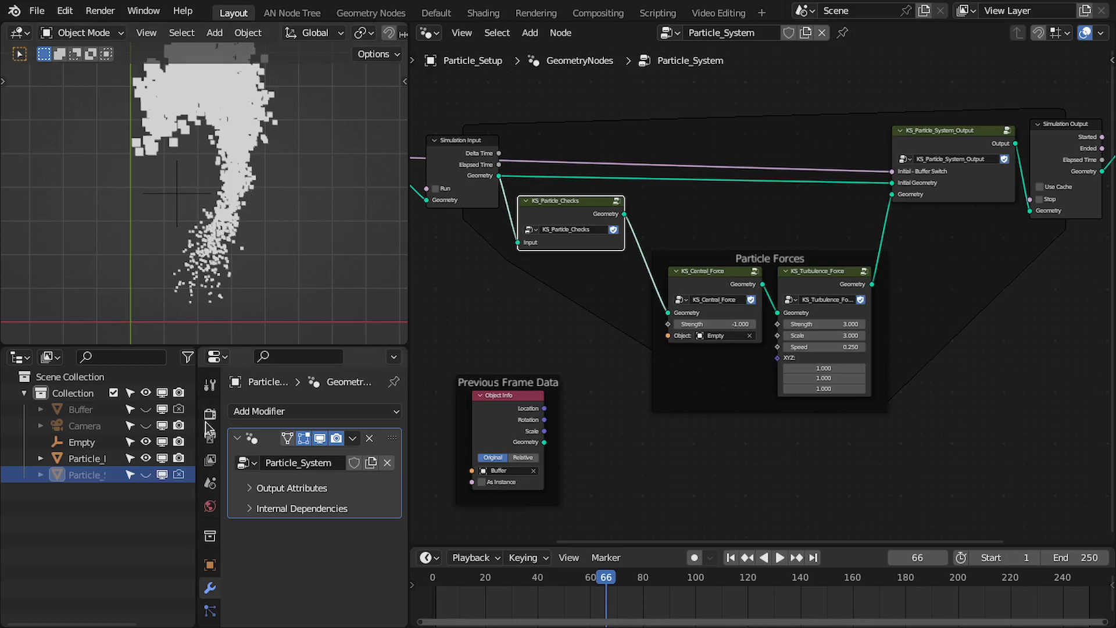
Open the Particle_Render object's node tree and examine its nodes for instancing cubes on the particles
click(86, 459)
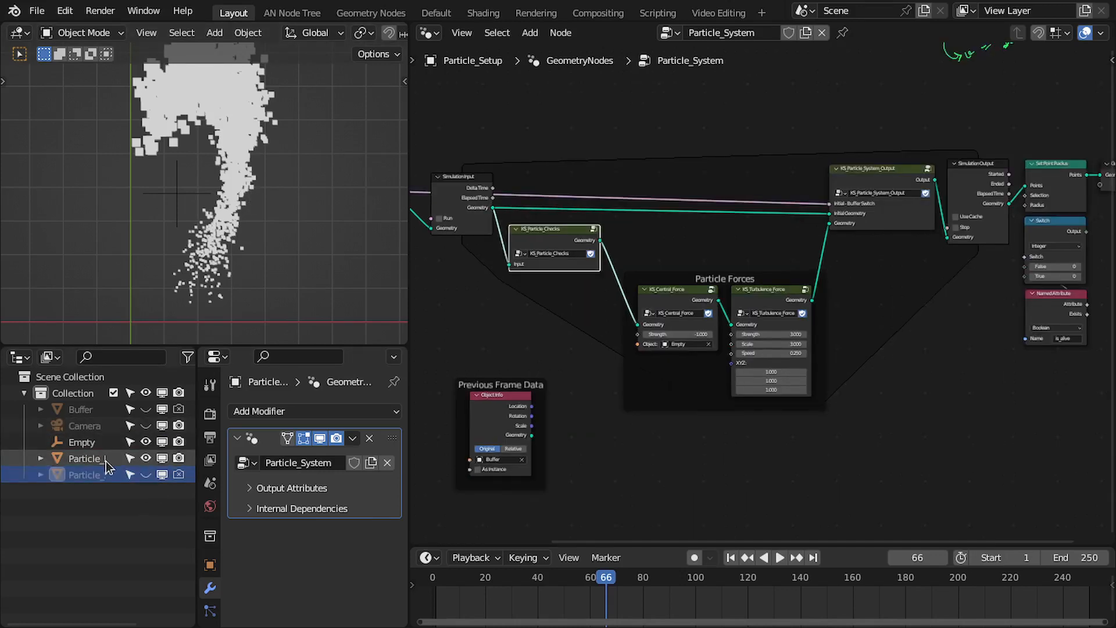
middle_drag(798, 389, 656, 351)
scroll(649, 354, up, 2)
middle_drag(612, 408, 604, 355)
scroll(590, 359, up, 1)
middle_drag(547, 231, 579, 269)
drag(537, 185, 849, 431)
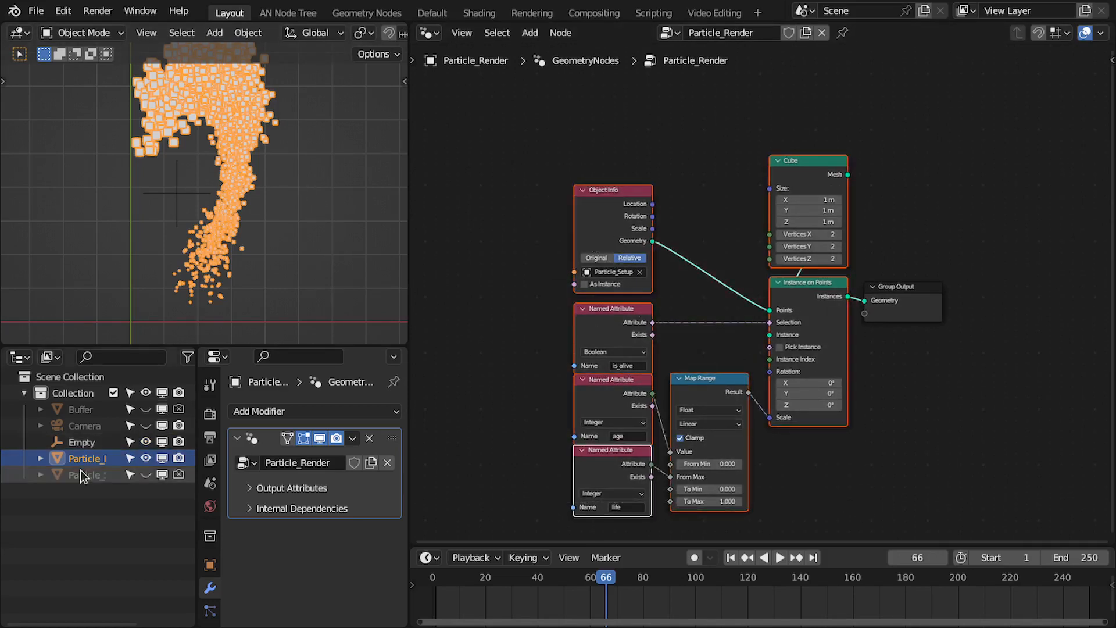
Disable Particle_Render in the viewport and render, enable Particle_Setup in both, and make Particle_Setup the active object
click(145, 458)
click(145, 474)
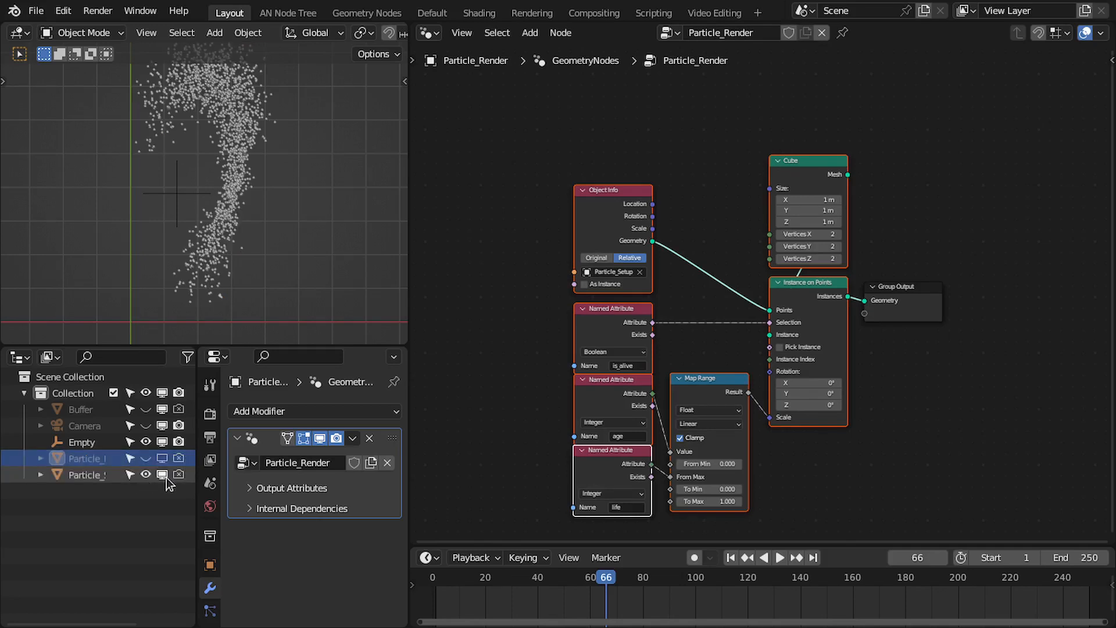
click(179, 475)
click(87, 475)
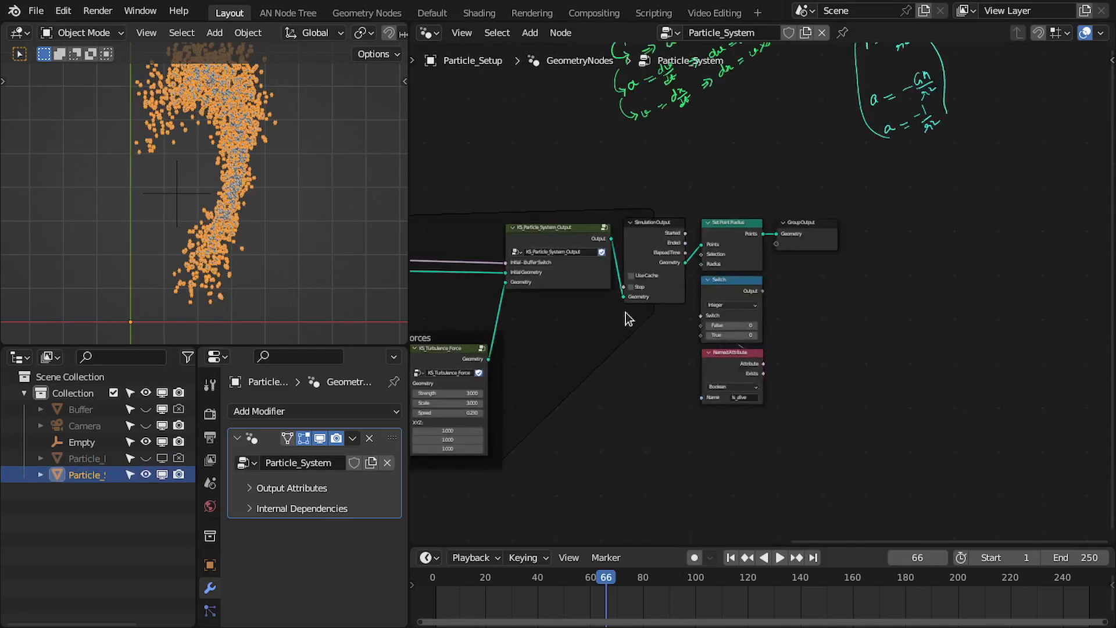
Move the Group Output node far to the right of Set Point Radius to make room for instancing nodes
scroll(698, 302, up, 1)
middle_drag(813, 256, 693, 279)
drag(594, 509, 707, 311)
drag(712, 208, 886, 202)
drag(602, 177, 761, 421)
drag(750, 240, 965, 237)
click(786, 205)
drag(782, 186, 873, 462)
drag(861, 261, 650, 265)
scroll(892, 232, up, 2)
click(910, 229)
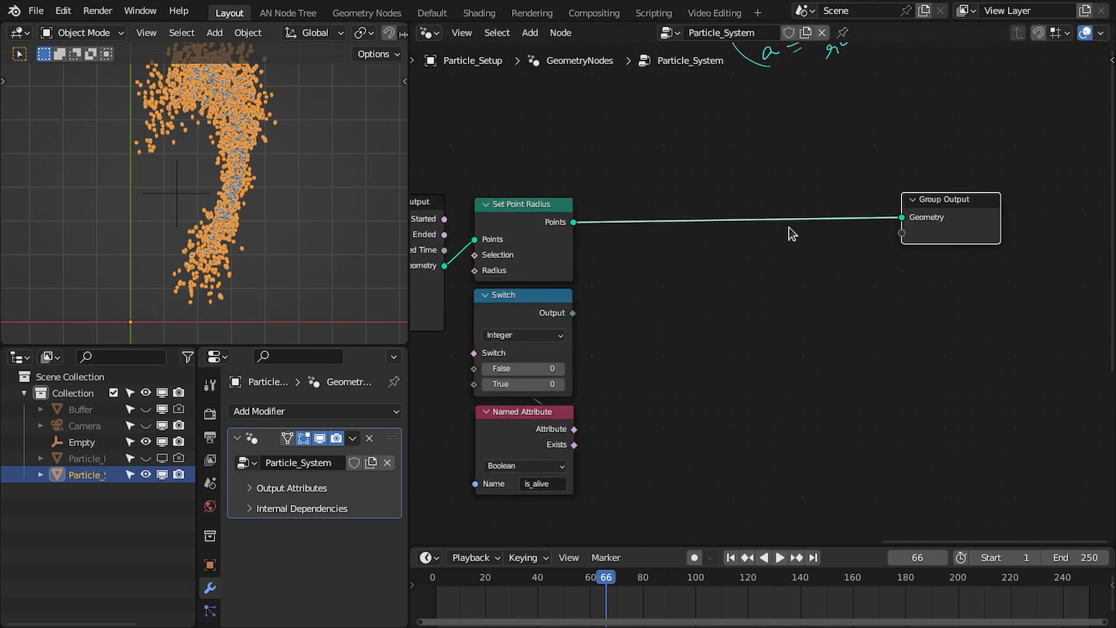
Add an Instance on Points node between Set Point Radius and Group Output
click(568, 230)
key(shift+a)
text(insta)
key(Return)
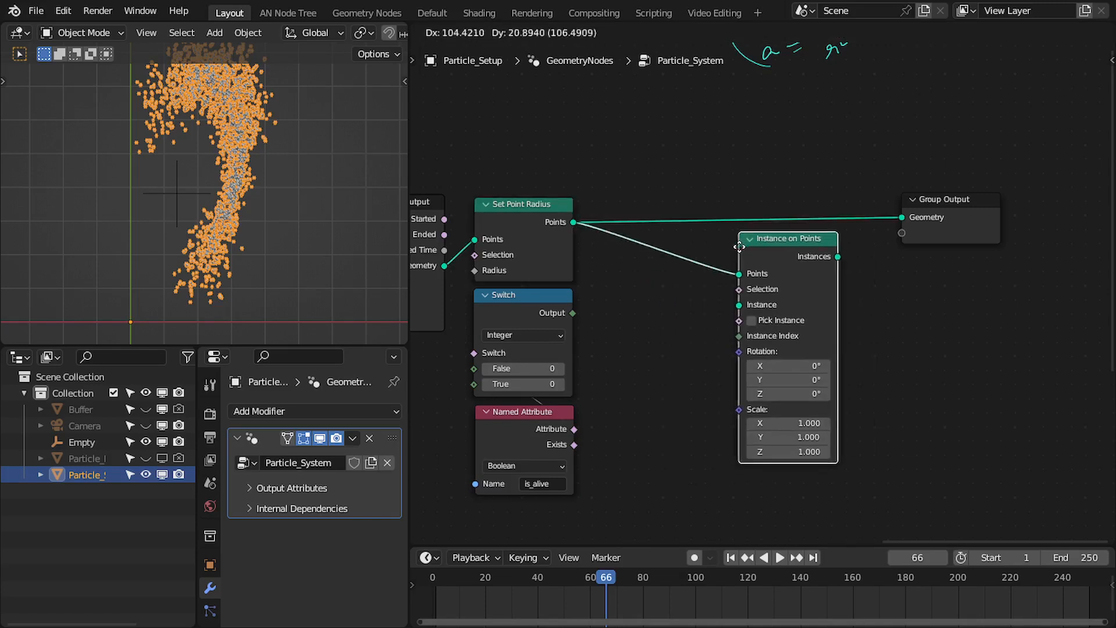
click(783, 244)
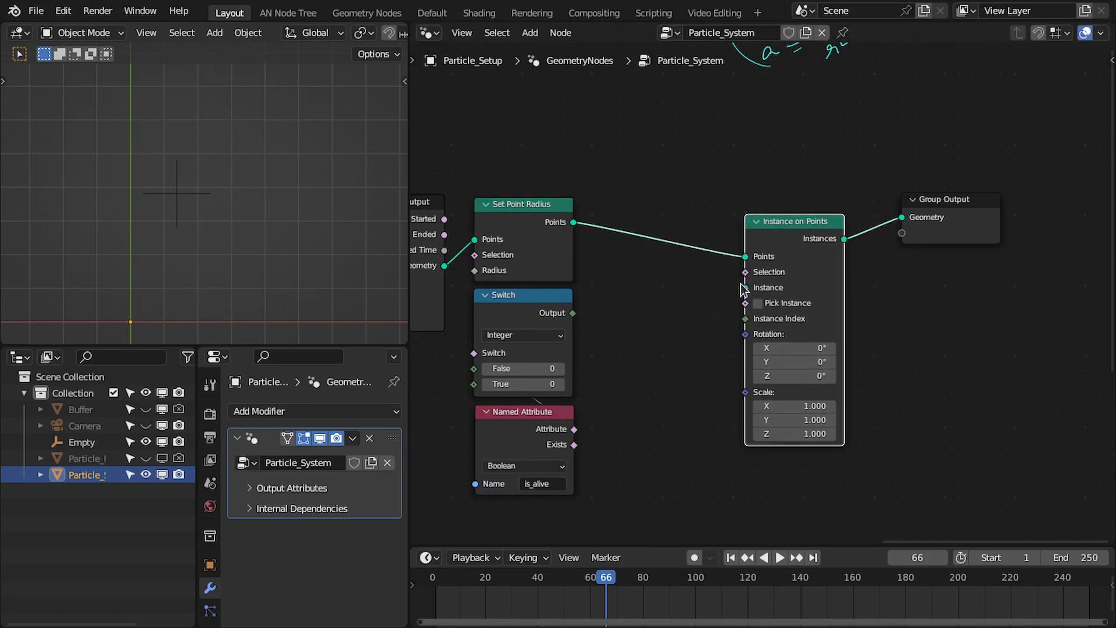
Add a Cube node that supplies the Instance input of Instance on Points
key(shift+a)
text(cube)
key(Return)
click(876, 101)
Remove Set Point Radius and Switch while keeping the geometry connected, and link the is_alive Attribute to Instance on Points' Selection
drag(625, 172, 537, 495)
shift+click(562, 445)
key(ctrl+x)
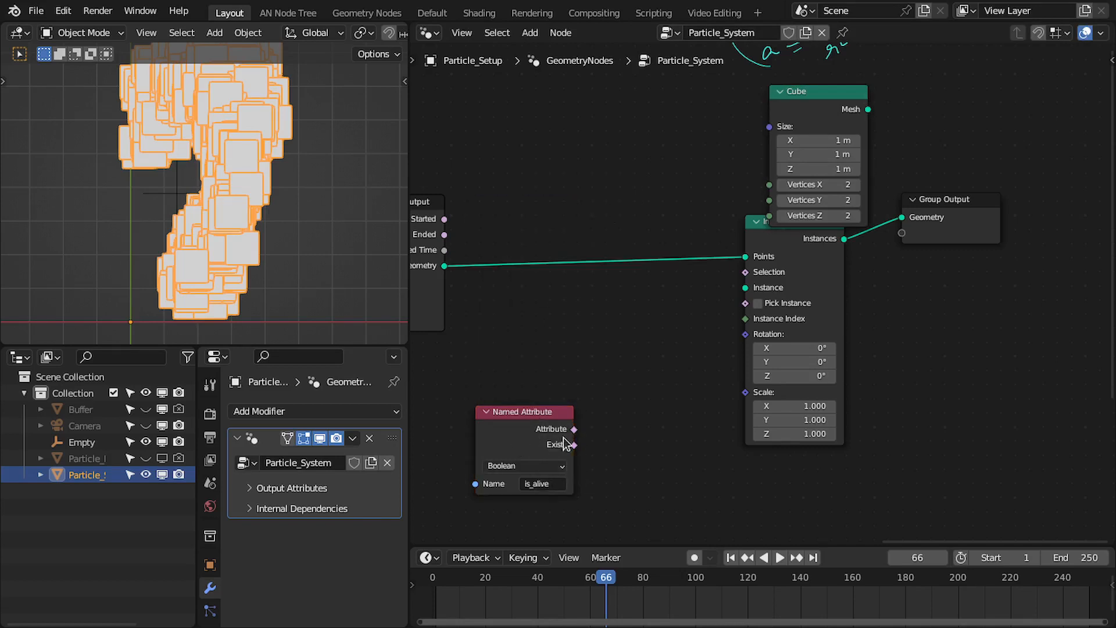
drag(574, 429, 746, 271)
Arrange the Cube above the is_alive Named Attribute, between Simulation Output and Instance on Points
middle_drag(706, 298, 835, 285)
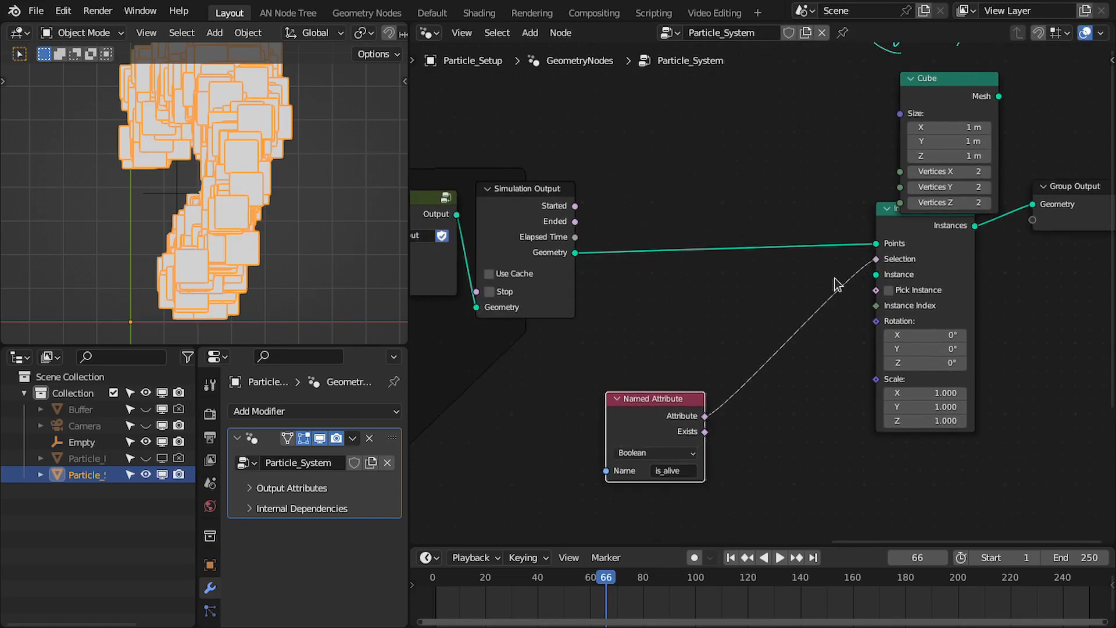
drag(650, 414, 790, 349)
middle_drag(798, 339, 700, 385)
drag(817, 144, 666, 234)
drag(748, 232, 777, 321)
drag(623, 159, 666, 367)
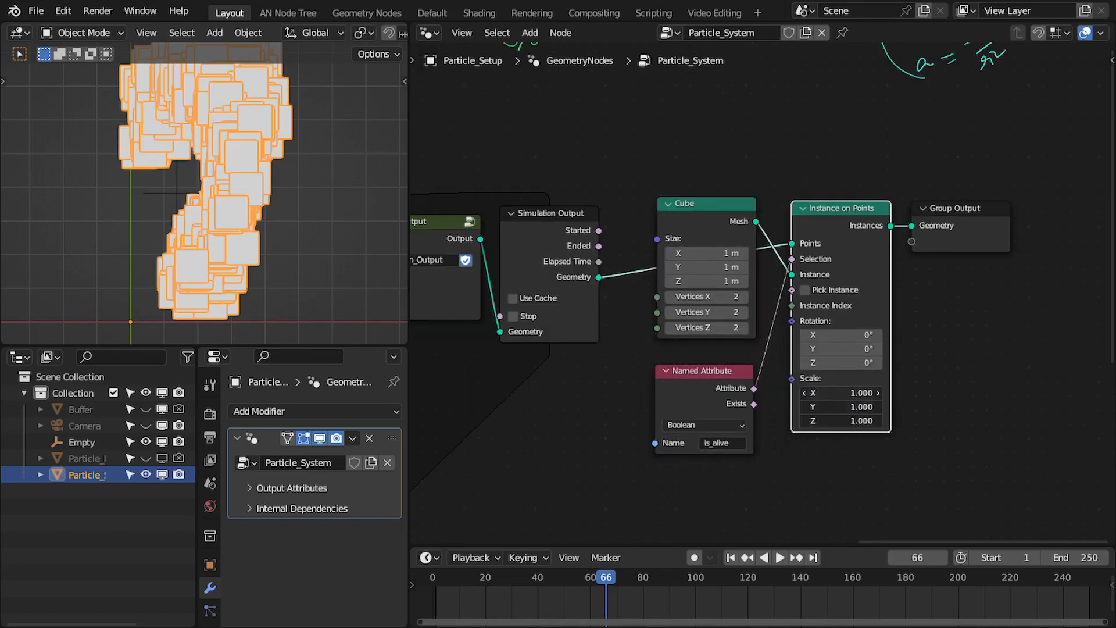
Set the Scale of Instance on Points to 0.1 on all three axes
click(827, 396)
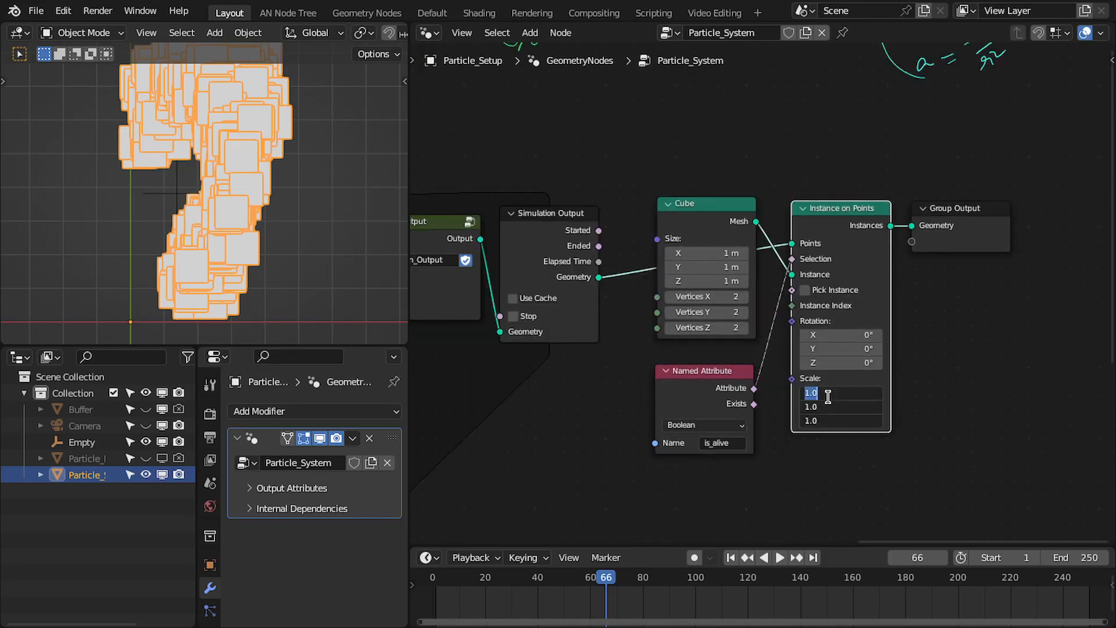
key(Return)
scroll(814, 389, down, 2)
middle_drag(519, 317, 673, 284)
Play the simulation from the first frame and stop it at frame 98
click(188, 203)
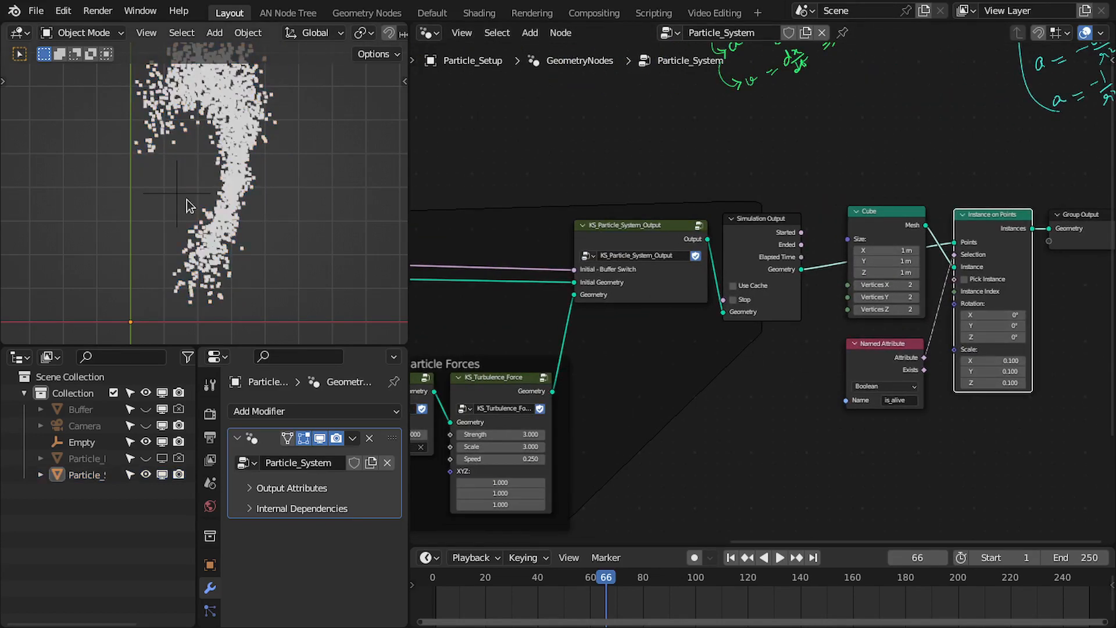
key(shift+Left)
key(space)
scroll(163, 208, down, 2)
shift+middle_drag(176, 216, 202, 206)
scroll(205, 206, up, 1)
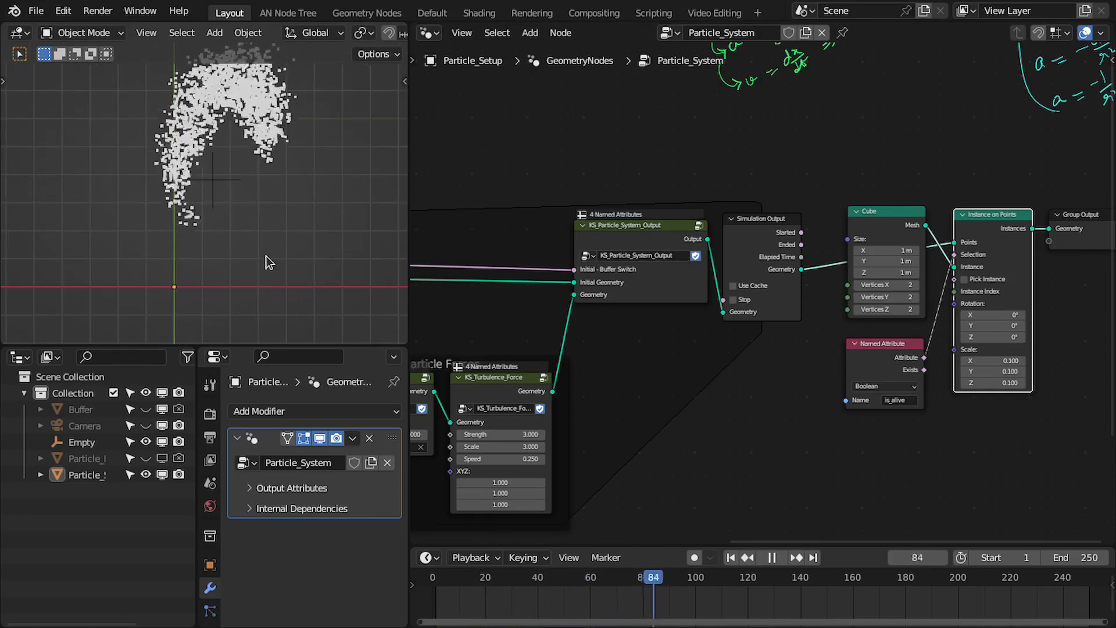
key(space)
Duplicate the is_alive Named Attribute below itself and set the copy to the Integer attribute age
middle_drag(808, 341, 659, 254)
scroll(658, 254, up, 4)
drag(730, 264, 728, 255)
middle_drag(728, 255, 644, 227)
key(shift+d)
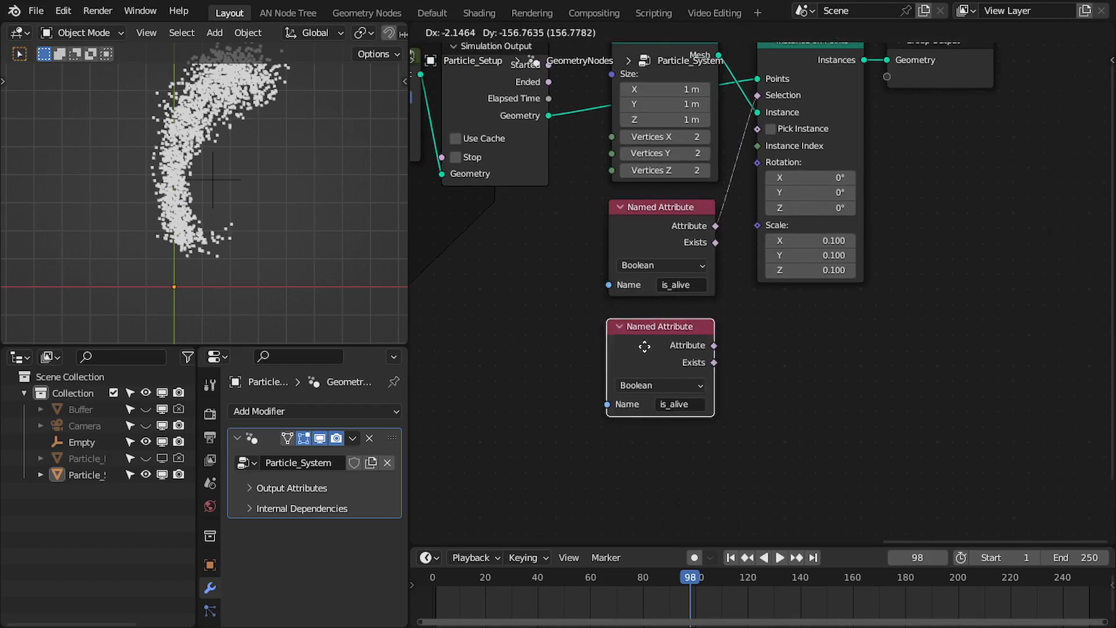
click(645, 336)
click(677, 394)
text(age)
key(Return)
Duplicate the age Named Attribute below itself and set the copy's name to life
middle_drag(676, 397, 634, 295)
key(shift+d)
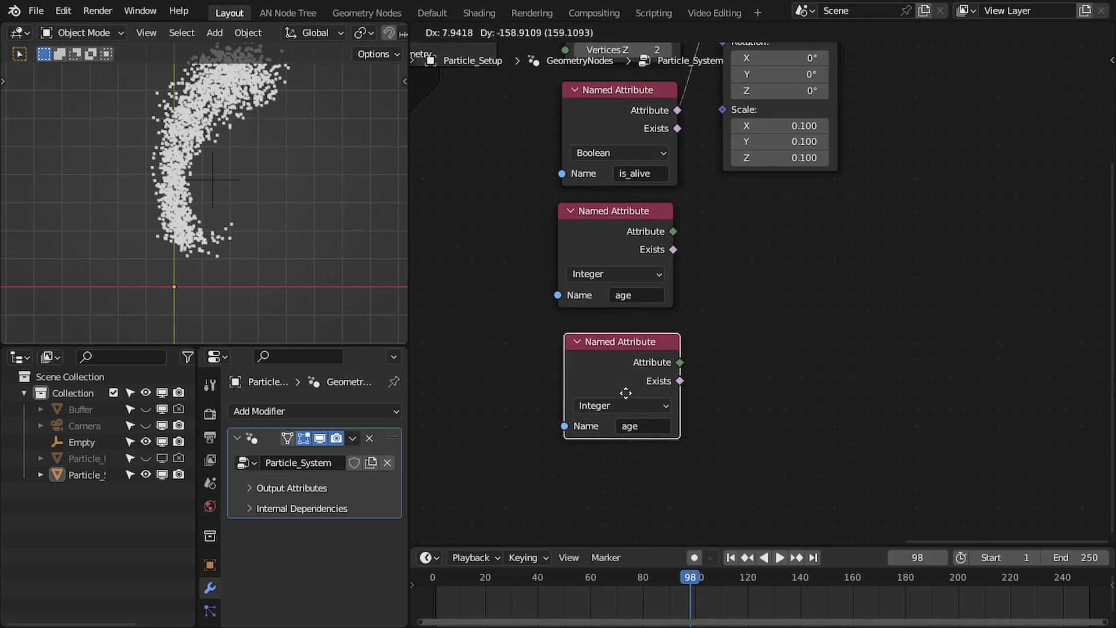
click(624, 384)
click(636, 417)
text(life)
key(Return)
drag(637, 347, 628, 349)
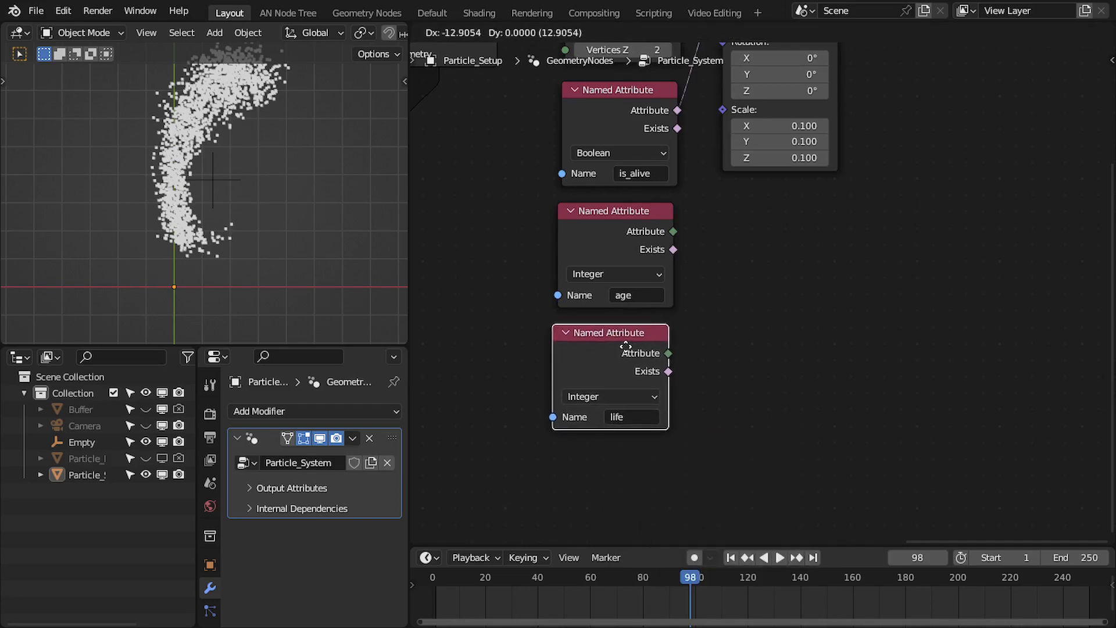
Add a Map Range node with the age Attribute linked to Value and the life Attribute linked to From Max
drag(674, 231, 750, 283)
text(map)
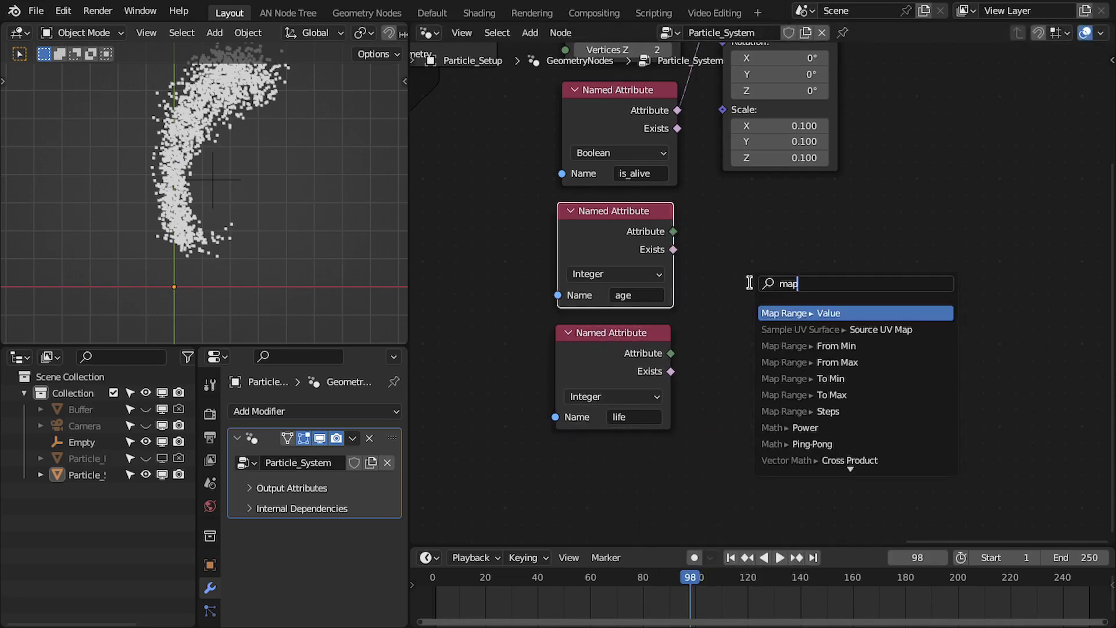
key(Return)
click(702, 247)
drag(670, 353, 694, 362)
middle_drag(694, 362, 652, 416)
drag(655, 417, 653, 439)
middle_drag(737, 453, 737, 477)
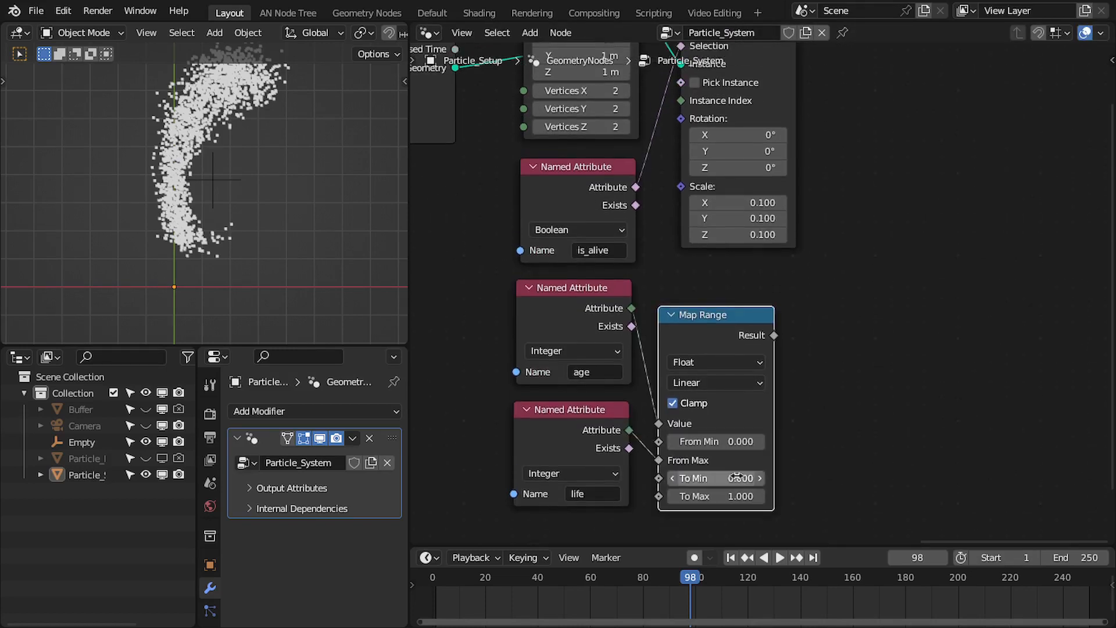
Place Map Range below Instance on Points with its Result linked to Scale, and save the file
drag(723, 319, 734, 219)
scroll(634, 324, down, 1)
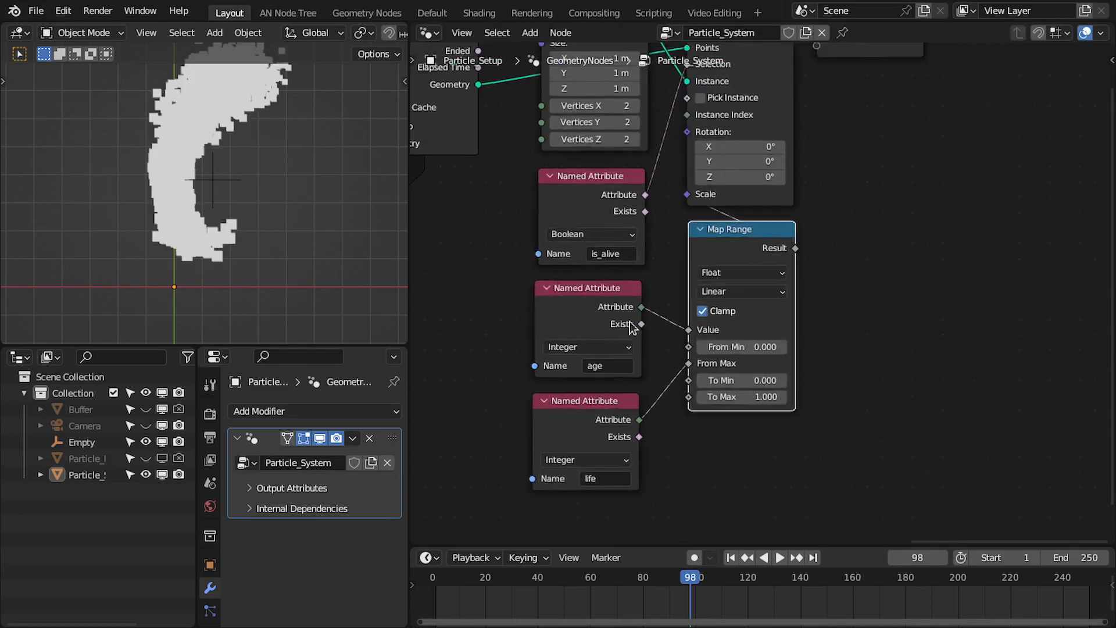
scroll(634, 323, down, 5)
key(ctrl+s)
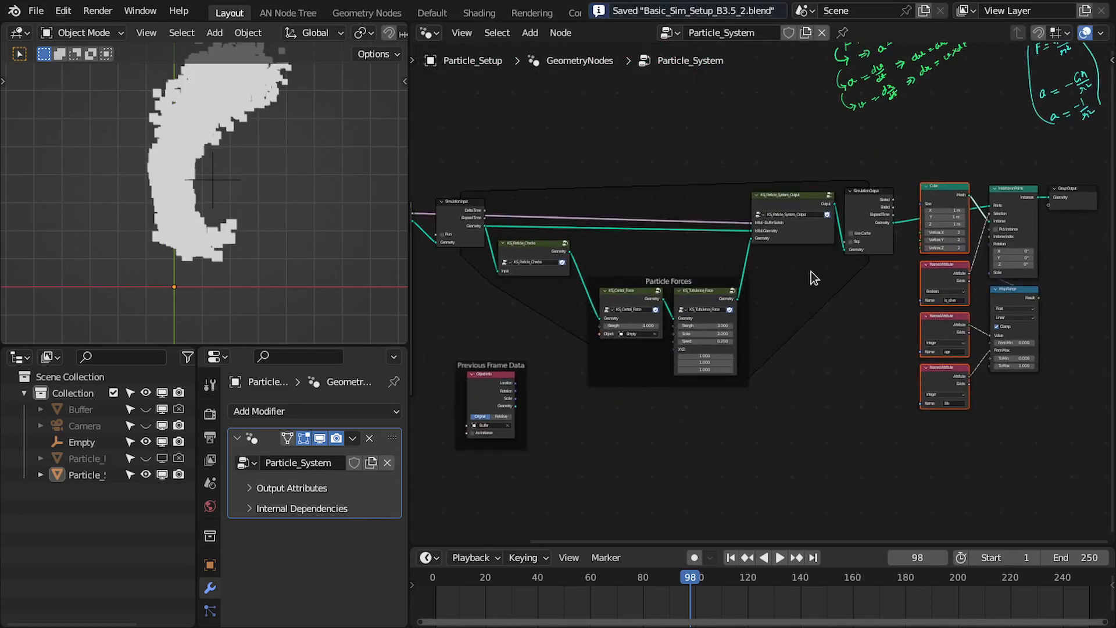
Play the simulation from the first frame in a maximized 3D view and examine how the cubes grow with age
key(shift+Left)
key(space)
key(ctrl+space)
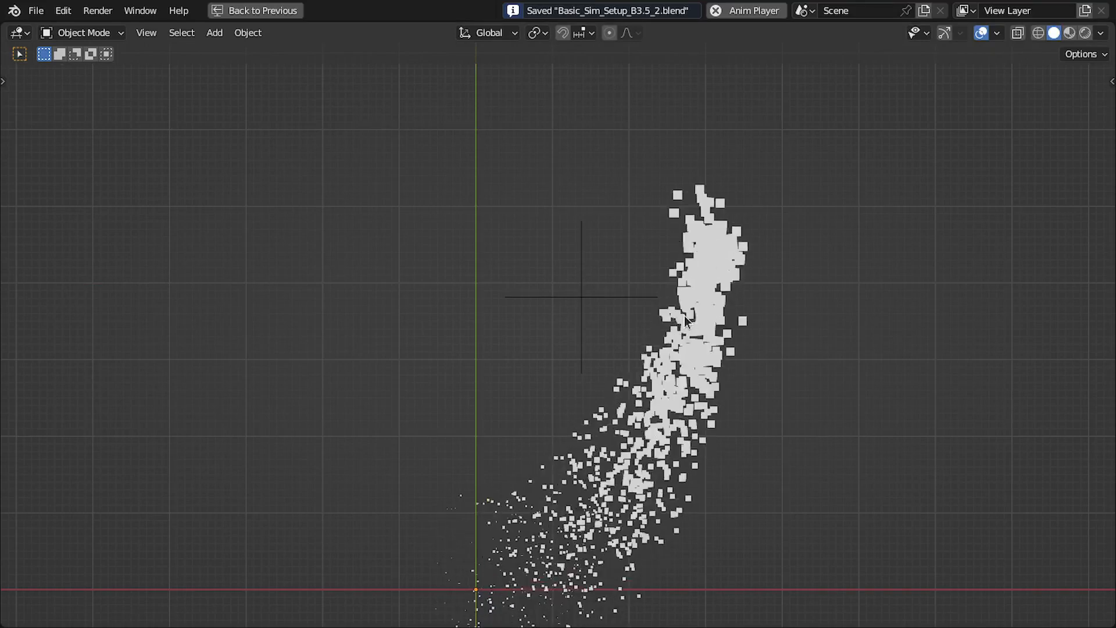
scroll(680, 317, down, 1)
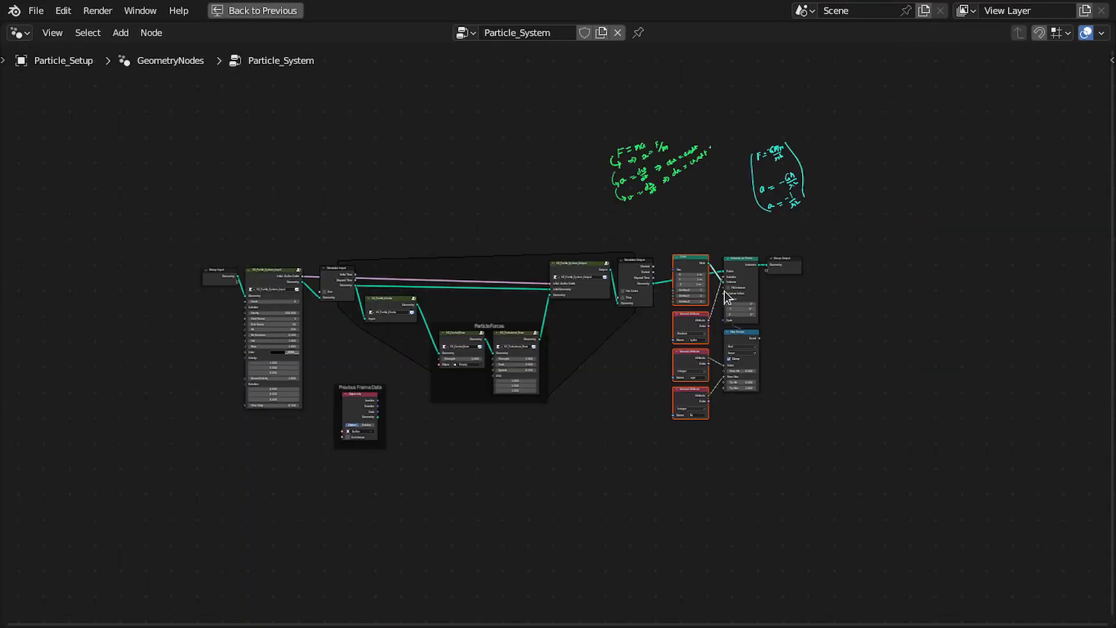
scroll(462, 300, up, 2)
middle_drag(461, 300, 521, 292)
scroll(522, 293, up, 3)
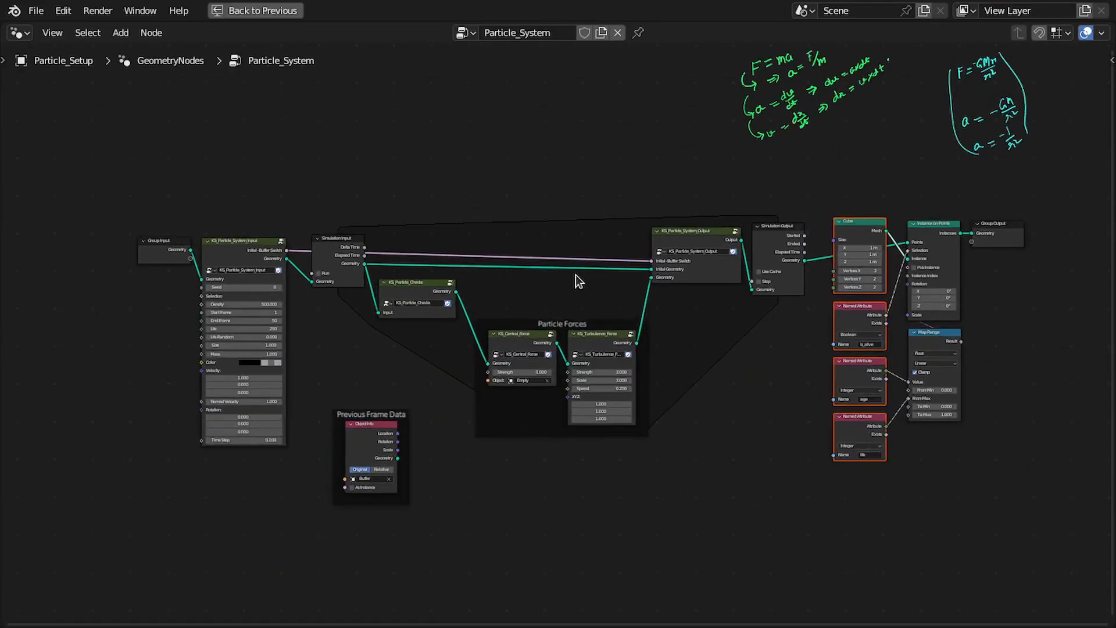
Move the Group Input and KS_Particle_System_Input nodes together into line beside Simulation Input
scroll(577, 282, up, 1)
scroll(661, 249, up, 1)
scroll(552, 253, down, 2)
drag(135, 207, 243, 237)
key(g)
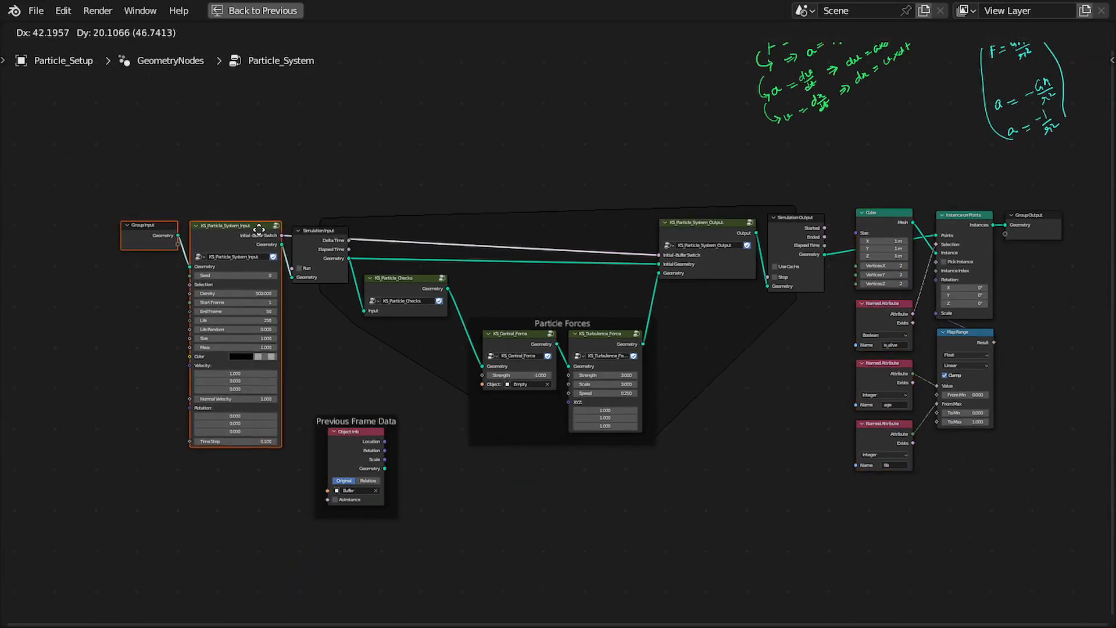
click(255, 233)
Move the Previous Frame Data frame up and left, close beside KS_Particle_System_Input
scroll(535, 239, up, 3)
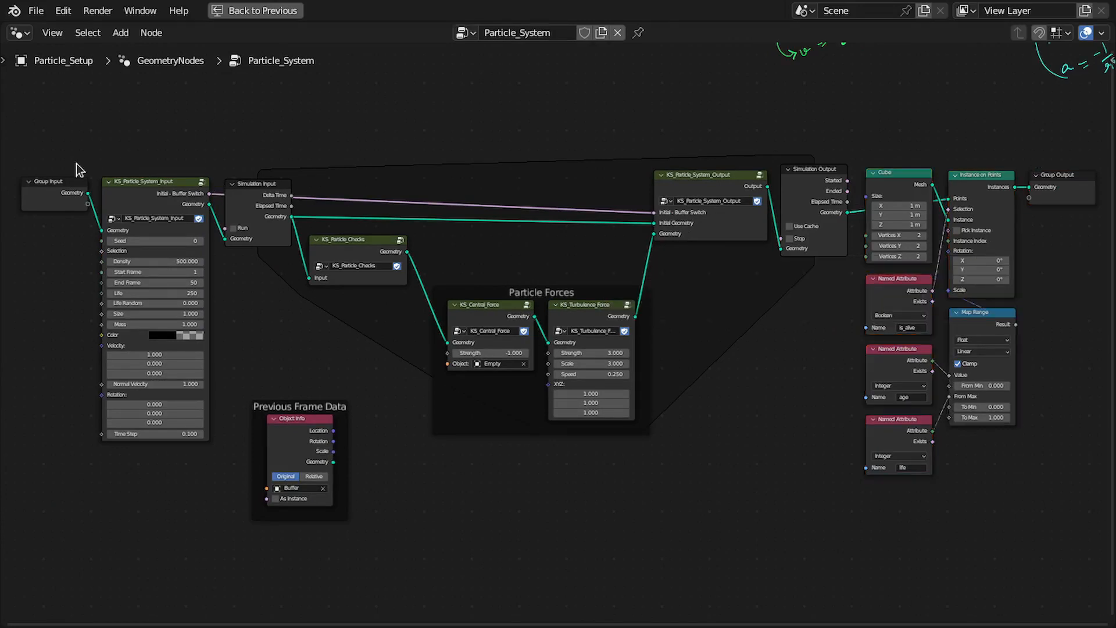
drag(76, 164, 142, 224)
scroll(309, 259, up, 4)
middle_drag(329, 271, 503, 314)
drag(381, 474, 351, 382)
scroll(396, 369, down, 1)
middle_drag(414, 362, 285, 358)
middle_drag(220, 200, 262, 191)
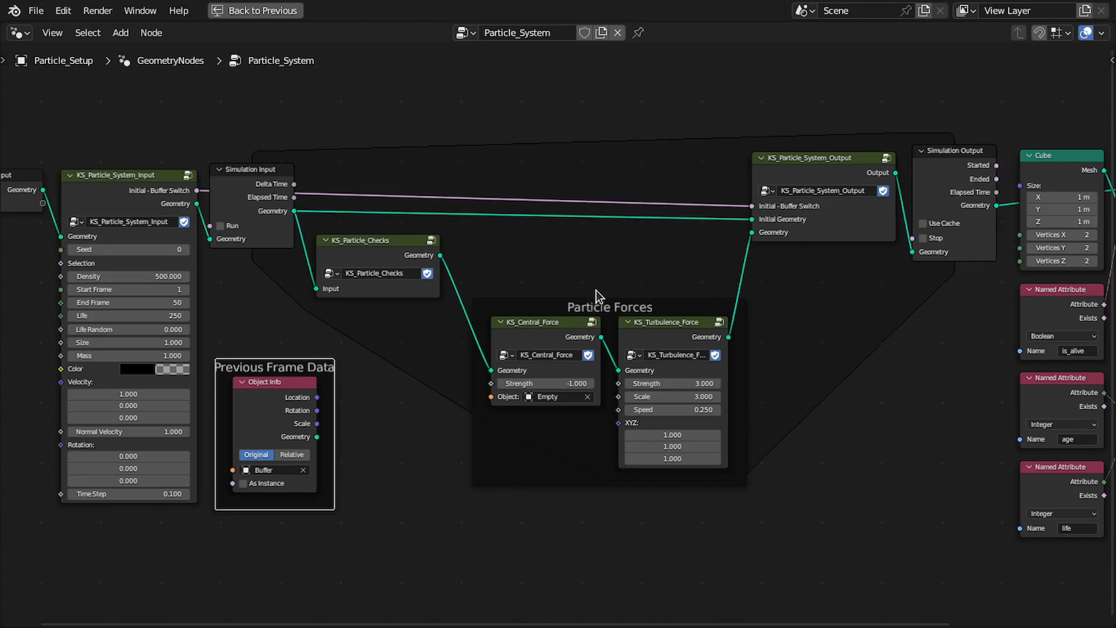
scroll(594, 294, down, 1)
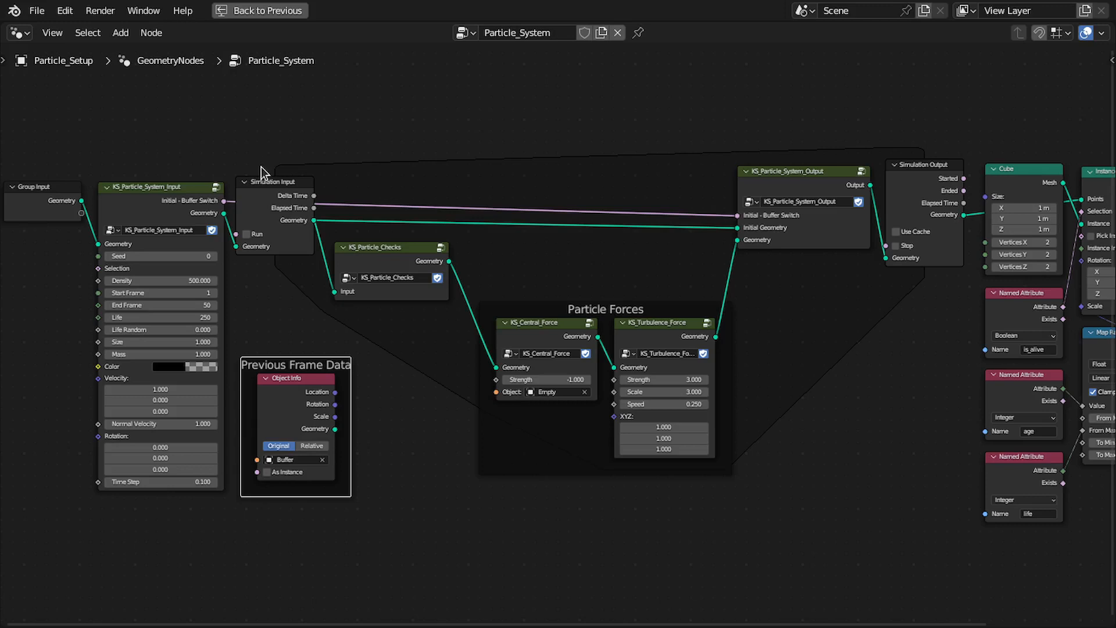
scroll(259, 173, down, 1)
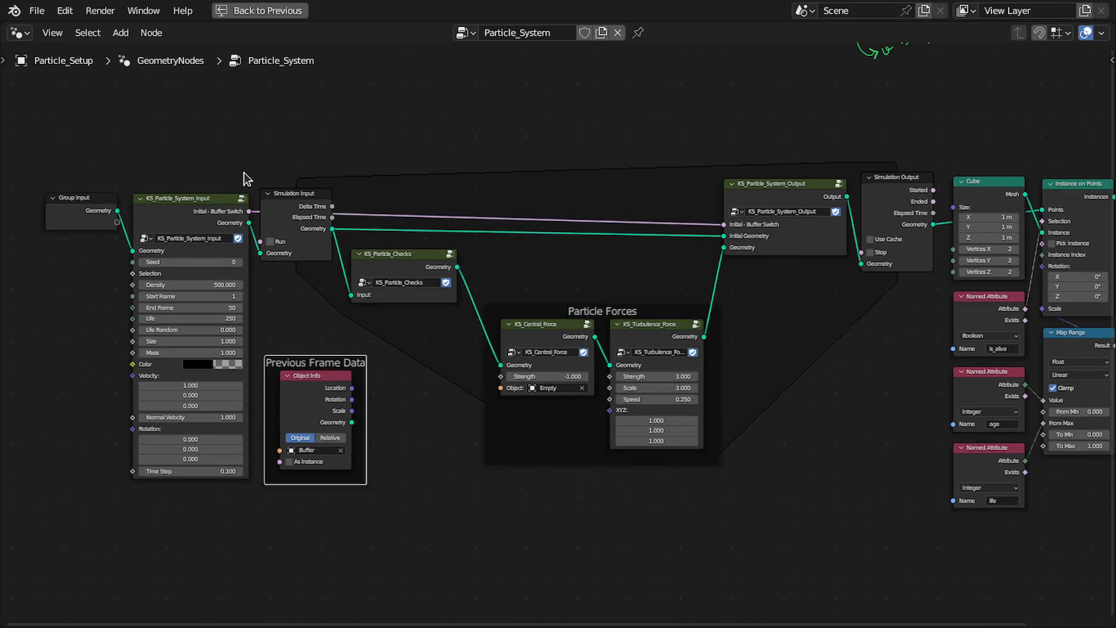
middle_drag(630, 125, 555, 150)
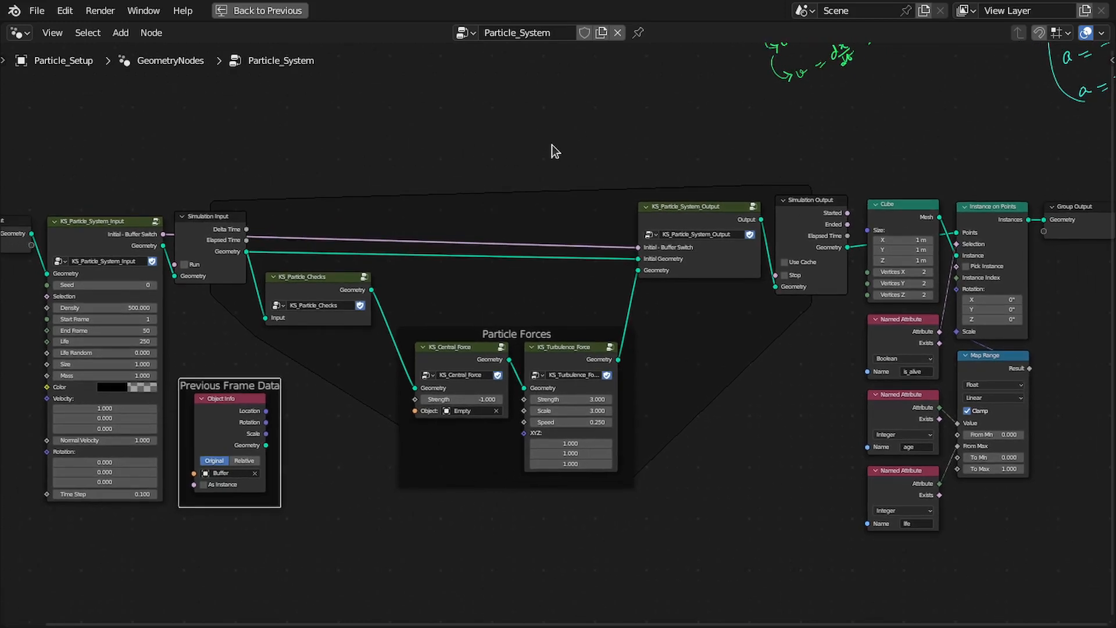